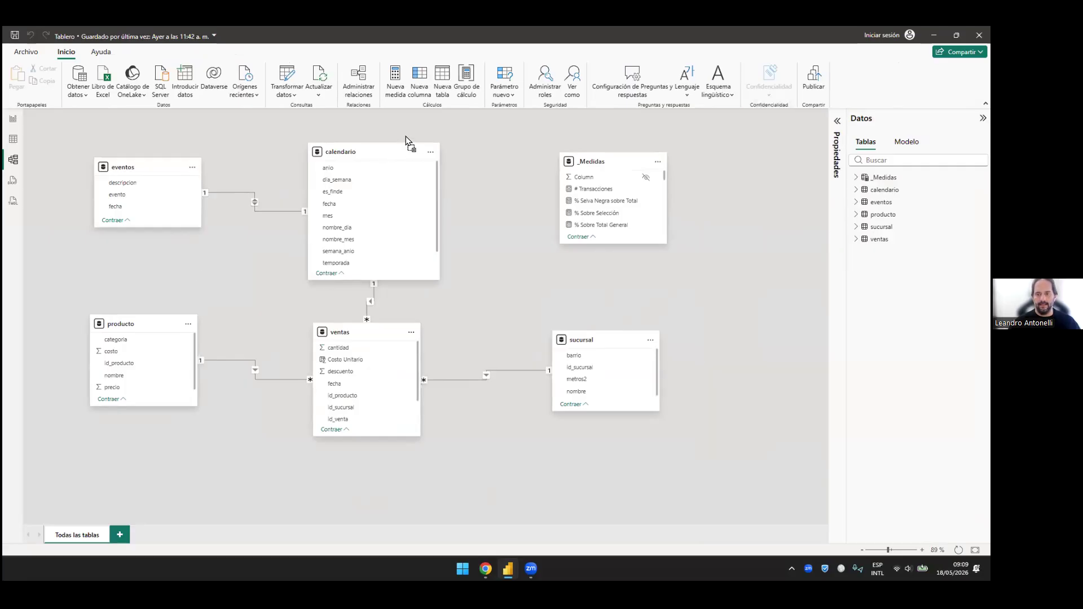
# Step: Adjust the placement of the calendario and eventos tables in the model diagram and select calendario's fecha field
pyautogui.scroll(1, 408, 137)
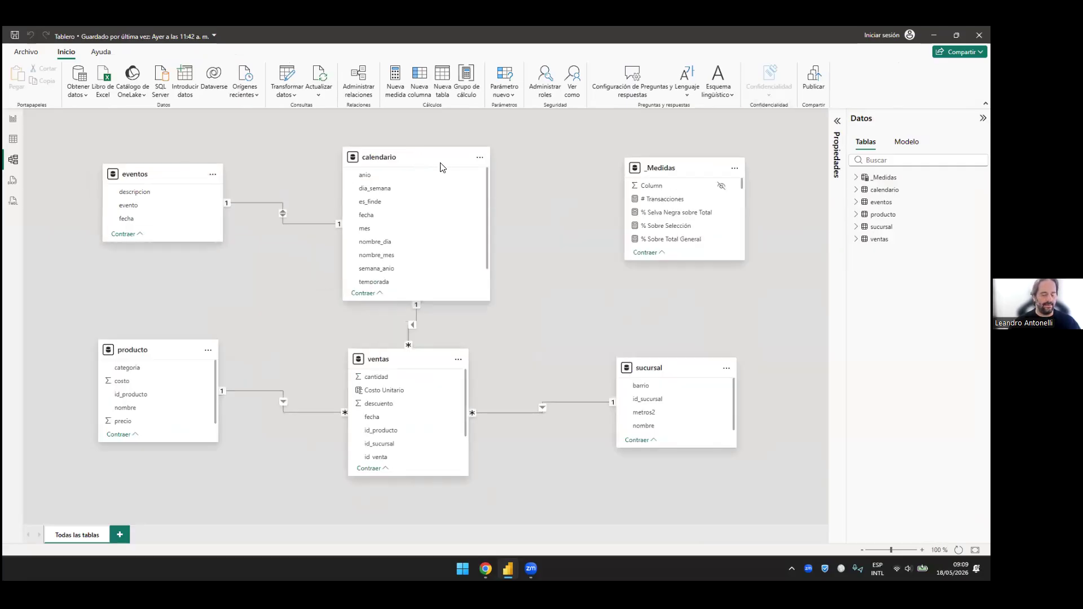
pyautogui.moveTo(472, 286); pyautogui.dragTo(488, 278)
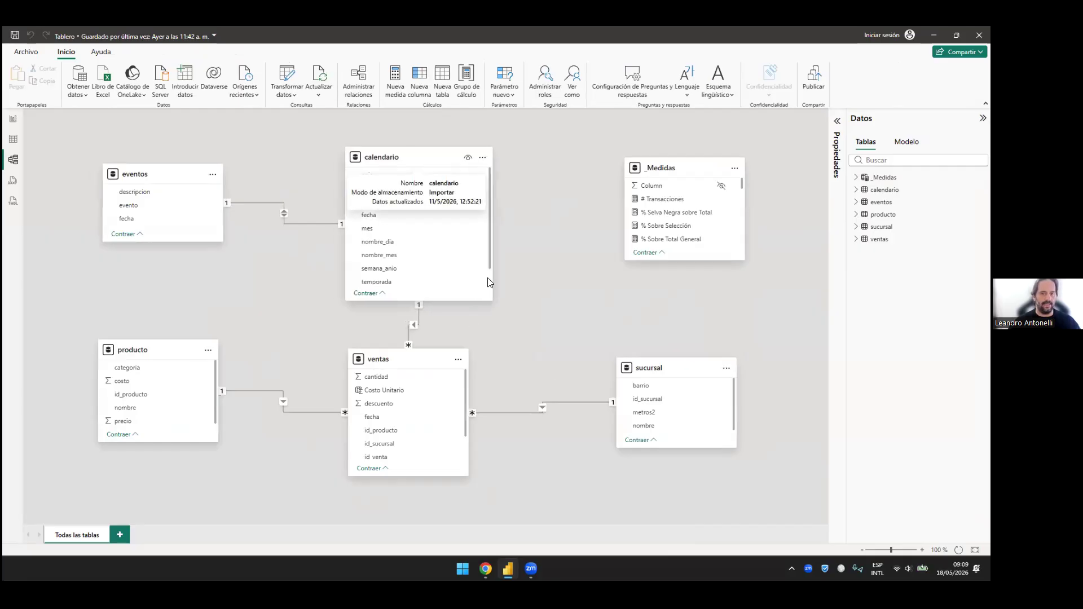
pyautogui.click(490, 278)
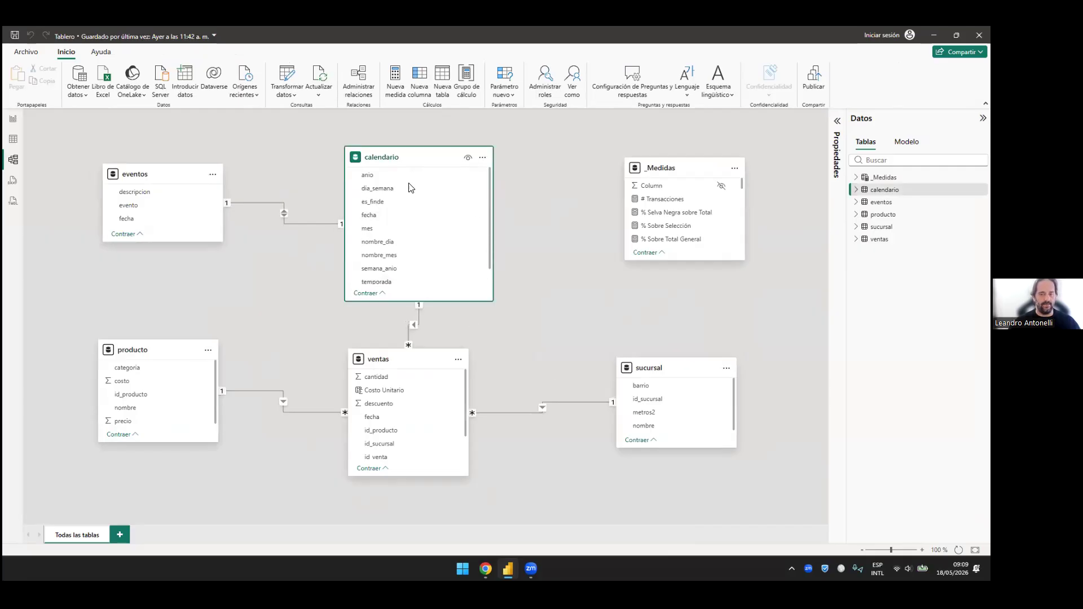
pyautogui.scroll(-1, 411, 189)
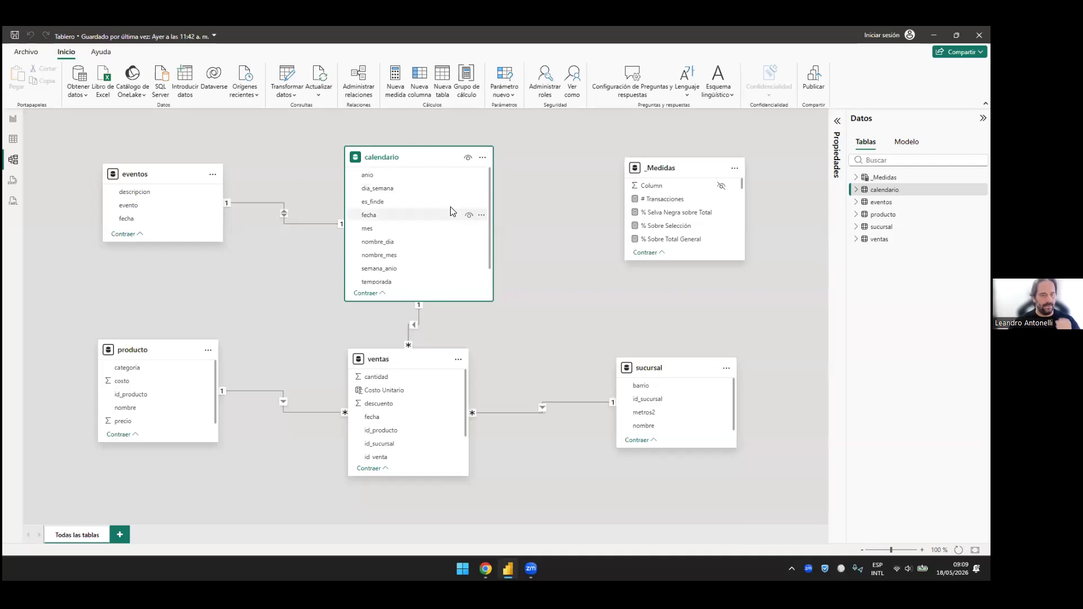
pyautogui.scroll(1, 442, 186)
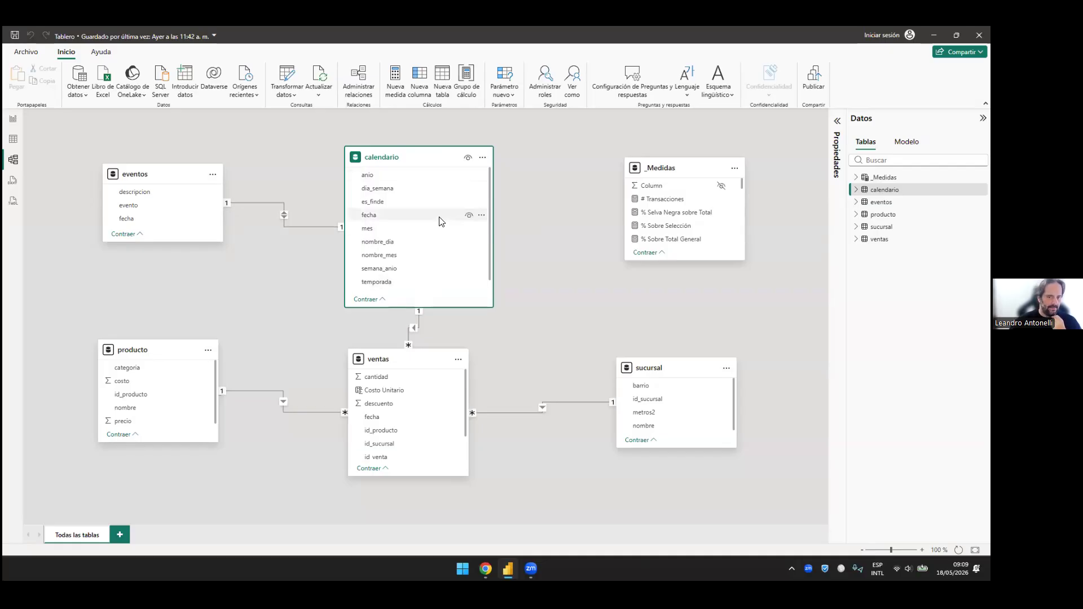
pyautogui.click(388, 215)
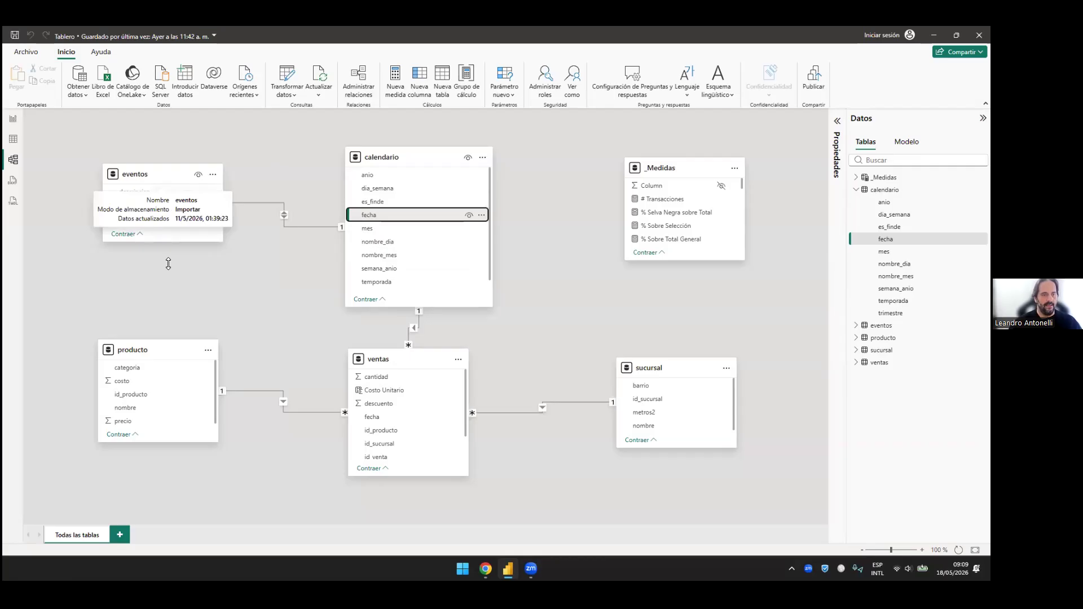
pyautogui.moveTo(131, 182); pyautogui.dragTo(118, 175)
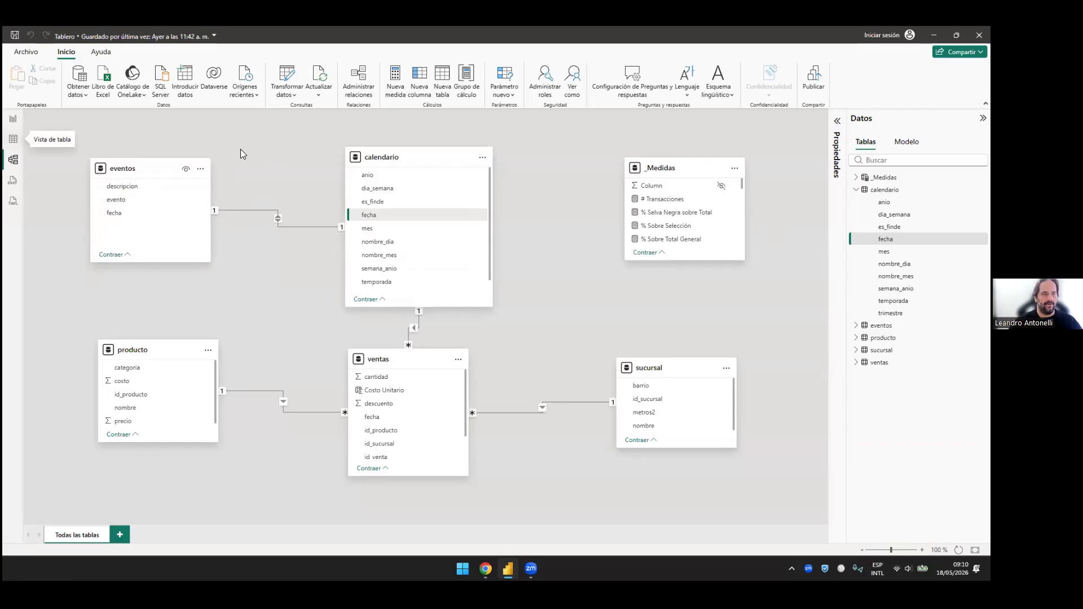
# Step: View the rows of the eventos table in the table view, returning to the model diagram when done
pyautogui.click(13, 139)
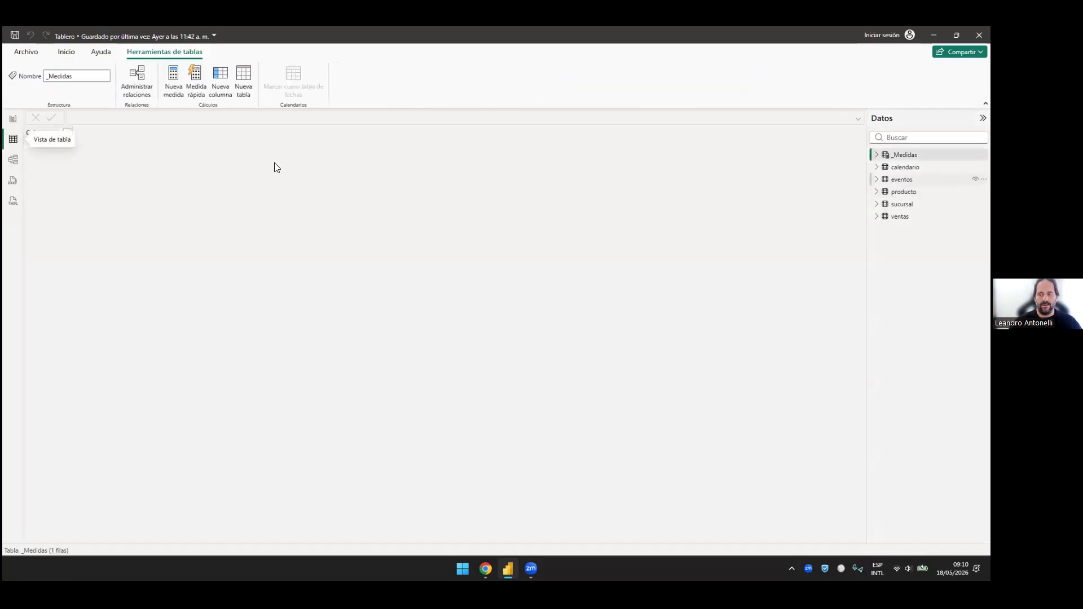
pyautogui.click(902, 180)
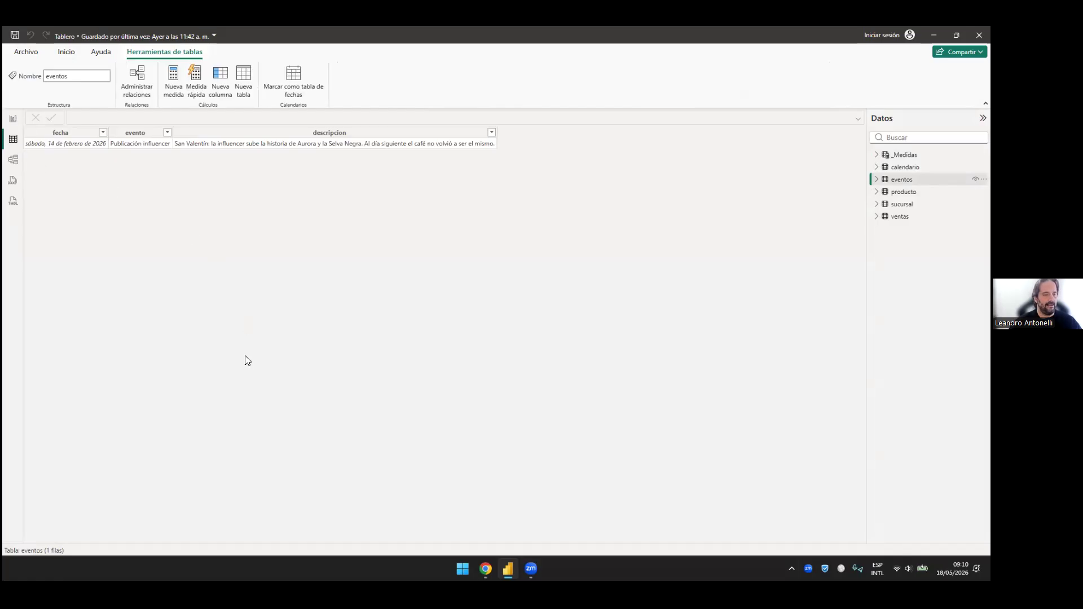
pyautogui.click(13, 119)
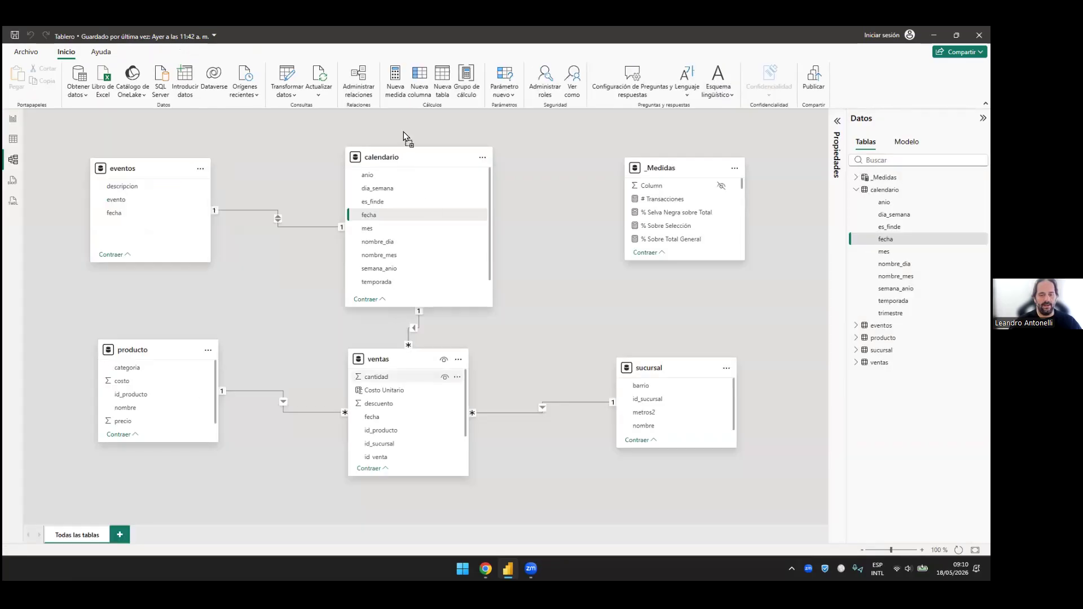
# Step: Nudge the ventas table slightly down in the model diagram and move the _Medidas table farther toward the upper right corner
pyautogui.moveTo(423, 361)
pyautogui.mouseDown()
pyautogui.moveTo(414, 370)
pyautogui.moveTo(421, 360)
pyautogui.moveTo(406, 361)
pyautogui.mouseUp()
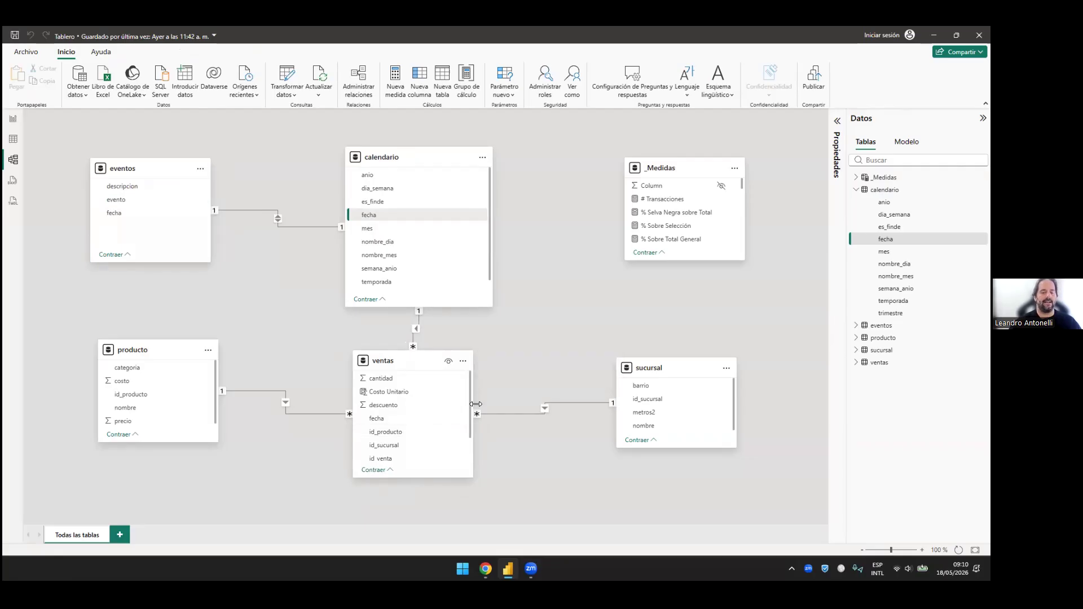
pyautogui.moveTo(390, 359); pyautogui.dragTo(391, 366)
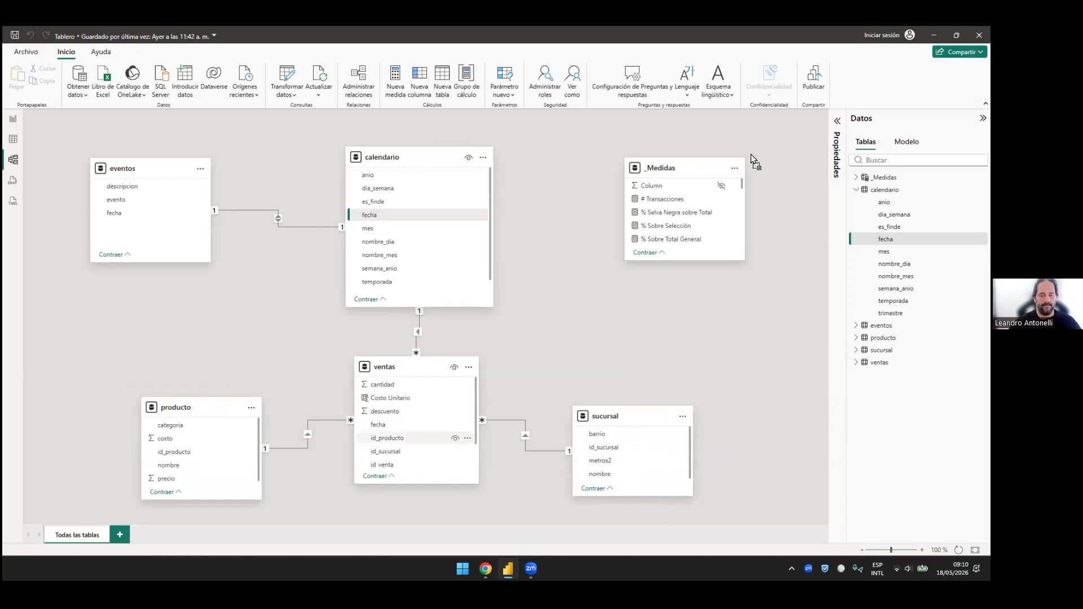
pyautogui.moveTo(729, 178); pyautogui.dragTo(778, 194)
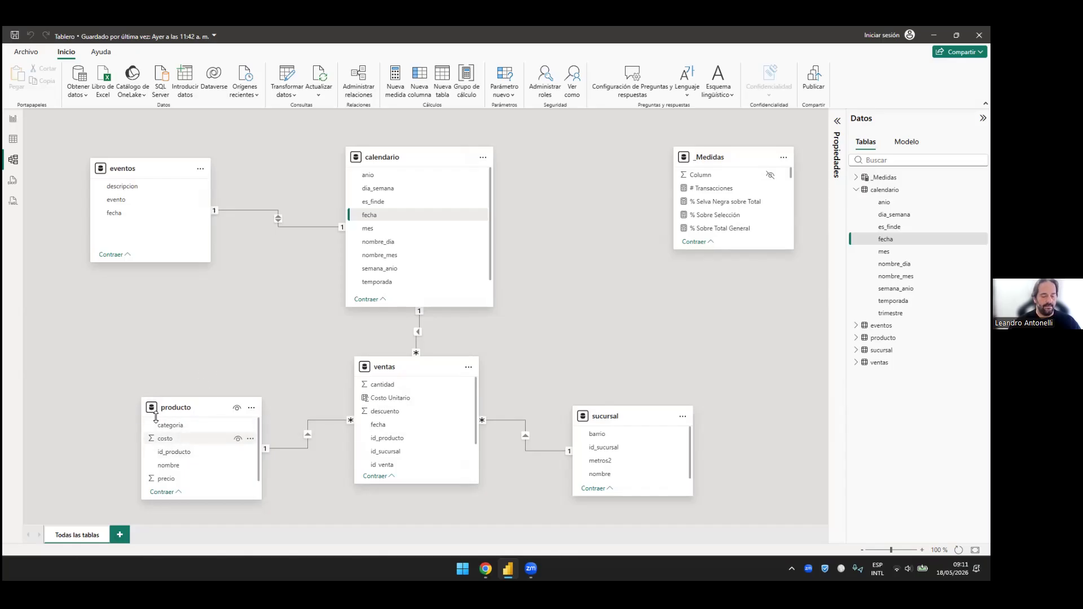
# Step: Move the producto table up beside ventas and lengthen the producto and ventas cards enough to show all their fields
pyautogui.moveTo(150, 474); pyautogui.dragTo(126, 390)
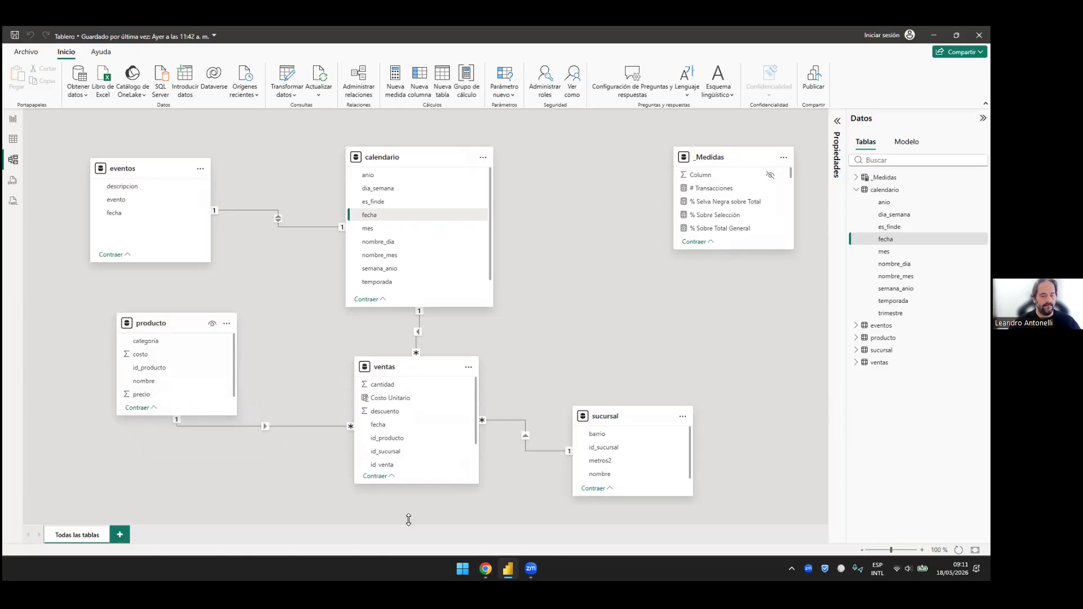
pyautogui.moveTo(176, 415); pyautogui.dragTo(177, 472)
pyautogui.moveTo(416, 484); pyautogui.dragTo(416, 519)
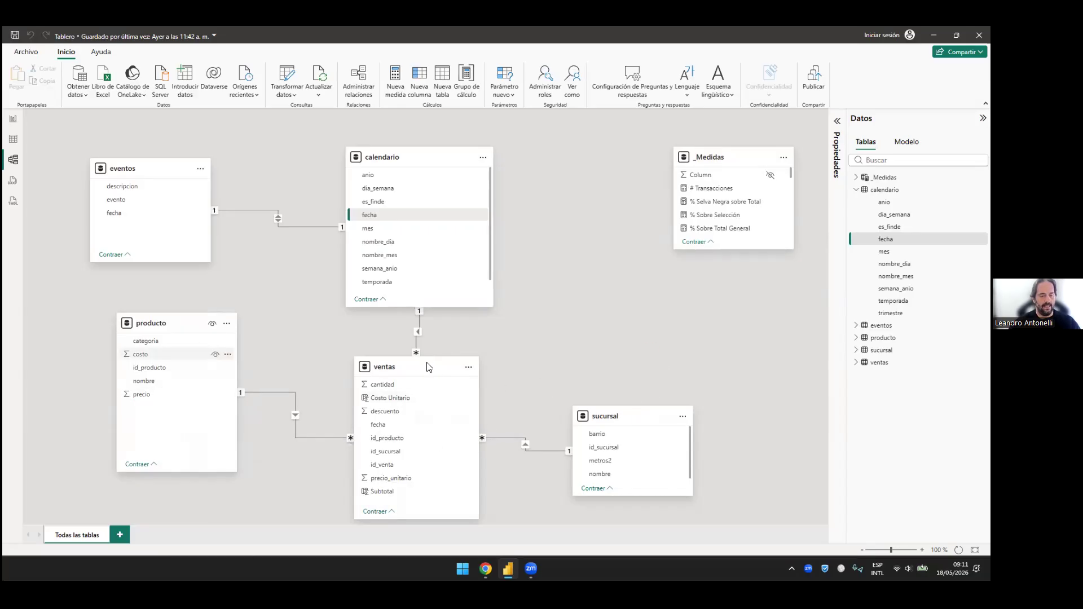
# Step: Move the sucursal table up and to the right, and shift the ventas table left between producto and sucursal
pyautogui.moveTo(632, 416); pyautogui.dragTo(667, 392)
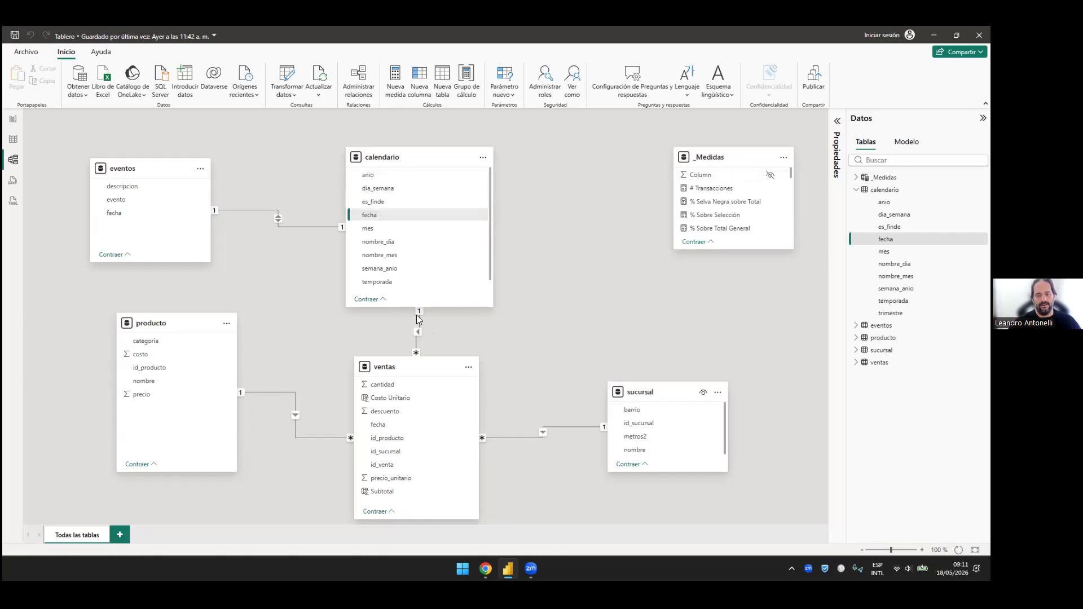
pyautogui.moveTo(415, 353); pyautogui.dragTo(350, 380)
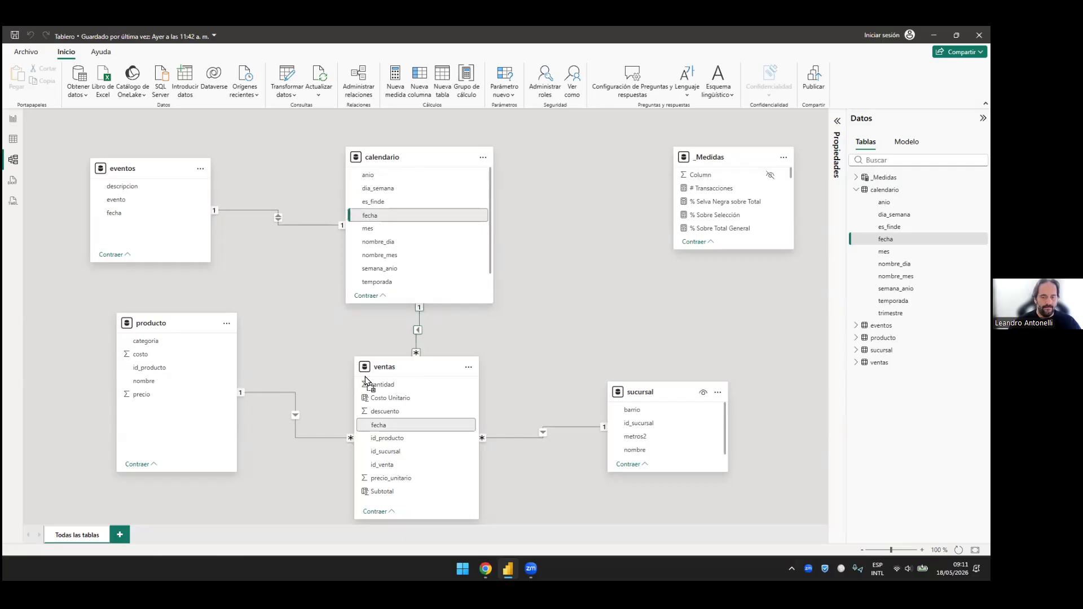
pyautogui.moveTo(419, 367); pyautogui.dragTo(364, 378)
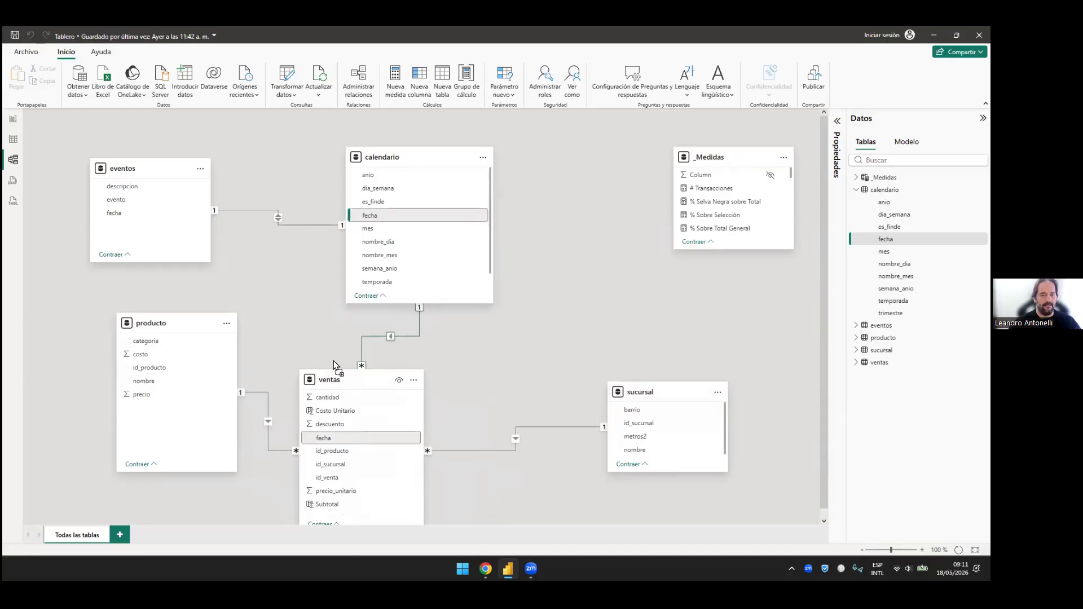
pyautogui.moveTo(361, 379); pyautogui.dragTo(361, 363)
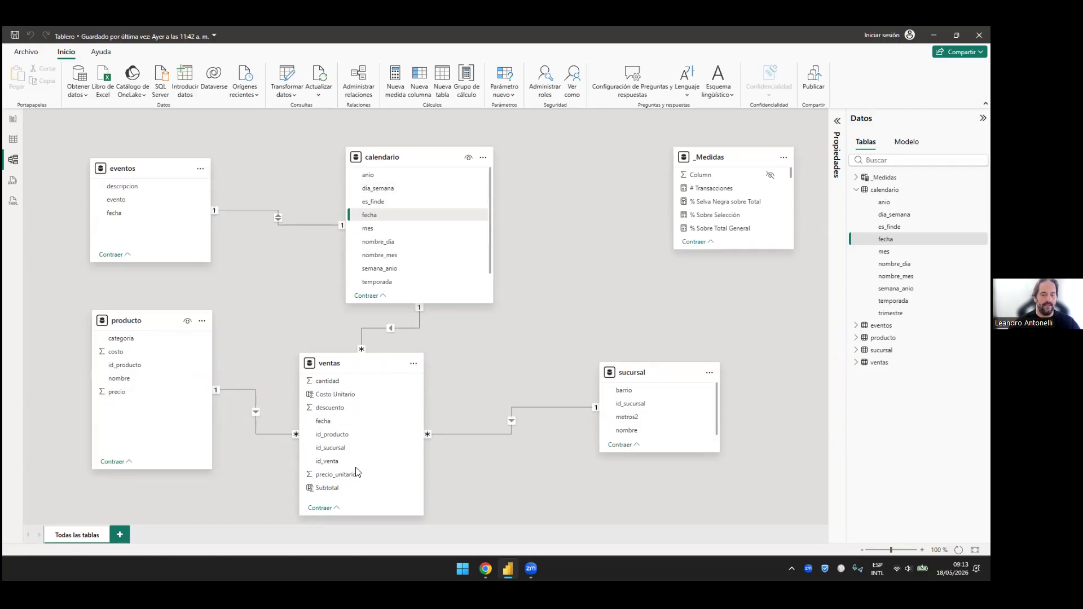
# Step: Highlight the relationship between calendario and ventas, and shift the calendario table slightly to the left
pyautogui.click(389, 330)
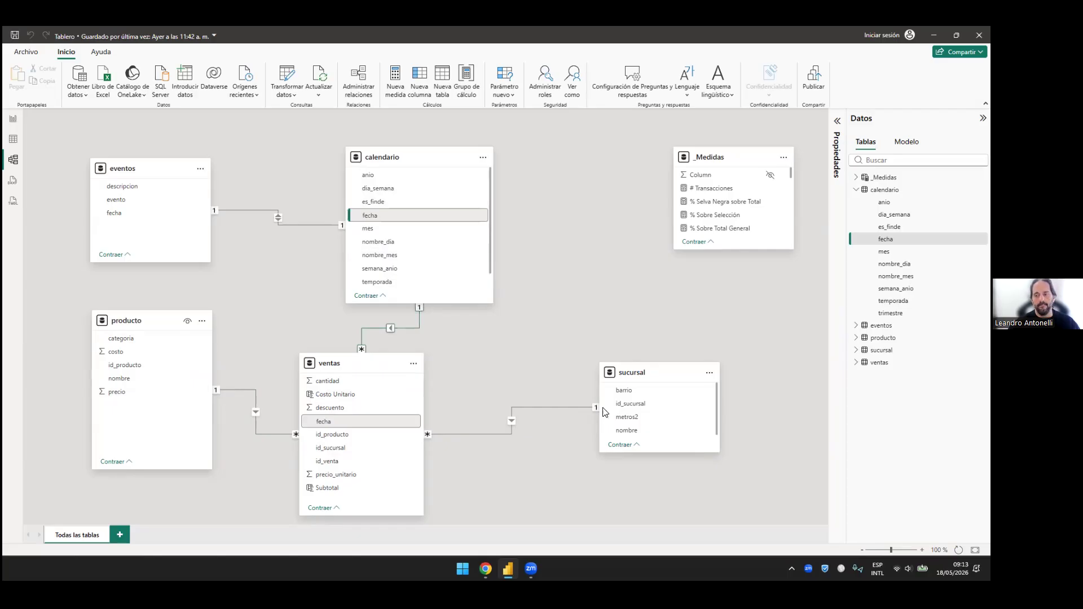
pyautogui.click(448, 441)
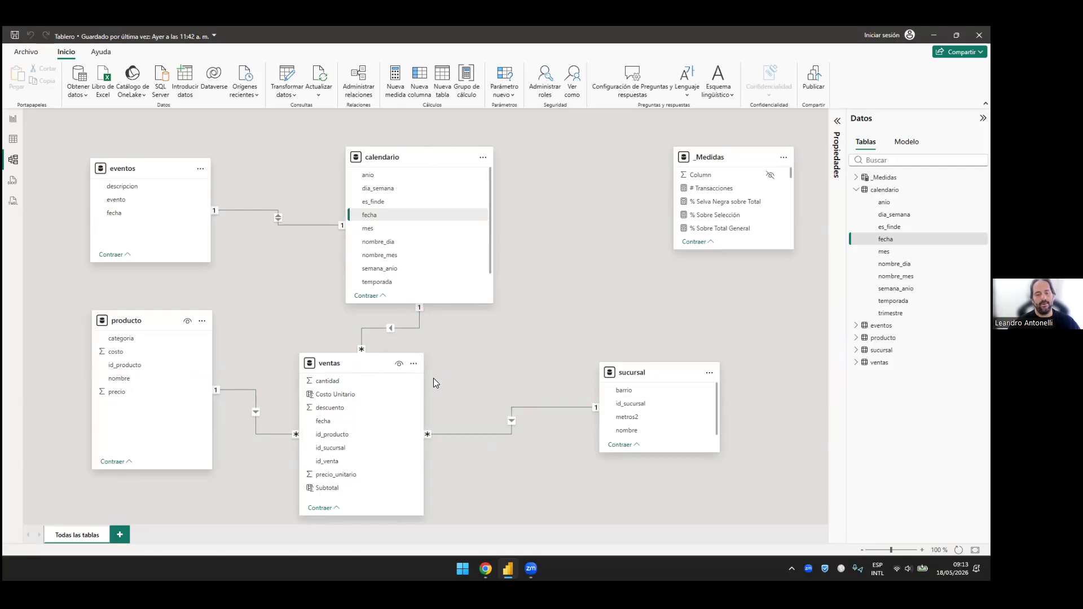
pyautogui.moveTo(409, 157); pyautogui.dragTo(398, 157)
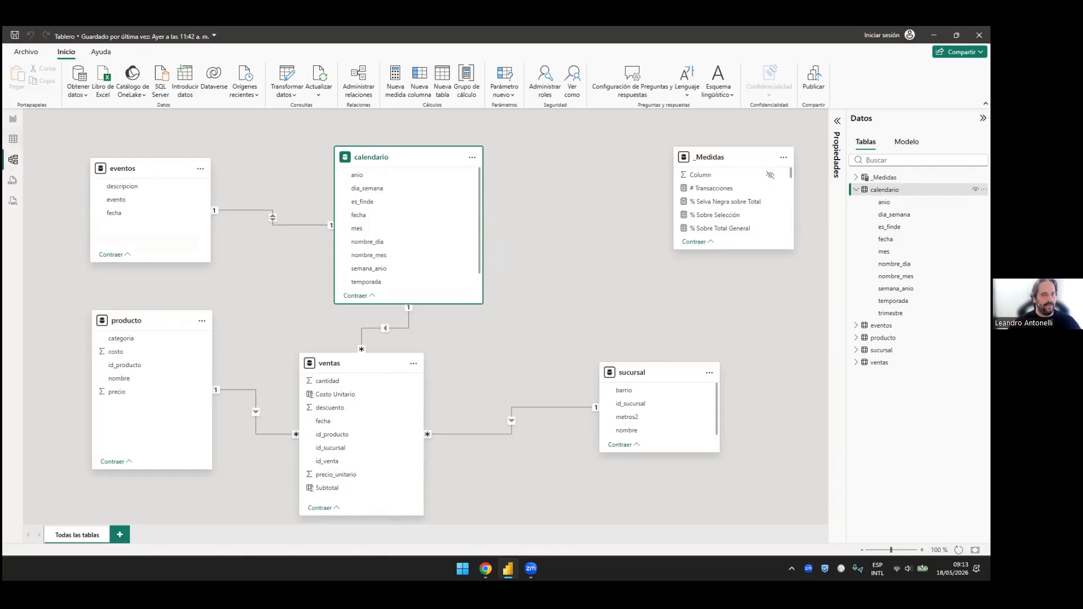
# Step: Switch to the report view and expand the Pregunta 1 measures folder and the ventas table in the data list
pyautogui.click(13, 118)
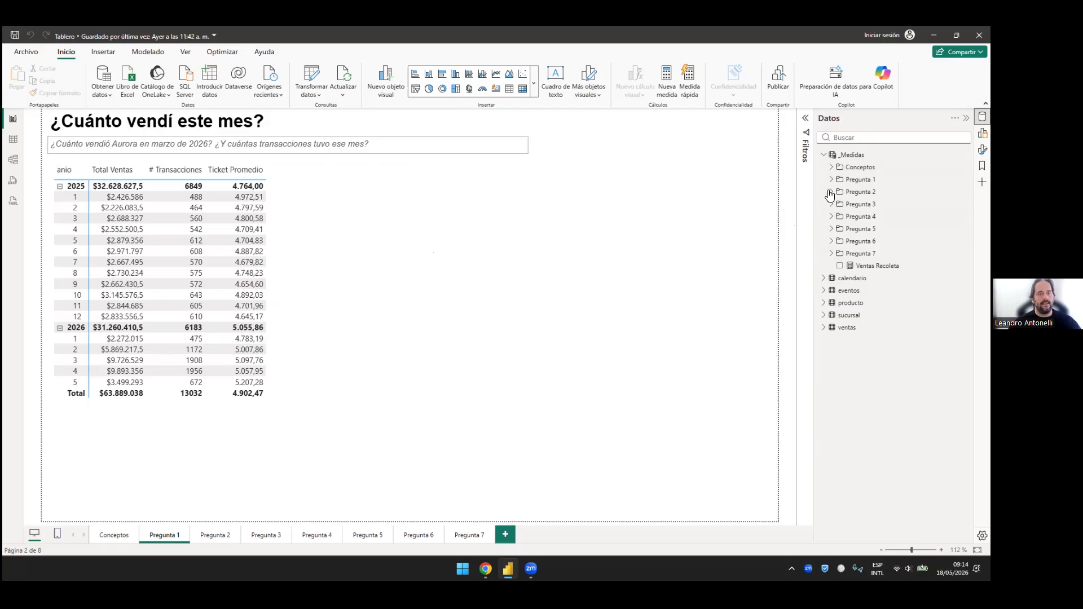
pyautogui.click(831, 168)
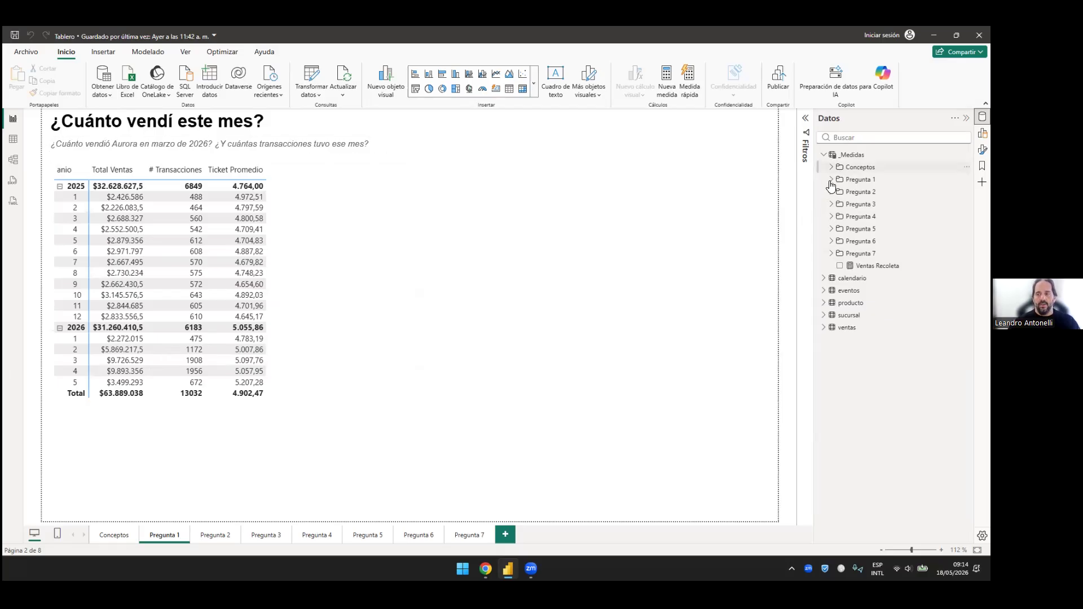
pyautogui.click(832, 167)
pyautogui.click(830, 180)
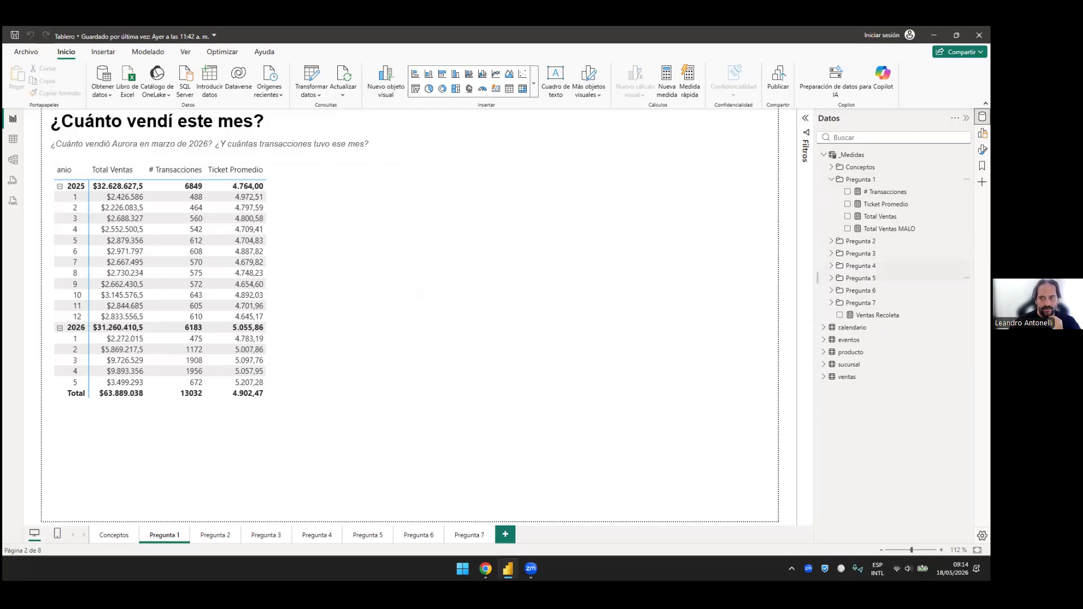
pyautogui.click(819, 377)
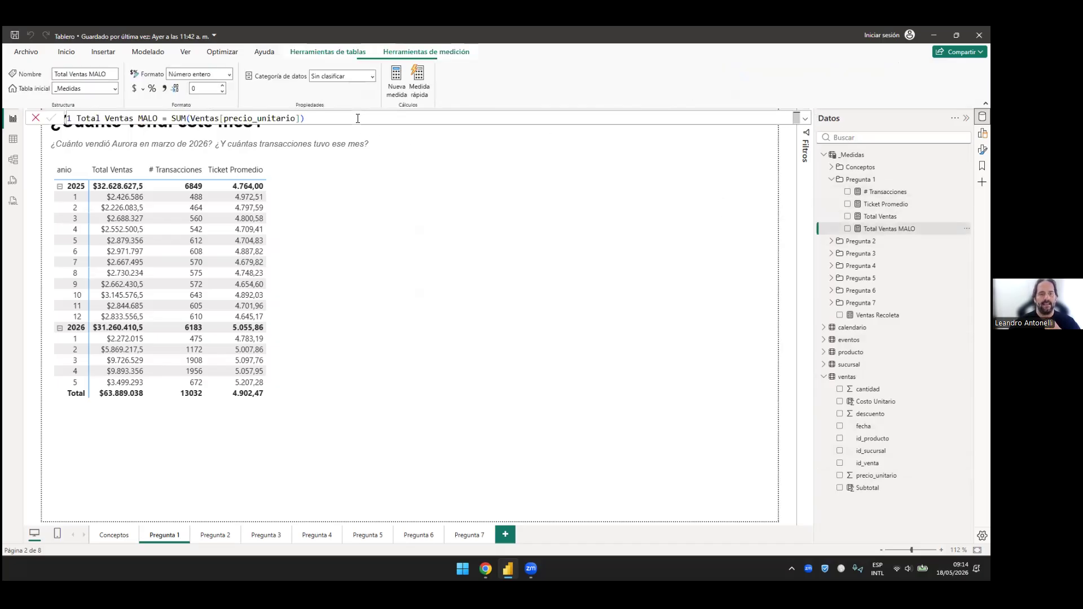
# Step: Open the Total Ventas MALO measure's formula in an expanded formula editor with enlarged text
pyautogui.click(516, 115)
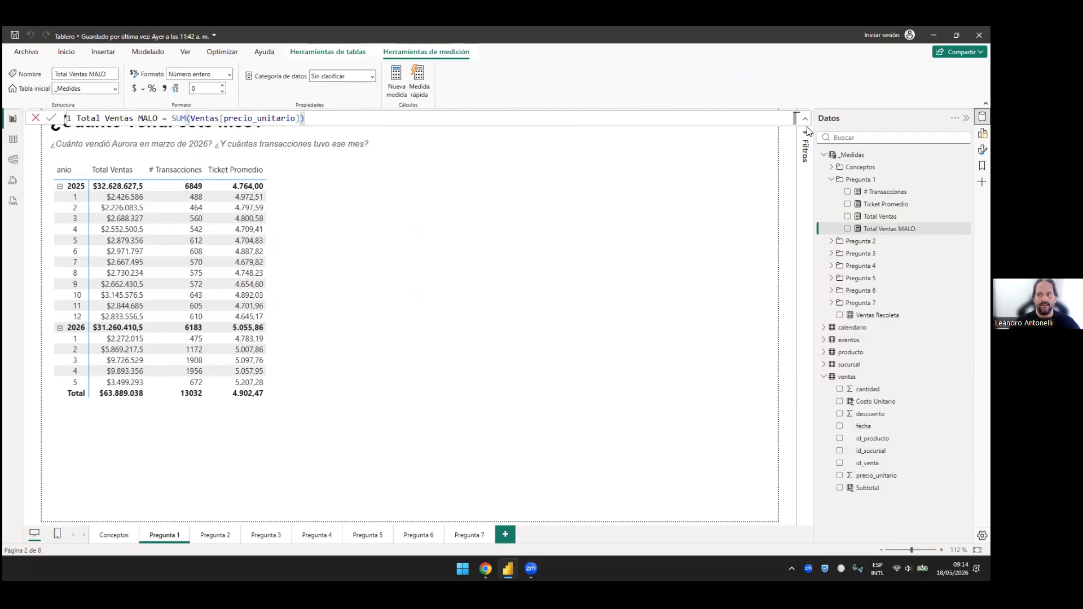
pyautogui.hotkey('ctrl', '+')
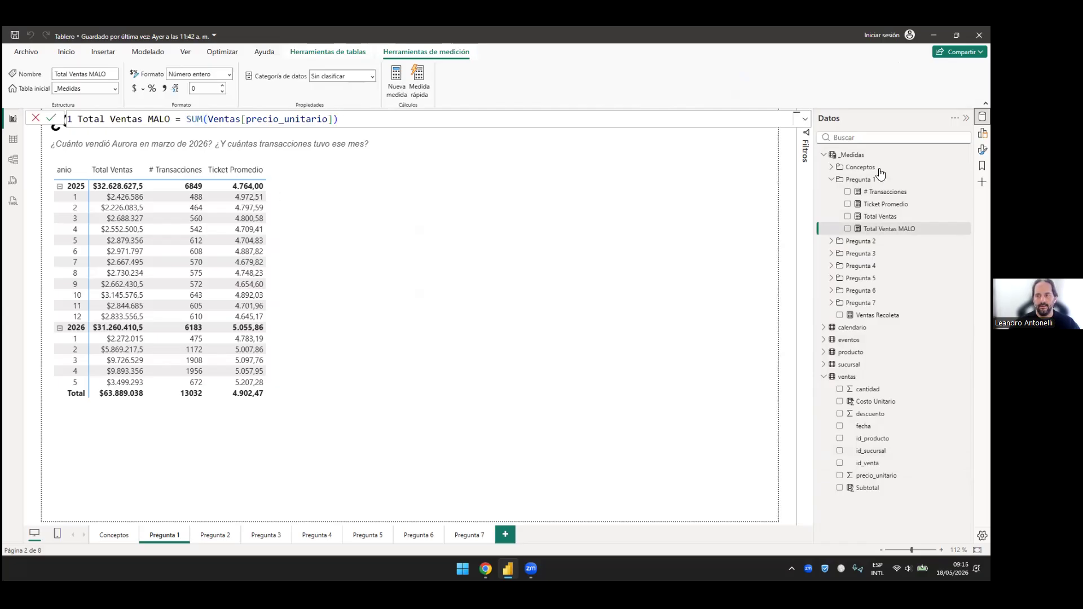
pyautogui.click(805, 119)
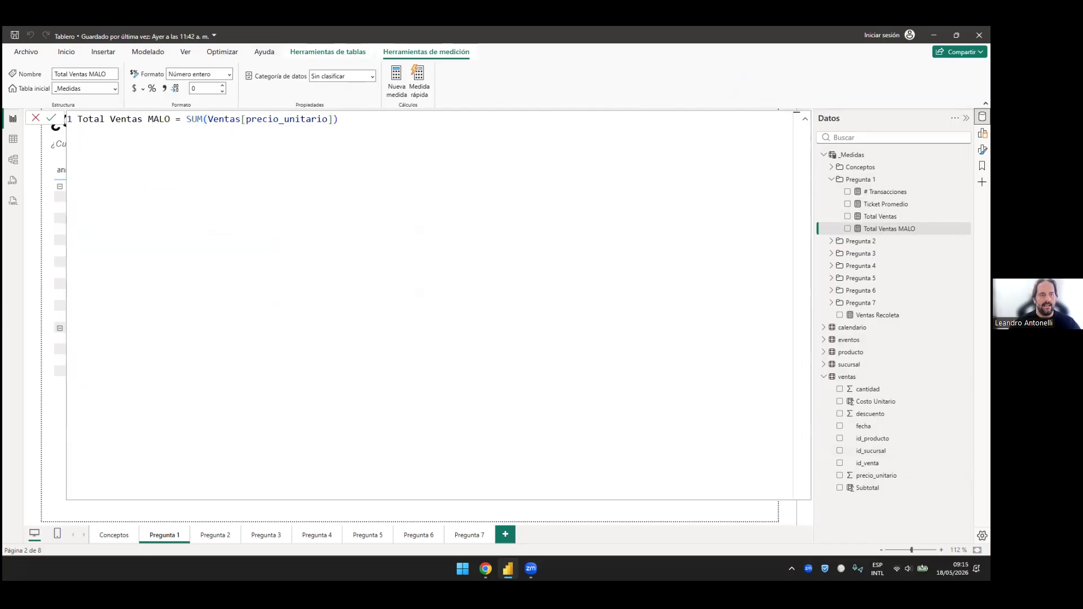
pyautogui.scroll(1, 273, 120)
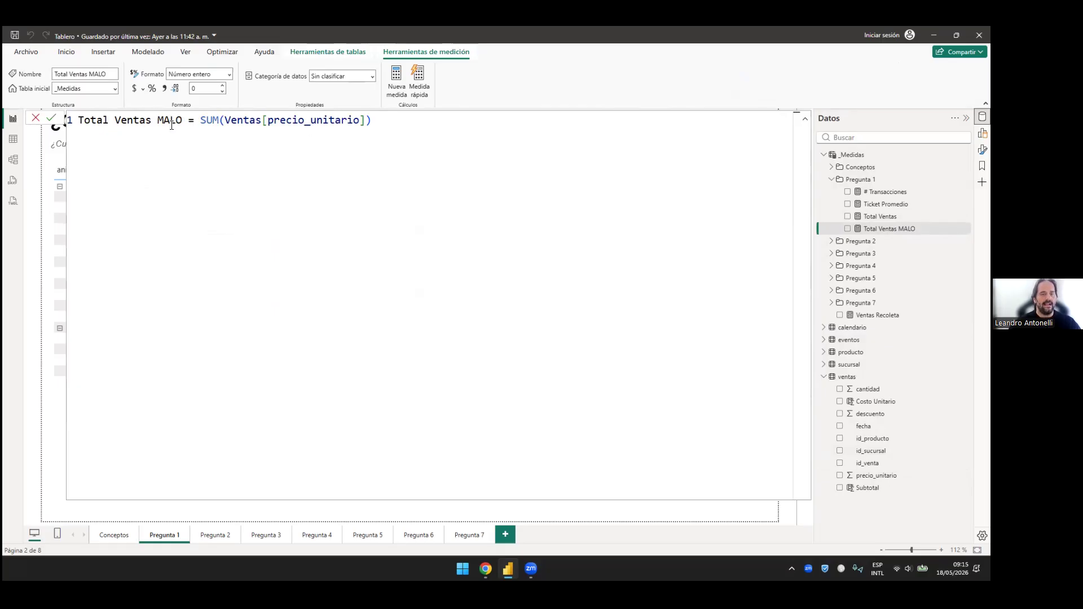
# Step: Examine the measure name and the SUM function in the Total Ventas MALO formula by highlighting each in turn
pyautogui.moveTo(182, 120); pyautogui.dragTo(78, 120)
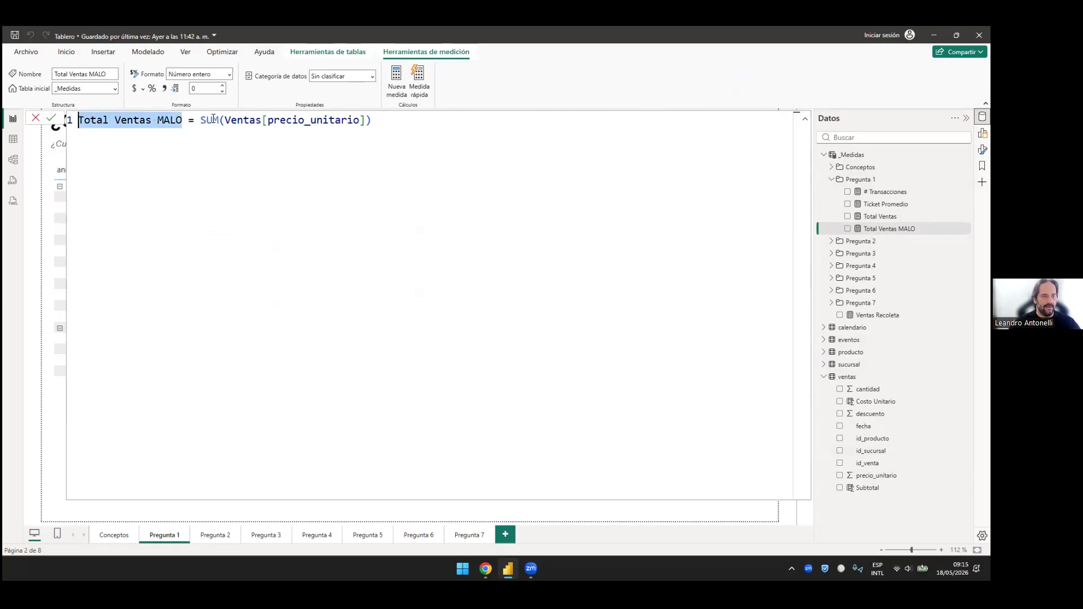
pyautogui.click(172, 120)
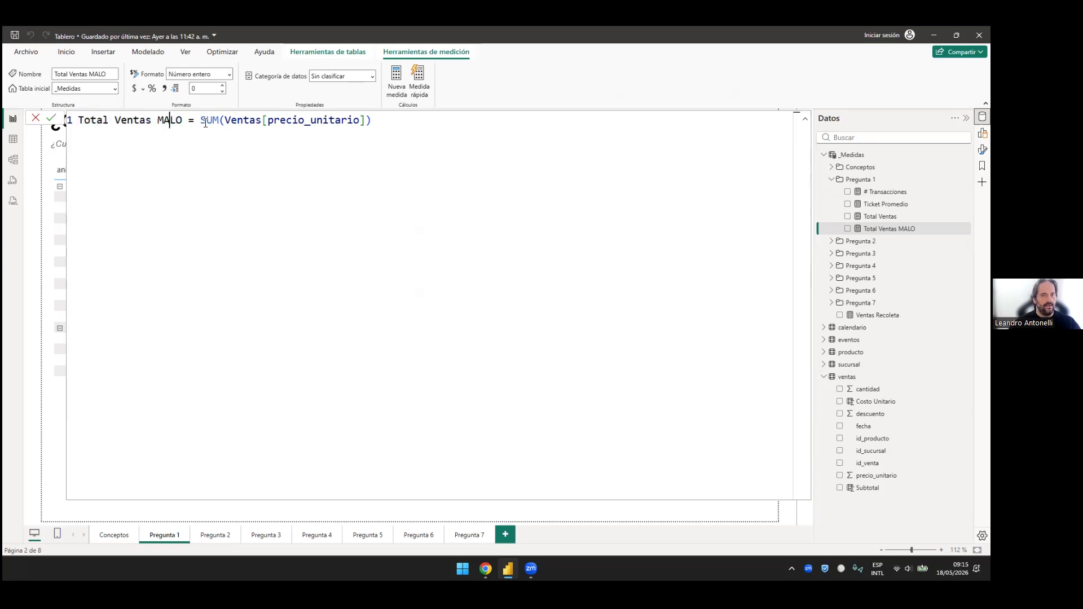
pyautogui.moveTo(225, 120); pyautogui.dragTo(206, 120)
pyautogui.hotkey('shift', 'Left')
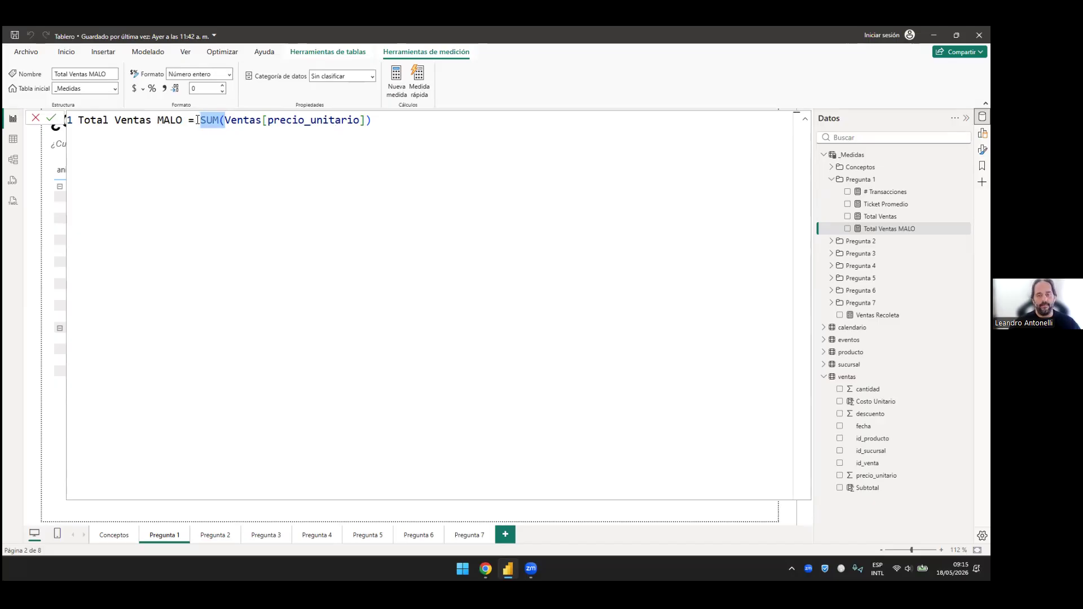
pyautogui.click(217, 120)
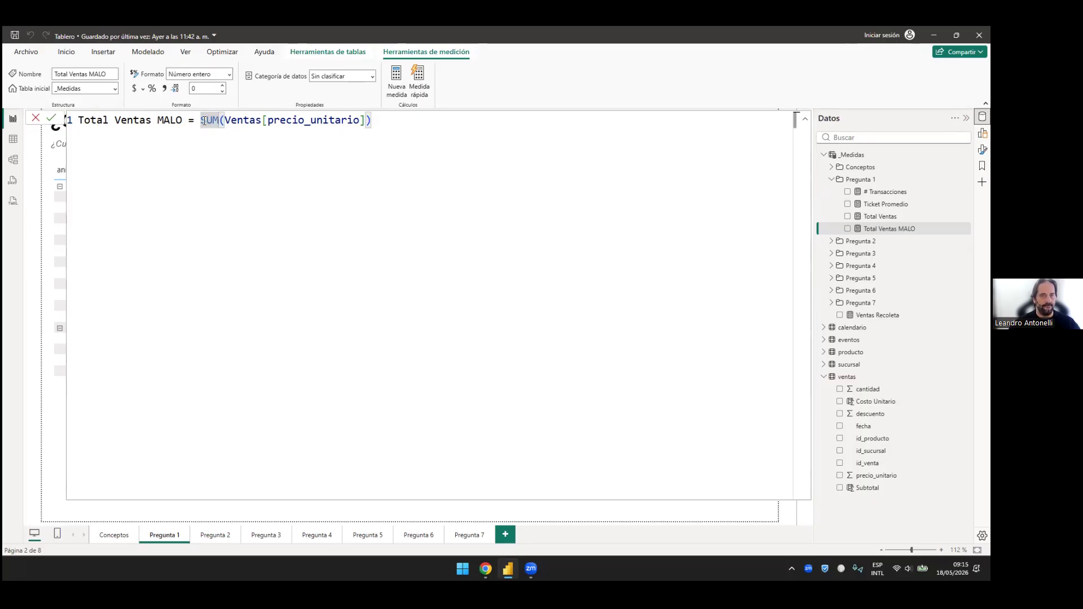
# Step: Highlight the whole expression SUM(Ventas[precio_unitario]) in the Total Ventas MALO formula
pyautogui.click(420, 143)
pyautogui.hotkey('shift', 'Left')
pyautogui.hotkey('shift', 'Left')
pyautogui.hotkey('shift', 'Left')
pyautogui.hotkey('shift', 'Left')
pyautogui.hotkey('shift', 'Left')
pyautogui.hotkey('shift', 'Left')
pyautogui.hotkey('shift', 'Left')
pyautogui.hotkey('shift', 'Left')
pyautogui.hotkey('shift', 'Left')
pyautogui.hotkey('shift', 'Left')
pyautogui.hotkey('shift', 'Left')
pyautogui.hotkey('shift', 'Left')
pyautogui.hotkey('shift', 'Left')
pyautogui.hotkey('shift', 'Left')
pyautogui.hotkey('shift', 'Left')
pyautogui.hotkey('shift', 'Left')
pyautogui.hotkey('shift', 'Left')
pyautogui.hotkey('shift', 'Left')
pyautogui.hotkey('shift', 'Left')
pyautogui.hotkey('shift', 'Left')
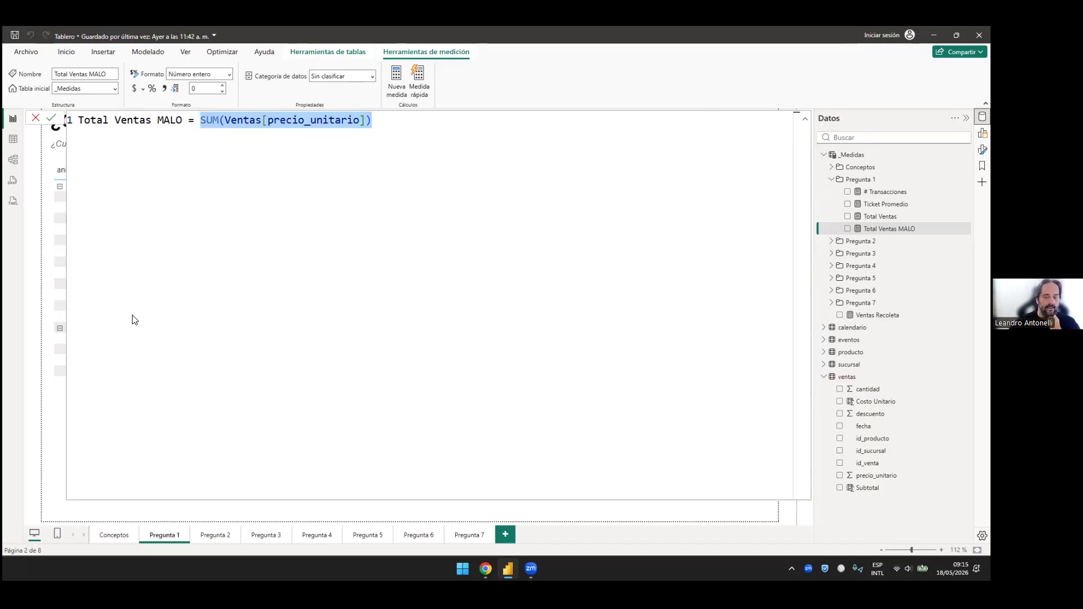
# Step: Collapse the formula editor and add a multiplication by the ventas table inside the SUM of Total Ventas MALO
pyautogui.press('Escape')
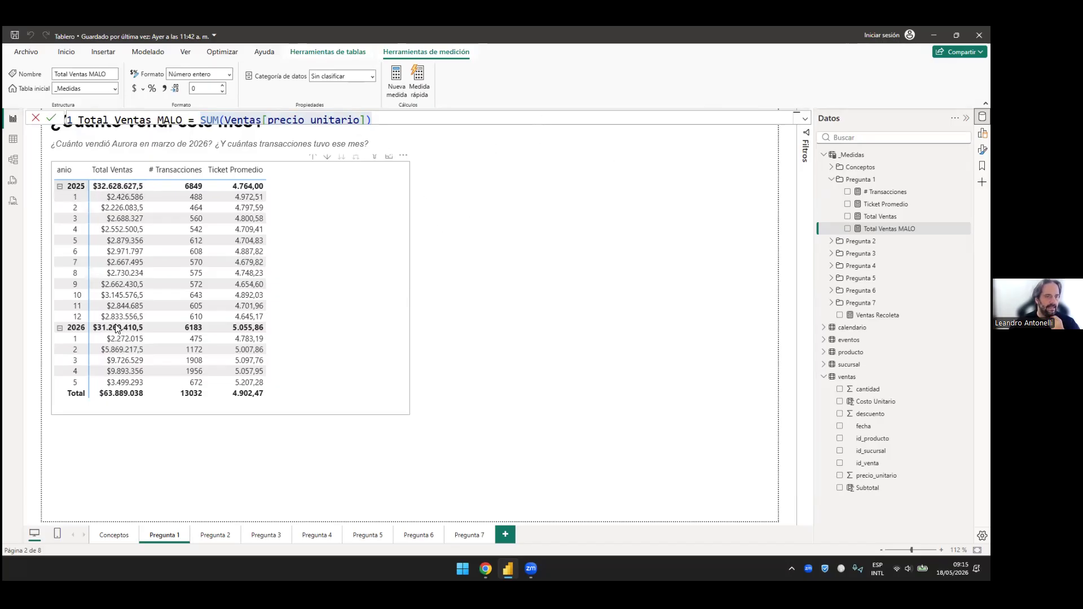
pyautogui.click(336, 467)
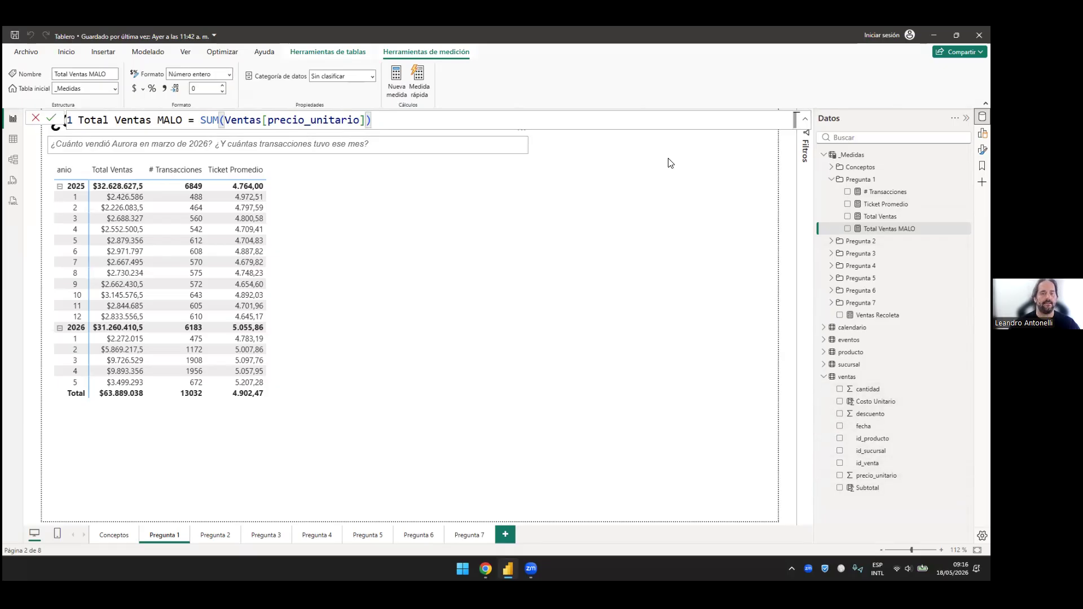
pyautogui.write('* can')
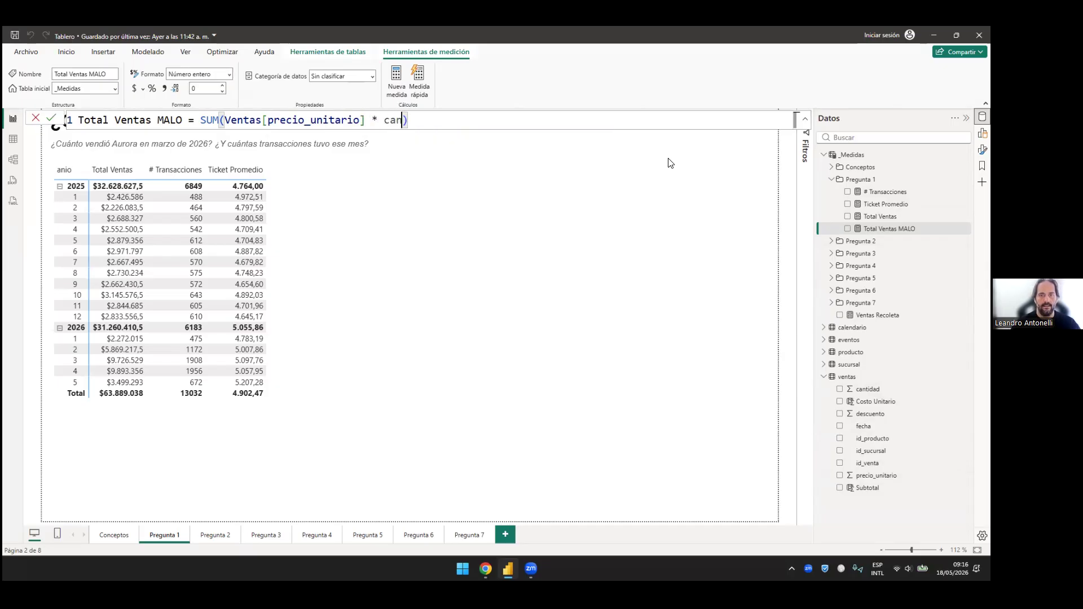
pyautogui.press('BackSpace')
pyautogui.press('BackSpace')
pyautogui.write('v')
pyautogui.press('BackSpace')
pyautogui.press('BackSpace')
pyautogui.write('ventas')
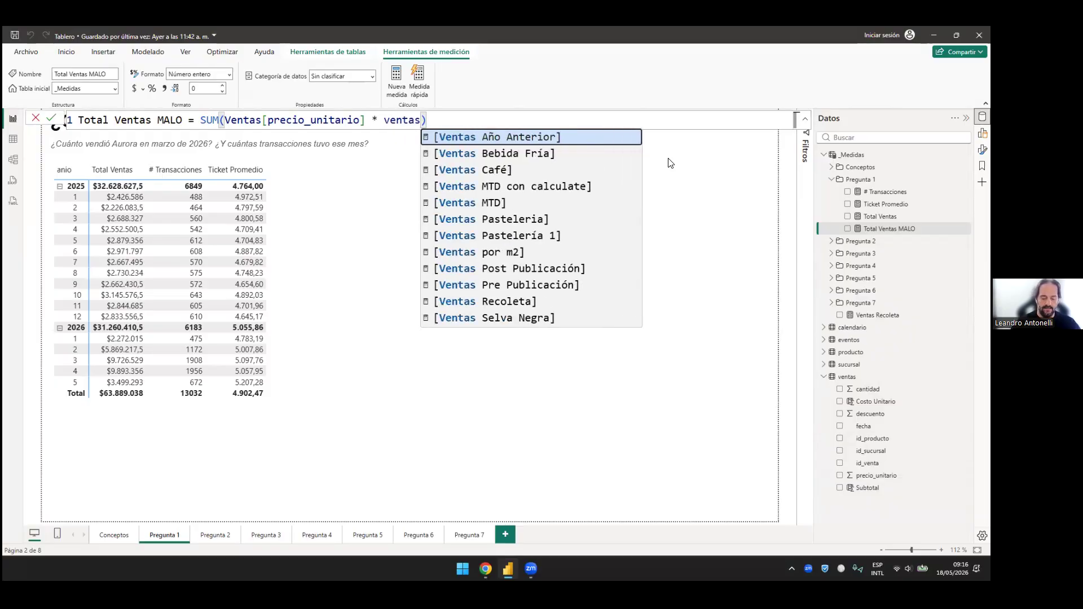
pyautogui.write('++')
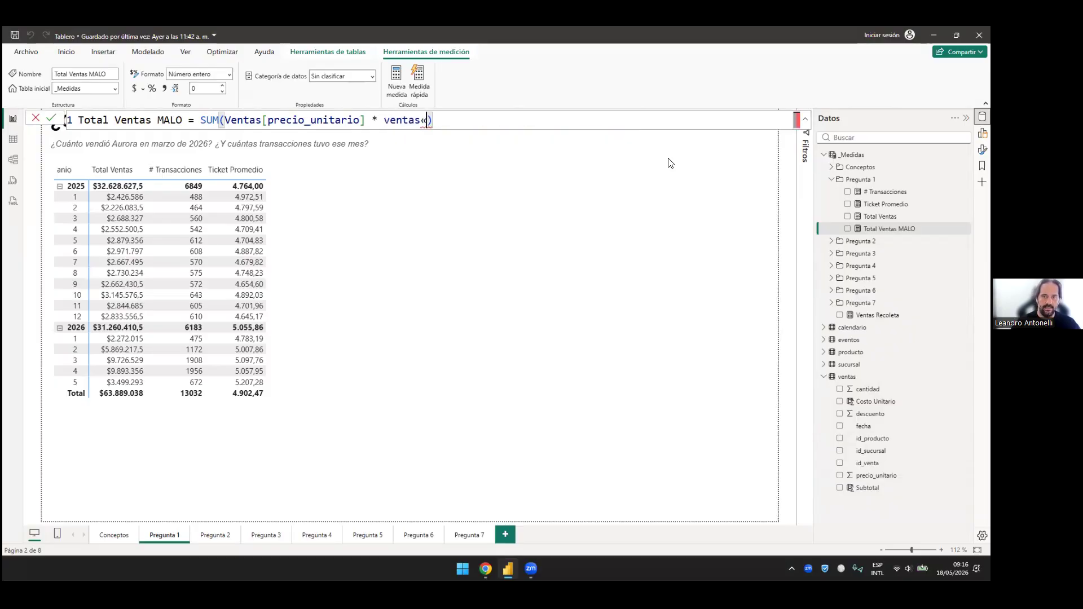
pyautogui.press('BackSpace')
pyautogui.press('BackSpace')
pyautogui.write(']\\')
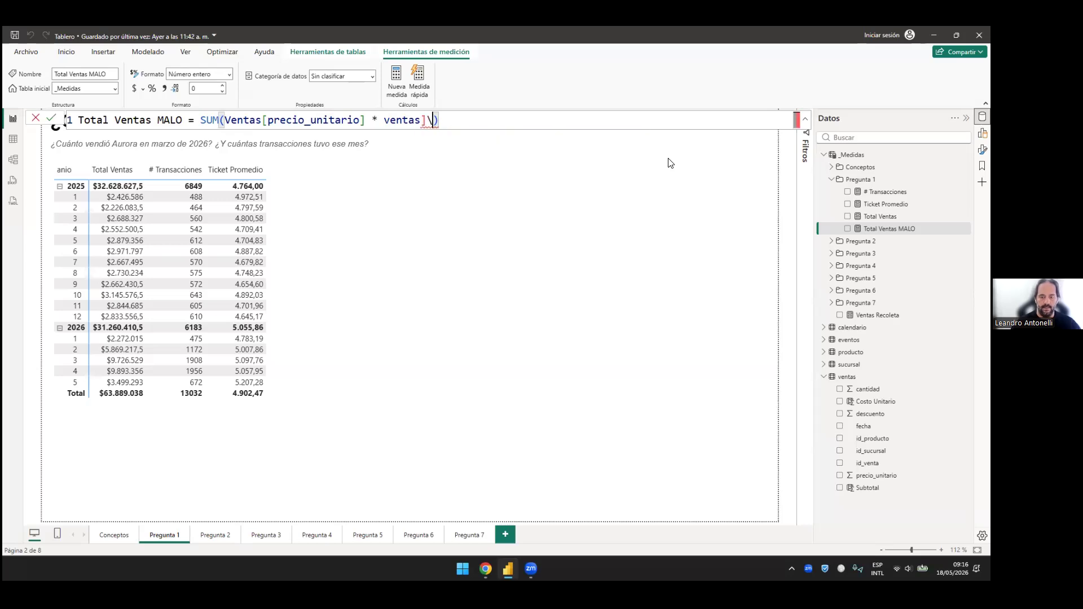
pyautogui.press('BackSpace')
pyautogui.press('BackSpace')
pyautogui.press('super+space')
pyautogui.write('`+')
pyautogui.press('BackSpace')
pyautogui.press('BackSpace')
pyautogui.press('super+space')
pyautogui.write('´+')
pyautogui.press('BackSpace')
pyautogui.press('BackSpace')
# Step: Complete the second factor as ventas[cantidad] and commit the formula SUM(Ventas[precio_unitario] * ventas[cantidad])
pyautogui.press('super+space')
pyautogui.write('[c')
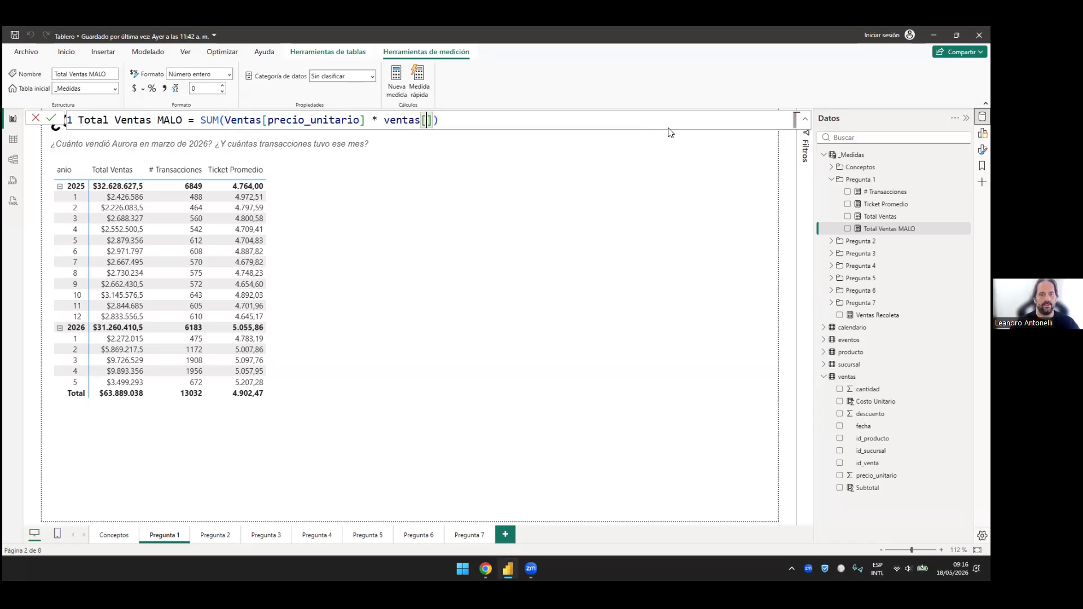
pyautogui.write('antidad')
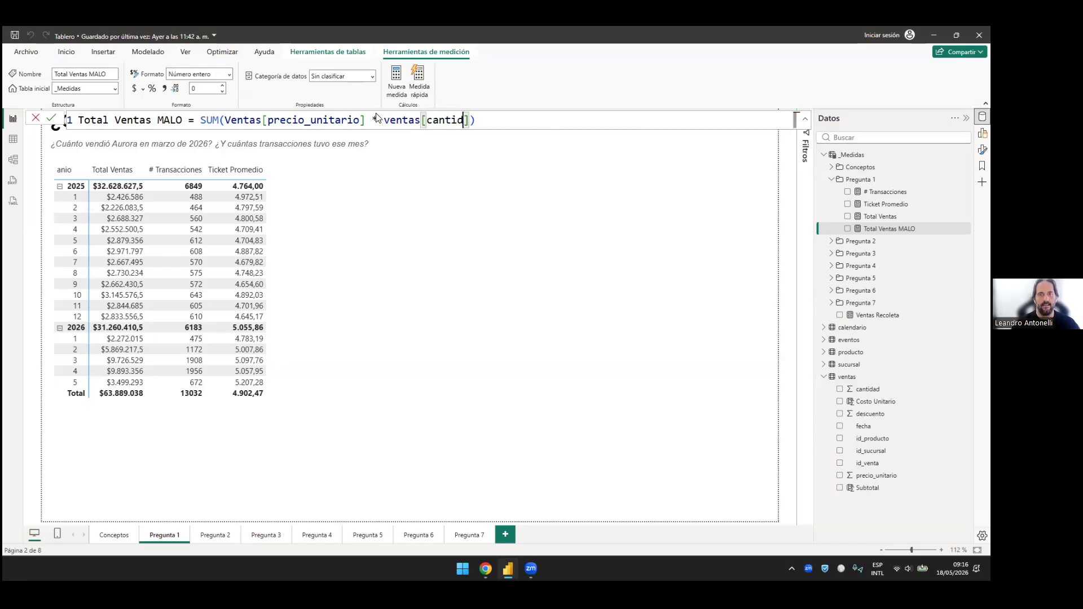
pyautogui.press('Return')
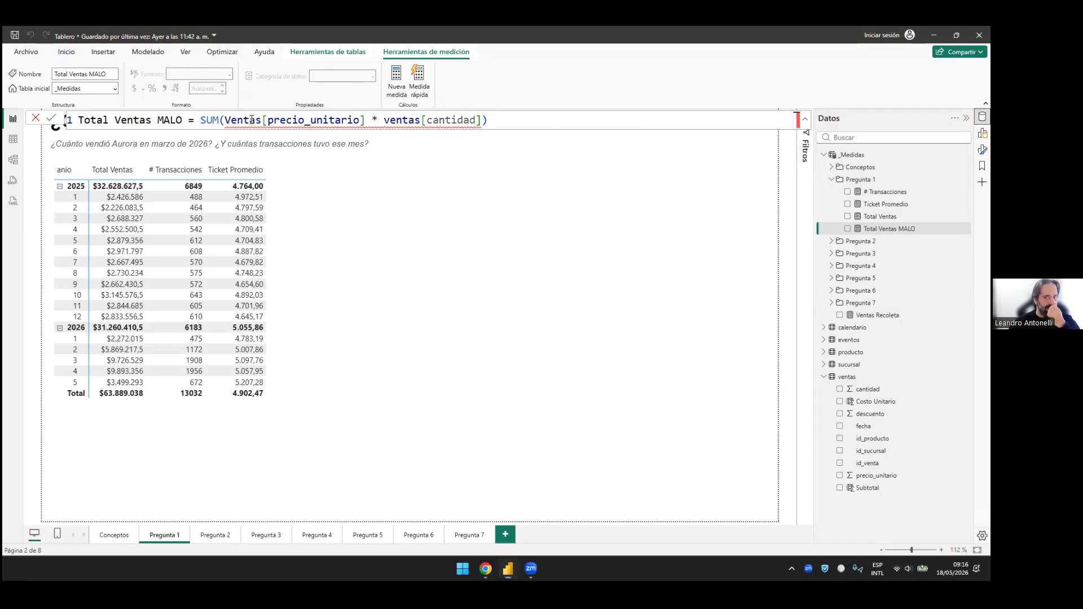
# Step: Examine the SUM function and its argument Ventas[precio_unitario] * ventas[cantidad] by highlighting each, and check the formula's error details
pyautogui.moveTo(202, 118)
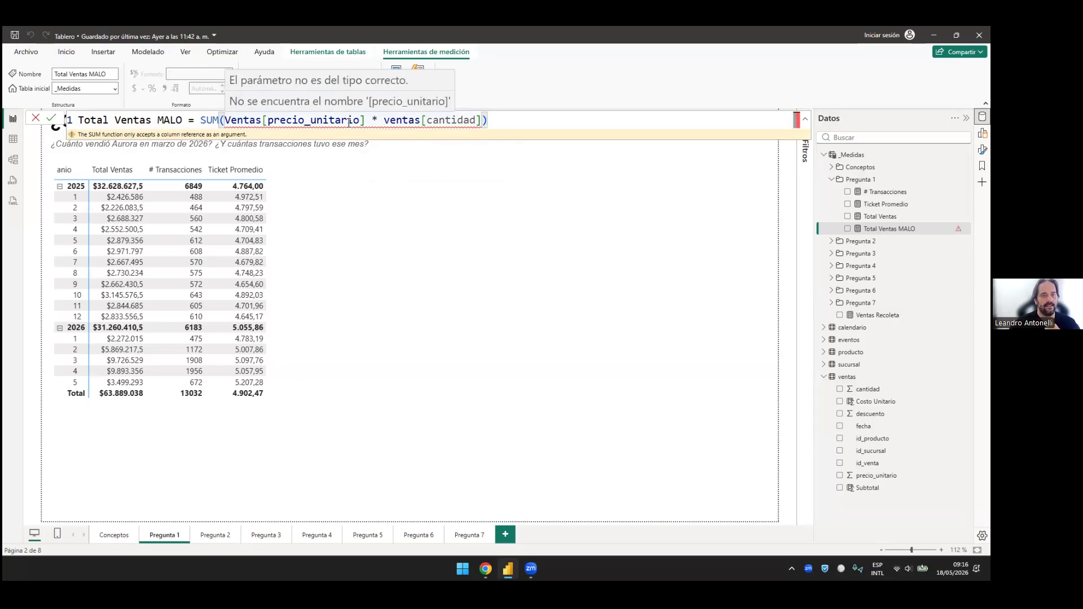
pyautogui.moveTo(200, 121); pyautogui.dragTo(224, 120)
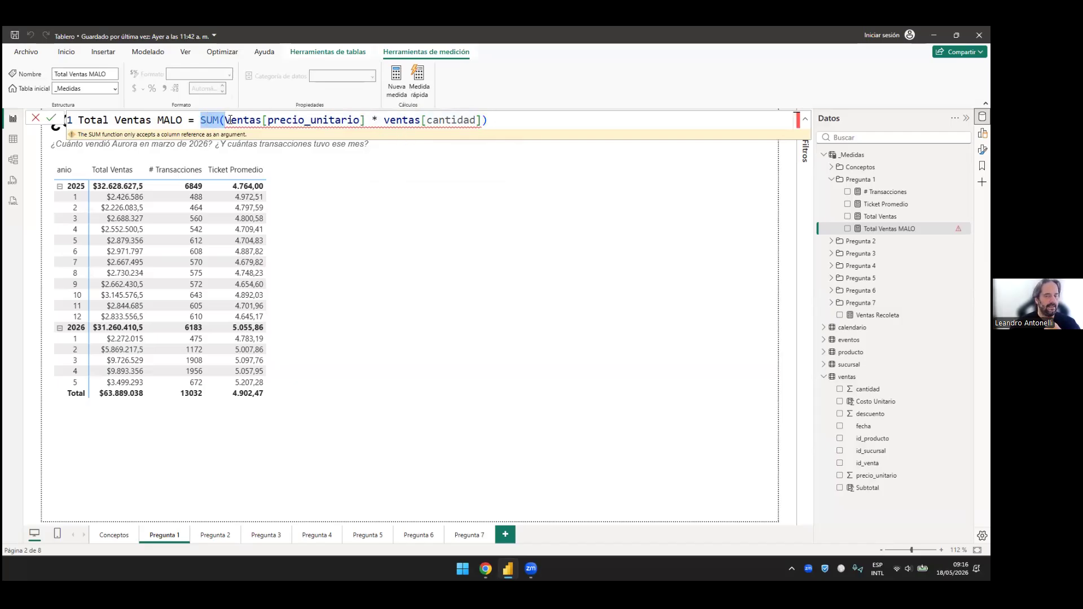
pyautogui.moveTo(483, 123)
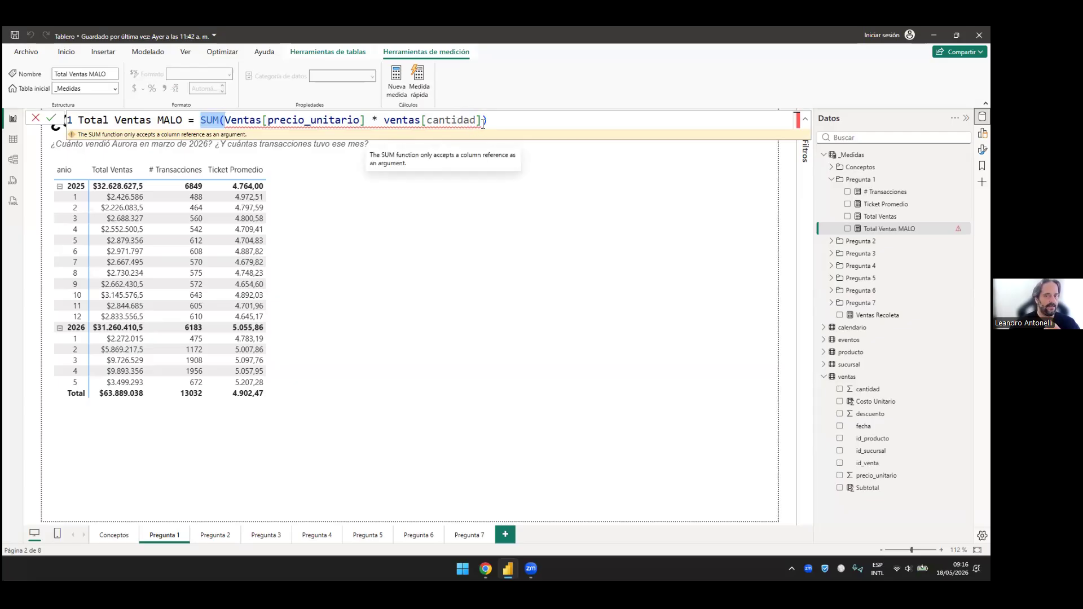
pyautogui.press('Right')
pyautogui.press('Right')
pyautogui.moveTo(225, 120); pyautogui.dragTo(482, 120)
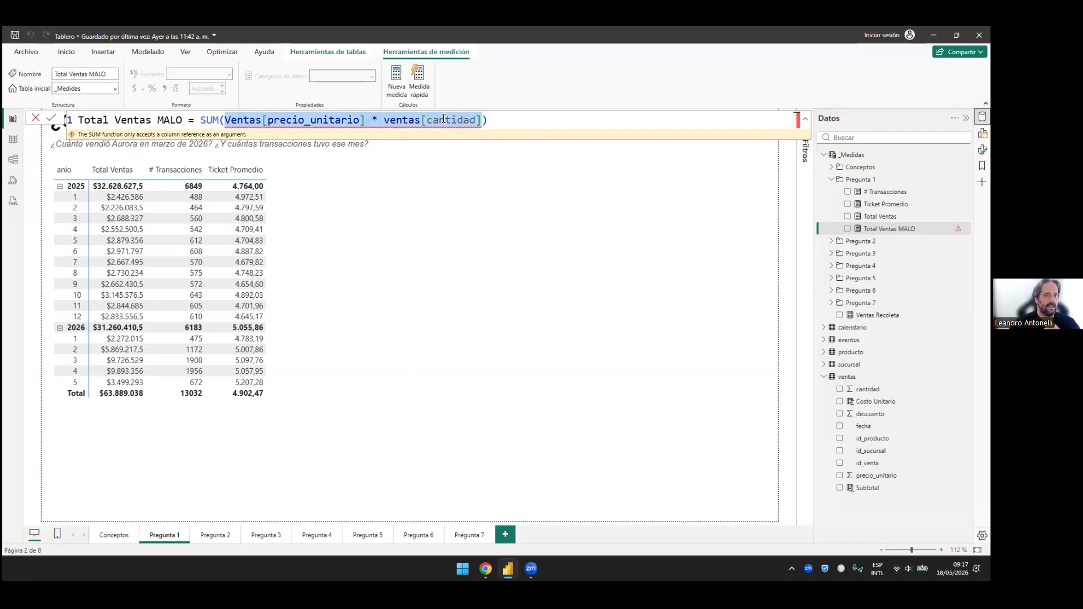
pyautogui.moveTo(291, 115)
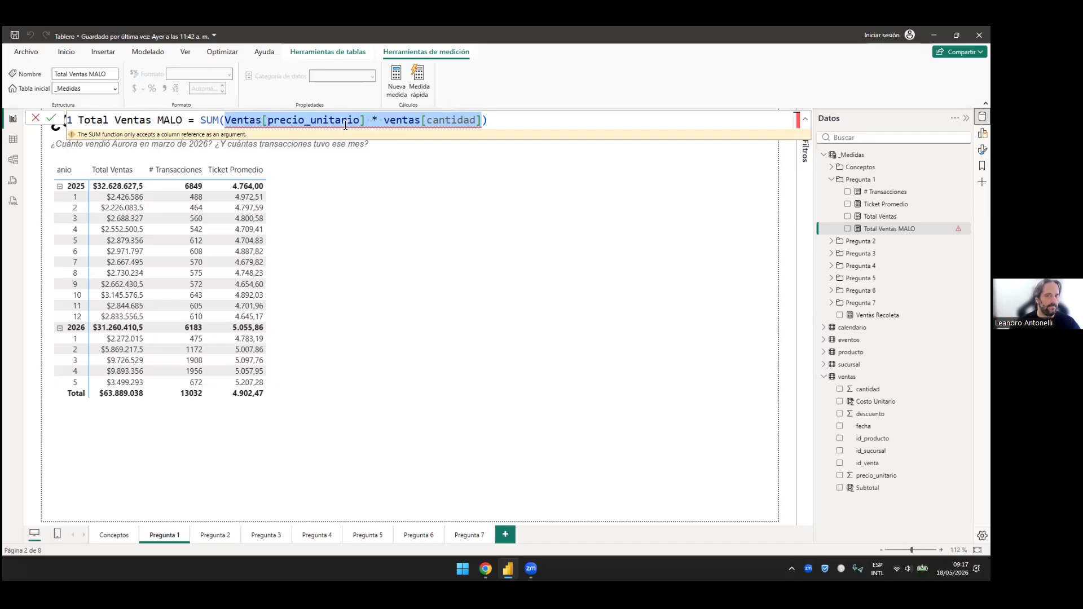
pyautogui.moveTo(345, 124)
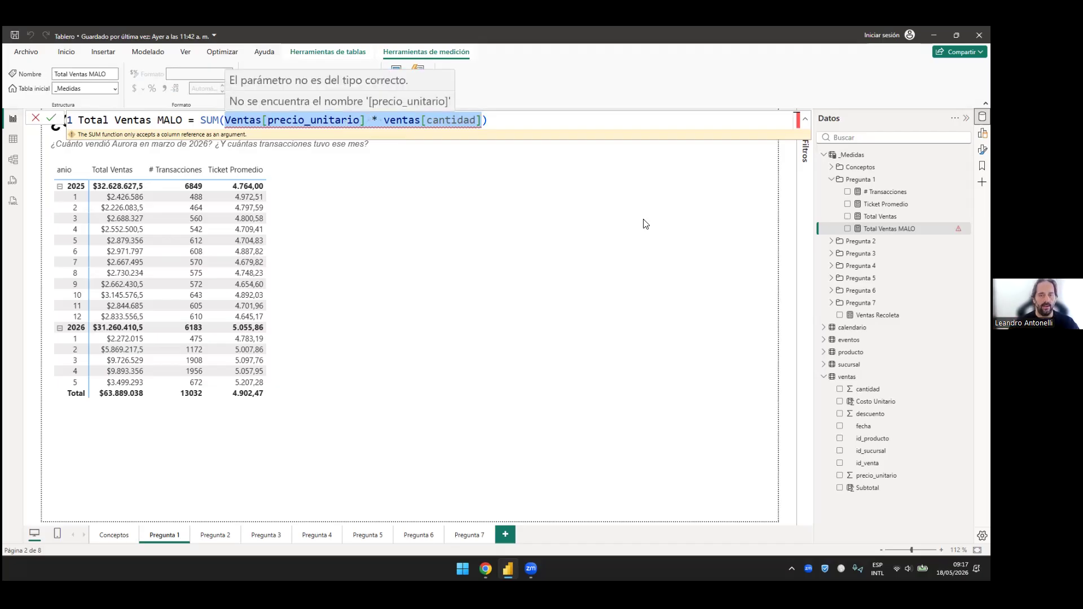
# Step: Rewrite Total Ventas MALO as SUM(Ventas[precio_unitario]) * sum(ventas[cantidad]) and commit the formula
pyautogui.press('Left')
pyautogui.hotkey('ctrl', 'Right')
pyautogui.hotkey('ctrl', 'Right')
pyautogui.hotkey('ctrl', 'Right')
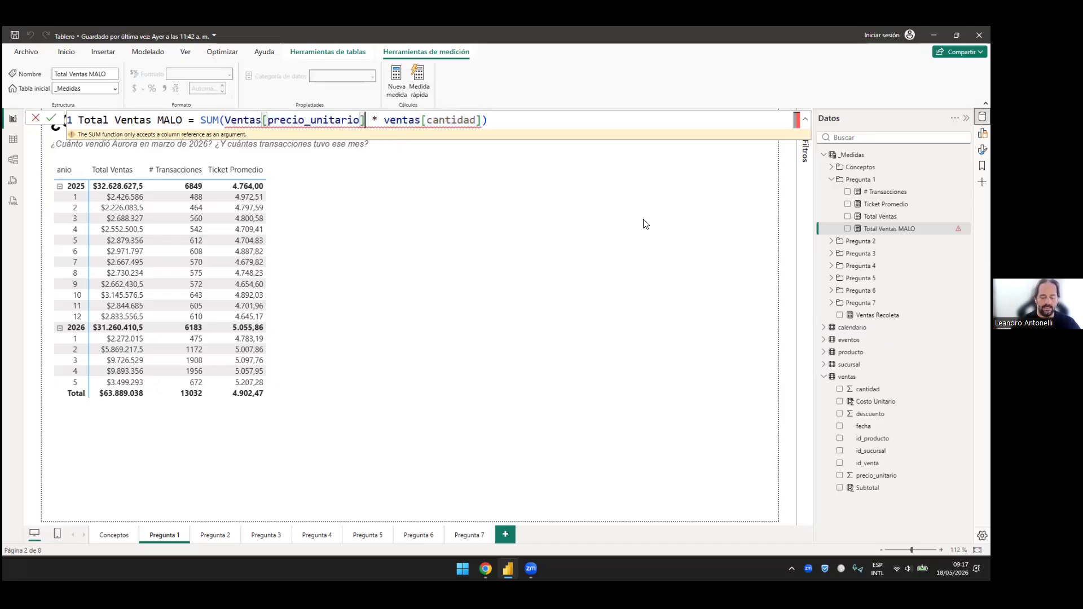
pyautogui.write(')')
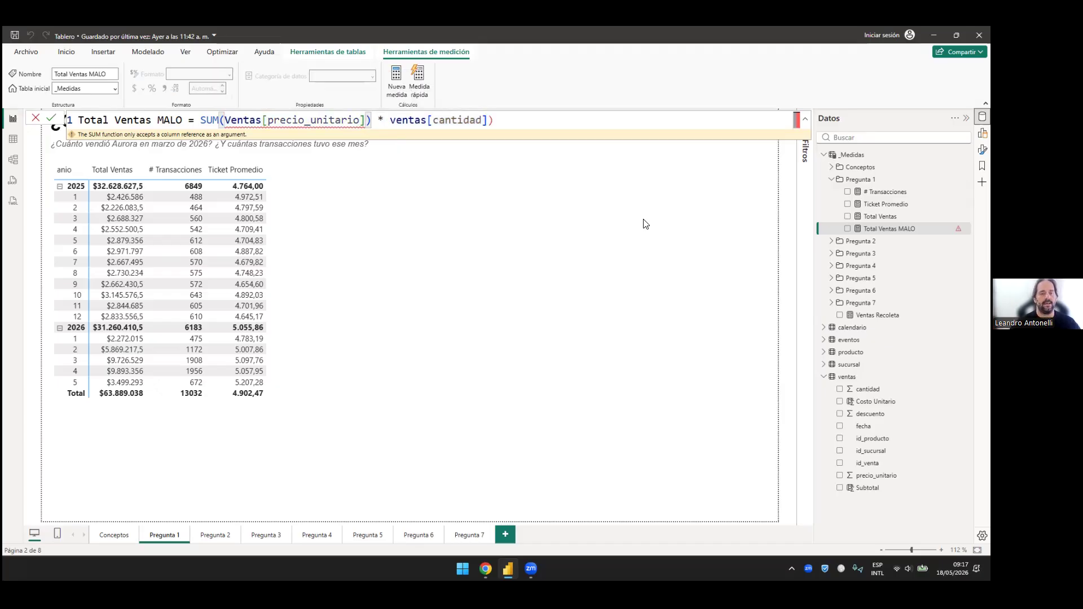
pyautogui.press('Right')
pyautogui.press('Right')
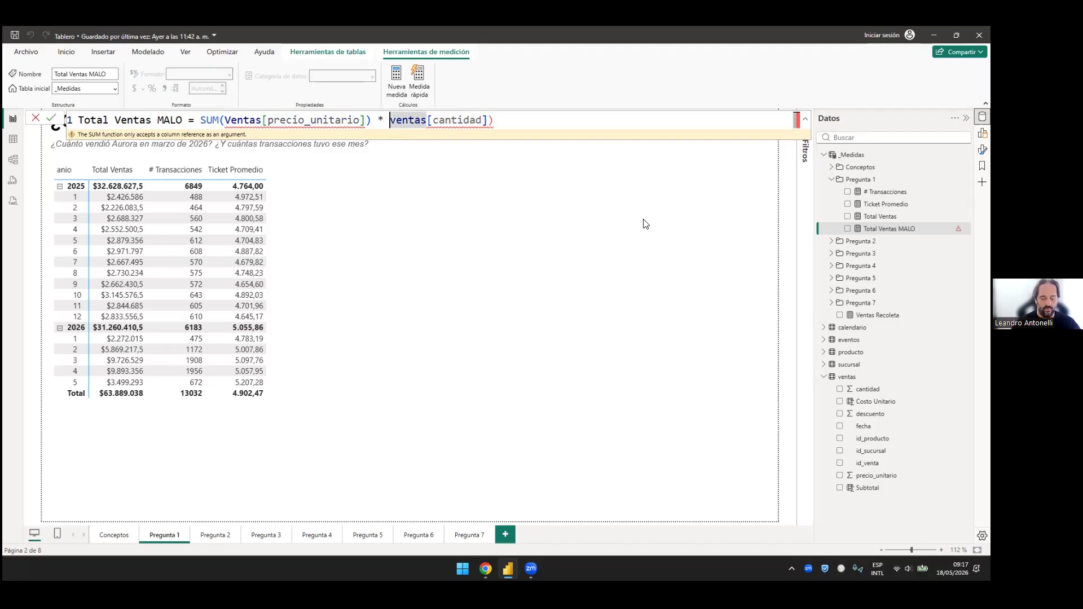
pyautogui.write('sm')
pyautogui.press('BackSpace')
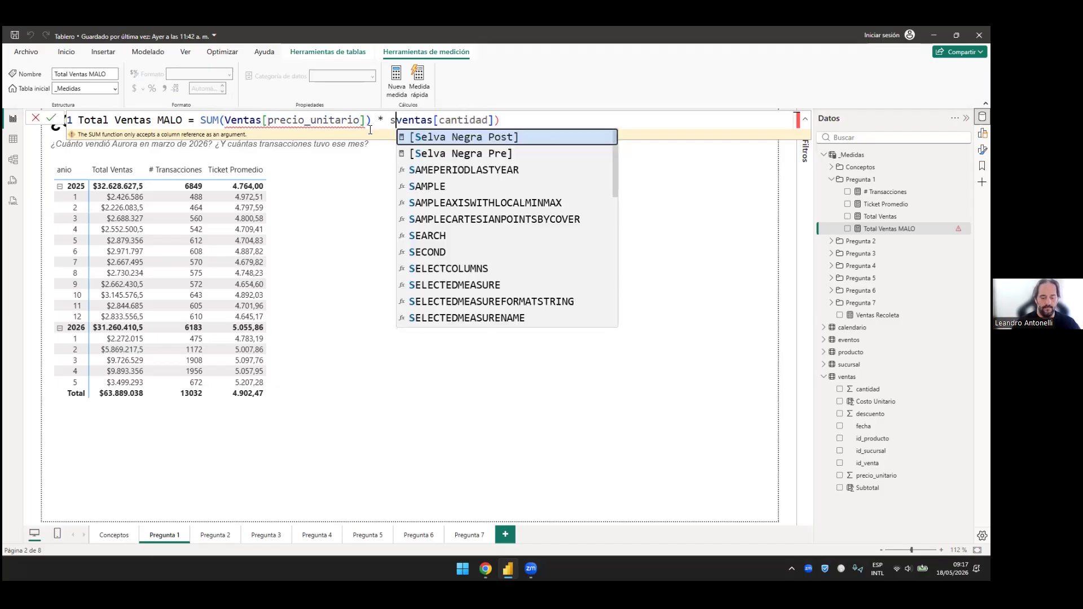
pyautogui.write('um(')
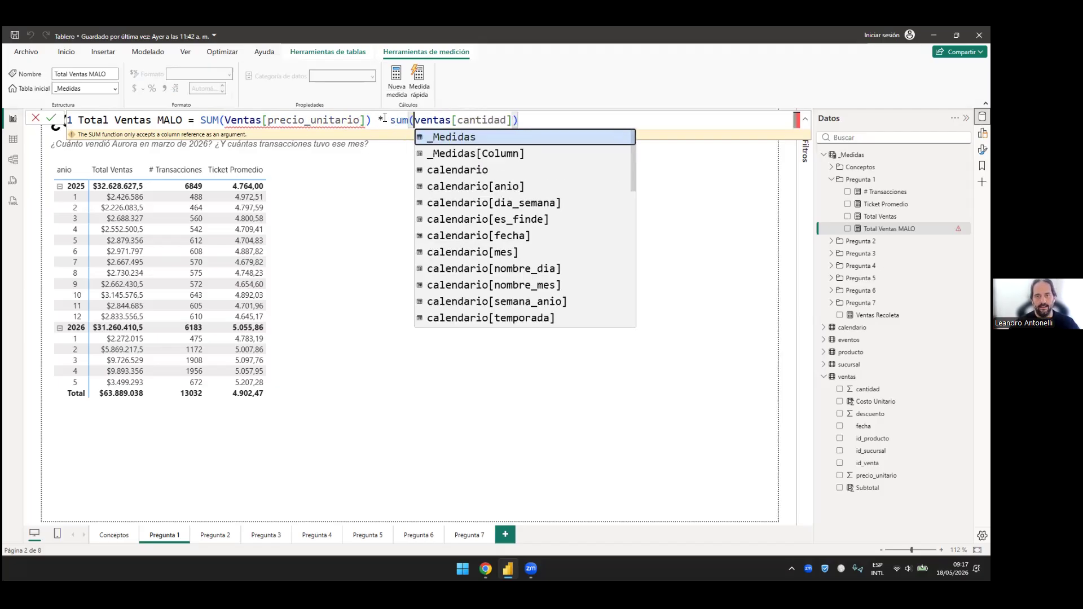
pyautogui.click(384, 121)
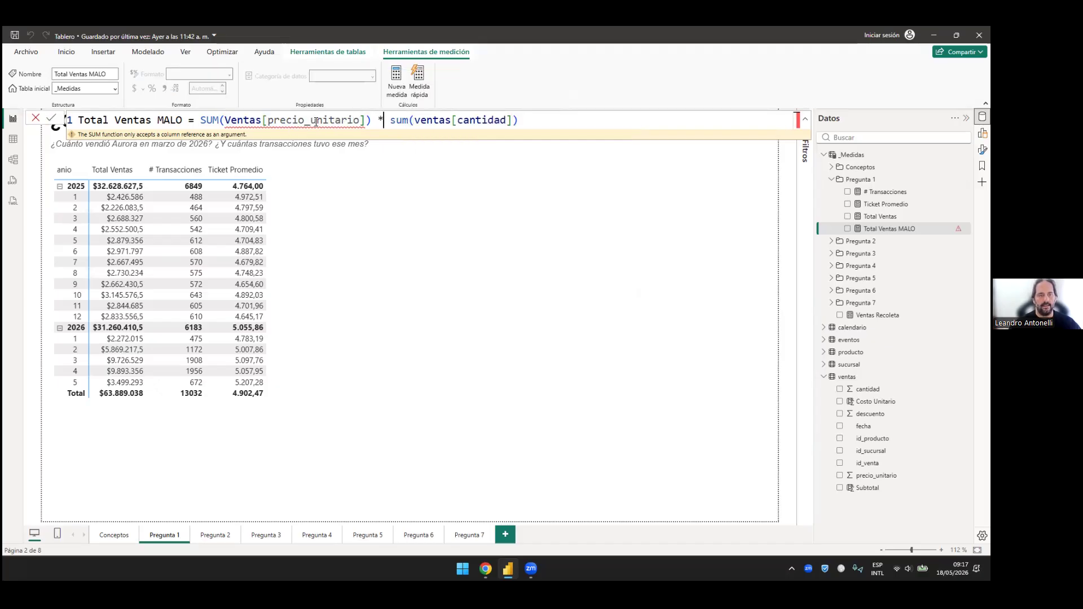
pyautogui.press('Return')
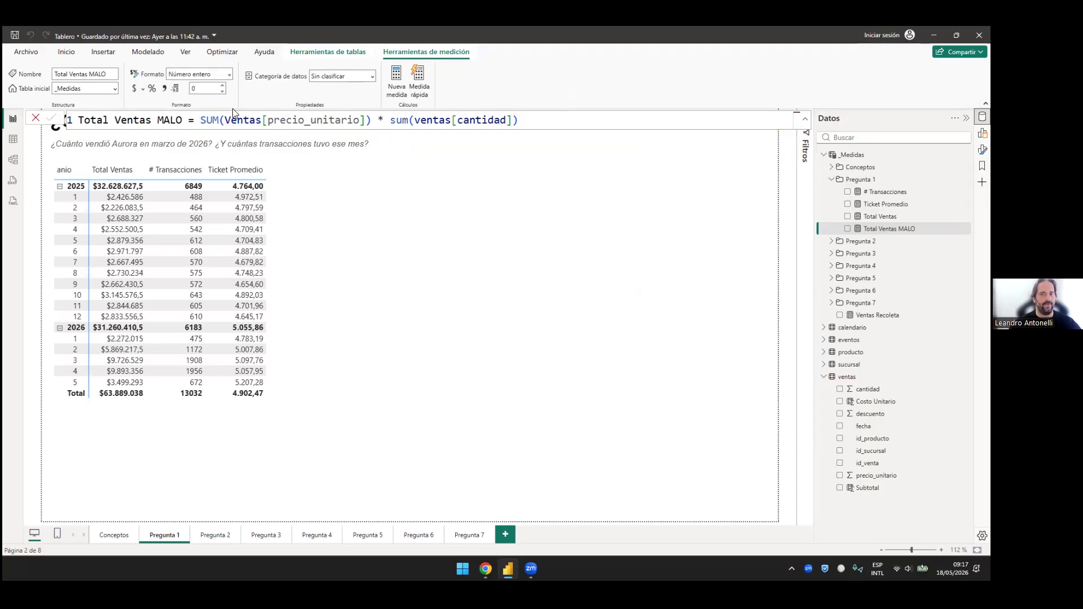
# Step: Add Total Ventas MALO to the matrix values ahead of Total Ventas with currency format, and dismiss the visual-building options
pyautogui.moveTo(377, 120); pyautogui.dragTo(200, 120)
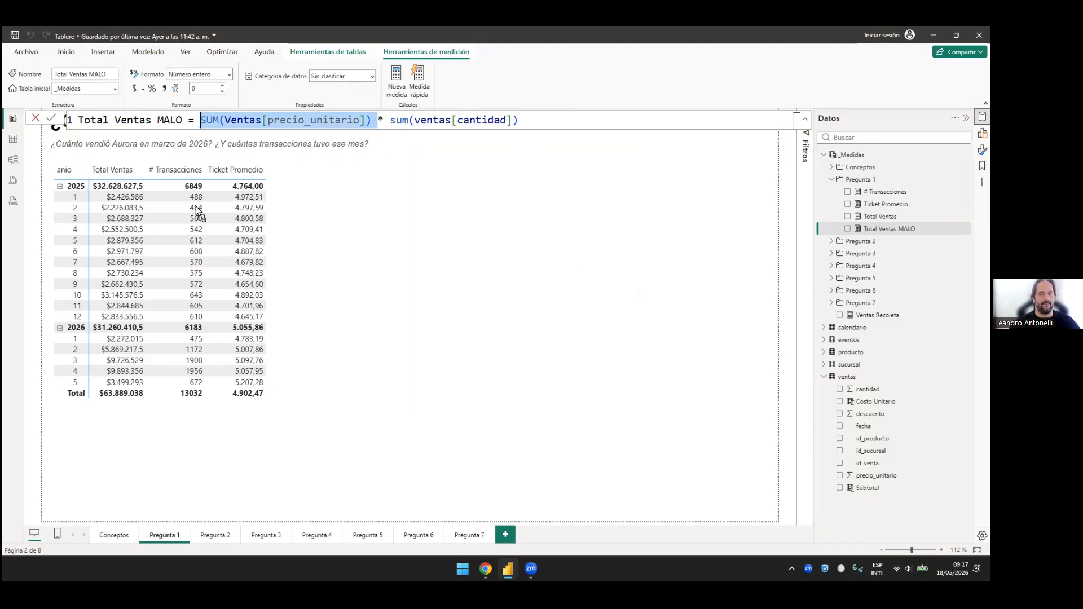
pyautogui.press('End')
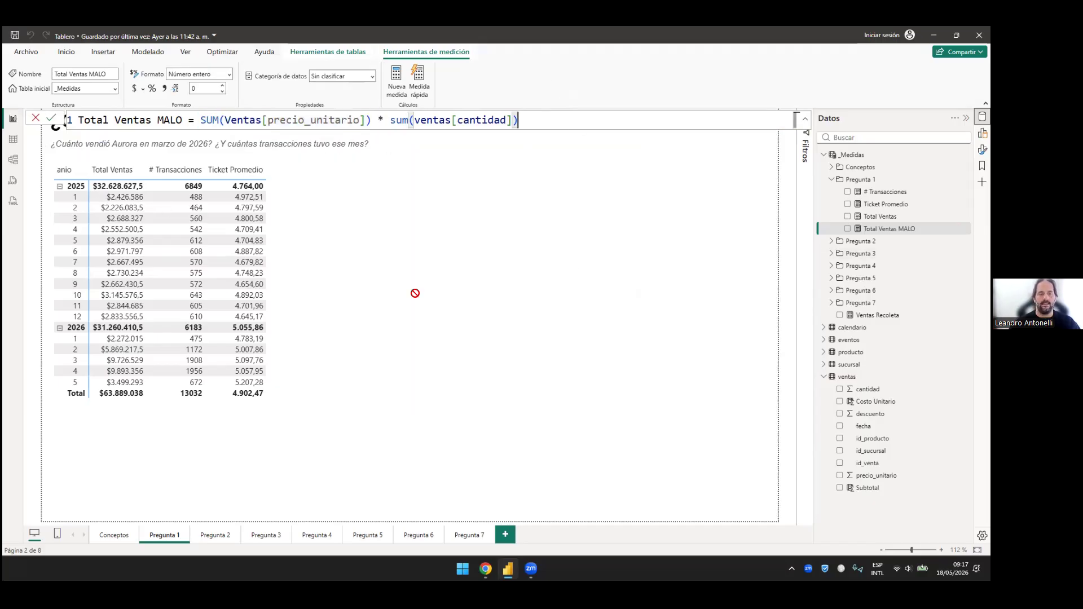
pyautogui.moveTo(415, 293); pyautogui.dragTo(472, 367)
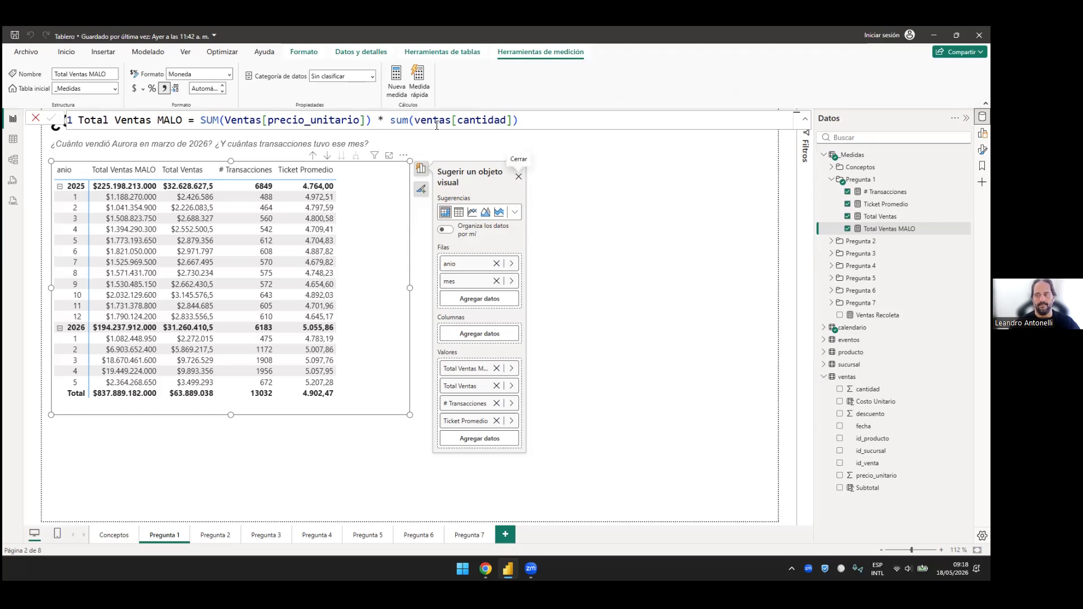
pyautogui.click(518, 176)
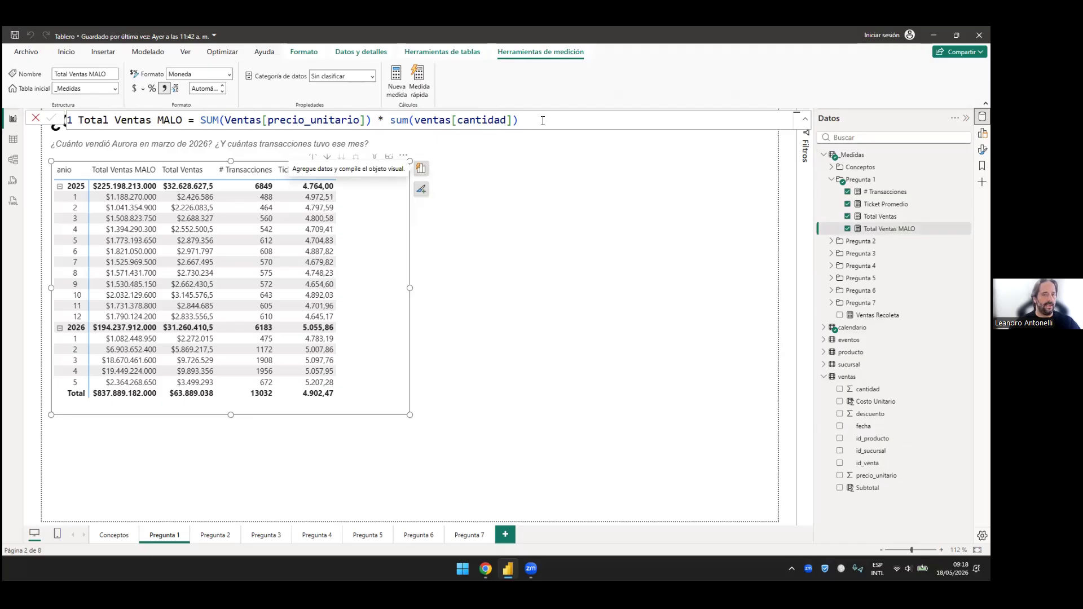
# Step: Highlight the whole expression SUM(Ventas[precio_unitario]) * sum(ventas[cantidad]) in the Total Ventas MALO formula for review
pyautogui.moveTo(195, 120); pyautogui.dragTo(518, 121)
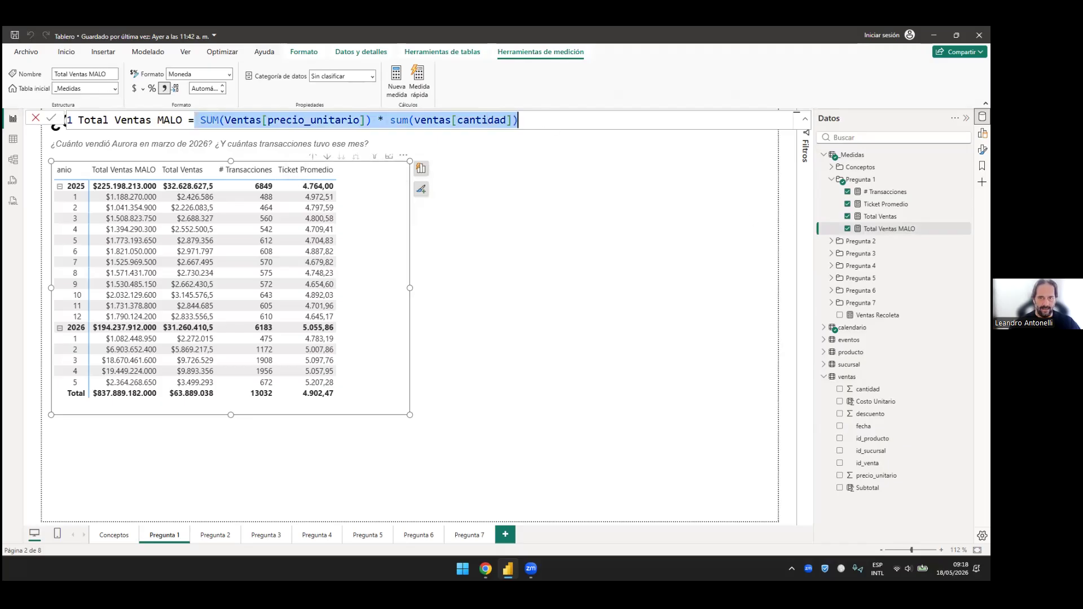
pyautogui.click(609, 120)
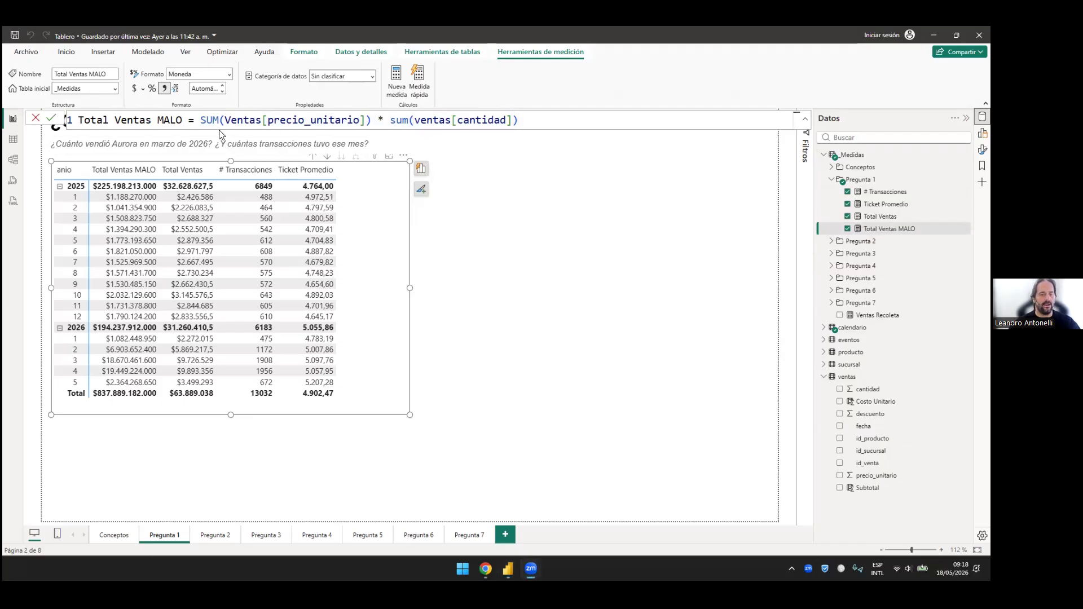
pyautogui.click(848, 229)
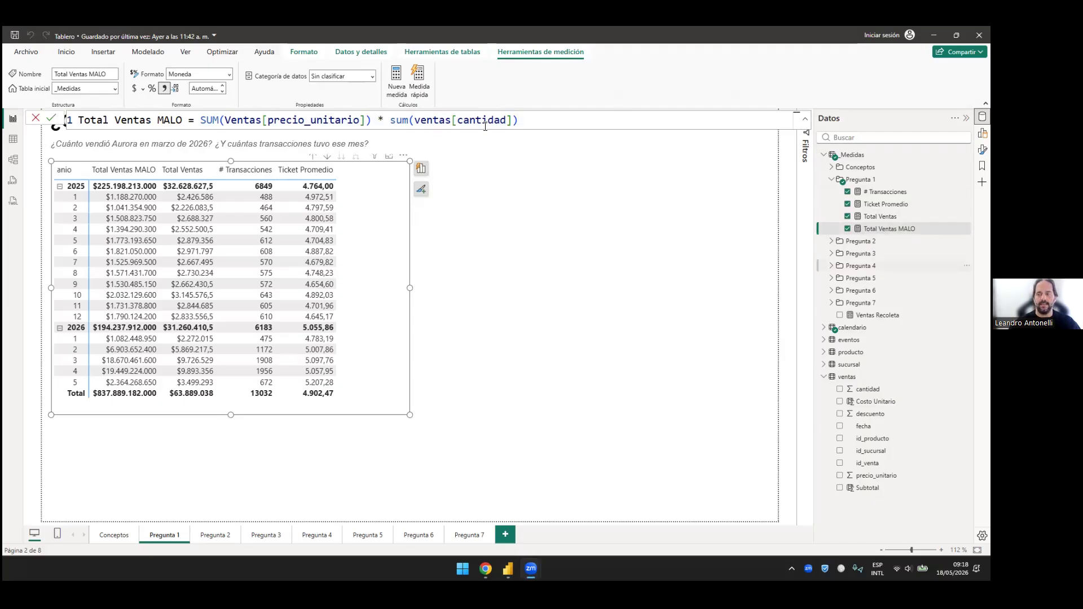
# Step: Open the Total Ventas measure's formula, highlight its SUMX function and the Ventas table argument, and expand the formula editor
pyautogui.click(878, 217)
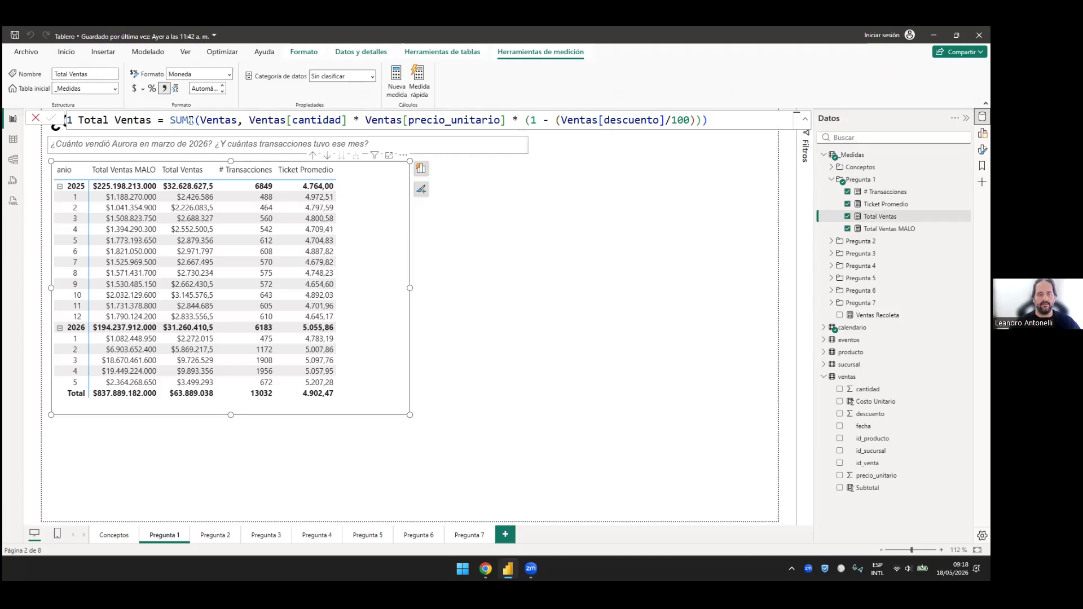
pyautogui.moveTo(188, 121)
pyautogui.mouseDown()
pyautogui.moveTo(170, 121)
pyautogui.moveTo(188, 122)
pyautogui.mouseUp()
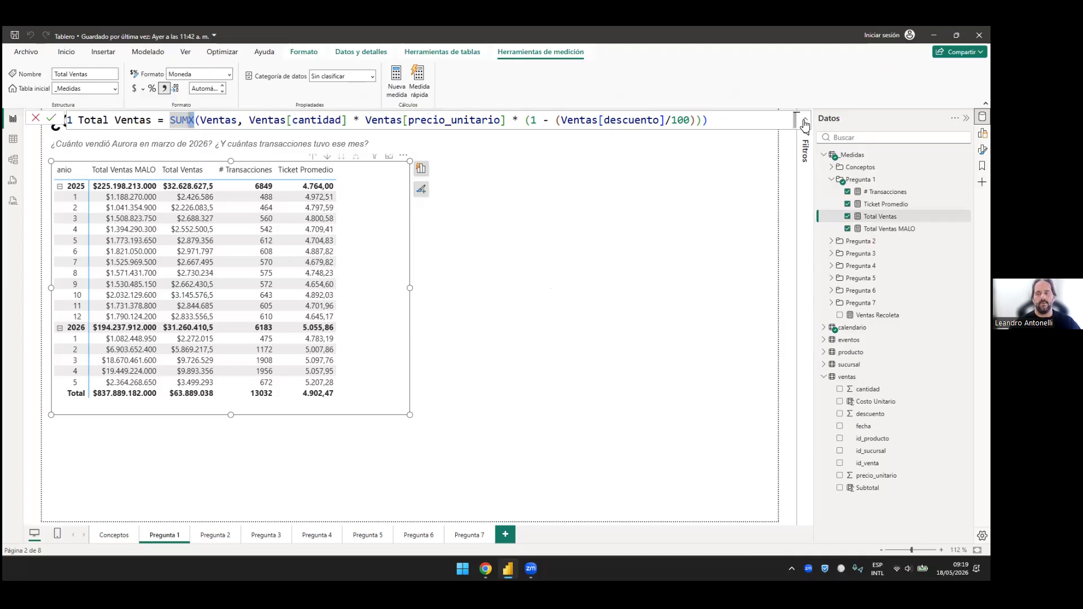
pyautogui.click(201, 120)
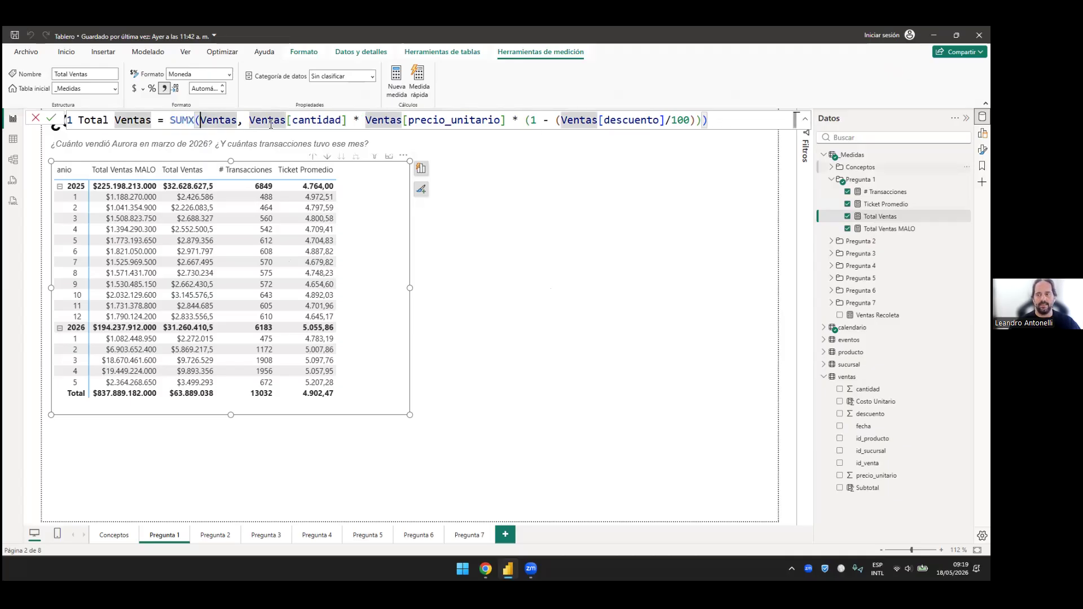
pyautogui.click(805, 120)
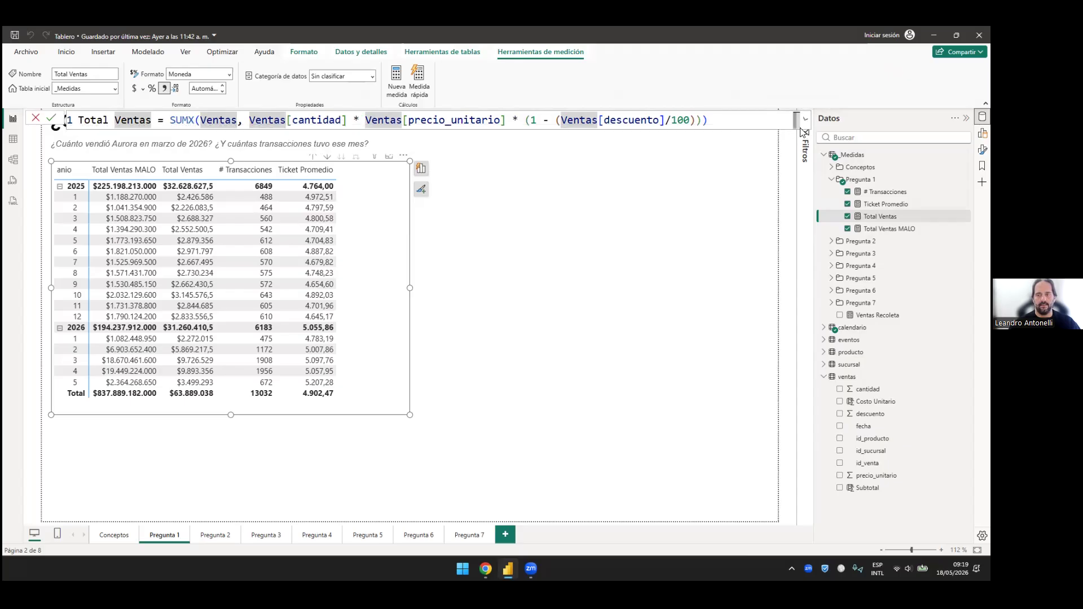
pyautogui.click(201, 120)
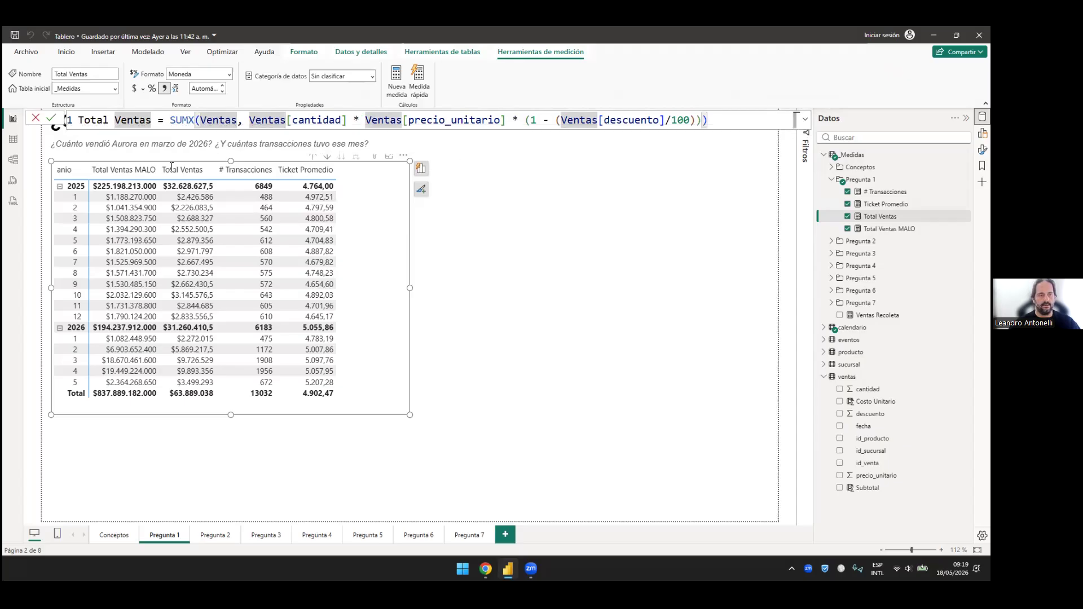
pyautogui.click(805, 120)
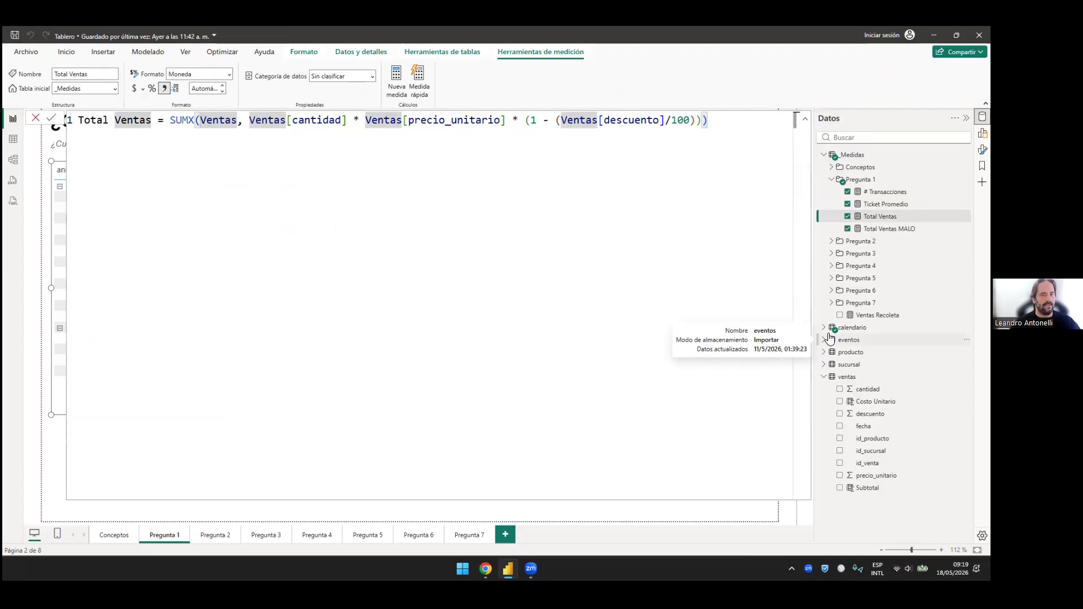
# Step: Break the Total Ventas formula onto separate lines after the SUMX opening parenthesis and after the Ventas table argument
pyautogui.hotkey('shift', 'Return')
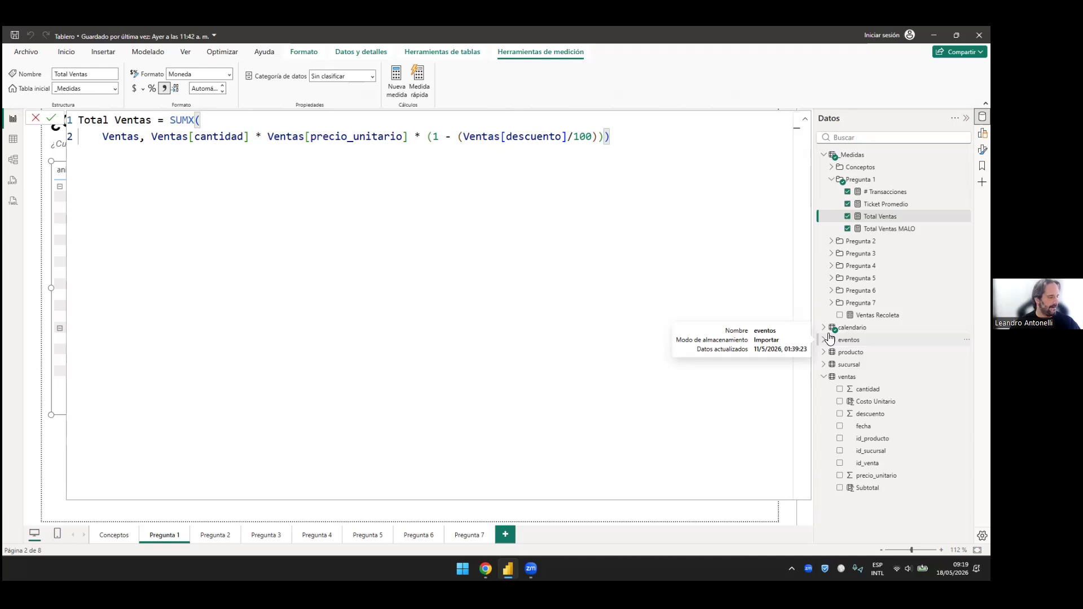
pyautogui.press('Right')
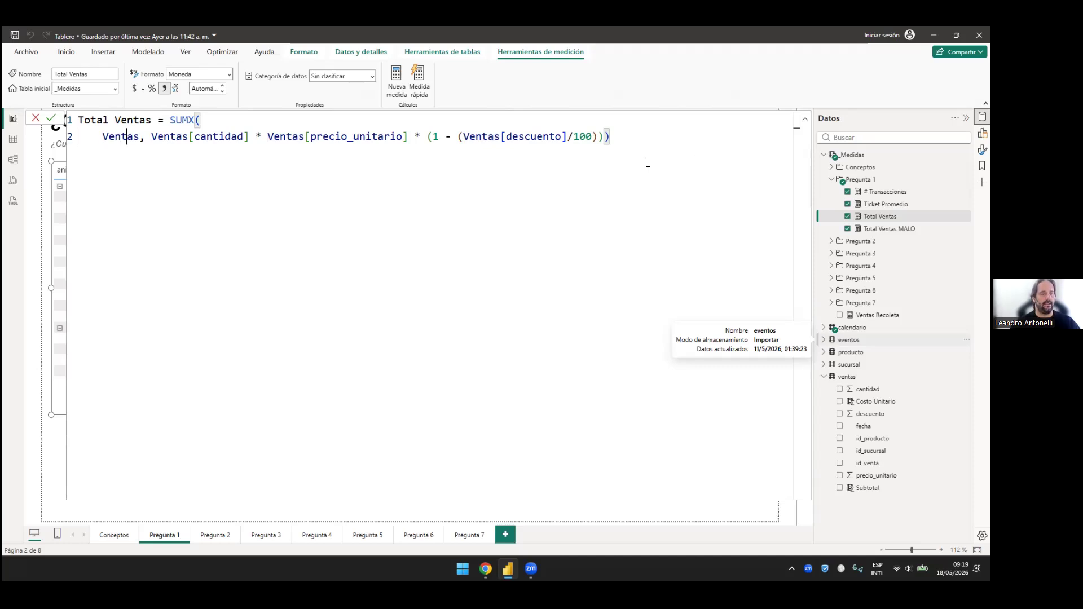
pyautogui.press('Right')
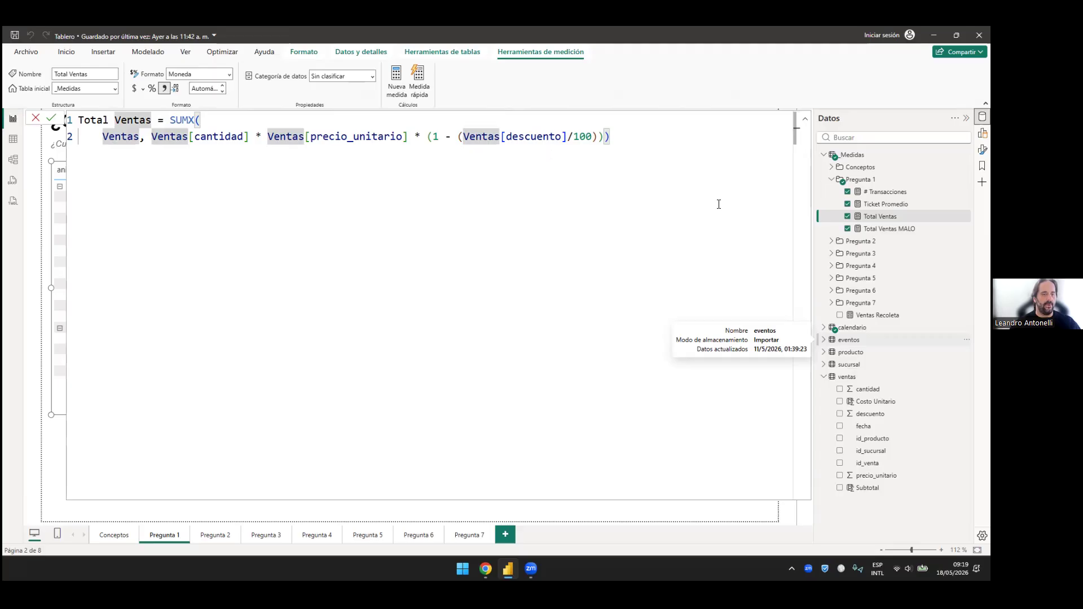
pyautogui.press('Return')
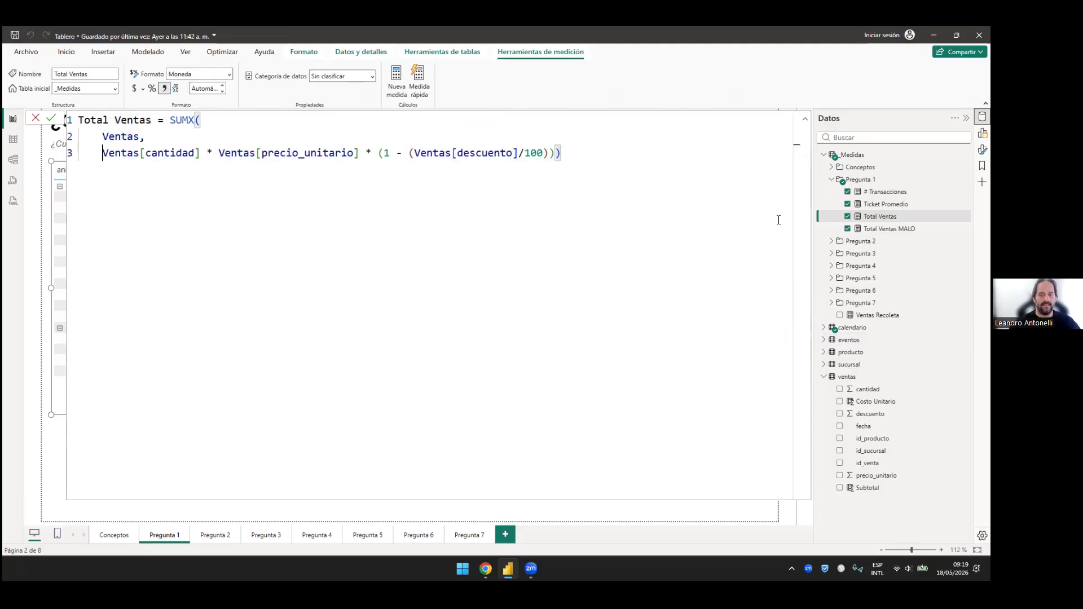
# Step: Place only SUMX's closing parenthesis on its own fourth line, keeping the discount factor's closing parentheses with the row expression
pyautogui.press('Left')
pyautogui.press('Left')
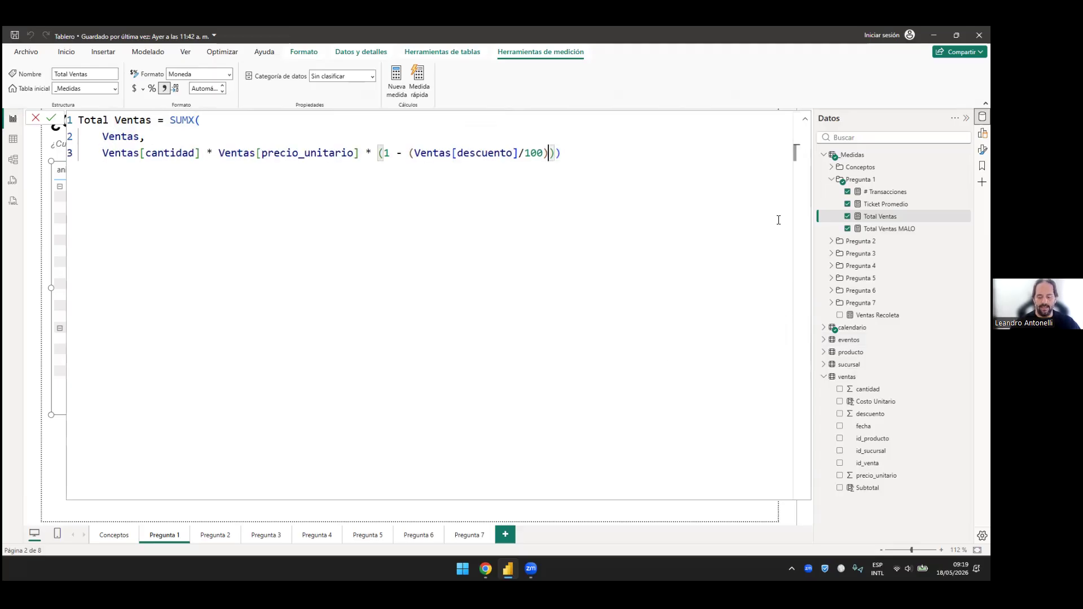
pyautogui.press('Return')
pyautogui.press('BackSpace')
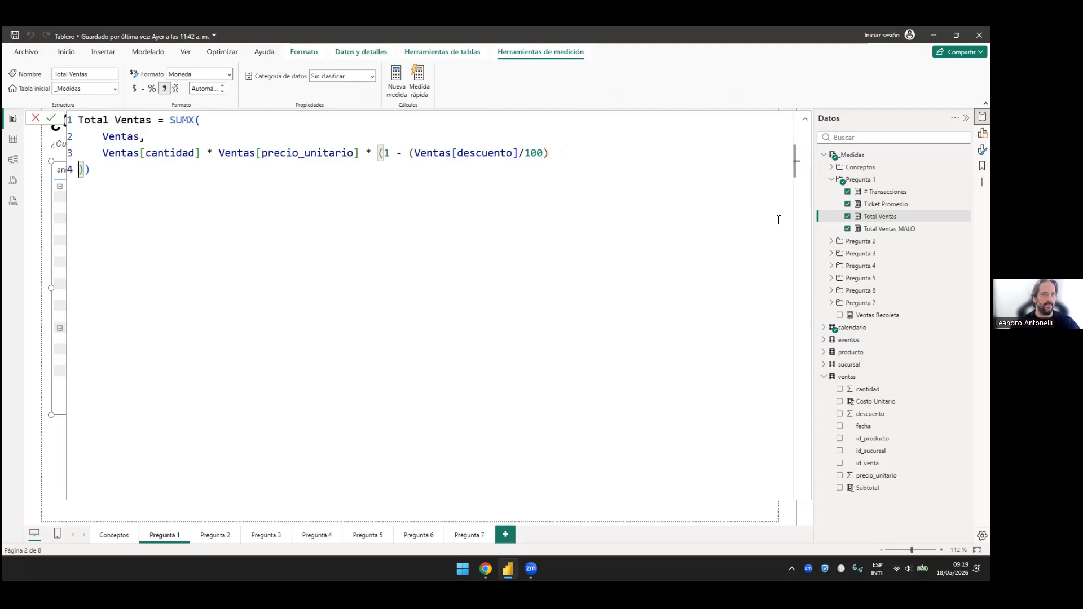
pyautogui.press('Tab')
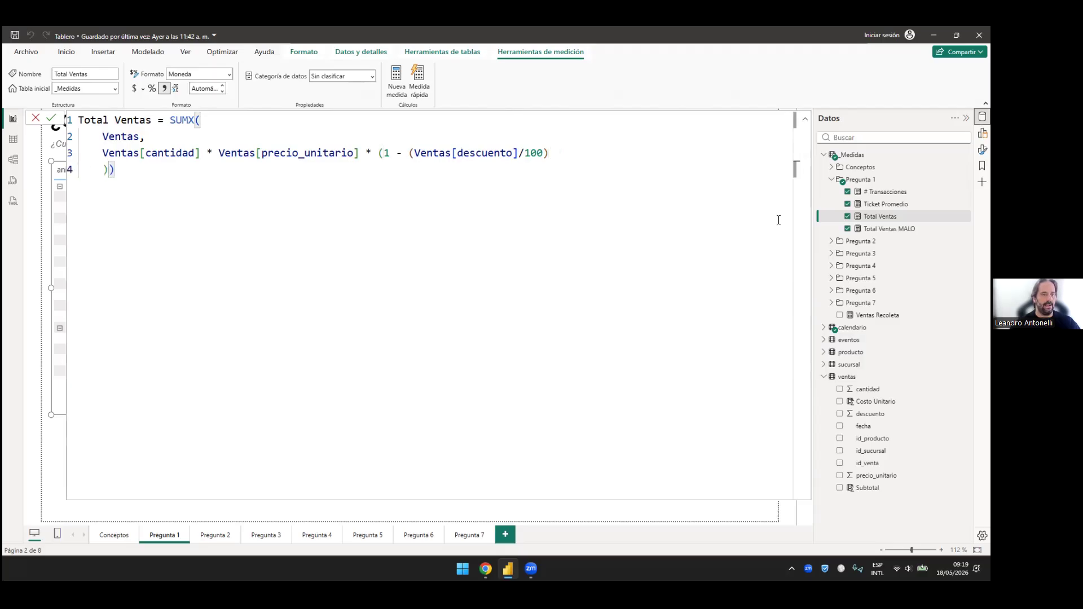
pyautogui.press('Up')
pyautogui.press('End')
pyautogui.press('Delete')
pyautogui.hotkey('shift', 'End')
pyautogui.hotkey('shift', 'Left')
pyautogui.hotkey('shift', 'Left')
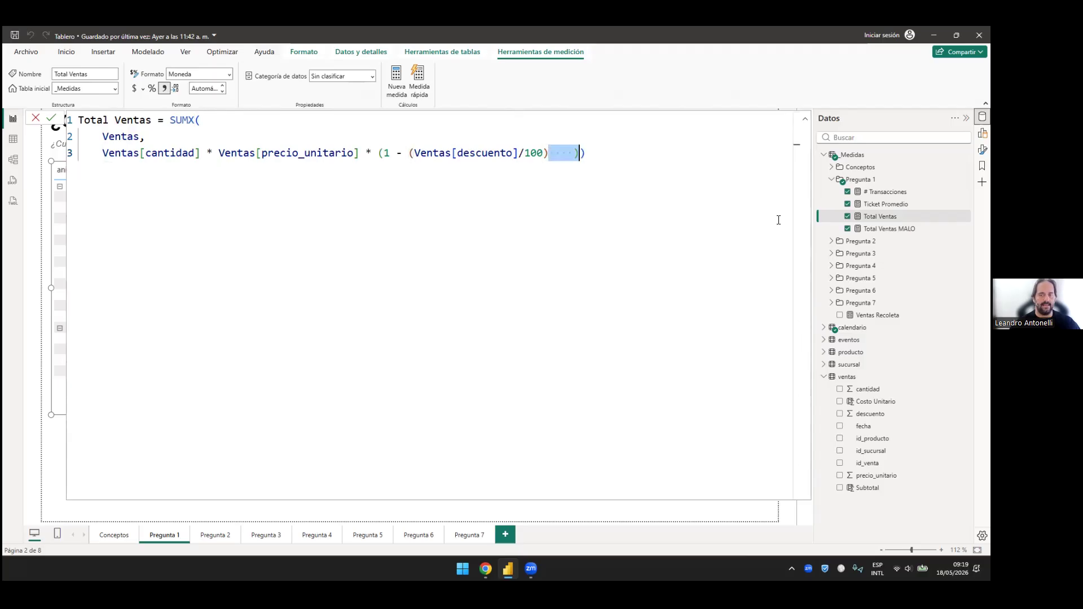
pyautogui.press('Delete')
pyautogui.press('Return')
pyautogui.press('BackSpace')
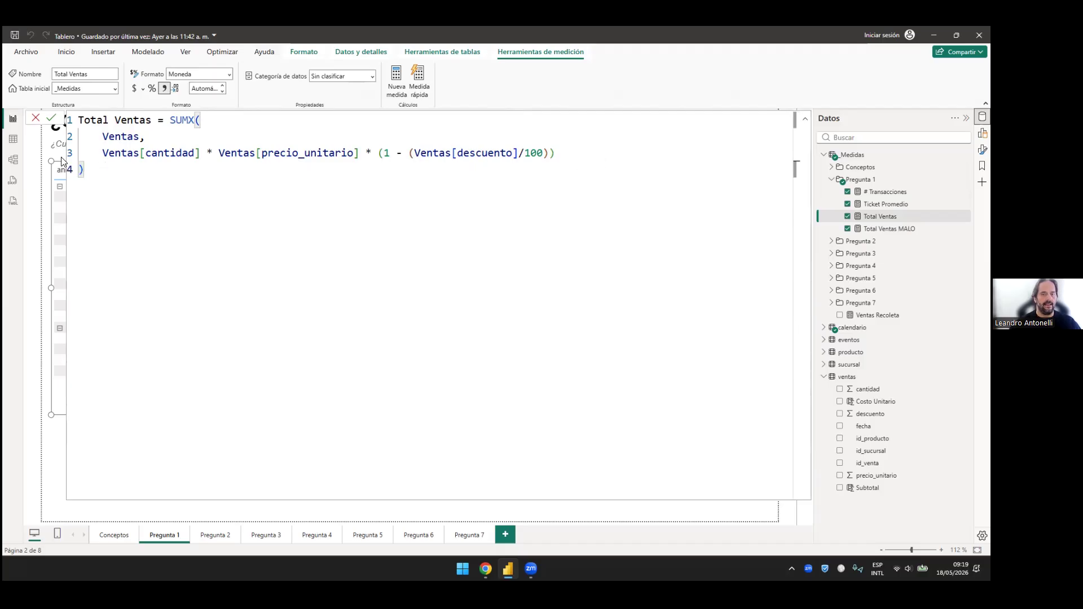
# Step: Highlight SUMX and the parts of its row expression in Total Ventas for review, then commit the formula and collapse the editor
pyautogui.press('Left')
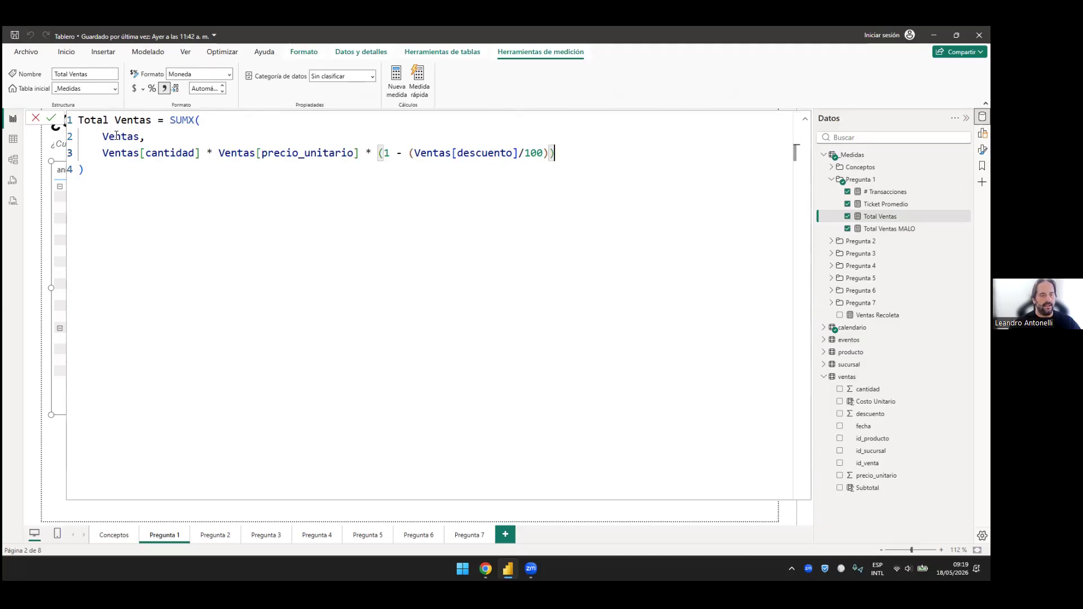
pyautogui.moveTo(170, 121); pyautogui.dragTo(195, 120)
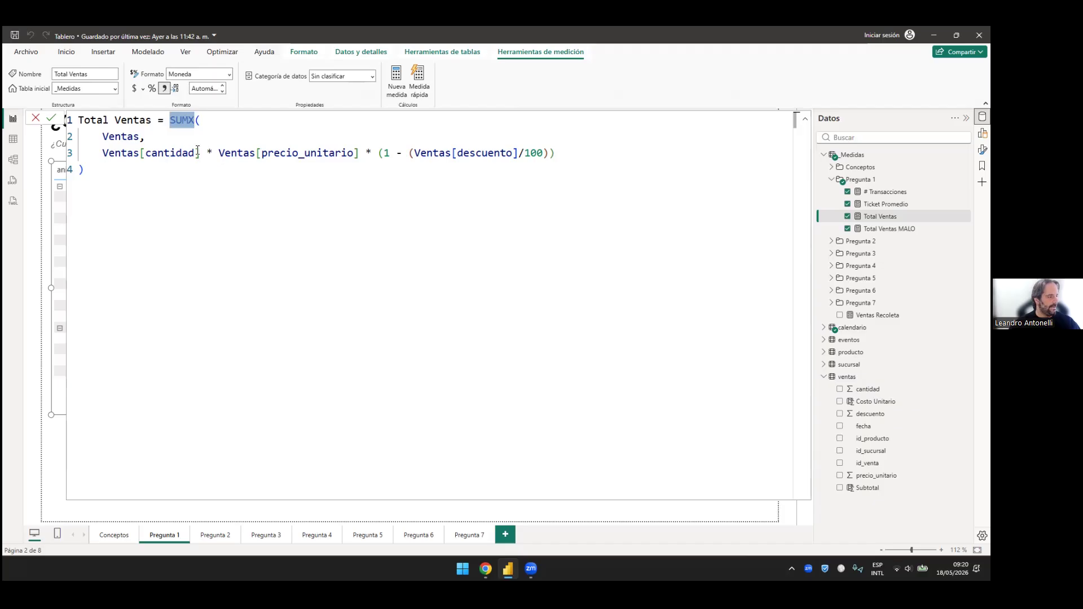
pyautogui.moveTo(102, 153); pyautogui.dragTo(359, 153)
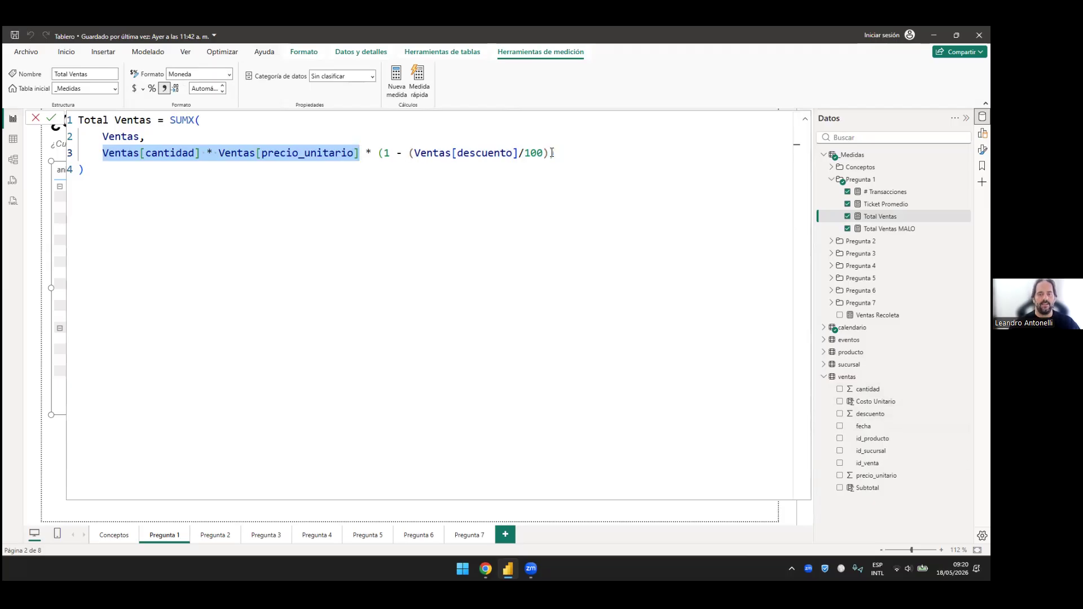
pyautogui.moveTo(378, 153); pyautogui.dragTo(551, 148)
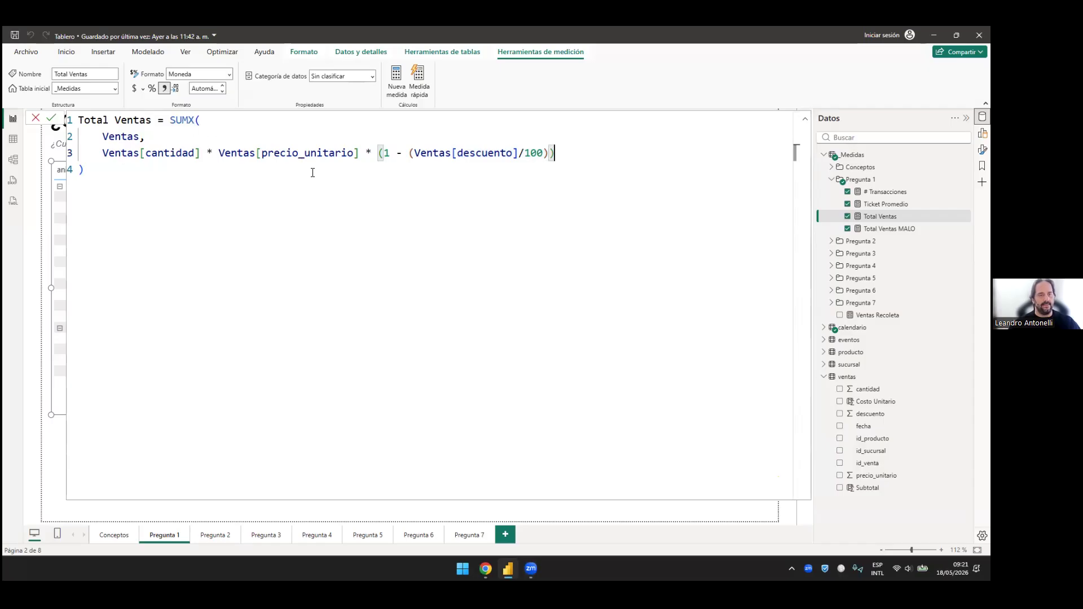
pyautogui.moveTo(188, 120); pyautogui.dragTo(195, 120)
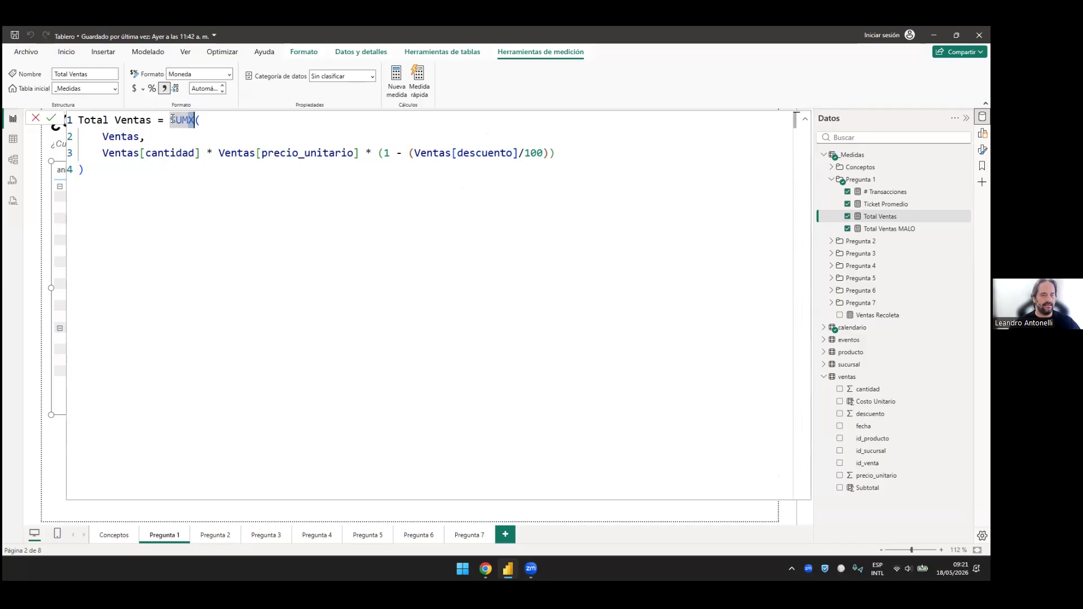
pyautogui.moveTo(96, 153); pyautogui.dragTo(525, 153)
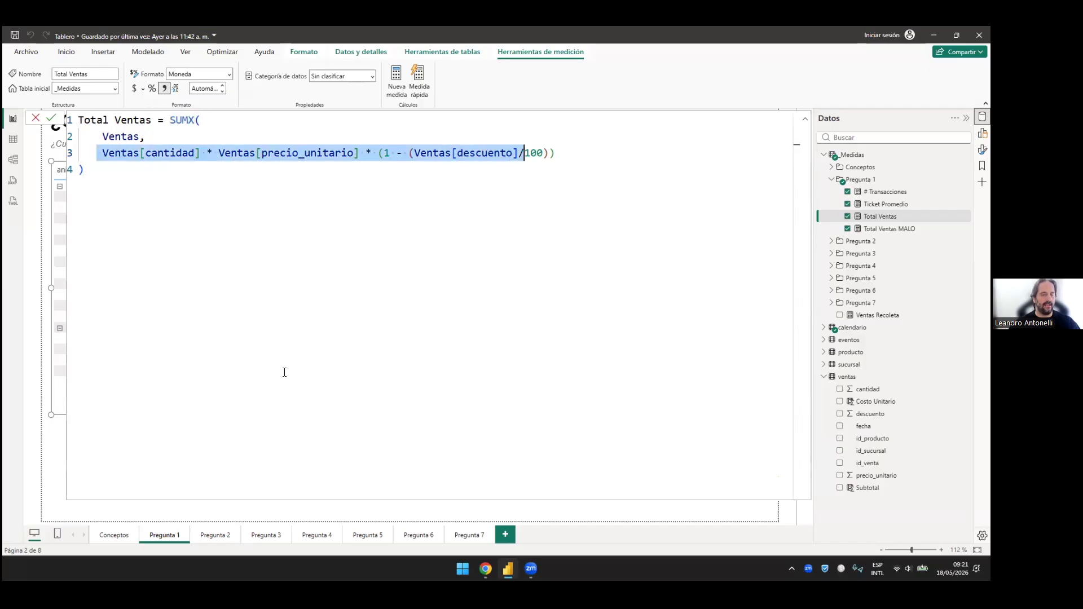
pyautogui.click(52, 119)
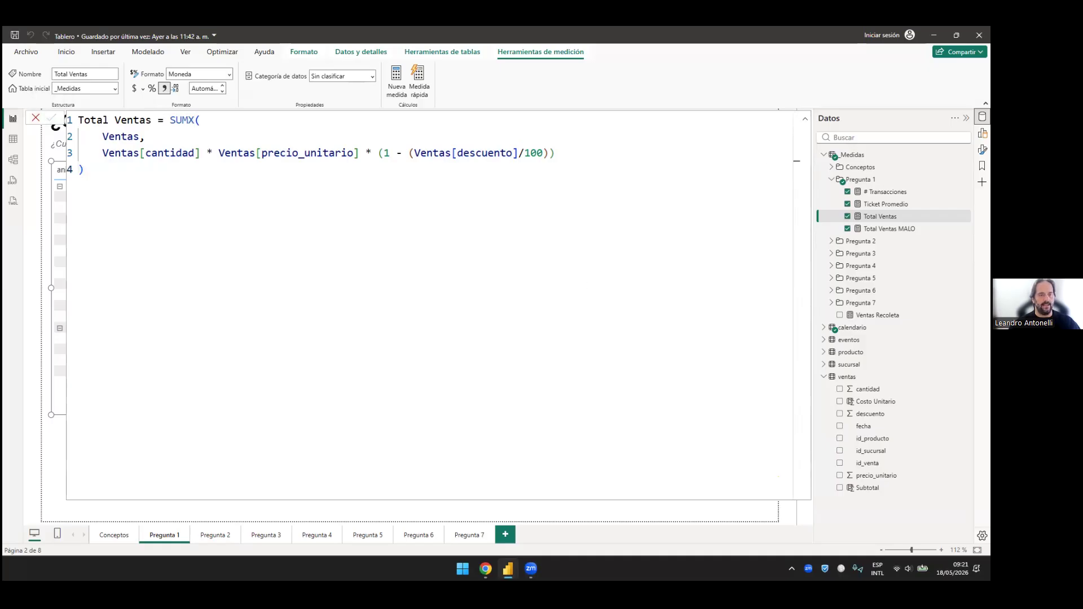
pyautogui.click(805, 119)
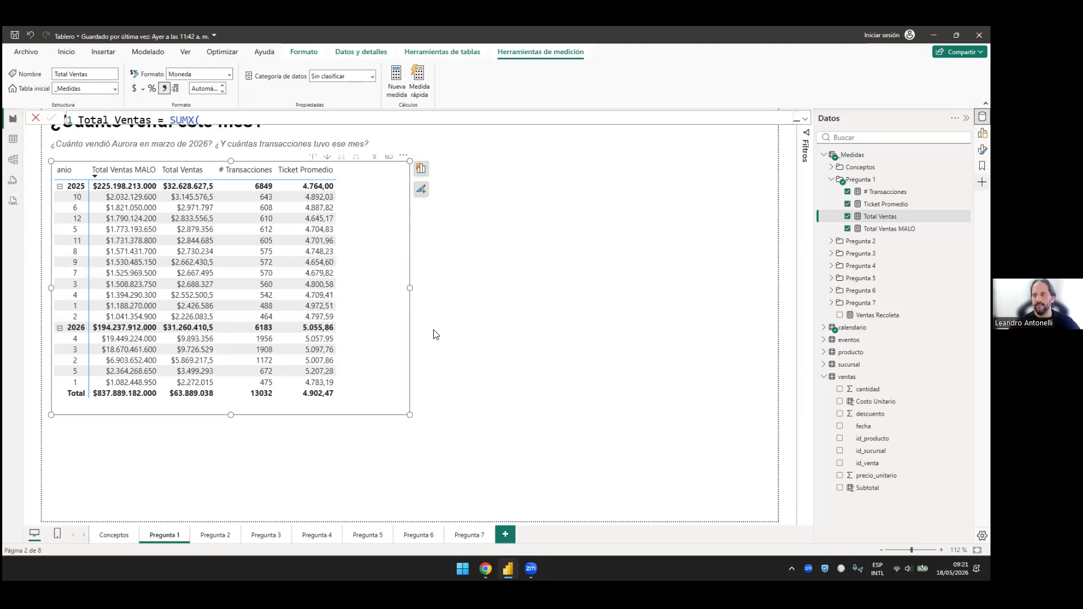
# Step: Remove Total Ventas MALO from the matrix values
pyautogui.click(983, 149)
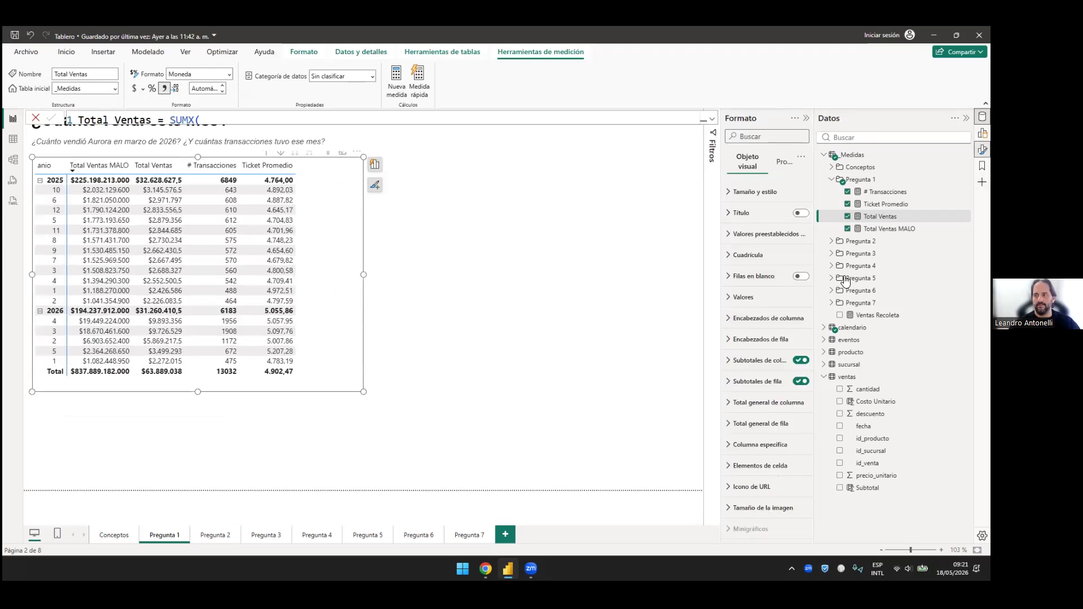
pyautogui.click(983, 133)
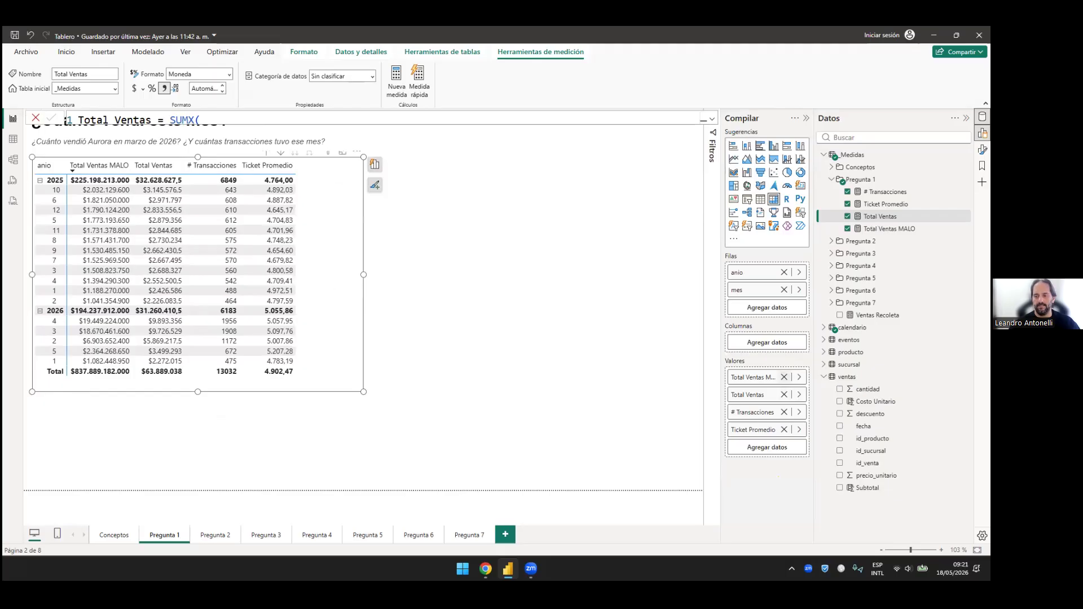
pyautogui.click(784, 378)
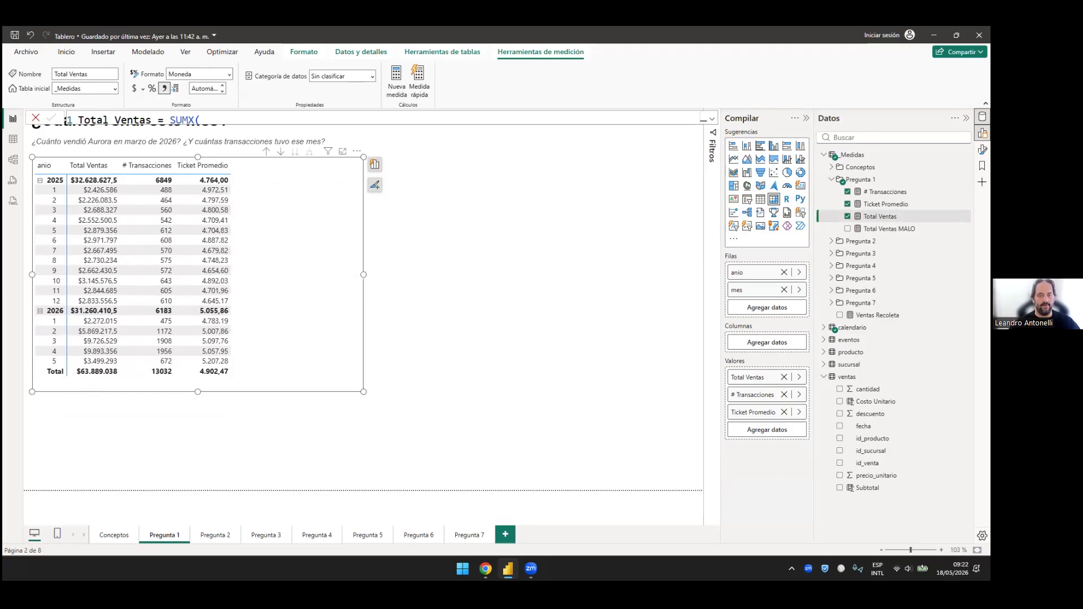
# Step: Narrow the matrix slightly and add the cantidad field from ventas as its last value, dismissing the visual suggestions and selection
pyautogui.moveTo(364, 275); pyautogui.dragTo(332, 274)
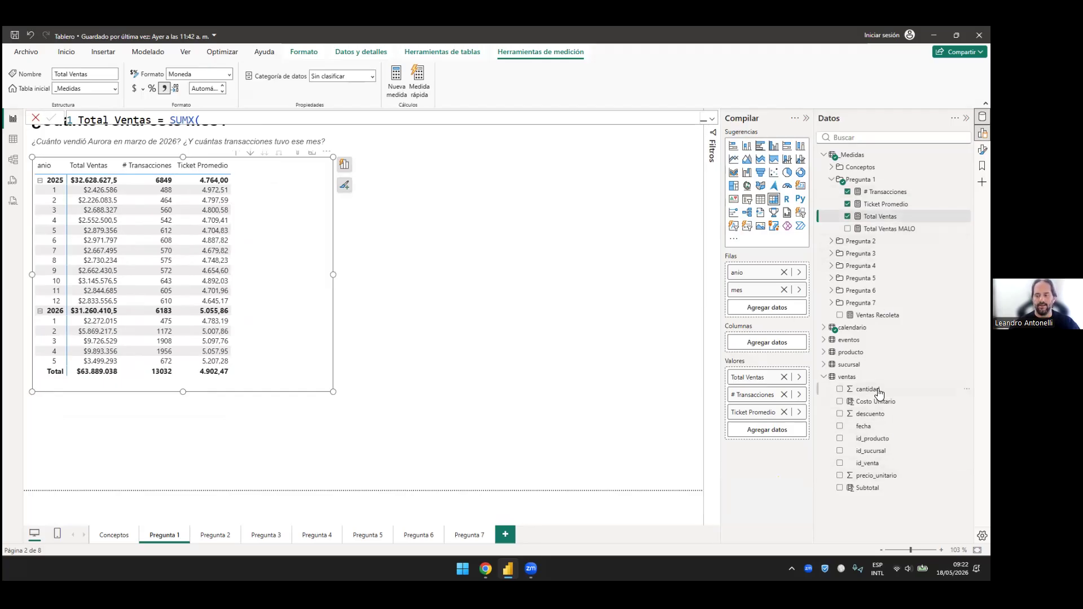
pyautogui.moveTo(877, 390); pyautogui.dragTo(288, 188)
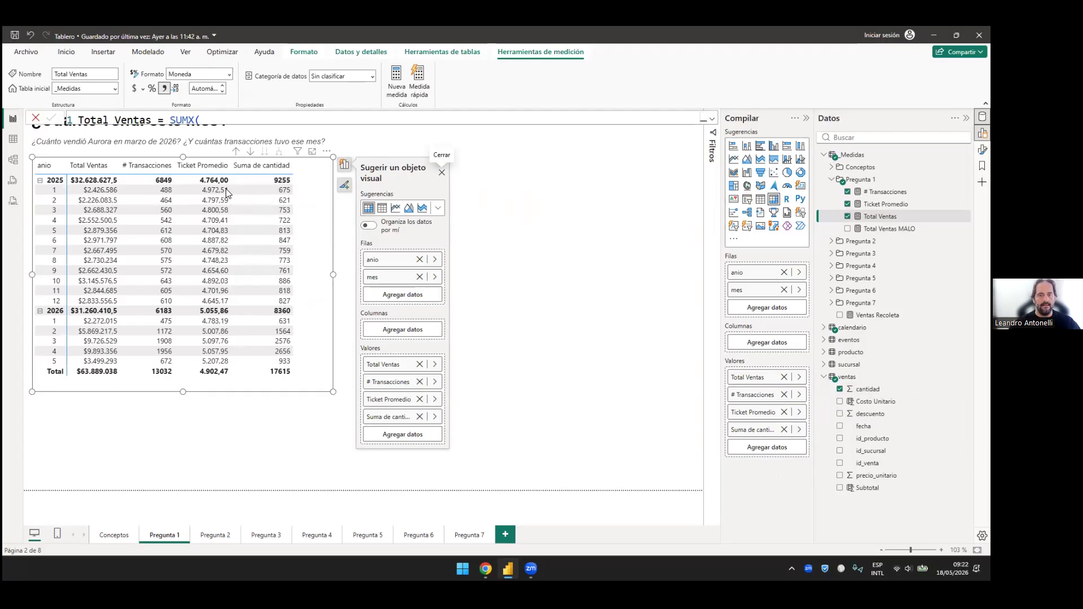
pyautogui.click(527, 389)
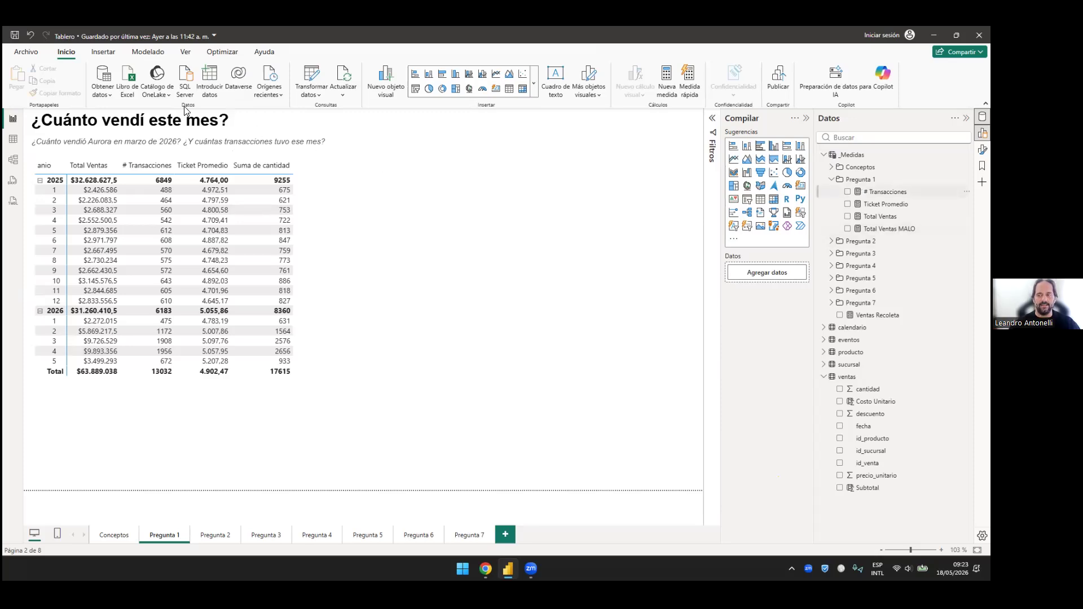
# Step: Create a new measure in the Pregunta 1 folder with the formula SUM(ventas[cantidad]) and commit it
pyautogui.rightClick(861, 180)
pyautogui.click(897, 189)
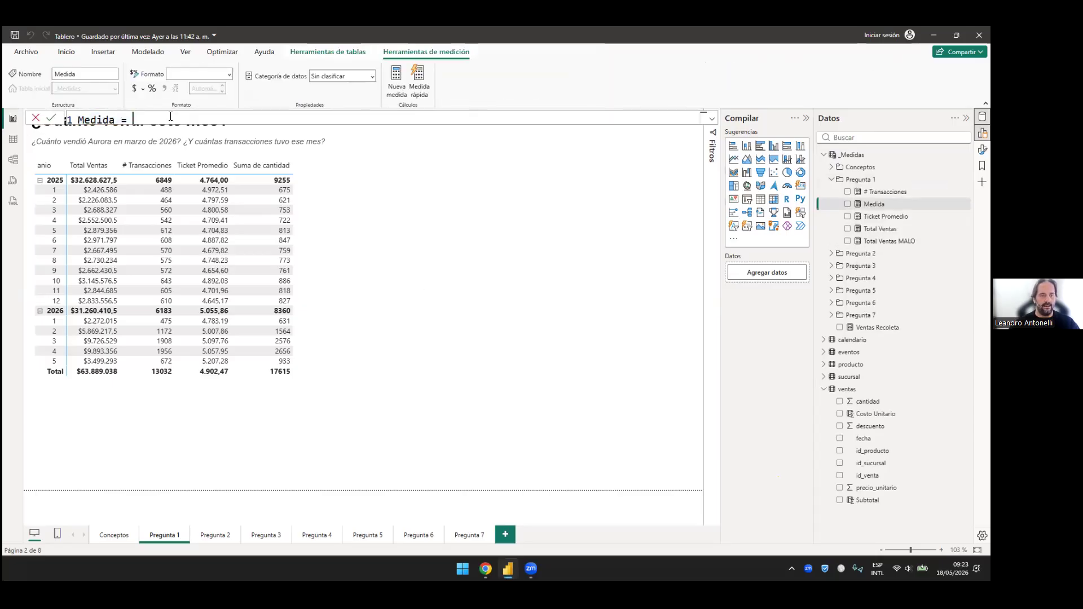
pyautogui.write('COUNT(')
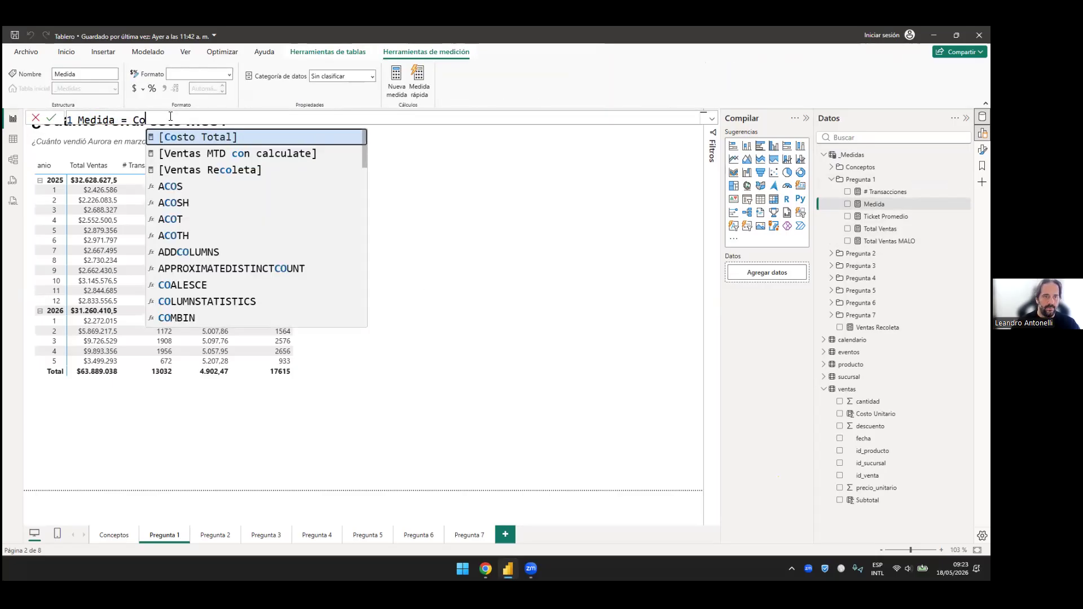
pyautogui.press('BackSpace')
pyautogui.press('BackSpace')
pyautogui.press('BackSpace')
pyautogui.press('BackSpace')
pyautogui.press('BackSpace')
pyautogui.press('BackSpace')
pyautogui.write('sum')
pyautogui.press('Tab')
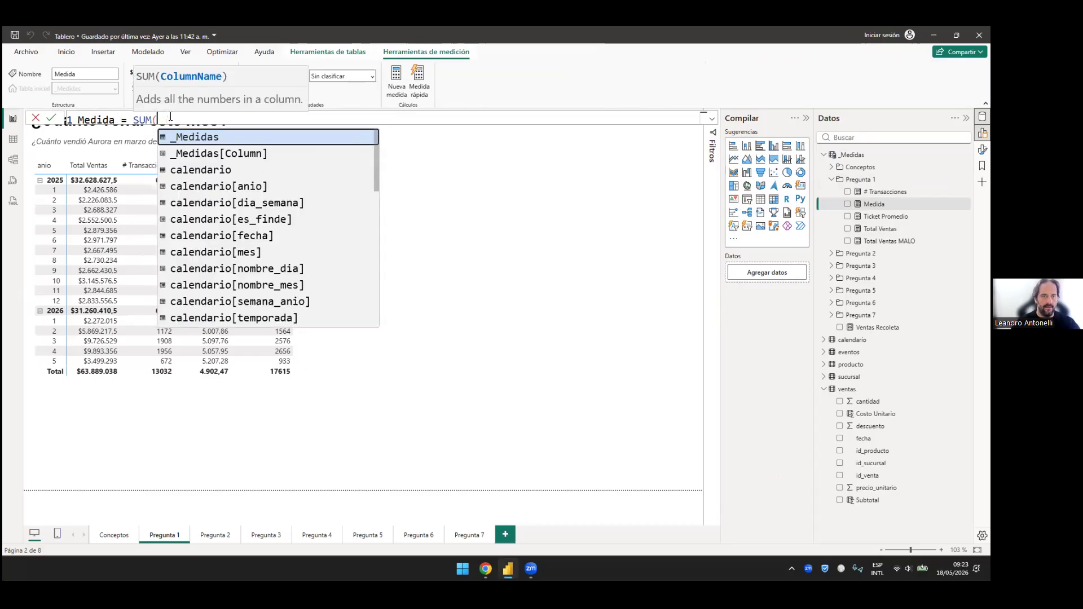
pyautogui.write('cant')
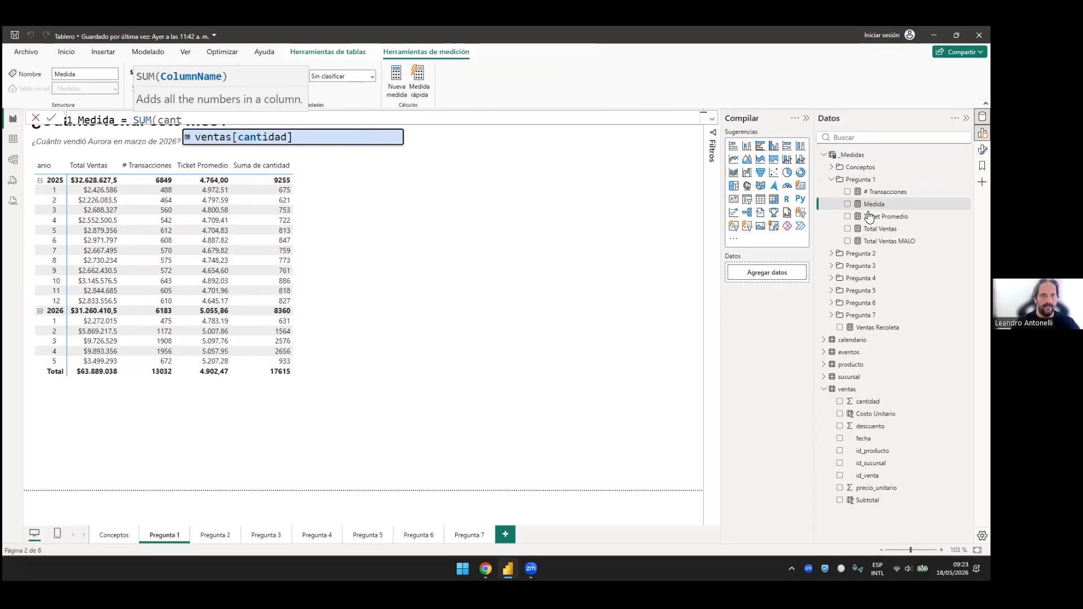
pyautogui.press('Tab')
pyautogui.write(')')
pyautogui.press('Return')
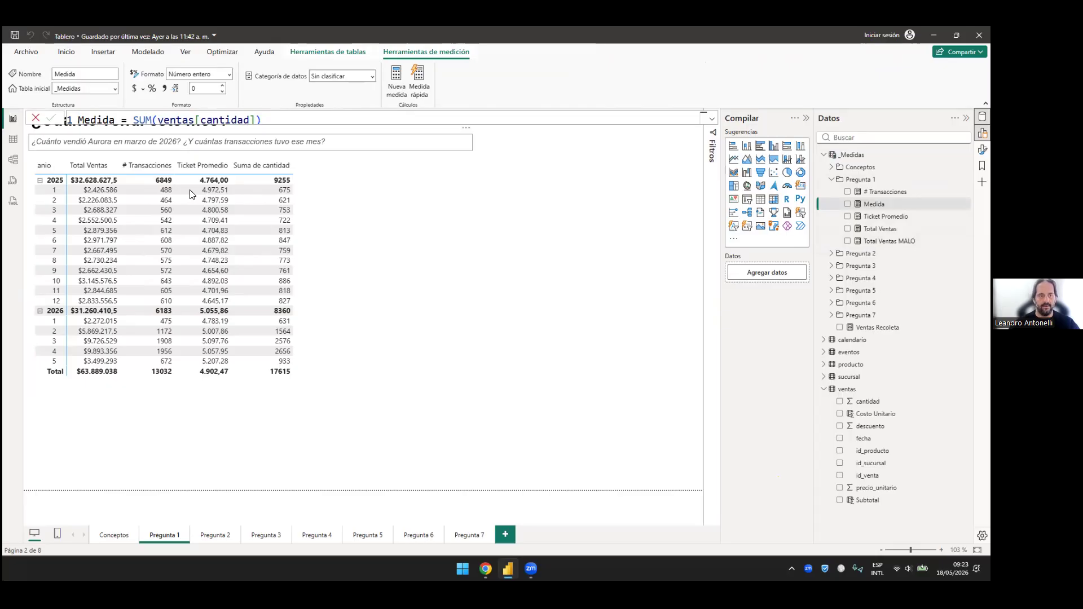
# Step: Rename the new SUM(ventas[cantidad]) measure to Cantidad Total
pyautogui.doubleClick(96, 120)
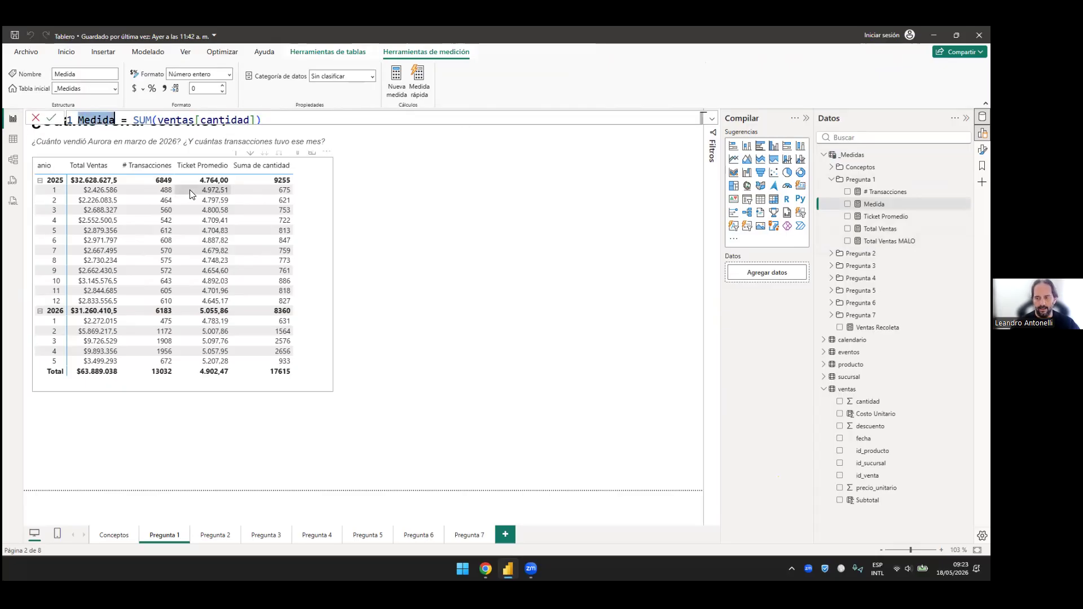
pyautogui.write('T')
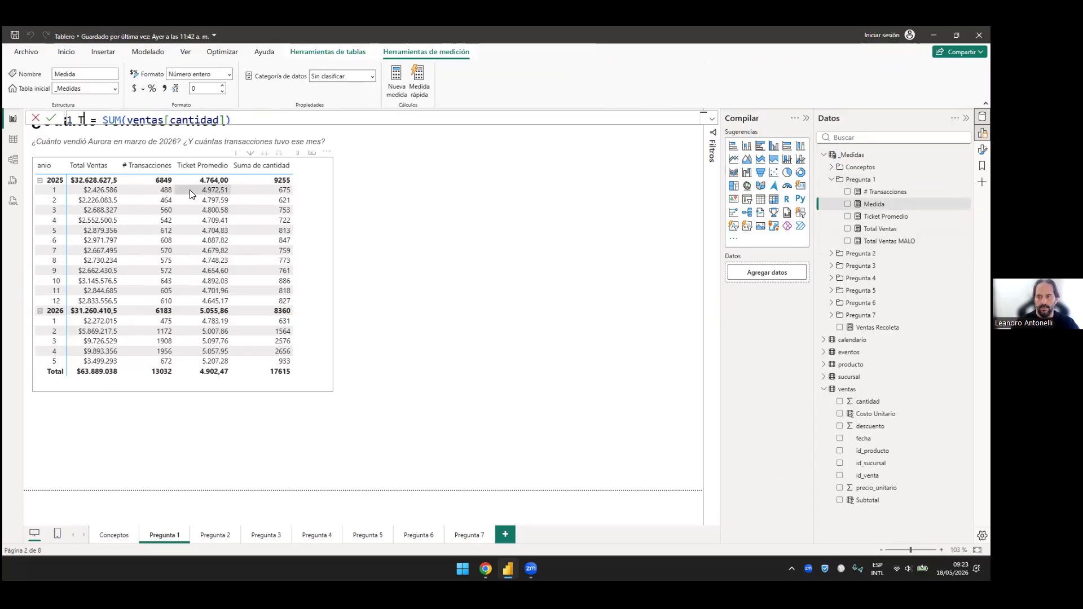
pyautogui.press('BackSpace')
pyautogui.write('Cantidad Tot')
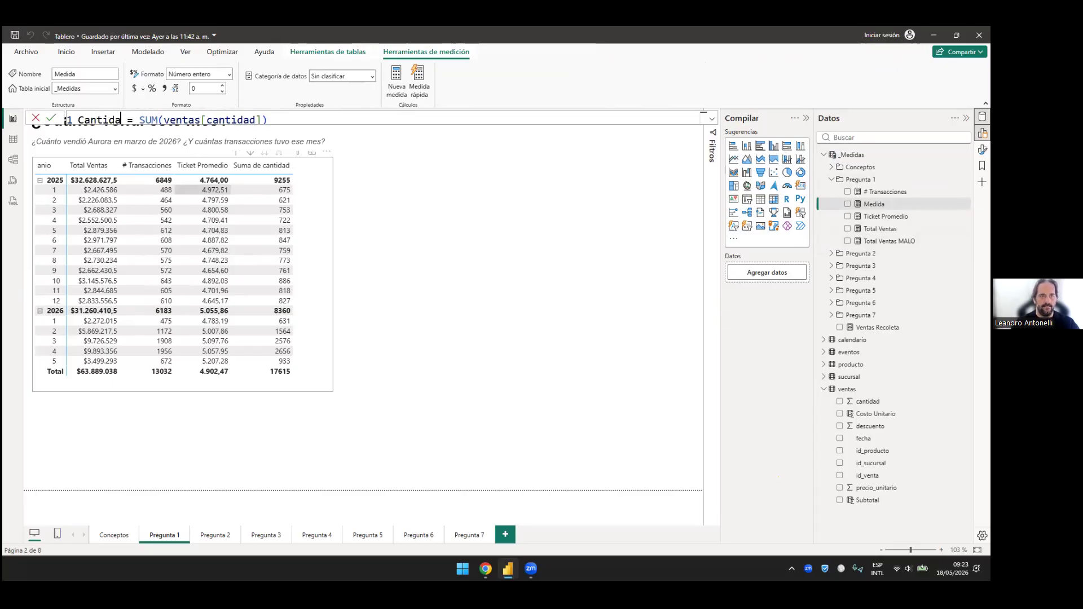
pyautogui.write('al')
pyautogui.press('Return')
# Step: Add the Cantidad Total measure to the matrix values after the summed cantidad, and widen the matrix to fit all columns
pyautogui.moveTo(267, 200); pyautogui.dragTo(784, 442)
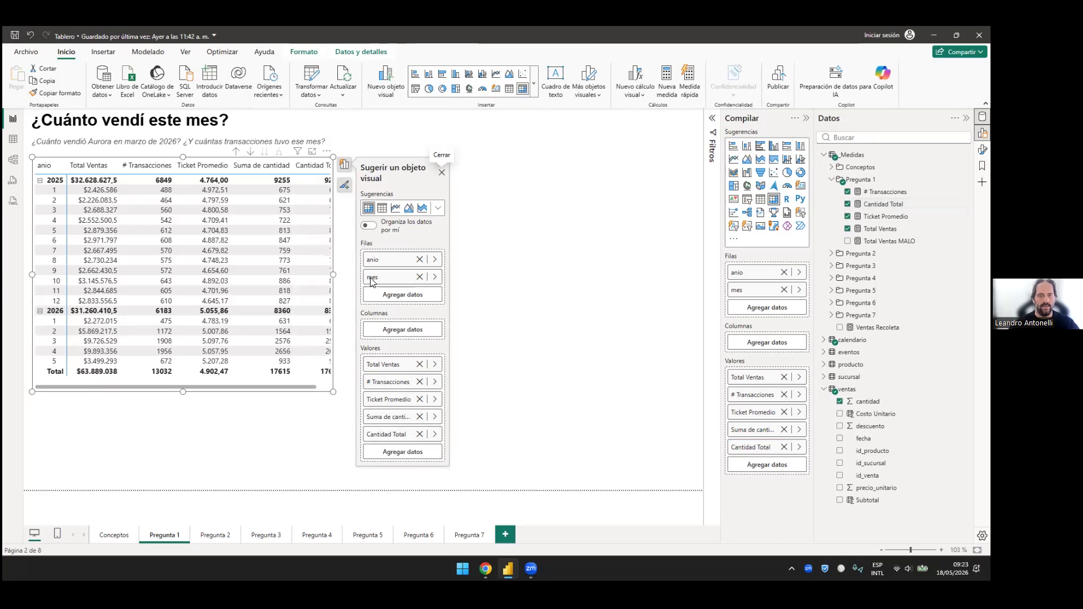
pyautogui.click(483, 293)
pyautogui.moveTo(287, 386); pyautogui.dragTo(350, 387)
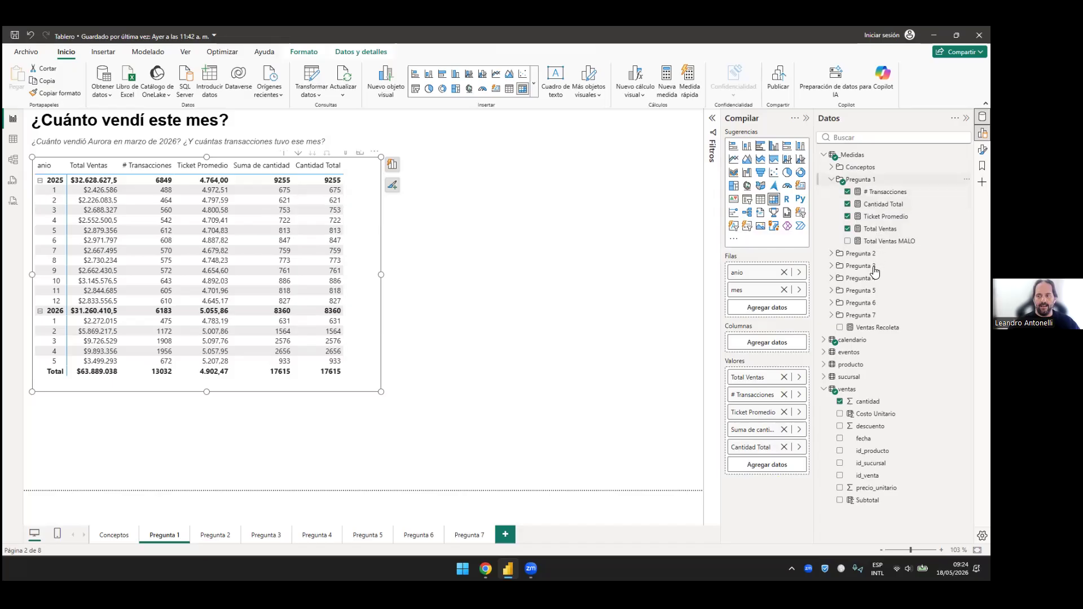
pyautogui.click(861, 180)
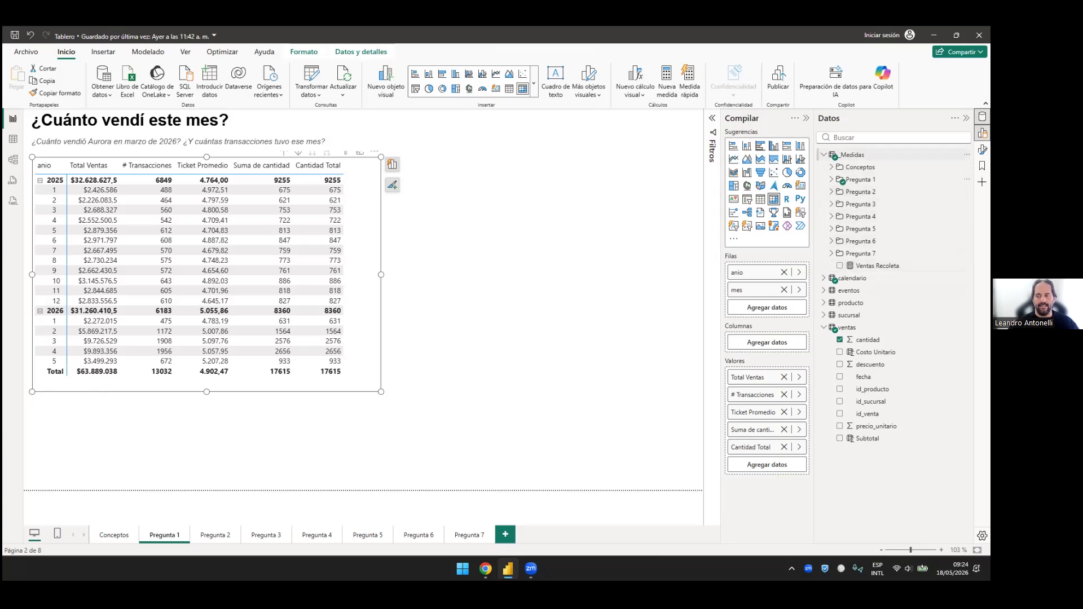
pyautogui.click(967, 265)
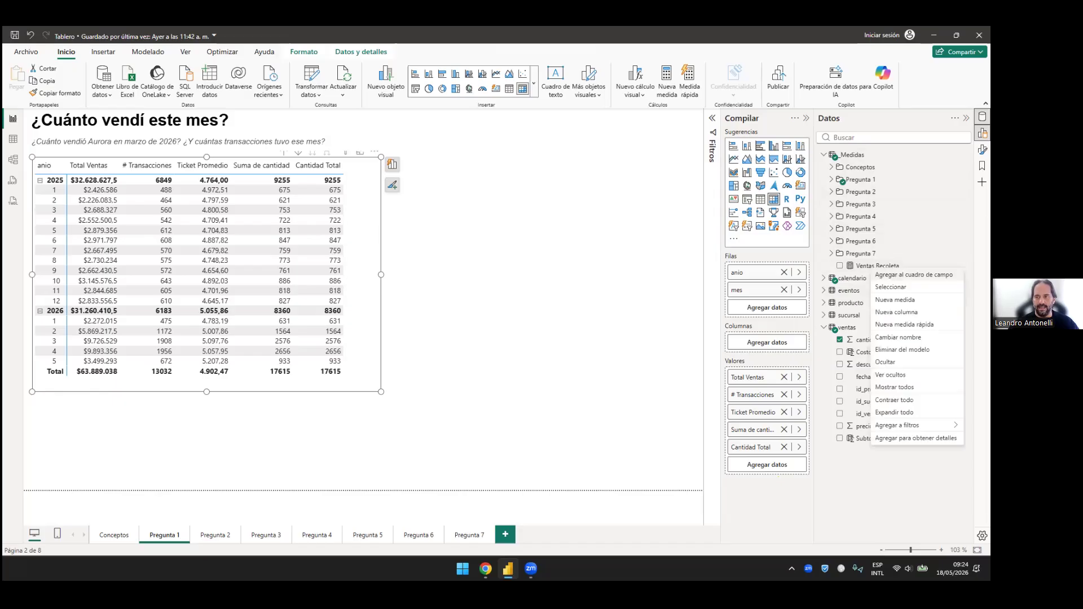
pyautogui.rightClick(854, 154)
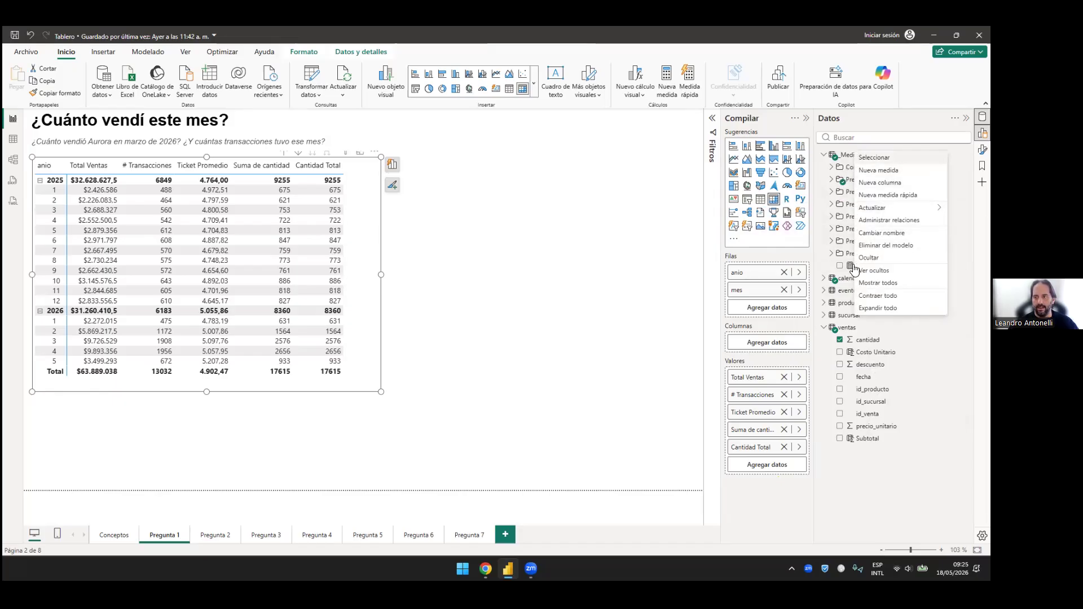
pyautogui.click(847, 219)
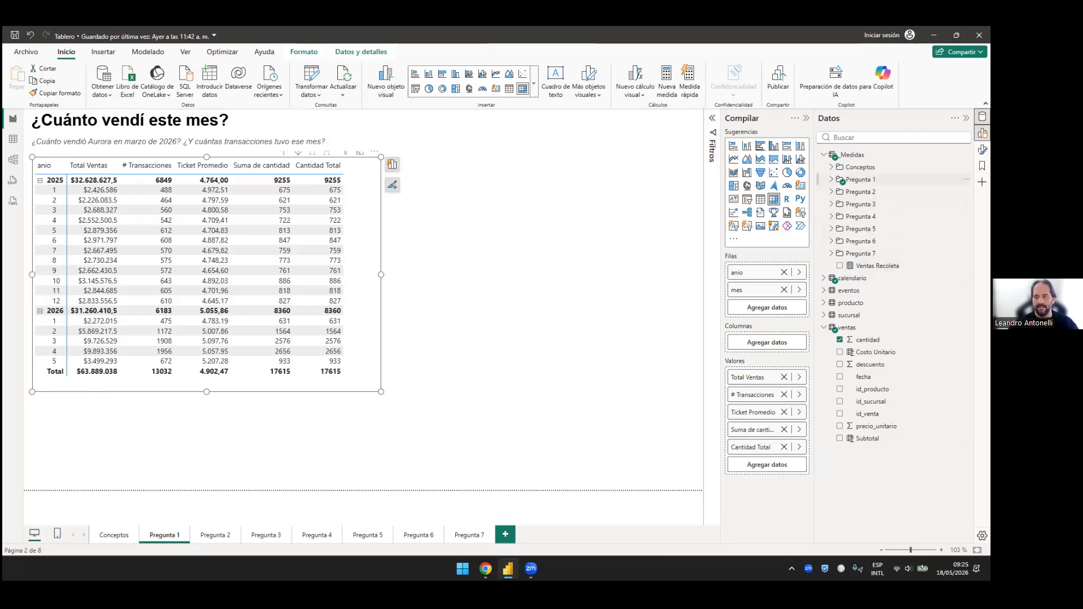
pyautogui.click(831, 179)
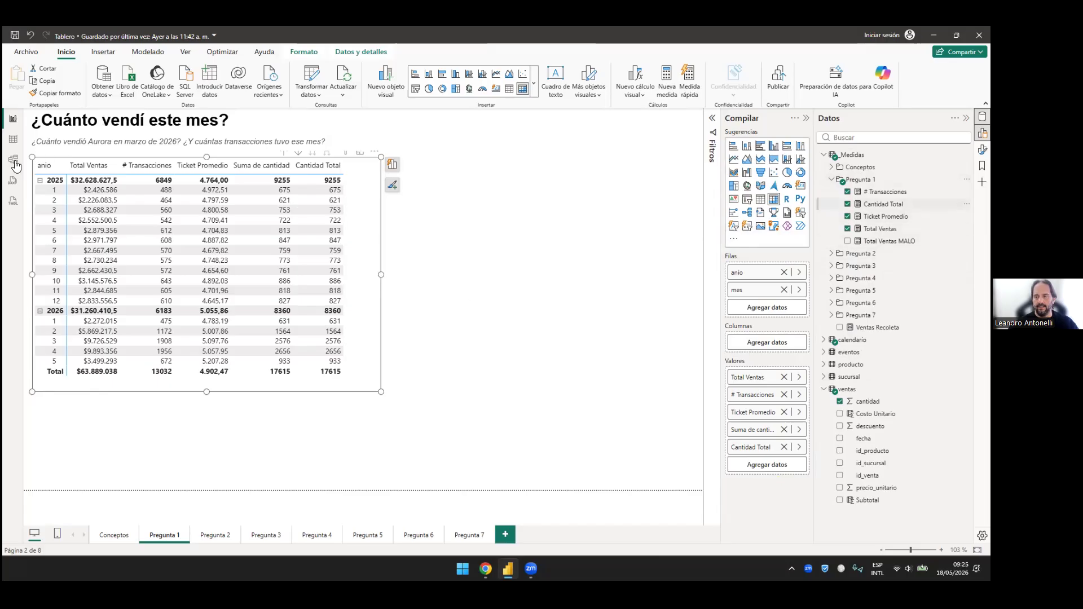
# Step: Open the Cantidad Total measure's properties in the model view and check which home tables it can be assigned to
pyautogui.click(880, 205)
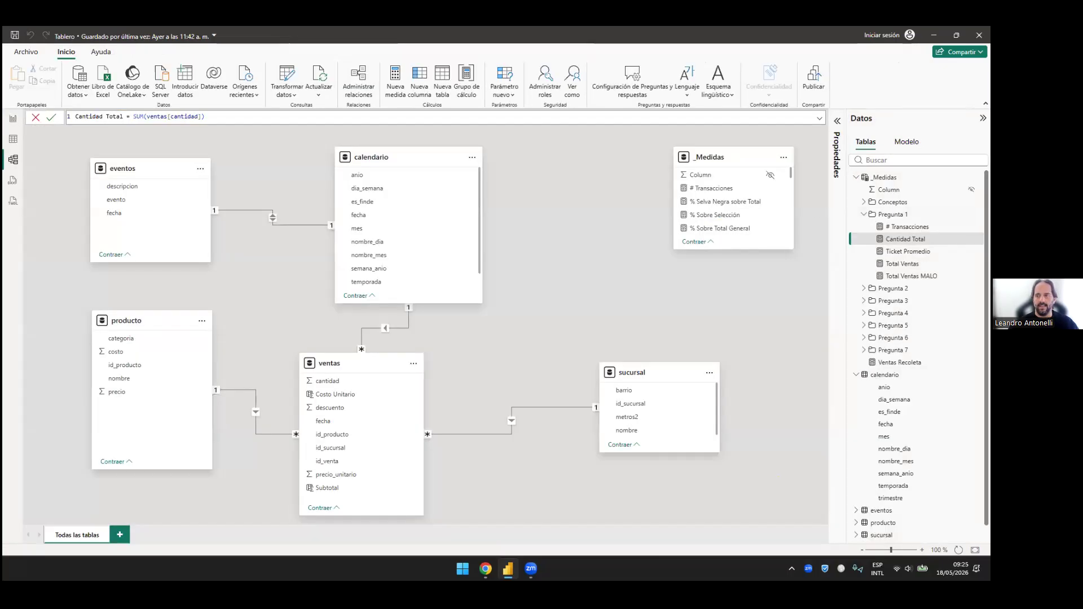
pyautogui.click(837, 120)
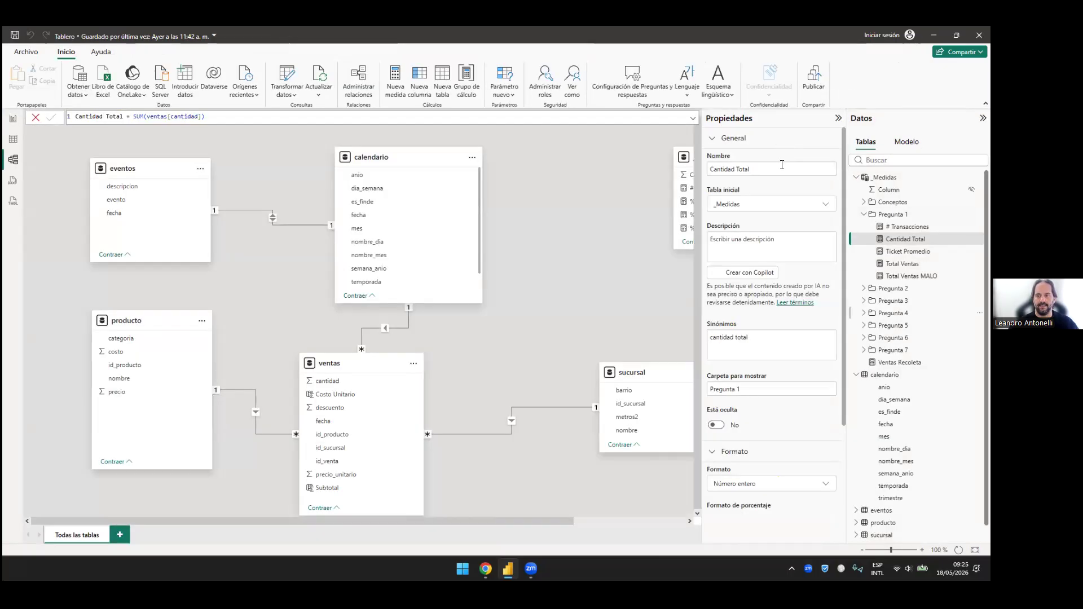
pyautogui.click(825, 208)
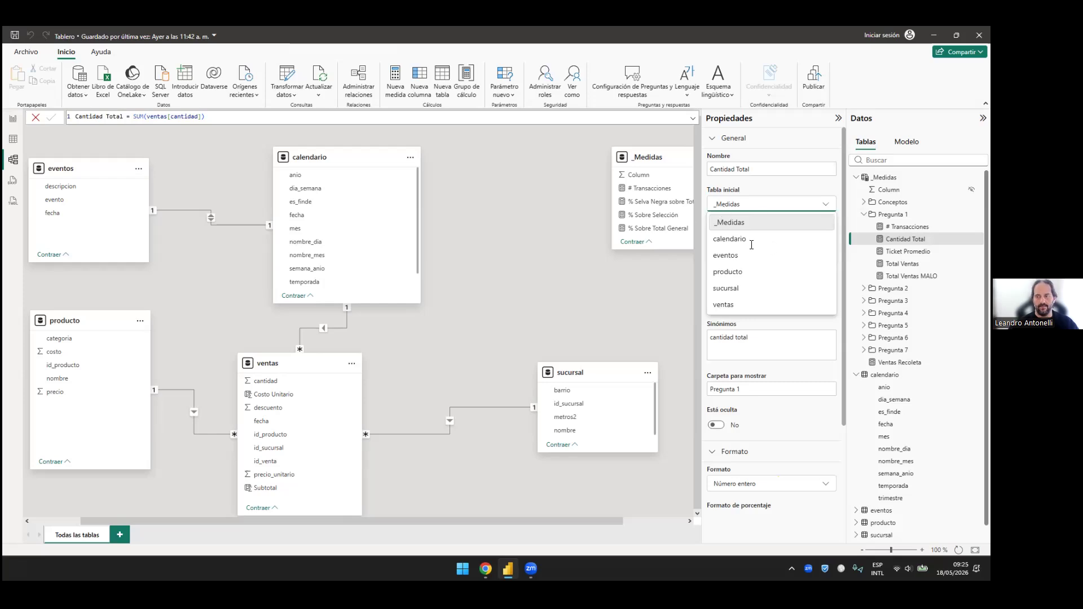
pyautogui.press('Escape')
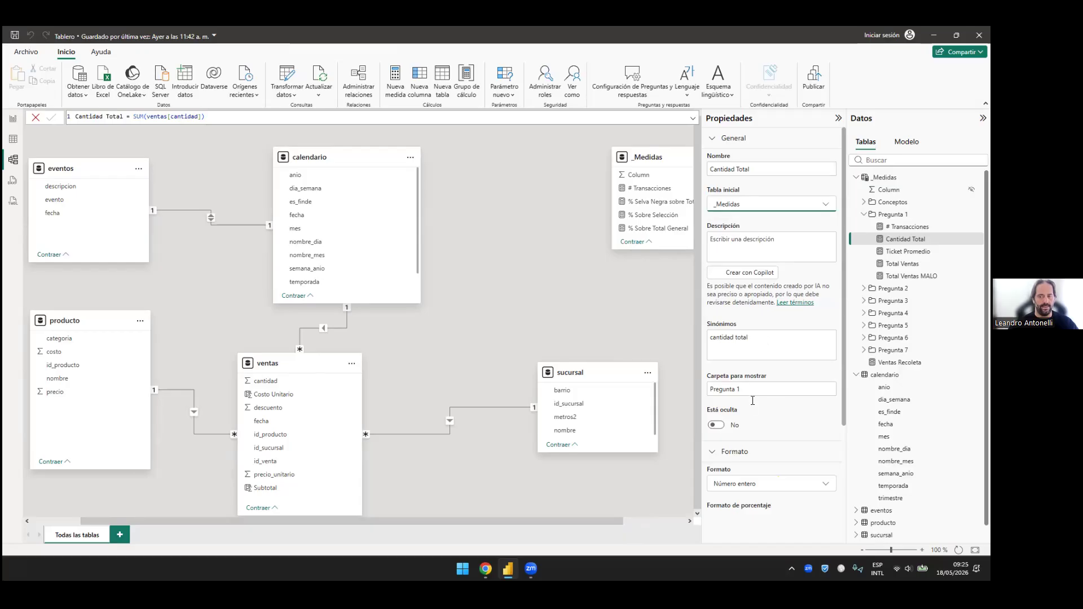
# Step: Change the Cantidad Total measure's display folder to Otras medidas
pyautogui.click(765, 388)
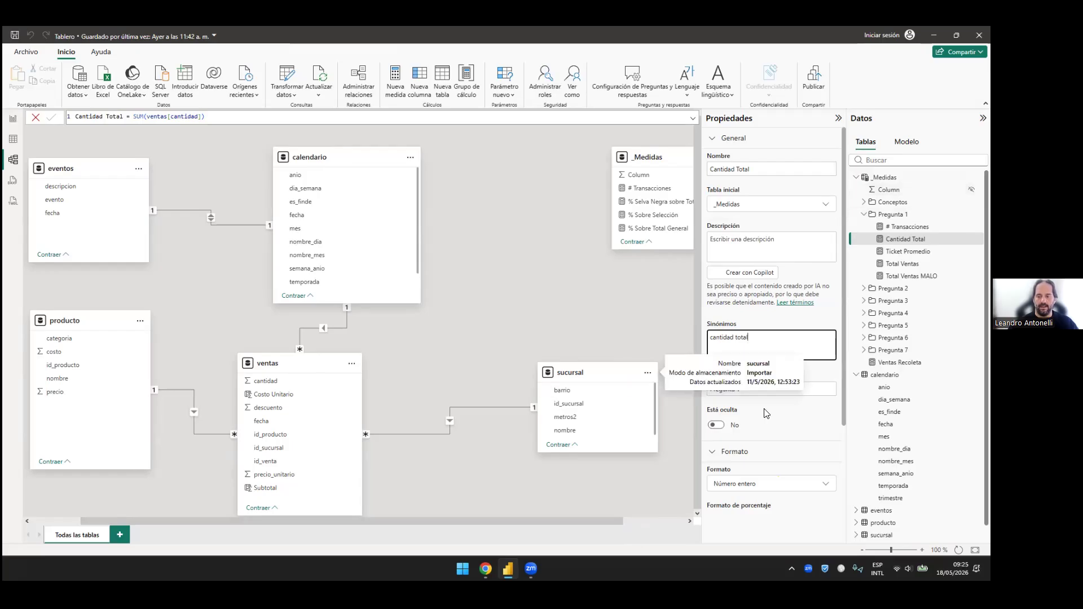
pyautogui.press('Tab')
pyautogui.press('BackSpace')
pyautogui.write('O')
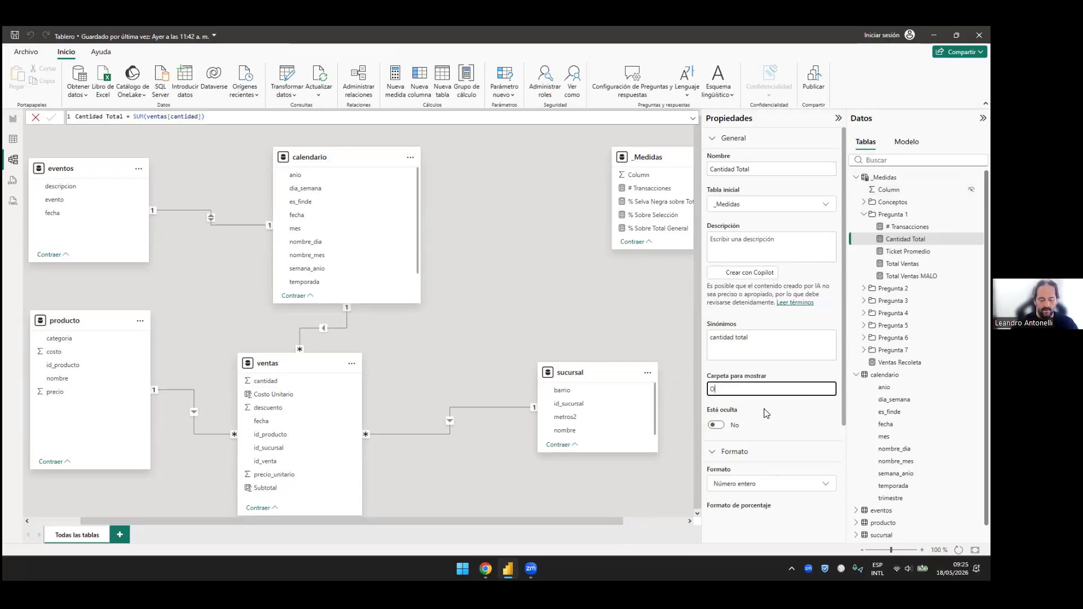
pyautogui.write('tras medidas')
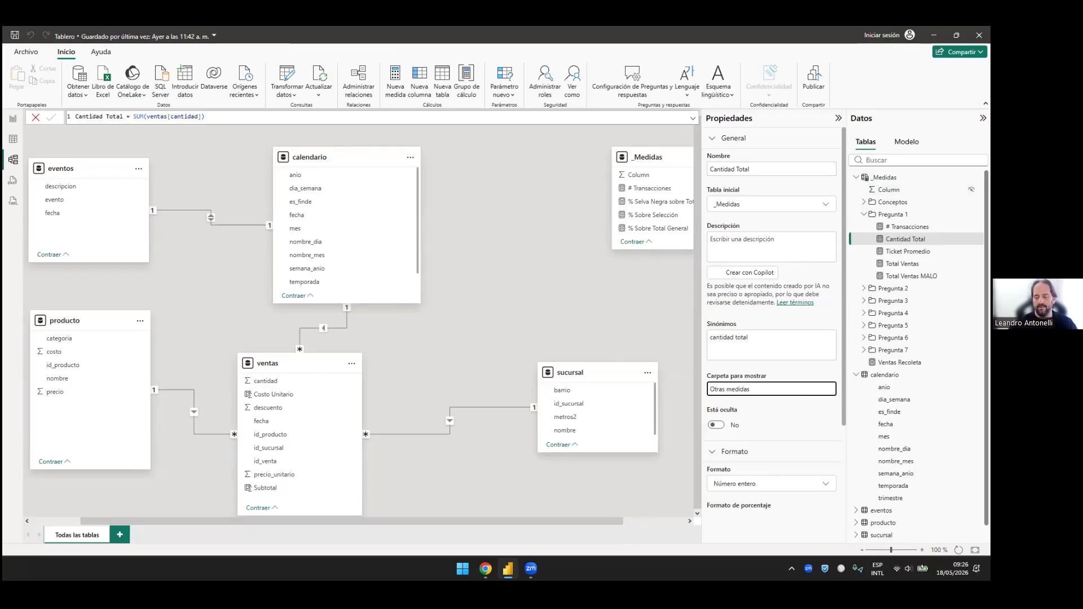
pyautogui.press('Return')
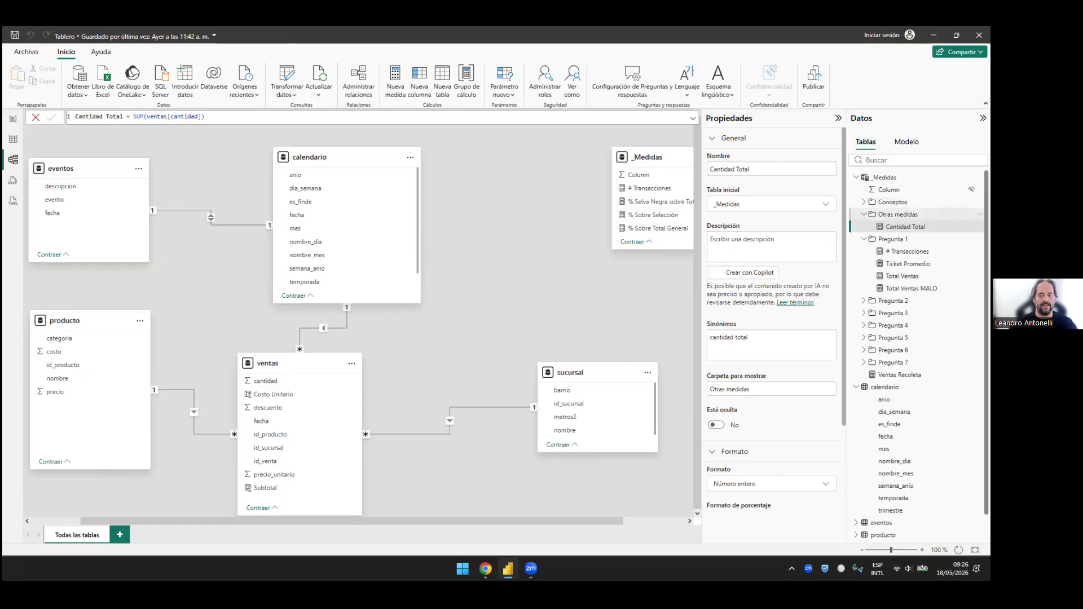
# Step: Check the available options for the Otras medidas folder and collapse the field lists of the model tables
pyautogui.rightClick(896, 214)
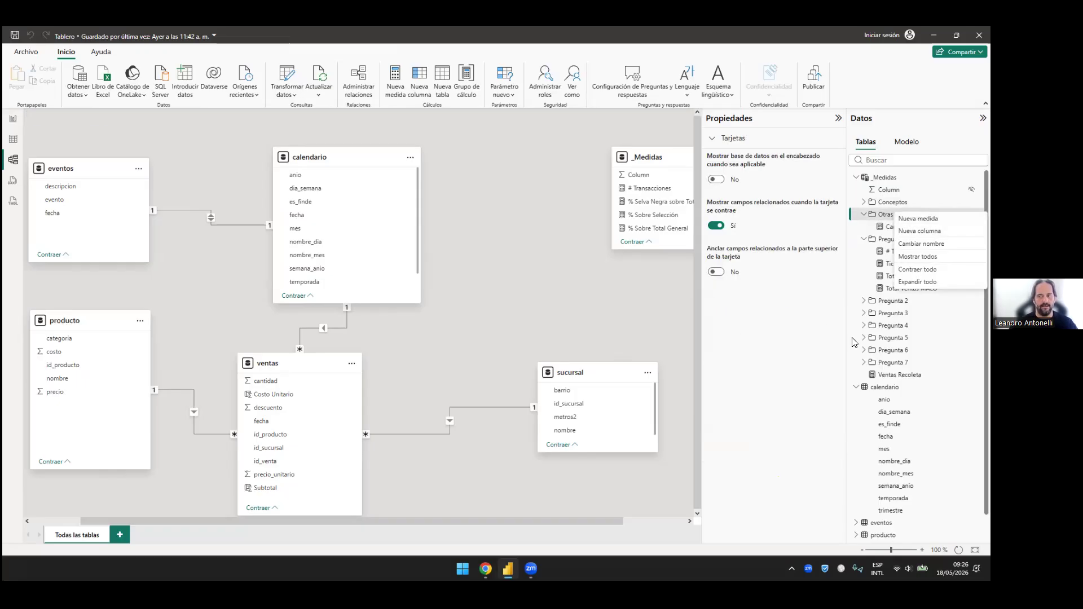
pyautogui.click(866, 223)
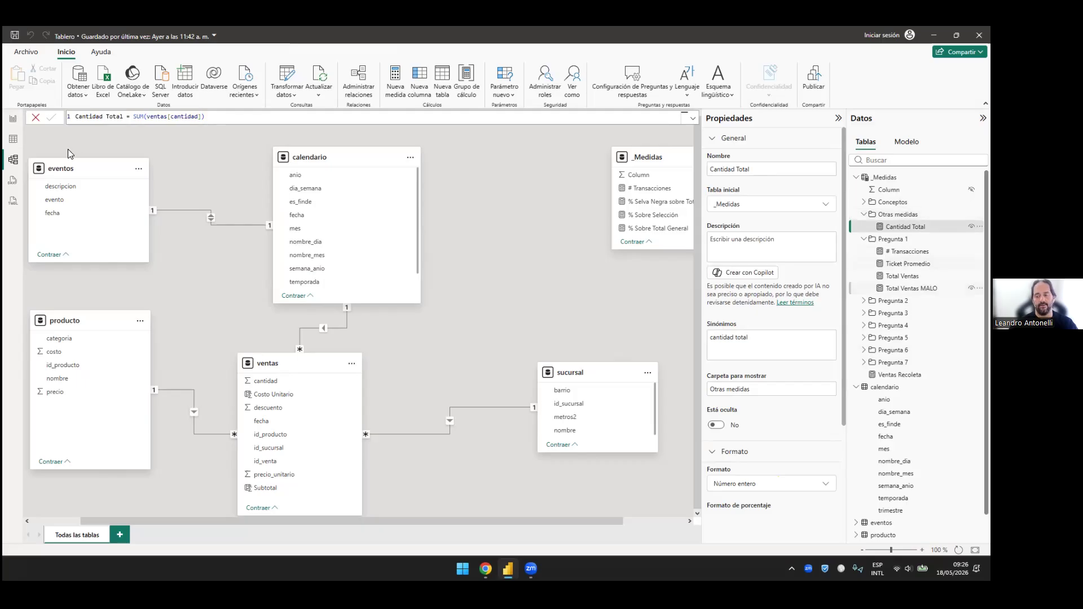
pyautogui.click(856, 387)
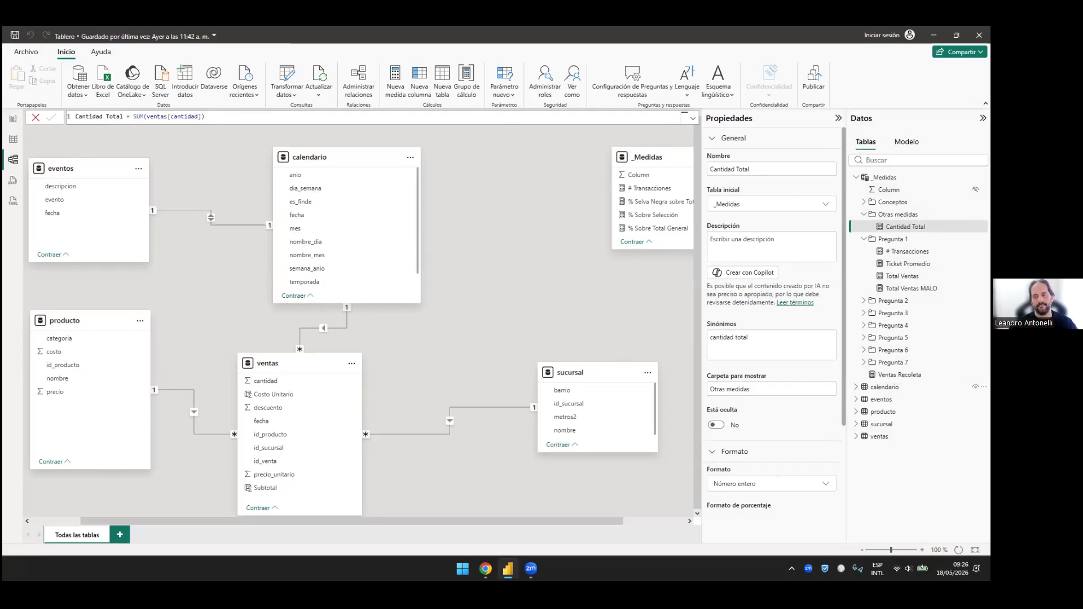
# Step: Move the _Medidas and sucursal tables closer to the rest of the model diagram and return to the report
pyautogui.moveTo(649, 157); pyautogui.dragTo(553, 161)
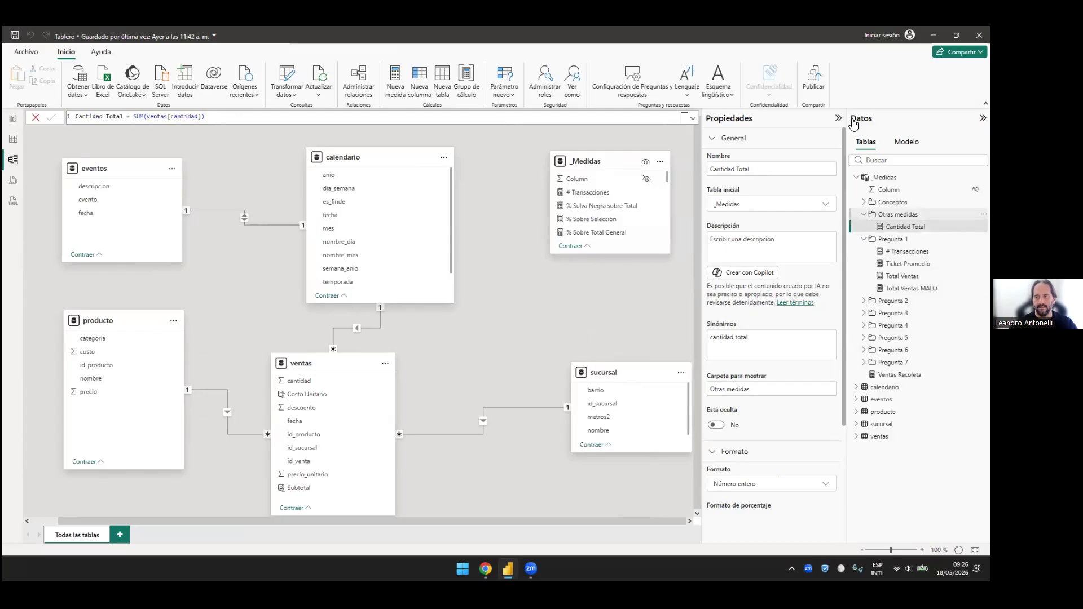
pyautogui.moveTo(623, 373); pyautogui.dragTo(569, 371)
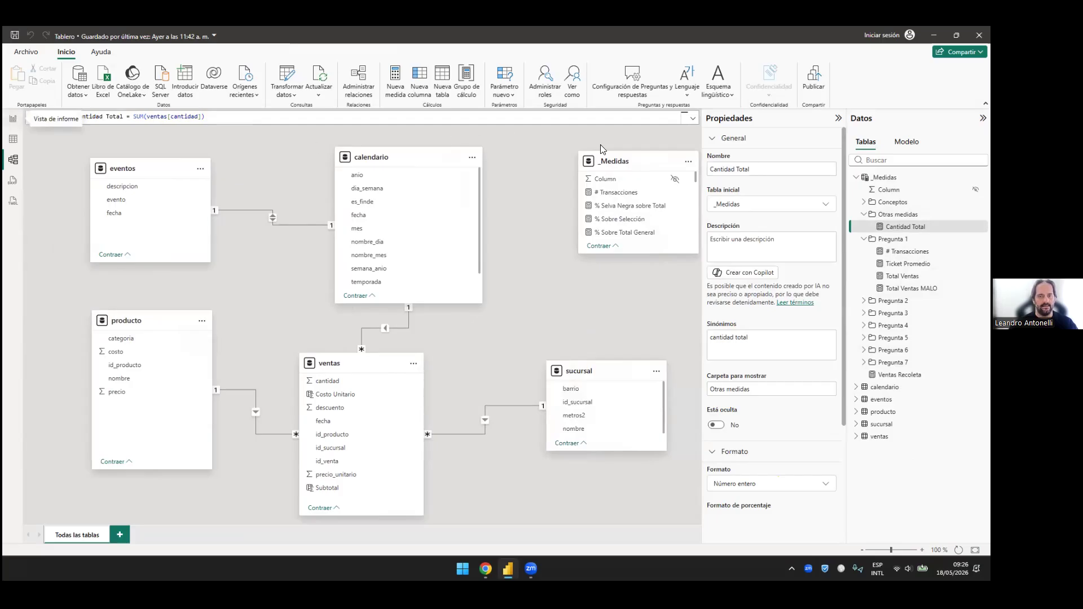
pyautogui.click(13, 118)
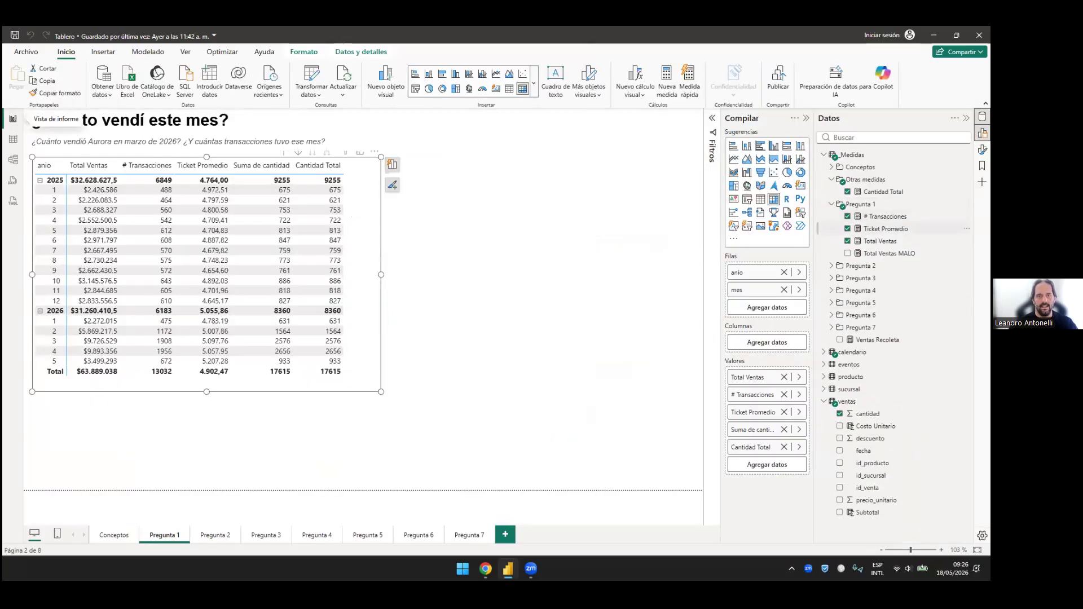
# Step: Display the # Transacciones measure and examine its COUNTROWS(Ventas) expression
pyautogui.click(564, 237)
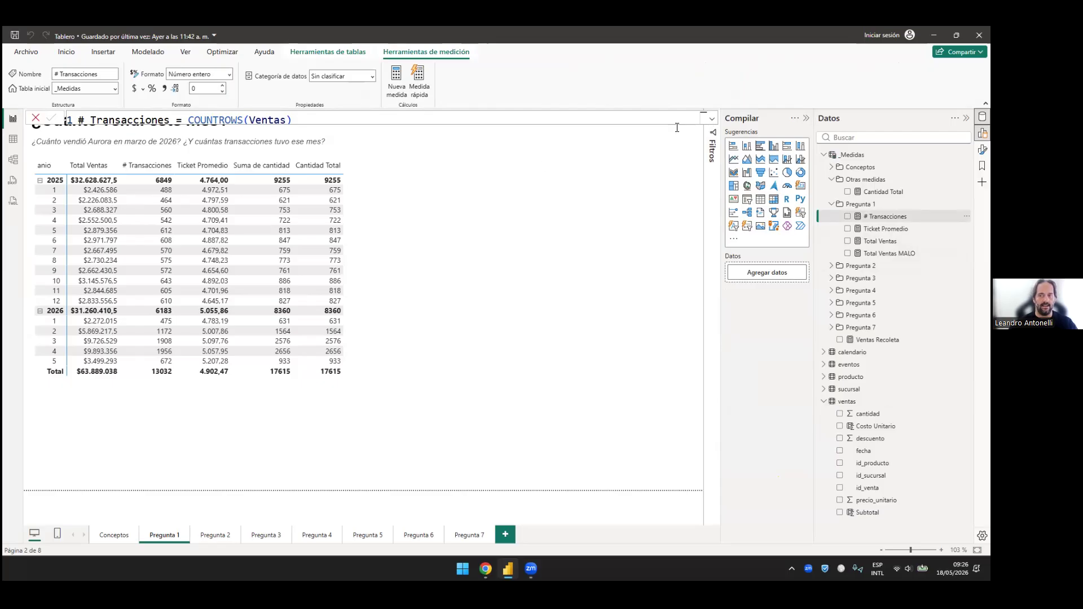
pyautogui.click(710, 119)
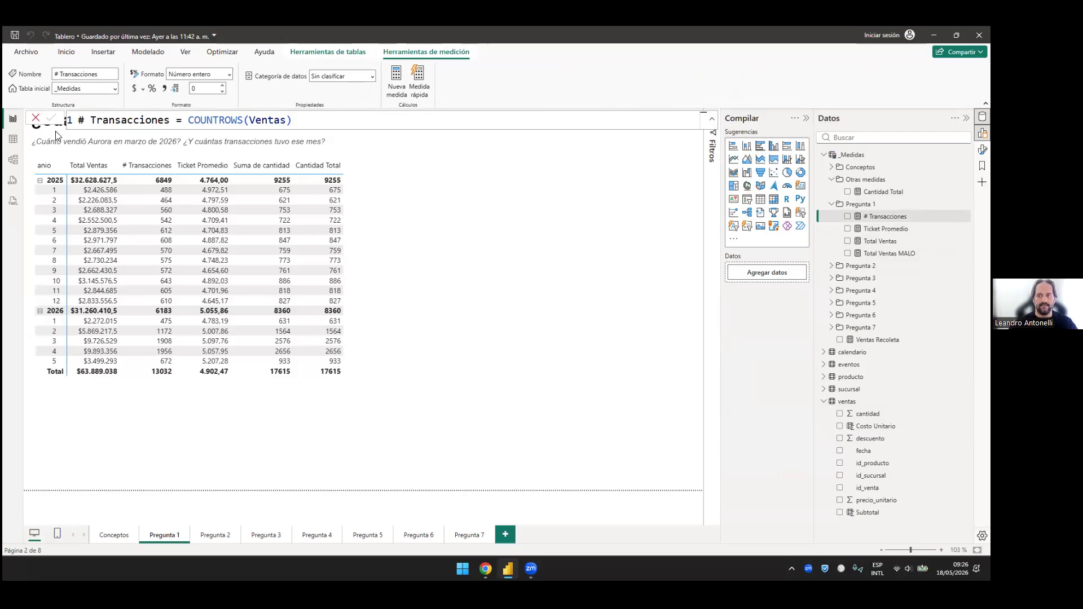
pyautogui.click(202, 130)
pyautogui.press('Escape')
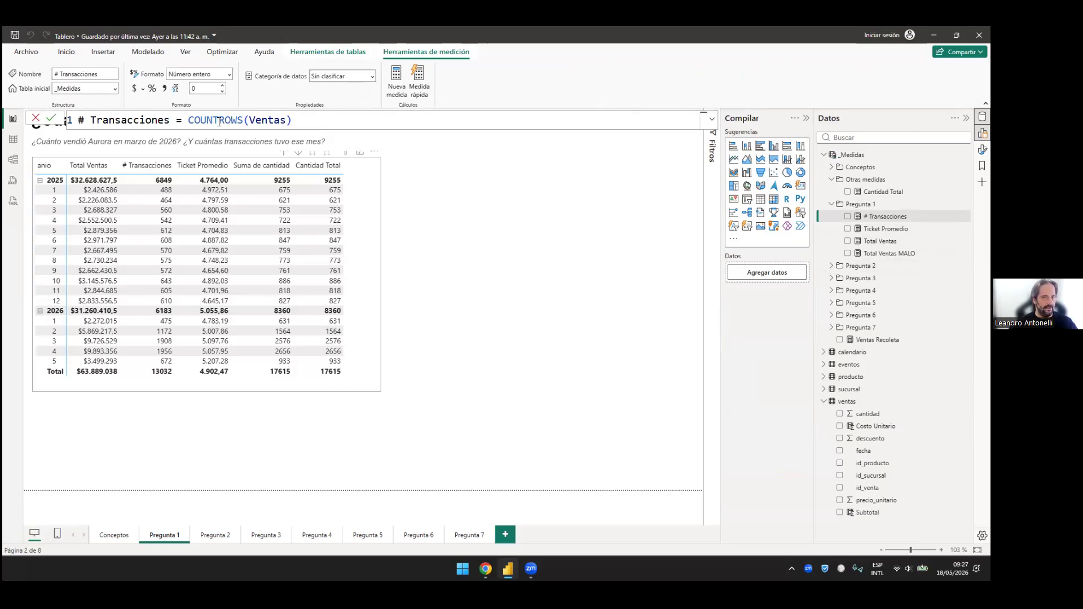
pyautogui.click(218, 120)
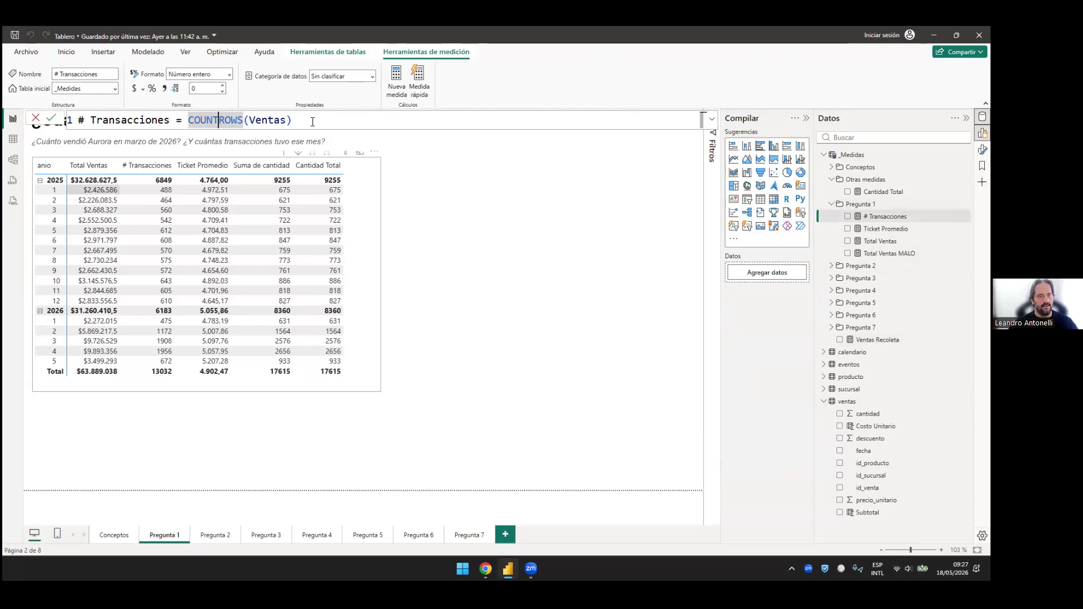
pyautogui.click(329, 126)
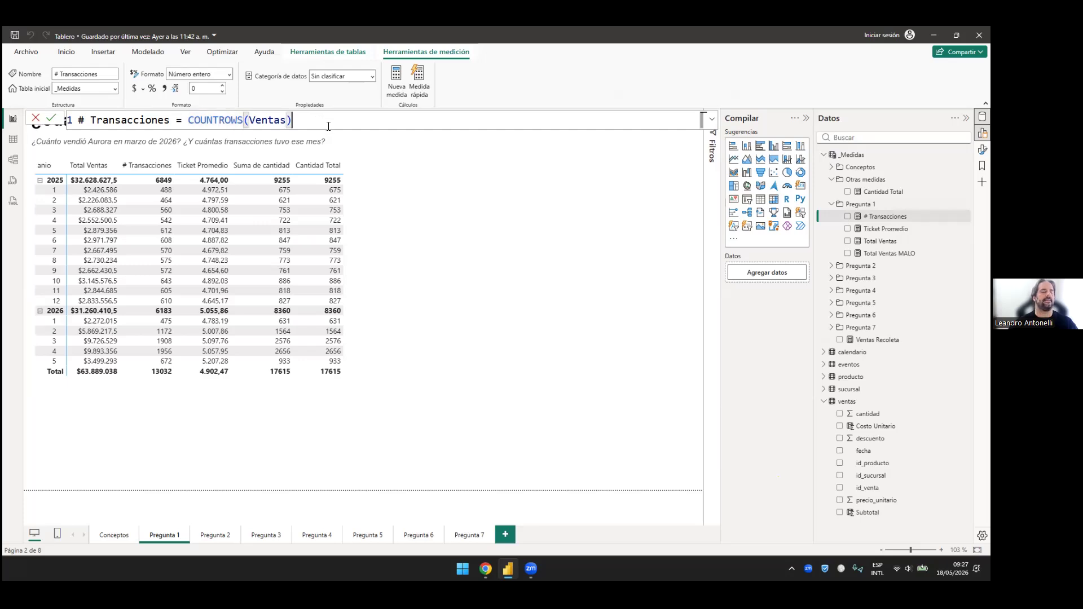
pyautogui.click(189, 122)
pyautogui.hotkey('shift', 'End')
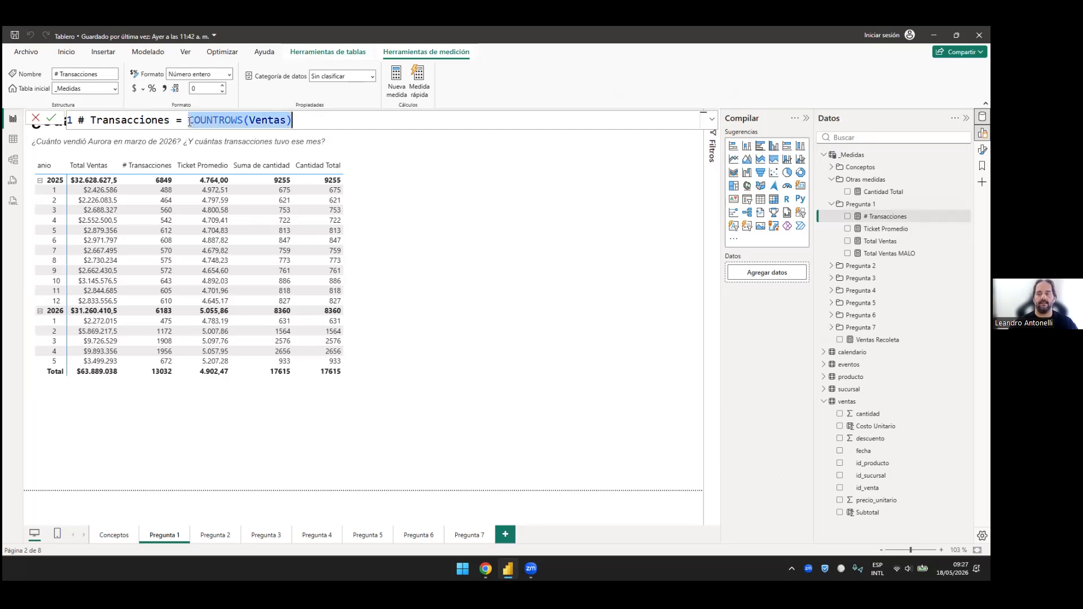
pyautogui.click(403, 125)
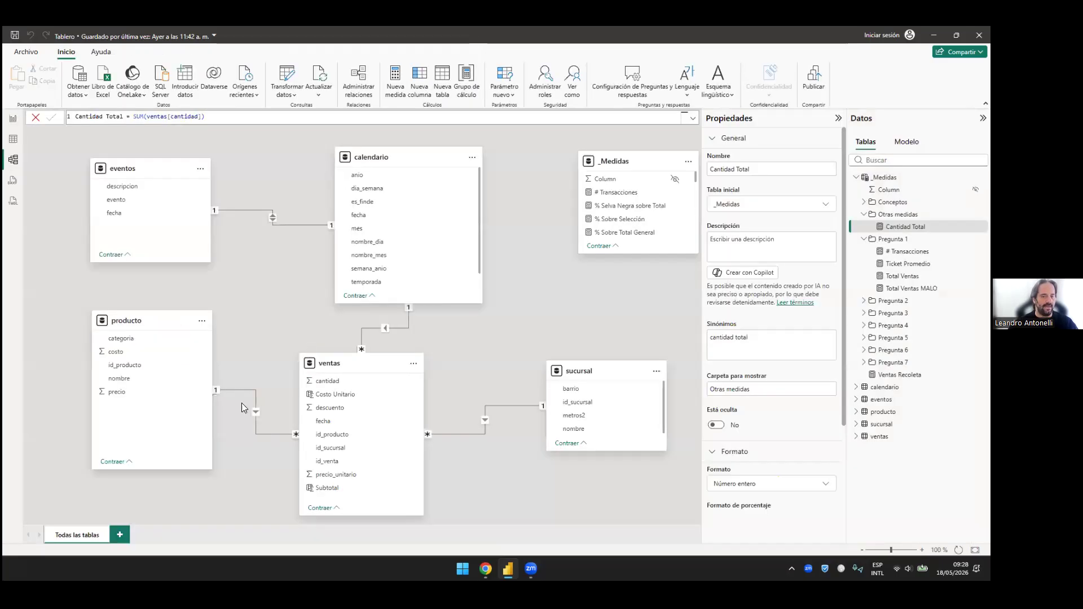
# Step: Shift the ventas and producto tables slightly in the model diagram and return to the report
pyautogui.moveTo(363, 355)
pyautogui.mouseDown()
pyautogui.moveTo(364, 342)
pyautogui.moveTo(353, 345)
pyautogui.mouseUp()
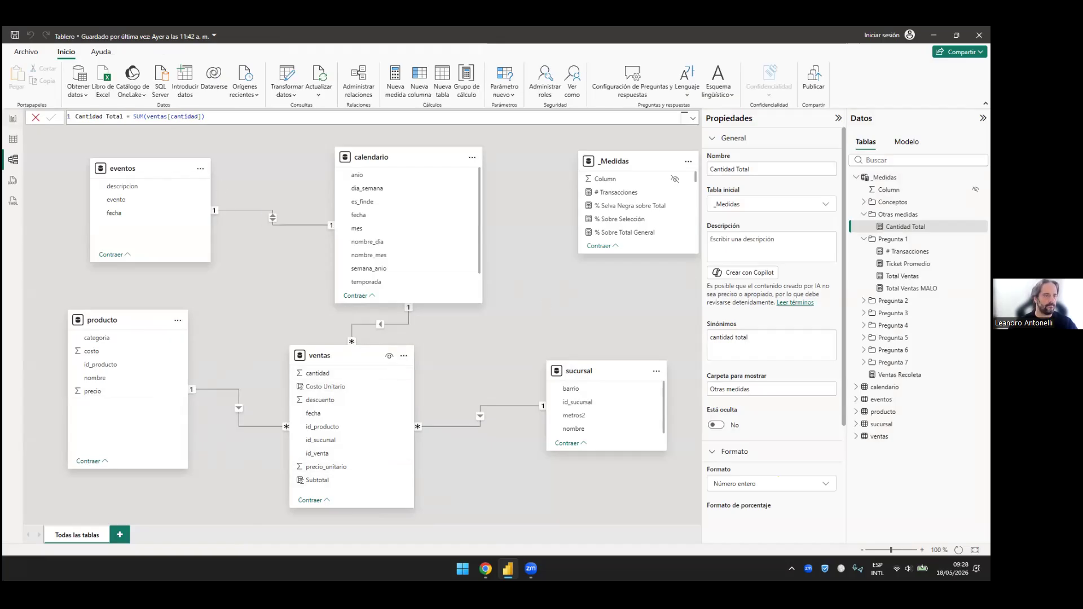
pyautogui.click(13, 118)
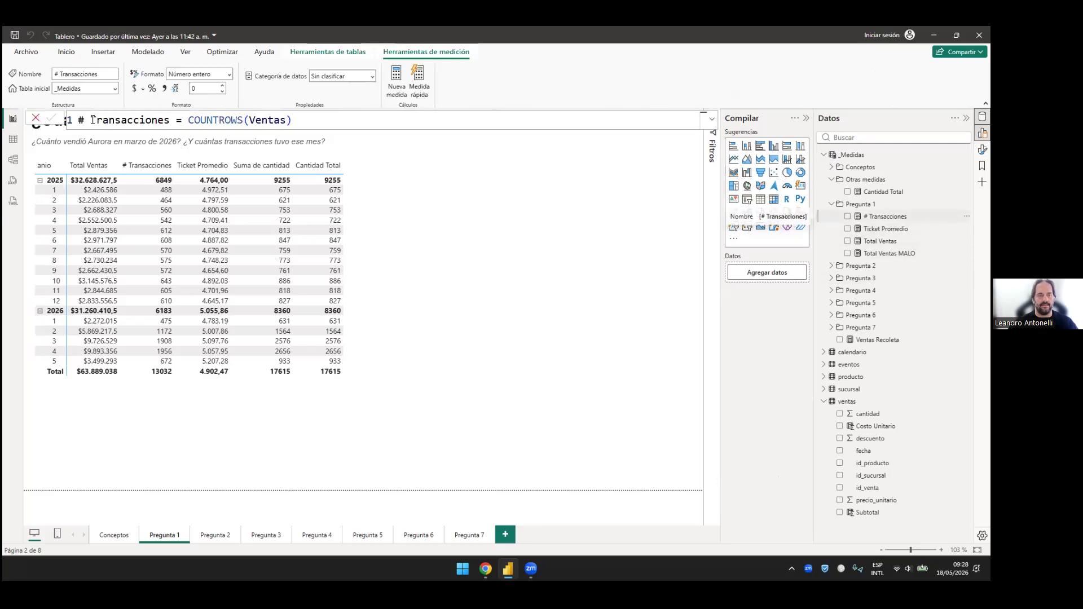
# Step: Examine the # prefix in the # Transacciones measure's name, then leave the formula without changing it
pyautogui.moveTo(77, 120); pyautogui.dragTo(90, 120)
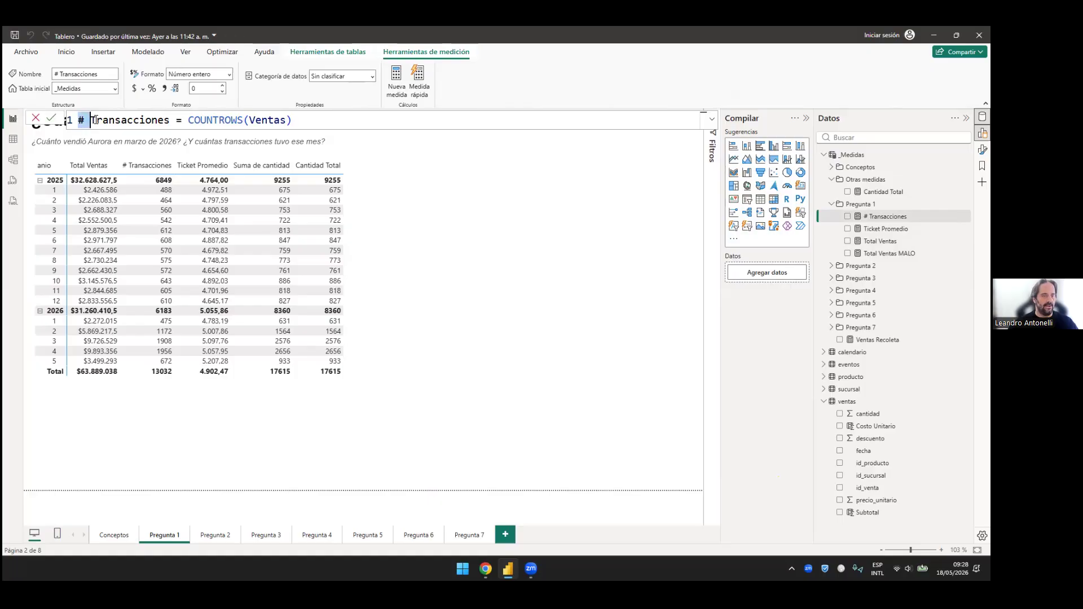
pyautogui.doubleClick(96, 120)
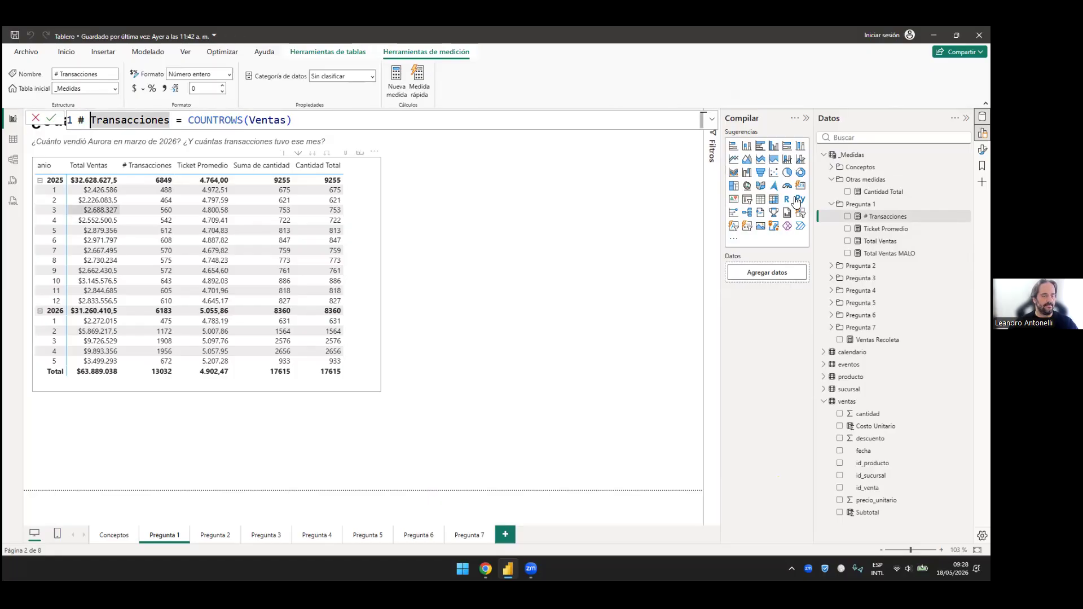
pyautogui.hotkey('ctrl', 'z')
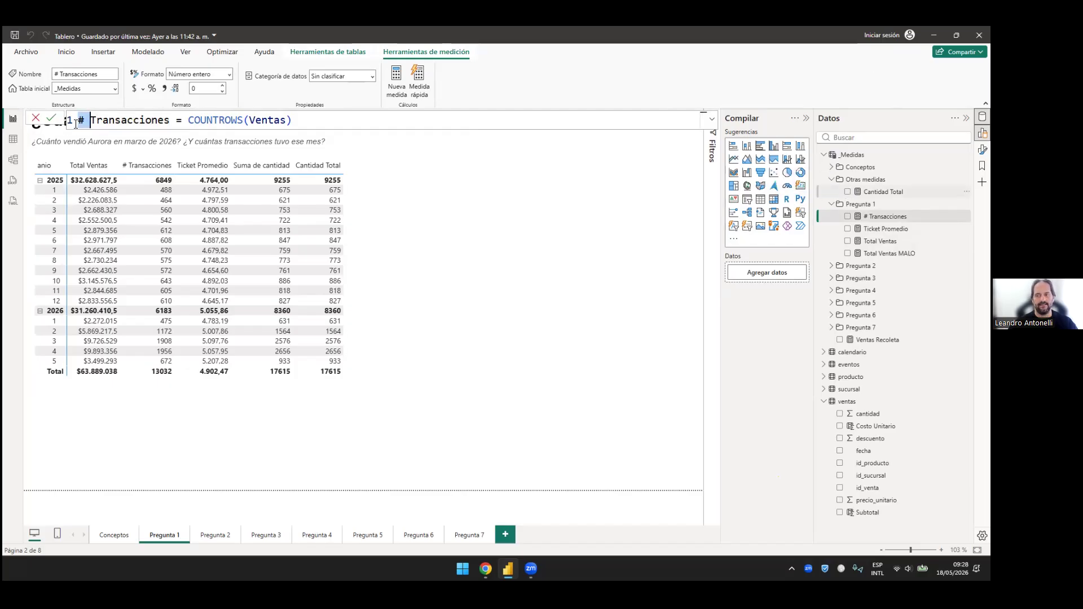
pyautogui.click(85, 120)
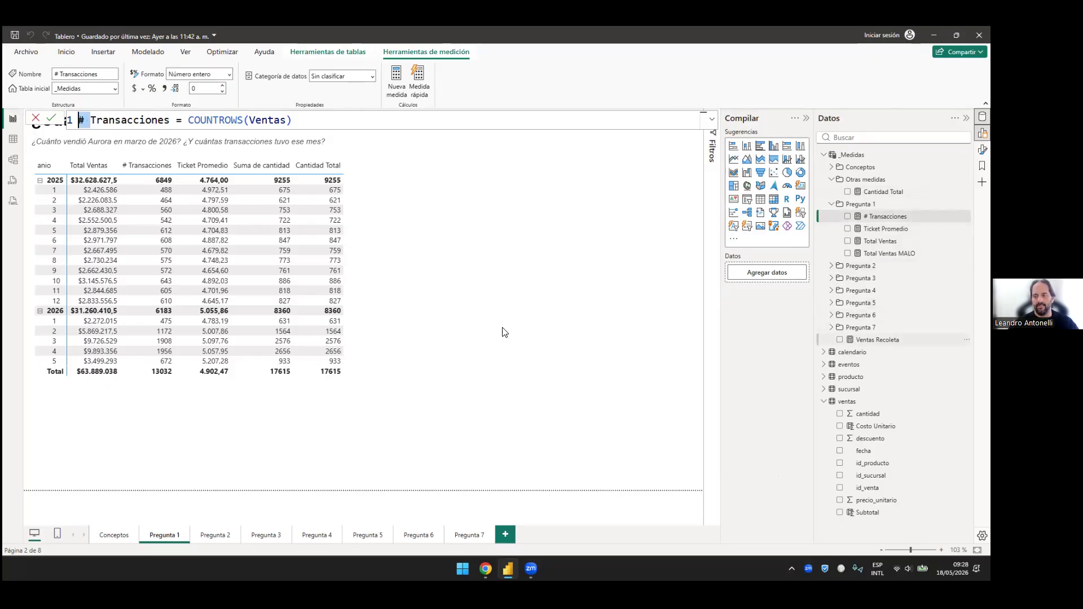
pyautogui.click(305, 120)
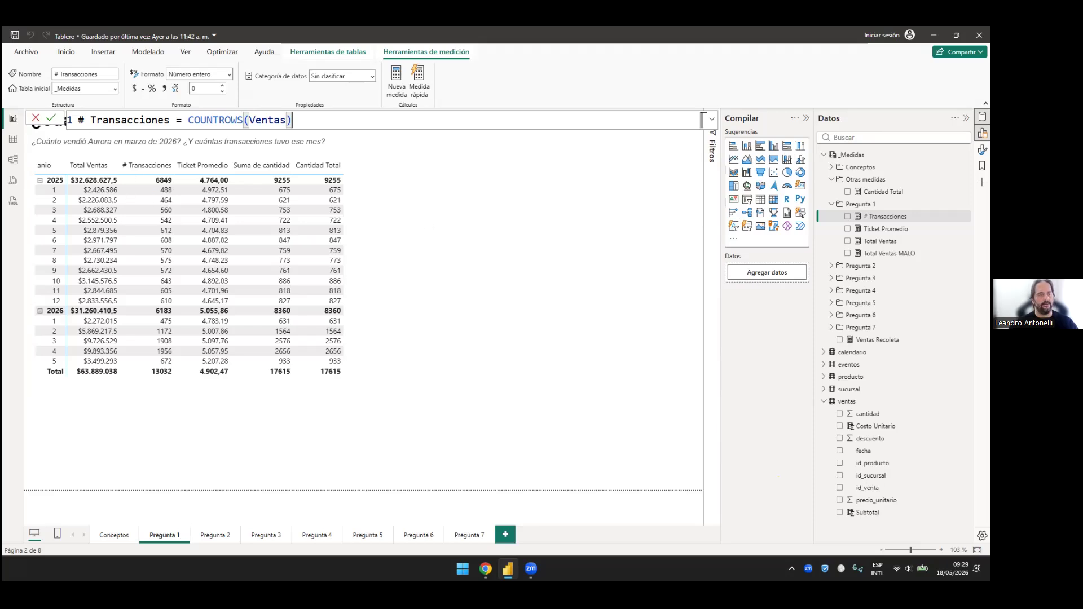
pyautogui.click(451, 225)
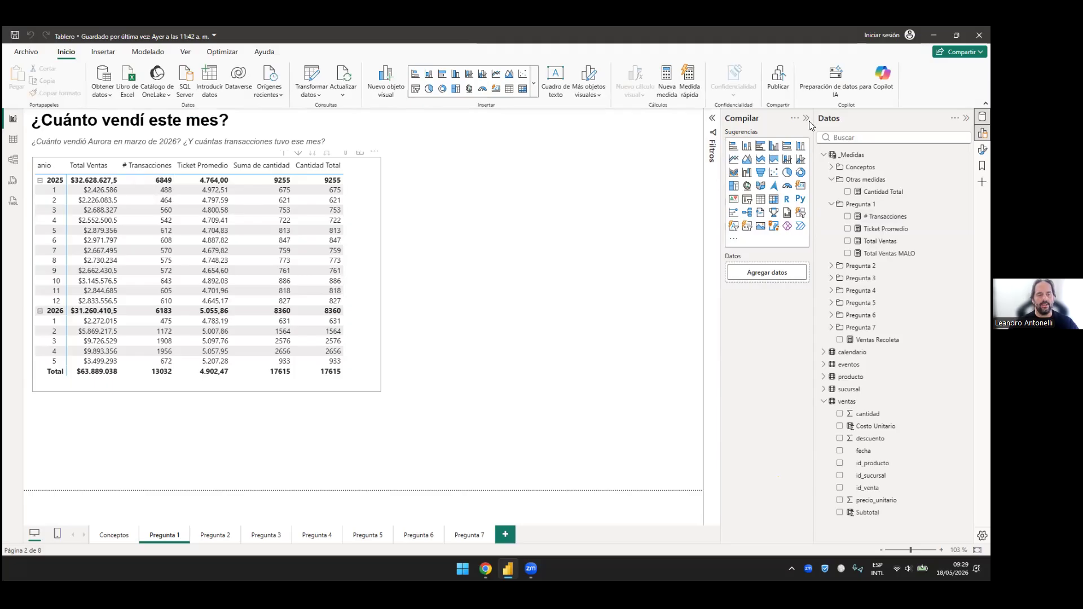
# Step: Display the DAX formula of the Ticket Promedio measure
pyautogui.click(886, 229)
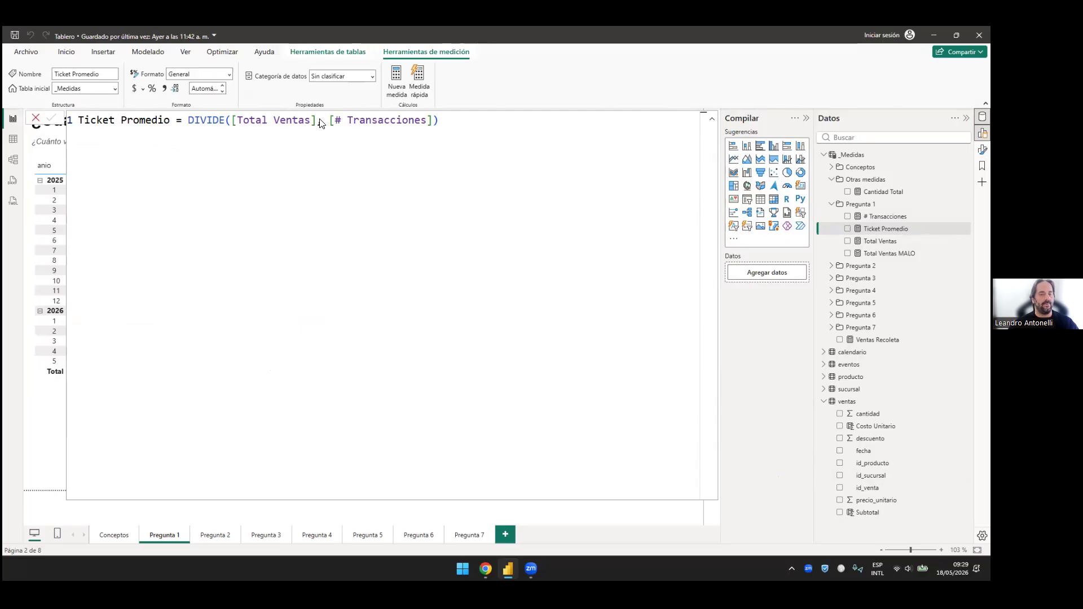
# Step: Examine the DIVIDE function and its [Total Ventas] and [# Transacciones] arguments in the Ticket Promedio formula
pyautogui.moveTo(188, 121); pyautogui.dragTo(78, 120)
pyautogui.moveTo(231, 121); pyautogui.dragTo(318, 120)
pyautogui.moveTo(433, 121); pyautogui.dragTo(329, 120)
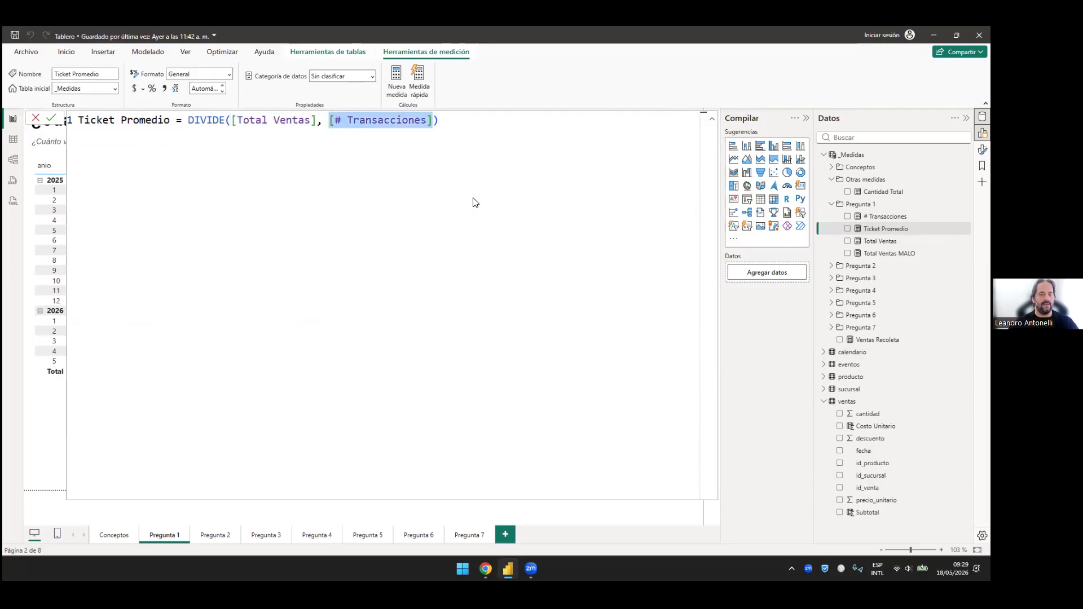
pyautogui.click(200, 120)
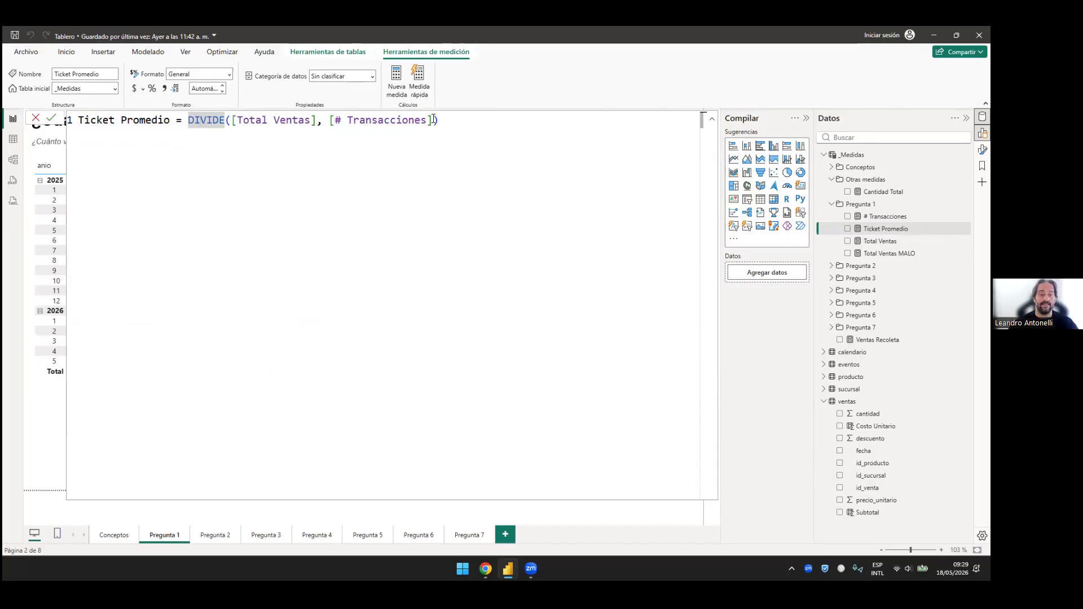
pyautogui.moveTo(316, 120); pyautogui.dragTo(232, 121)
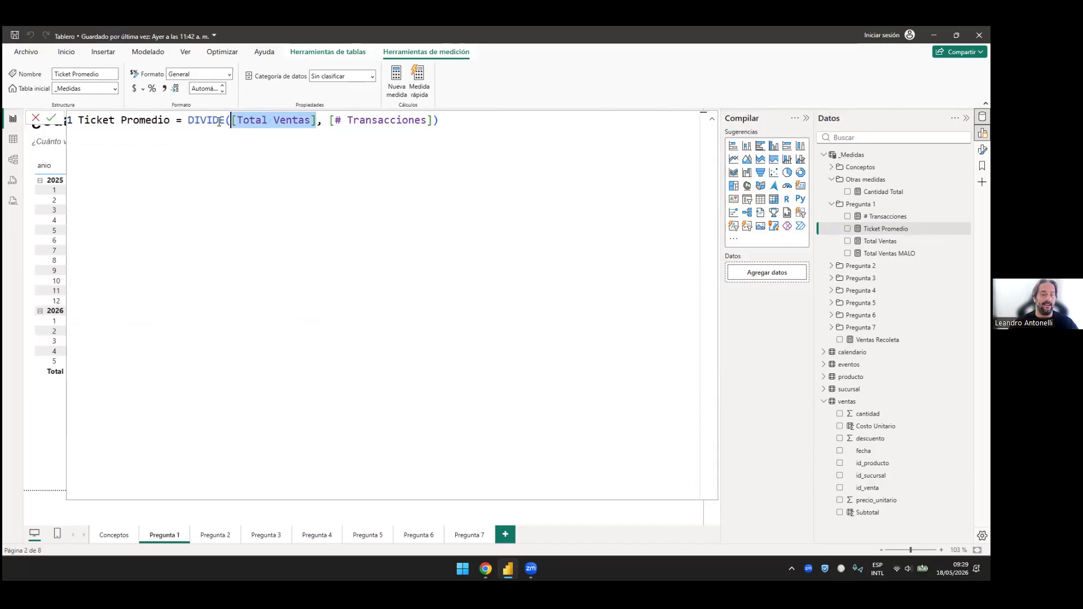
pyautogui.moveTo(433, 120); pyautogui.dragTo(329, 121)
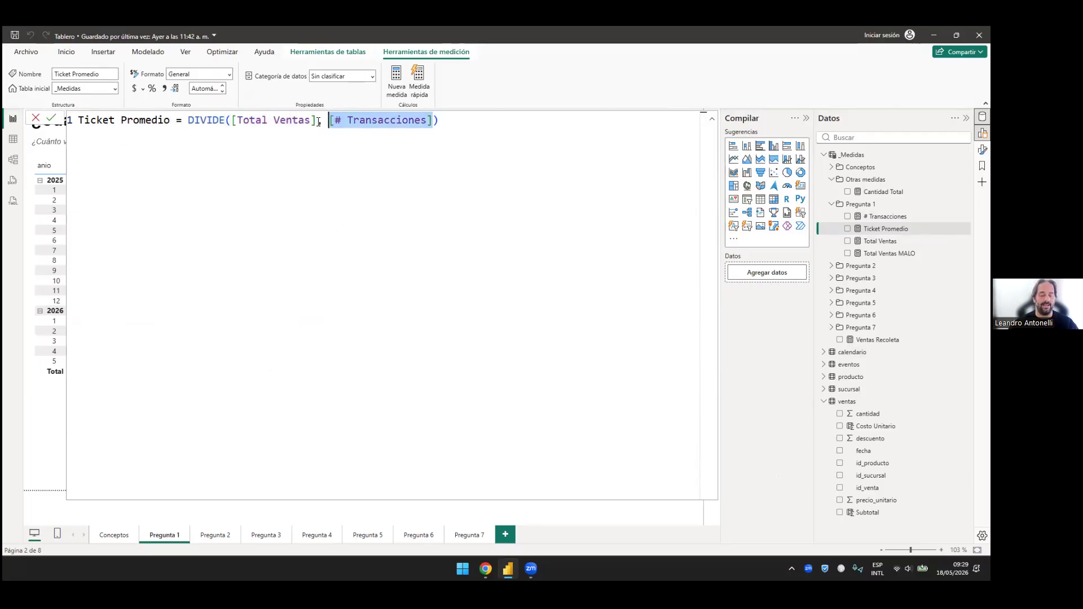
pyautogui.click(241, 119)
pyautogui.click(233, 120)
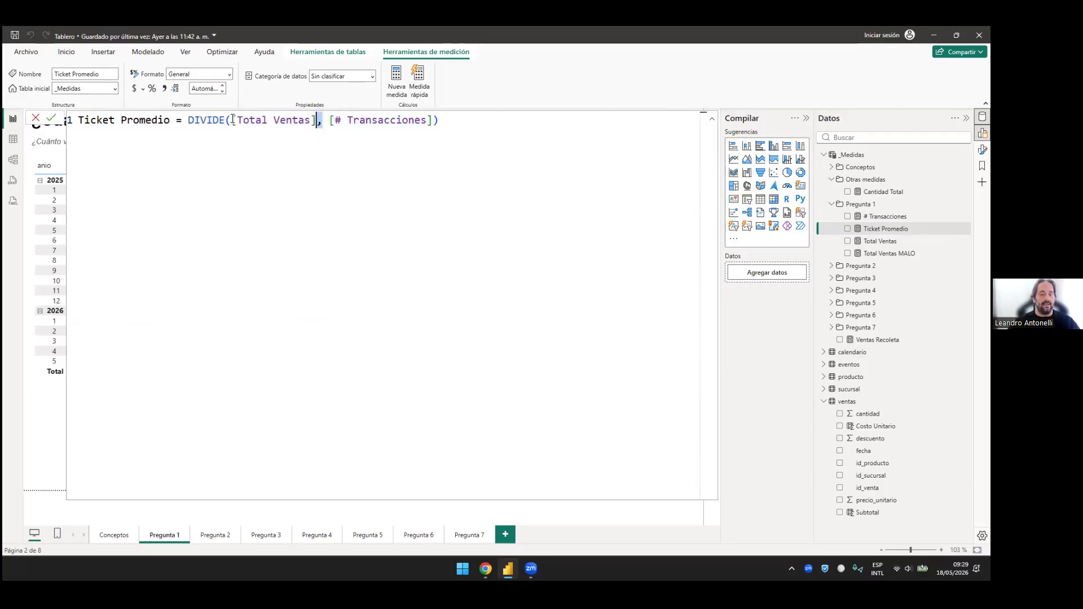
# Step: Highlight the opening DIVIDE( portion of the Ticket Promedio formula to examine the function call
pyautogui.hotkey('ctrl', 'Left')
pyautogui.hotkey('ctrl', 'Left')
pyautogui.hotkey('ctrl', 'Left')
pyautogui.hotkey('ctrl', 'Left')
pyautogui.hotkey('ctrl', 'Left')
pyautogui.hotkey('shift', 'Right')
pyautogui.hotkey('shift', 'Right')
pyautogui.hotkey('shift', 'Right')
pyautogui.hotkey('shift', 'Right')
pyautogui.hotkey('shift', 'Right')
pyautogui.hotkey('shift', 'Right')
pyautogui.hotkey('shift', 'Right')
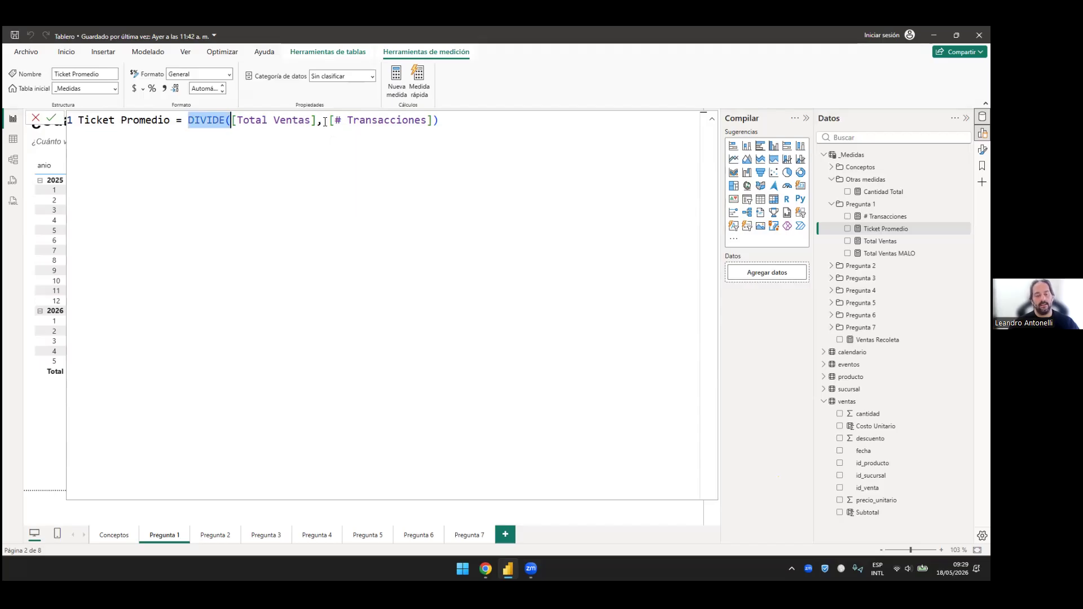
# Step: Rewrite the Ticket Promedio expression without DIVIDE, as the direct division [Total Ventas]/ [# Transacciones]
pyautogui.doubleClick(325, 122)
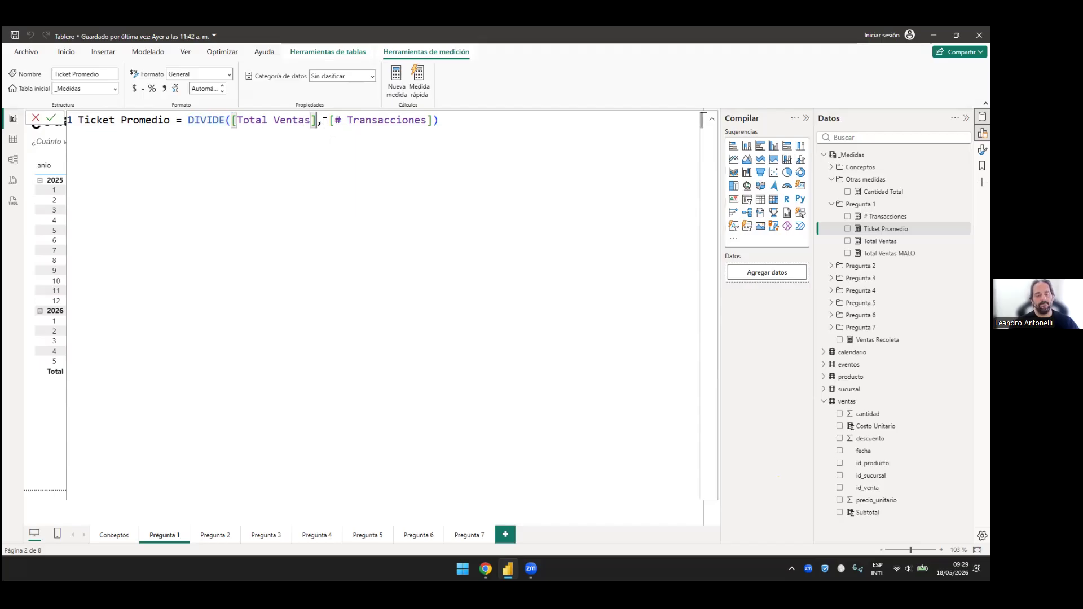
pyautogui.write('/')
pyautogui.hotkey('ctrl', 'Left')
pyautogui.hotkey('ctrl', 'Left')
pyautogui.hotkey('ctrl', 'Left')
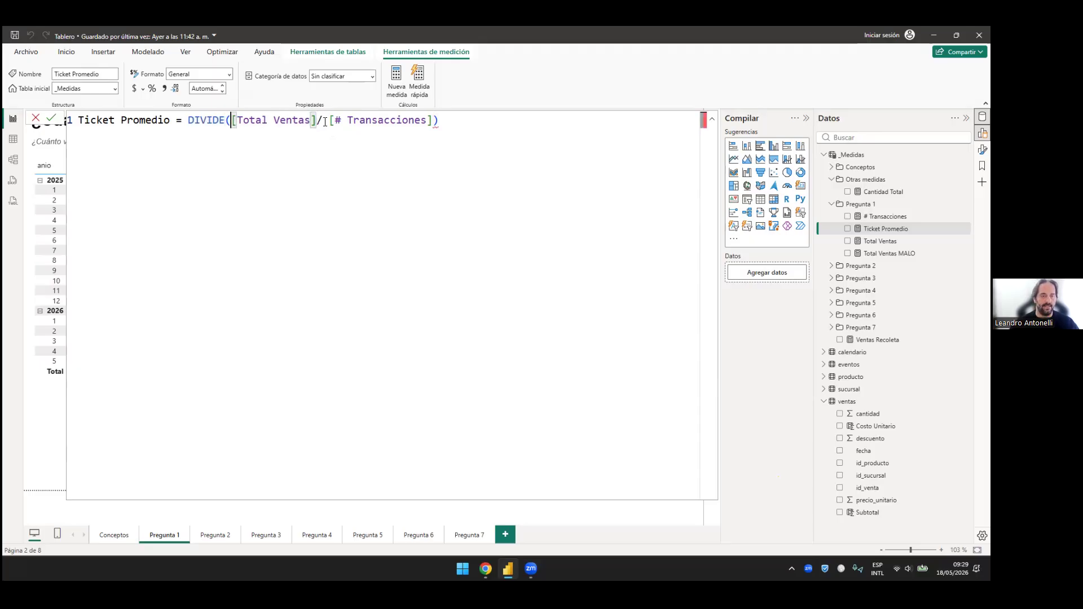
pyautogui.hotkey('ctrl', 'shift', 'Left')
pyautogui.press('Delete')
pyautogui.press('End')
pyautogui.press('BackSpace')
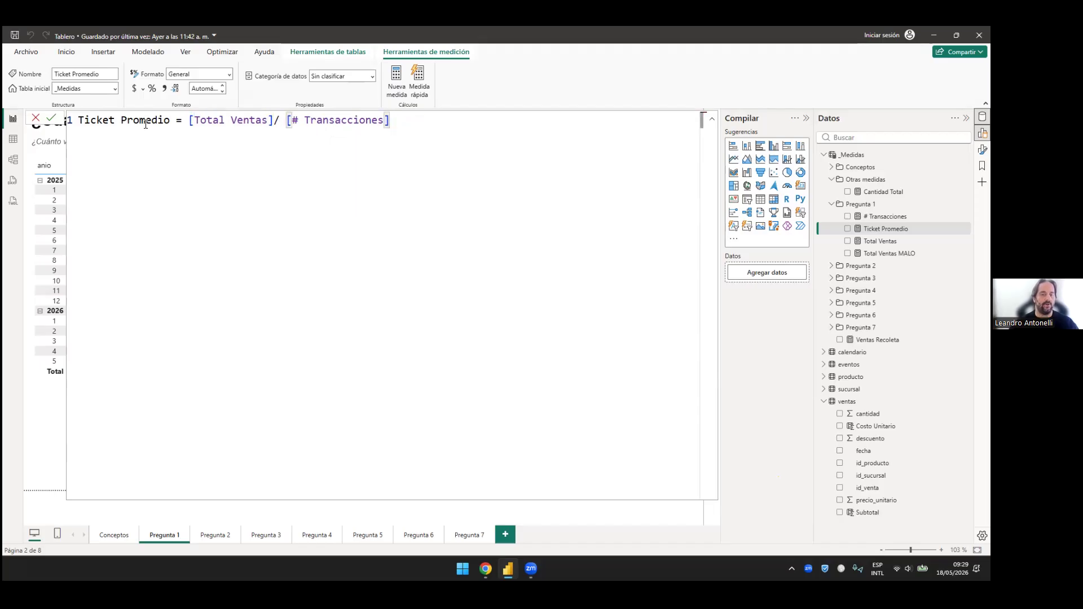
# Step: Undo the direct-division rewrite of the Ticket Promedio formula
pyautogui.hotkey('ctrl', 'z')
pyautogui.hotkey('ctrl', 'z')
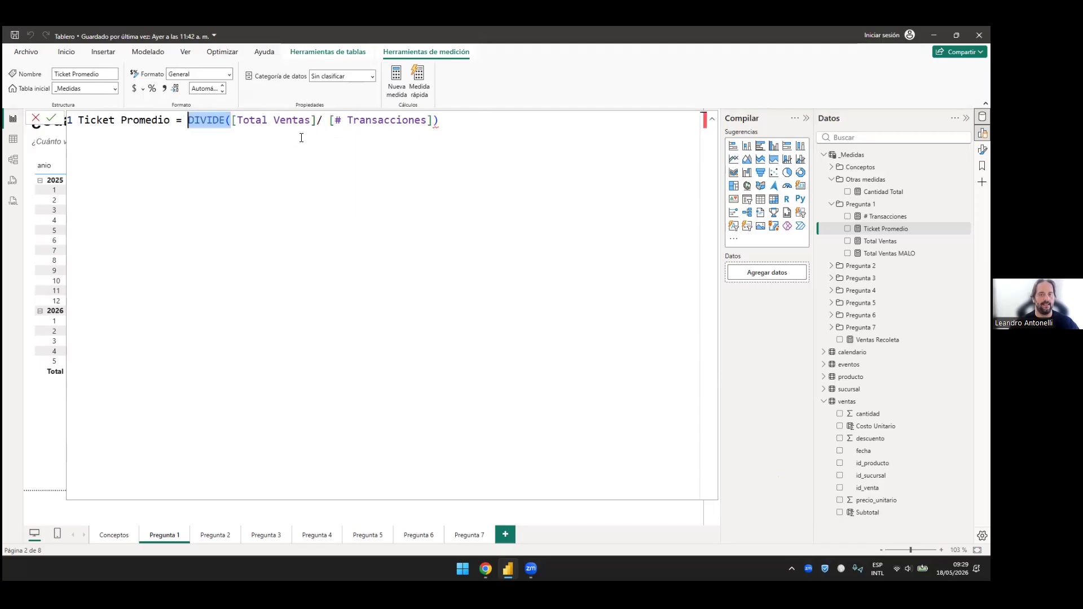
pyautogui.hotkey('ctrl', 'z')
# Step: Replace the [# Transacciones] denominator of Ticket Promedio with 0, apply the formula and reveal the matrix
pyautogui.click(447, 123)
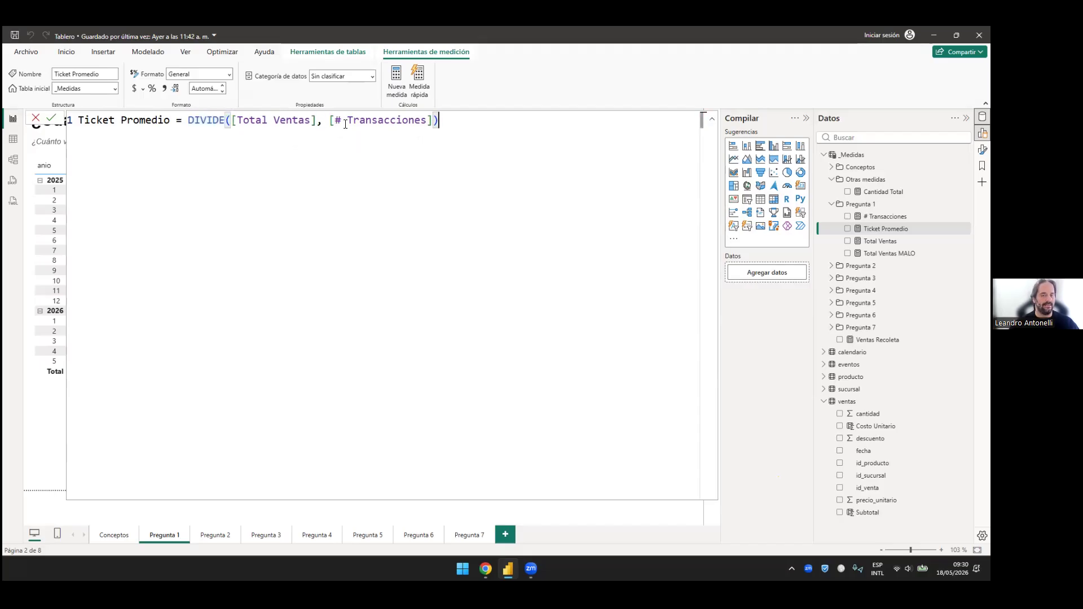
pyautogui.press('Left')
pyautogui.hotkey('ctrl', 'shift', 'Left')
pyautogui.hotkey('ctrl', 'shift', 'Left')
pyautogui.hotkey('ctrl', 'shift', 'Left')
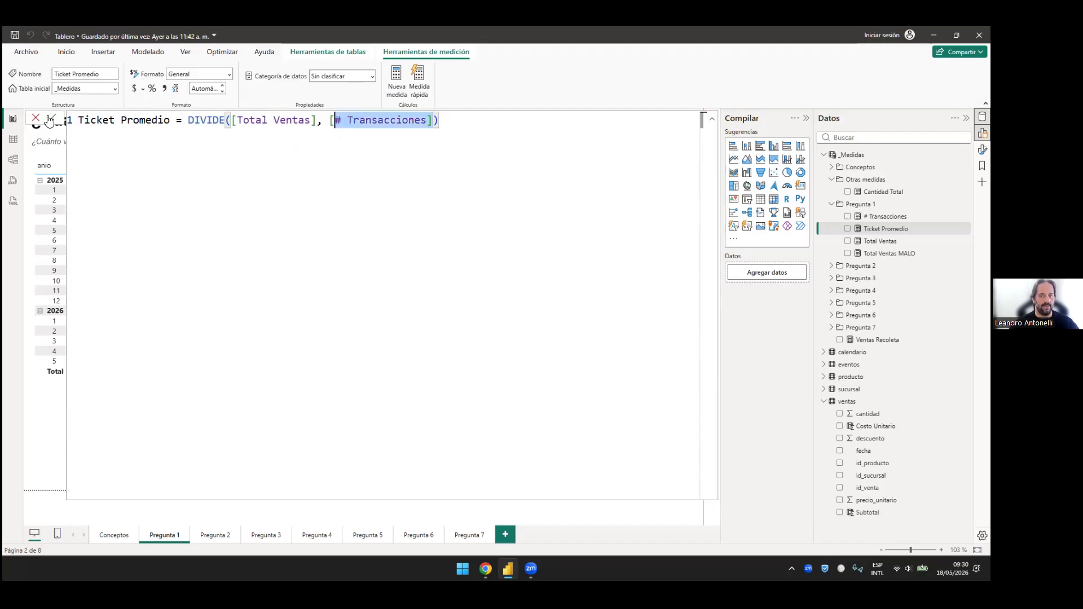
pyautogui.press('BackSpace')
pyautogui.write('0')
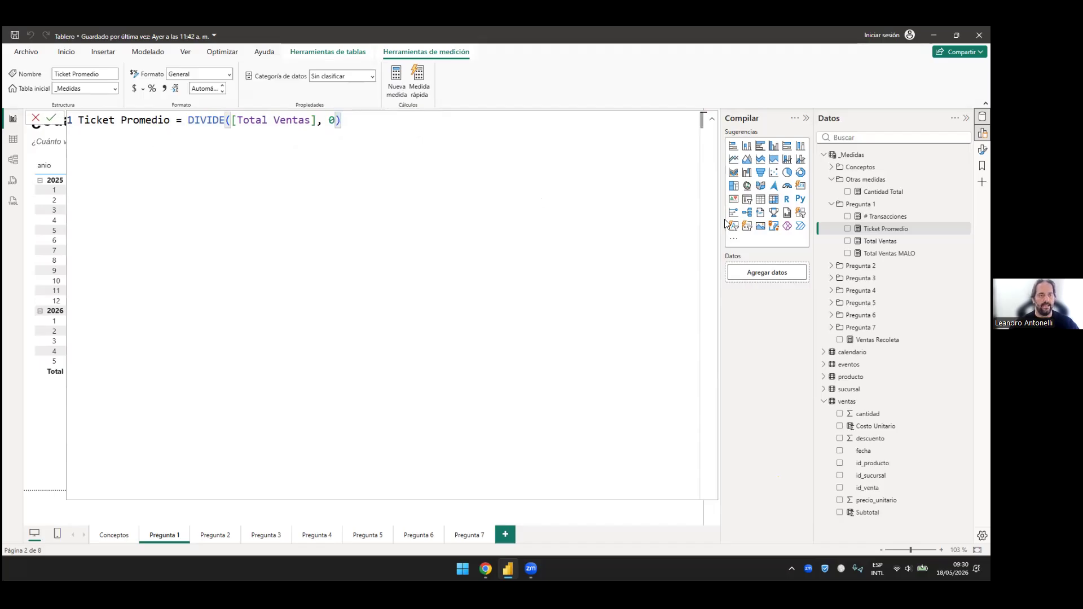
pyautogui.press('Return')
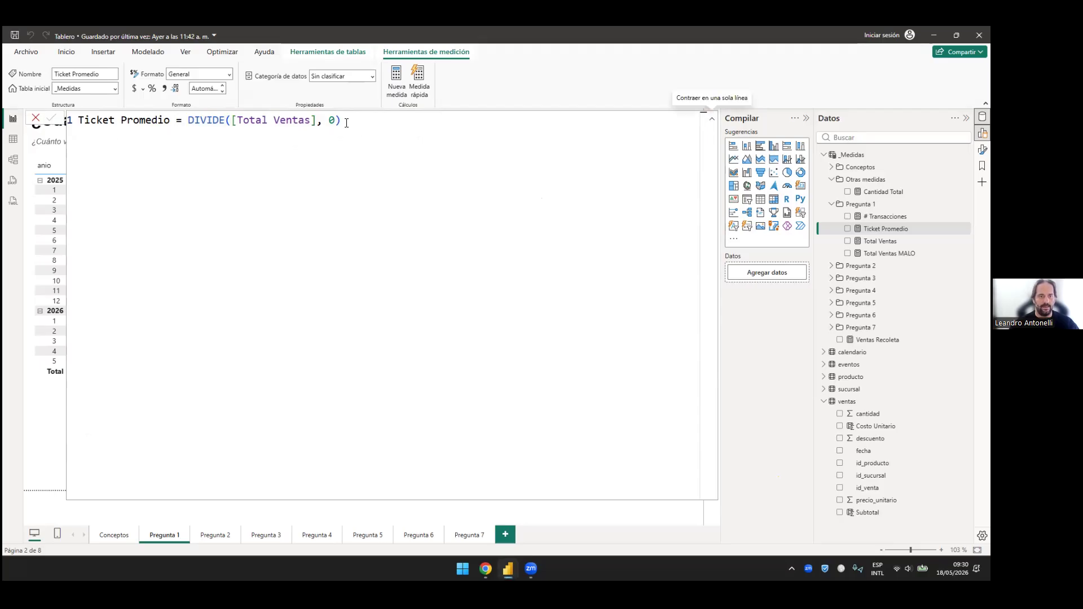
pyautogui.click(712, 118)
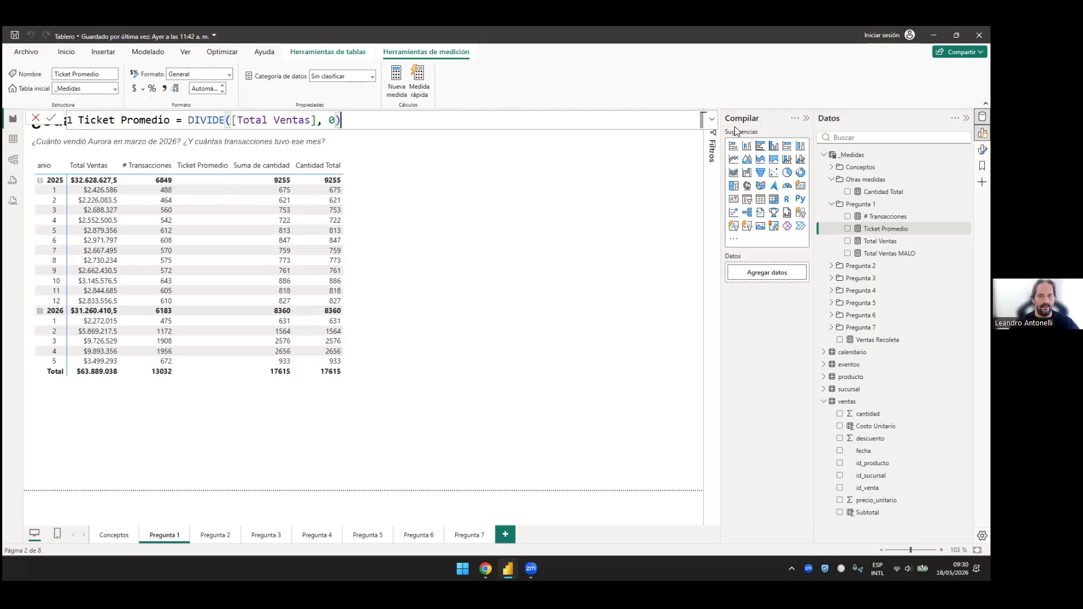
# Step: Undo the denominator change in the Ticket Promedio formula and expand the formula editor
pyautogui.hotkey('ctrl', 'z')
pyautogui.press('Right')
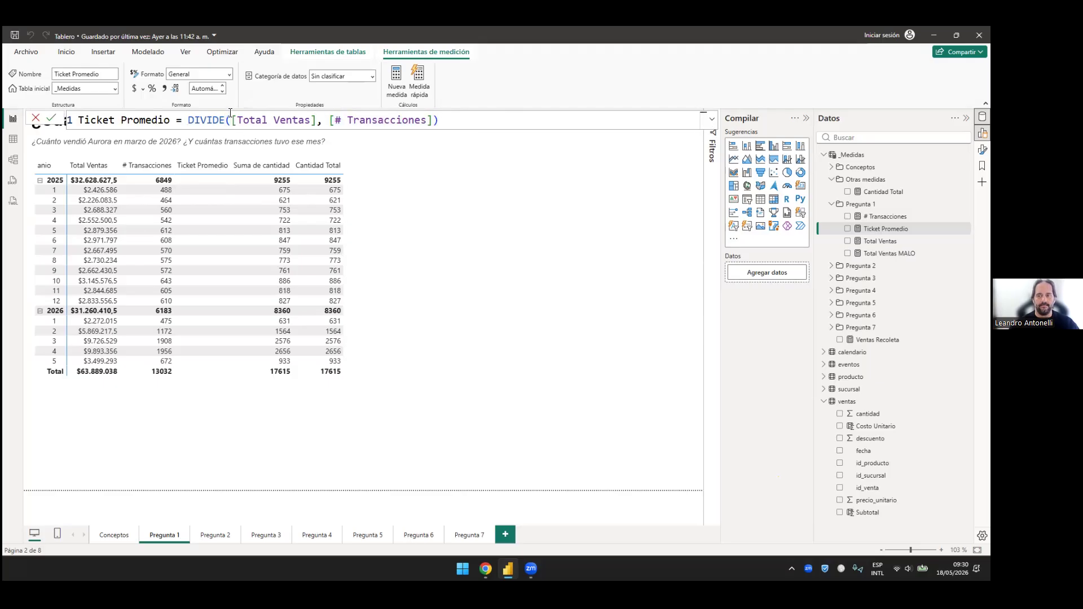
pyautogui.click(712, 119)
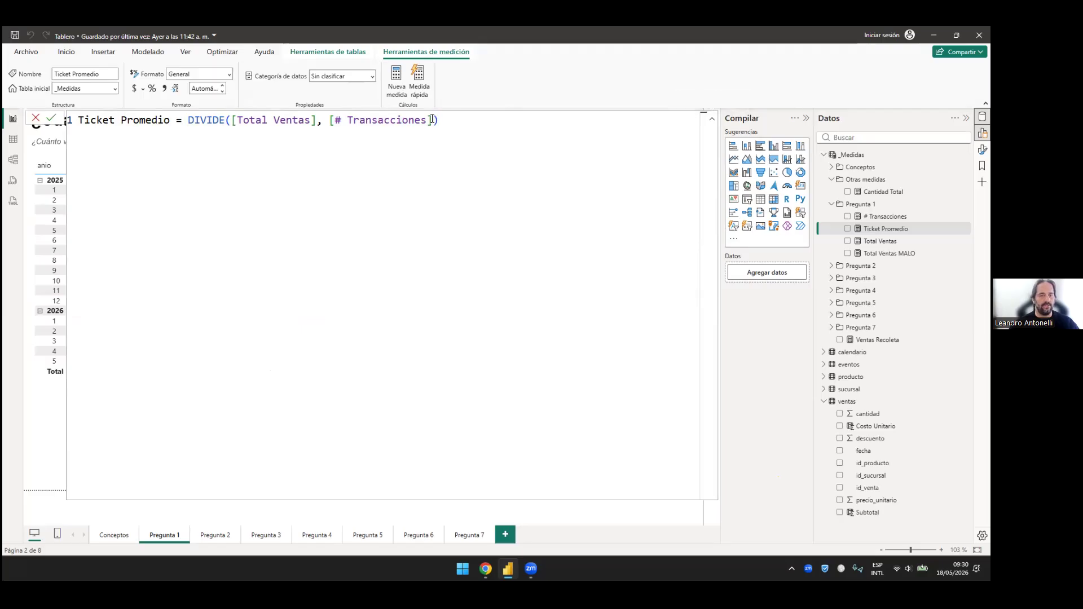
# Step: Examine the numerator, the comma separator and the denominator inside the DIVIDE call of Ticket Promedio
pyautogui.hotkey('ctrl', 'shift', 'Left')
pyautogui.hotkey('ctrl', 'shift', 'Left')
pyautogui.hotkey('ctrl', 'shift', 'Left')
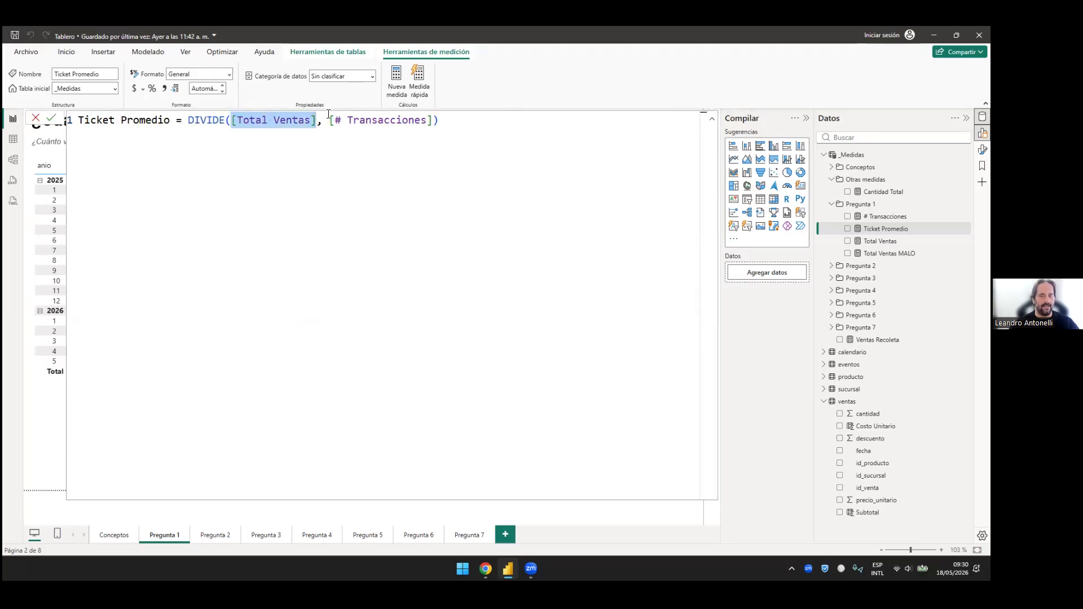
pyautogui.moveTo(433, 120); pyautogui.dragTo(329, 120)
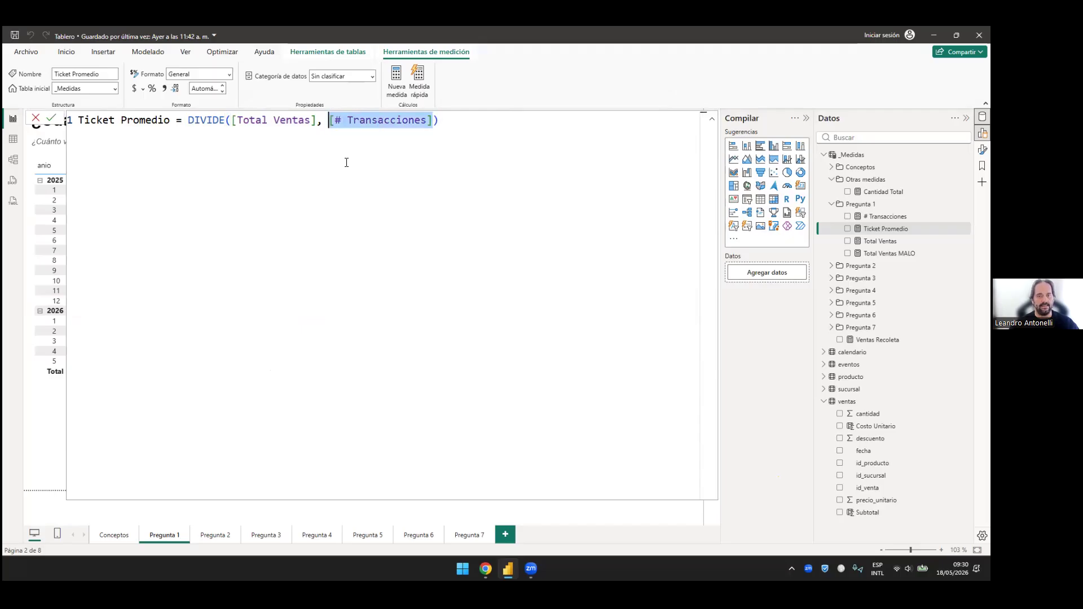
pyautogui.moveTo(434, 120); pyautogui.dragTo(231, 120)
pyautogui.click(380, 381)
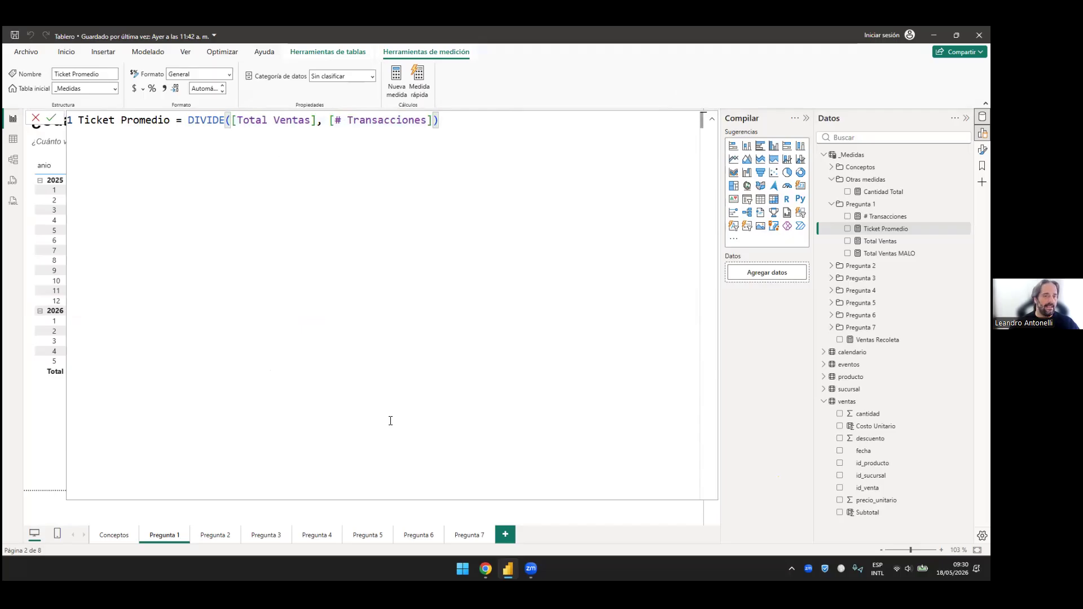
pyautogui.moveTo(316, 121); pyautogui.dragTo(232, 120)
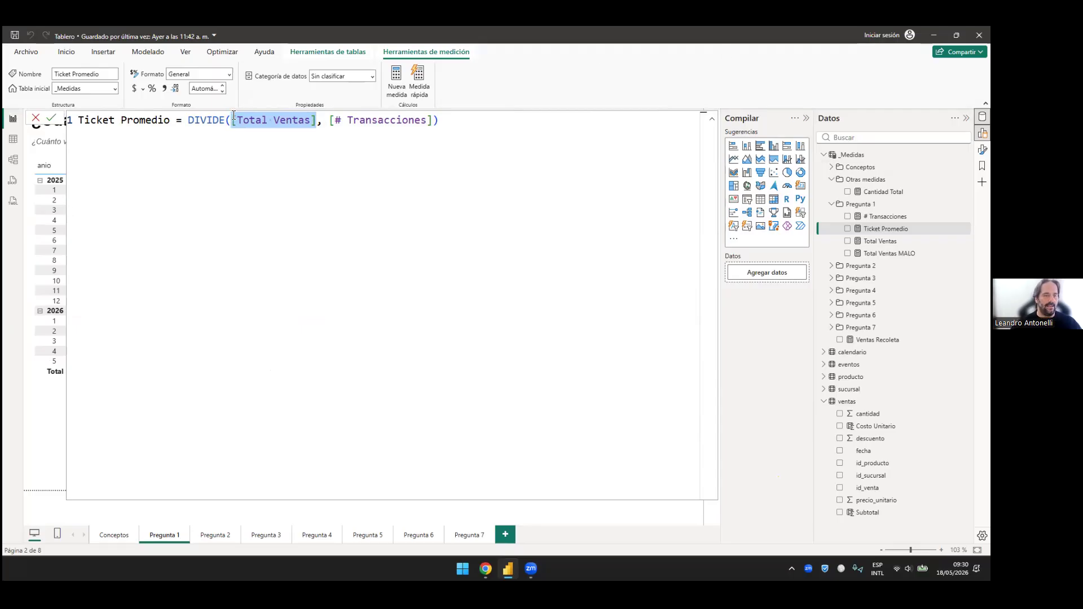
pyautogui.moveTo(323, 121); pyautogui.dragTo(232, 120)
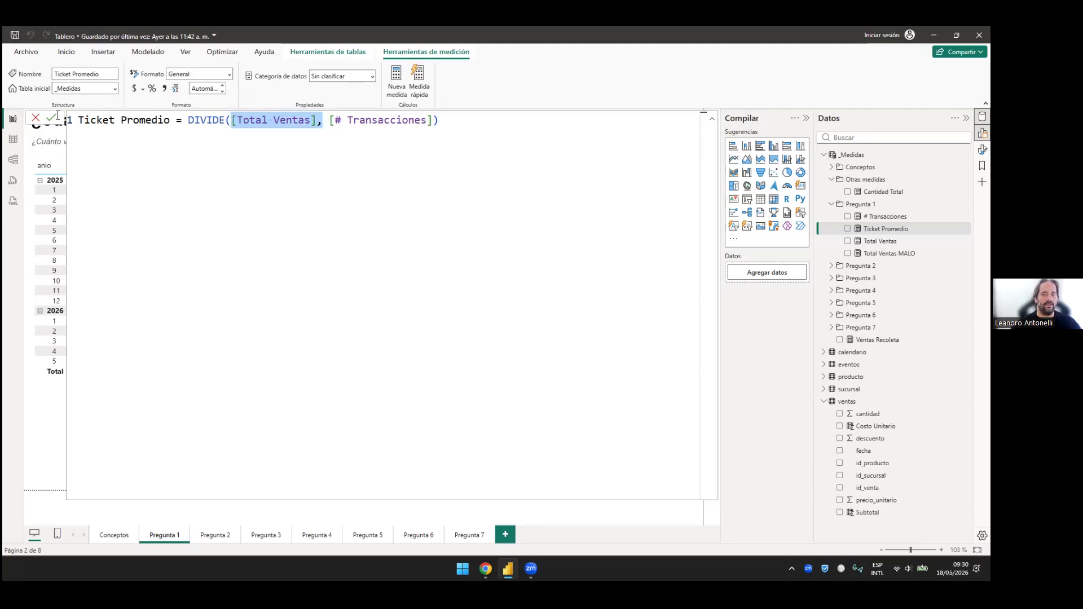
pyautogui.moveTo(439, 121); pyautogui.dragTo(323, 121)
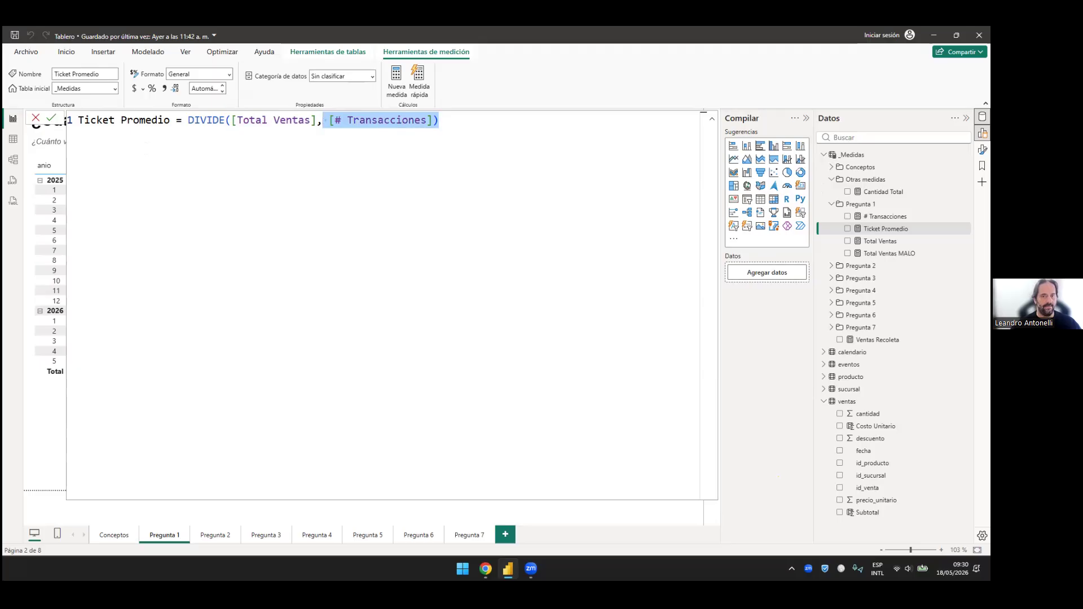
pyautogui.click(328, 120)
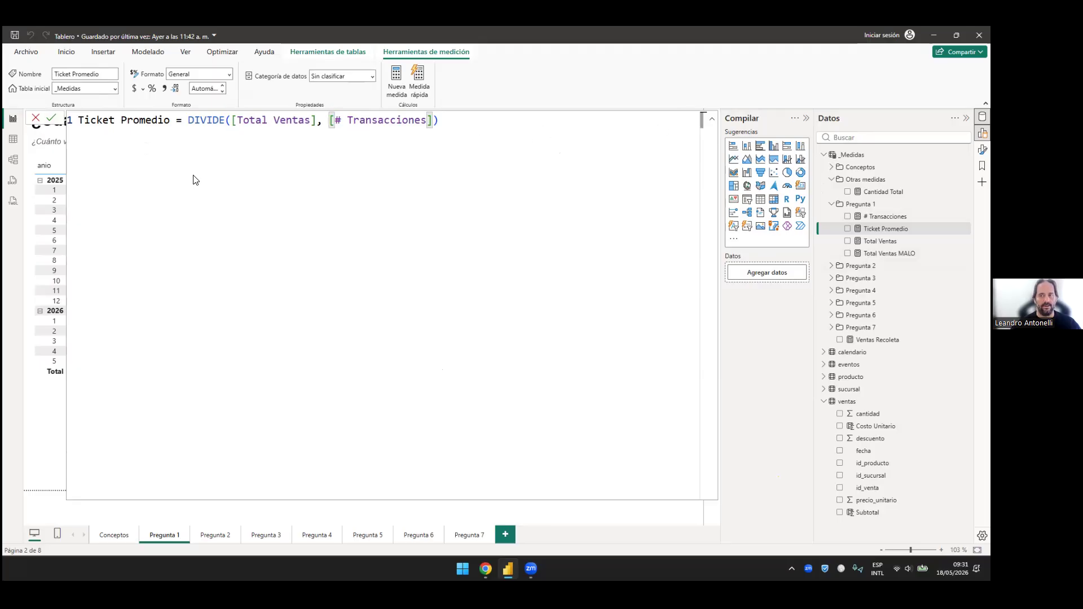
# Step: Apply the formula Ticket Promedio = DIVIDE([Total Ventas], [# Transacciones]) and return to the report page
pyautogui.click(51, 118)
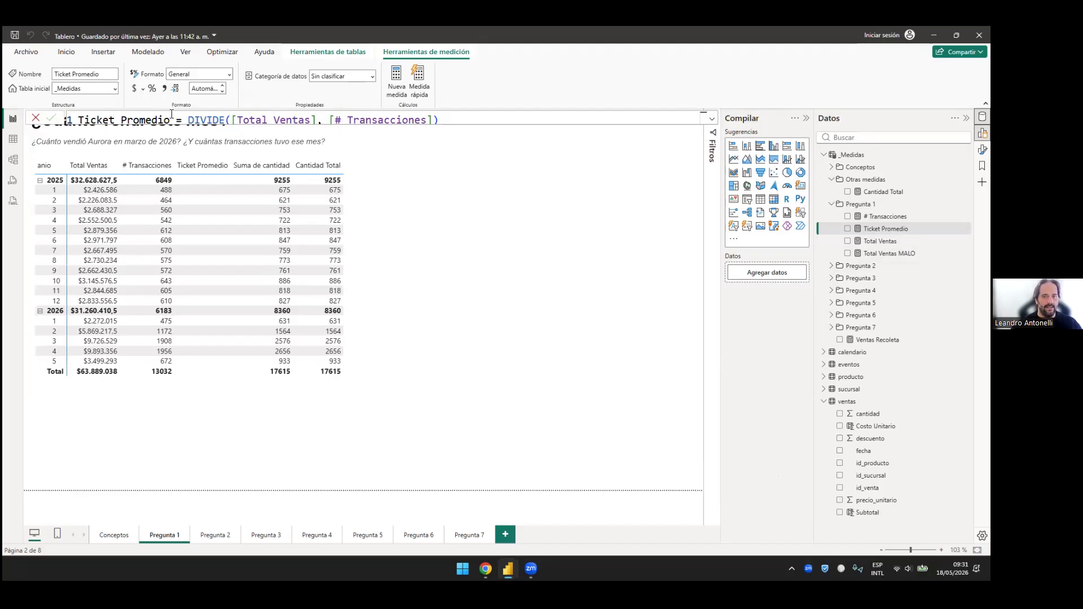
pyautogui.click(129, 167)
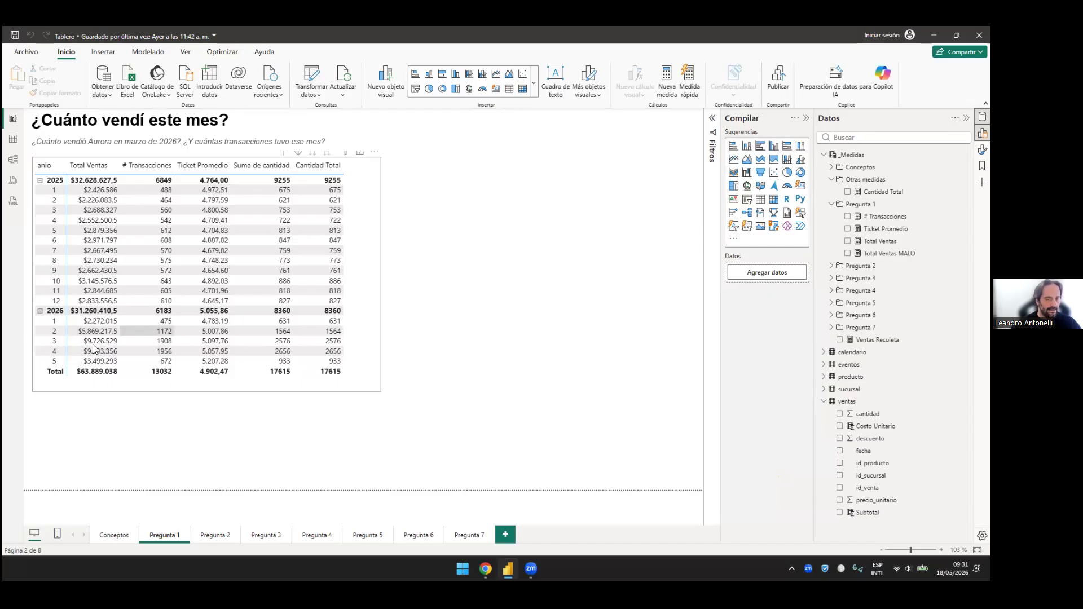
# Step: Highlight the Total Ventas value for month 2 of 2026 and examine the matrix's measures at a larger size
pyautogui.click(110, 333)
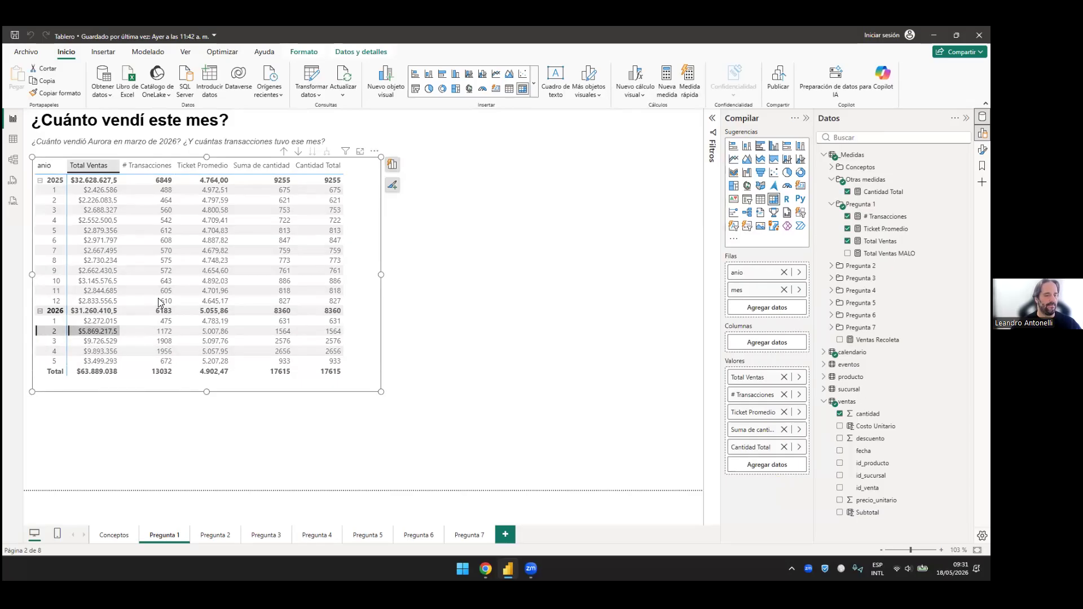
pyautogui.scroll(2, 120, 311)
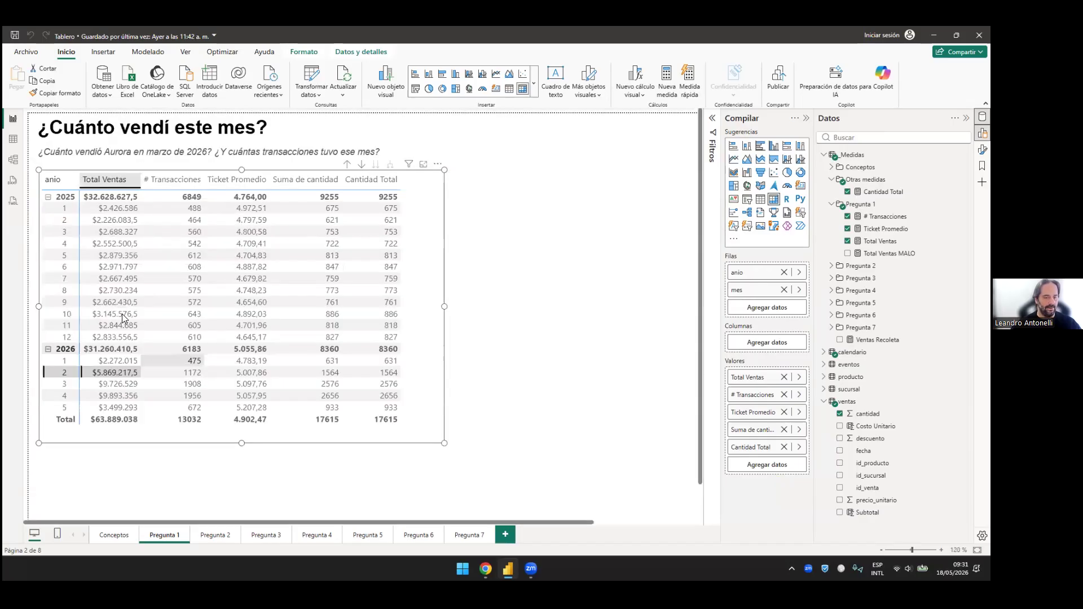
pyautogui.scroll(2, 122, 318)
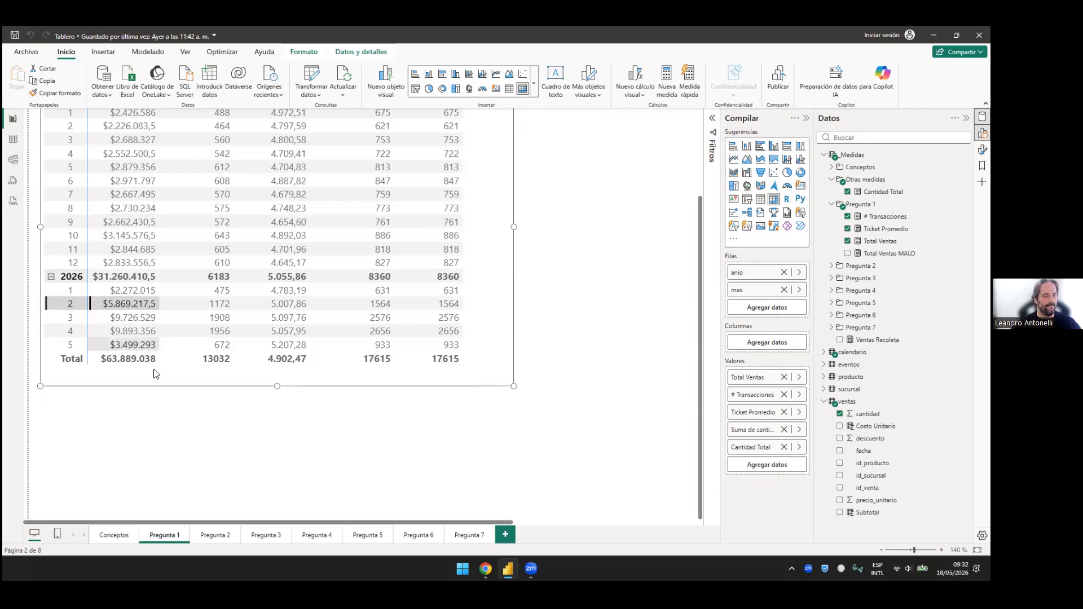
pyautogui.scroll(2, 151, 379)
pyautogui.scroll(-1, 262, 195)
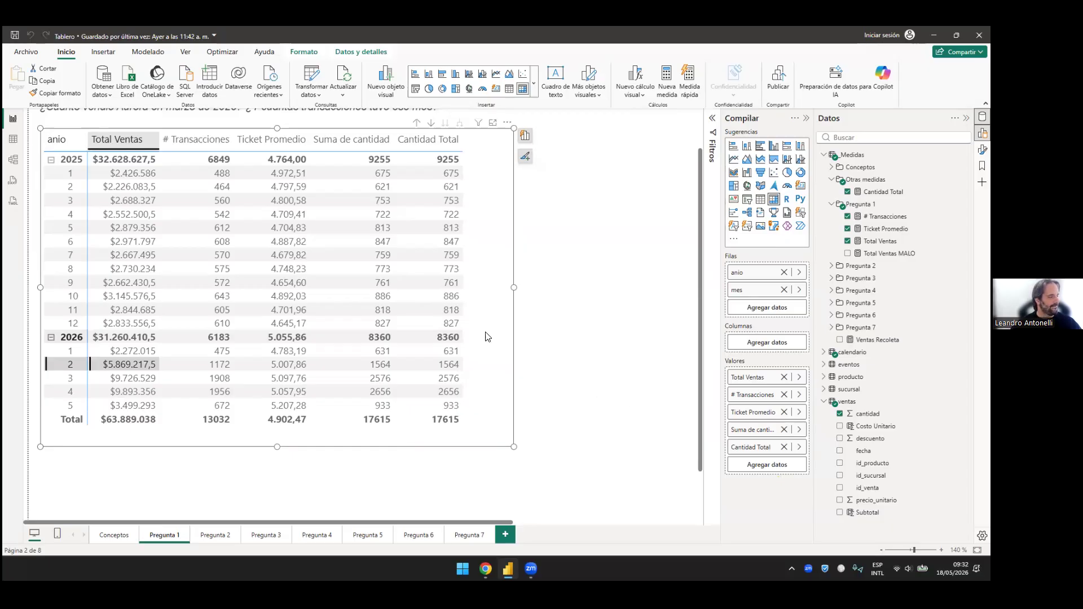
pyautogui.click(606, 316)
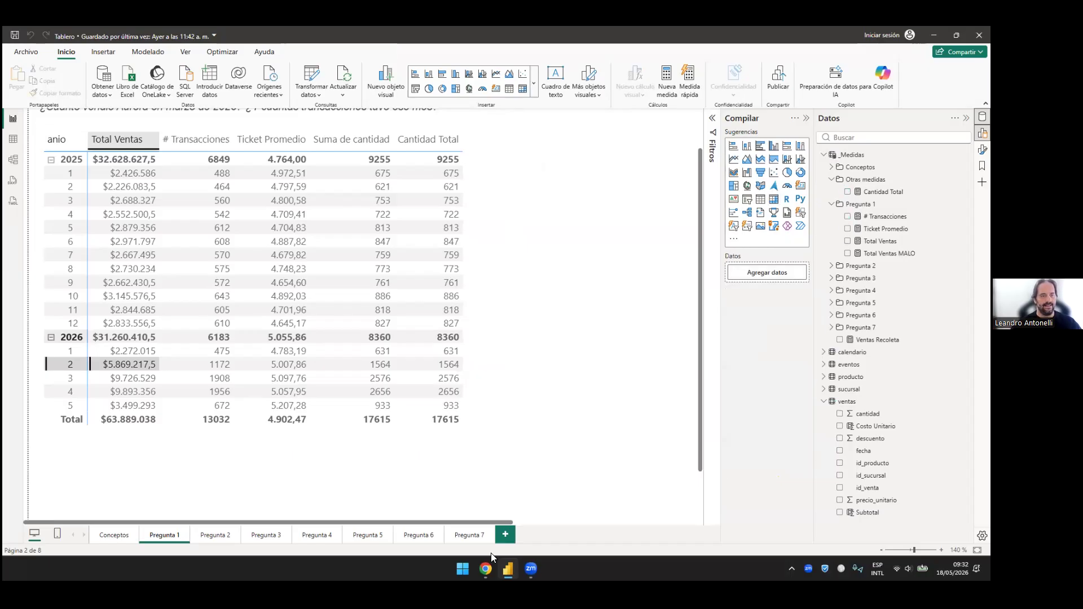
pyautogui.scroll(1, 652, 508)
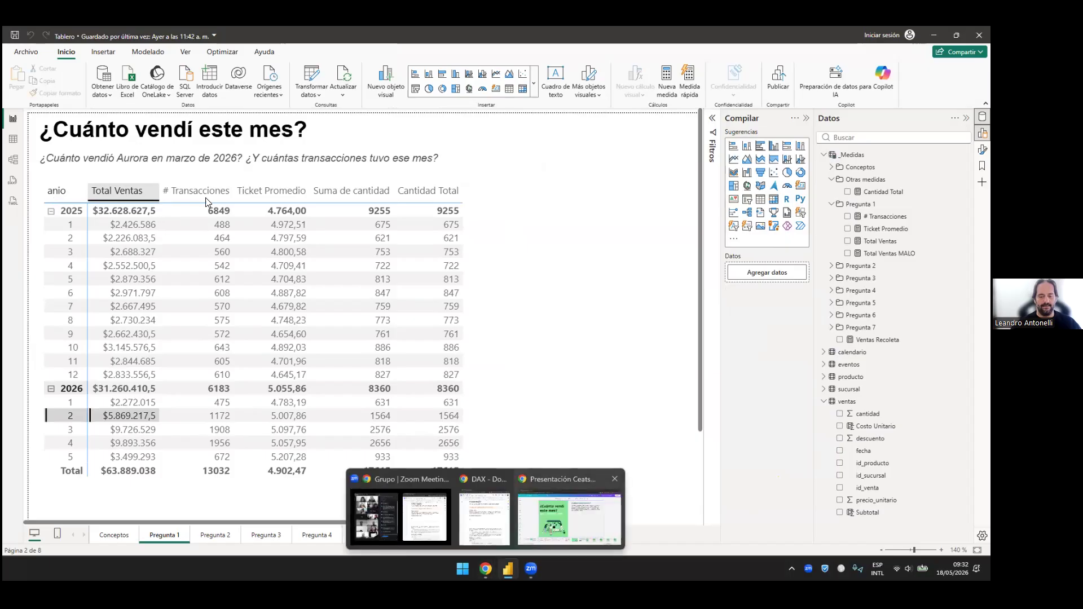
# Step: Switch to the Canva presentation to read the slide "¿Cuánto gané realmente con la Selva Negra?", then return to the Power BI report
pyautogui.click(569, 508)
pyautogui.scroll(-1, 495, 245)
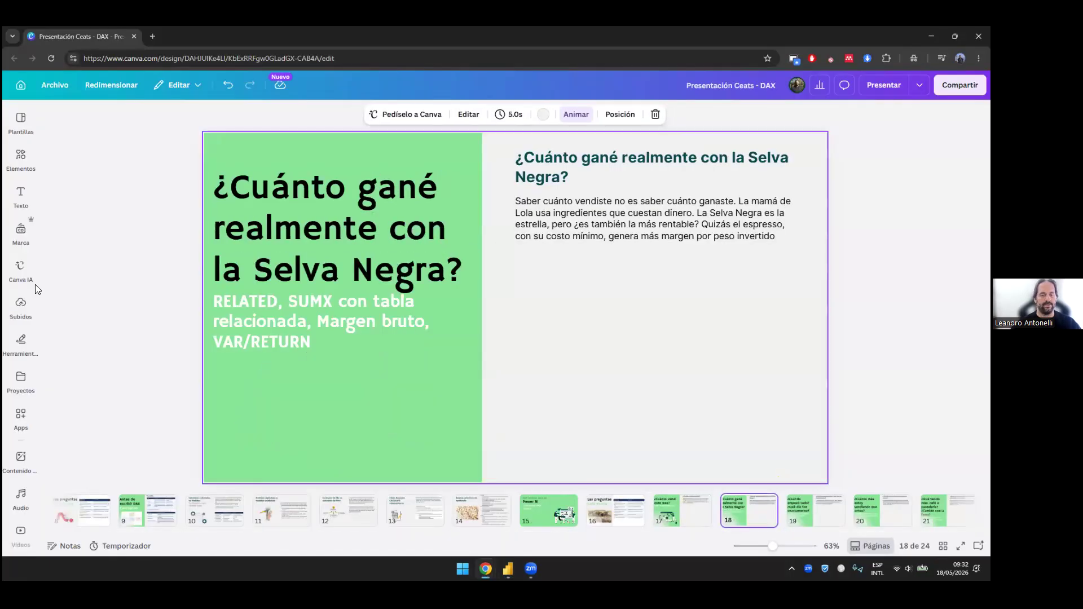
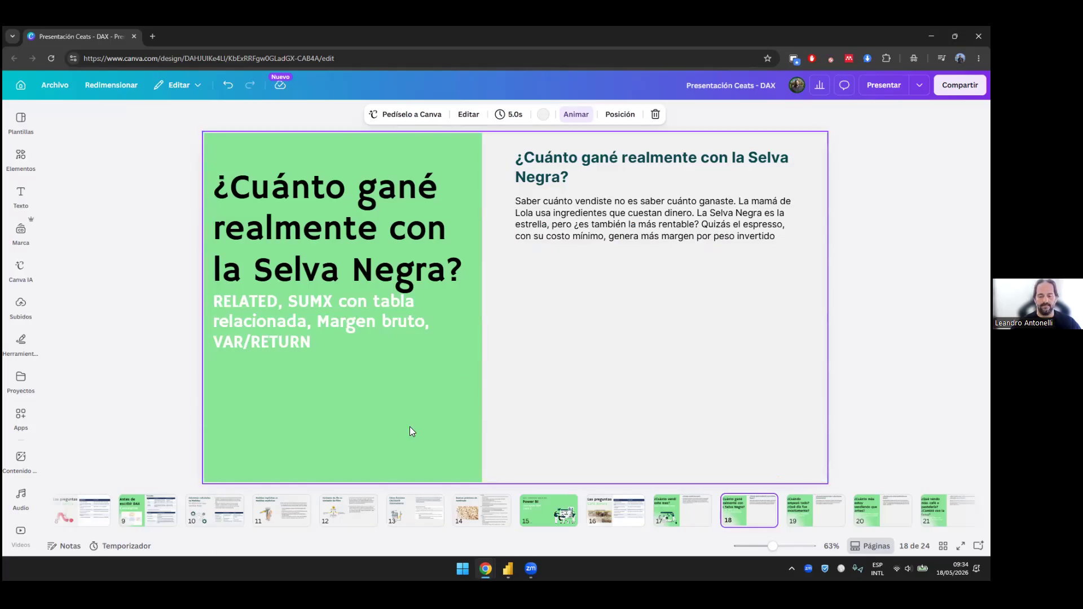
pyautogui.hotkey('alt', 'Tab')
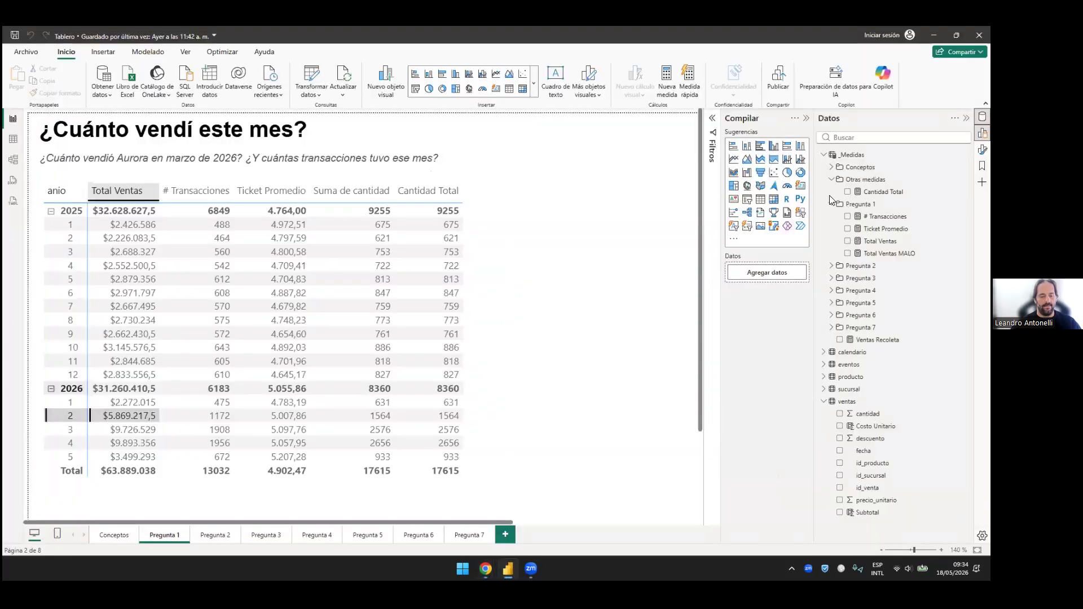
# Step: Show the Pregunta 2 report page, collapse the other measure folders and open the Costo Total measure's formula from the Pregunta 2 folder
pyautogui.click(216, 534)
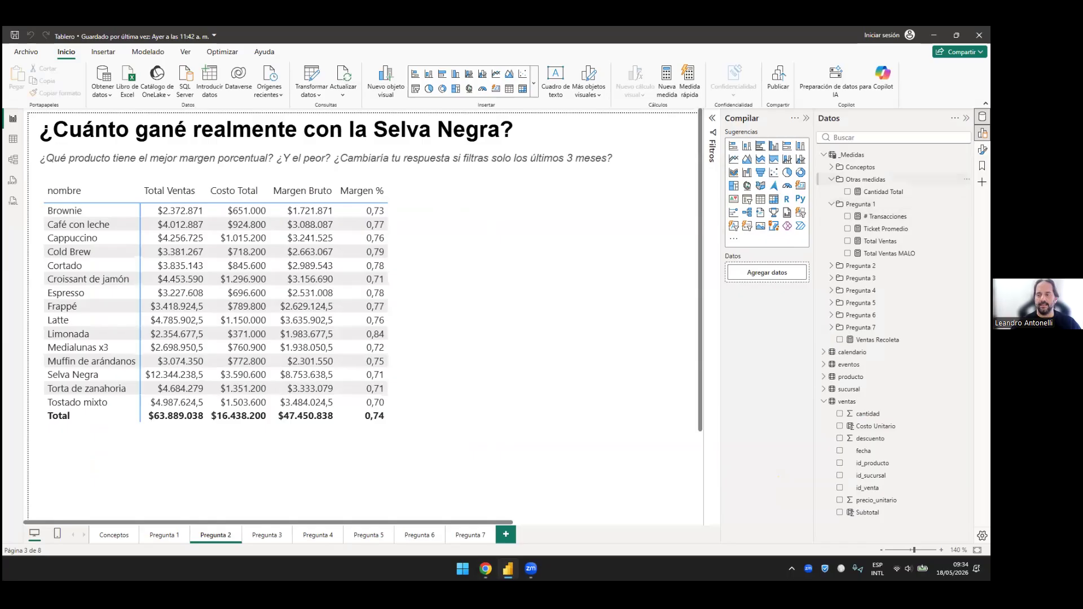
pyautogui.click(832, 180)
pyautogui.click(832, 192)
pyautogui.click(831, 204)
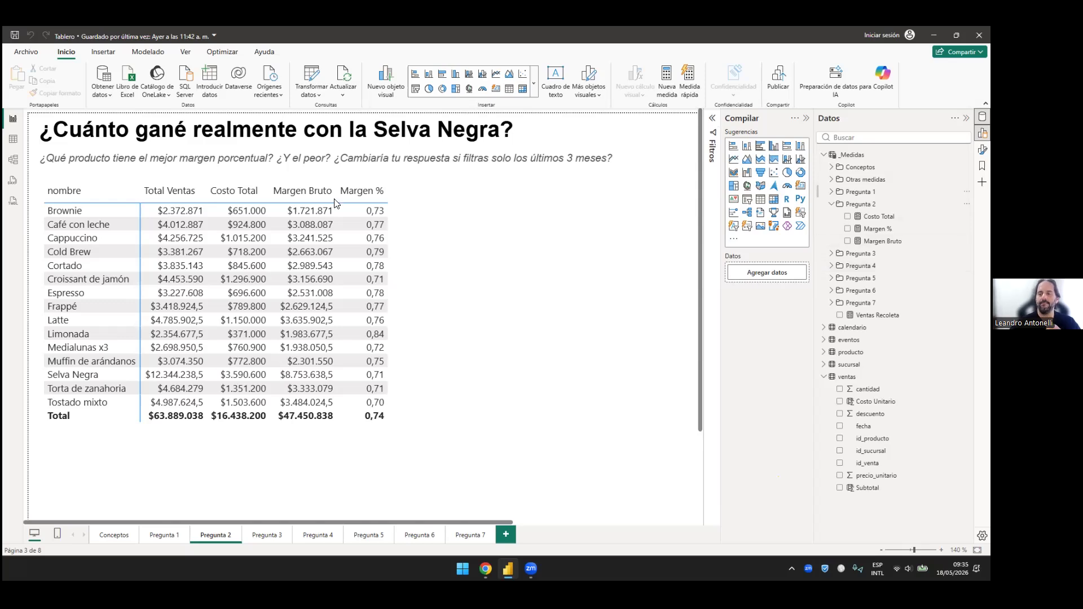
pyautogui.click(879, 216)
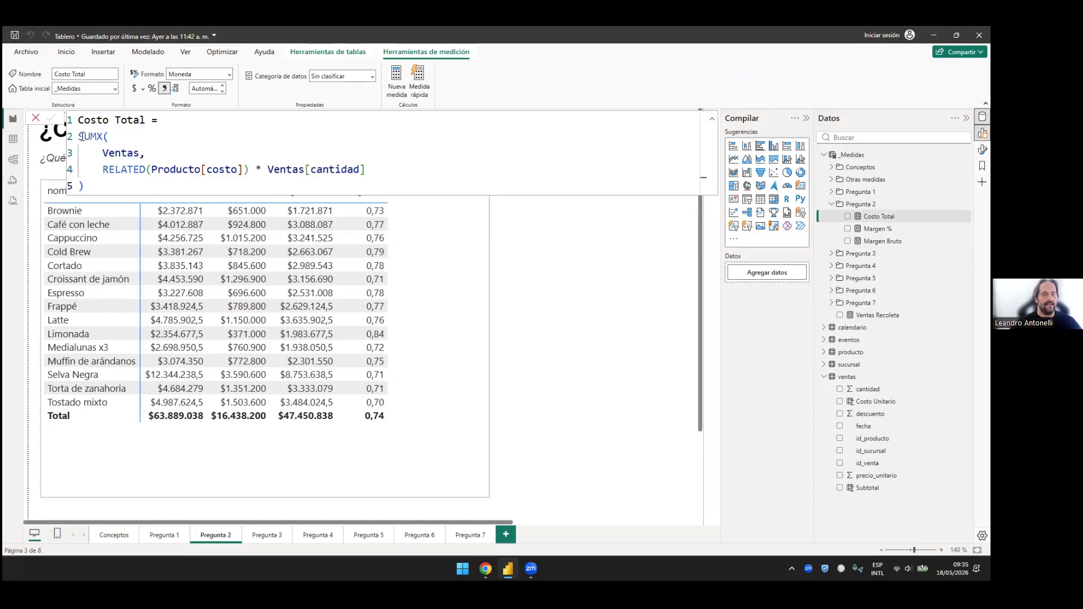
# Step: Examine the SUMX function, its Ventas table argument and the Ventas[cantidad] factor in the Costo Total formula
pyautogui.moveTo(103, 137); pyautogui.dragTo(79, 137)
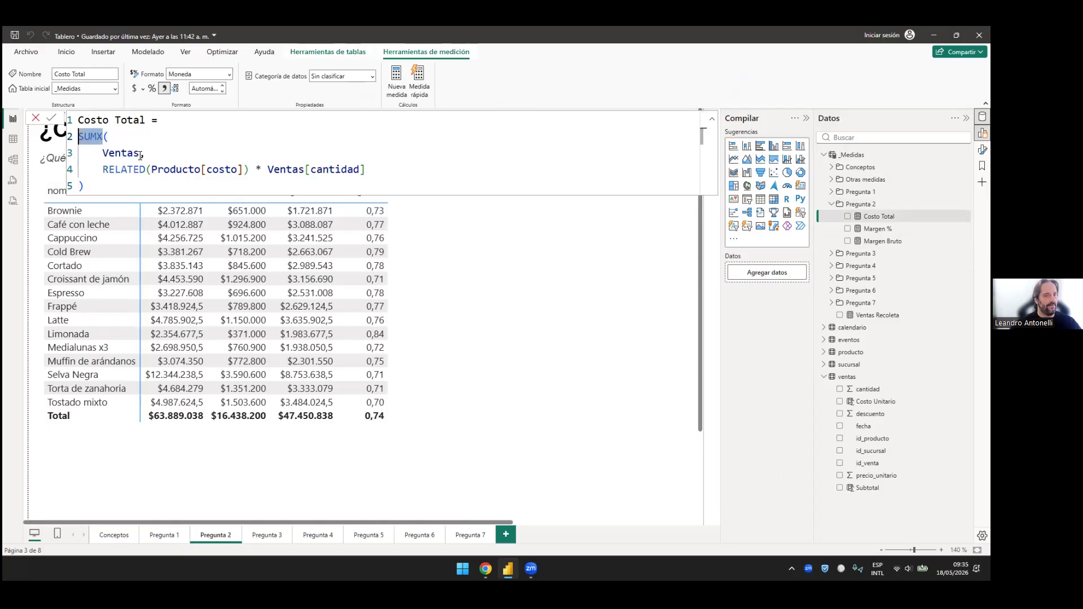
pyautogui.press('End')
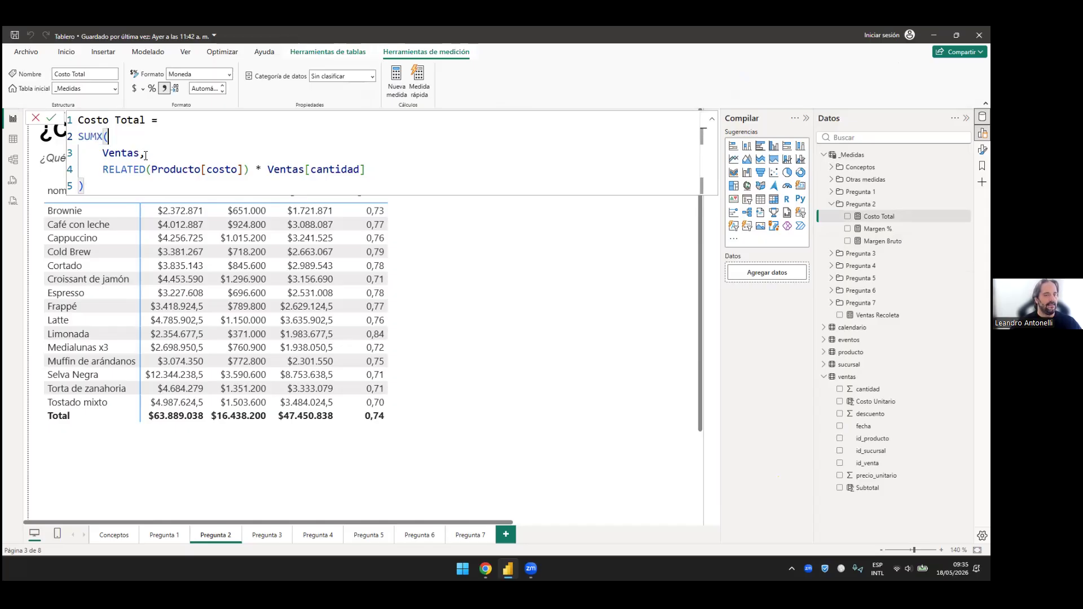
pyautogui.hotkey('ctrl', 'shift', 'Right')
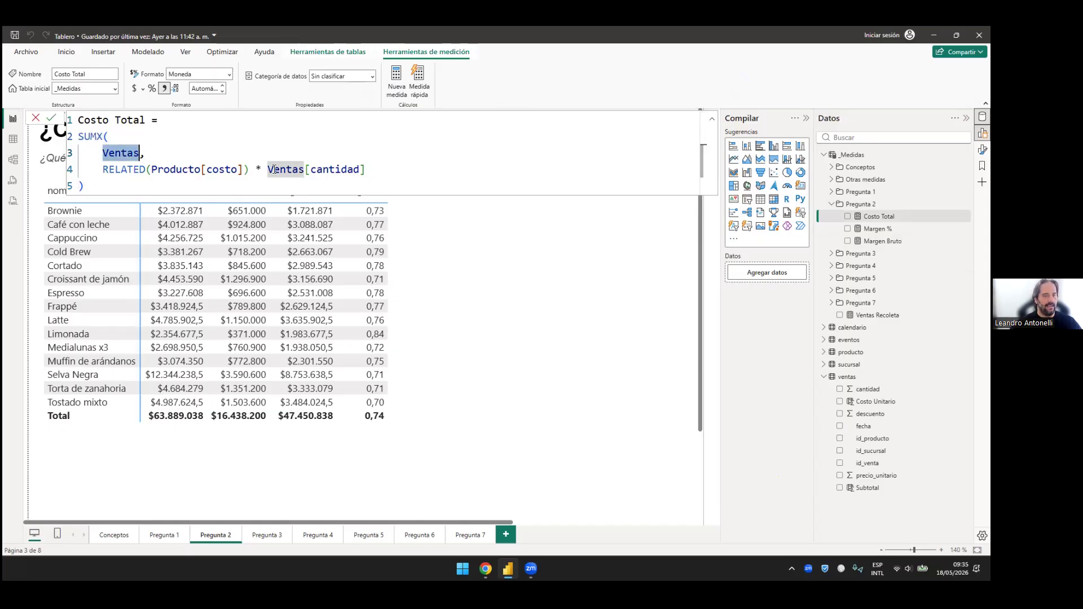
pyautogui.hotkey('shift', 'Right')
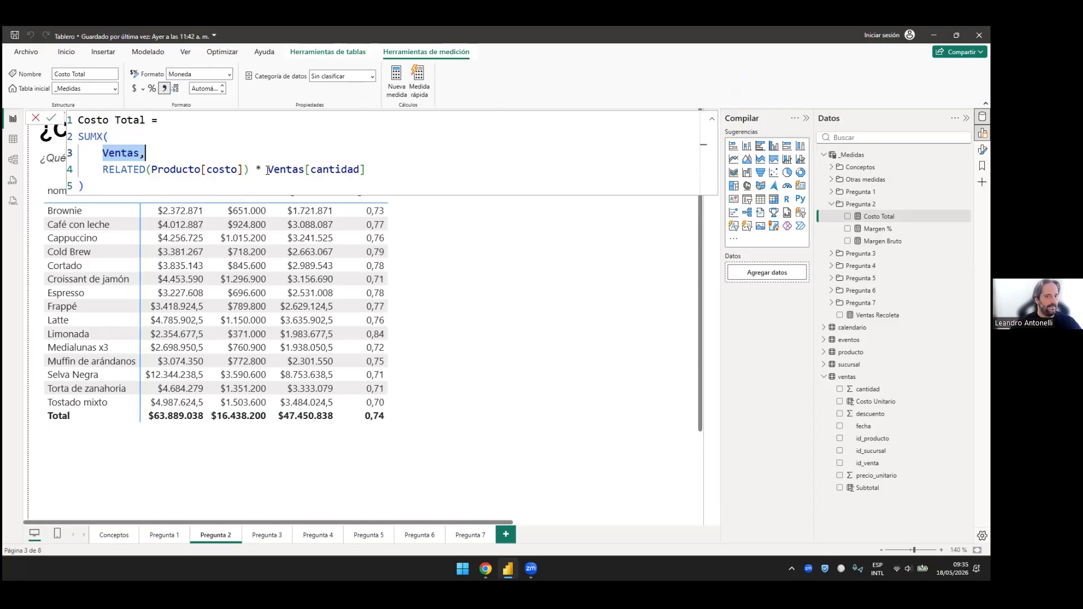
pyautogui.moveTo(365, 171); pyautogui.dragTo(267, 170)
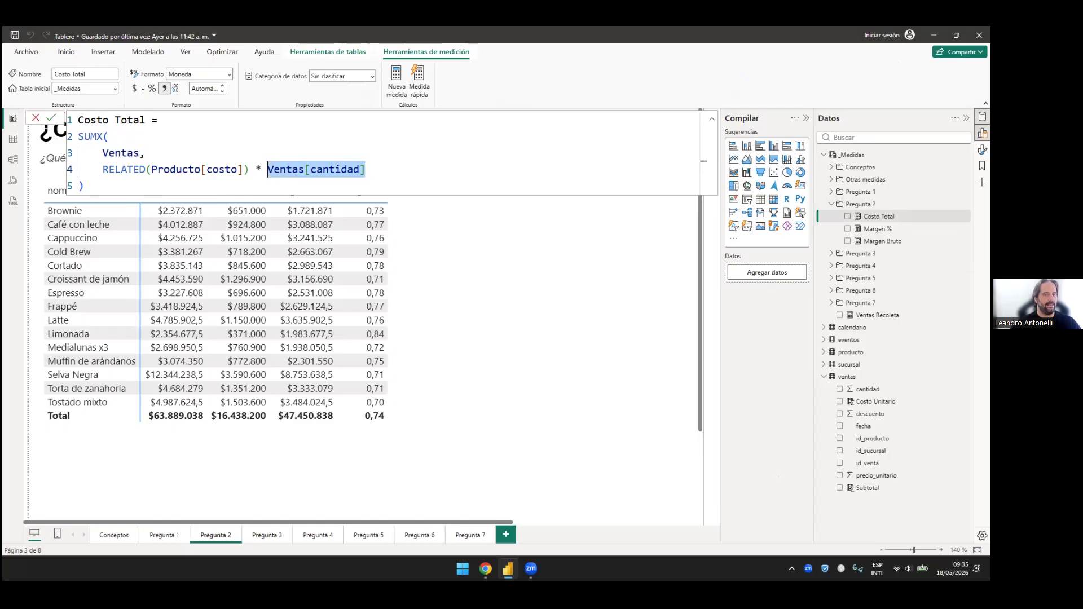
pyautogui.press('Right')
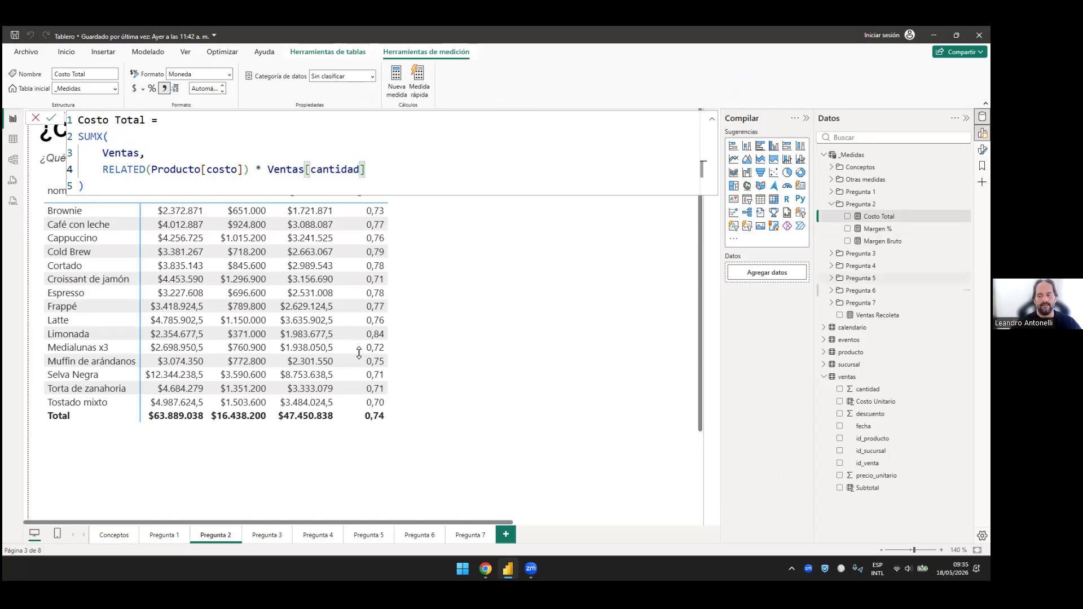
# Step: In the data model diagram, reposition the calendario, ventas and producto tables and display the Costo Unitario column's formula
pyautogui.click(13, 160)
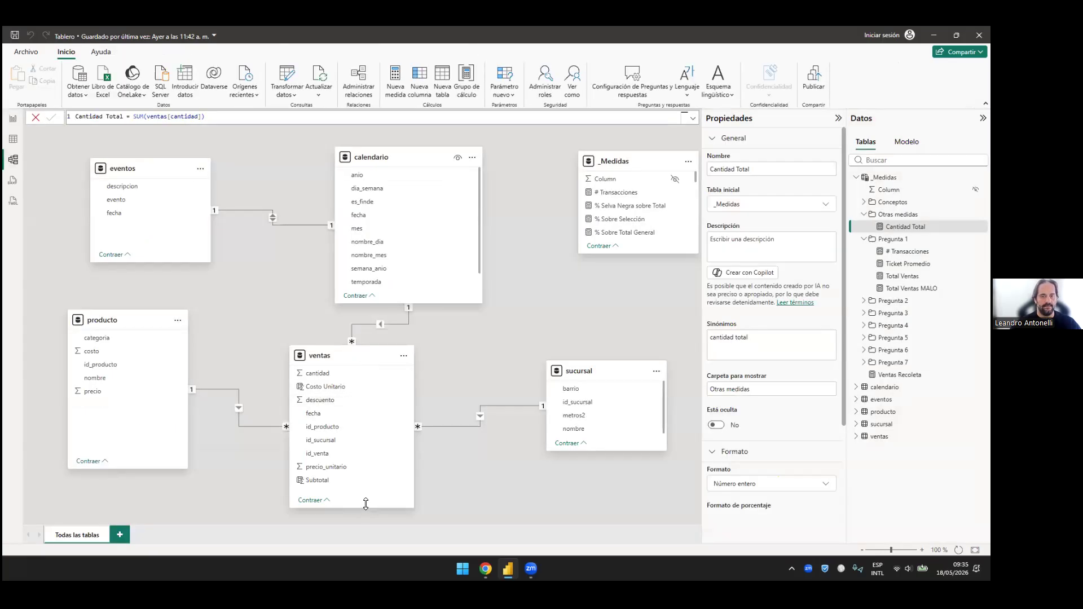
pyautogui.moveTo(394, 158); pyautogui.dragTo(368, 158)
pyautogui.moveTo(338, 383); pyautogui.dragTo(355, 380)
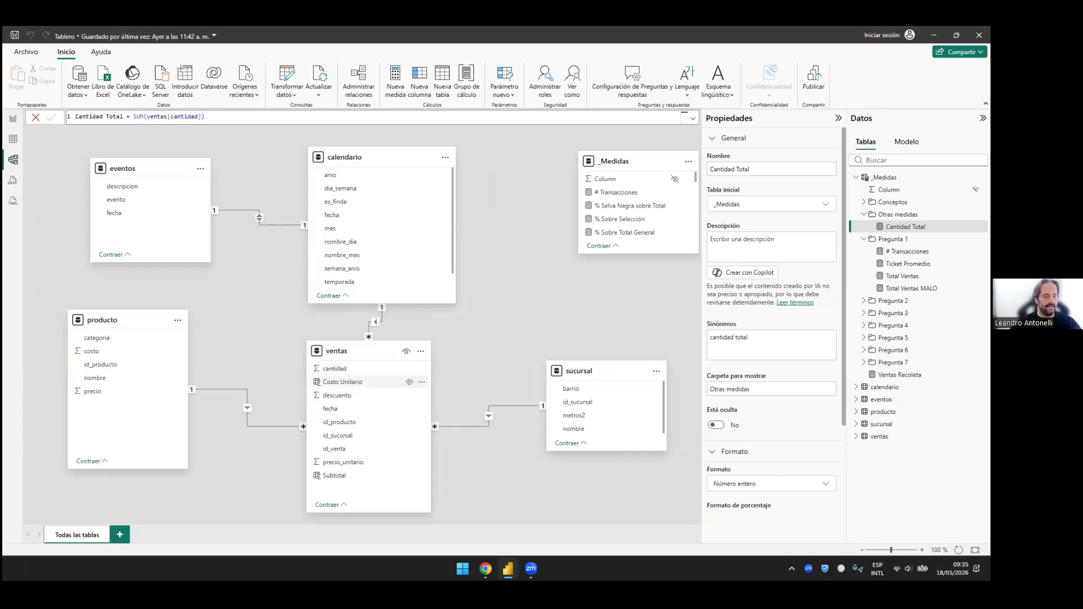
pyautogui.click(387, 382)
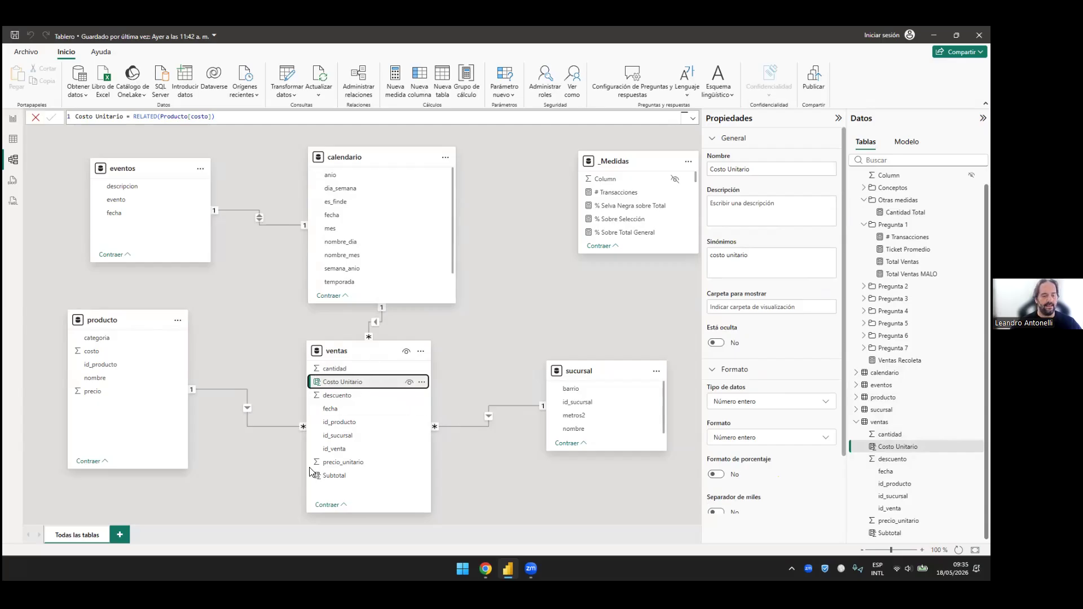
pyautogui.moveTo(101, 351); pyautogui.dragTo(127, 350)
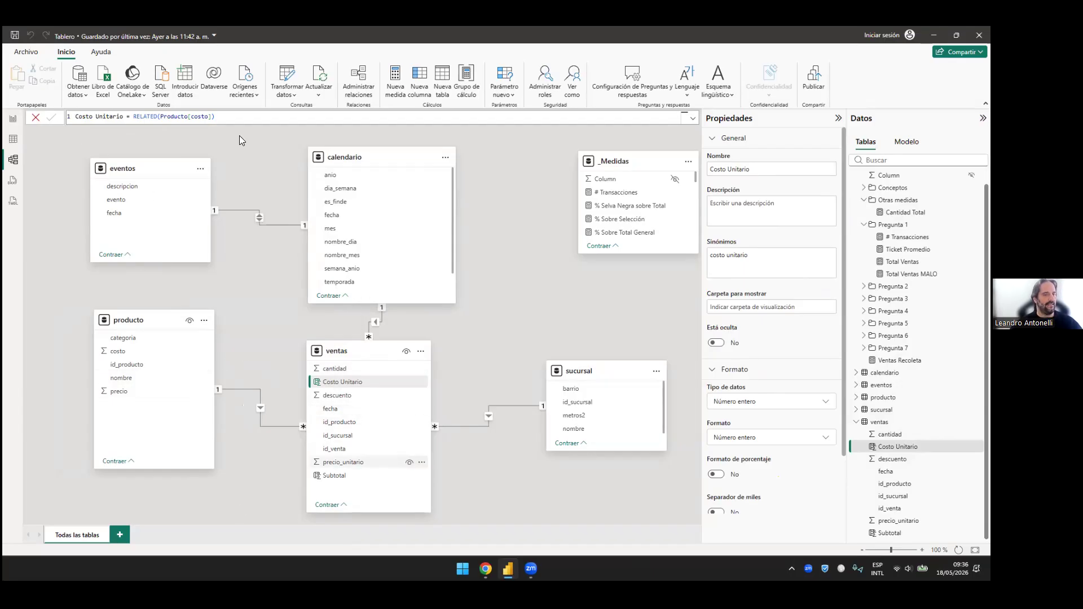
# Step: Return to the Costo Total formula in the report, try SUM in place of SUMX and undo the change
pyautogui.click(13, 139)
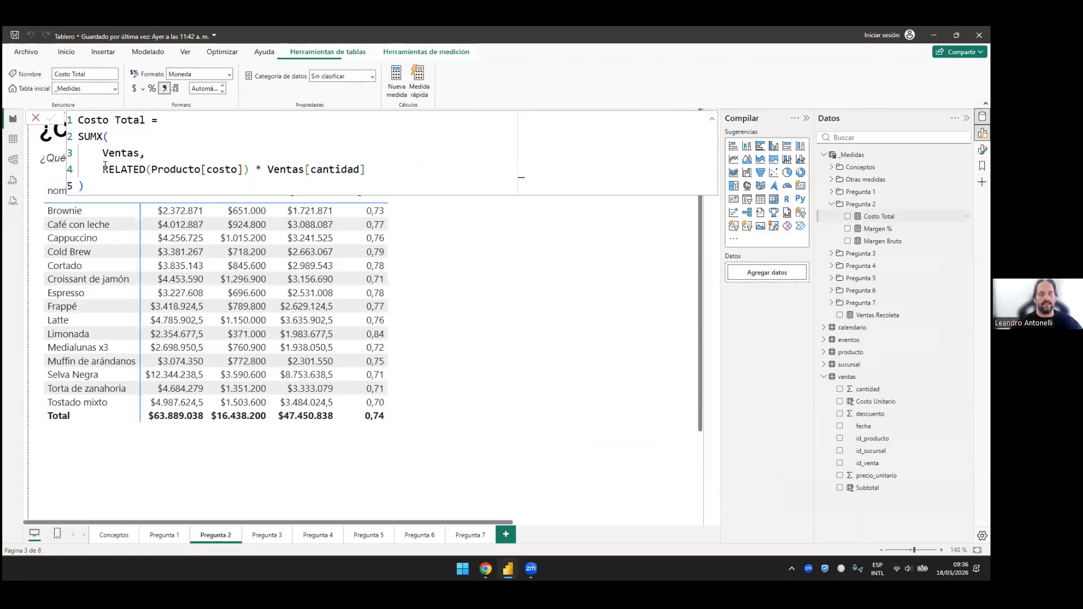
pyautogui.moveTo(249, 169); pyautogui.dragTo(103, 169)
pyautogui.click(103, 136)
pyautogui.press('BackSpace')
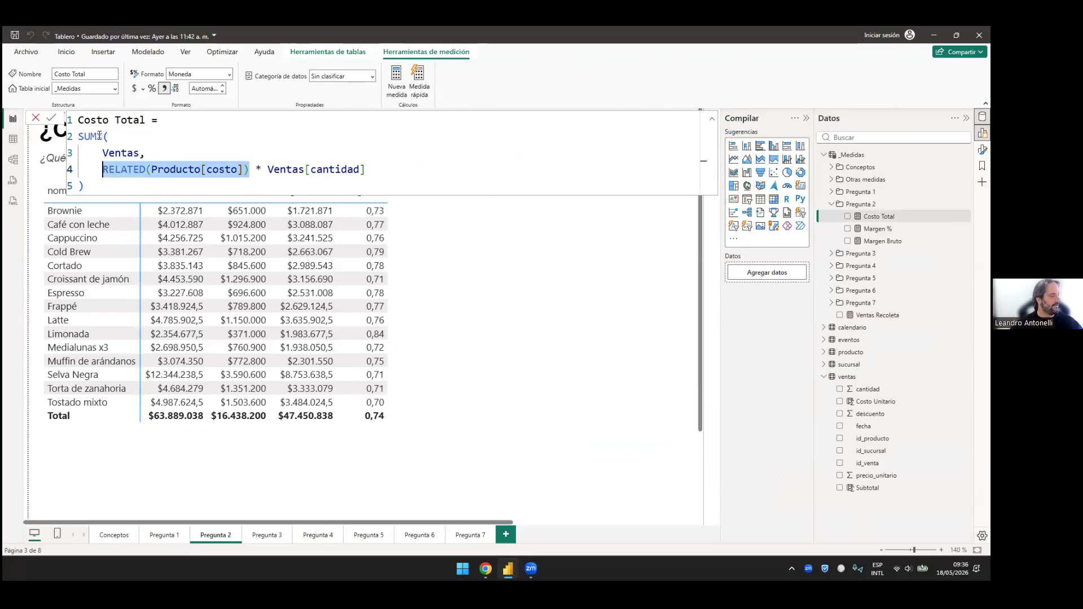
pyautogui.hotkey('ctrl', 'z')
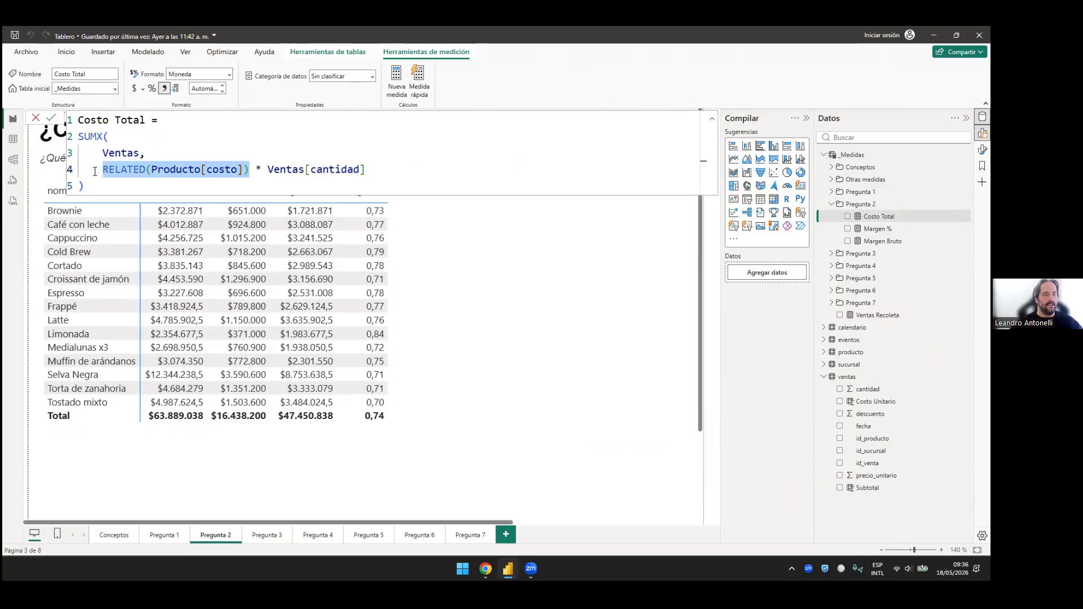
# Step: Examine the Ventas table argument together with the RELATED(Producto[costo]) term in Costo Total
pyautogui.moveTo(103, 154); pyautogui.dragTo(255, 169)
pyautogui.hotkey('shift', 'Left')
pyautogui.click(133, 169)
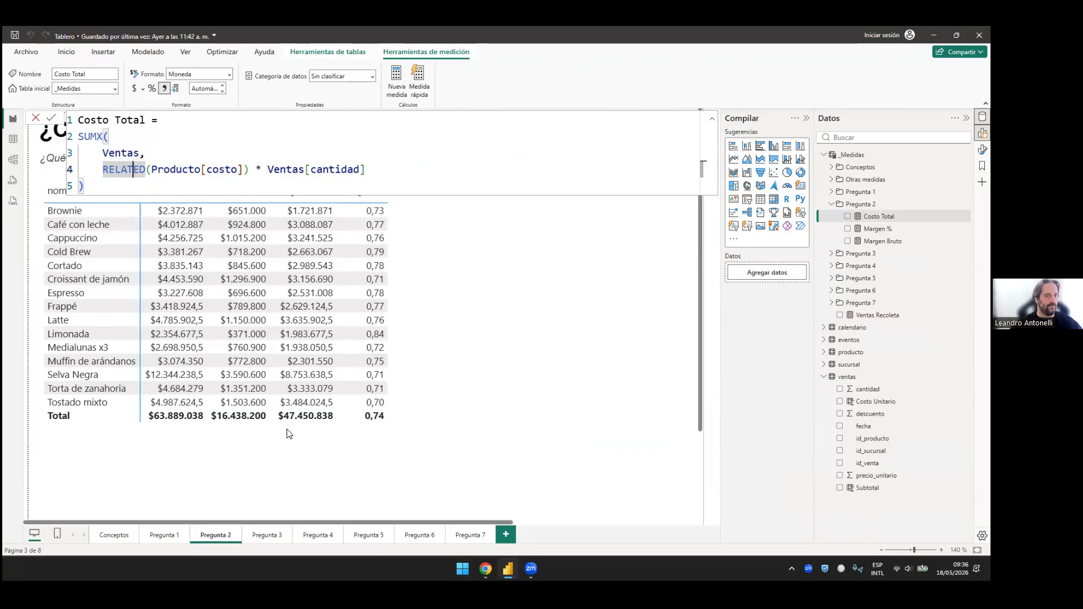
# Step: Inspect the id_producto field in ventas and its relationship with the producto table in the data model diagram
pyautogui.click(13, 159)
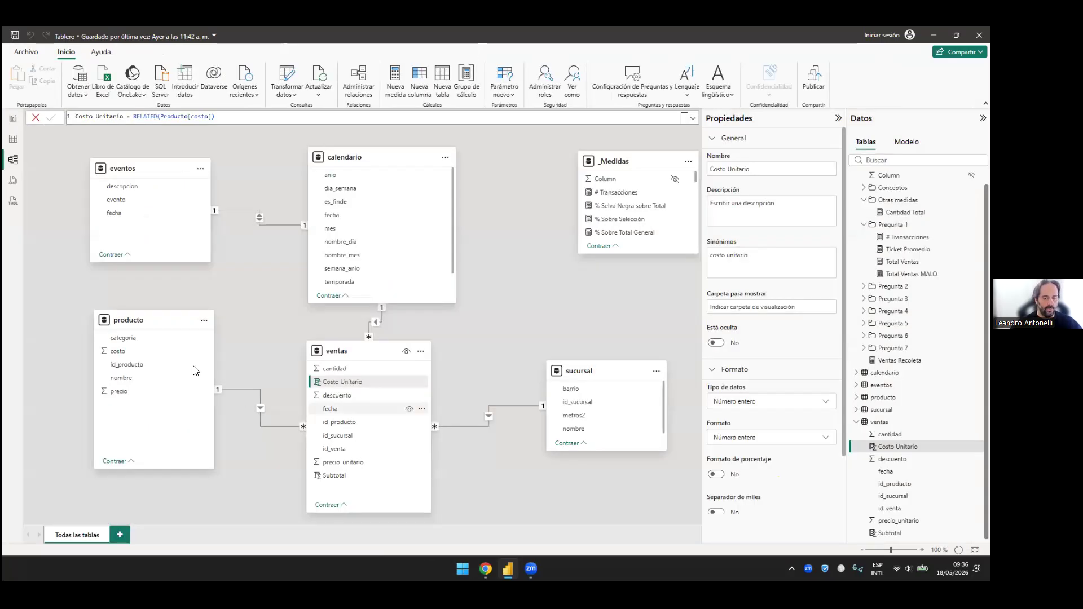
pyautogui.click(341, 422)
pyautogui.click(260, 416)
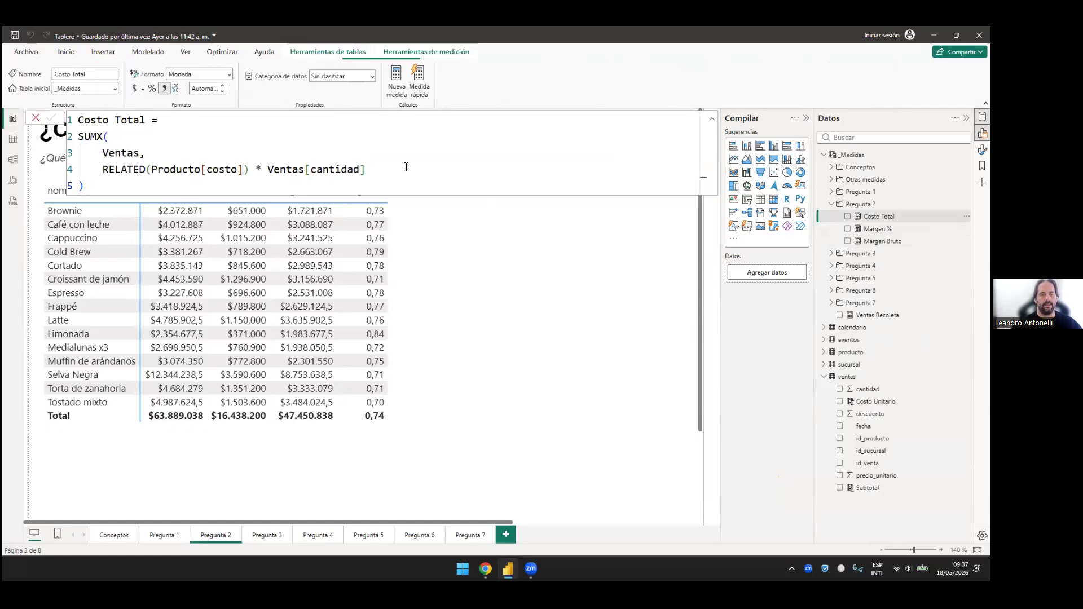
# Step: Go back to the Costo Total formula in the report and highlight its RELATED(Producto[costo]) term
pyautogui.hotkey('ctrl', 'shift', 'Left')
pyautogui.hotkey('ctrl', 'shift', 'Left')
pyautogui.hotkey('ctrl', 'shift', 'Left')
pyautogui.hotkey('ctrl', 'shift', 'Left')
pyautogui.hotkey('ctrl', 'shift', 'Left')
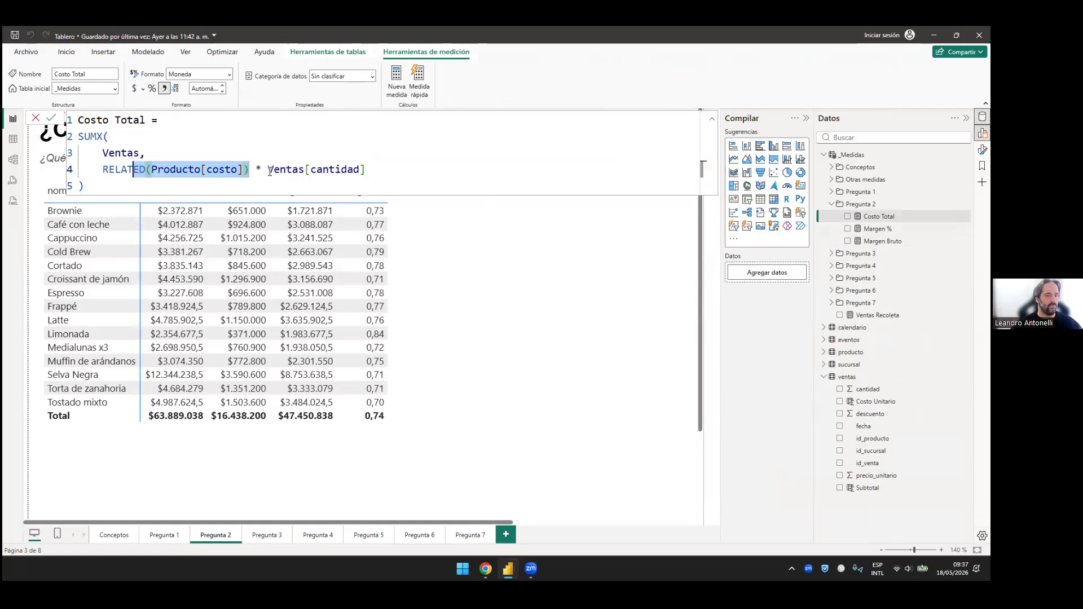
pyautogui.press('End')
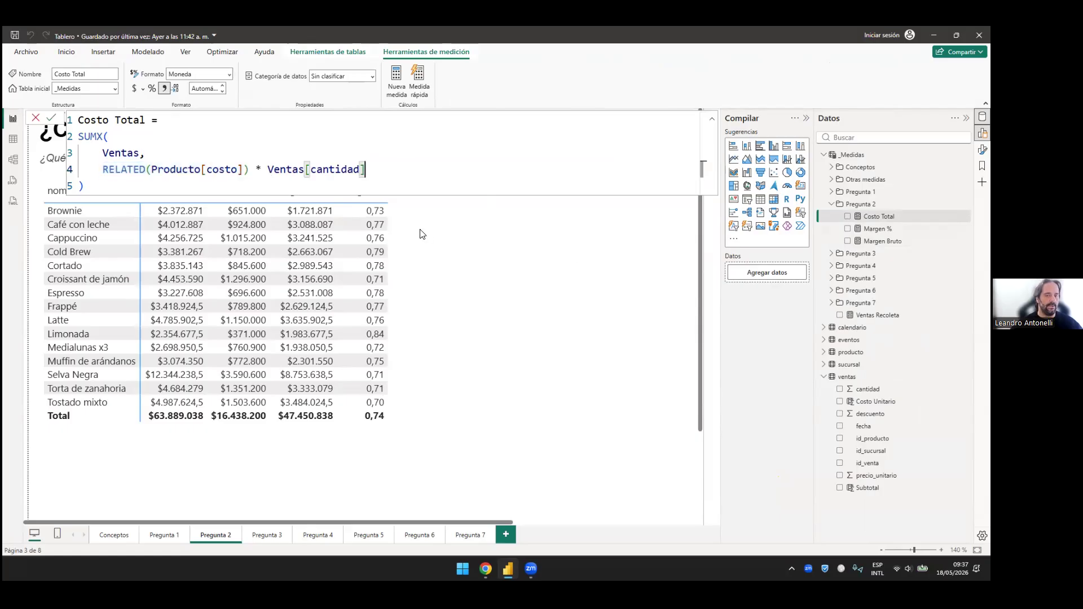
# Step: Replace the quantity factor in Costo Total with the suggested column ventas[cantidad]
pyautogui.hotkey('ctrl', 'shift', 'Left')
pyautogui.hotkey('ctrl', 'shift', 'Left')
pyautogui.hotkey('ctrl', 'shift', 'Left')
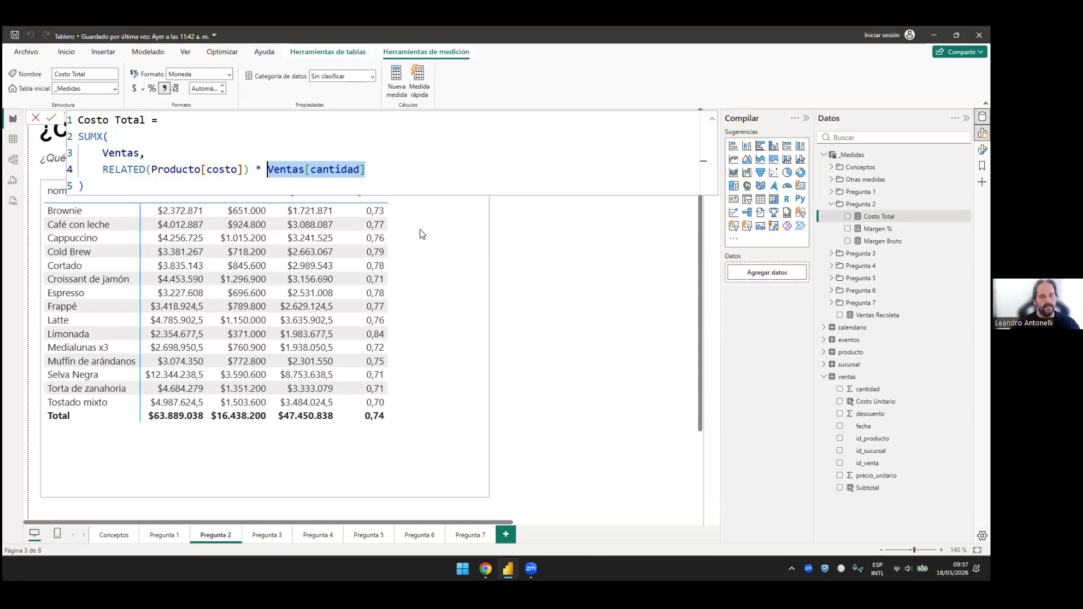
pyautogui.write('cant')
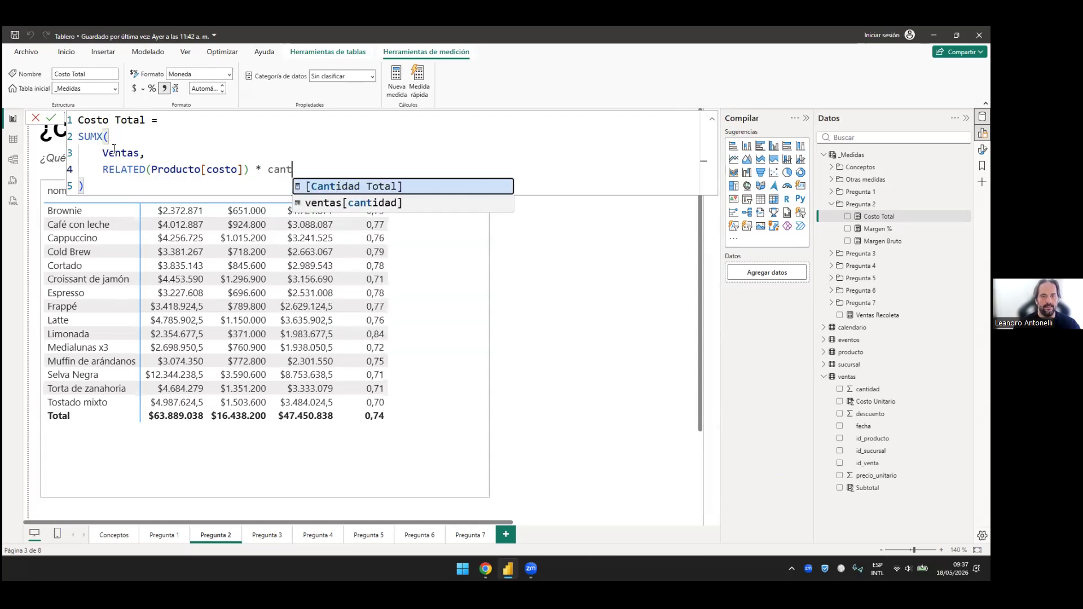
pyautogui.click(326, 202)
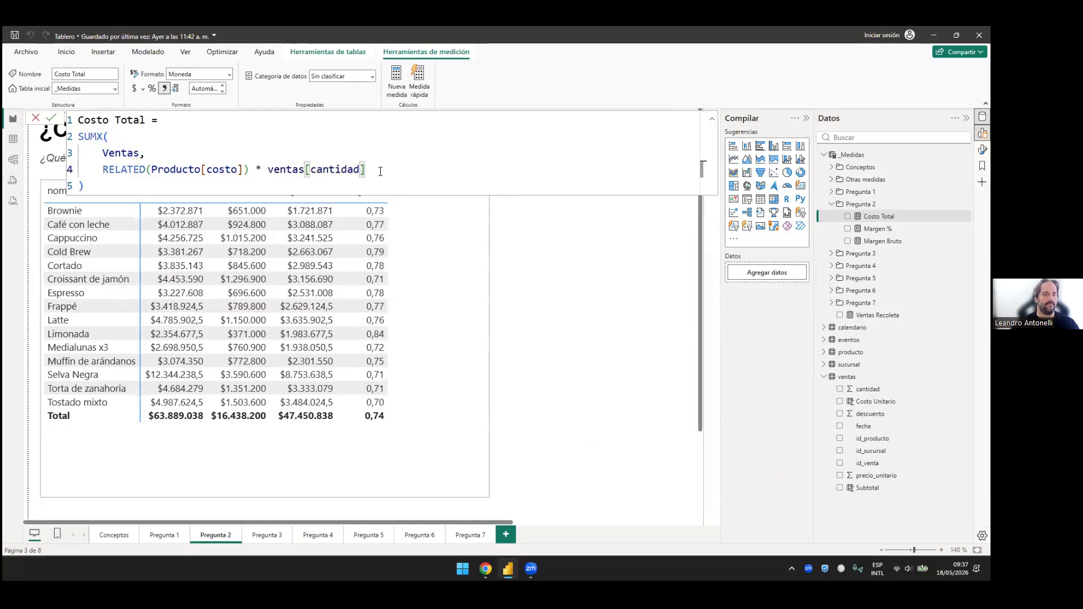
# Step: Try applying Costo Total with plain cantidad, without its table name, in place of ventas[cantidad]
pyautogui.doubleClick(114, 152)
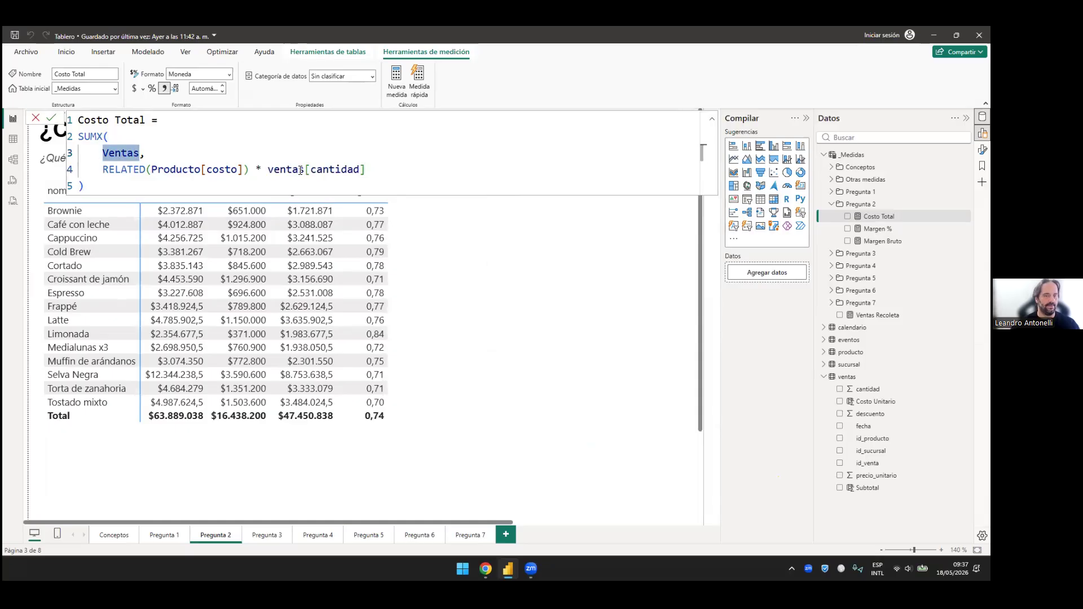
pyautogui.moveTo(365, 170); pyautogui.dragTo(268, 171)
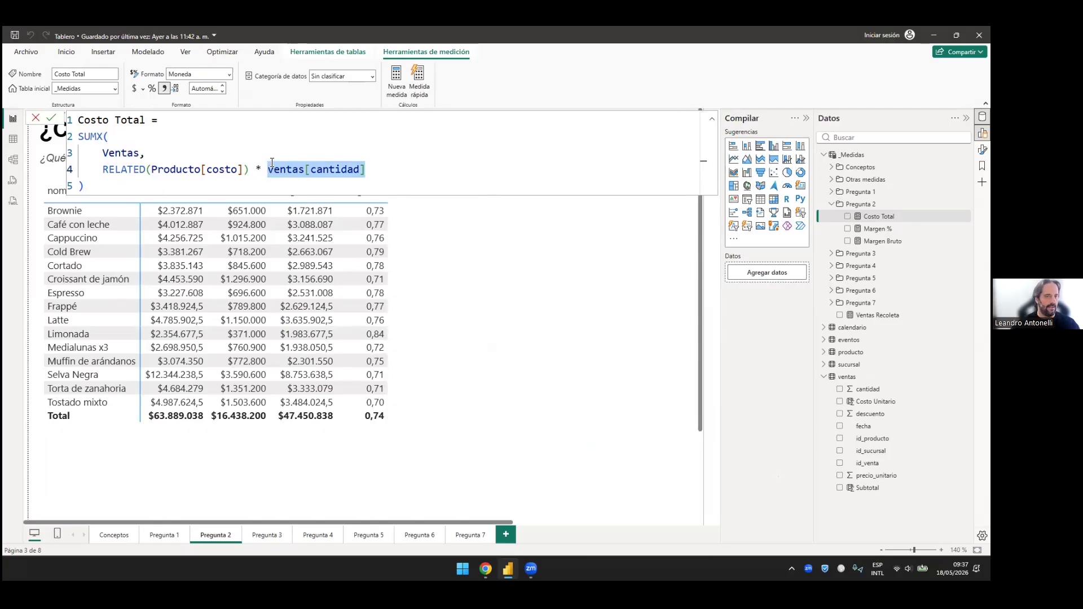
pyautogui.press('Right')
pyautogui.hotkey('shift', 'Left')
pyautogui.hotkey('shift', 'Left')
pyautogui.hotkey('shift', 'Left')
pyautogui.hotkey('shift', 'Left')
pyautogui.hotkey('shift', 'Left')
pyautogui.hotkey('shift', 'Left')
pyautogui.hotkey('shift', 'Left')
pyautogui.hotkey('shift', 'Left')
pyautogui.hotkey('shift', 'Left')
pyautogui.hotkey('shift', 'Left')
pyautogui.hotkey('shift', 'Left')
pyautogui.hotkey('shift', 'Left')
pyautogui.hotkey('shift', 'Left')
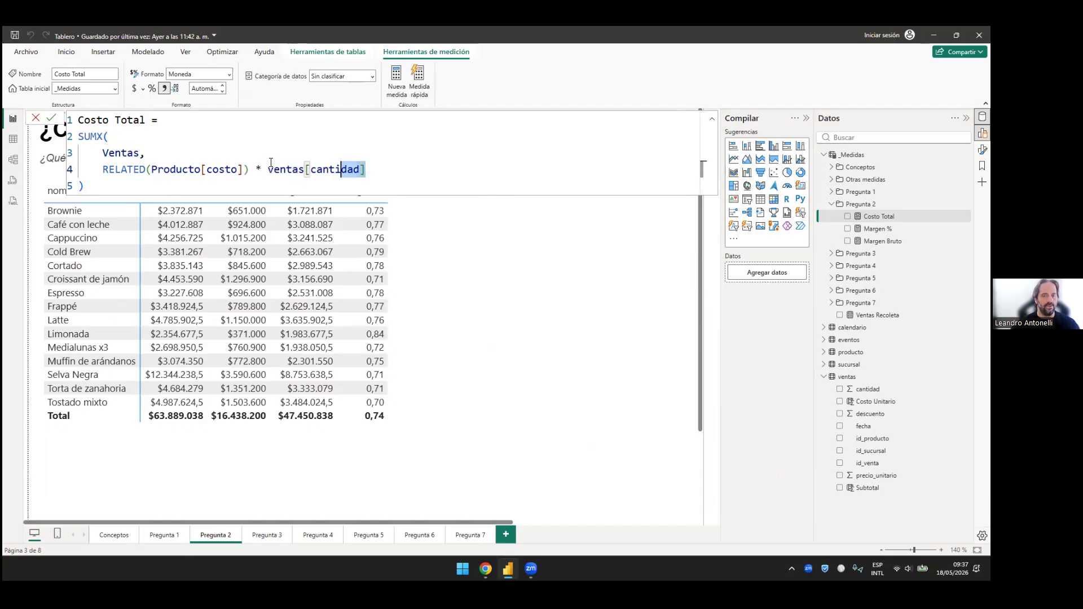
pyautogui.hotkey('shift', 'Left')
pyautogui.hotkey('shift', 'Left')
pyautogui.hotkey('shift', 'Left')
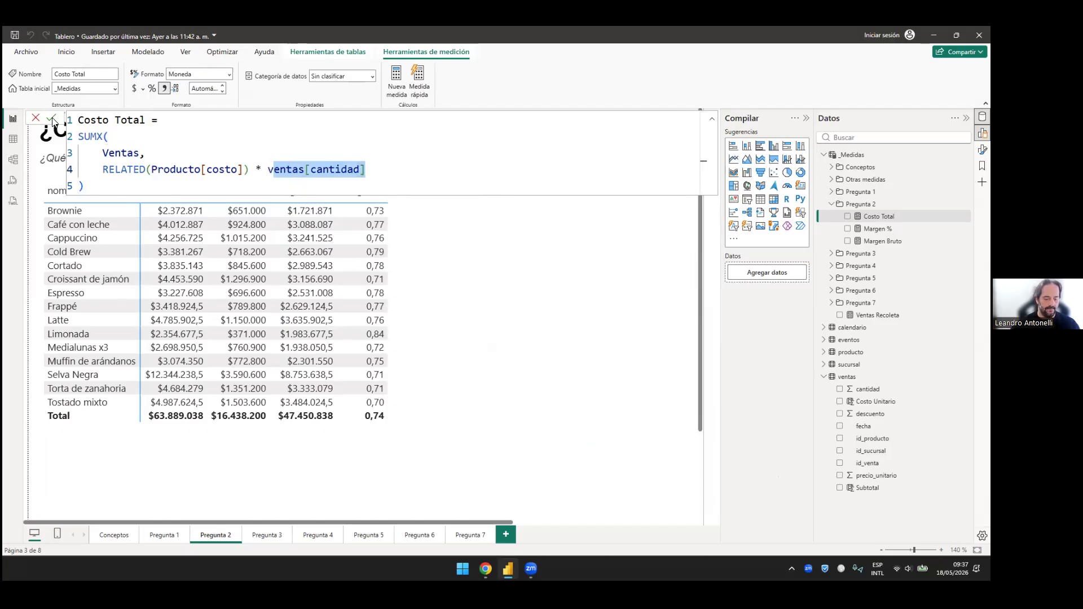
pyautogui.write('cantidad')
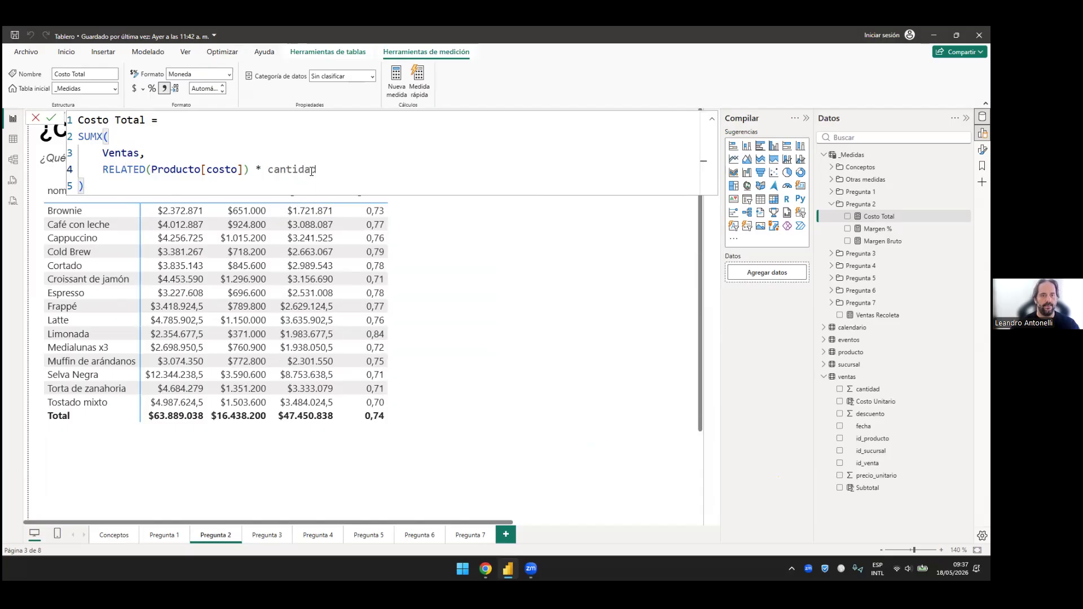
pyautogui.press('Return')
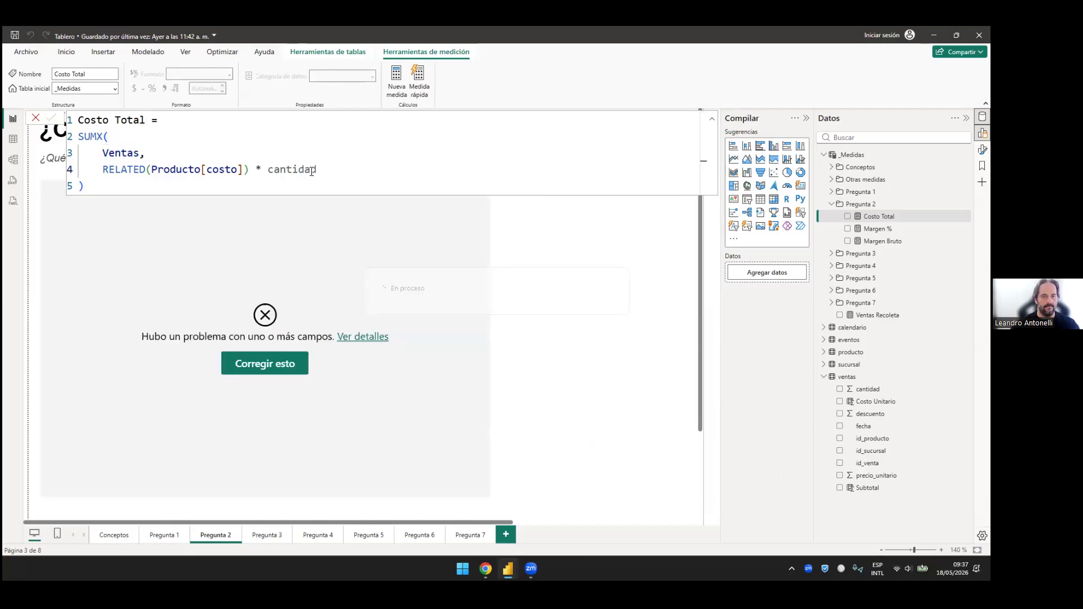
# Step: Change cantidad back to the fully qualified column ventas[cantidad] and apply the Costo Total formula
pyautogui.doubleClick(311, 169)
pyautogui.write('ve')
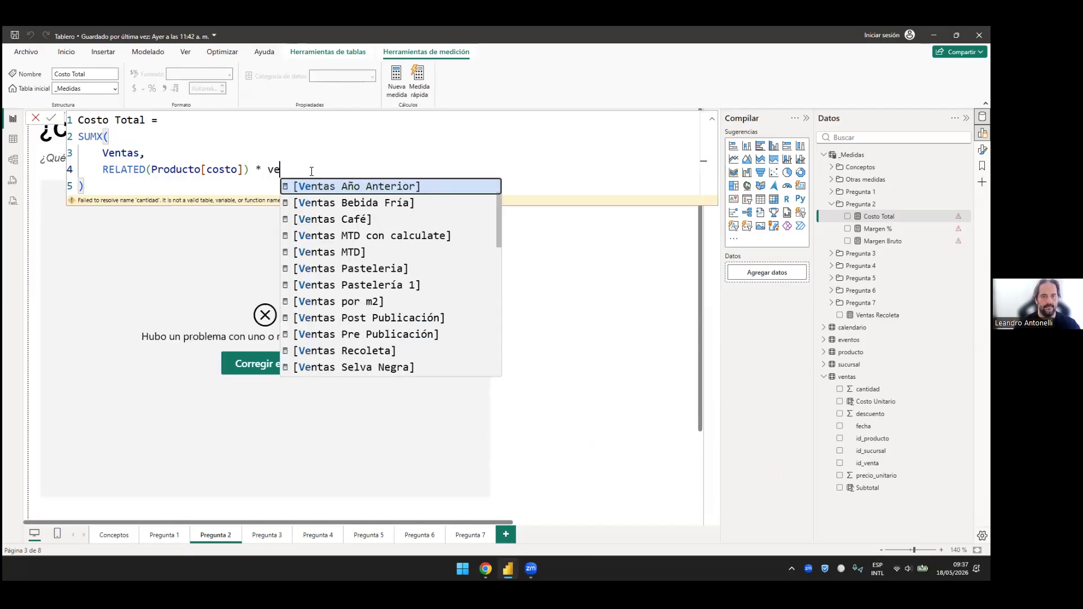
pyautogui.write('ntas[')
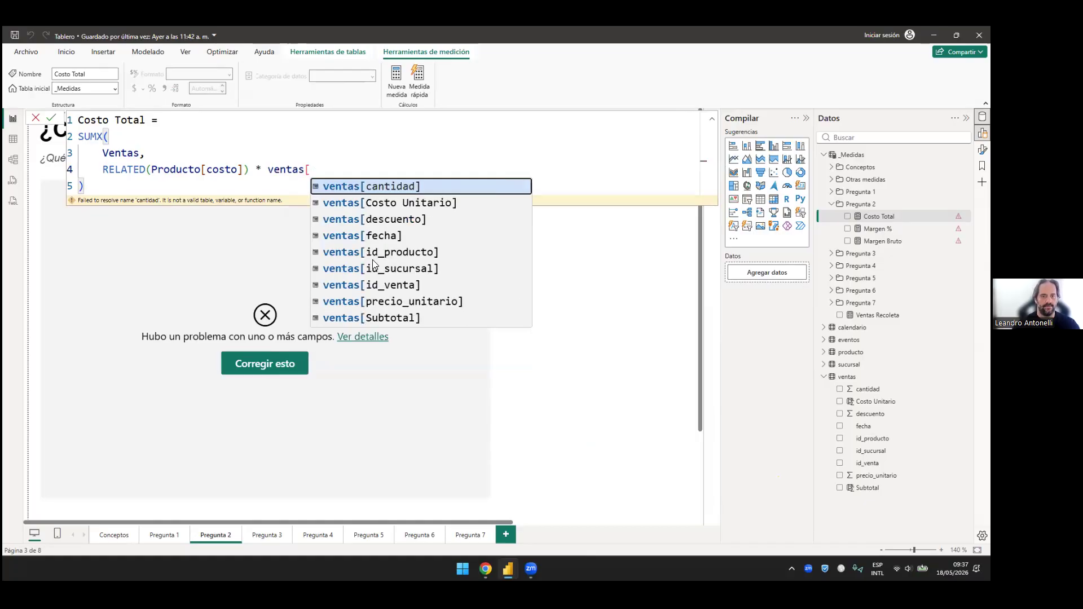
pyautogui.press('Tab')
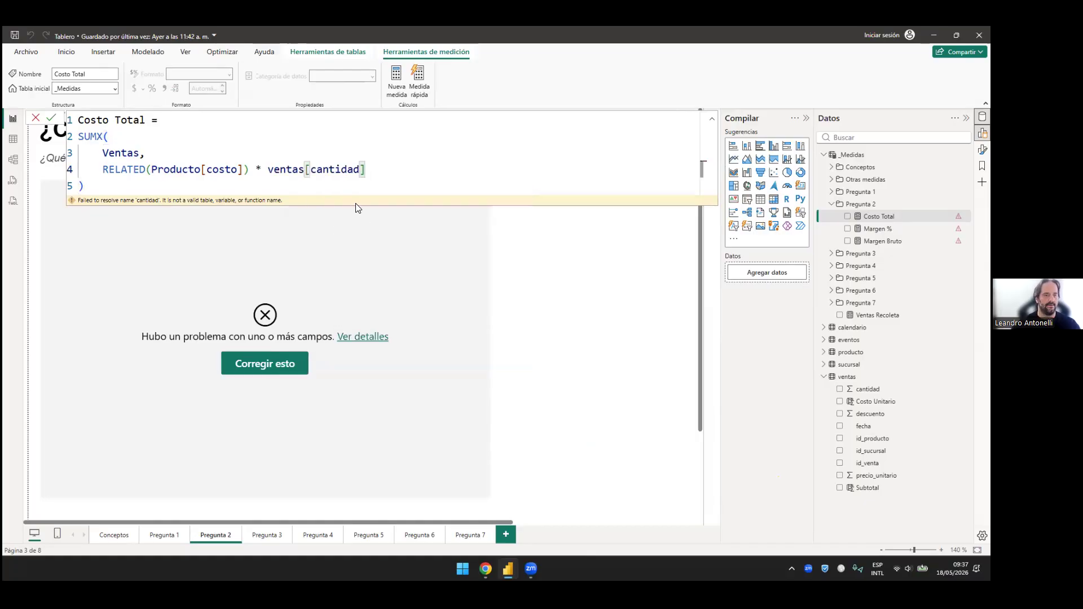
pyautogui.press('Return')
# Step: Highlight the ventas table name and the full ventas[cantidad] reference in the Costo Total formula
pyautogui.moveTo(365, 169); pyautogui.dragTo(261, 169)
pyautogui.doubleClick(268, 169)
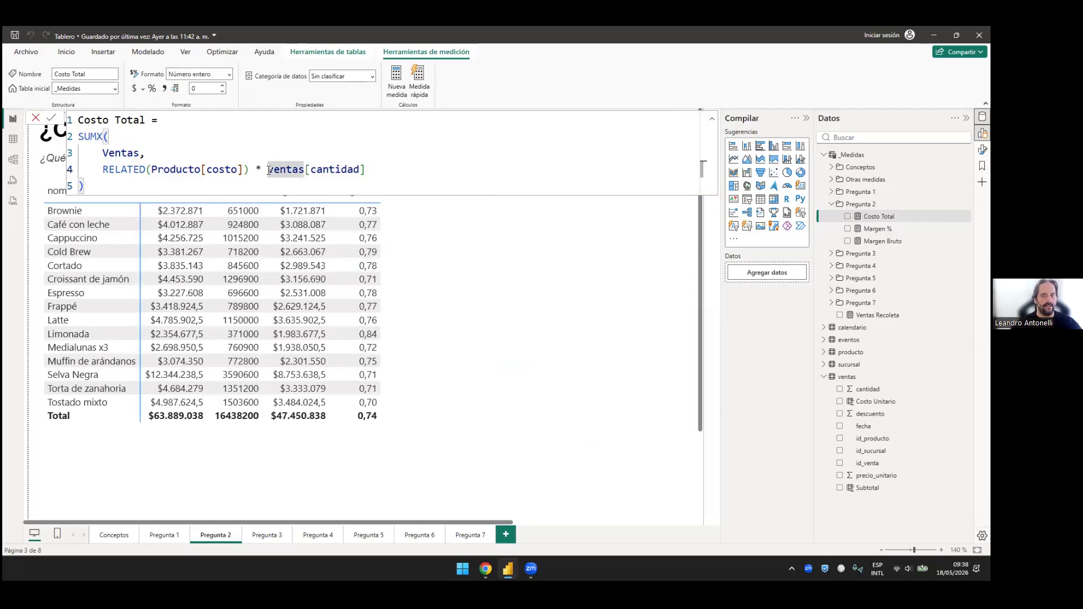
pyautogui.press('Up')
pyautogui.moveTo(365, 169); pyautogui.dragTo(268, 169)
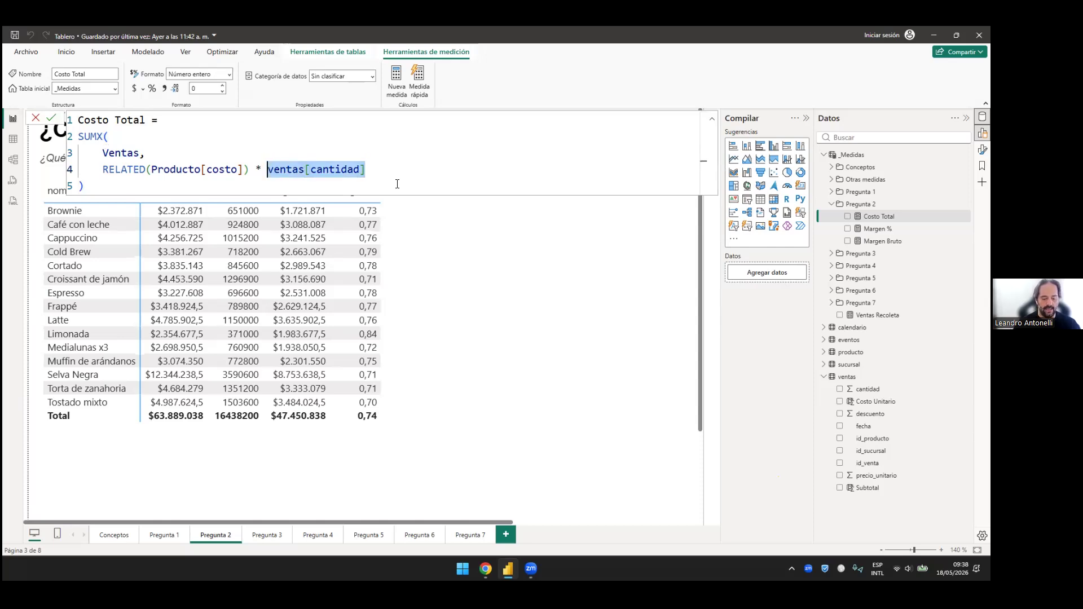
# Step: Try the measure [Cantidad Total] in place of ventas[cantidad] in the Costo Total formula
pyautogui.write('[Cant')
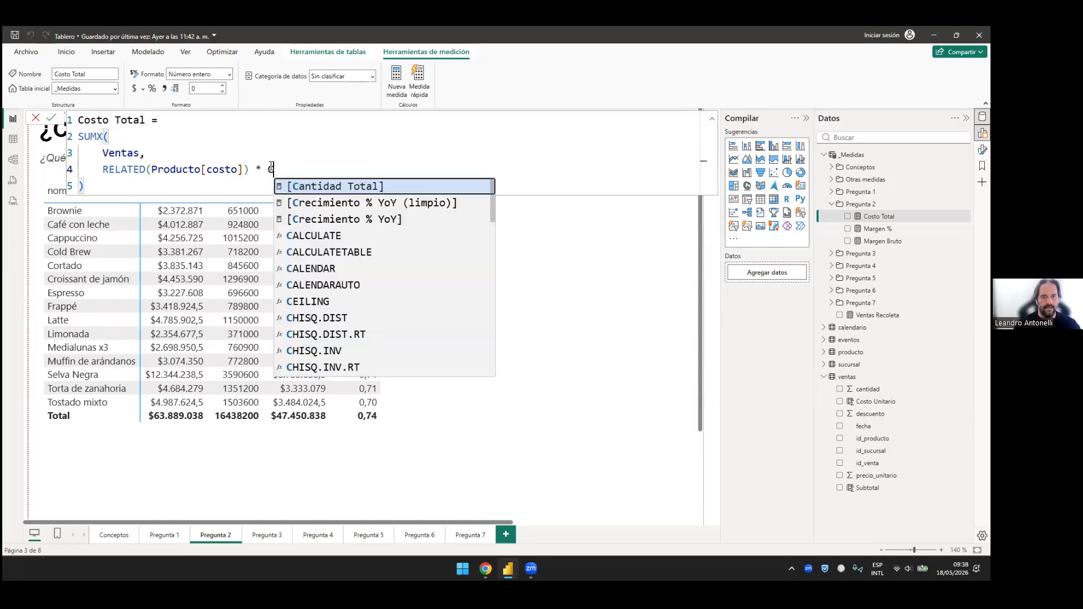
pyautogui.press('Tab')
pyautogui.press('Down')
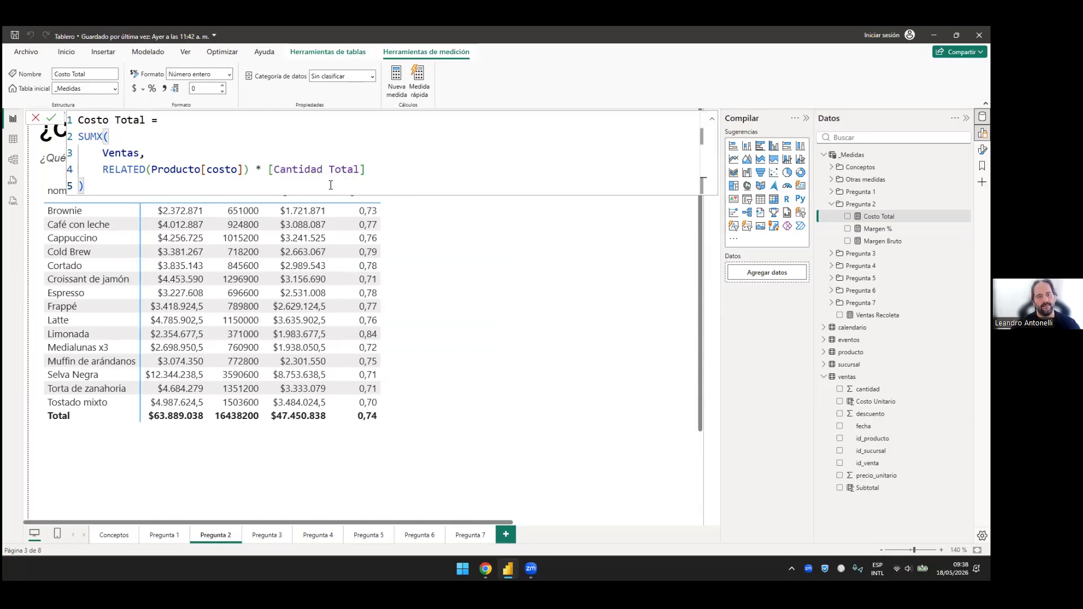
# Step: Replace [Cantidad Total] with the column ventas[cantidad] in Costo Total and apply the formula
pyautogui.moveTo(365, 170); pyautogui.dragTo(268, 170)
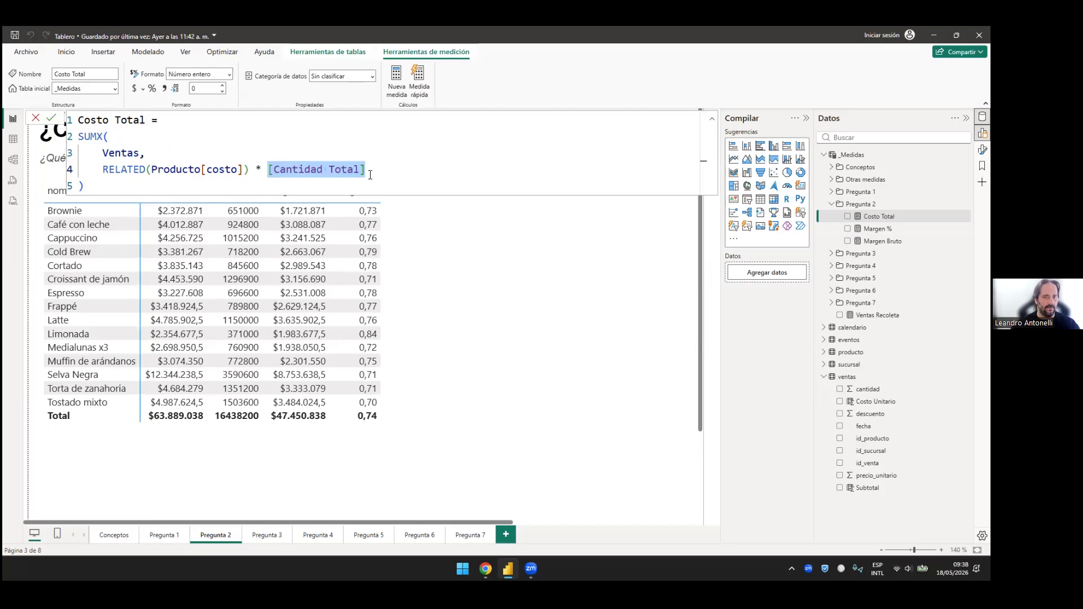
pyautogui.write('vent')
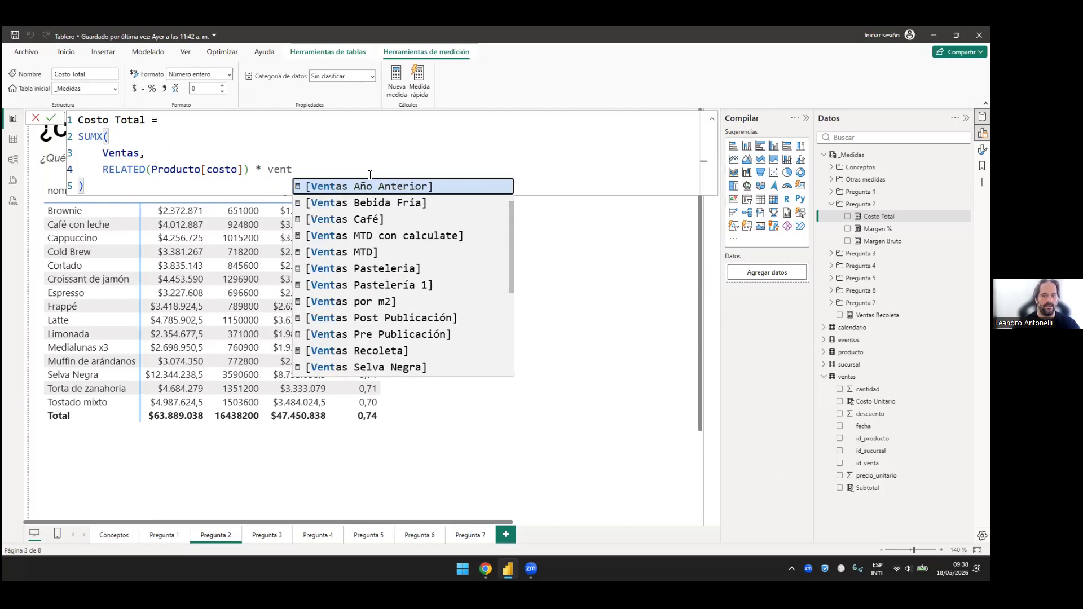
pyautogui.write('a')
pyautogui.press('Down')
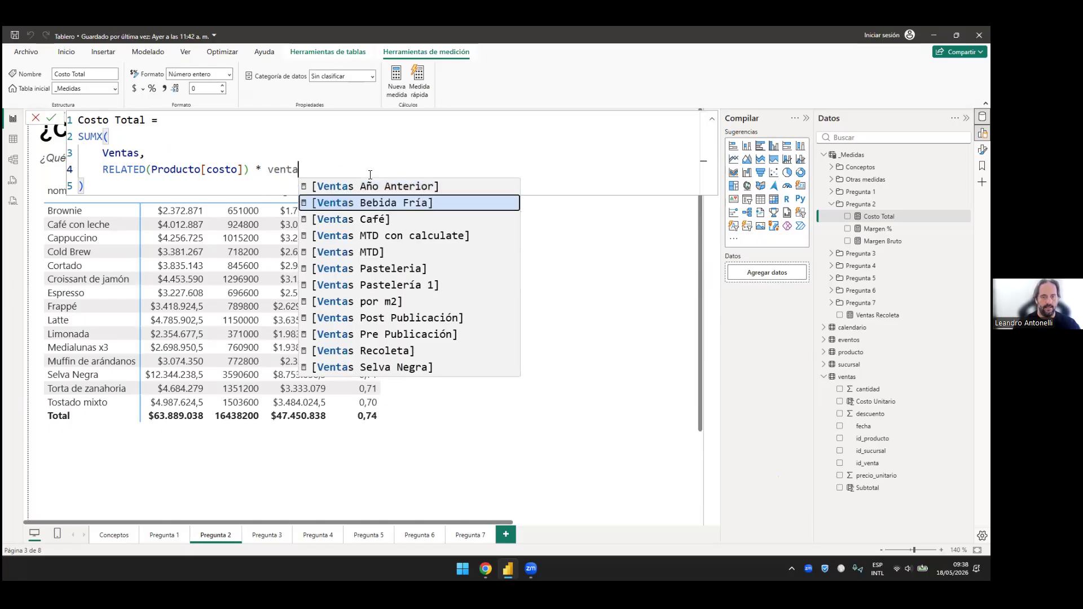
pyautogui.write('s')
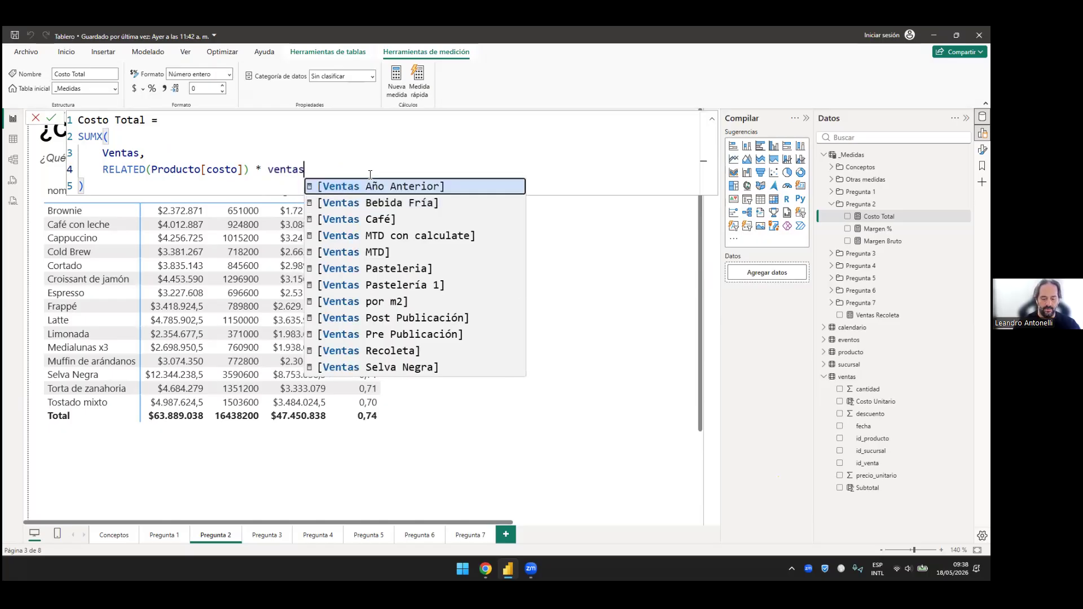
pyautogui.write('[ca')
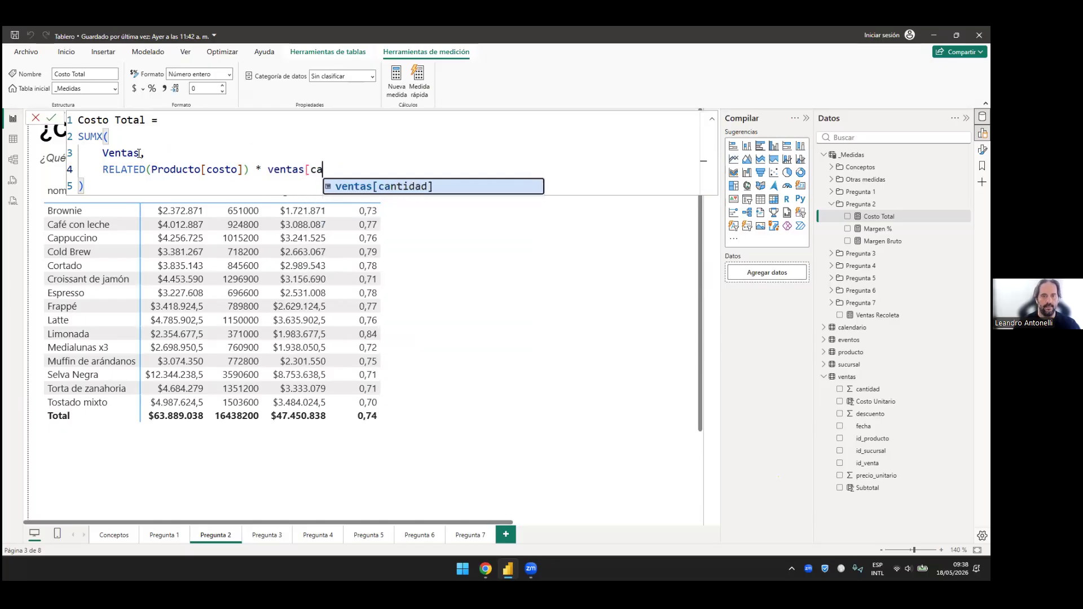
pyautogui.press('Tab')
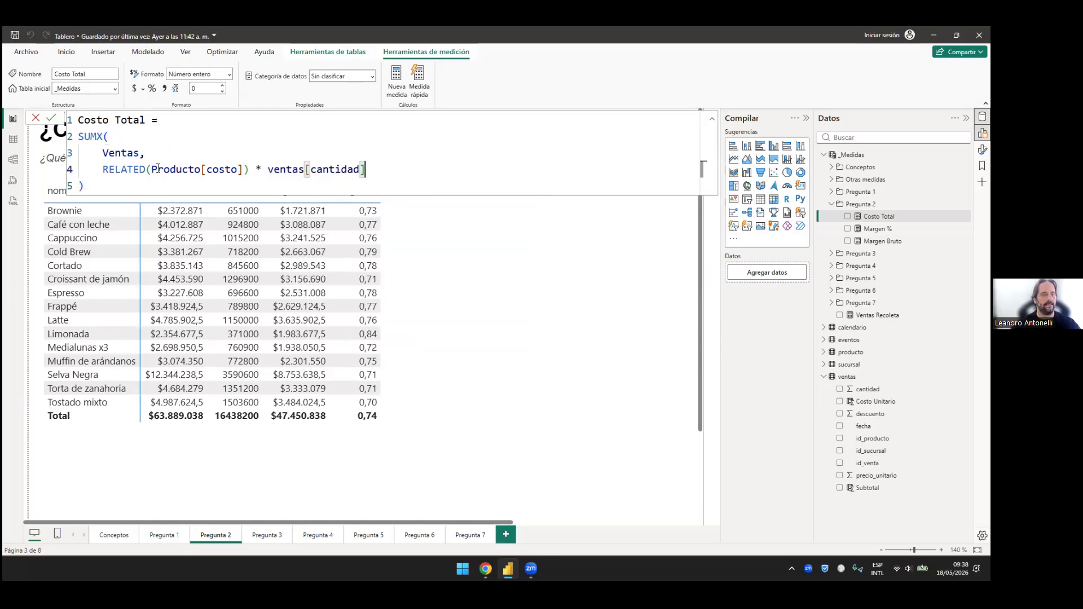
pyautogui.press('Return')
# Step: Highlight the row expression RELATED(Producto[costo]) * ventas[cantidad] in the Costo Total formula
pyautogui.moveTo(96, 120); pyautogui.dragTo(139, 120)
pyautogui.moveTo(249, 169); pyautogui.dragTo(108, 169)
pyautogui.moveTo(365, 169); pyautogui.dragTo(114, 169)
pyautogui.hotkey('shift', 'Home')
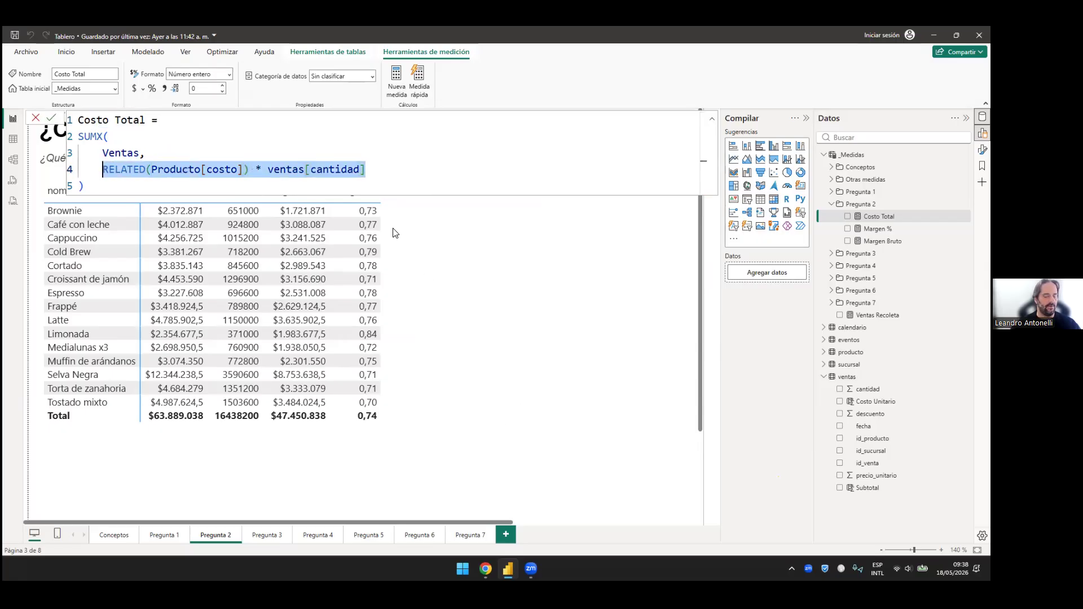
# Step: Format the Costo Total measure as currency and close its formula
pyautogui.click(245, 202)
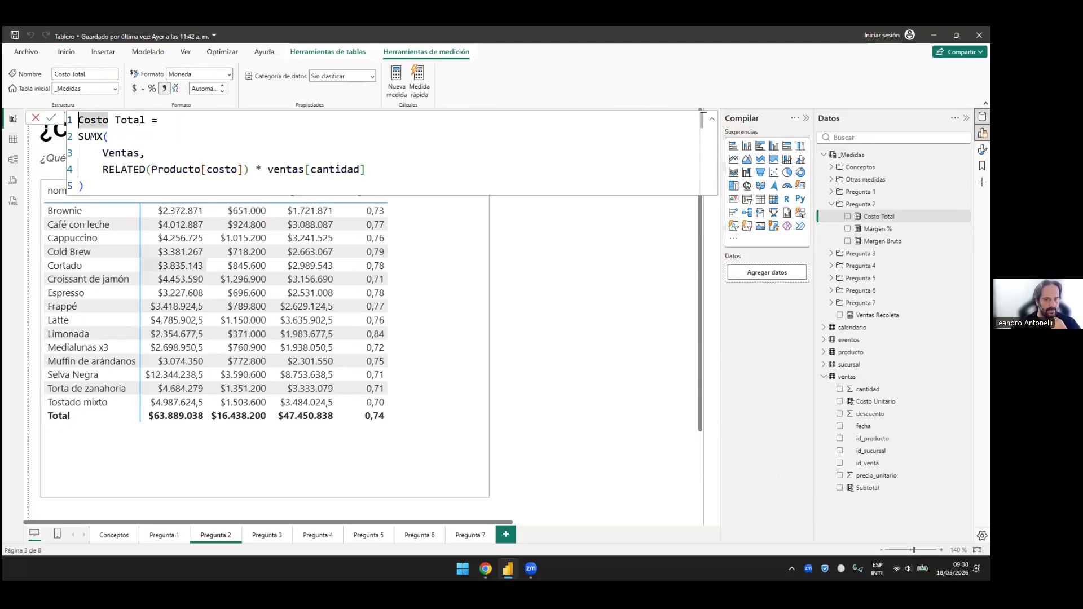
pyautogui.click(564, 339)
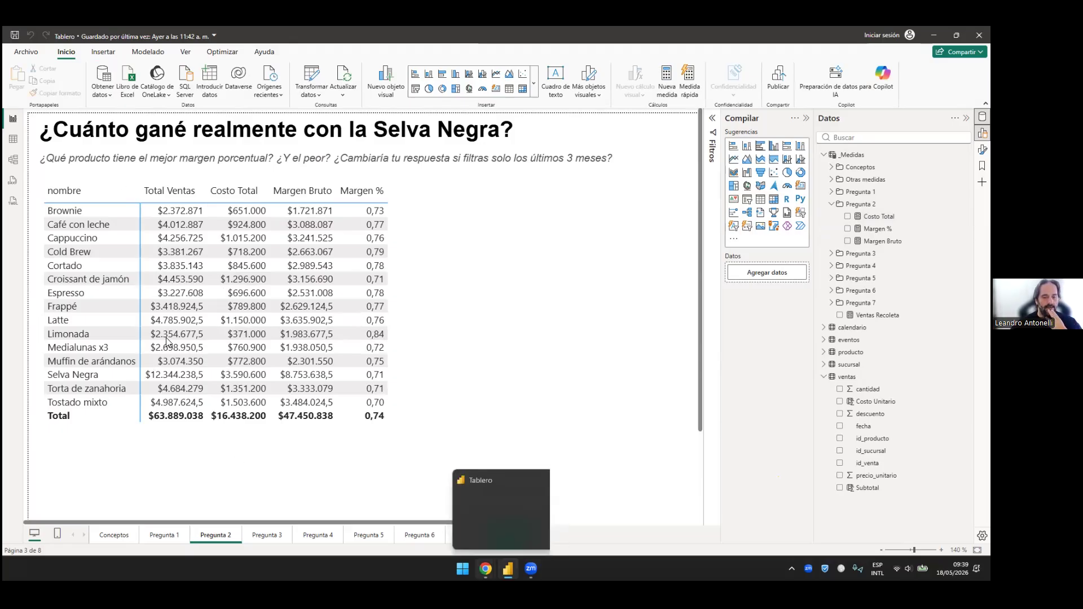
# Step: Review the relationships between ventas, producto and the other tables in the model diagram, and return to the report
pyautogui.click(13, 159)
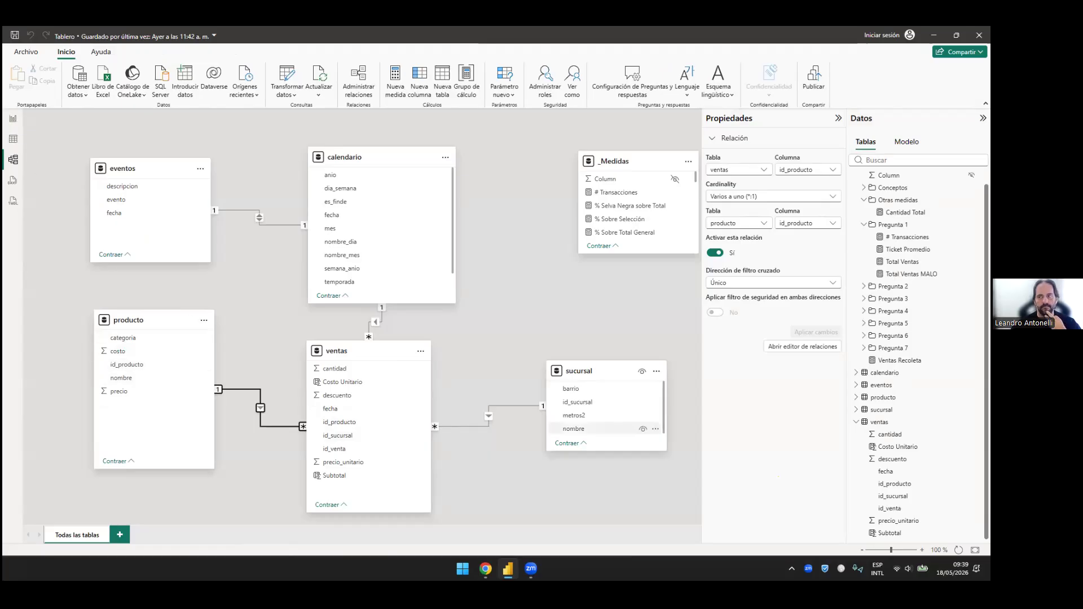
pyautogui.click(13, 119)
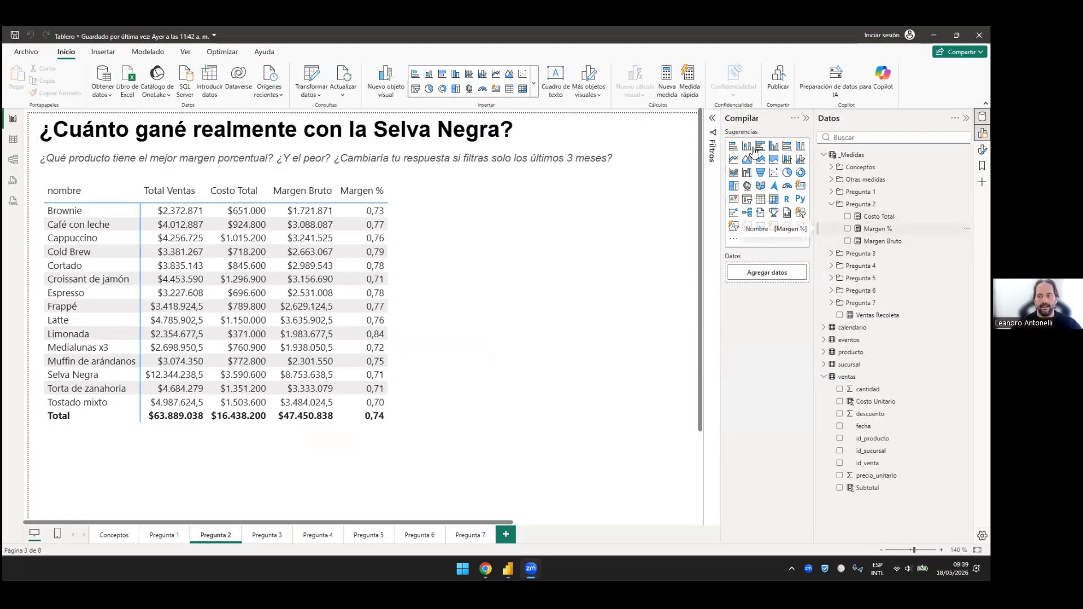
# Step: Open the Margen Bruto measure in the expanded formula editor and highlight its [Total Ventas] and [Costo Total] references
pyautogui.click(883, 241)
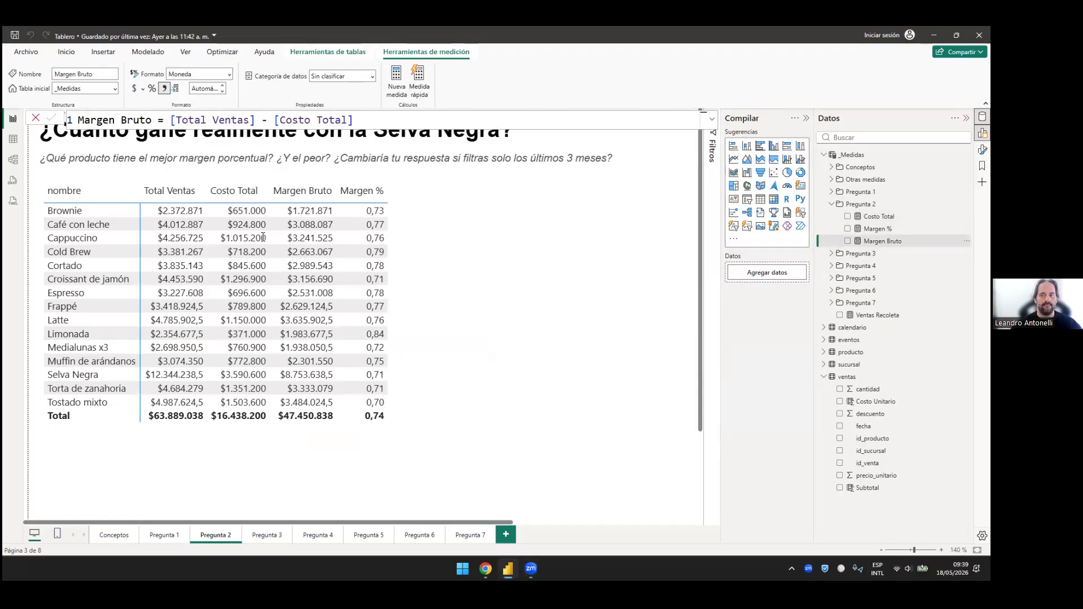
pyautogui.click(712, 119)
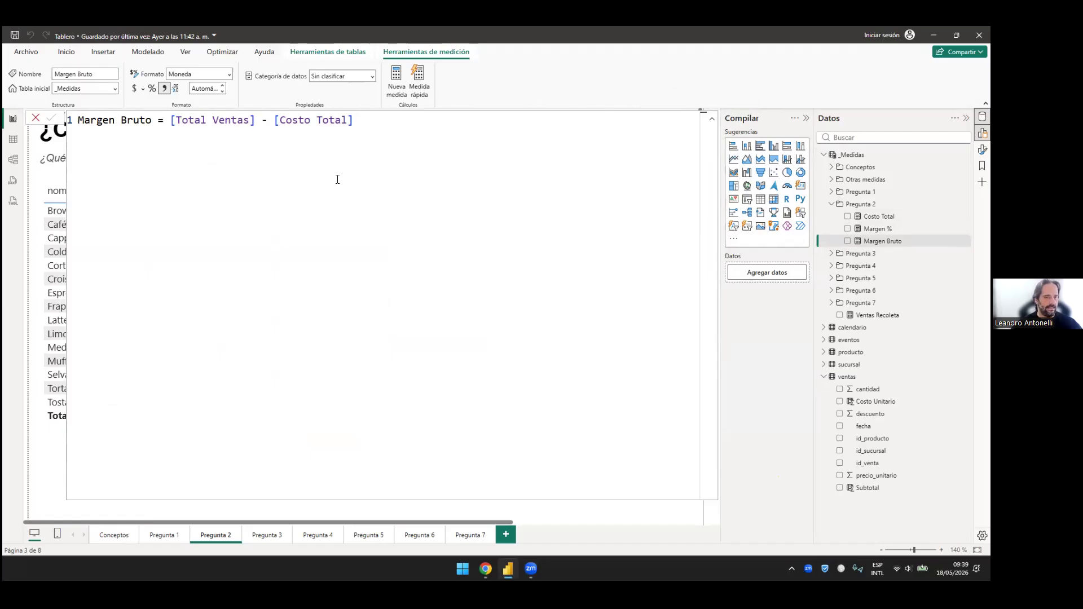
pyautogui.moveTo(169, 119); pyautogui.dragTo(255, 119)
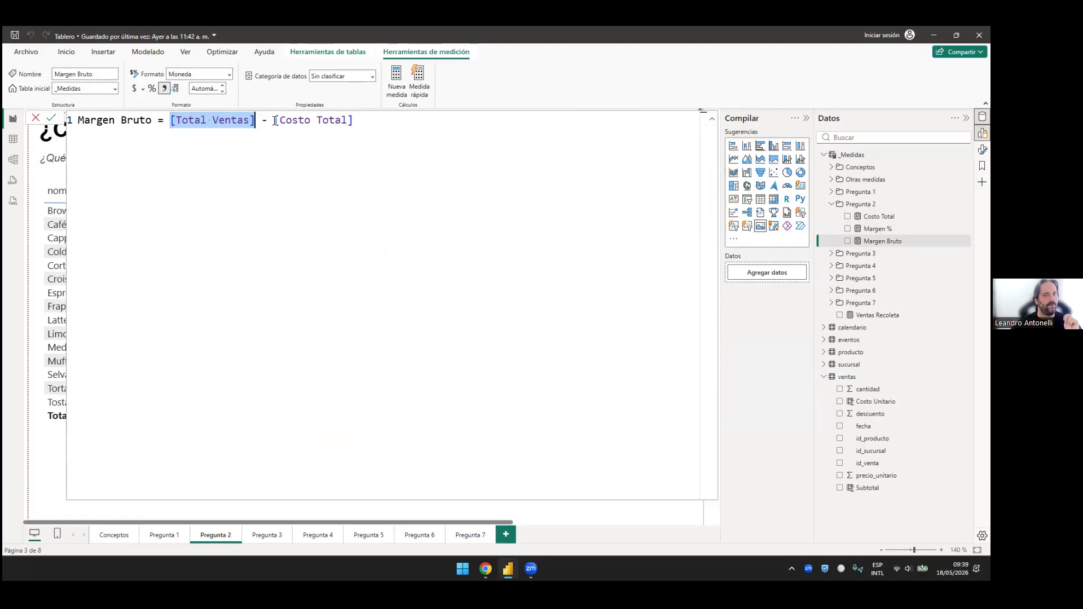
pyautogui.moveTo(353, 120); pyautogui.dragTo(275, 120)
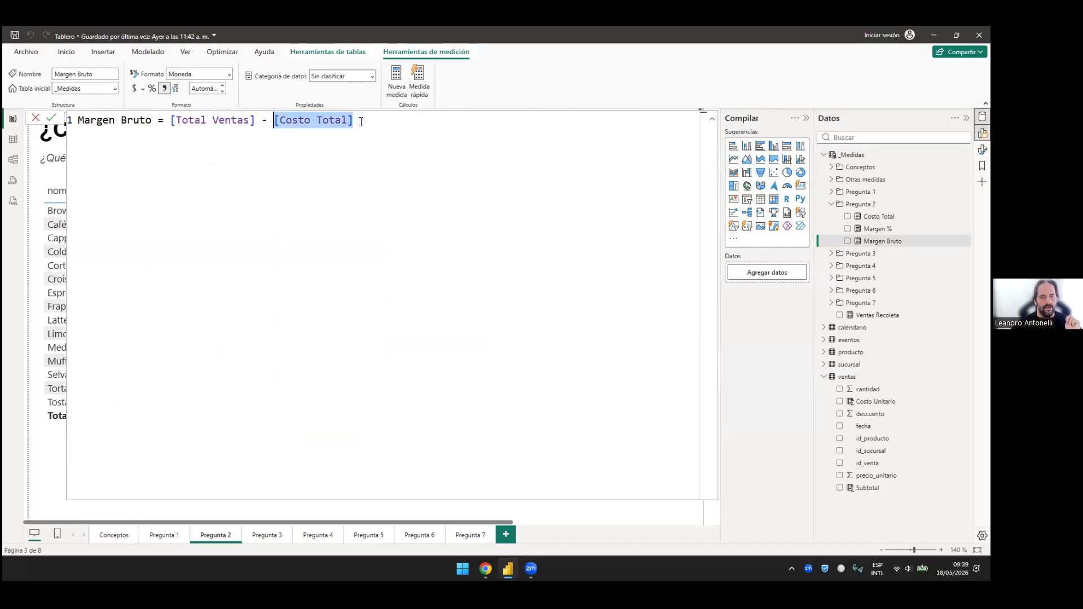
pyautogui.moveTo(172, 122); pyautogui.dragTo(353, 120)
pyautogui.click(255, 122)
pyautogui.moveTo(170, 121); pyautogui.dragTo(353, 120)
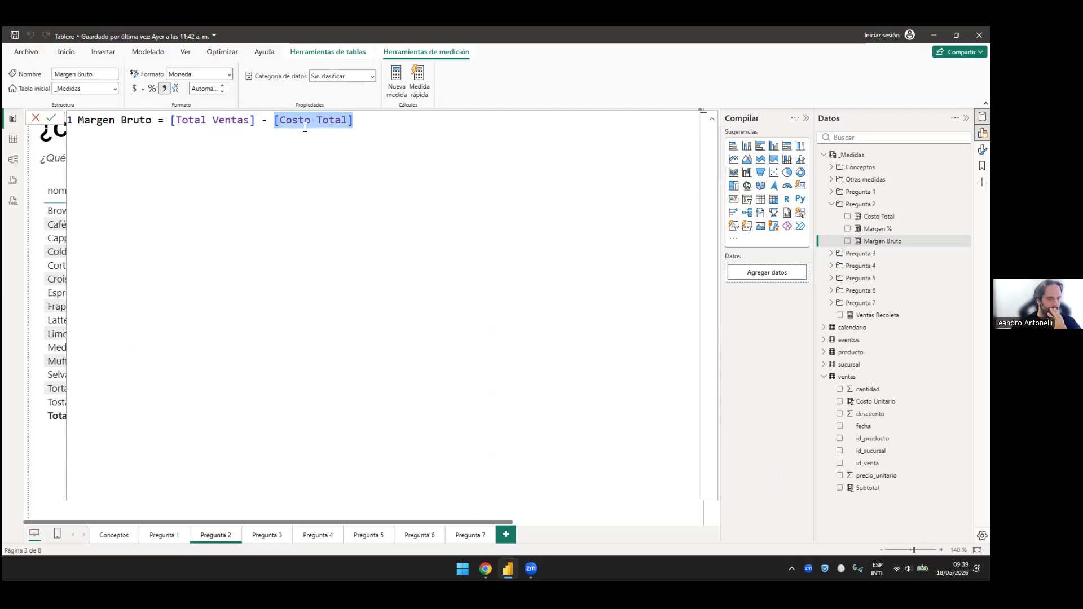
pyautogui.click(51, 118)
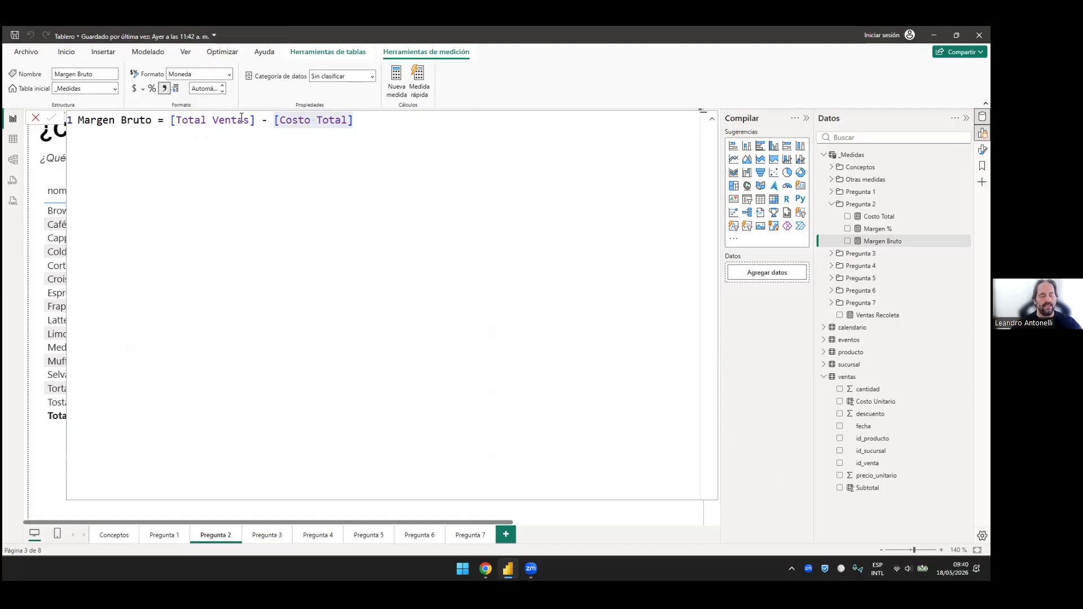
# Step: Highlight [Total Ventas], the Margen Bruto name and the full subtraction formula, and collapse the formula editor
pyautogui.click(168, 123)
pyautogui.moveTo(170, 121); pyautogui.dragTo(256, 121)
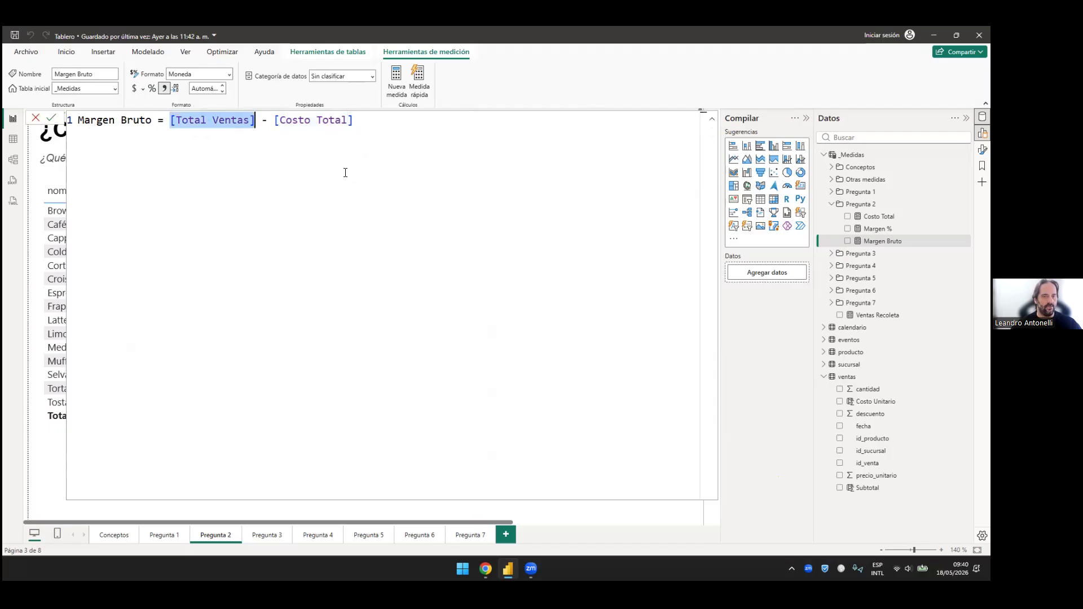
pyautogui.moveTo(157, 120); pyautogui.dragTo(78, 121)
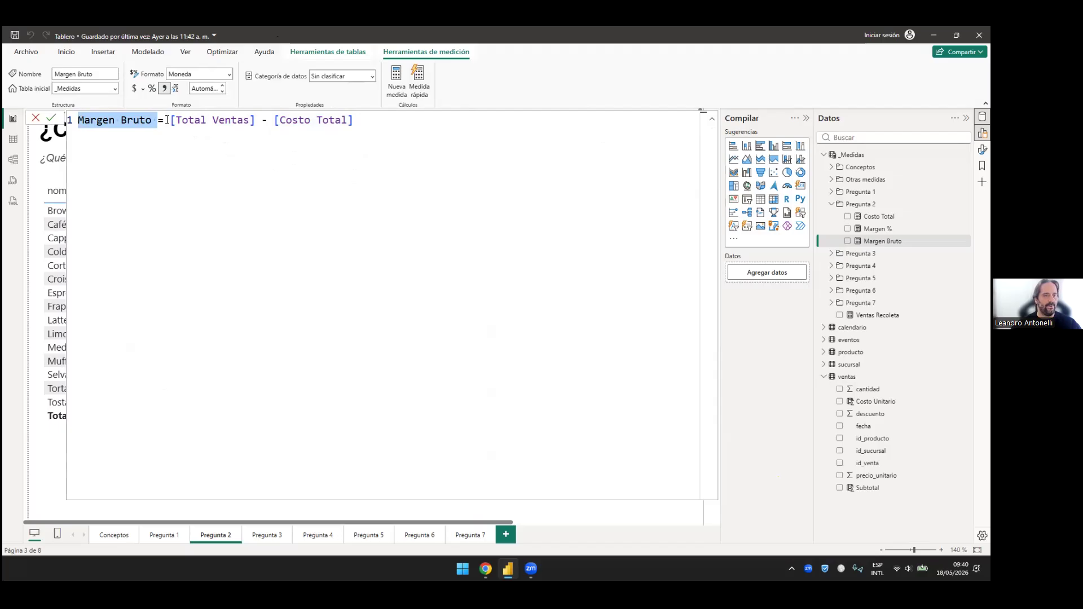
pyautogui.doubleClick(94, 120)
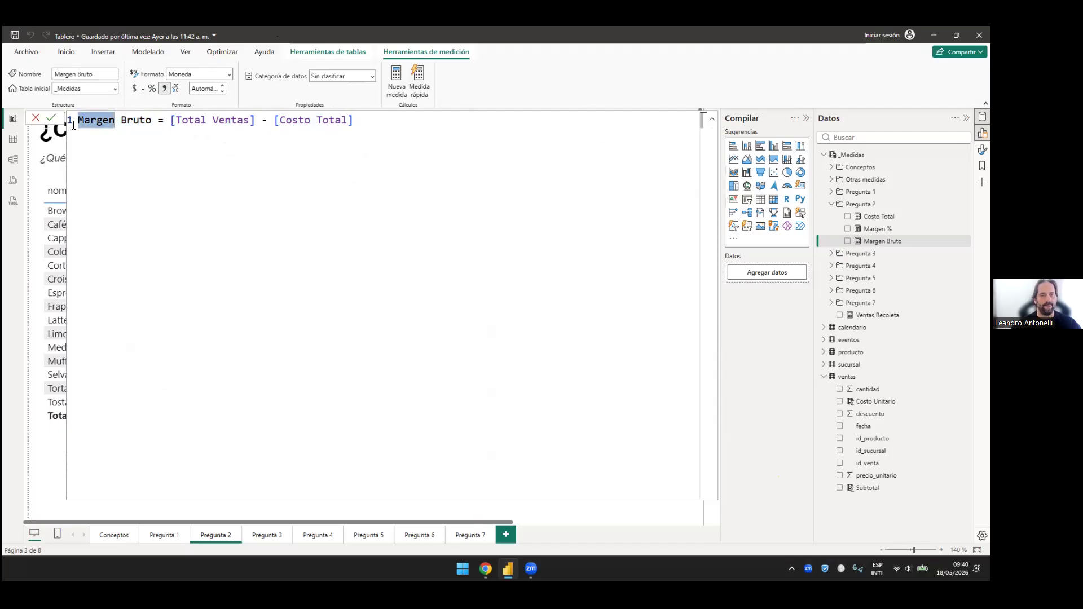
pyautogui.moveTo(355, 120); pyautogui.dragTo(169, 120)
pyautogui.moveTo(54, 161); pyautogui.dragTo(48, 447)
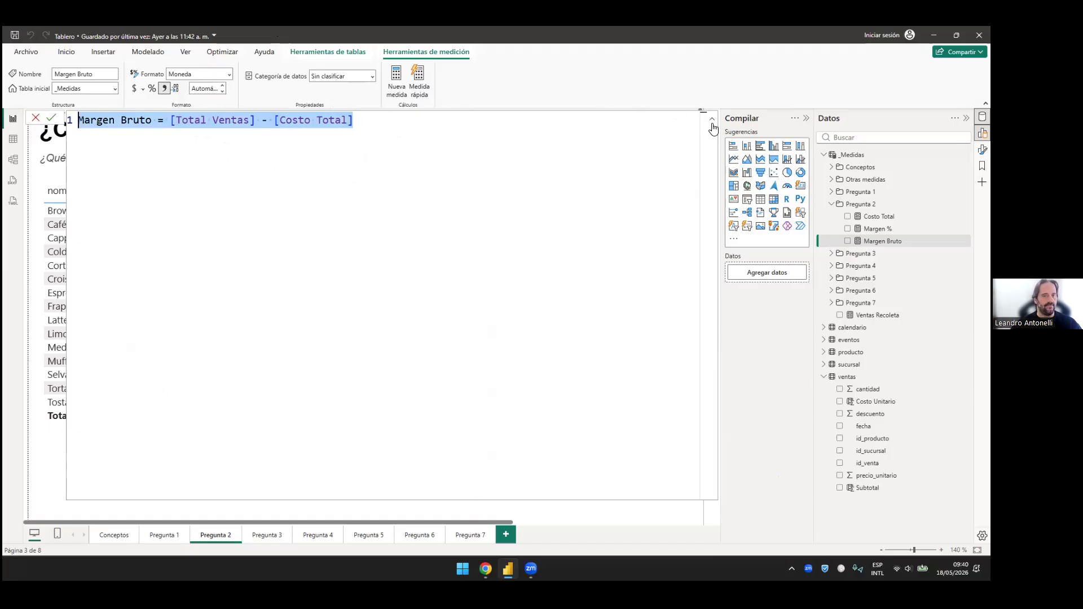
pyautogui.click(371, 141)
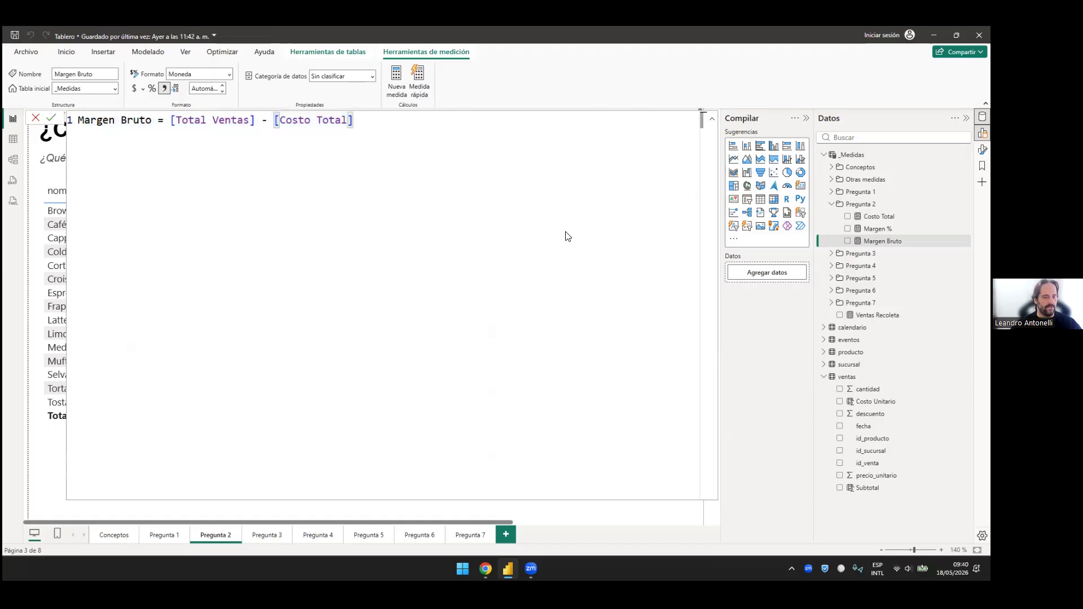
pyautogui.click(712, 119)
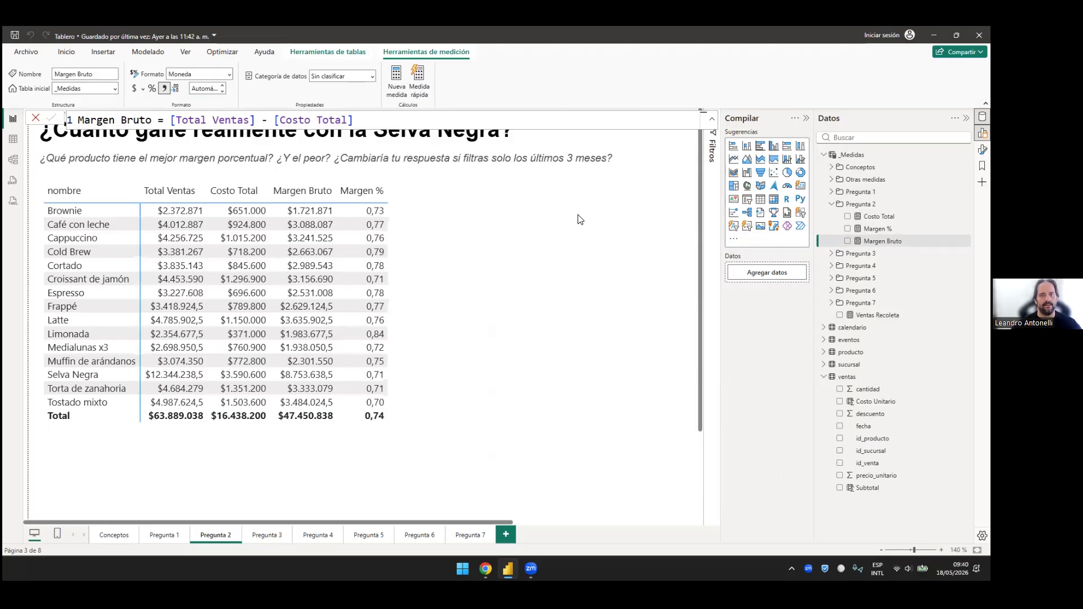
# Step: Shrink the product margin matrix on the Pregunta 2 page to fit closely around its rows and columns
pyautogui.scroll(-2, 380, 476)
pyautogui.scroll(2, 380, 475)
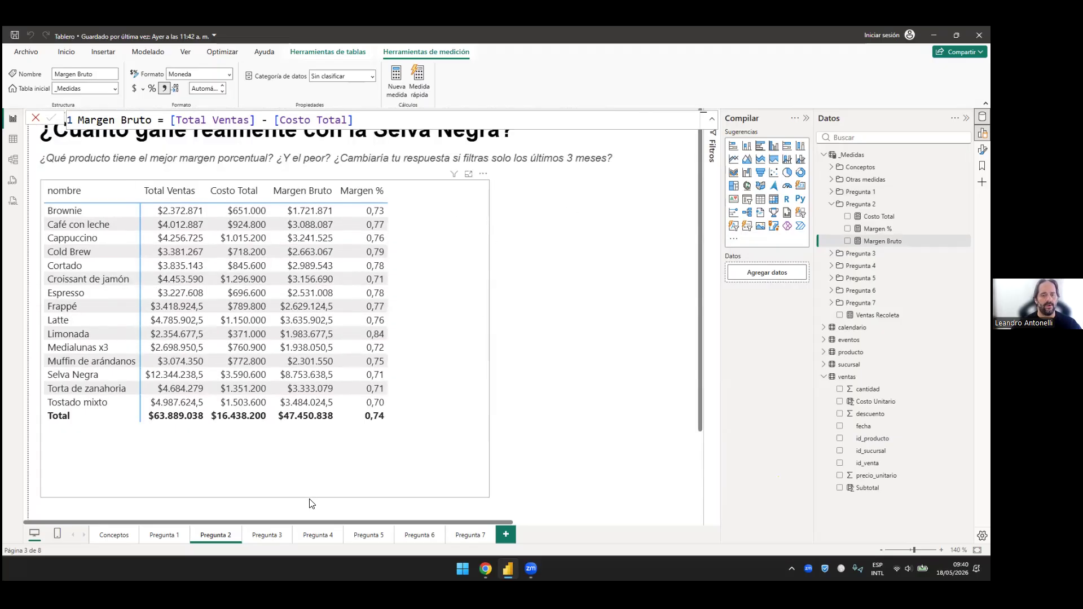
pyautogui.click(273, 452)
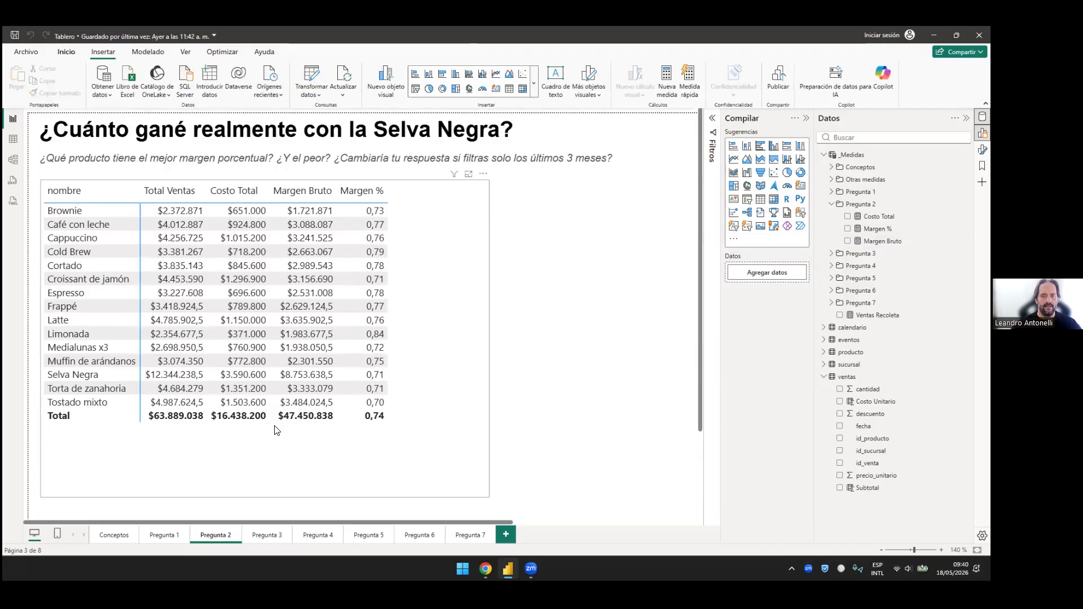
pyautogui.click(492, 304)
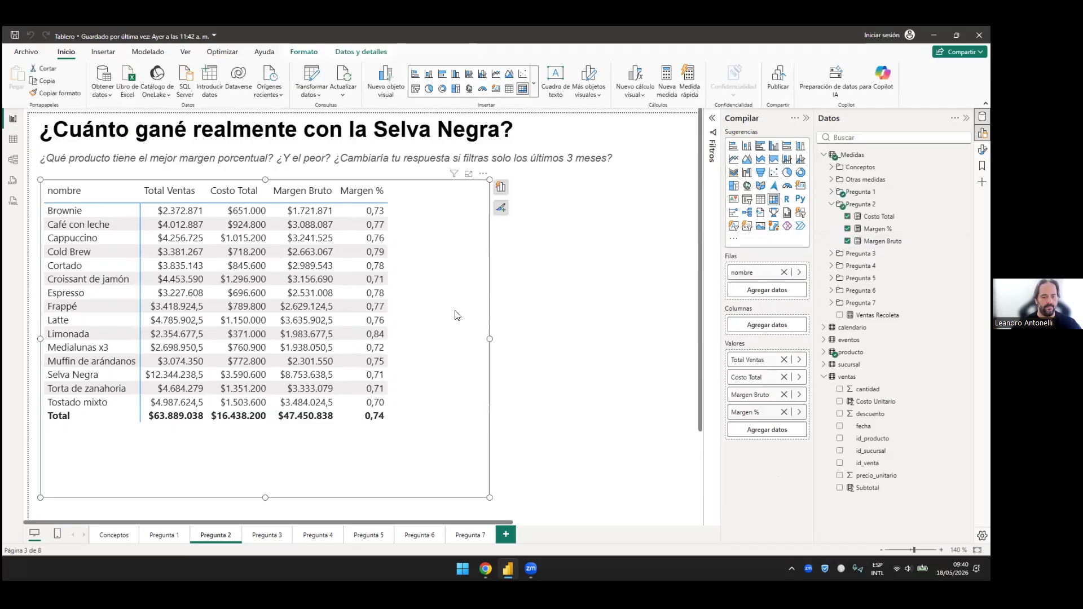
pyautogui.moveTo(265, 497); pyautogui.dragTo(264, 433)
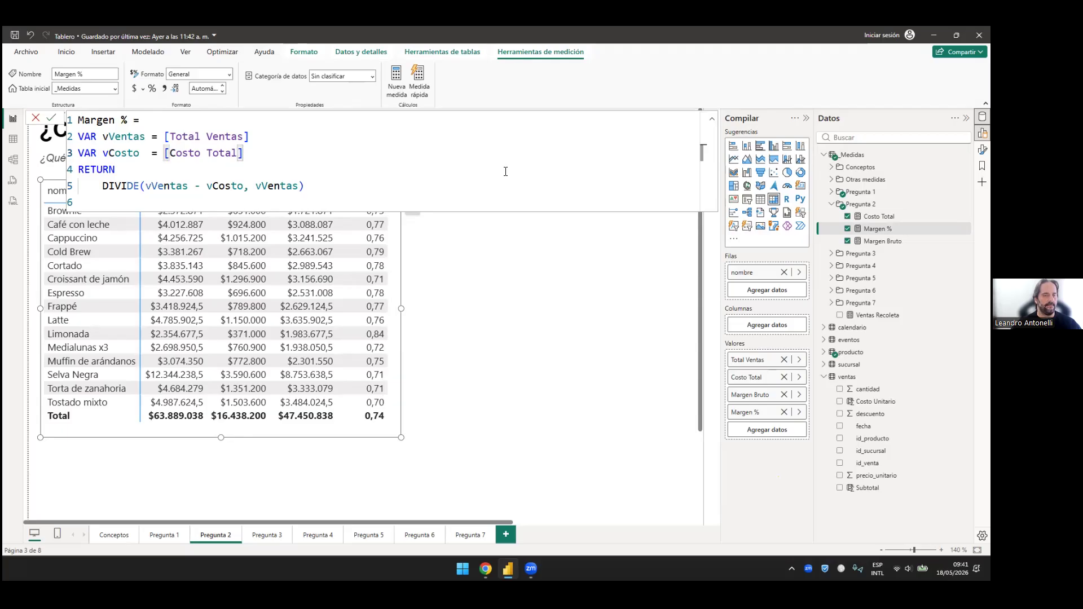
# Step: Insert blank lines before RETURN and between the vVentas and vCosto variables in the Margen % formula
pyautogui.hotkey('shift', 'Return')
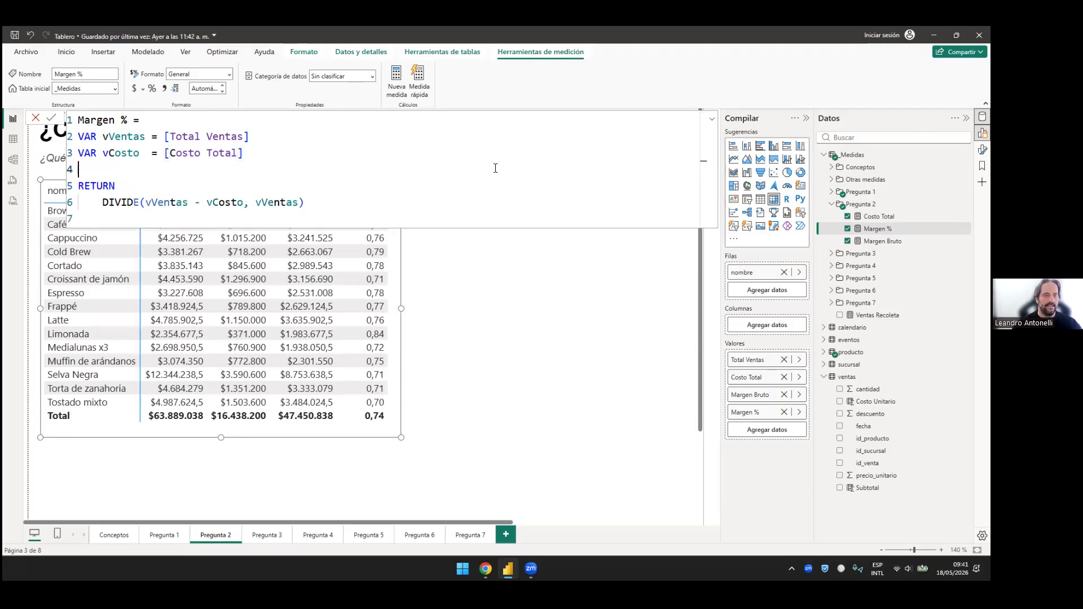
pyautogui.press('Up')
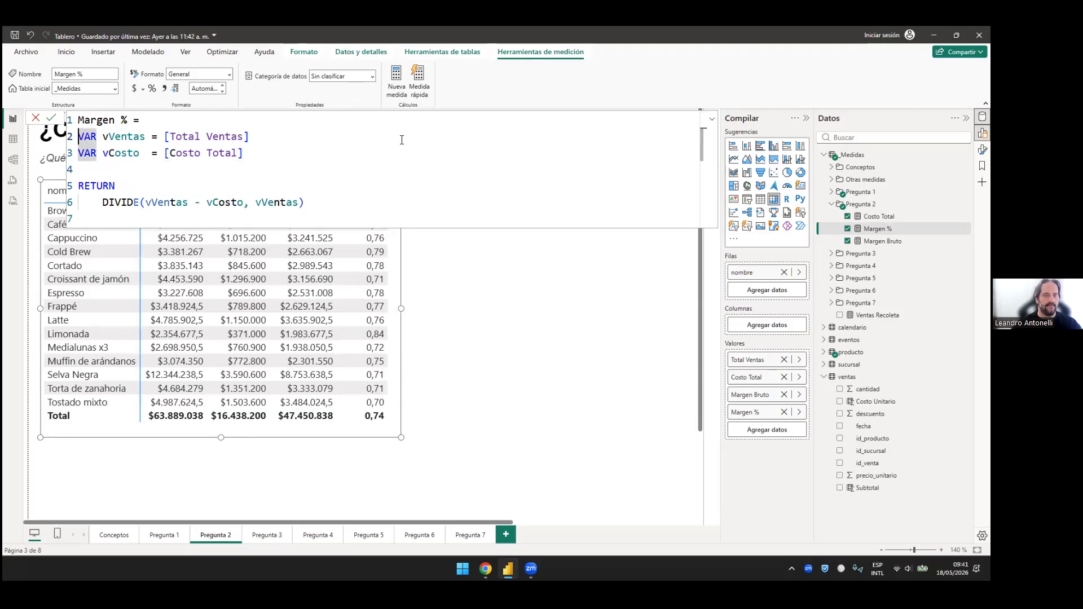
pyautogui.scroll(3, 340, 177)
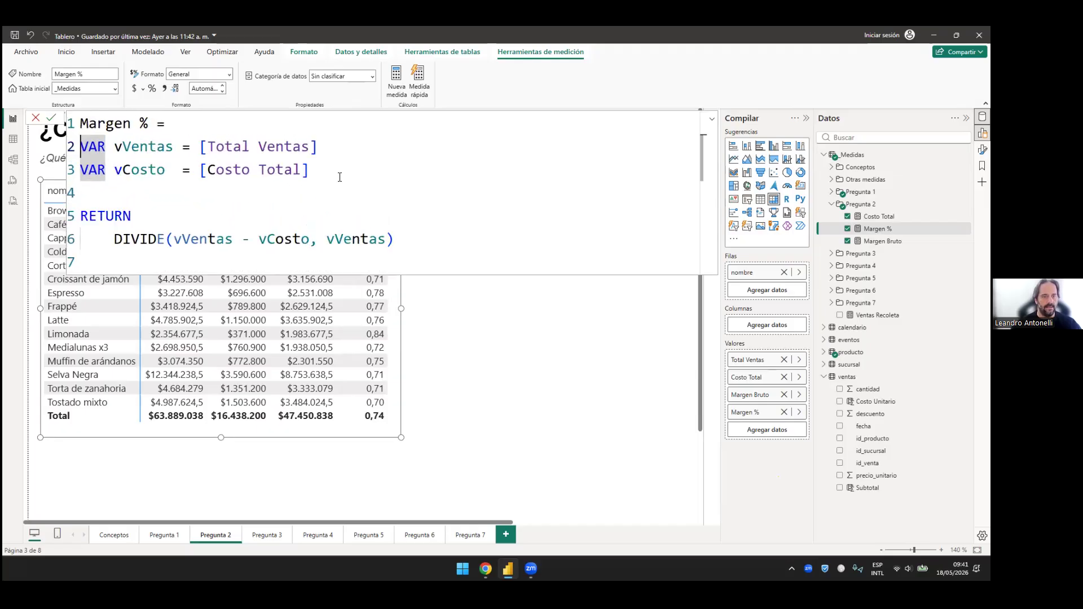
pyautogui.scroll(2, 340, 177)
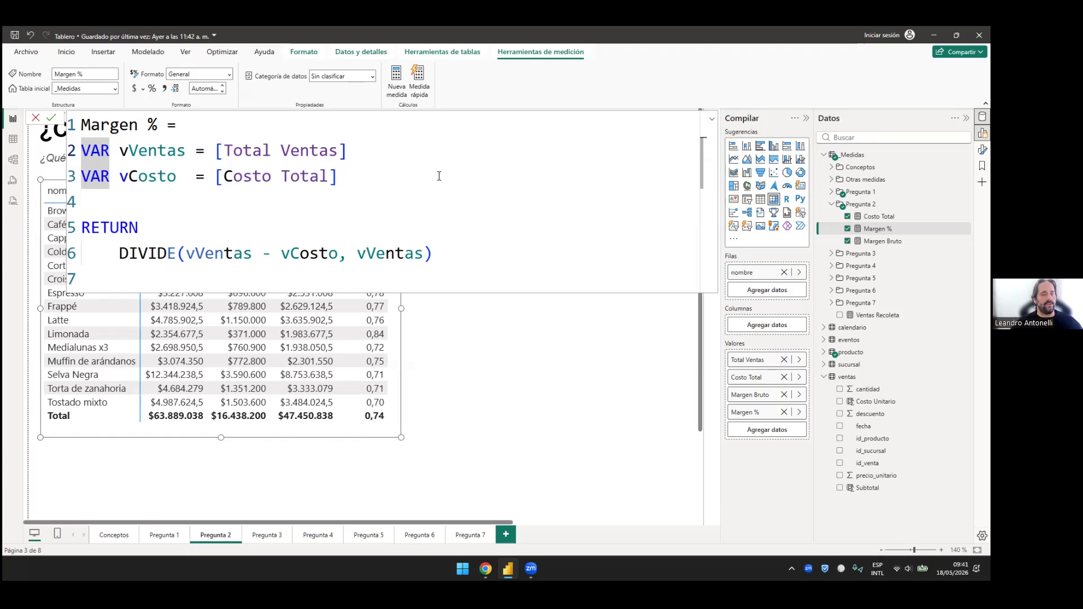
pyautogui.press('End')
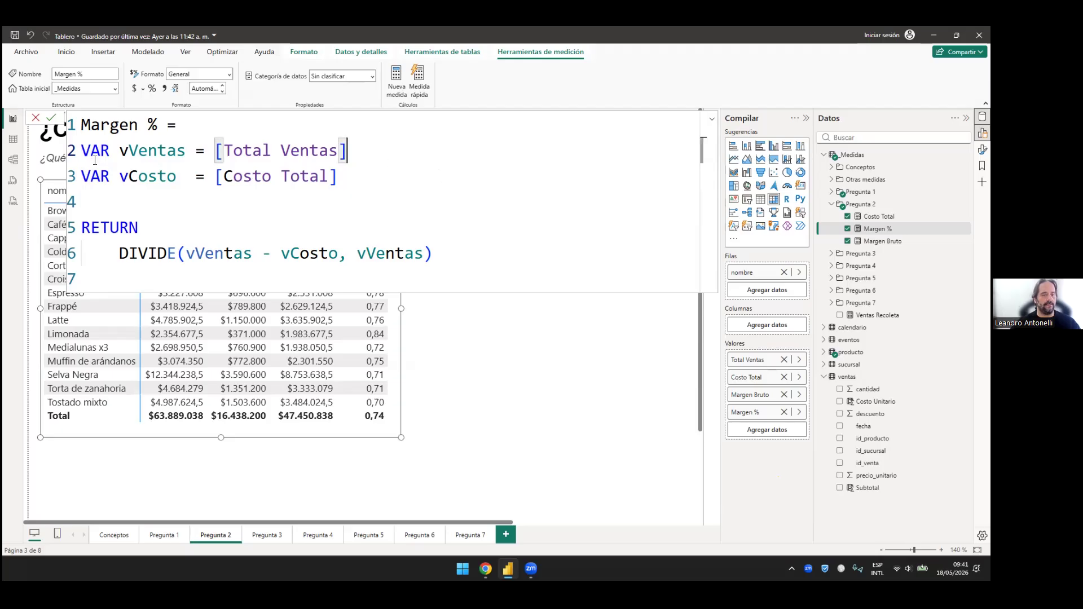
pyautogui.press('Return')
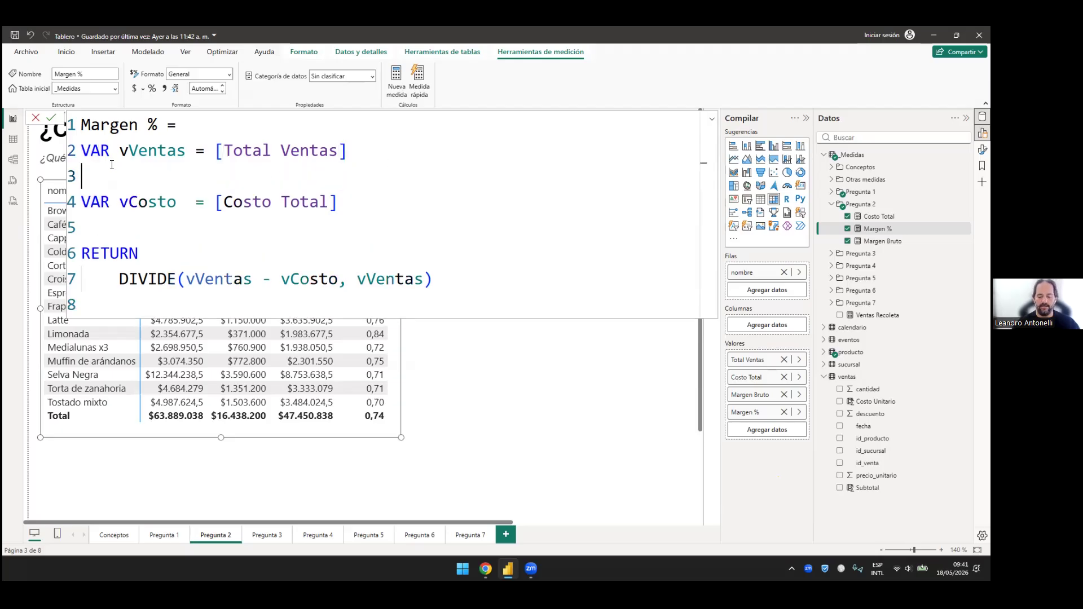
# Step: Remove the blank line between the vVentas and vCosto variables in the Margen % formula and highlight the VAR keyword and vVentas
pyautogui.press('BackSpace')
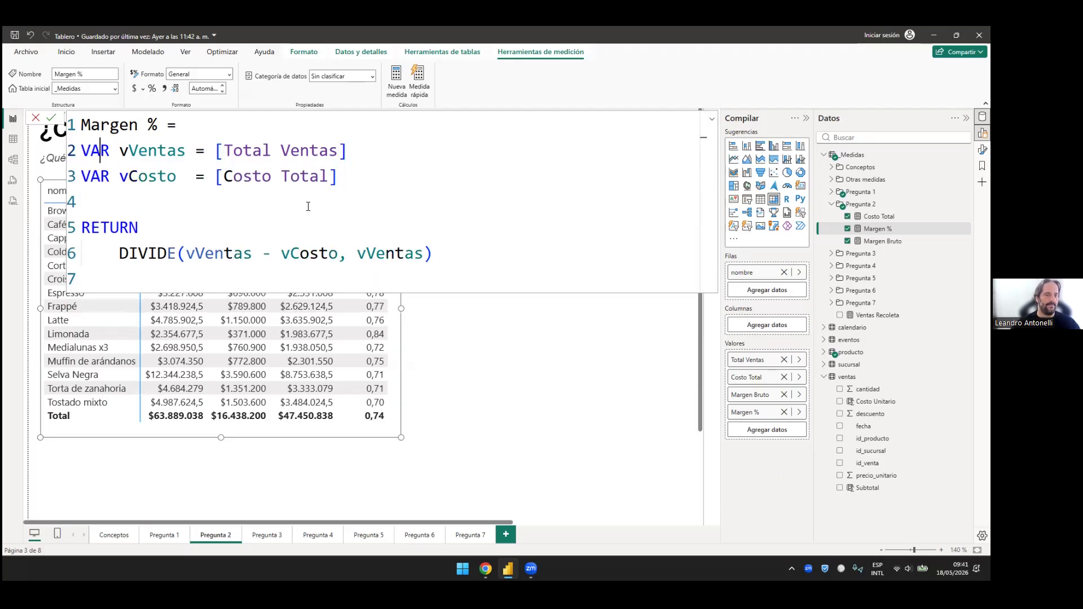
pyautogui.hotkey('ctrl', 'd')
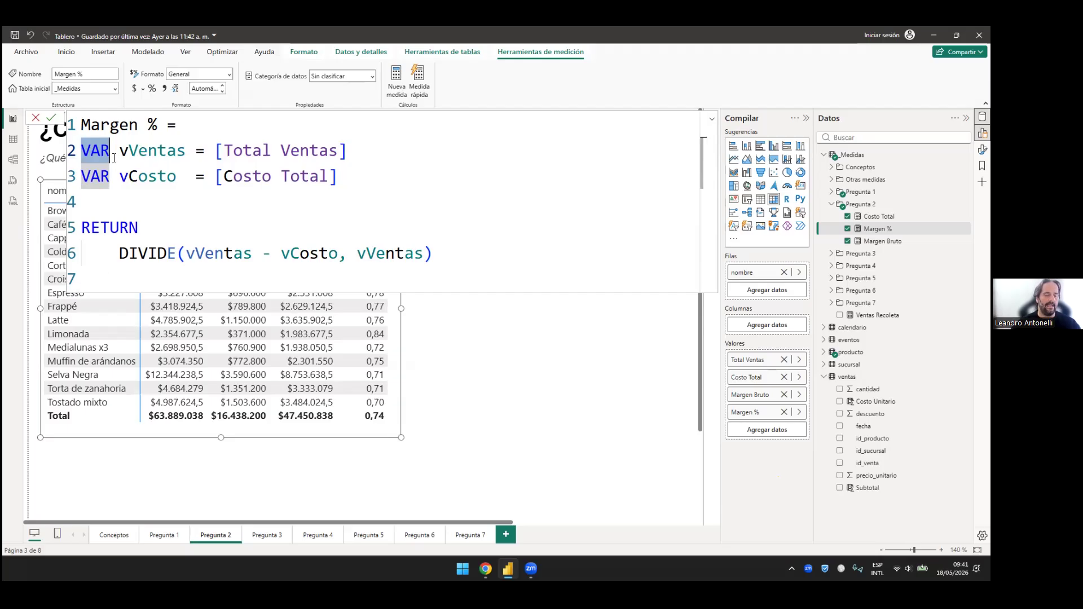
pyautogui.doubleClick(136, 151)
pyautogui.click(351, 177)
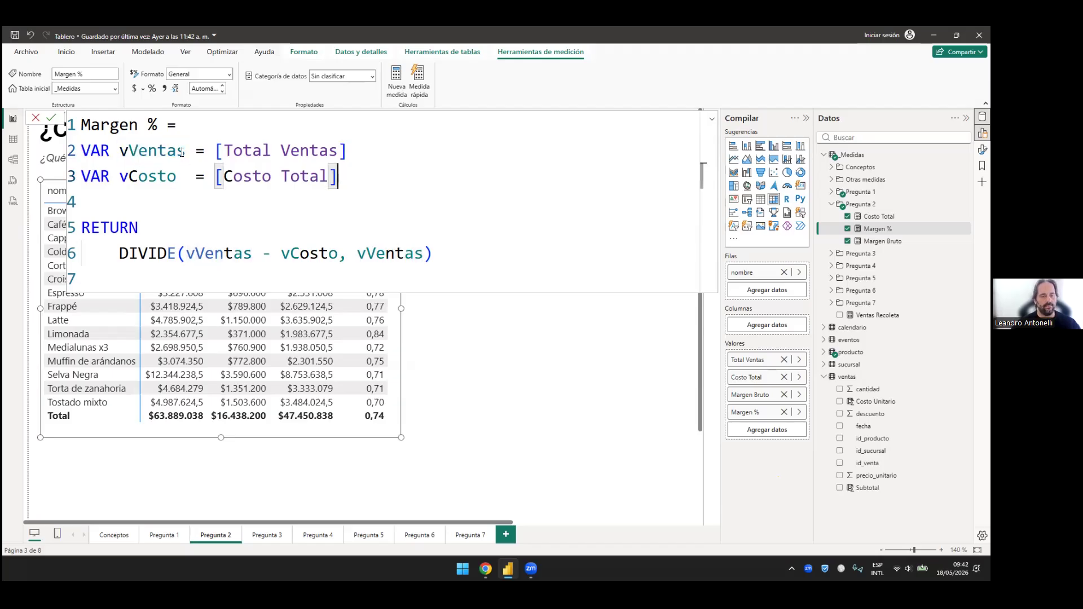
# Step: Highlight the vVentas variable name, its v prefix and its VAR declaration in the Margen % formula
pyautogui.doubleClick(122, 151)
pyautogui.moveTo(185, 151); pyautogui.dragTo(119, 151)
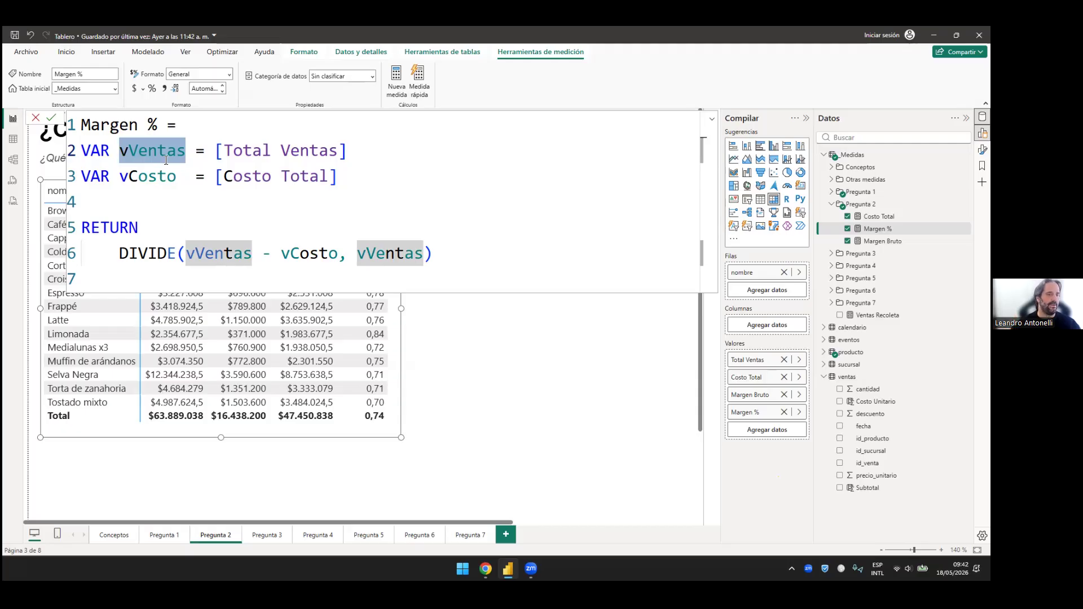
pyautogui.click(126, 154)
pyautogui.moveTo(128, 152); pyautogui.dragTo(119, 152)
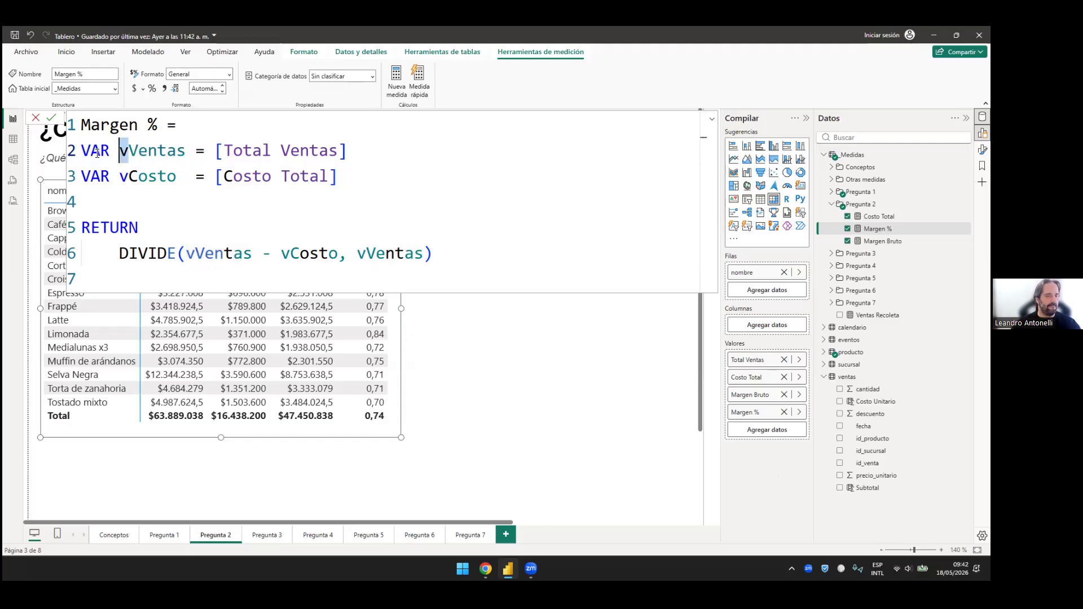
pyautogui.click(128, 154)
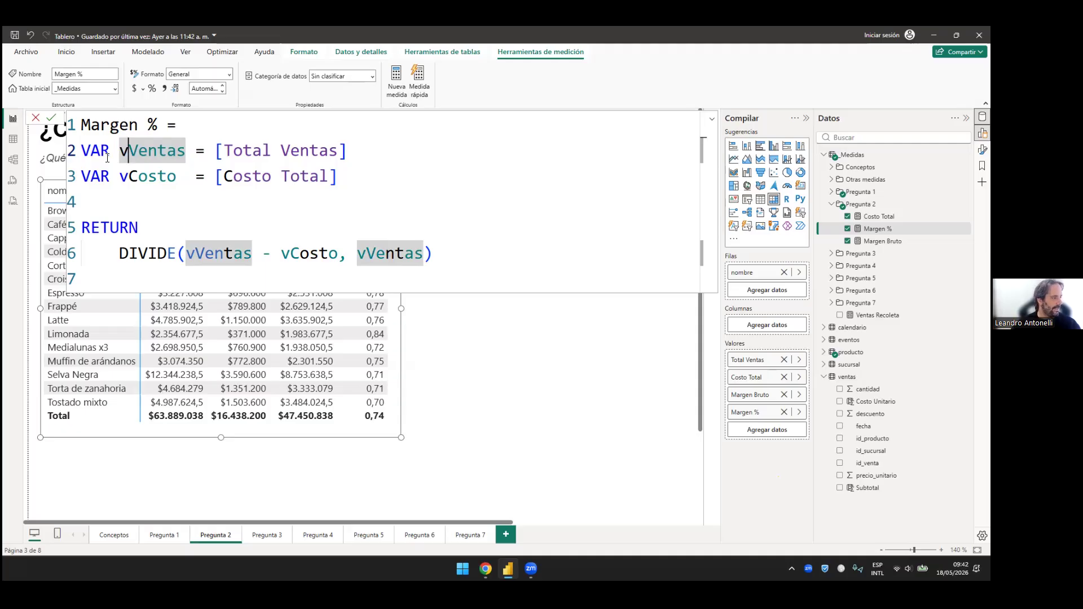
pyautogui.moveTo(185, 151); pyautogui.dragTo(81, 152)
pyautogui.doubleClick(161, 151)
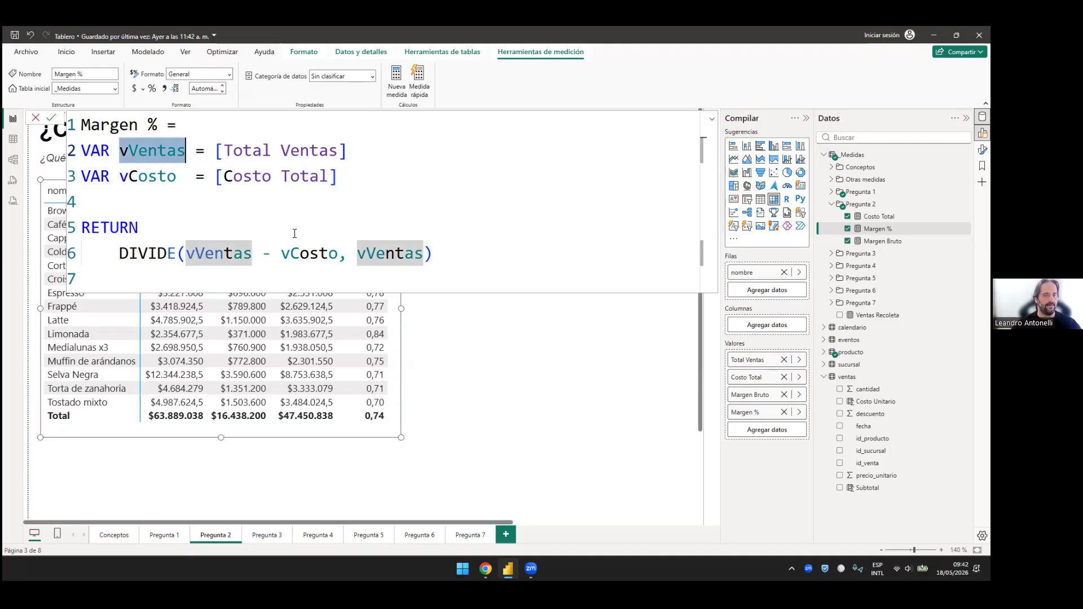
# Step: Highlight the [Total Ventas] reference, the vCosto variable name and the [Costo Total] reference assigned to it
pyautogui.moveTo(347, 151); pyautogui.dragTo(214, 150)
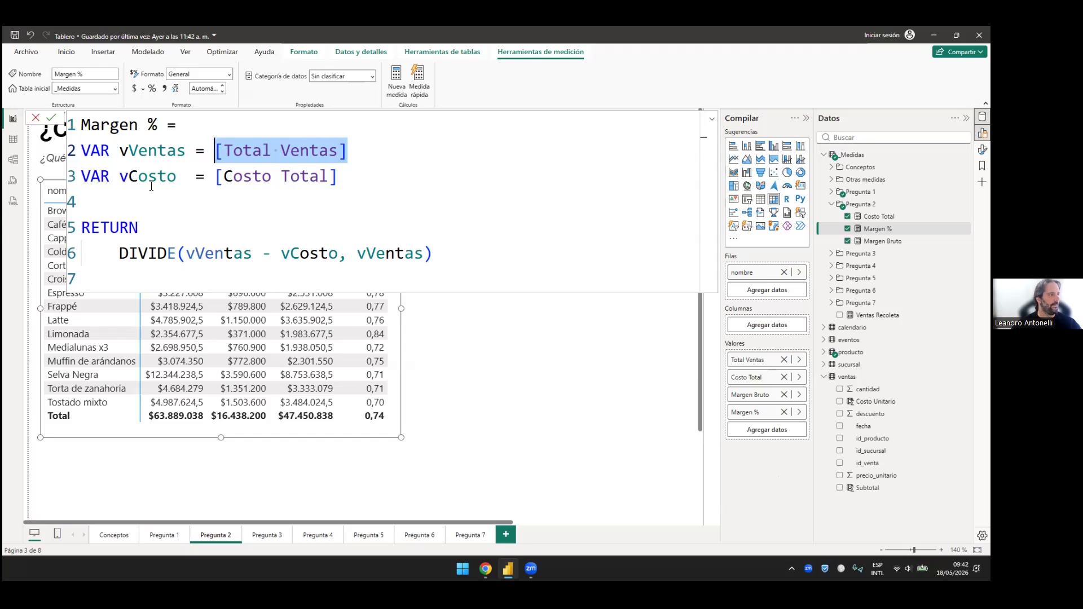
pyautogui.moveTo(176, 176); pyautogui.dragTo(119, 176)
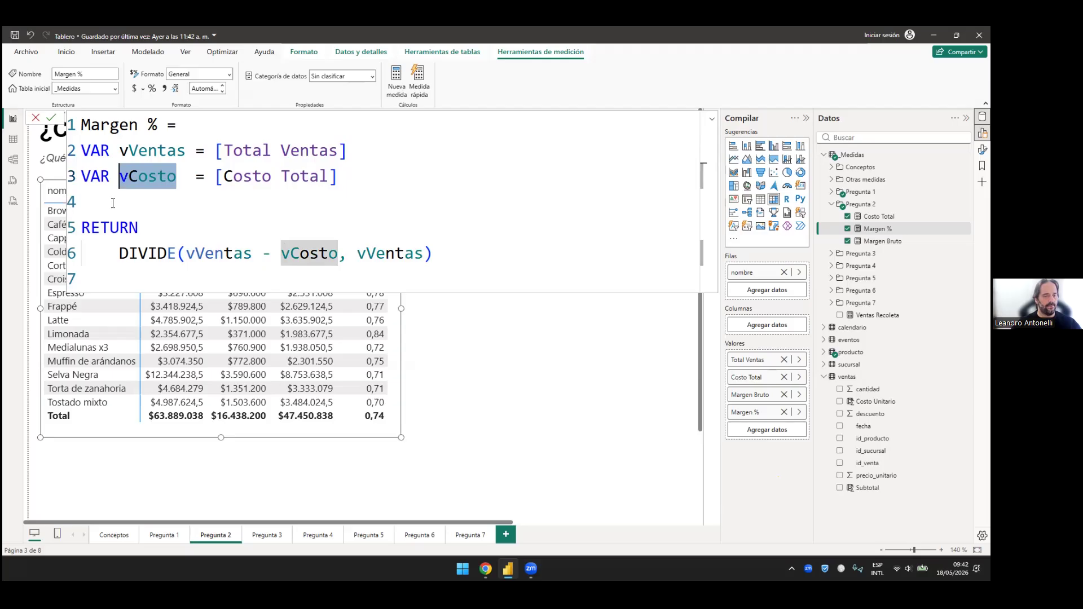
pyautogui.moveTo(338, 176); pyautogui.dragTo(215, 176)
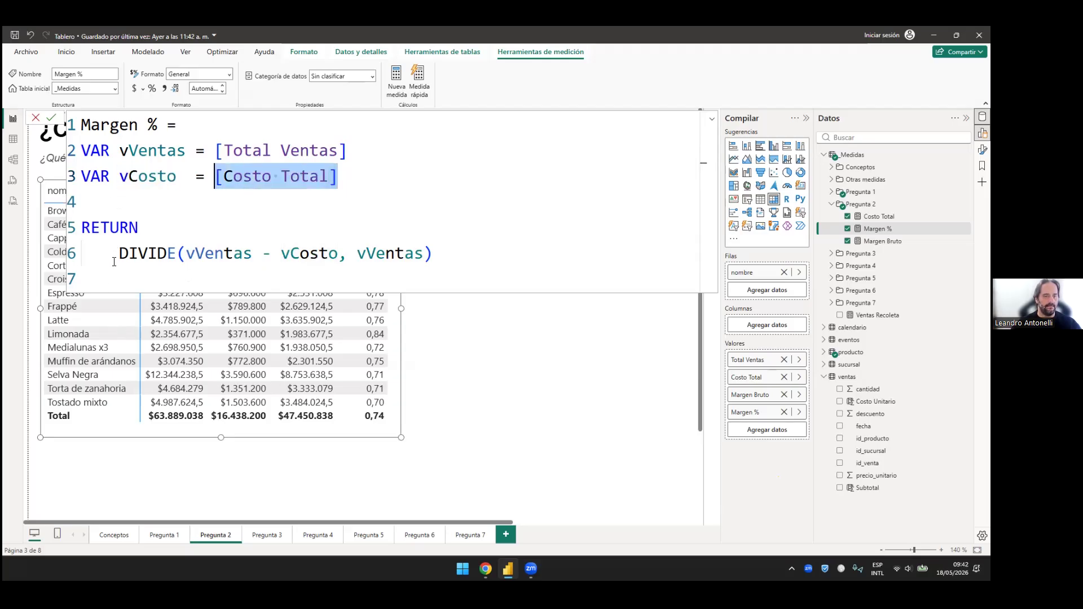
pyautogui.click(138, 212)
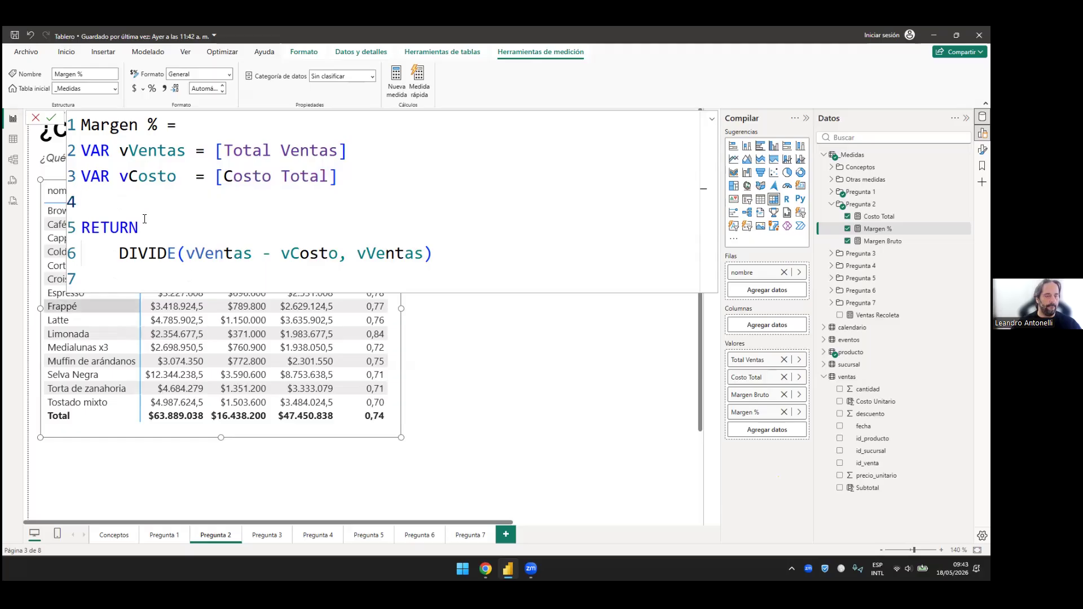
# Step: Highlight the RETURN keyword and the Margen % measure name that RETURN delivers its result to
pyautogui.press('Down')
pyautogui.hotkey('shift', 'End')
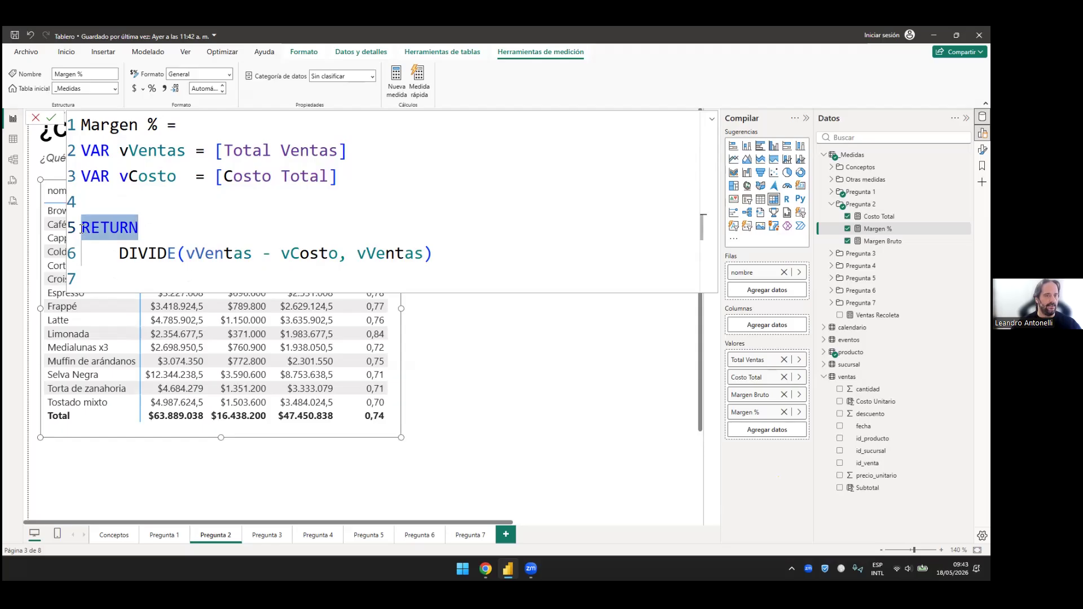
pyautogui.moveTo(157, 125); pyautogui.dragTo(82, 125)
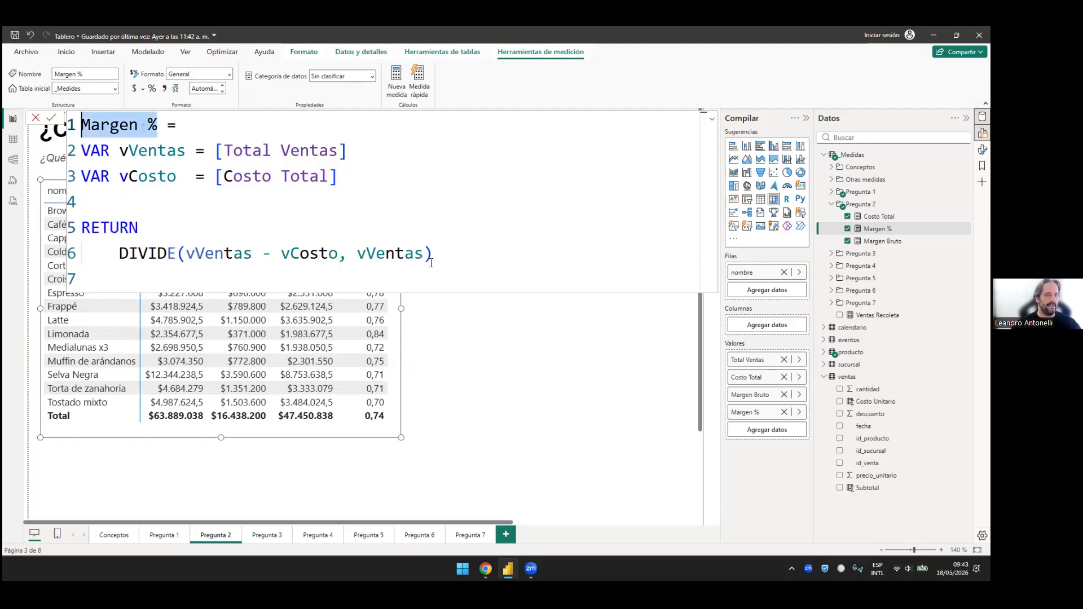
pyautogui.moveTo(139, 228); pyautogui.dragTo(82, 228)
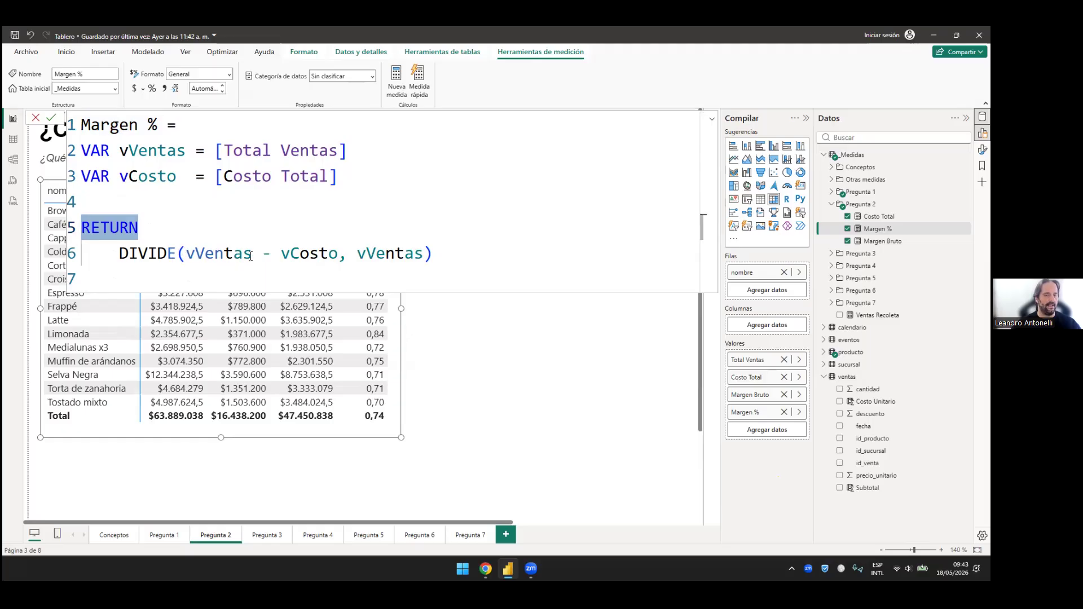
# Step: Highlight the DIVIDE function, its vVentas - vCosto numerator and its vVentas denominator
pyautogui.moveTo(187, 254); pyautogui.dragTo(252, 253)
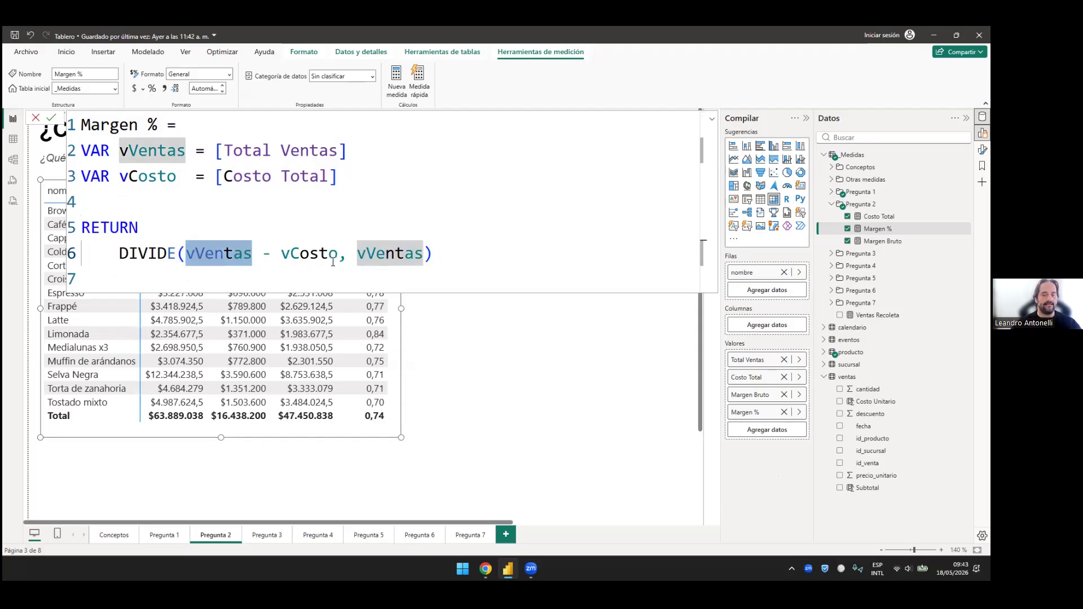
pyautogui.moveTo(281, 253); pyautogui.dragTo(339, 254)
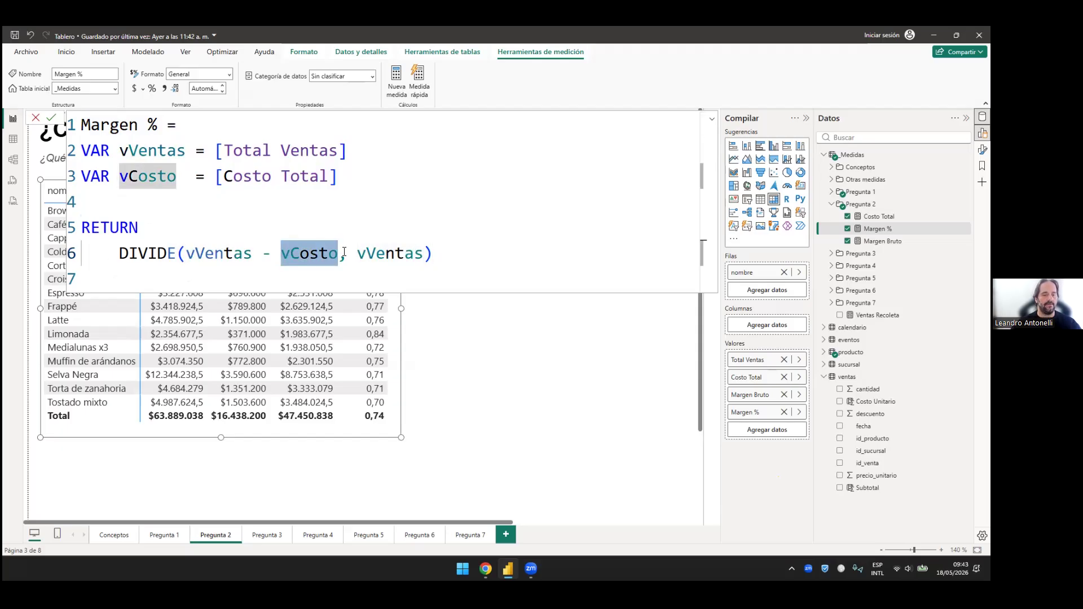
pyautogui.moveTo(176, 253); pyautogui.dragTo(119, 253)
pyautogui.moveTo(338, 254); pyautogui.dragTo(223, 236)
pyautogui.moveTo(423, 253); pyautogui.dragTo(357, 253)
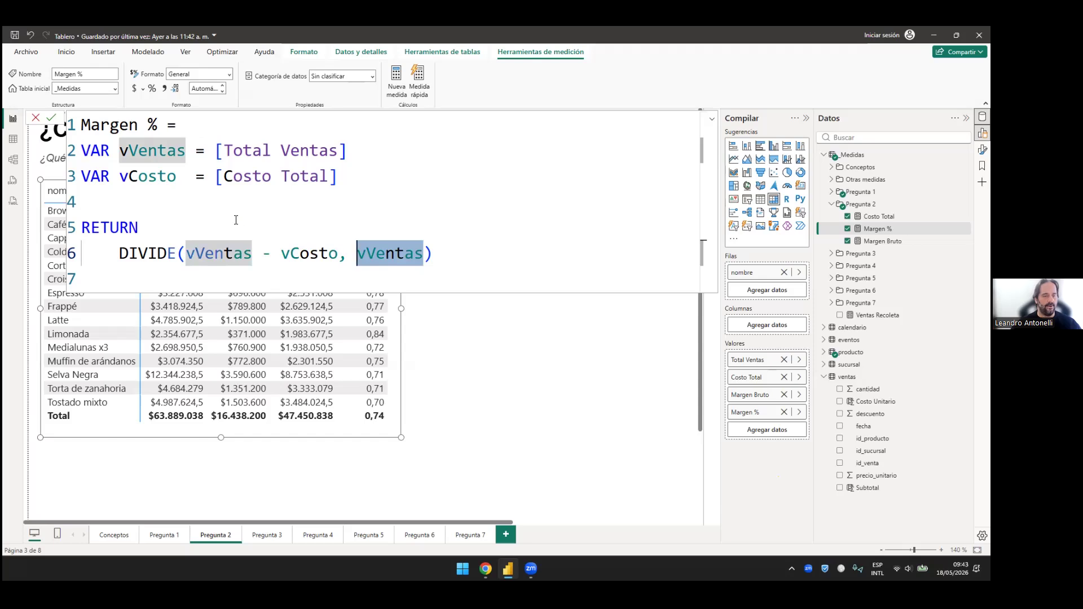
# Step: Copy the complete Margen % formula and discard the pending edits to that measure
pyautogui.click(229, 275)
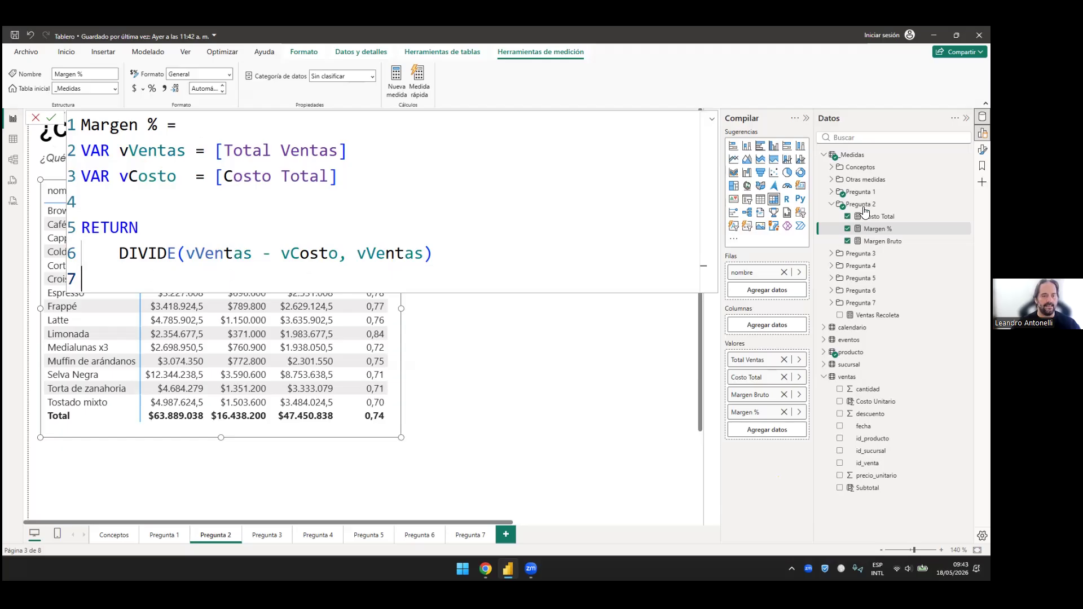
pyautogui.hotkey('shift', 'Up')
pyautogui.hotkey('shift', 'Up')
pyautogui.hotkey('shift', 'Up')
pyautogui.hotkey('shift', 'Up')
pyautogui.hotkey('shift', 'Up')
pyautogui.hotkey('shift', 'Up')
pyautogui.hotkey('ctrl', 'c')
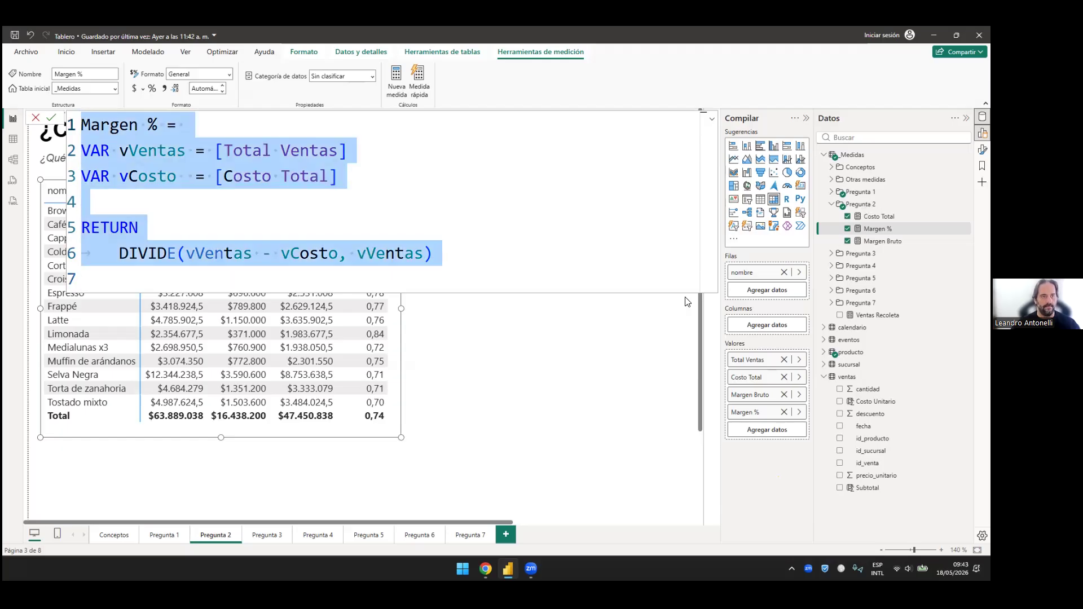
pyautogui.click(37, 118)
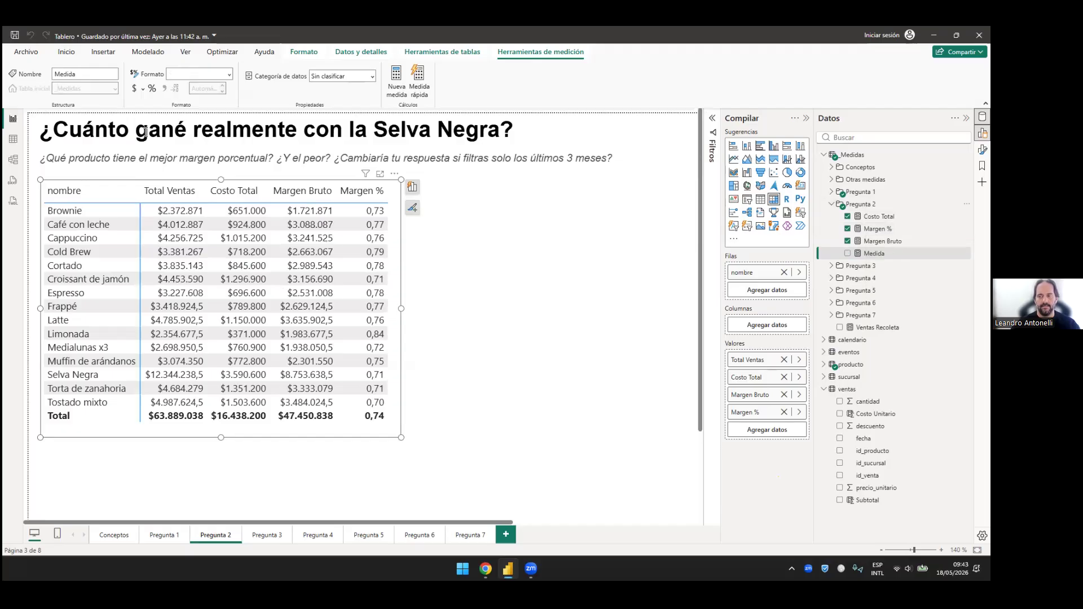
# Step: Name the new measure Margen % 2 and paste the copied formula into it without the duplicate "Margen % =" heading
pyautogui.doubleClick(146, 132)
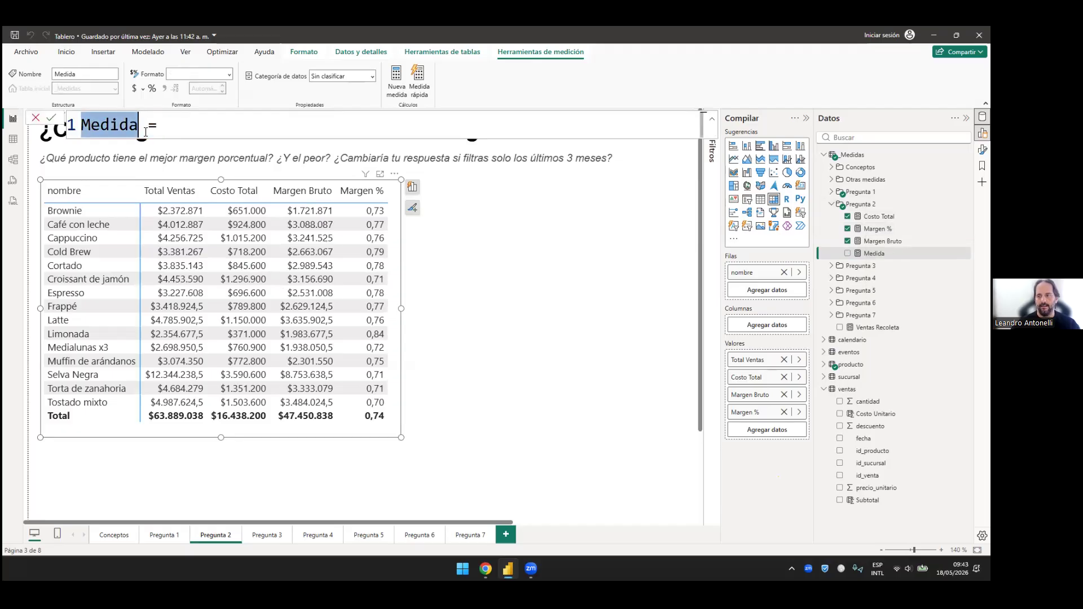
pyautogui.write('Margen ')
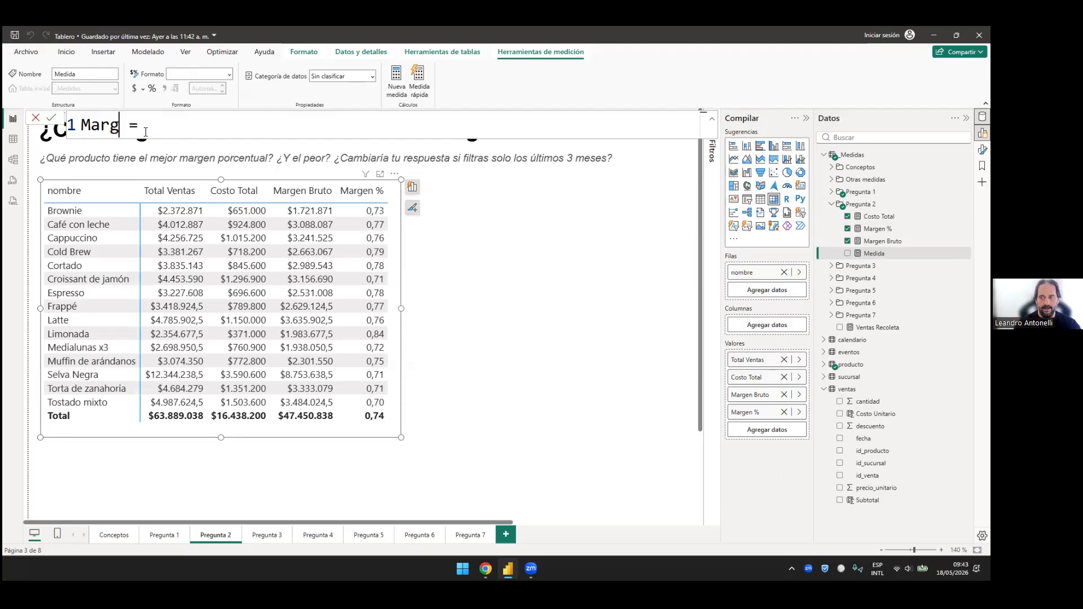
pyautogui.write('% 2')
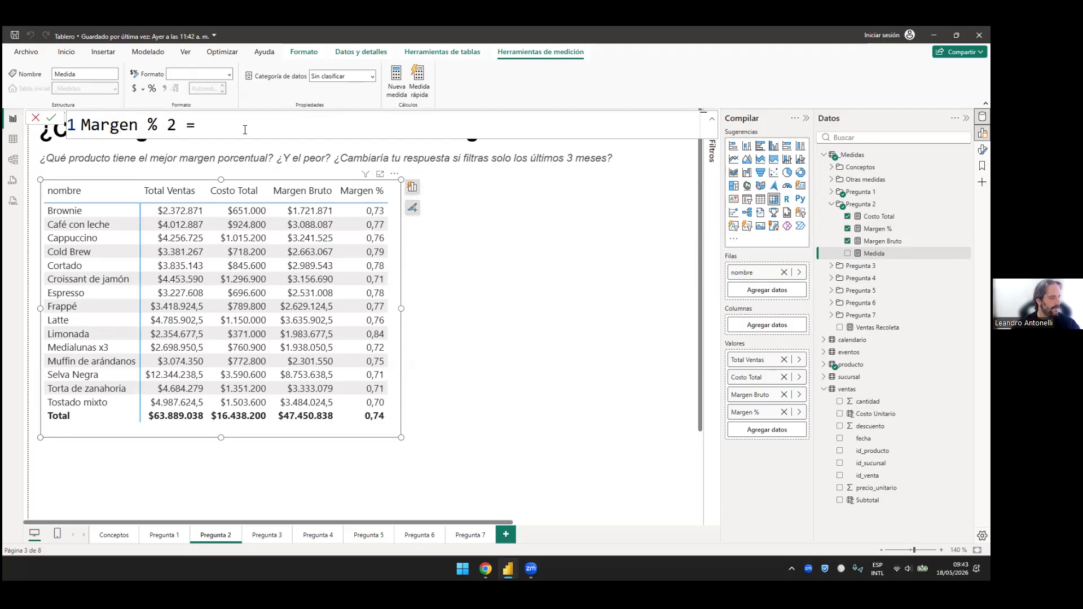
pyautogui.click(303, 122)
pyautogui.hotkey('ctrl', 'v')
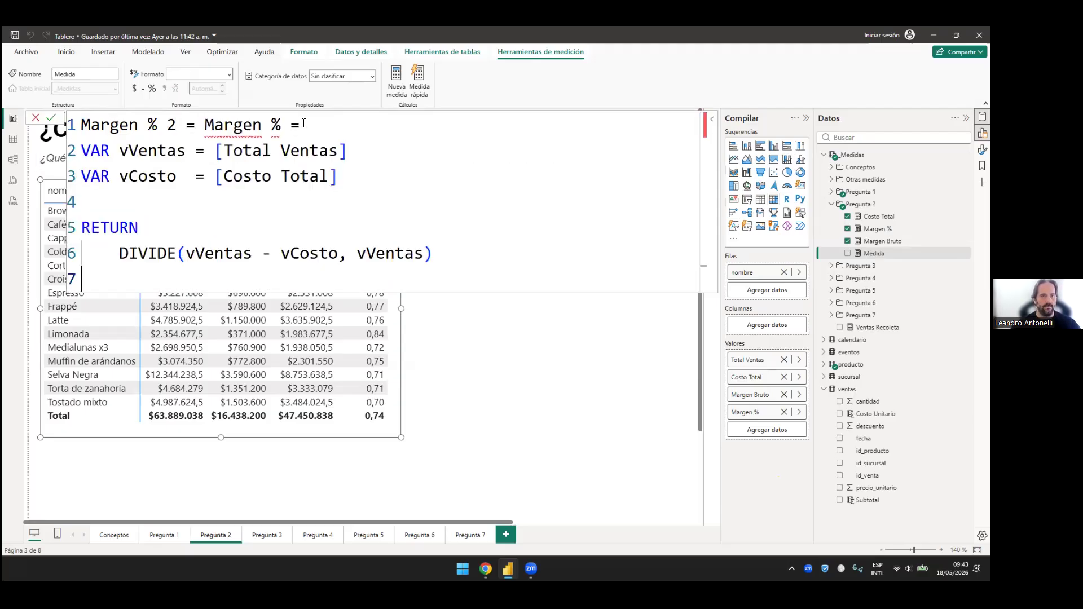
pyautogui.moveTo(204, 125); pyautogui.dragTo(303, 123)
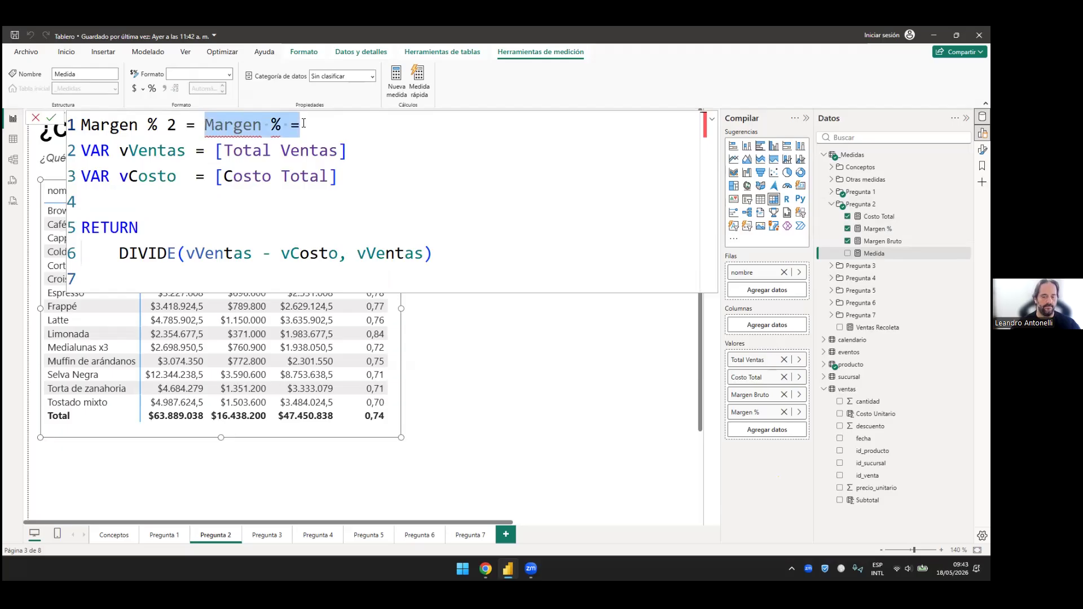
pyautogui.press('BackSpace')
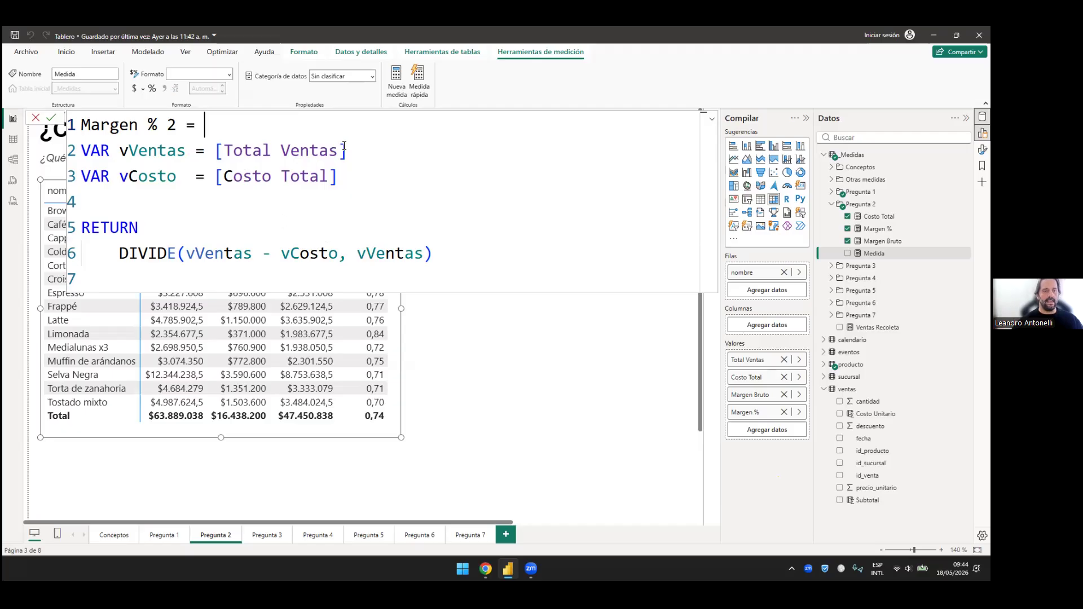
# Step: Replace vVentas and vCosto in the DIVIDE numerator with the measures [Total Ventas] and [Costo Total]
pyautogui.moveTo(216, 150); pyautogui.dragTo(347, 150)
pyautogui.hotkey('ctrl', 'c')
pyautogui.moveTo(252, 253); pyautogui.dragTo(186, 253)
pyautogui.hotkey('ctrl', 'v')
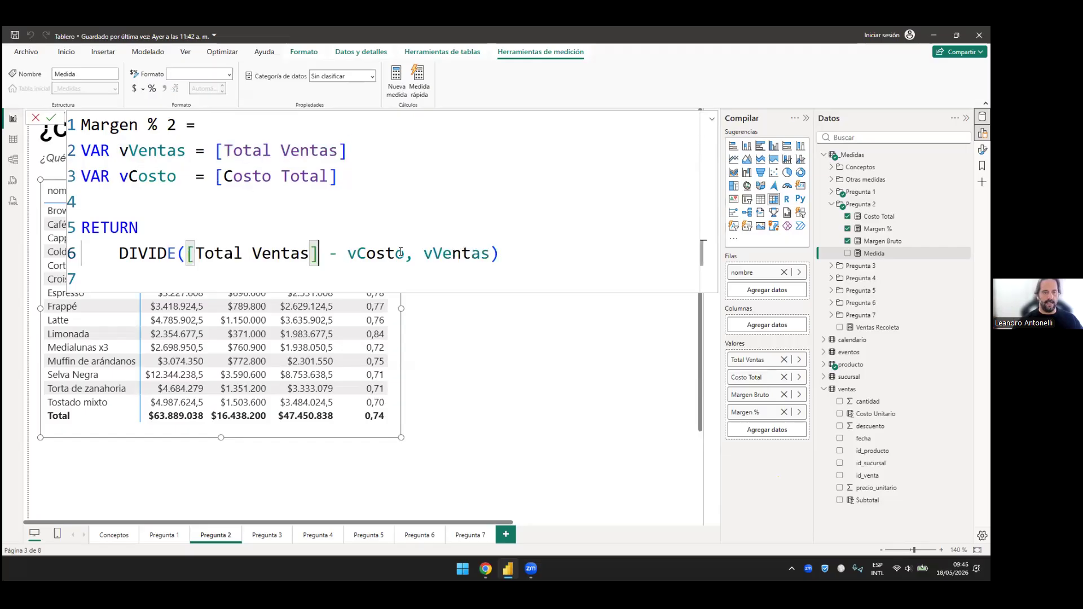
pyautogui.moveTo(338, 176); pyautogui.dragTo(215, 177)
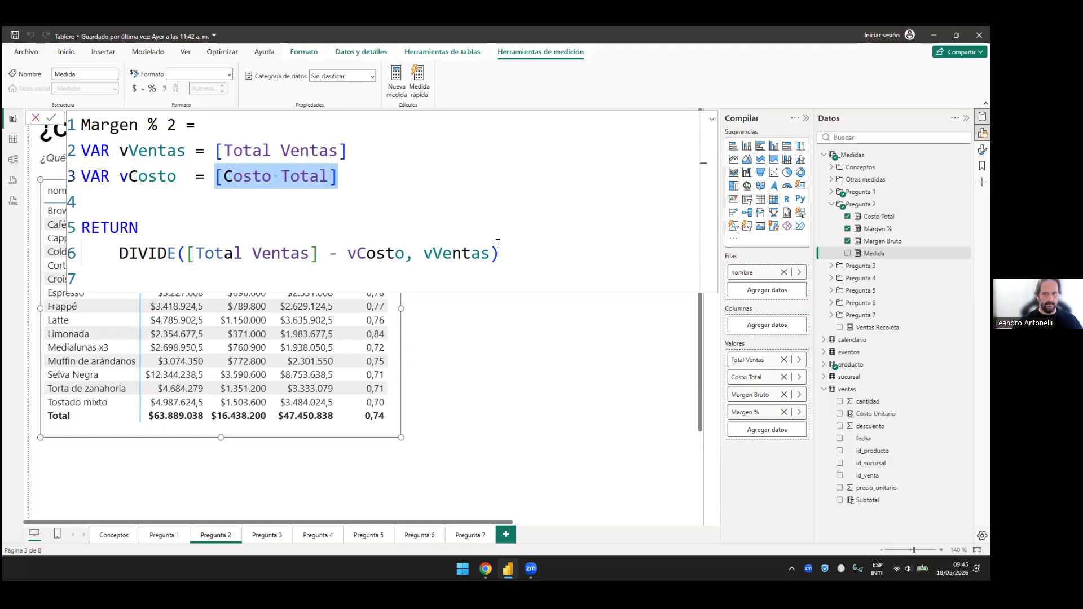
pyautogui.hotkey('ctrl', 'c')
pyautogui.moveTo(404, 253); pyautogui.dragTo(347, 254)
pyautogui.hotkey('ctrl', 'v')
# Step: Replace the vVentas denominator in the DIVIDE function with [Costo Total]
pyautogui.click(329, 177)
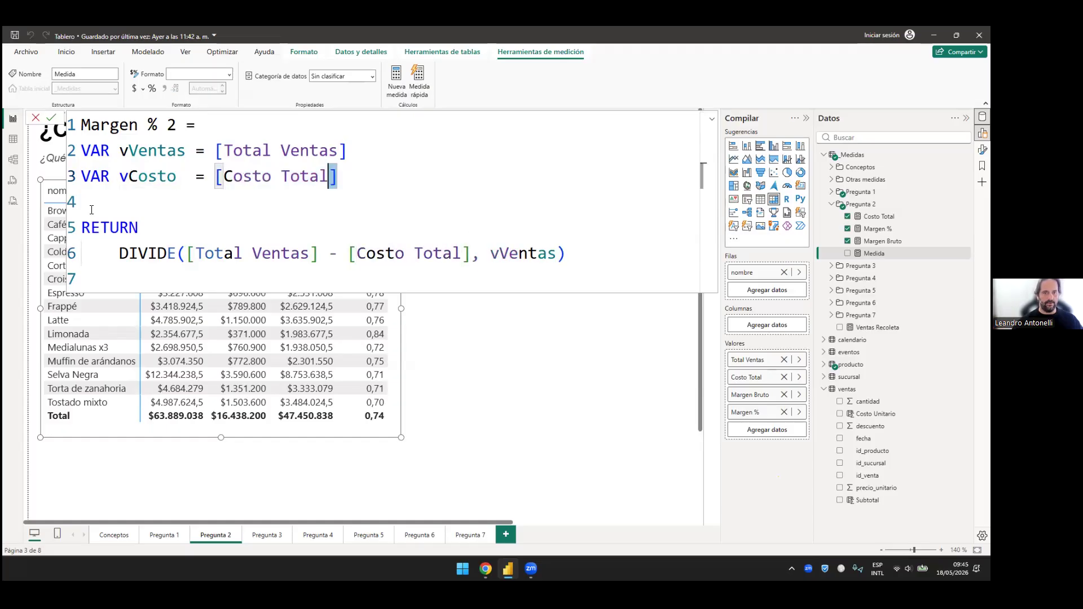
pyautogui.hotkey('shift', 'Left')
pyautogui.hotkey('shift', 'Left')
pyautogui.hotkey('shift', 'Left')
pyautogui.hotkey('shift', 'Left')
pyautogui.hotkey('shift', 'Left')
pyautogui.hotkey('shift', 'Left')
pyautogui.hotkey('shift', 'Left')
pyautogui.hotkey('shift', 'Left')
pyautogui.hotkey('shift', 'Left')
pyautogui.hotkey('shift', 'Left')
pyautogui.hotkey('shift', 'Left')
pyautogui.hotkey('shift', 'Left')
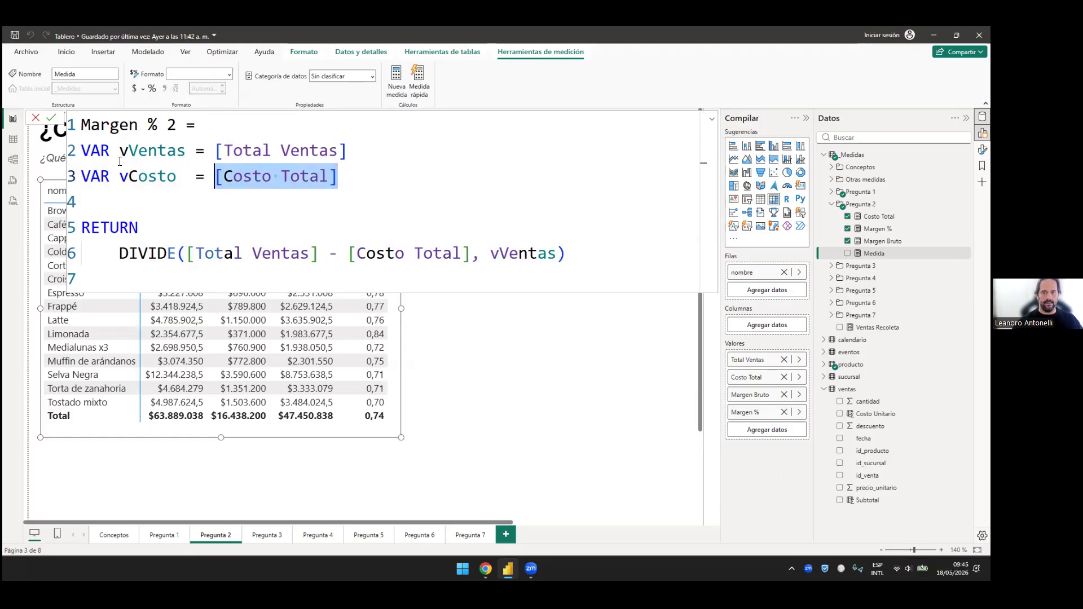
pyautogui.press('Down')
pyautogui.press('Down')
pyautogui.press('Down')
pyautogui.press('End')
pyautogui.press('Left')
pyautogui.hotkey('shift', 'Left')
pyautogui.hotkey('shift', 'Left')
pyautogui.hotkey('shift', 'Left')
pyautogui.hotkey('shift', 'Left')
pyautogui.hotkey('shift', 'Left')
pyautogui.hotkey('shift', 'Left')
pyautogui.hotkey('shift', 'Left')
pyautogui.hotkey('ctrl', 'v')
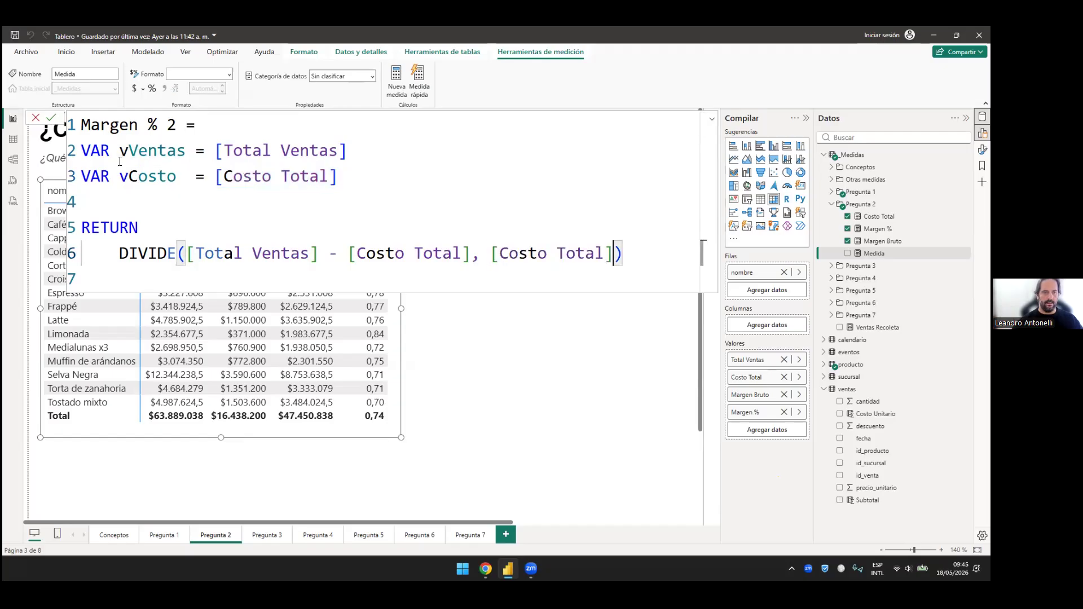
# Step: Delete both VAR lines and RETURN, and move the DIVIDE expression onto the Margen % 2 line
pyautogui.press('Up')
pyautogui.press('Up')
pyautogui.hotkey('shift', 'Up')
pyautogui.hotkey('shift', 'Up')
pyautogui.hotkey('shift', 'Home')
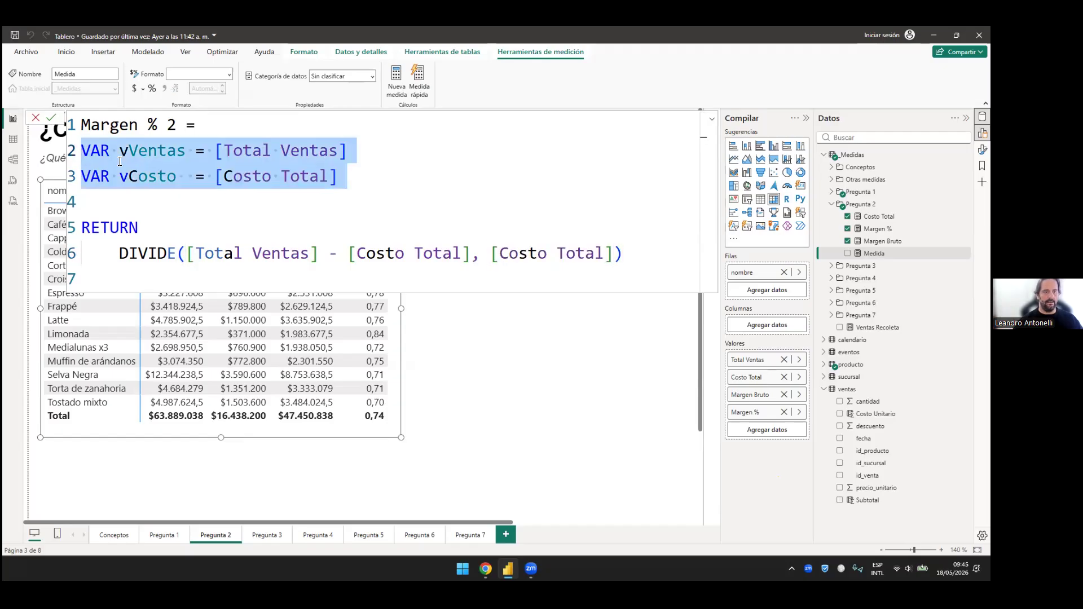
pyautogui.press('Delete')
pyautogui.press('Delete')
pyautogui.hotkey('shift', 'End')
pyautogui.press('Delete')
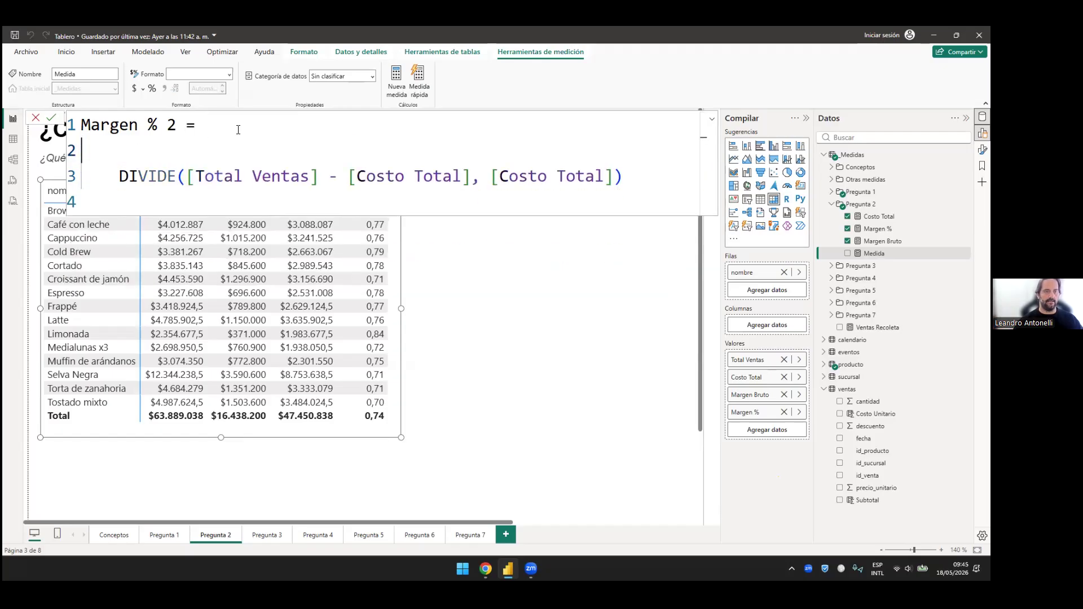
pyautogui.press('Delete')
pyautogui.press('Delete')
pyautogui.press('BackSpace')
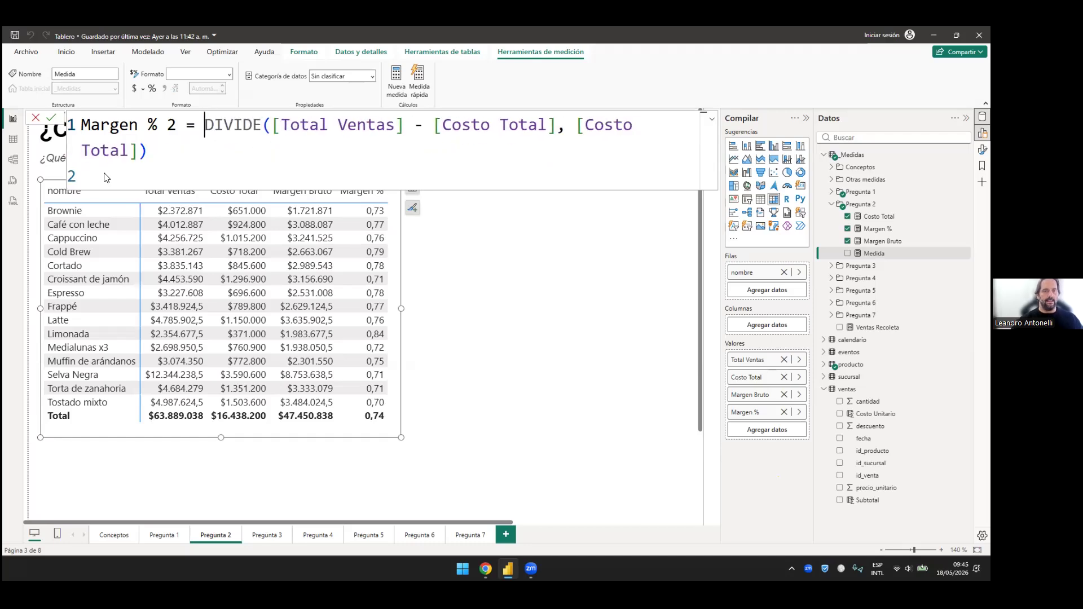
pyautogui.press('Down')
pyautogui.press('Down')
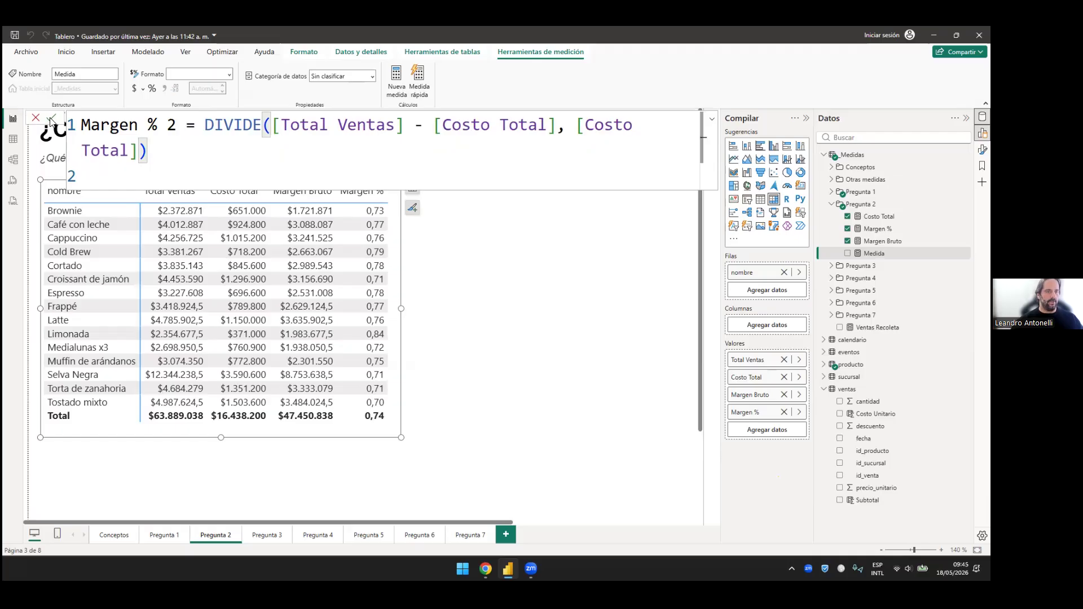
# Step: Commit the Margen % 2 measure, add it to the product matrix and widen the matrix to fit its column
pyautogui.press('Return')
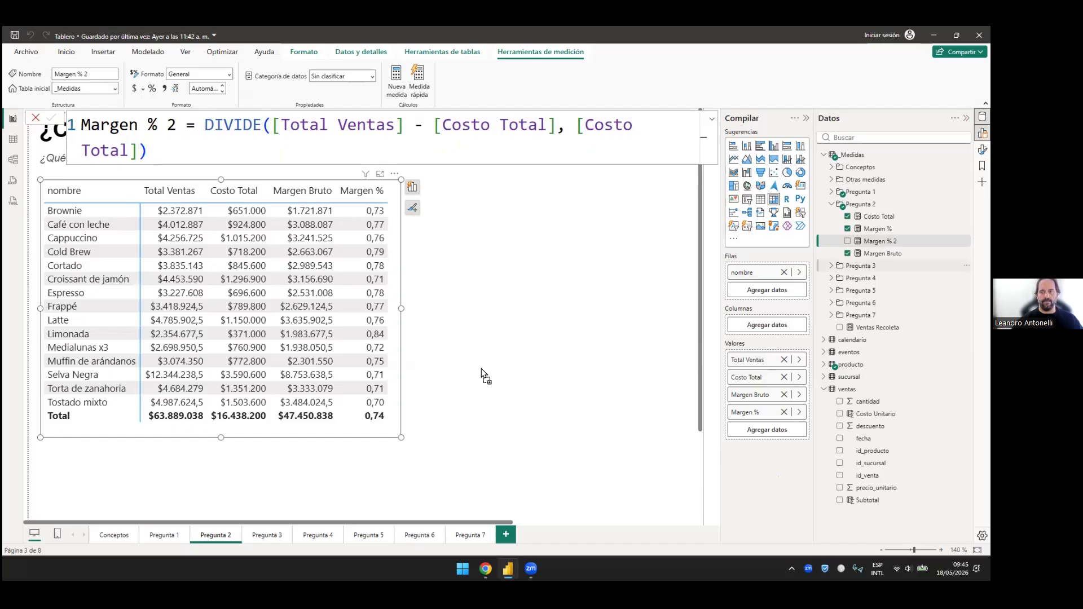
pyautogui.moveTo(880, 241)
pyautogui.mouseDown()
pyautogui.moveTo(401, 195)
pyautogui.moveTo(413, 187)
pyautogui.moveTo(481, 347)
pyautogui.moveTo(471, 435)
pyautogui.mouseUp()
pyautogui.click(491, 308)
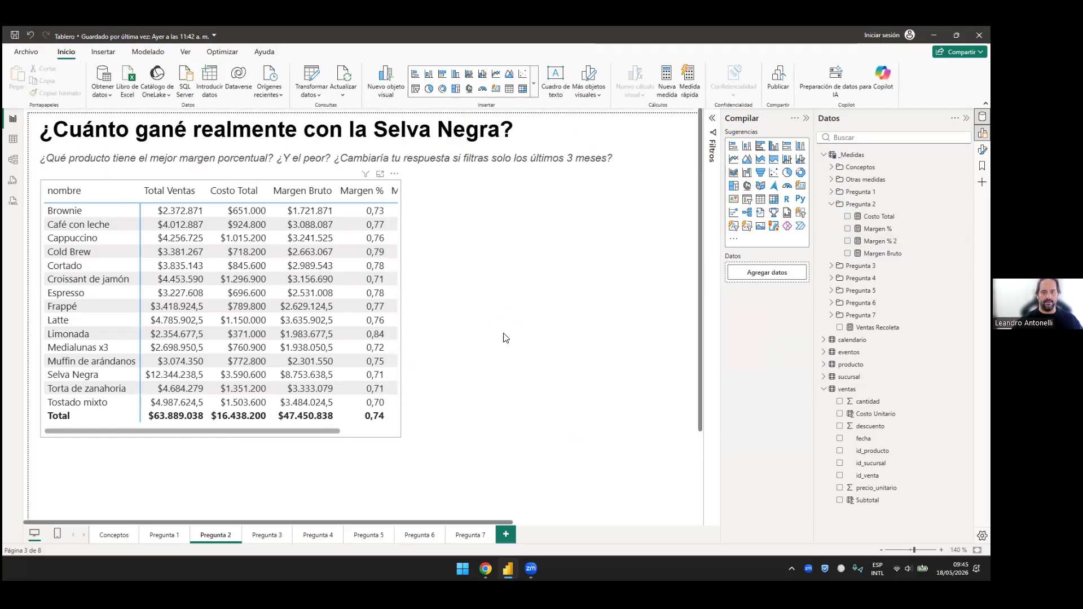
pyautogui.click(394, 361)
pyautogui.moveTo(401, 309); pyautogui.dragTo(490, 309)
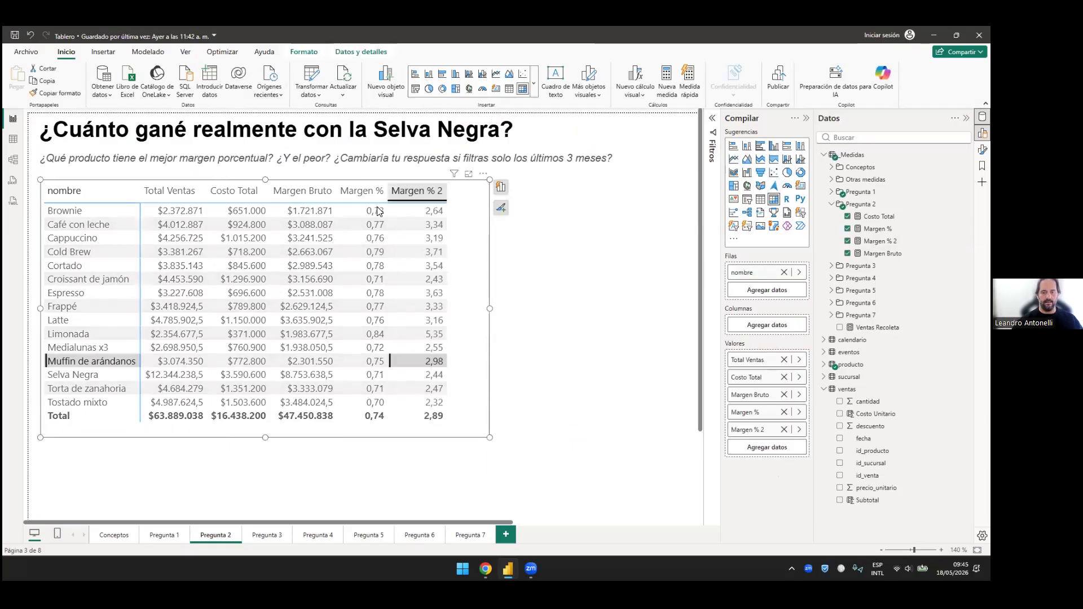
# Step: Enclose the [Total Ventas] - [Costo Total] subtraction of Margen % 2 in parentheses and commit the formula
pyautogui.click(355, 181)
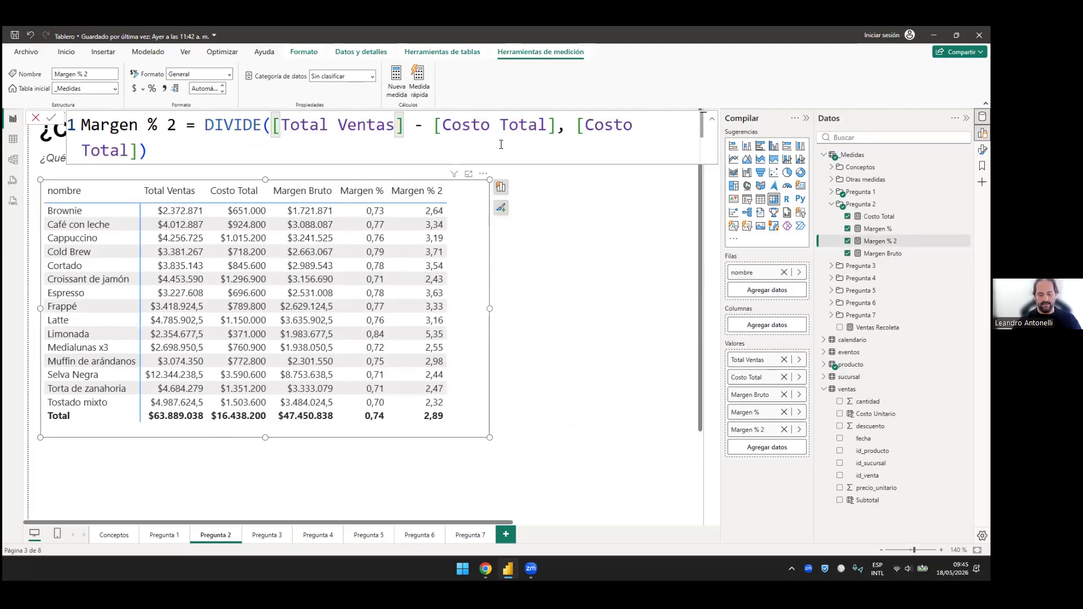
pyautogui.write('(')
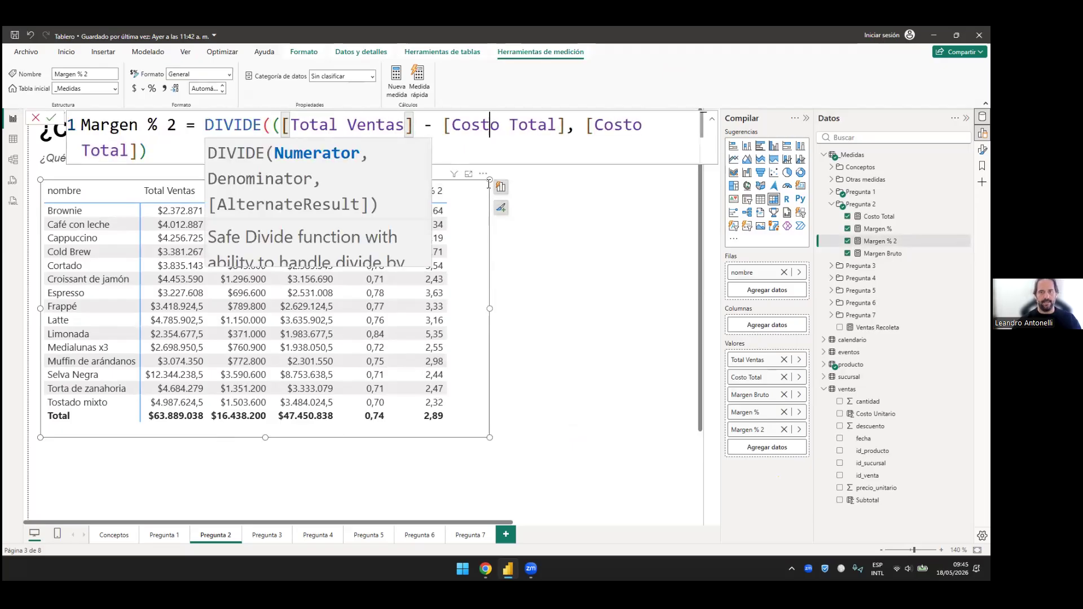
pyautogui.click(564, 126)
pyautogui.write(')')
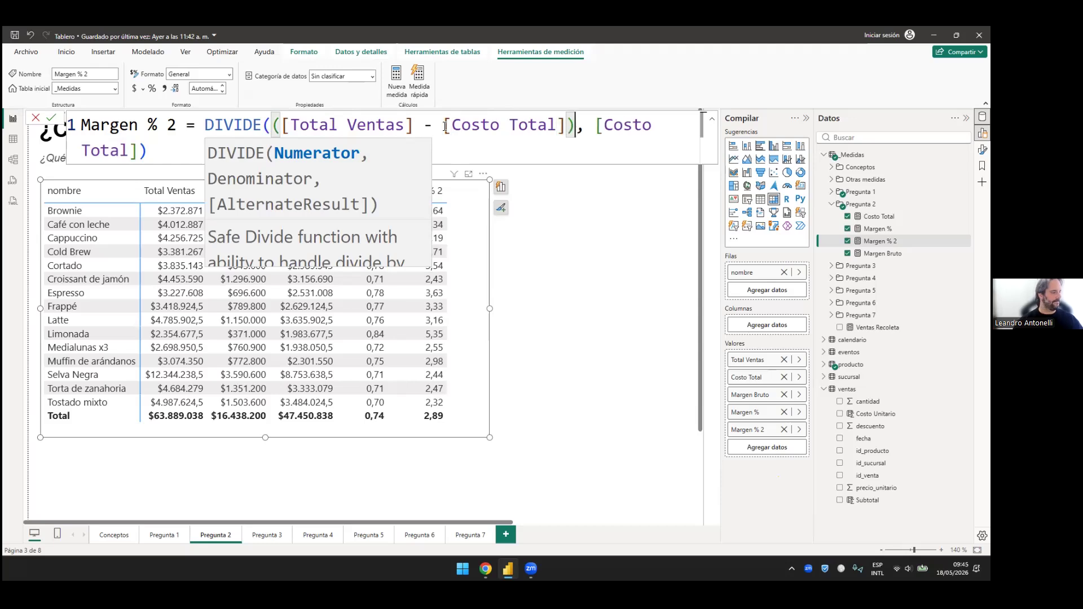
pyautogui.press('Return')
# Step: Examine the [Costo Total] reference in Margen % 2 and compare it with the Margen % formula
pyautogui.moveTo(566, 126); pyautogui.dragTo(445, 126)
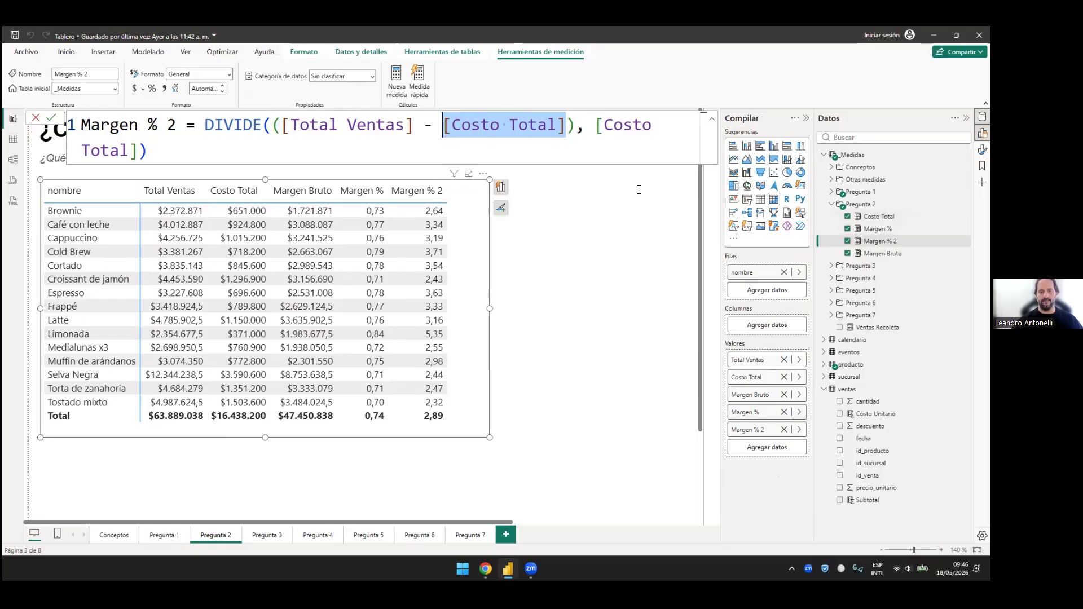
pyautogui.click(214, 167)
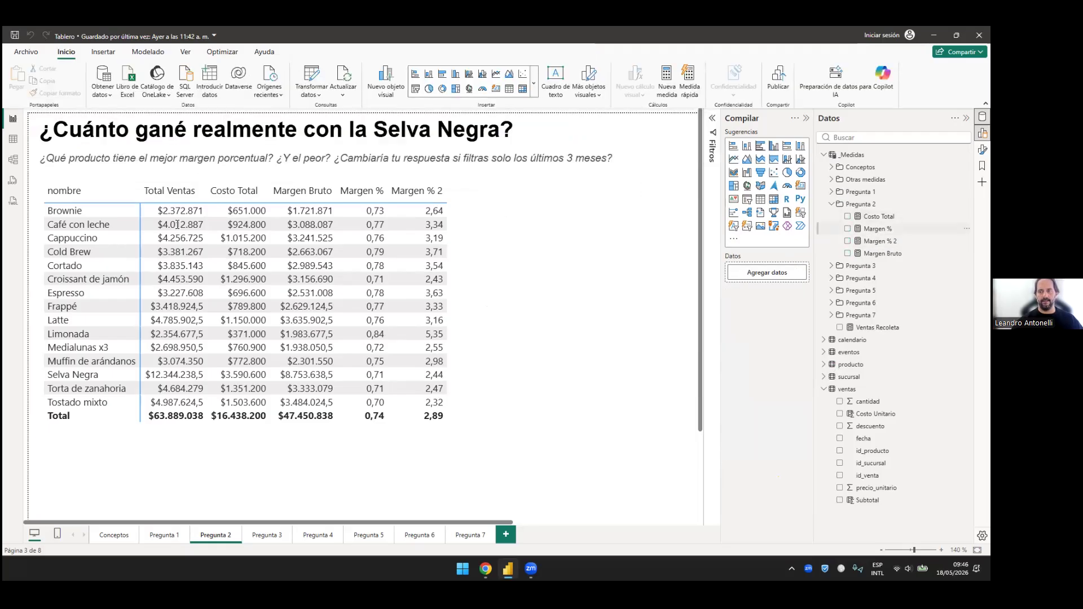
pyautogui.click(878, 228)
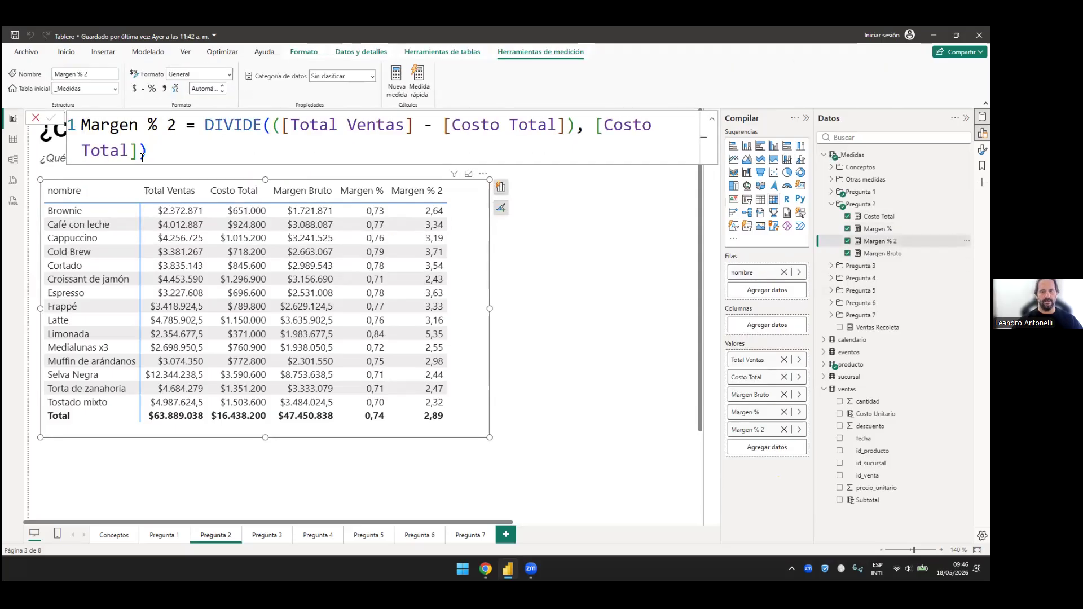
# Step: Replace the [Costo Total] denominator of Margen % 2 with [Total Ventas] and commit the formula
pyautogui.click(140, 157)
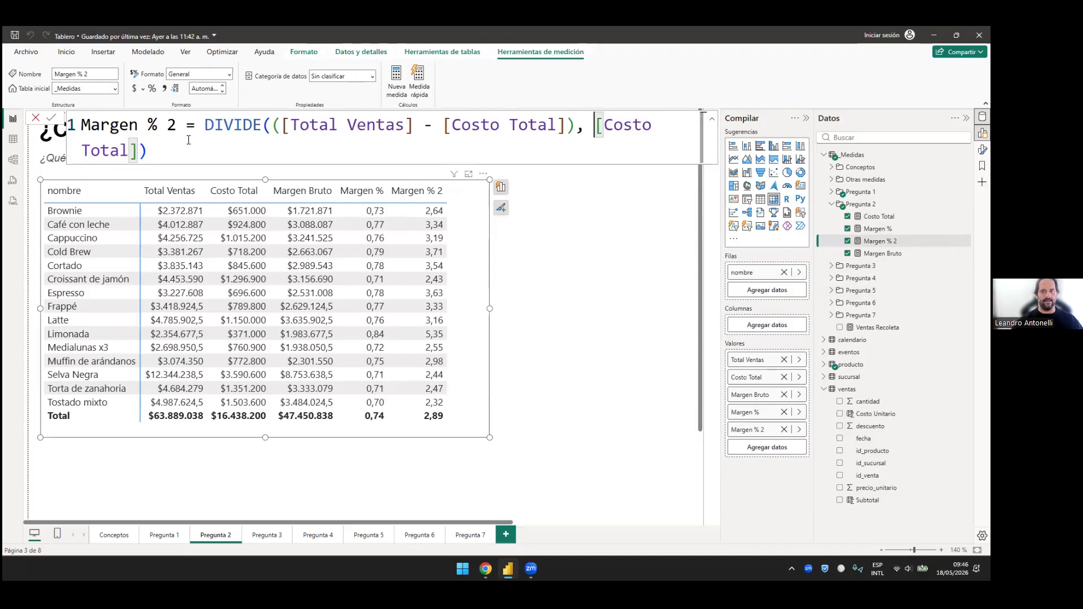
pyautogui.hotkey('shift', 'Right')
pyautogui.hotkey('shift', 'Right')
pyautogui.hotkey('shift', 'Right')
pyautogui.hotkey('shift', 'Right')
pyautogui.hotkey('shift', 'Right')
pyautogui.hotkey('shift', 'Right')
pyautogui.hotkey('shift', 'Right')
pyautogui.hotkey('shift', 'Right')
pyautogui.hotkey('shift', 'Right')
pyautogui.hotkey('shift', 'Right')
pyautogui.hotkey('shift', 'Right')
pyautogui.hotkey('shift', 'Right')
pyautogui.hotkey('shift', 'Right')
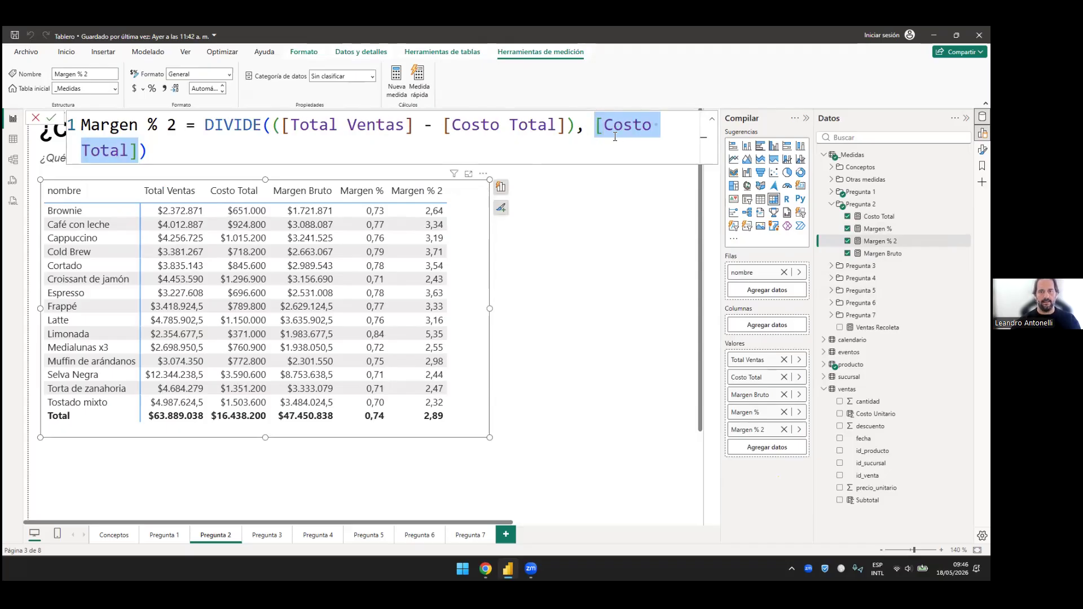
pyautogui.press('BackSpace')
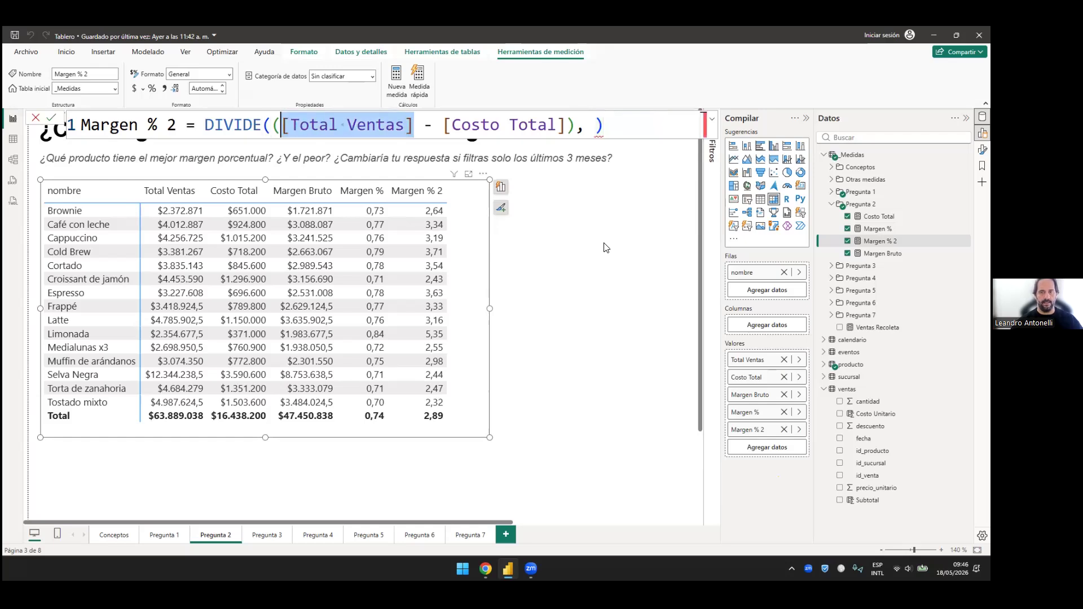
pyautogui.press('End')
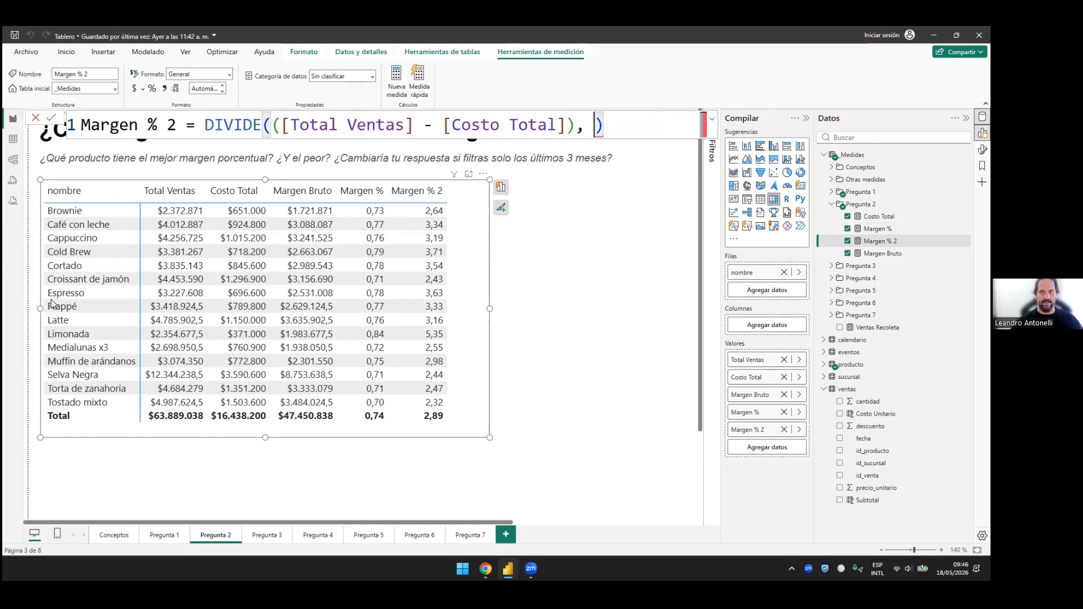
pyautogui.write('[Total Ventas]')
pyautogui.press('Return')
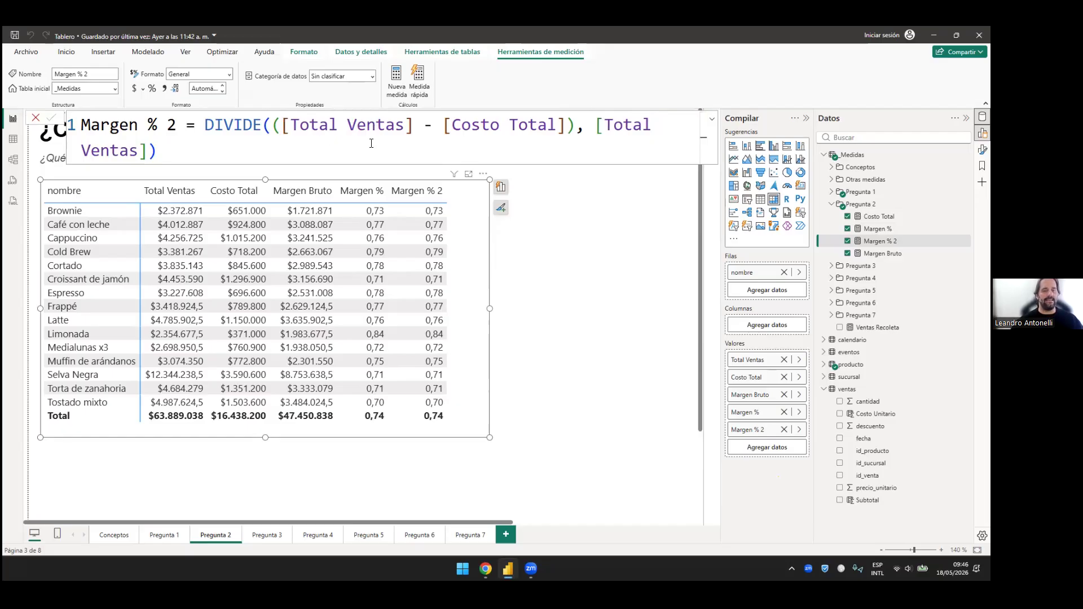
# Step: Examine the two [Total Ventas] references in the numerator and denominator of Margen % 2
pyautogui.doubleClick(353, 152)
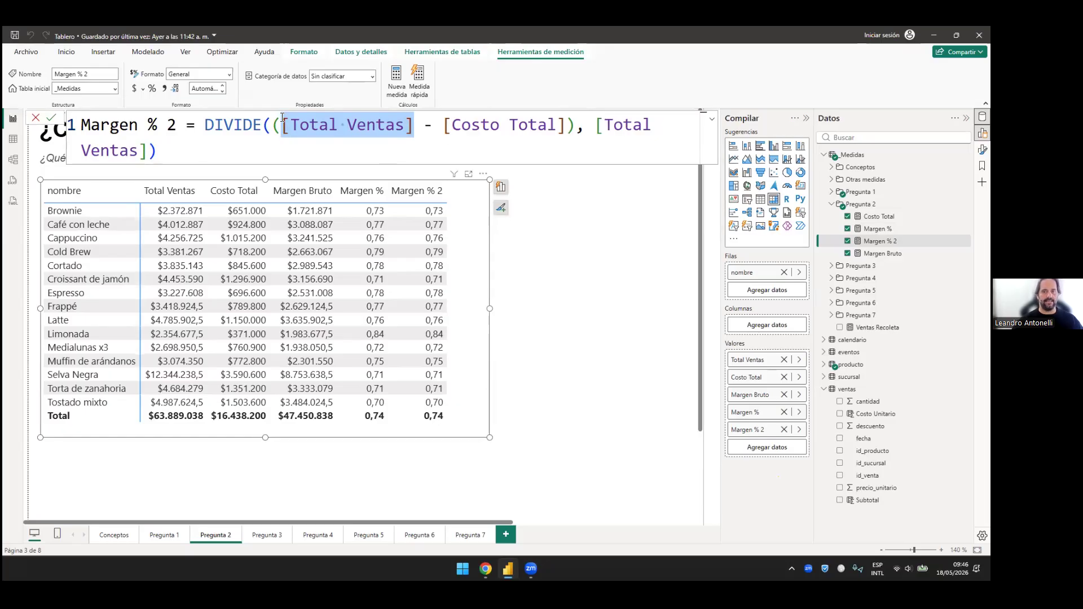
pyautogui.click(596, 126)
pyautogui.hotkey('shift', 'Down')
pyautogui.hotkey('shift', 'Left')
pyautogui.hotkey('shift', 'Left')
pyautogui.hotkey('shift', 'Right')
pyautogui.moveTo(282, 125); pyautogui.dragTo(405, 126)
pyautogui.hotkey('shift', 'Right')
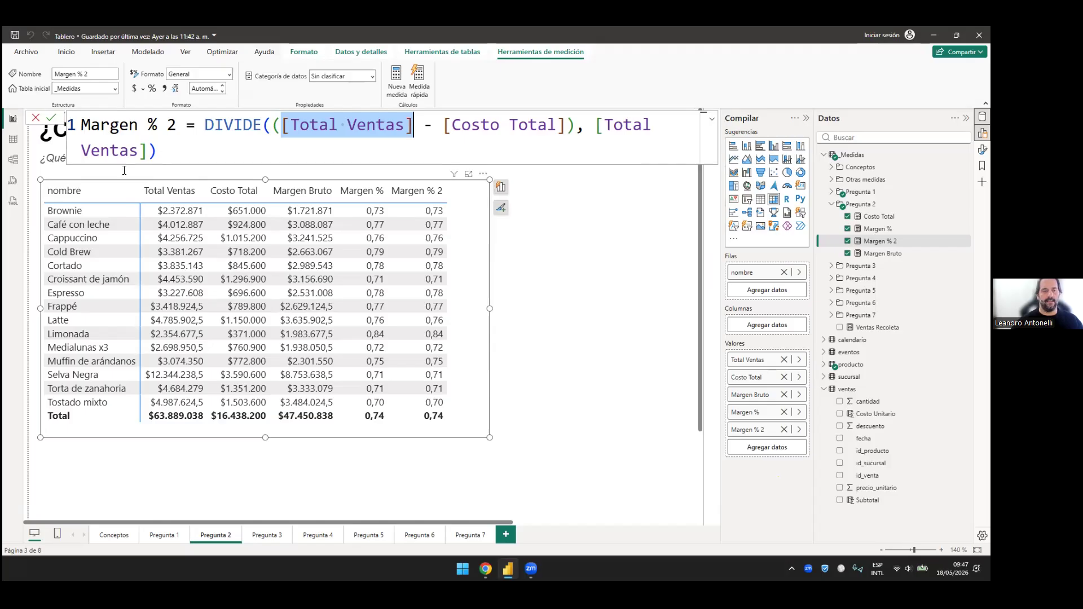
# Step: Examine the Margen % formula's VAR declarations, its RETURN keyword and the vVentas assignment to [Total Ventas]
pyautogui.click(878, 228)
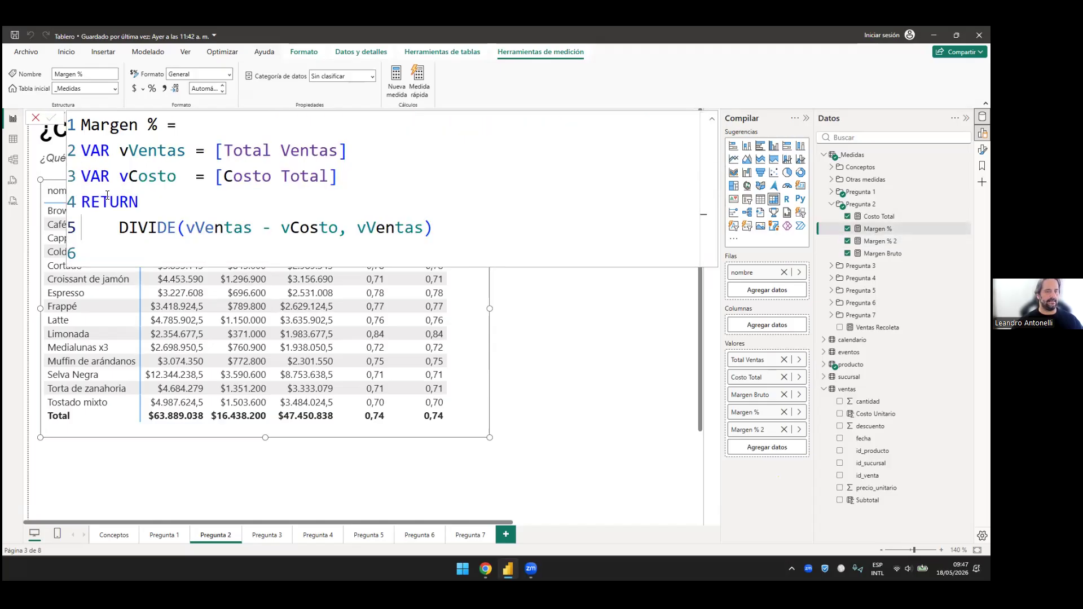
pyautogui.moveTo(81, 150); pyautogui.dragTo(148, 176)
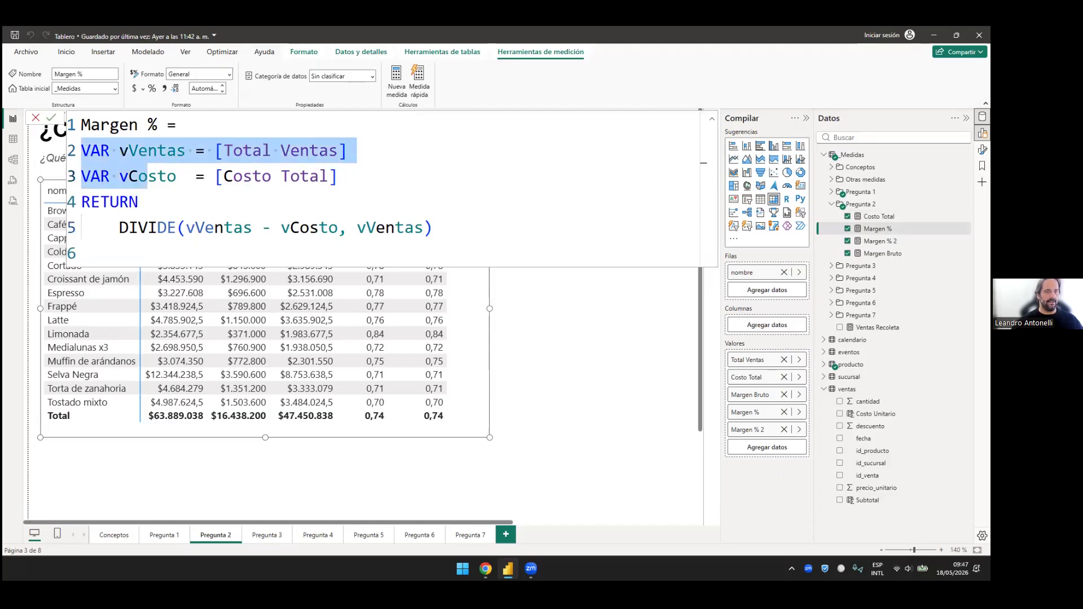
pyautogui.doubleClick(95, 151)
pyautogui.doubleClick(109, 202)
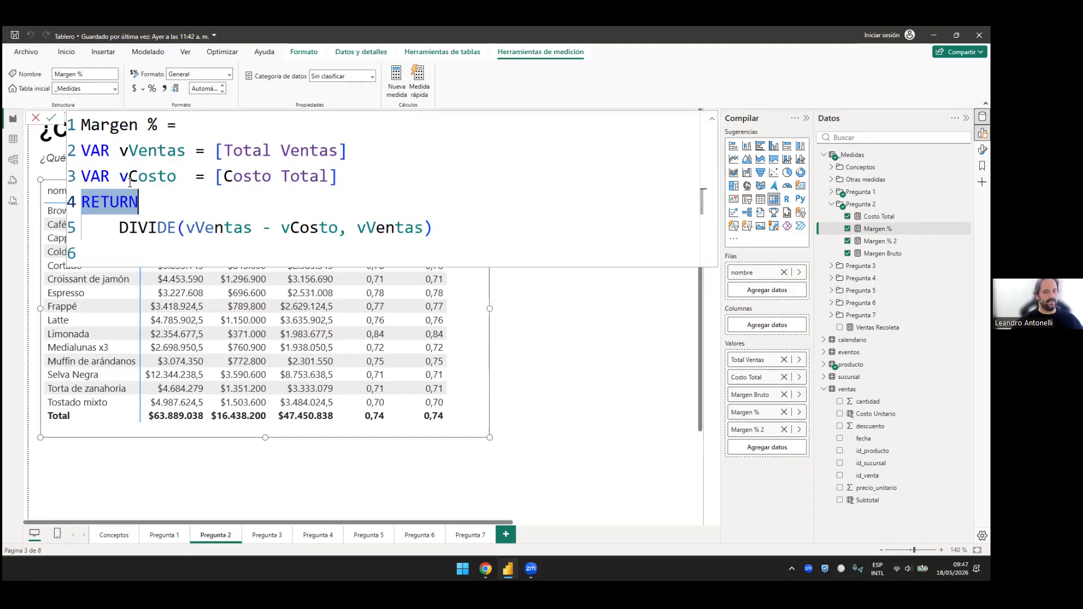
pyautogui.press('Down')
pyautogui.press('End')
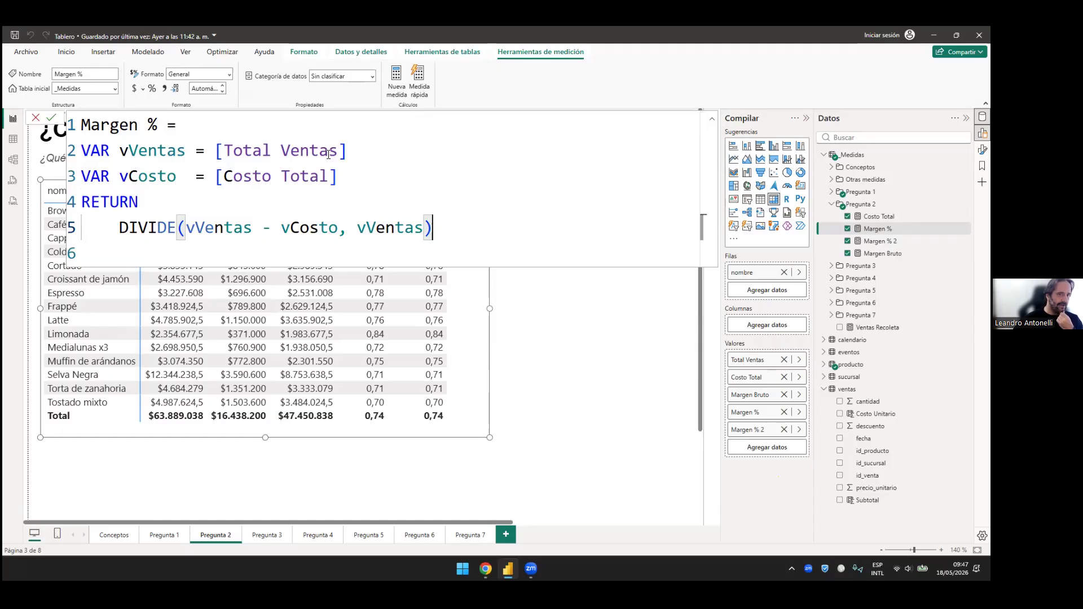
pyautogui.doubleClick(169, 150)
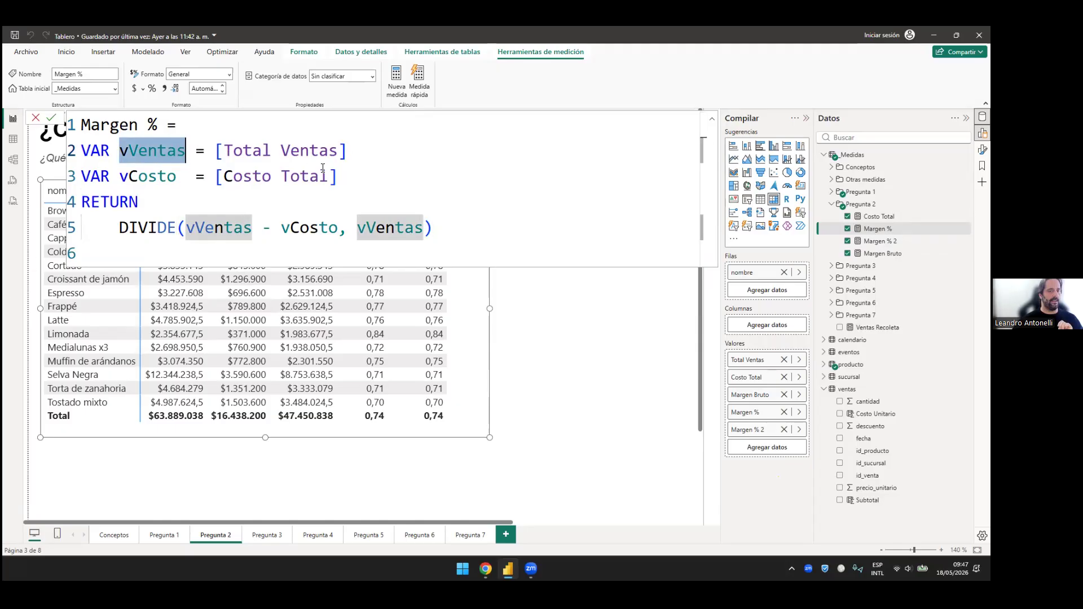
pyautogui.moveTo(350, 159); pyautogui.dragTo(216, 152)
pyautogui.hotkey('shift', 'Left')
pyautogui.hotkey('shift', 'Left')
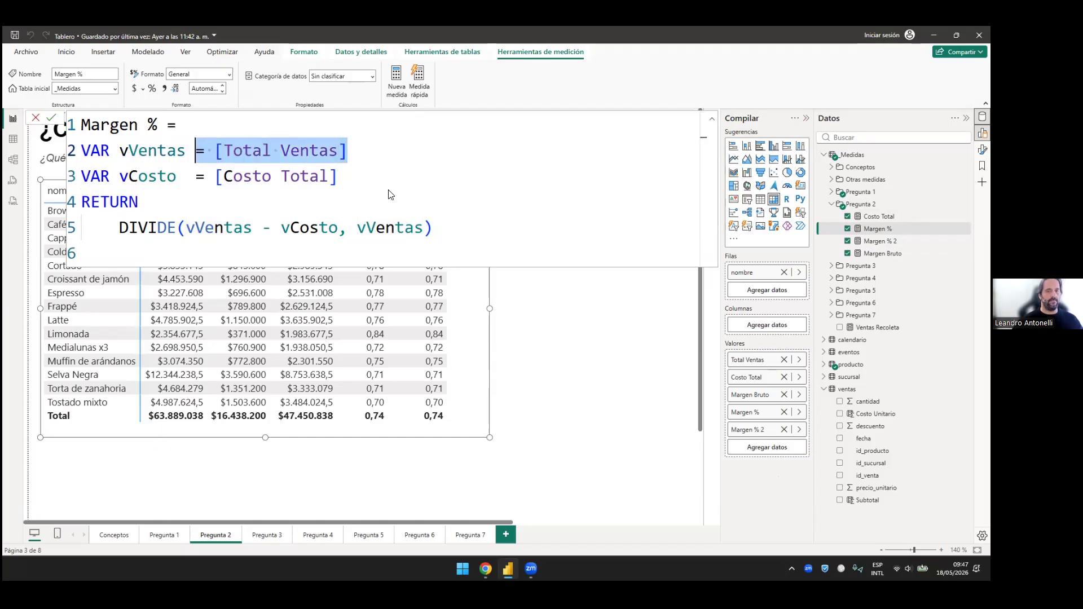
# Step: Insert blank lines between the vCosto declaration and RETURN in the Margen % formula
pyautogui.click(389, 190)
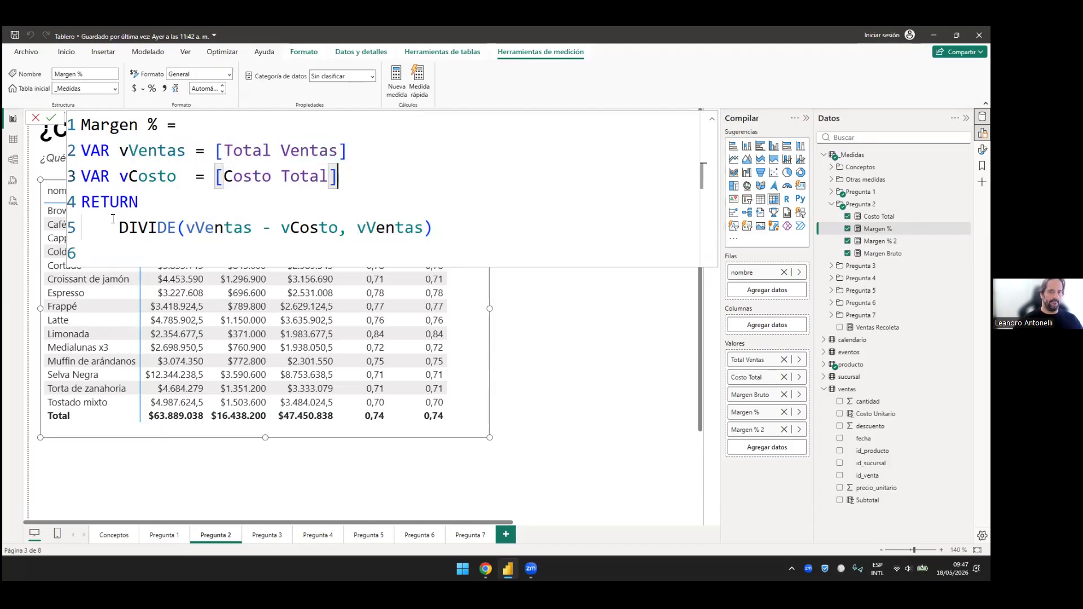
pyautogui.press('Return')
pyautogui.press('Return')
pyautogui.click(111, 201)
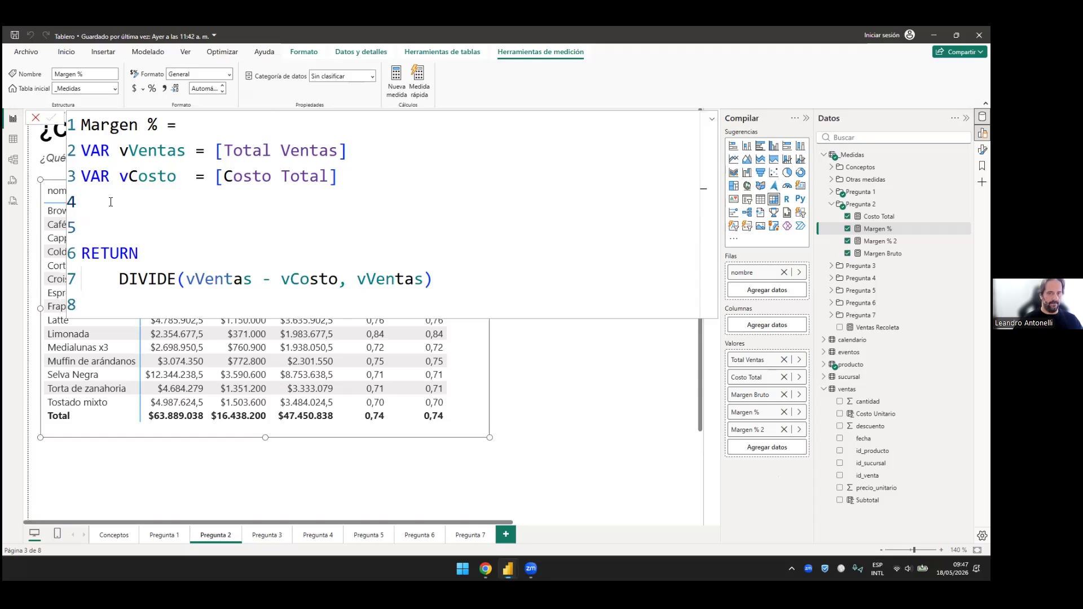
pyautogui.hotkey('ctrl', 'Home')
pyautogui.click(111, 201)
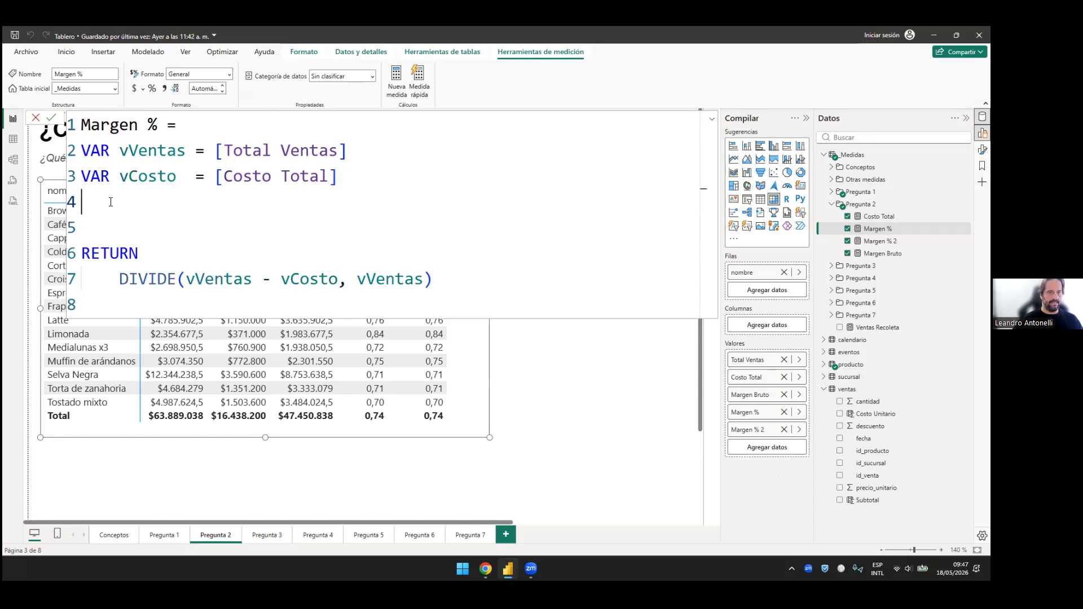
pyautogui.press('Return')
# Step: Try to reassign the variable by adding the line vVentas = vVentas + 1 above RETURN and commit Margen %
pyautogui.write('vv')
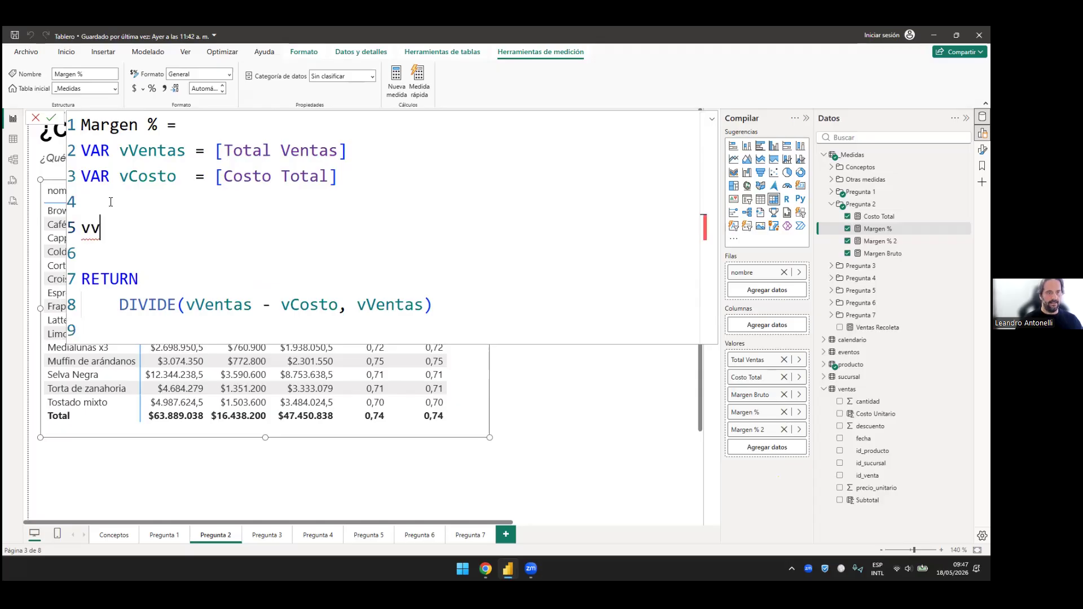
pyautogui.press('BackSpace')
pyautogui.write('Ventas =')
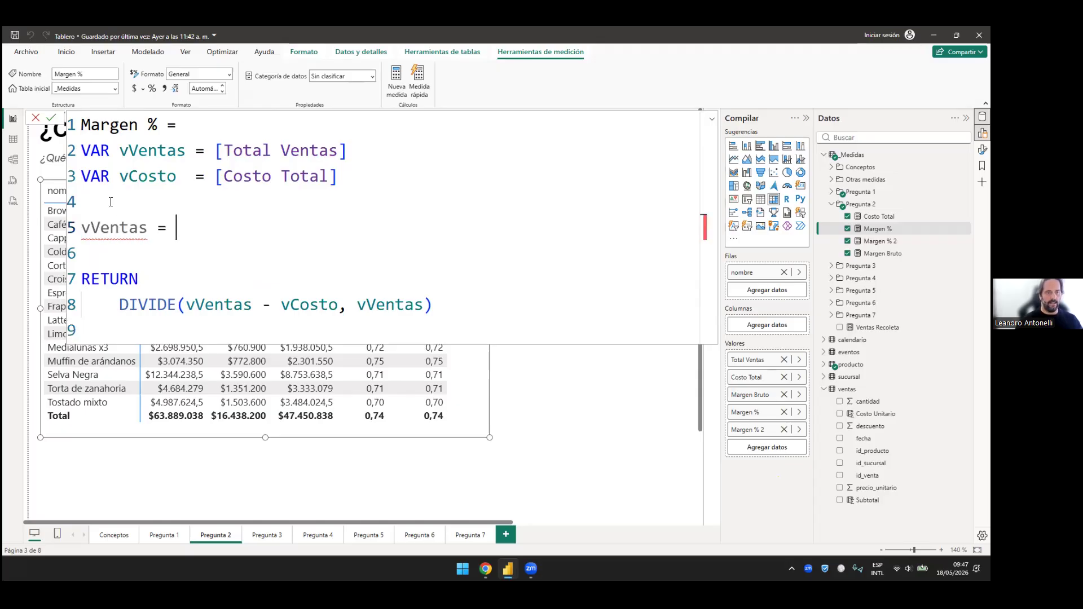
pyautogui.write(' v')
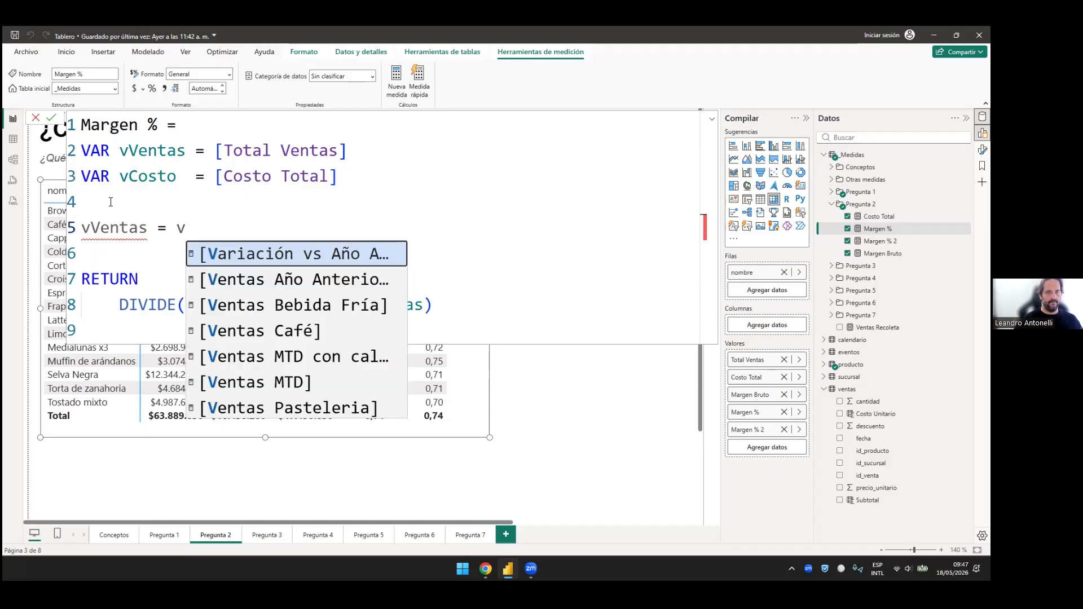
pyautogui.write('vemntas')
pyautogui.press('BackSpace')
pyautogui.press('BackSpace')
pyautogui.press('BackSpace')
pyautogui.press('BackSpace')
pyautogui.press('BackSpace')
pyautogui.press('BackSpace')
pyautogui.press('BackSpace')
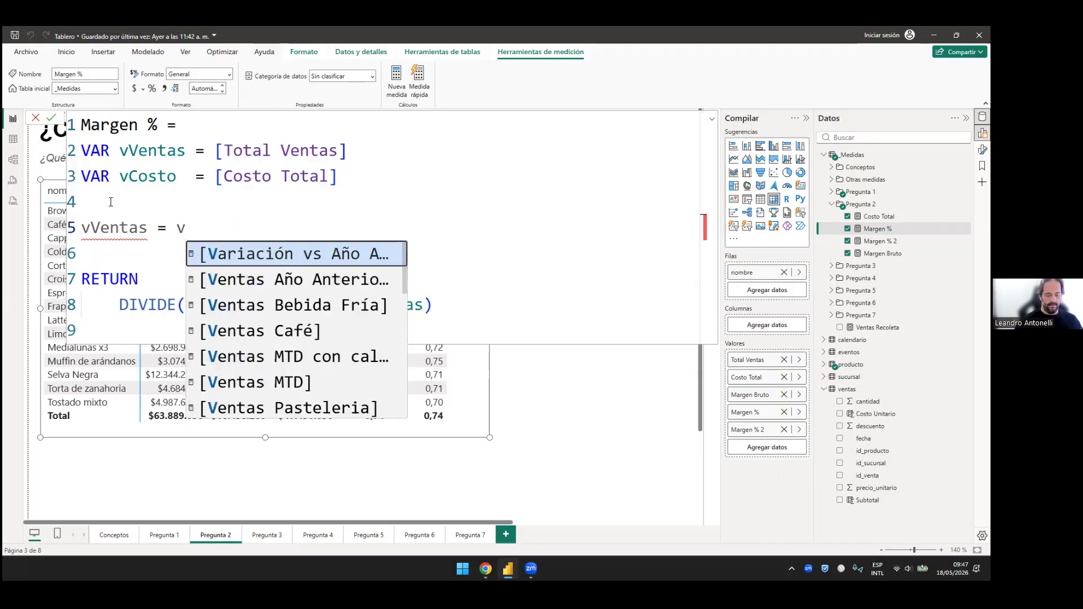
pyautogui.write('Ventas +1')
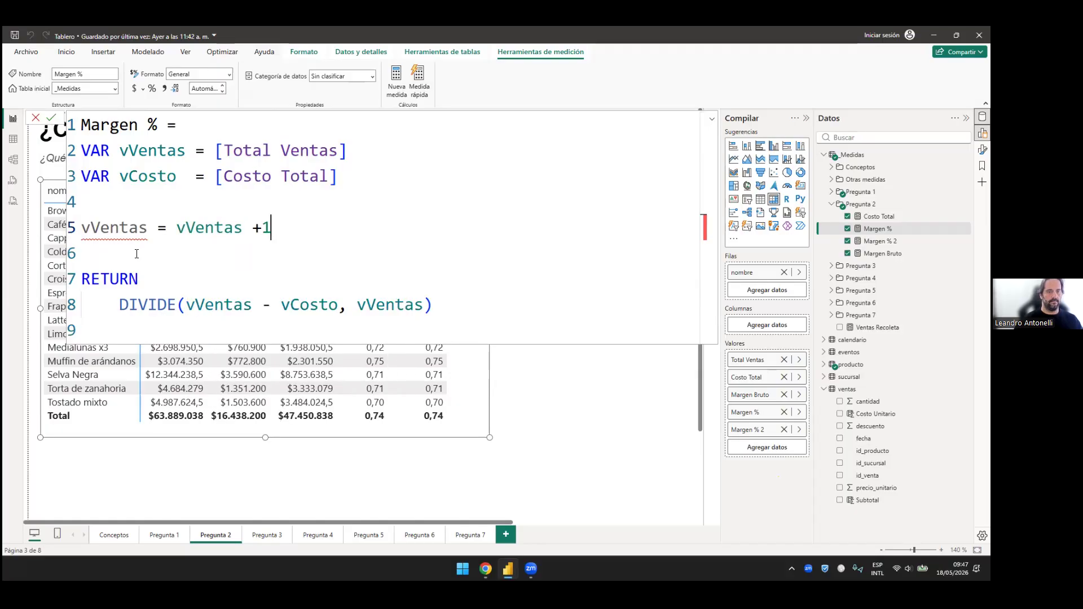
pyautogui.press('Right')
pyautogui.press('Down')
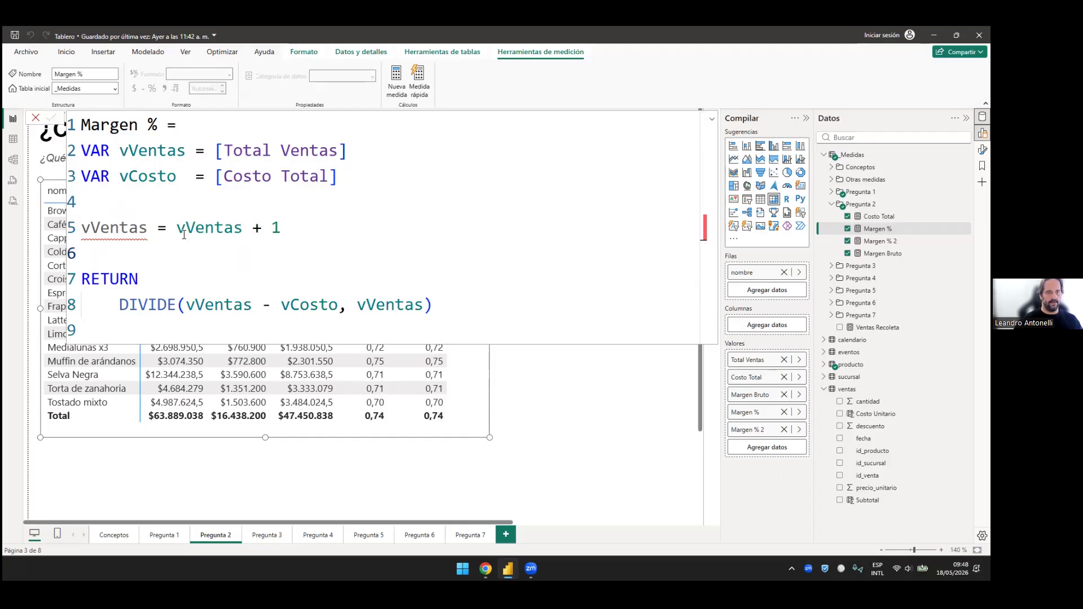
pyautogui.press('Return')
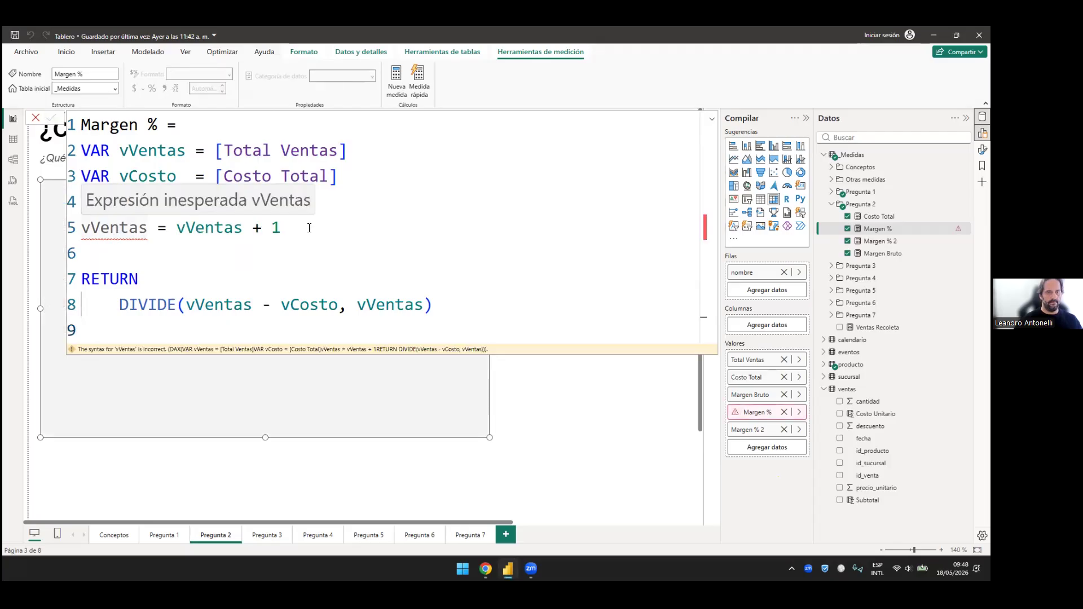
# Step: Delete the vVentas = vVentas + 1 line and its surplus blank lines from Margen %, leaving one blank line above RETURN
pyautogui.click(119, 227)
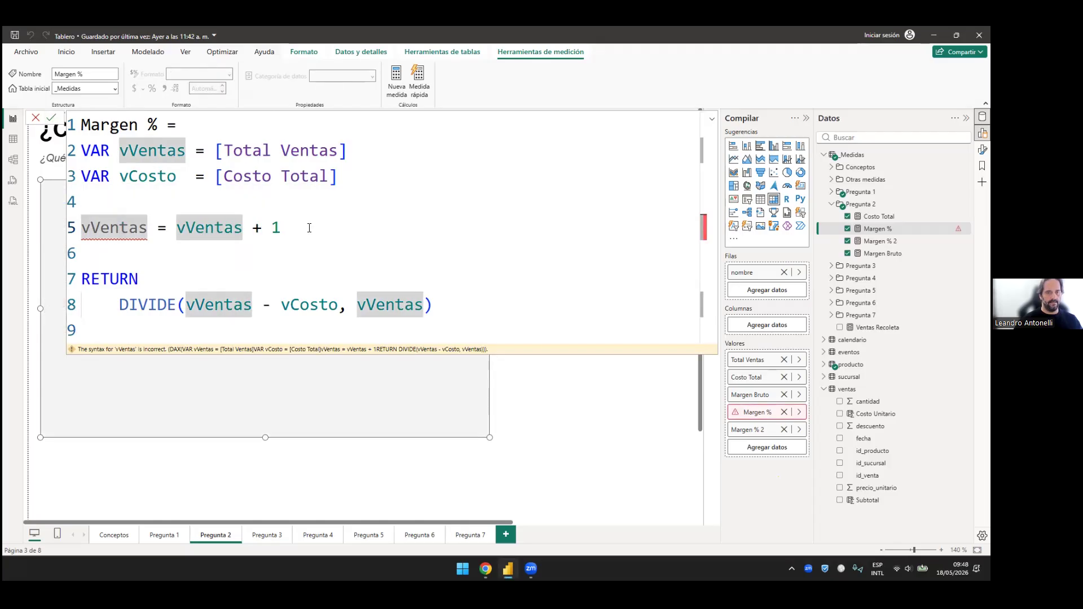
pyautogui.click(309, 228)
pyautogui.hotkey('shift', 'Home')
pyautogui.press('BackSpace')
pyautogui.press('BackSpace')
pyautogui.press('Delete')
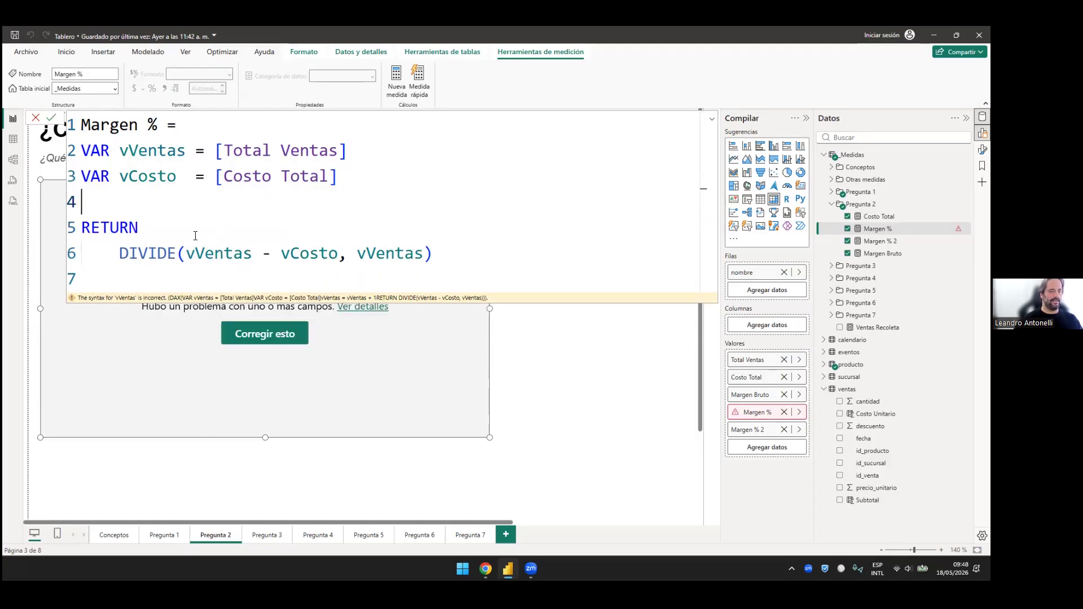
pyautogui.doubleClick(151, 151)
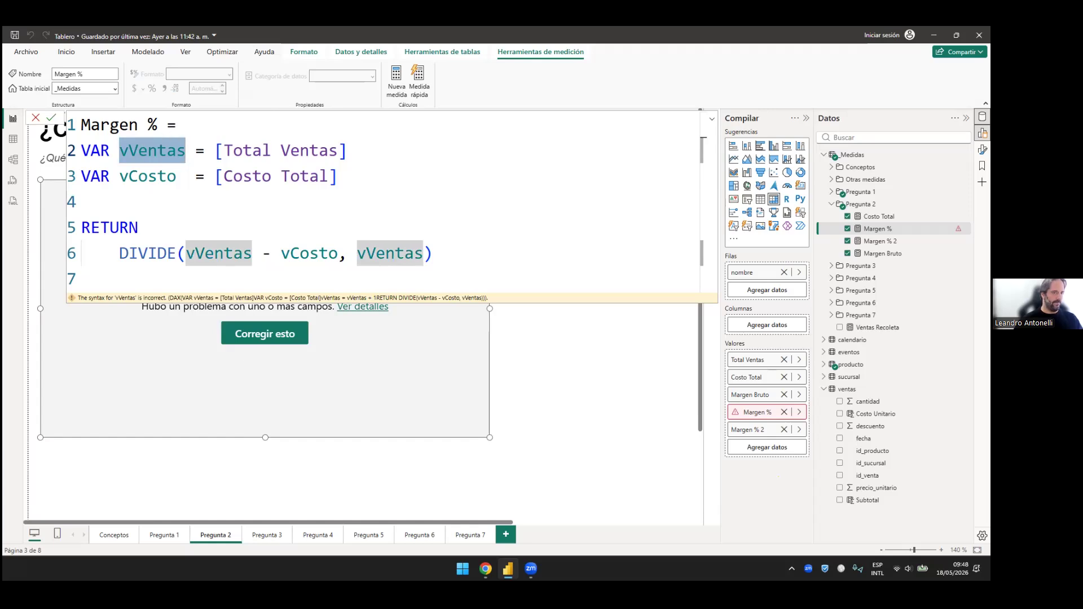
# Step: Review the two VAR declarations in the Margen % formula and commit the corrected measure
pyautogui.click(82, 202)
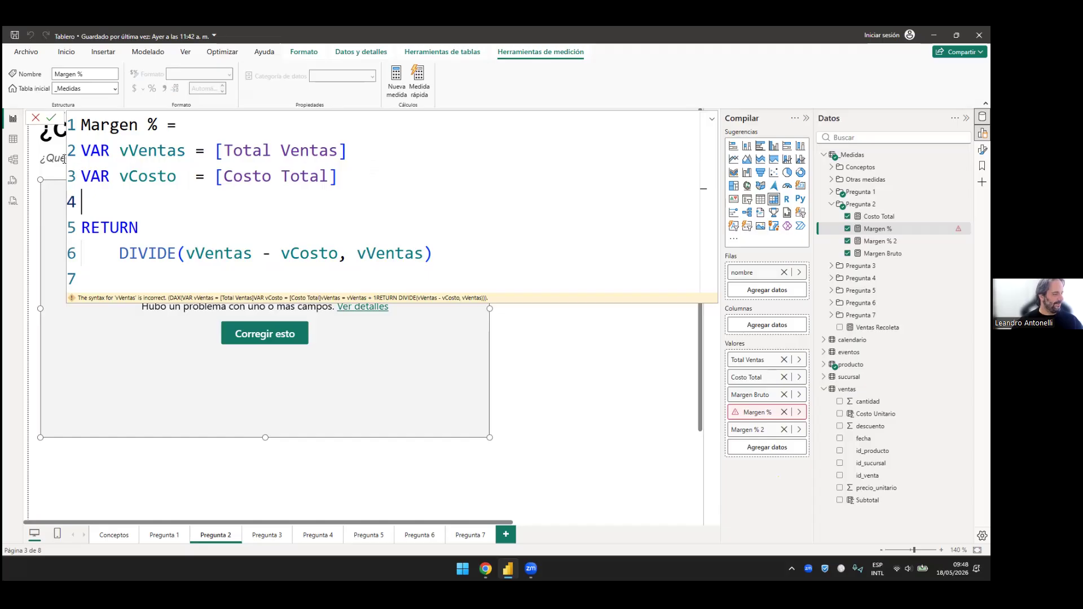
pyautogui.moveTo(338, 177); pyautogui.dragTo(81, 150)
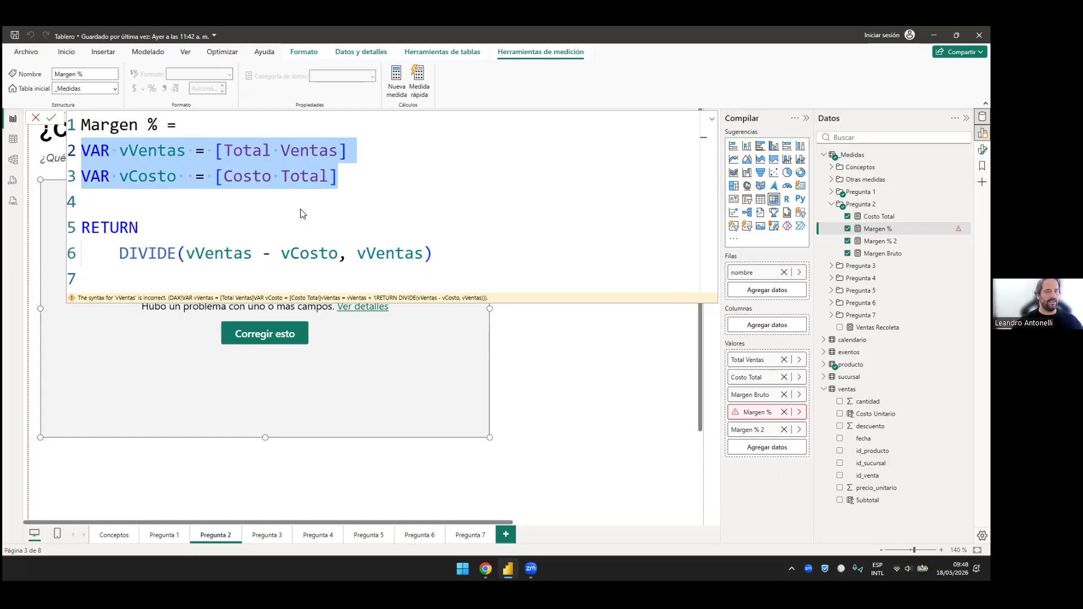
pyautogui.click(185, 176)
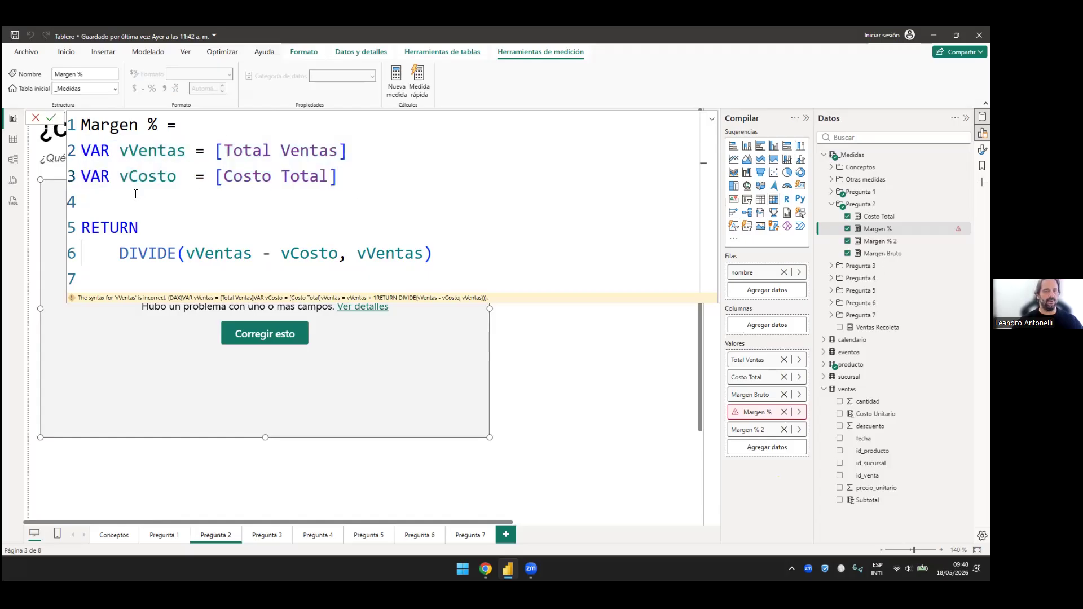
pyautogui.press('Return')
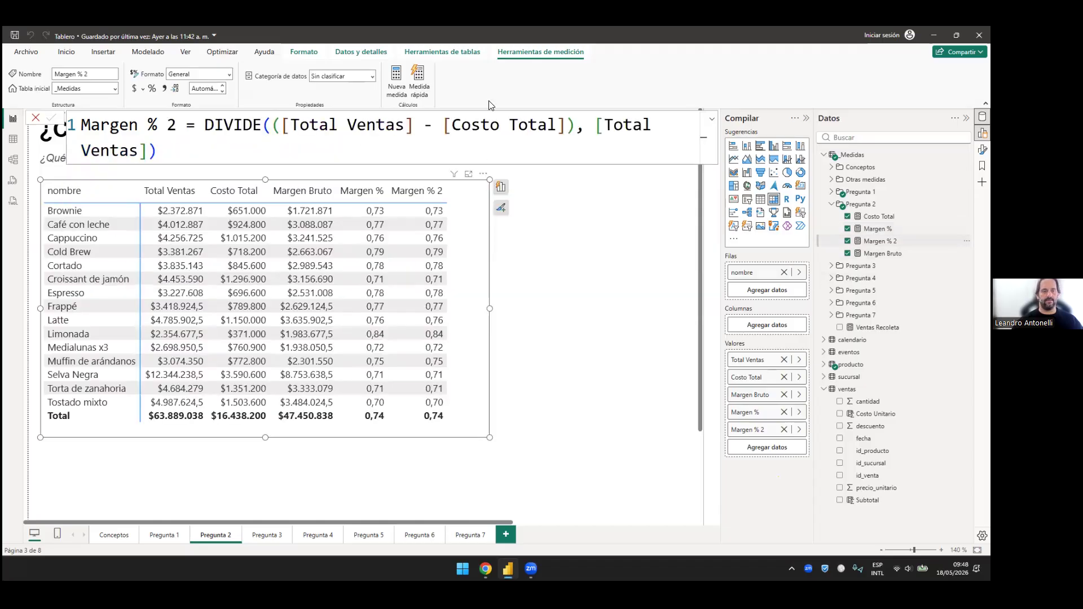
# Step: Examine the [Total Ventas] reference in the DIVIDE numerator of the Margen % 2 formula
pyautogui.click(266, 126)
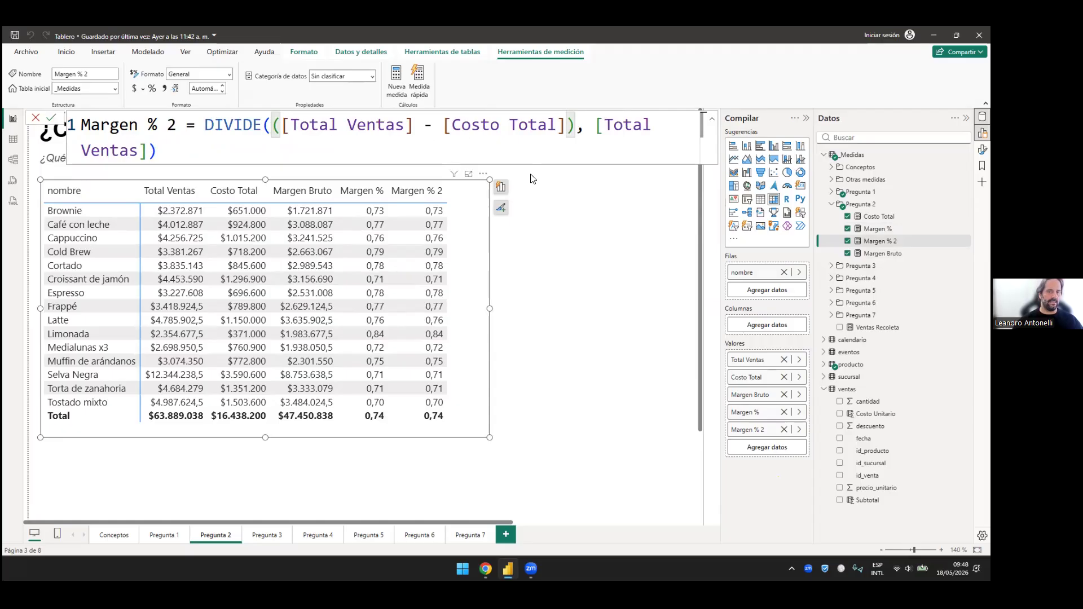
pyautogui.press('Right')
pyautogui.press('Right')
pyautogui.press('Right')
pyautogui.press('Right')
pyautogui.press('Right')
pyautogui.press('Right')
pyautogui.press('Right')
pyautogui.press('Right')
pyautogui.press('Right')
pyautogui.press('Right')
pyautogui.press('Right')
pyautogui.press('Right')
pyautogui.press('Right')
pyautogui.press('Right')
pyautogui.press('Right')
pyautogui.hotkey('shift', 'Left')
pyautogui.hotkey('shift', 'Left')
pyautogui.hotkey('shift', 'Left')
pyautogui.hotkey('shift', 'Left')
pyautogui.hotkey('shift', 'Left')
pyautogui.hotkey('shift', 'Left')
pyautogui.hotkey('shift', 'Left')
pyautogui.hotkey('shift', 'Left')
pyautogui.hotkey('shift', 'Left')
pyautogui.hotkey('shift', 'Left')
pyautogui.hotkey('shift', 'Left')
pyautogui.hotkey('shift', 'Left')
pyautogui.hotkey('shift', 'Left')
pyautogui.hotkey('shift', 'Left')
pyautogui.hotkey('shift', 'Left')
pyautogui.hotkey('shift', 'Right')
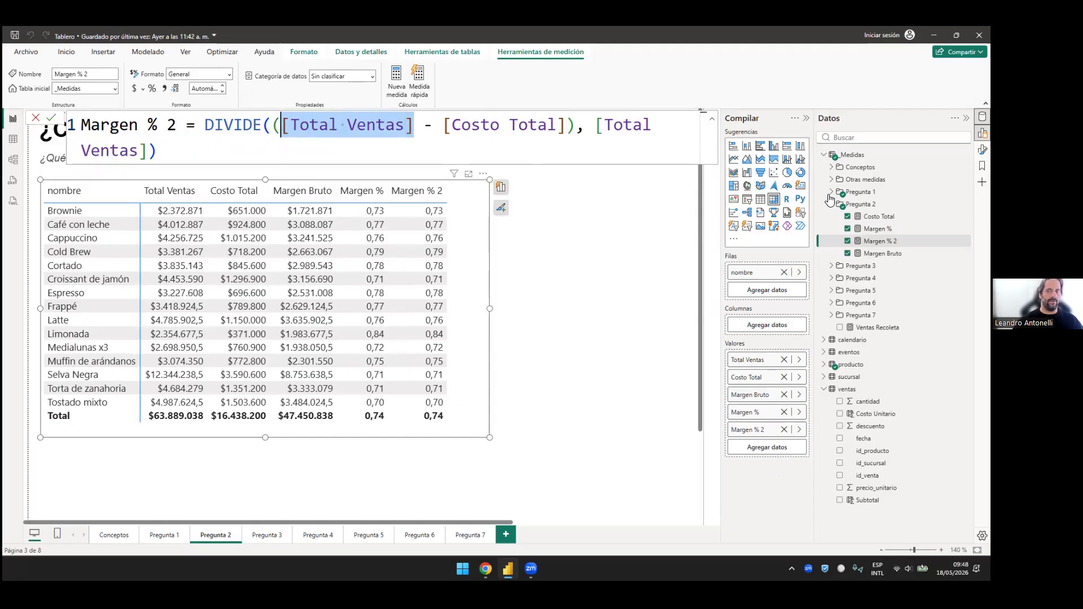
# Step: Copy the SUMX expression from the Total Ventas measure in Pregunta 1 and check the Total Ventas MALO formula
pyautogui.click(238, 130)
pyautogui.click(141, 212)
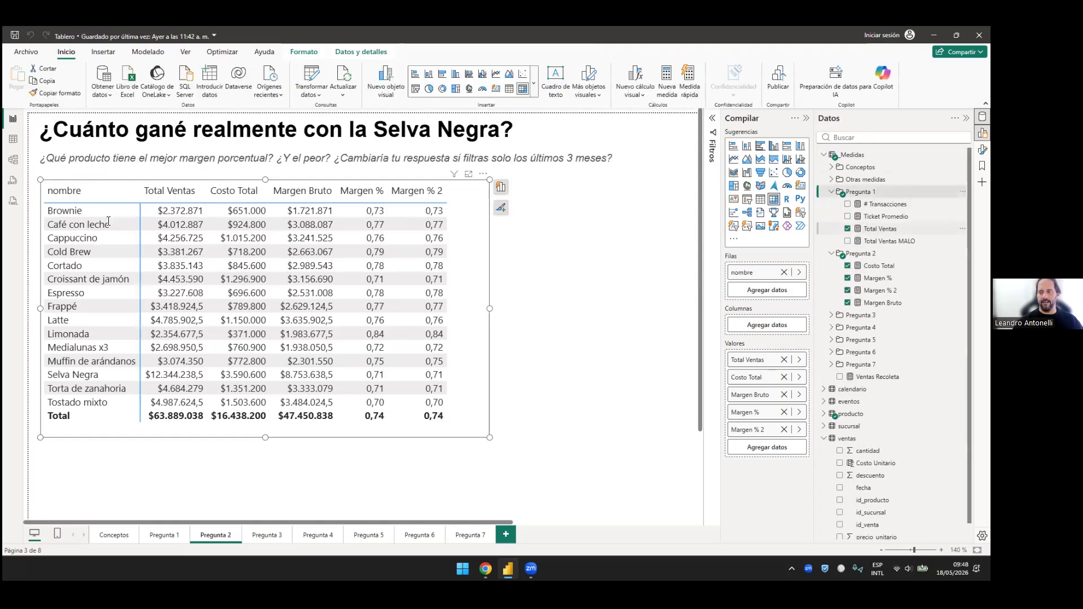
pyautogui.click(880, 229)
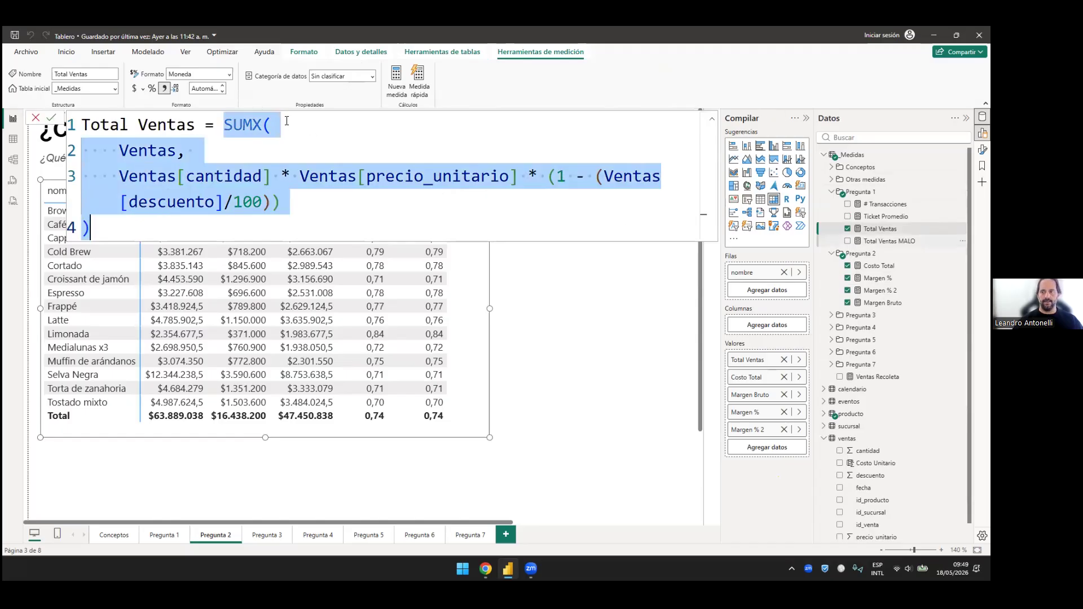
pyautogui.click(889, 241)
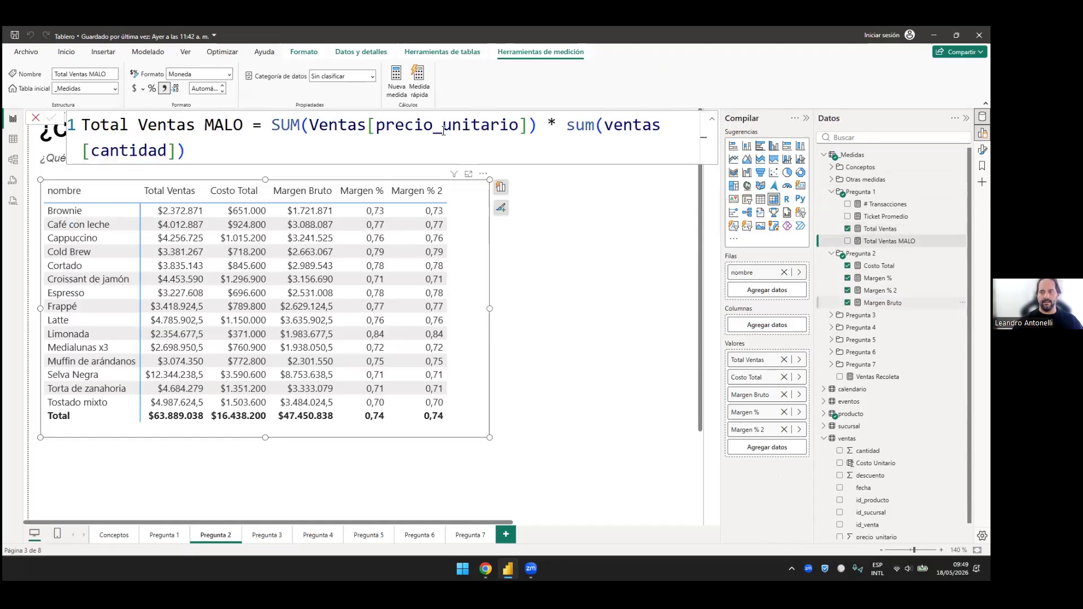
# Step: Try to replace the first [Total Ventas] in Margen % 2 with the copied SUMX expression over Ventas
pyautogui.click(880, 290)
pyautogui.click(280, 125)
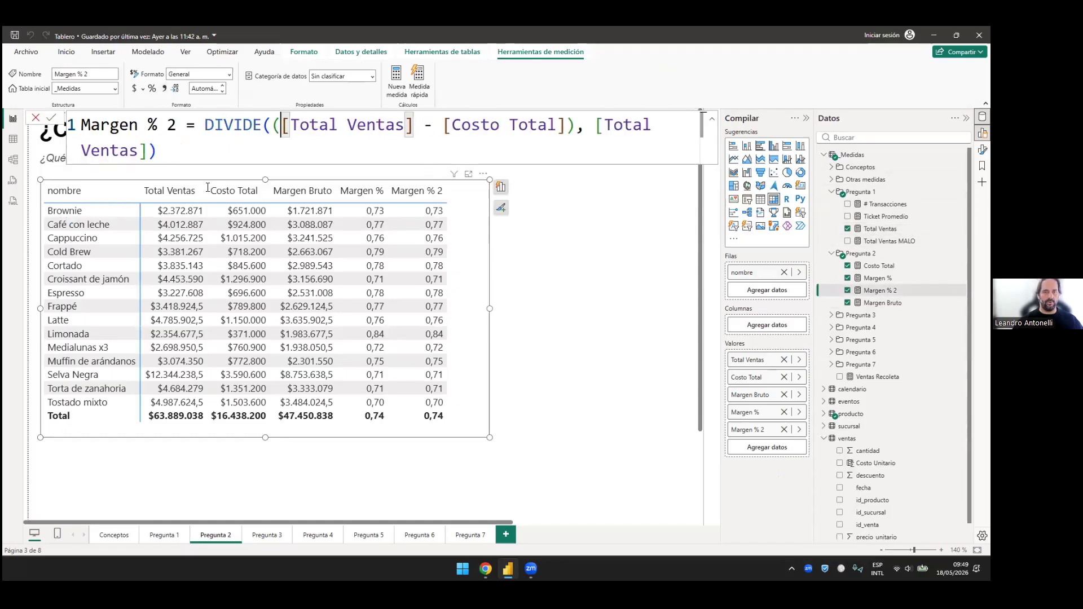
pyautogui.hotkey('shift', 'Right')
pyautogui.hotkey('shift', 'Right')
pyautogui.hotkey('shift', 'Right')
pyautogui.hotkey('shift', 'Right')
pyautogui.hotkey('shift', 'Right')
pyautogui.hotkey('shift', 'Right')
pyautogui.hotkey('shift', 'Right')
pyautogui.hotkey('shift', 'Right')
pyautogui.hotkey('shift', 'Right')
pyautogui.hotkey('shift', 'Right')
pyautogui.hotkey('shift', 'Right')
pyautogui.hotkey('shift', 'Right')
pyautogui.hotkey('shift', 'Right')
pyautogui.hotkey('shift', 'Right')
pyautogui.write('SUMX(     Ventas,     Ventas[cantidad] * Ventas[precio_unitario] * (1 - (Ventas[descuento]/100)) )')
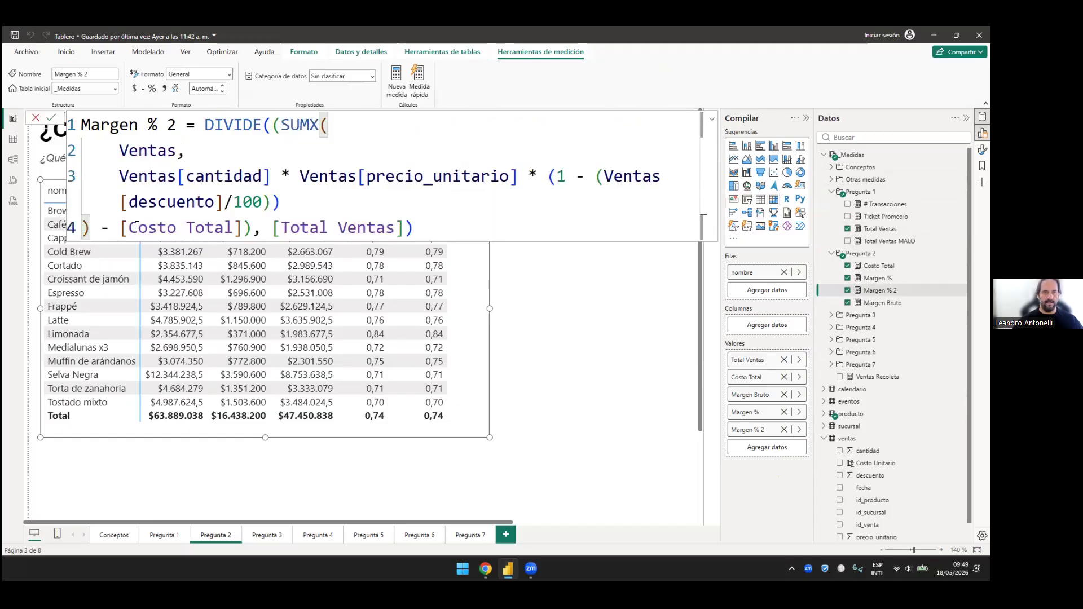
# Step: Try to replace [Costo Total] in Margen % 2 with the same SUMX expression, and discard all the formula edits
pyautogui.click(234, 227)
pyautogui.hotkey('ctrl', 'shift', 'Left')
pyautogui.press('Right')
pyautogui.press('Right')
pyautogui.hotkey('shift', 'Left')
pyautogui.hotkey('shift', 'Left')
pyautogui.hotkey('shift', 'Left')
pyautogui.hotkey('shift', 'Left')
pyautogui.hotkey('shift', 'Left')
pyautogui.hotkey('shift', 'Left')
pyautogui.hotkey('shift', 'Left')
pyautogui.hotkey('shift', 'Left')
pyautogui.hotkey('shift', 'Left')
pyautogui.hotkey('shift', 'Left')
pyautogui.hotkey('shift', 'Left')
pyautogui.hotkey('shift', 'Left')
pyautogui.hotkey('shift', 'Left')
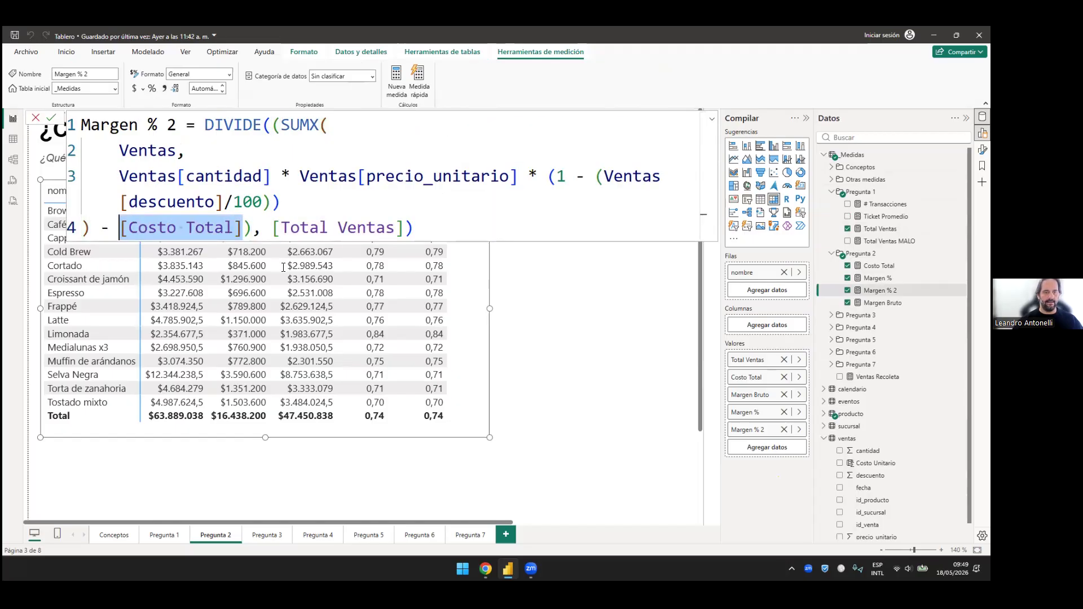
pyautogui.write('SUMX(     Ventas,     Ventas[cantidad] * Ventas[precio_unitario] * (1 - (Ventas[descuento]/100)) )')
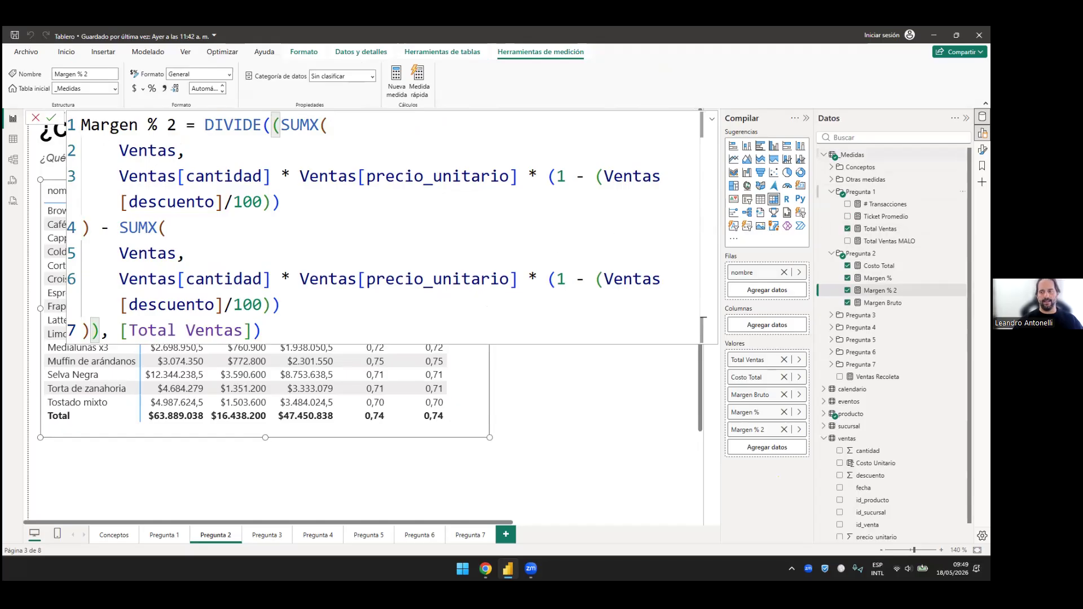
pyautogui.press('Escape')
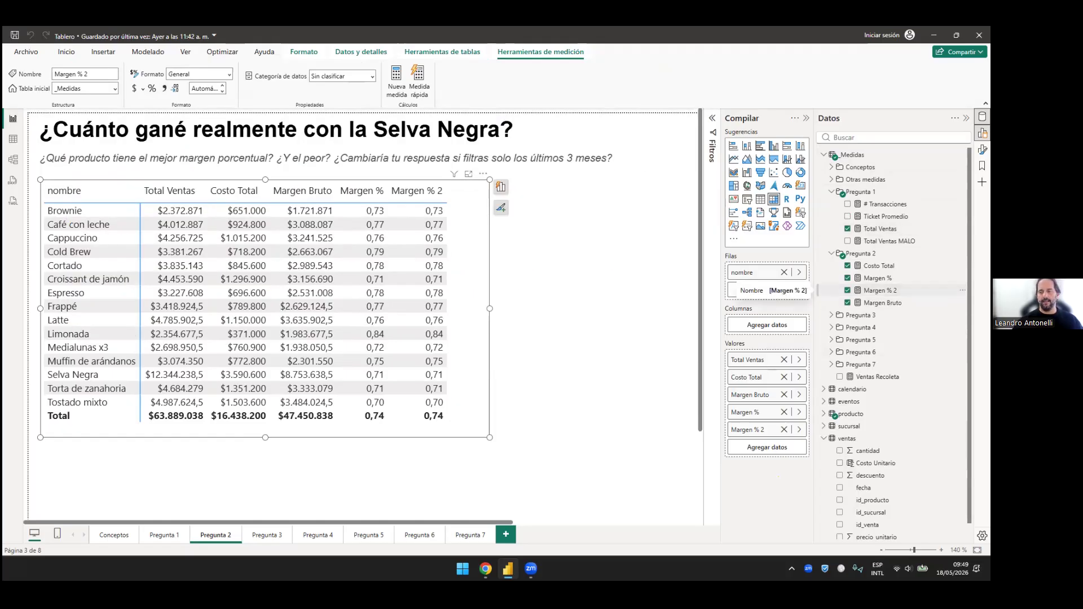
# Step: Rename the Margen % 2 measure as "Margen % 2 - SIN VAR"
pyautogui.doubleClick(881, 290)
pyautogui.click(897, 290)
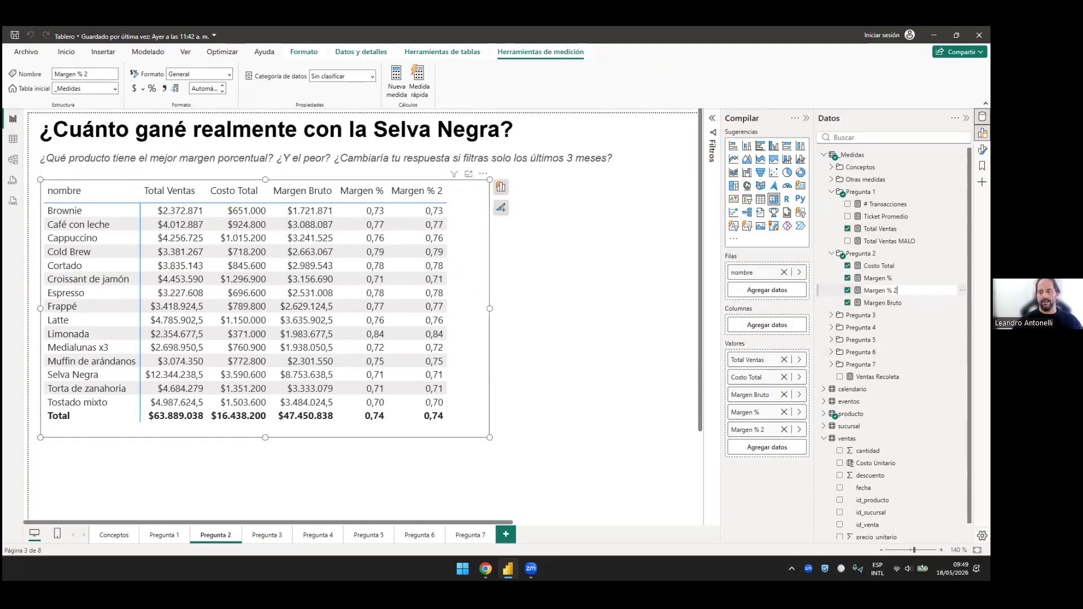
pyautogui.write('- SIN VAR')
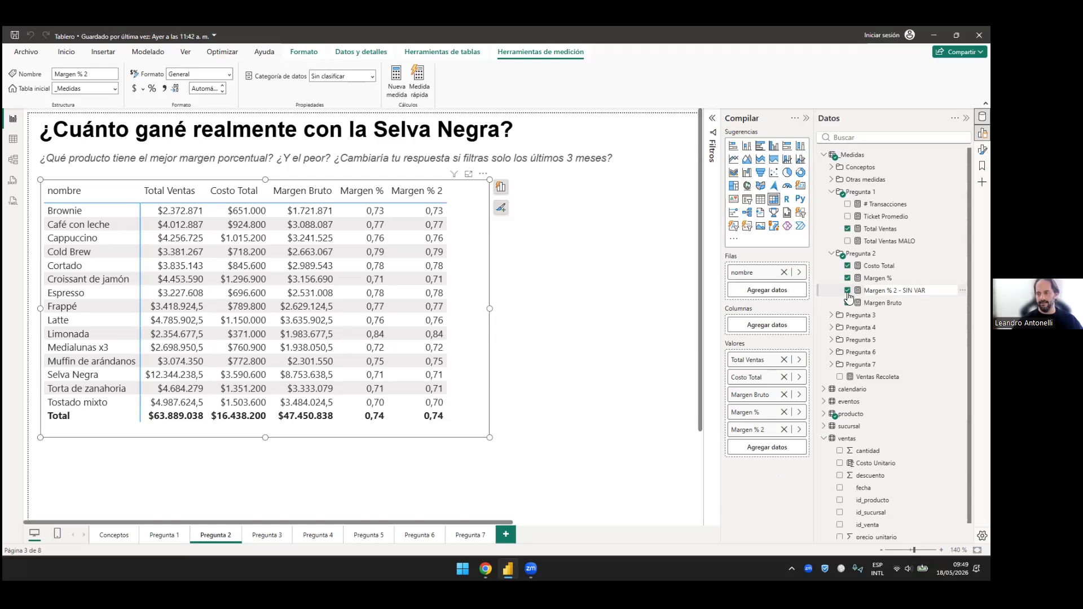
pyautogui.press('Return')
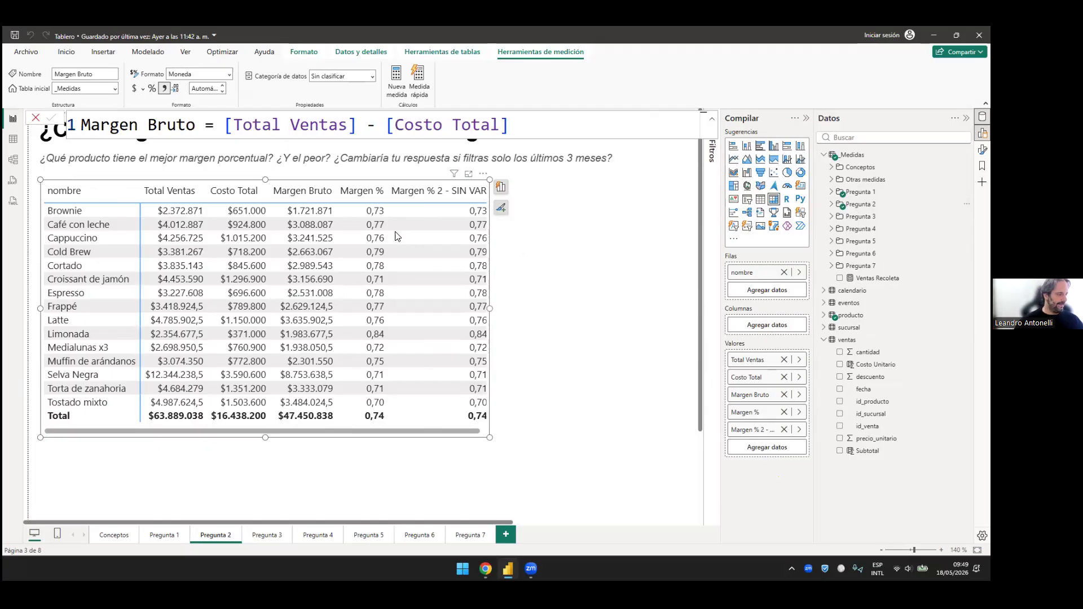
# Step: Remove the Margen % 2 - SIN VAR column from the product matrix on the Pregunta 2 page
pyautogui.click(181, 175)
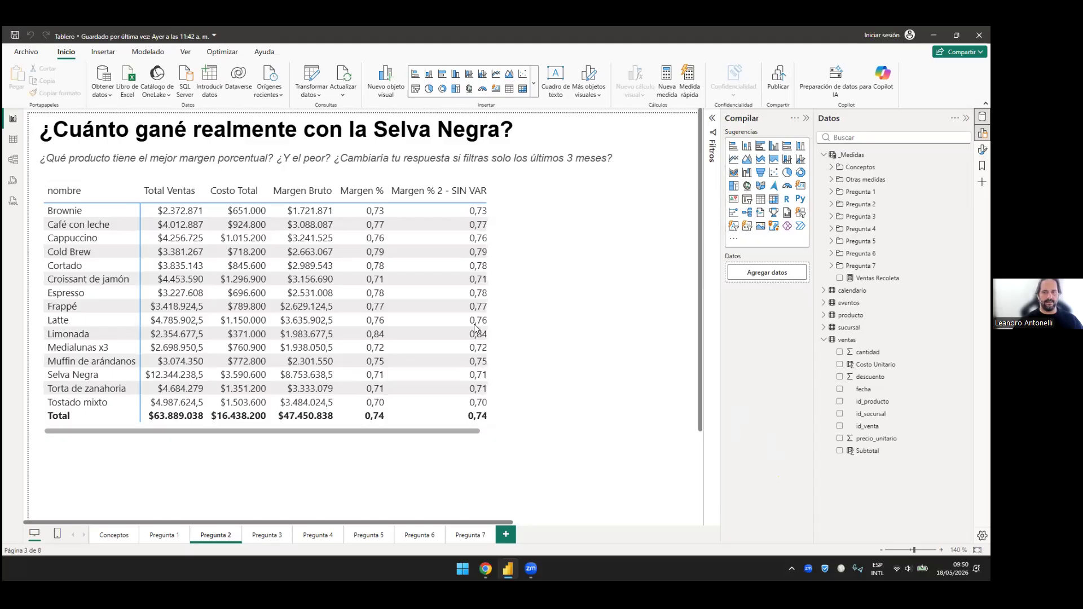
pyautogui.click(178, 284)
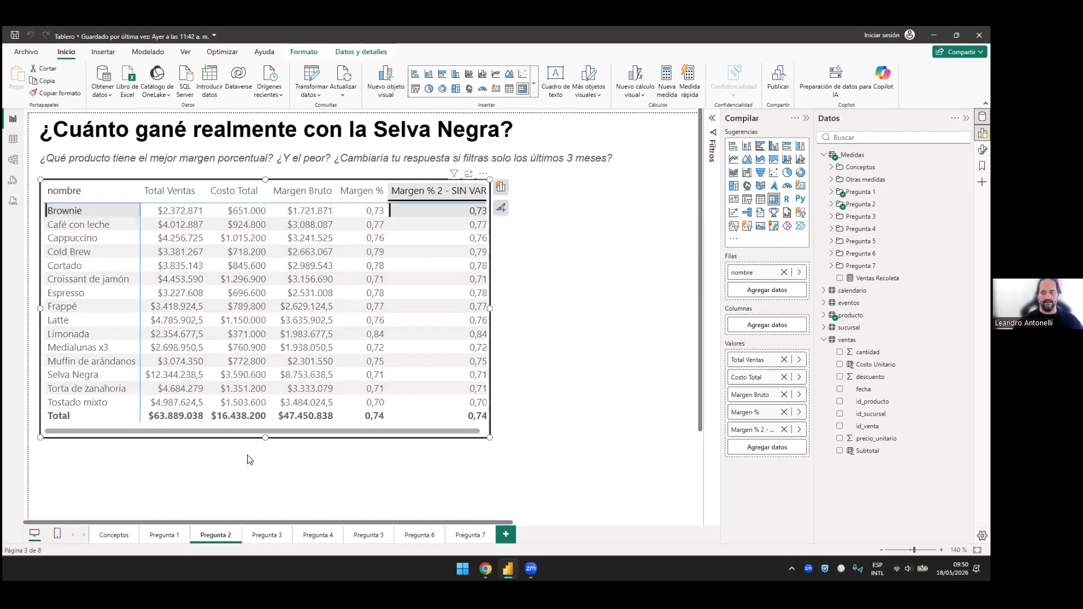
pyautogui.press('Delete')
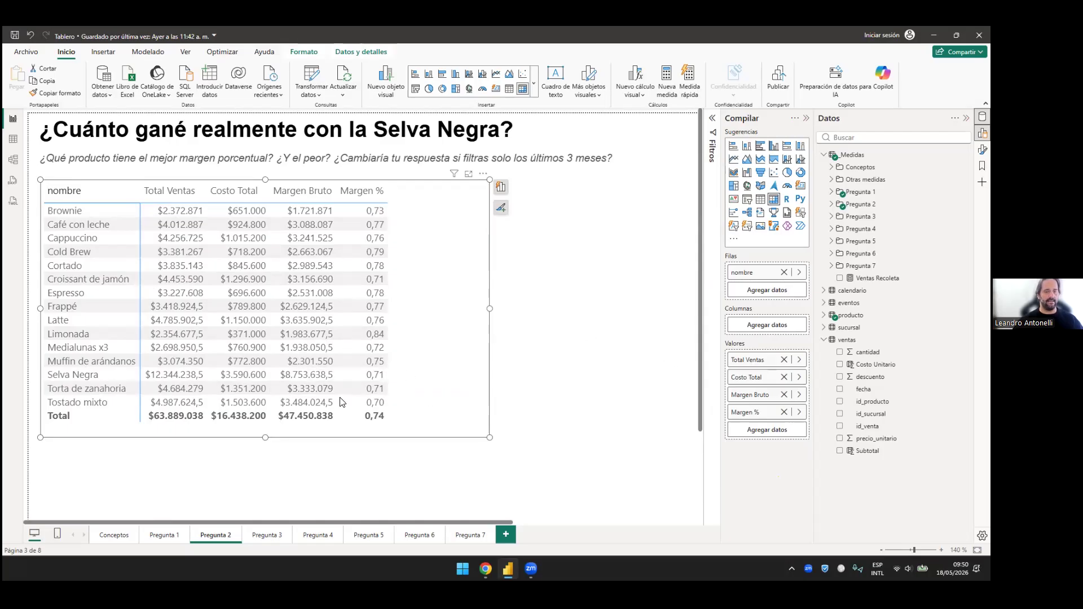
# Step: Shrink the product matrix's frame so it fits closely around the columns up to Margen %
pyautogui.click(277, 465)
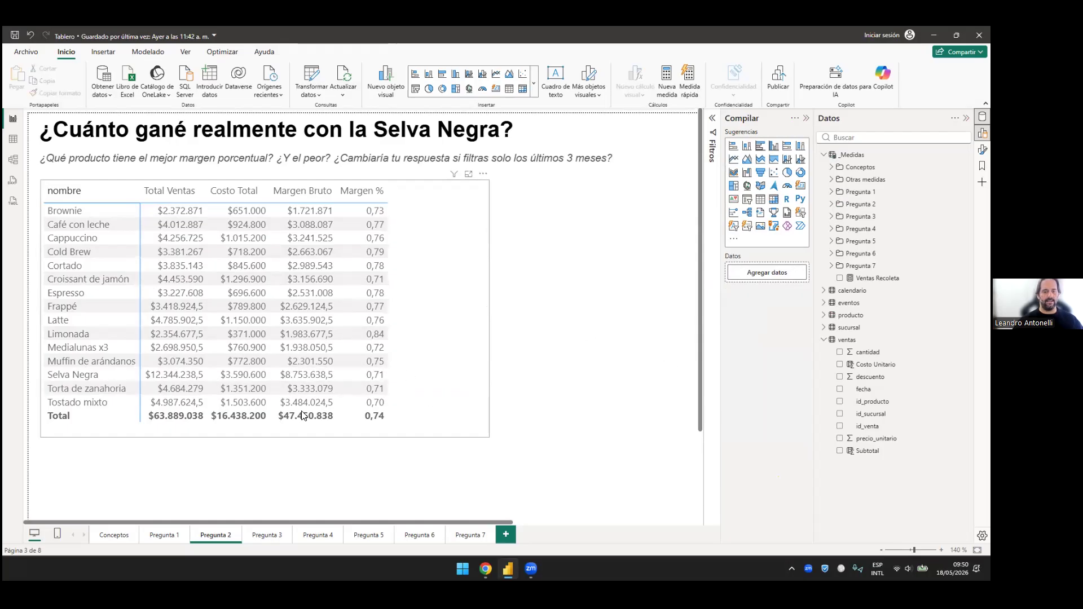
pyautogui.click(96, 367)
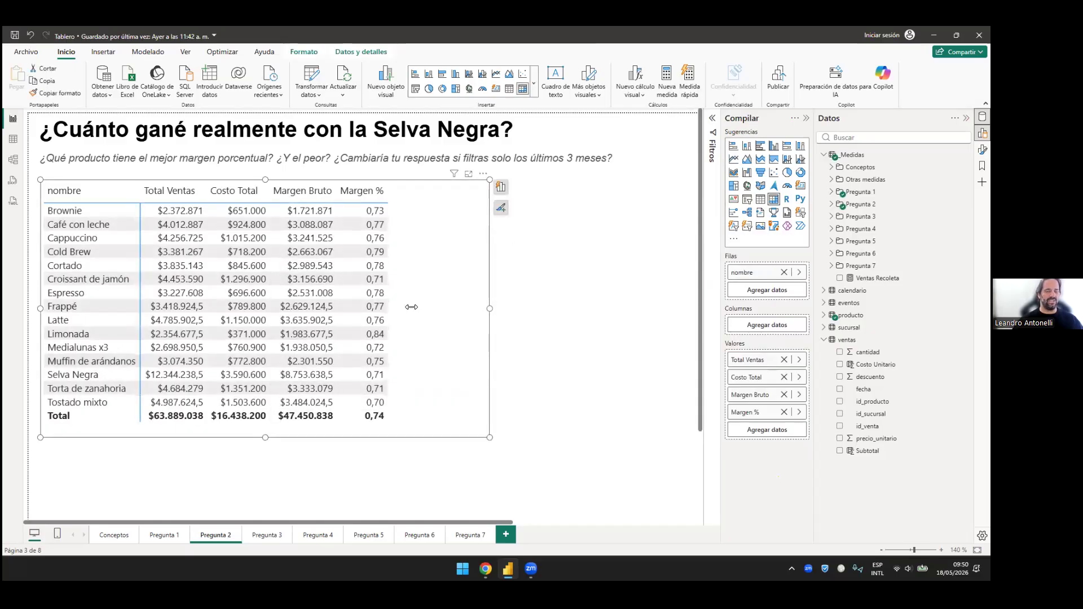
pyautogui.moveTo(490, 308); pyautogui.dragTo(408, 309)
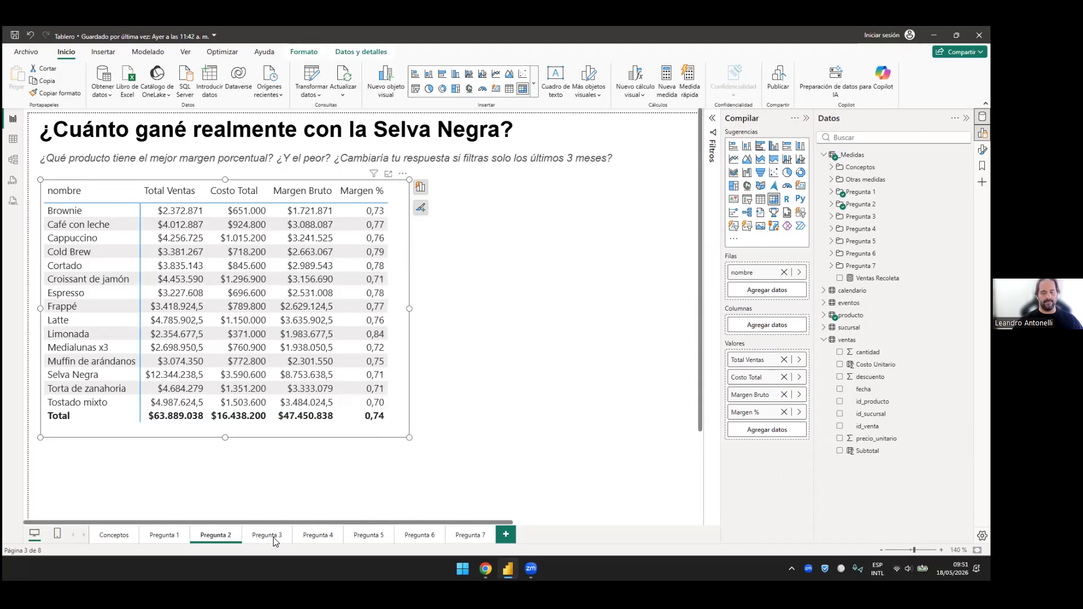
pyautogui.moveTo(409, 438); pyautogui.dragTo(403, 433)
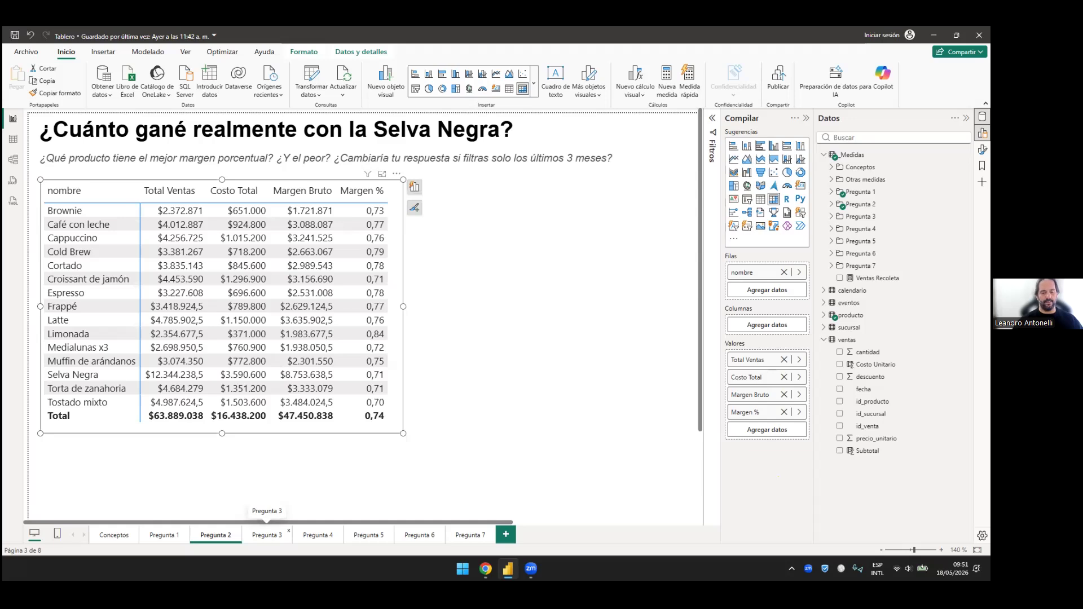
# Step: Open the Pregunta 3 page and examine its sales, MTD and YTD line chart and date table
pyautogui.click(265, 534)
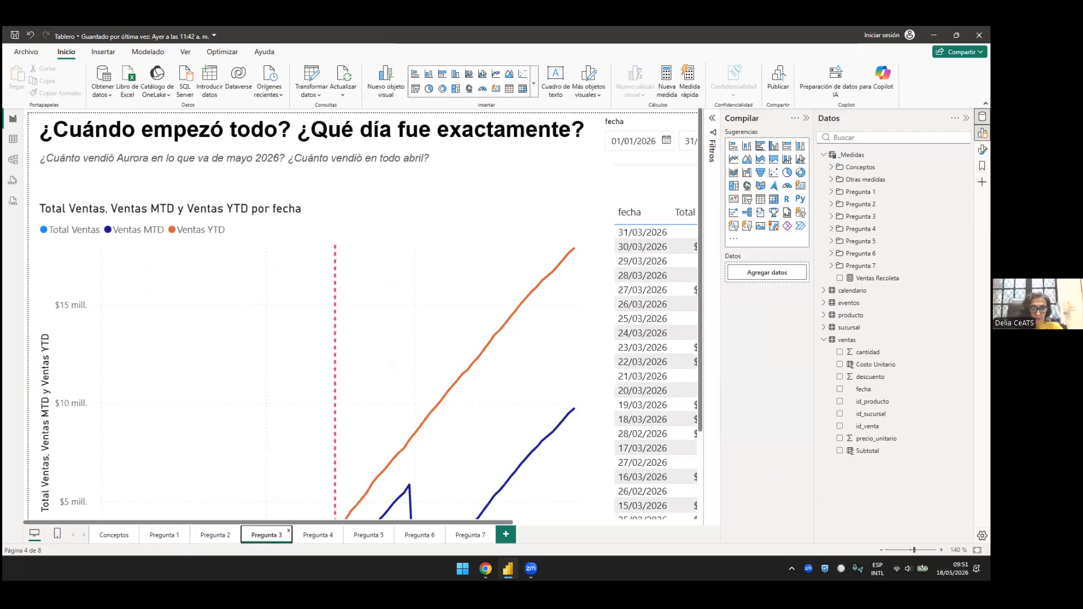
pyautogui.moveTo(357, 312)
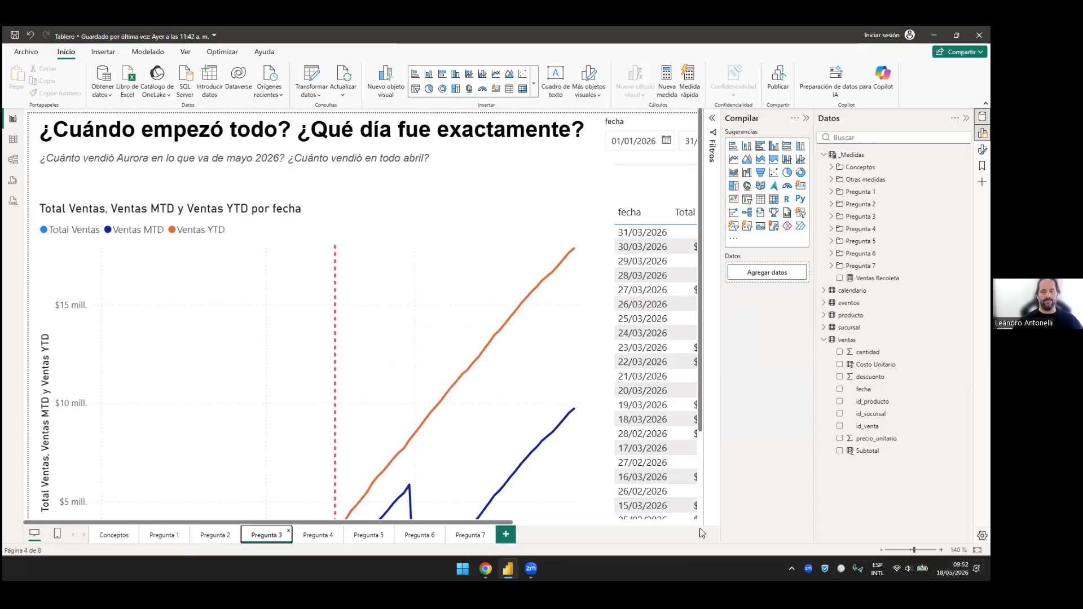
pyautogui.scroll(-4, 332, 346)
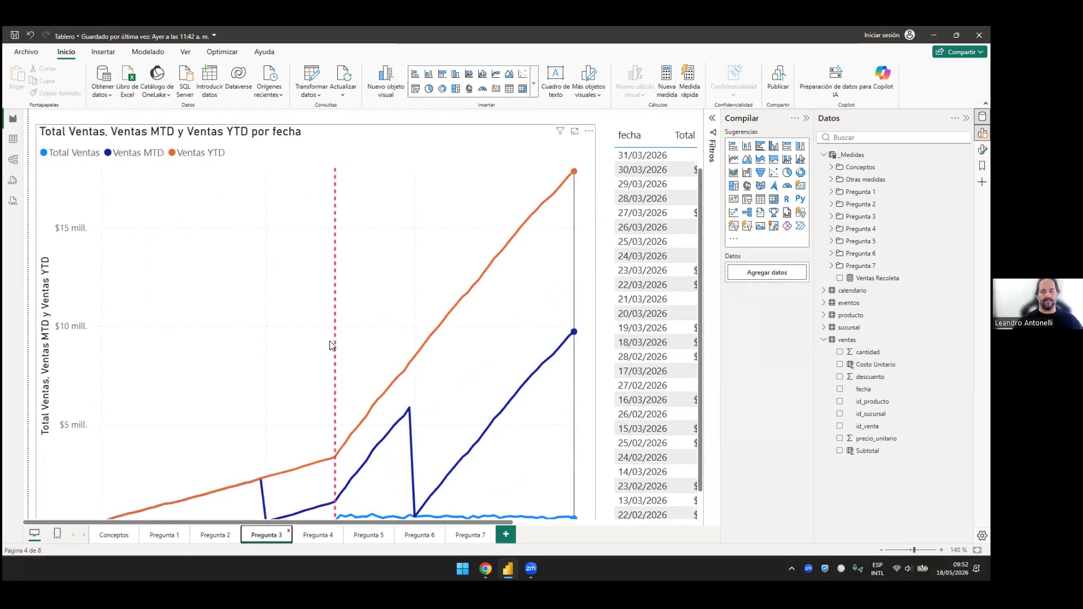
pyautogui.hscroll(3, 333, 346)
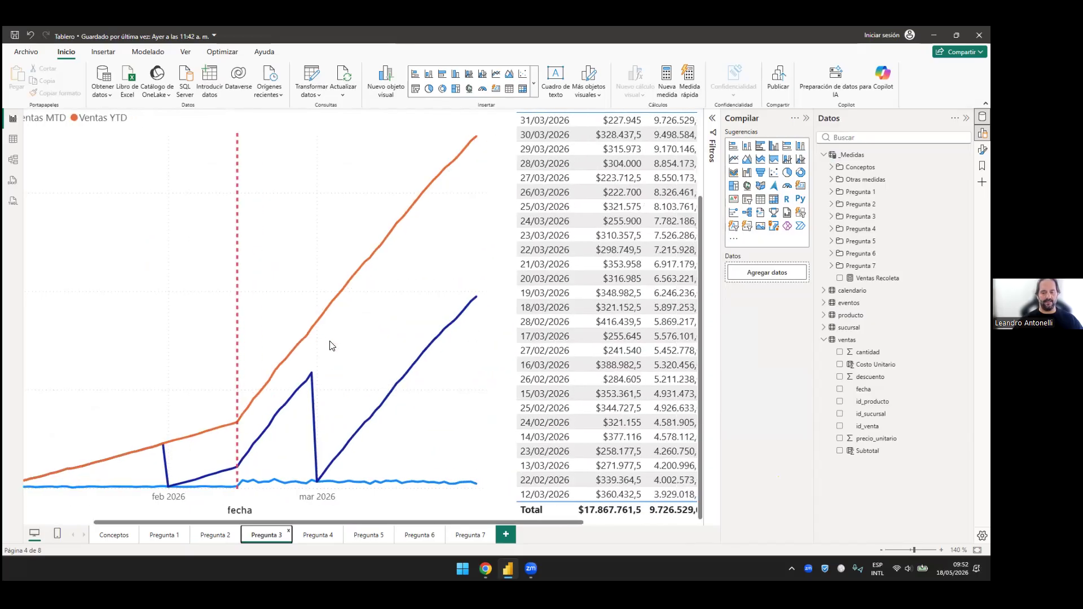
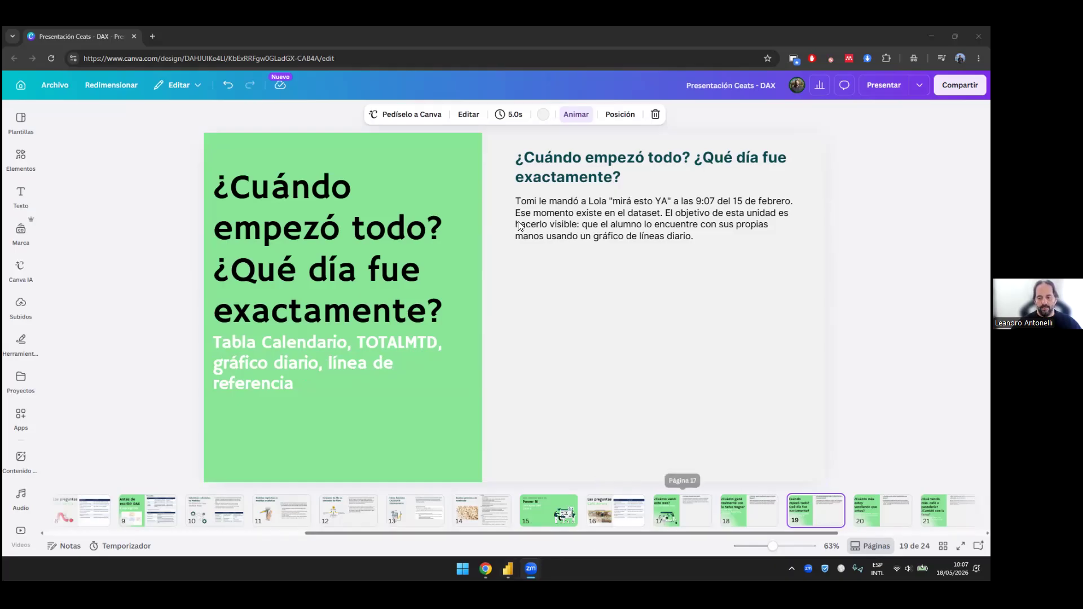
# Step: Switch to the Power BI report and open the Ventas MTD measure from the Pregunta 3 folder
pyautogui.hscroll(4, 682, 510)
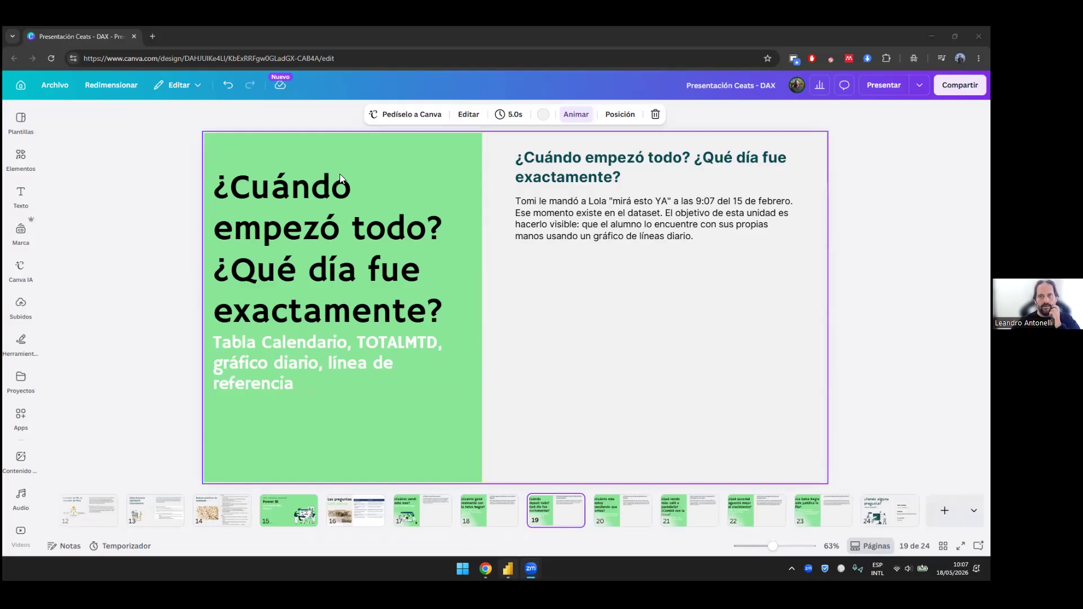
pyautogui.click(519, 329)
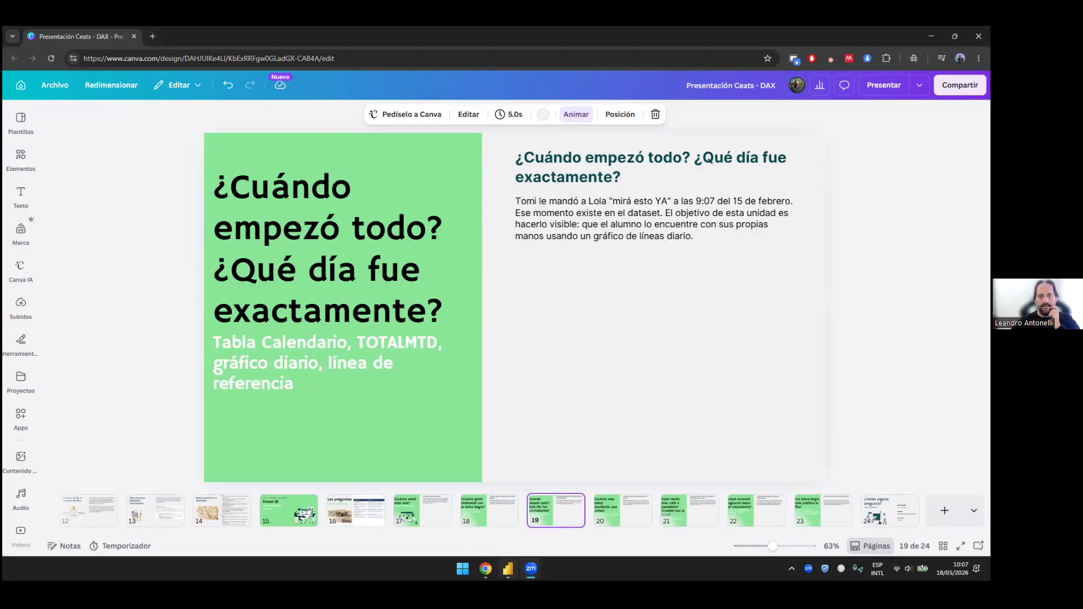
pyautogui.hotkey('alt', 'Tab')
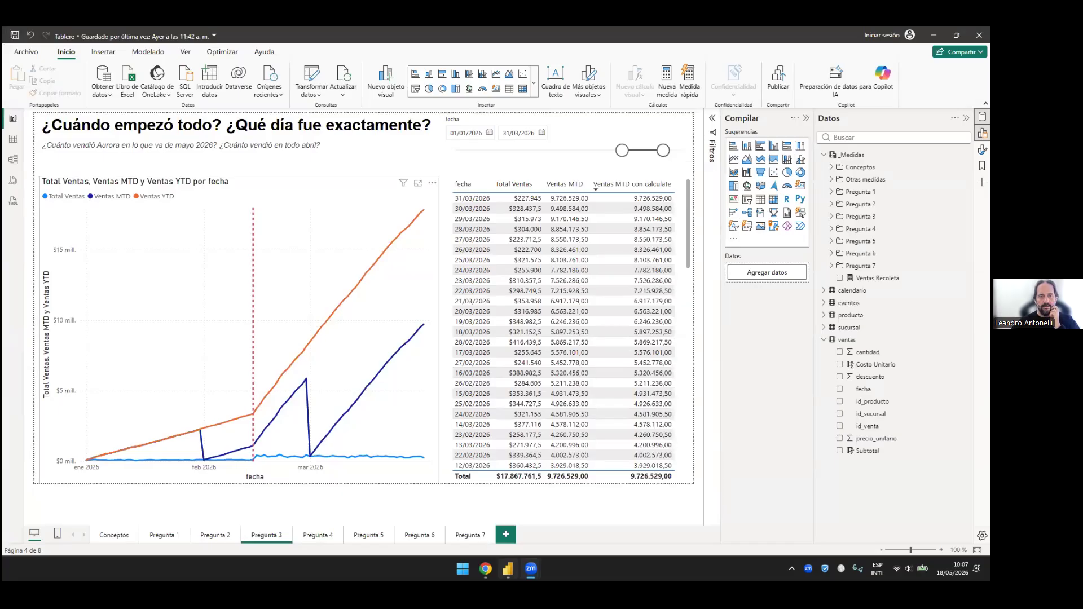
pyautogui.click(338, 282)
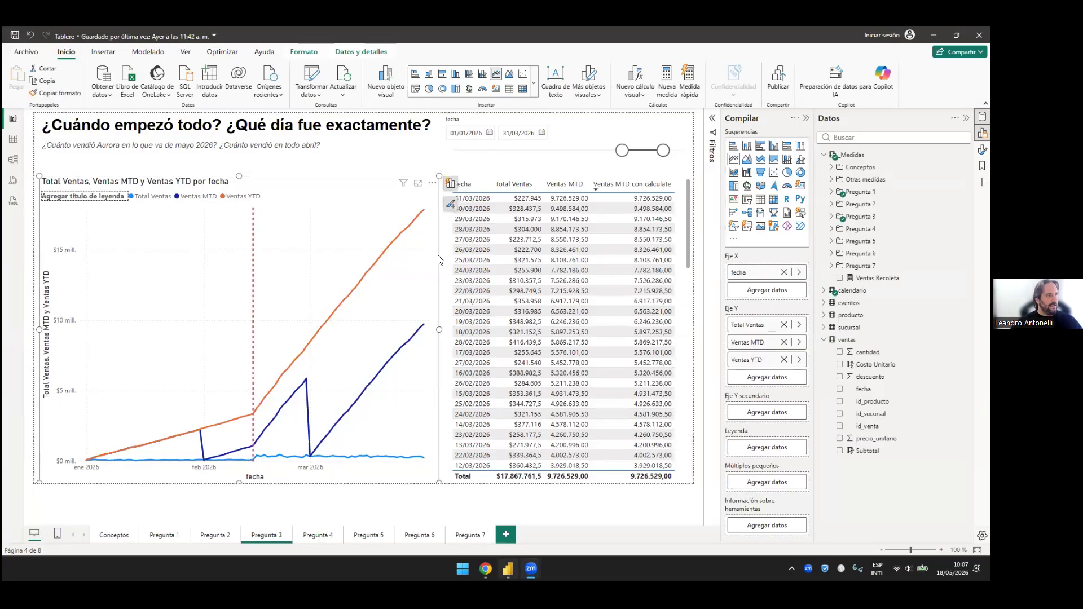
pyautogui.click(832, 229)
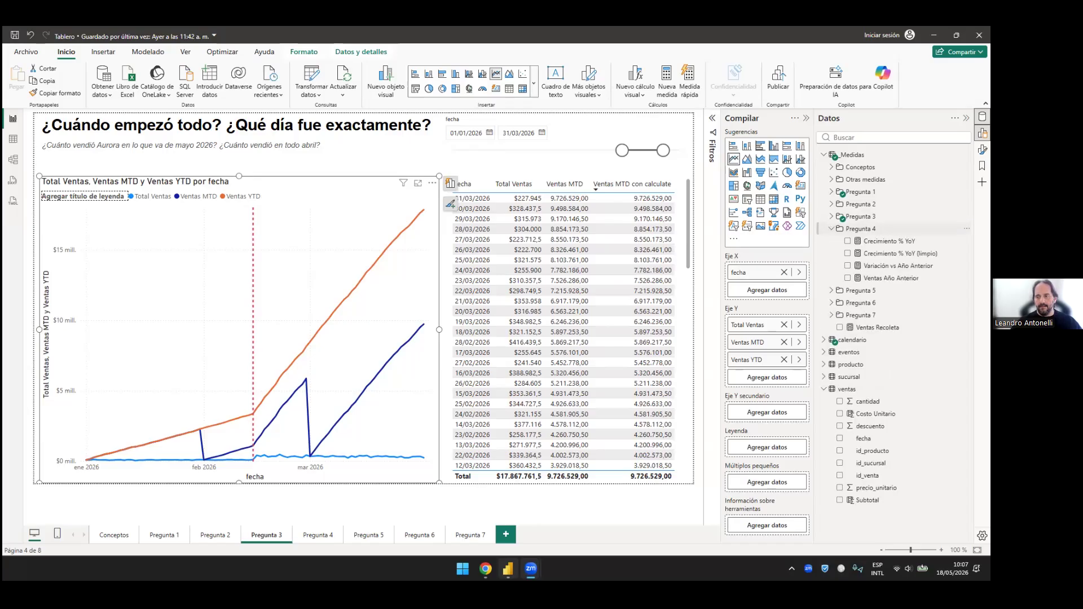
pyautogui.click(831, 229)
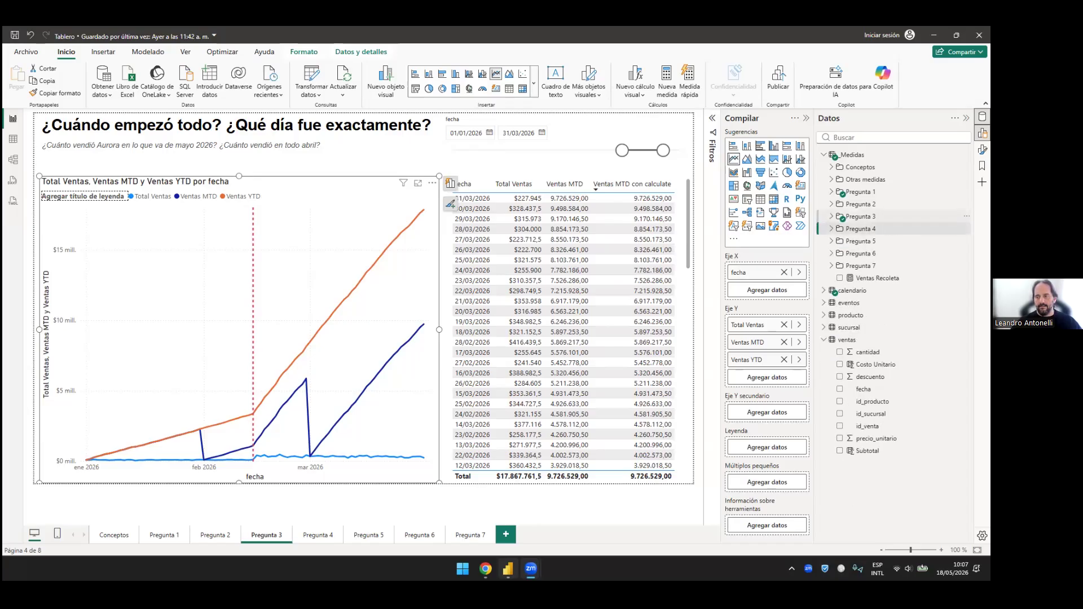
pyautogui.click(831, 216)
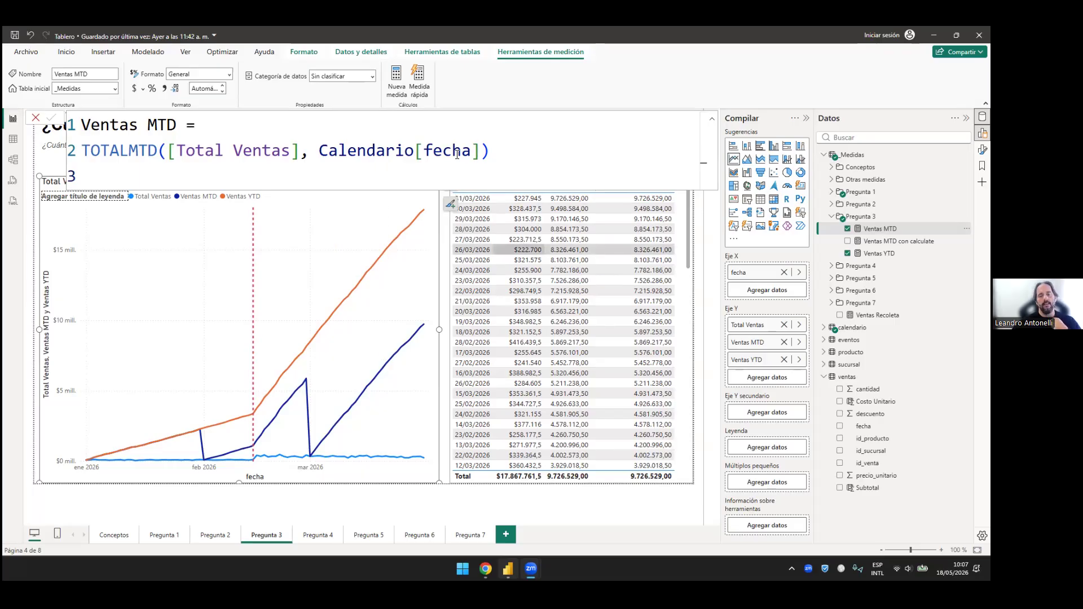
# Step: Examine the TOTALMTD function and its [Total Ventas] and Calendario[fecha] arguments in the Ventas MTD formula
pyautogui.keyDown('shift'); pyautogui.click(316, 141); pyautogui.keyUp('shift')
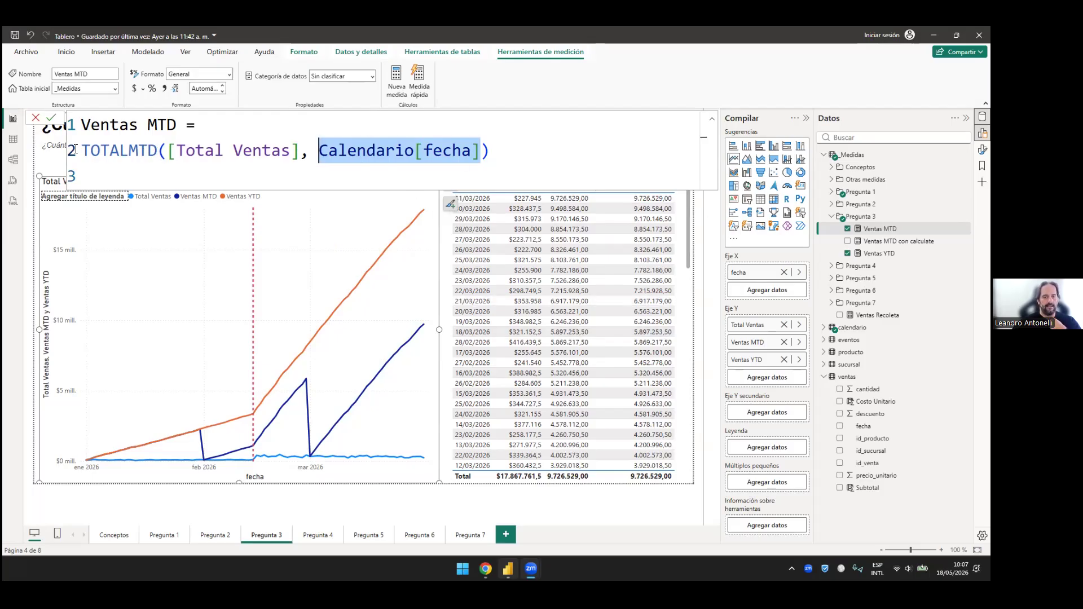
pyautogui.moveTo(157, 150); pyautogui.dragTo(81, 150)
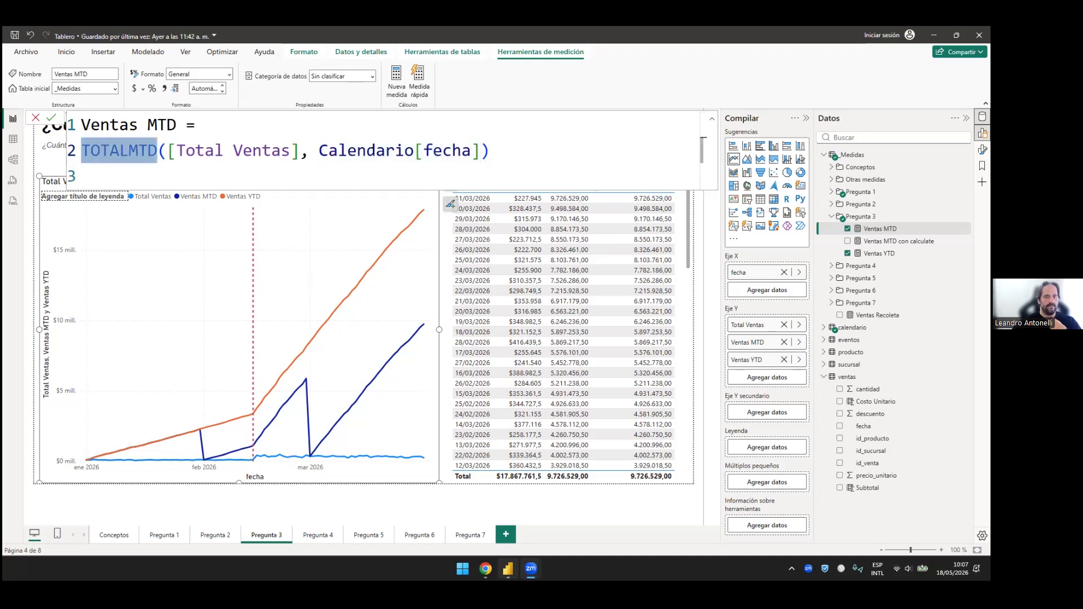
pyautogui.click(129, 150)
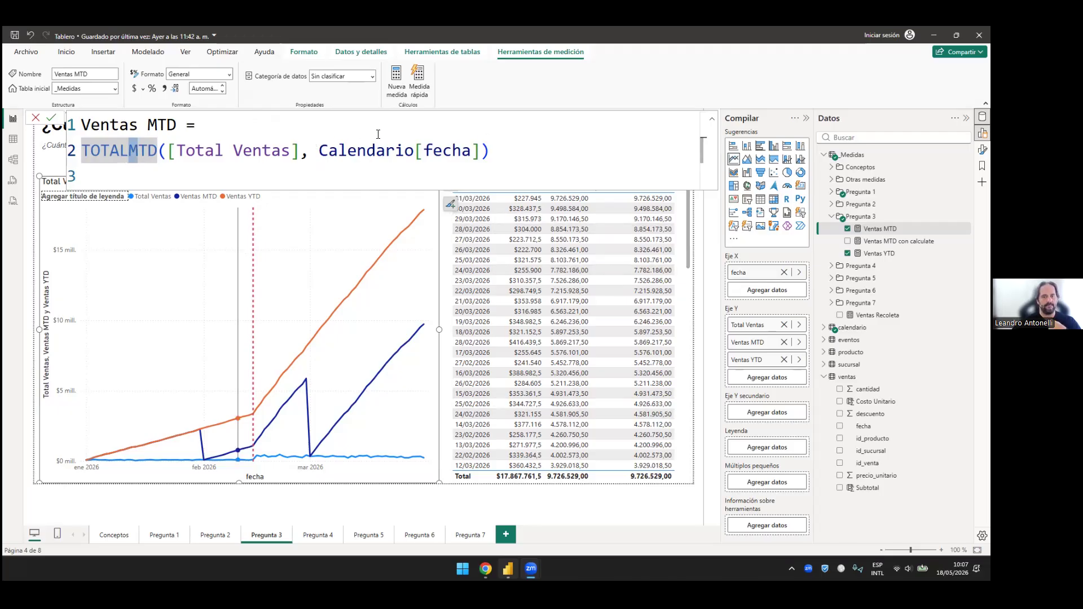
pyautogui.press('End')
pyautogui.press('Left')
pyautogui.hotkey('shift', 'Left')
pyautogui.hotkey('shift', 'Left')
pyautogui.hotkey('shift', 'Left')
pyautogui.hotkey('shift', 'Left')
pyautogui.hotkey('shift', 'Left')
pyautogui.hotkey('shift', 'Left')
pyautogui.hotkey('shift', 'Left')
pyautogui.hotkey('shift', 'Left')
pyautogui.hotkey('shift', 'Left')
pyautogui.hotkey('shift', 'Left')
pyautogui.hotkey('shift', 'Left')
pyautogui.hotkey('shift', 'Left')
pyautogui.hotkey('shift', 'Left')
pyautogui.hotkey('shift', 'Left')
pyautogui.hotkey('shift', 'Left')
pyautogui.hotkey('shift', 'Left')
pyautogui.hotkey('shift', 'Left')
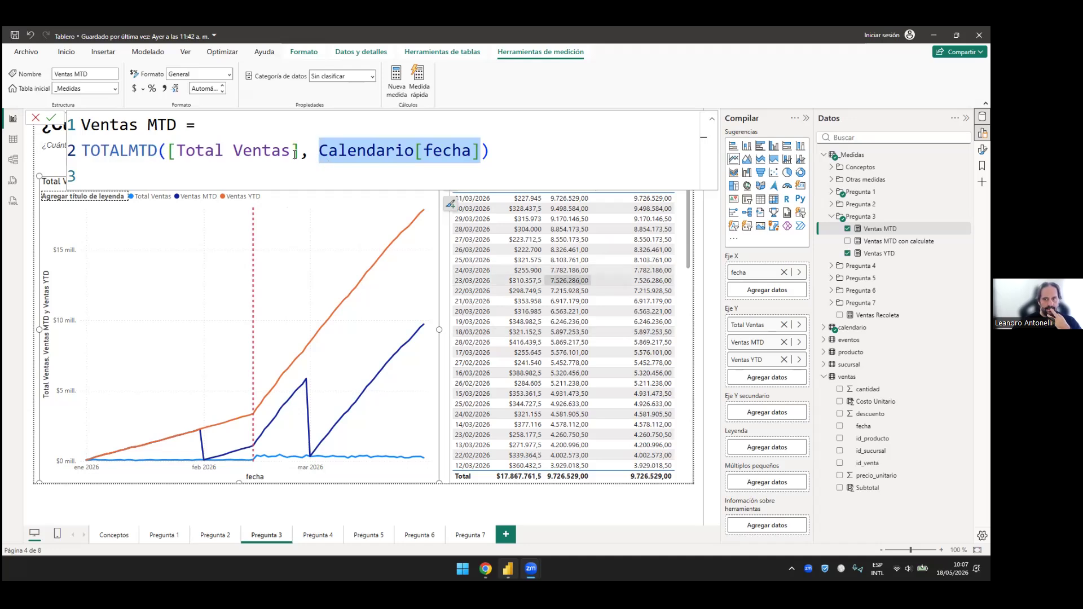
pyautogui.click(129, 151)
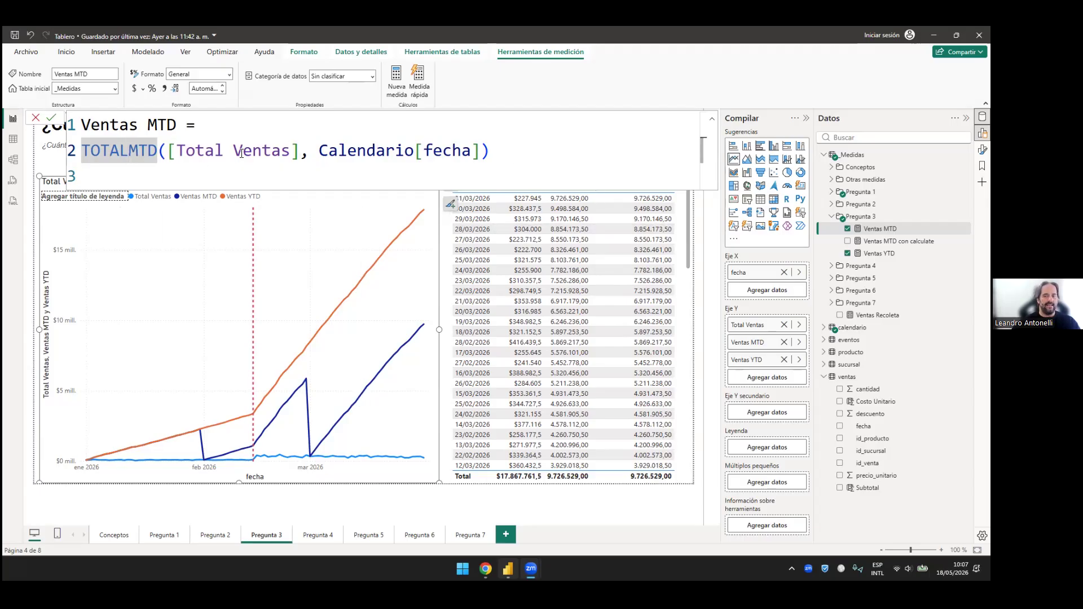
pyautogui.doubleClick(171, 151)
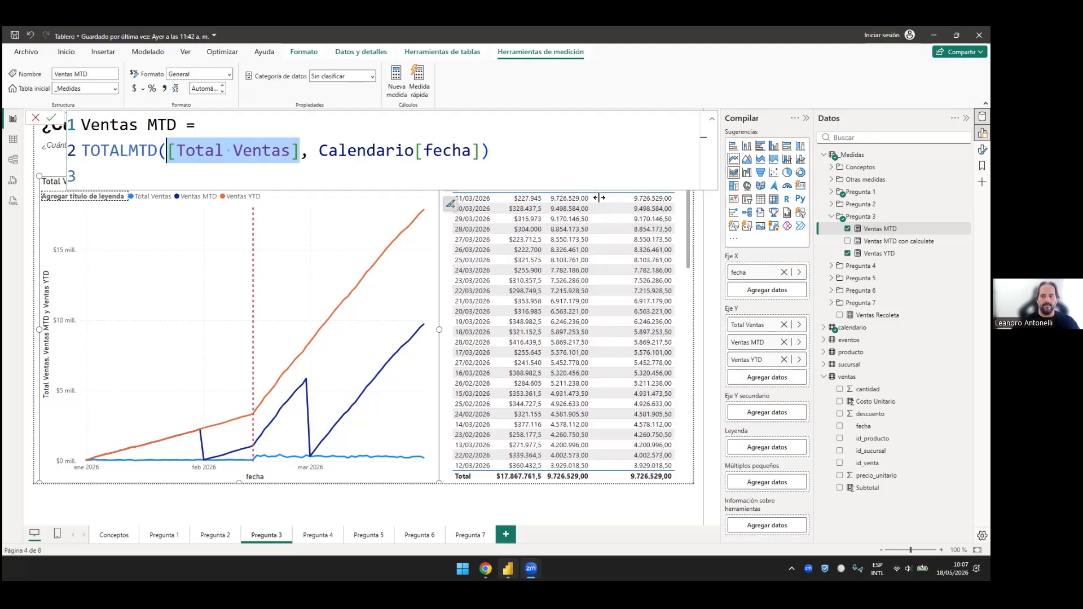
# Step: Leave the formula and sort the sales table by fecha in ascending order
pyautogui.click(578, 296)
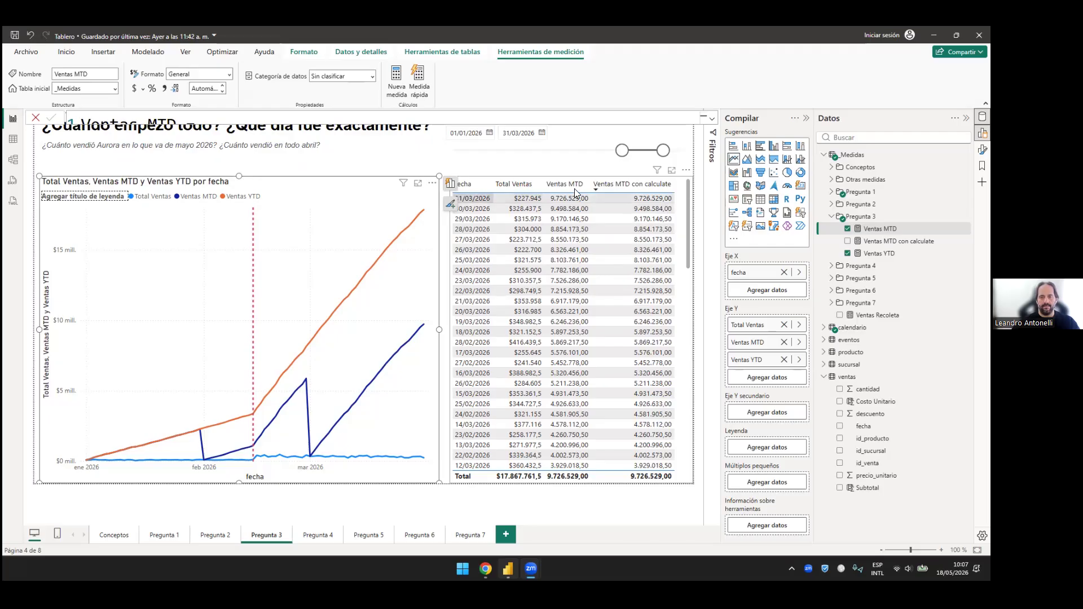
pyautogui.click(481, 186)
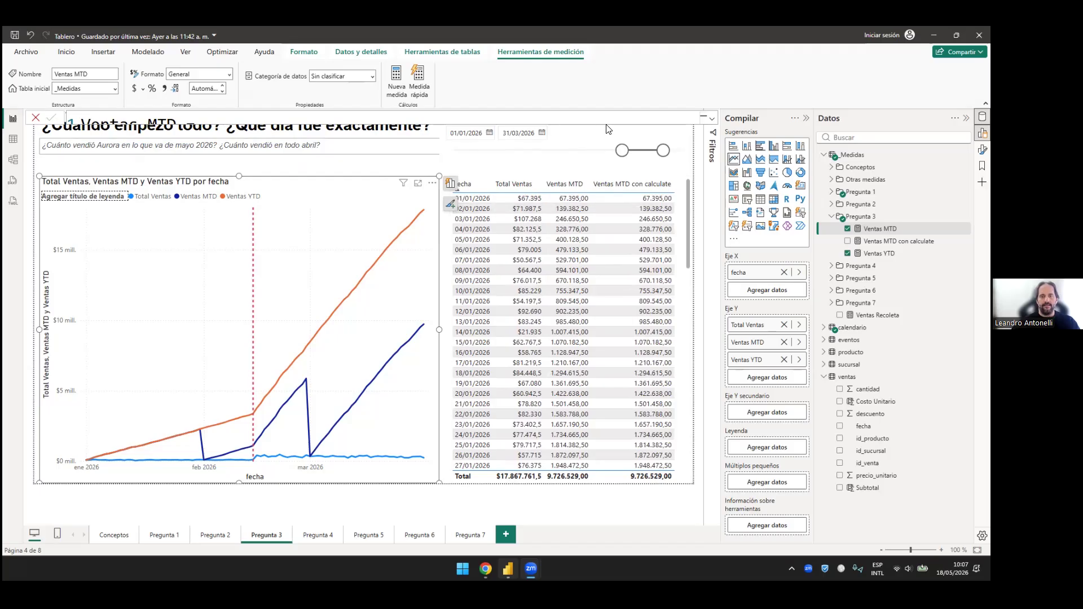
pyautogui.click(578, 130)
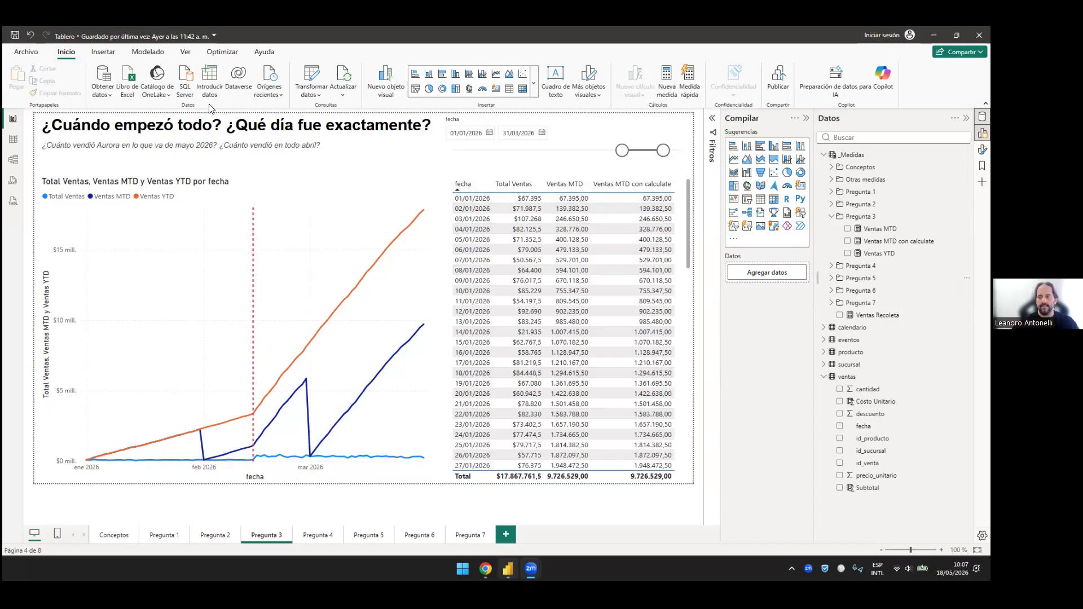
# Step: Format the Ventas MTD measure as currency (Moneda) and highlight the Calendario[fecha] argument in its formula
pyautogui.click(880, 228)
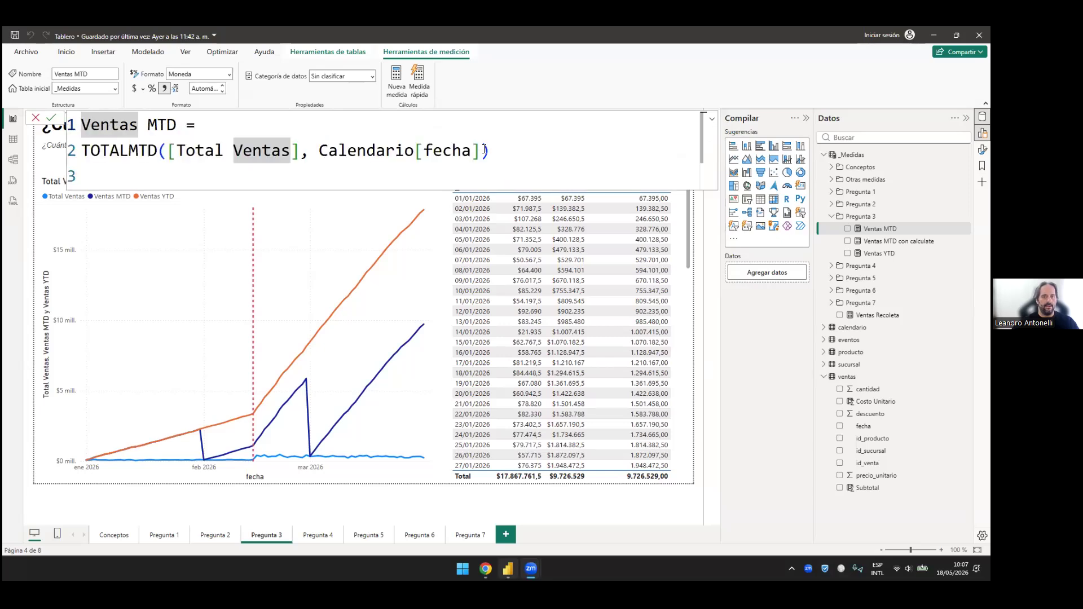
pyautogui.moveTo(320, 150); pyautogui.dragTo(481, 150)
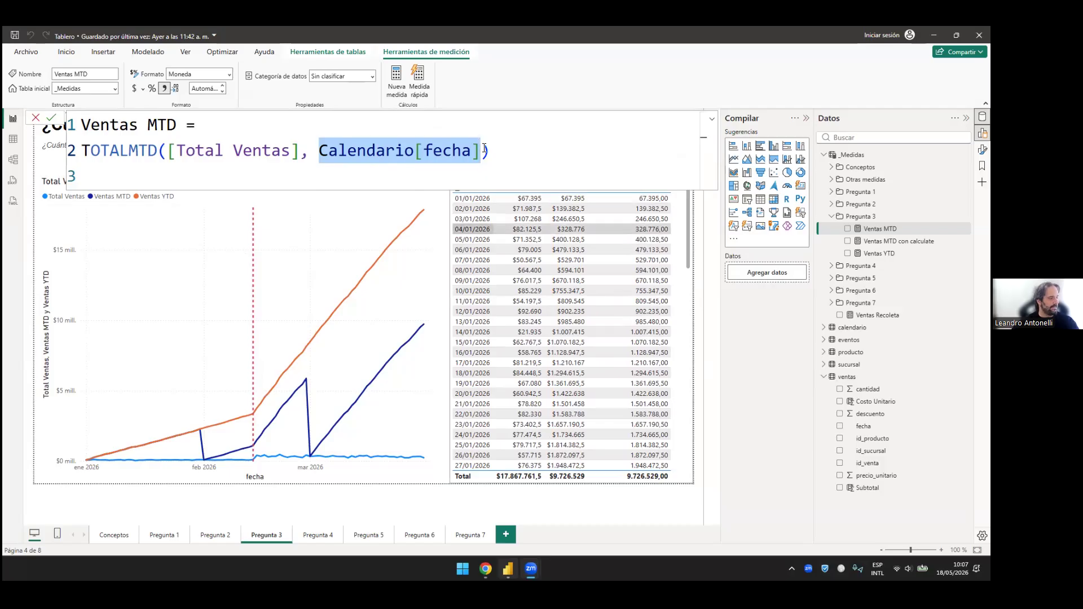
pyautogui.click(484, 148)
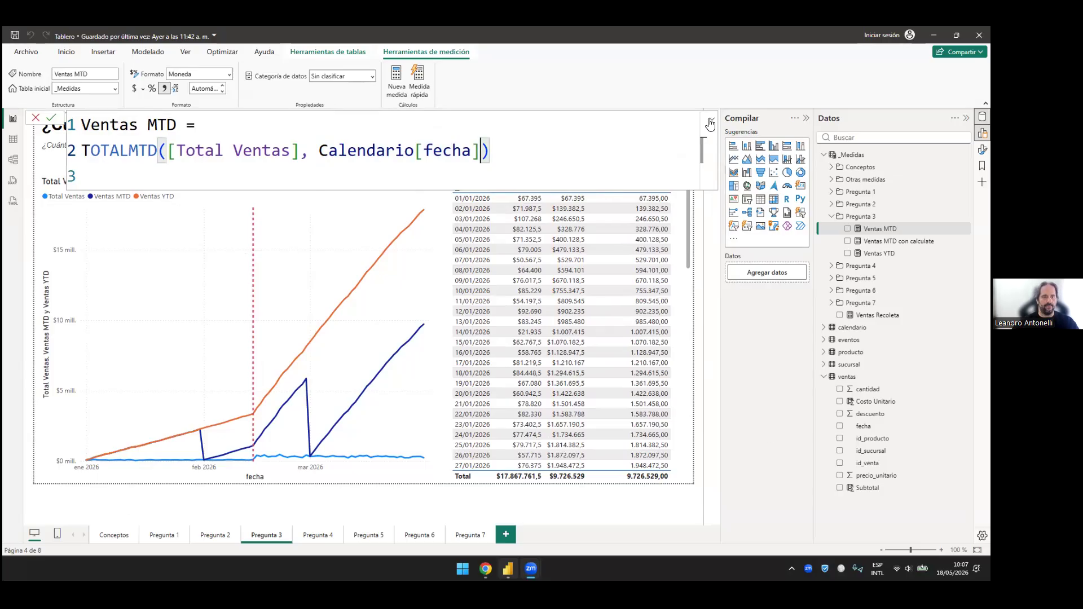
# Step: Reduce the text size in the formula editor of the Ventas MTD measure
pyautogui.click(52, 117)
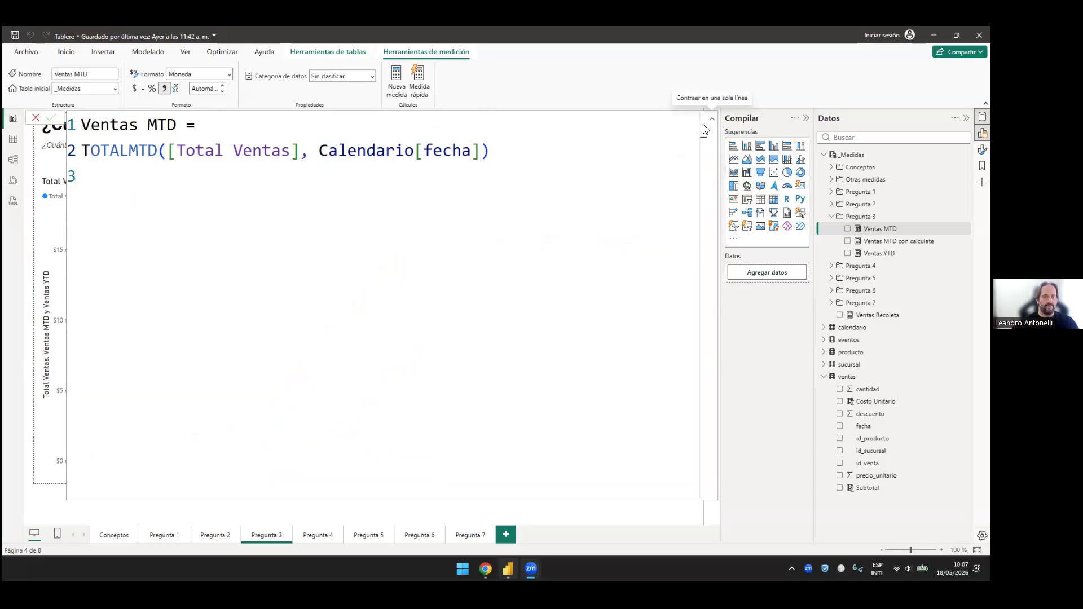
pyautogui.click(712, 125)
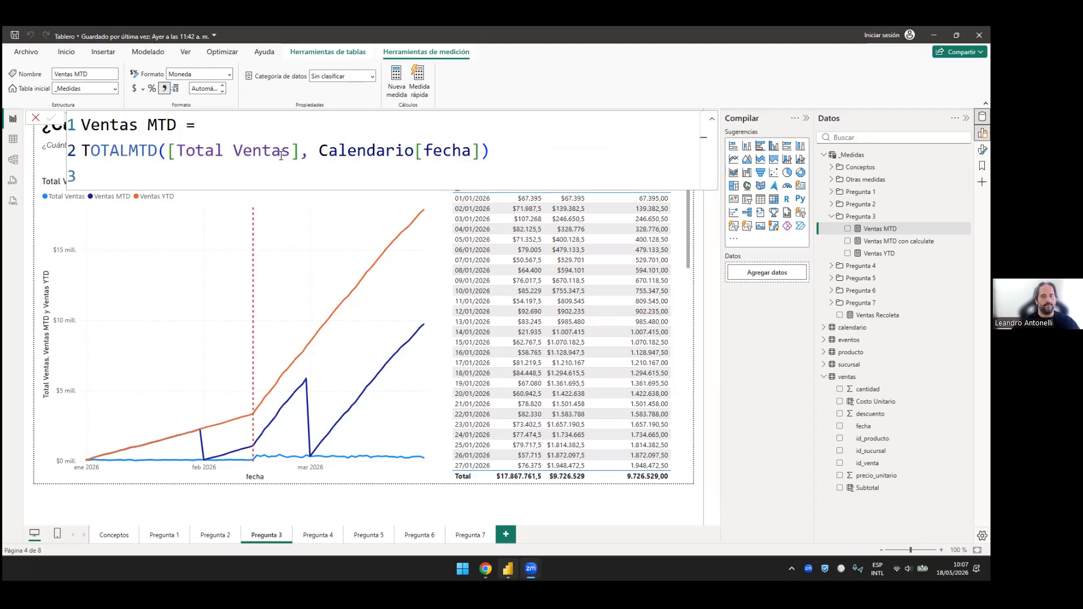
pyautogui.scroll(-2, 281, 155)
pyautogui.hotkey('ctrl', '-')
pyautogui.hotkey('ctrl', '-')
pyautogui.hotkey('ctrl', '-')
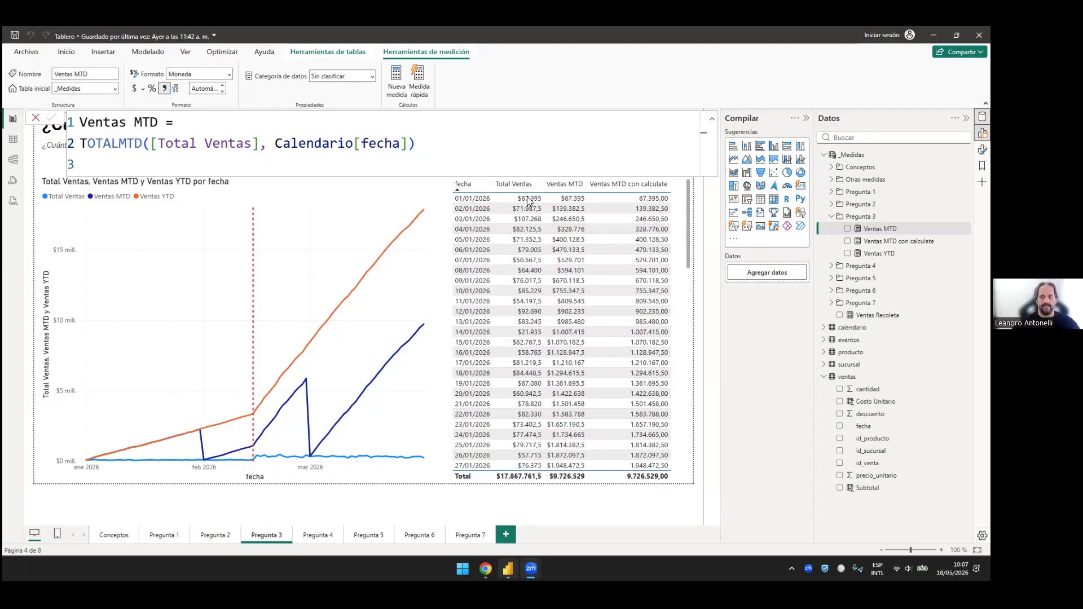
# Step: In the Ventas MTD con calculate formula, put each CALCULATE argument and the closing parenthesis on its own line
pyautogui.click(581, 191)
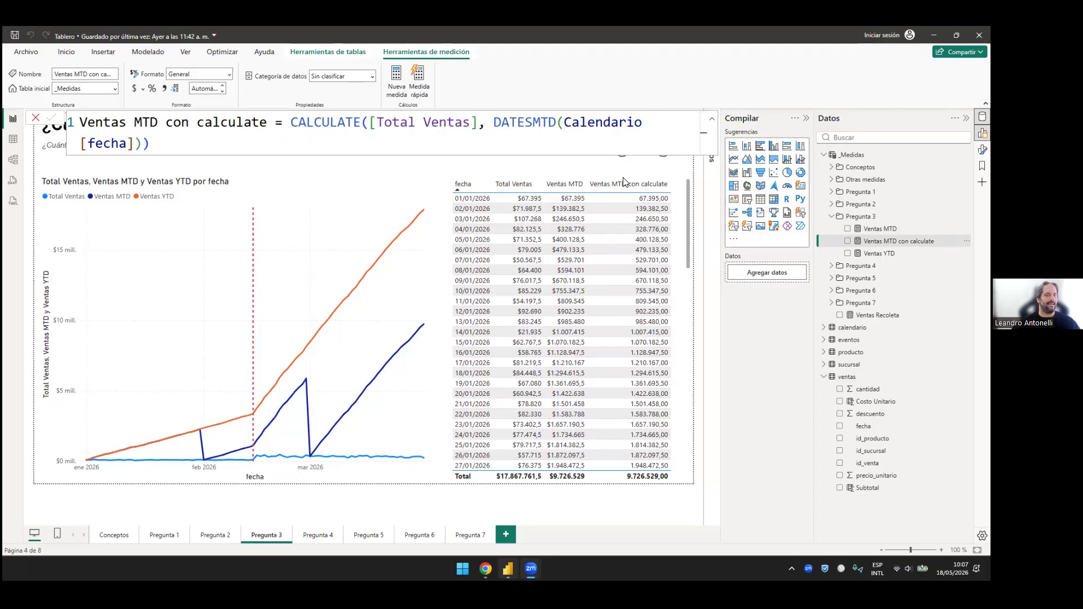
pyautogui.click(369, 126)
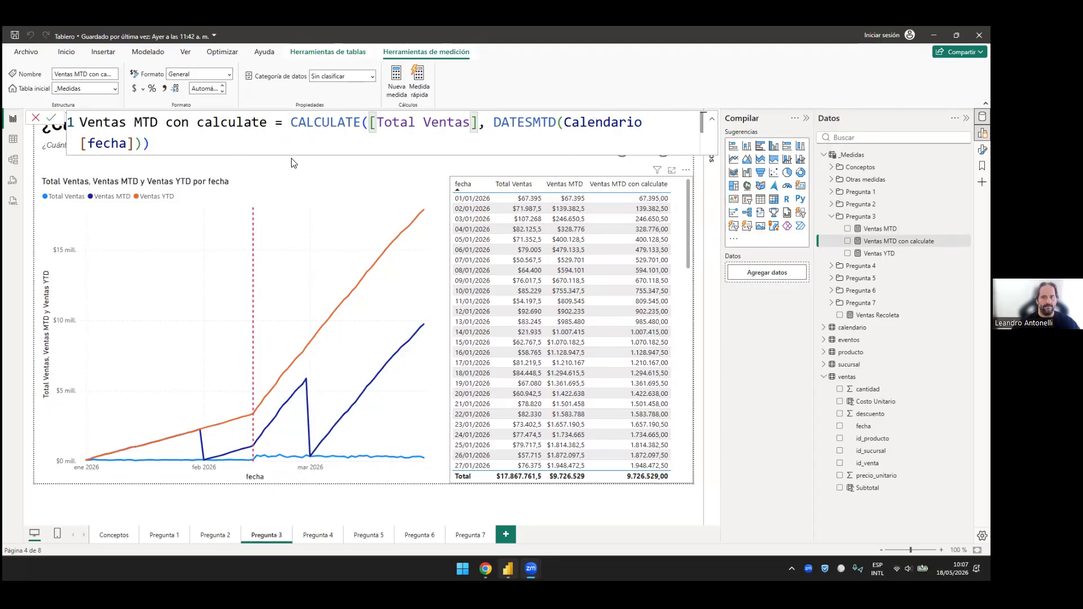
pyautogui.hotkey('shift', 'Return')
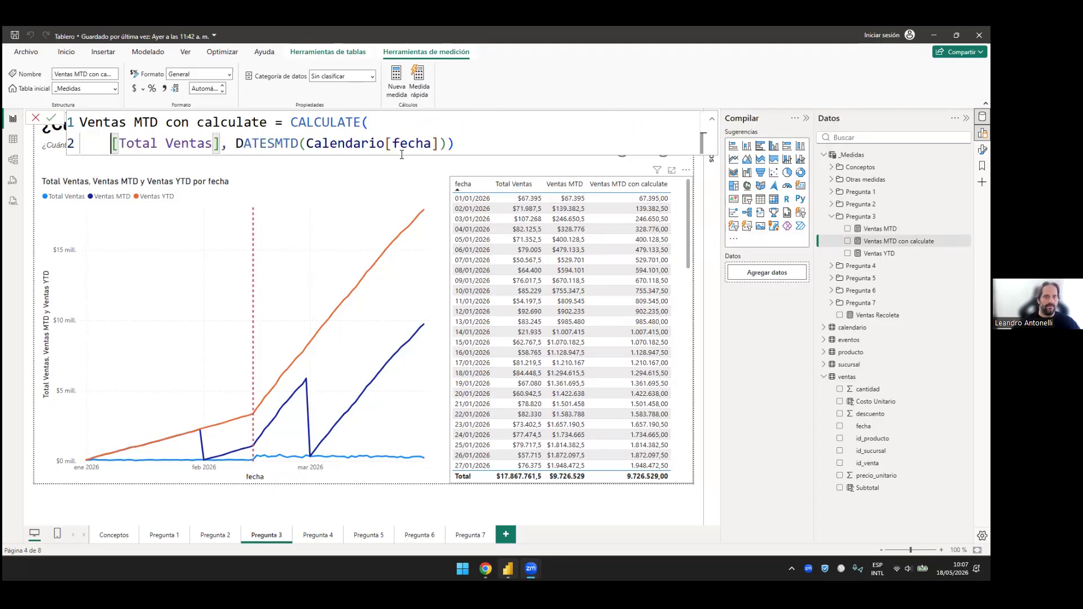
pyautogui.hotkey('shift', 'Return')
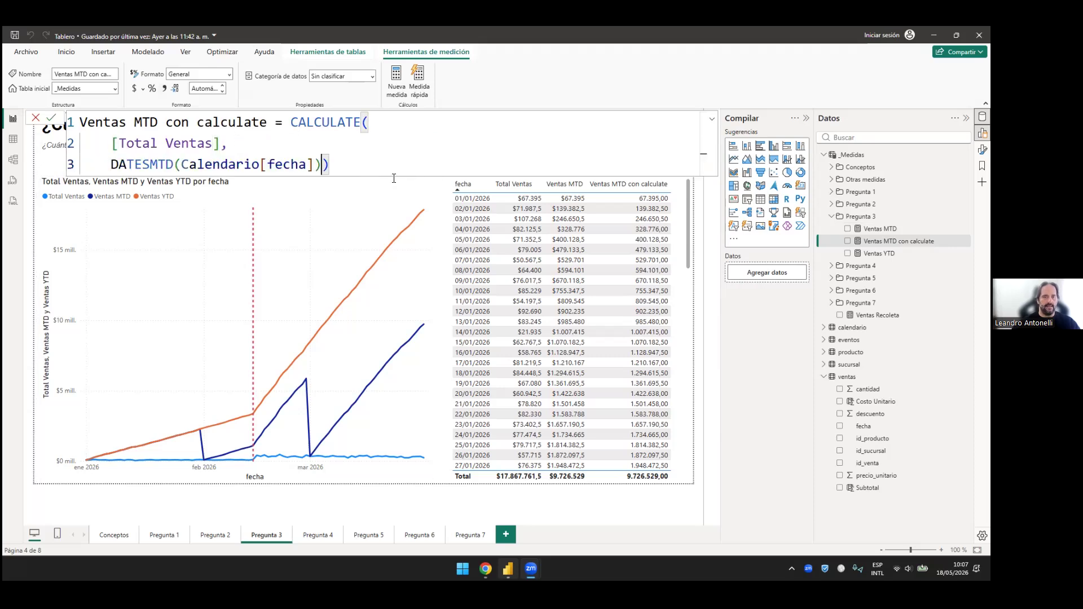
pyautogui.hotkey('shift', 'Return')
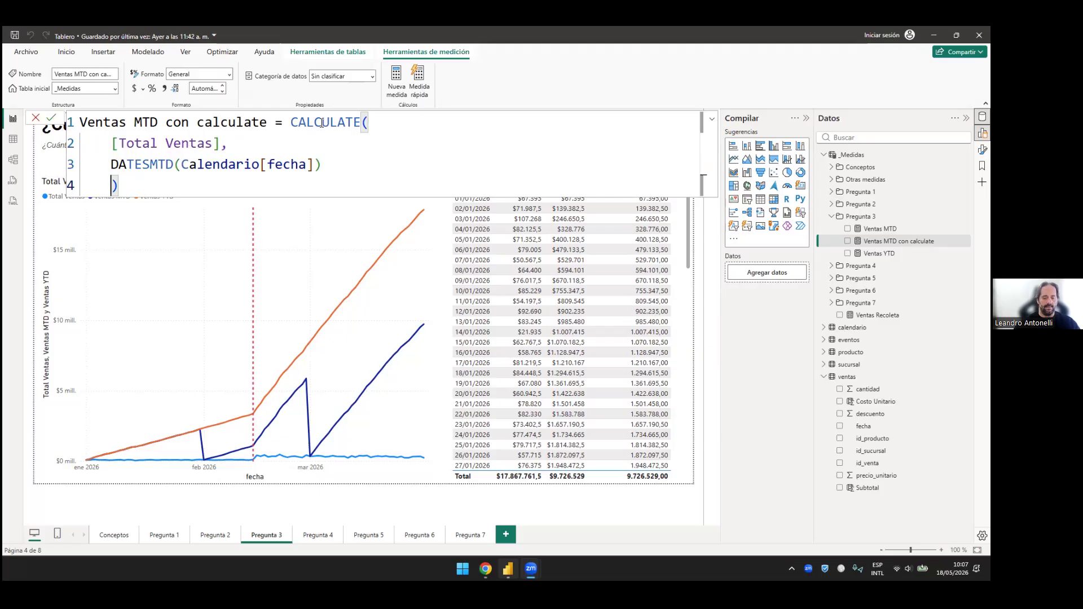
pyautogui.press('BackSpace')
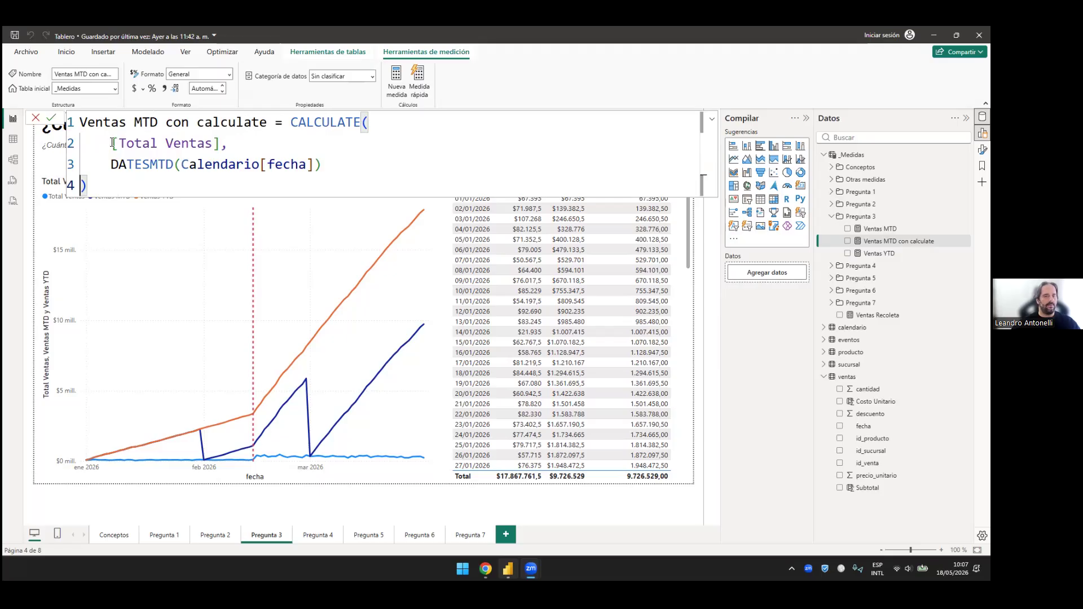
# Step: Examine the [Total Ventas] and DATESMTD(Calendario[fecha]) arguments of the Ventas MTD con calculate formula
pyautogui.moveTo(222, 142); pyautogui.dragTo(111, 143)
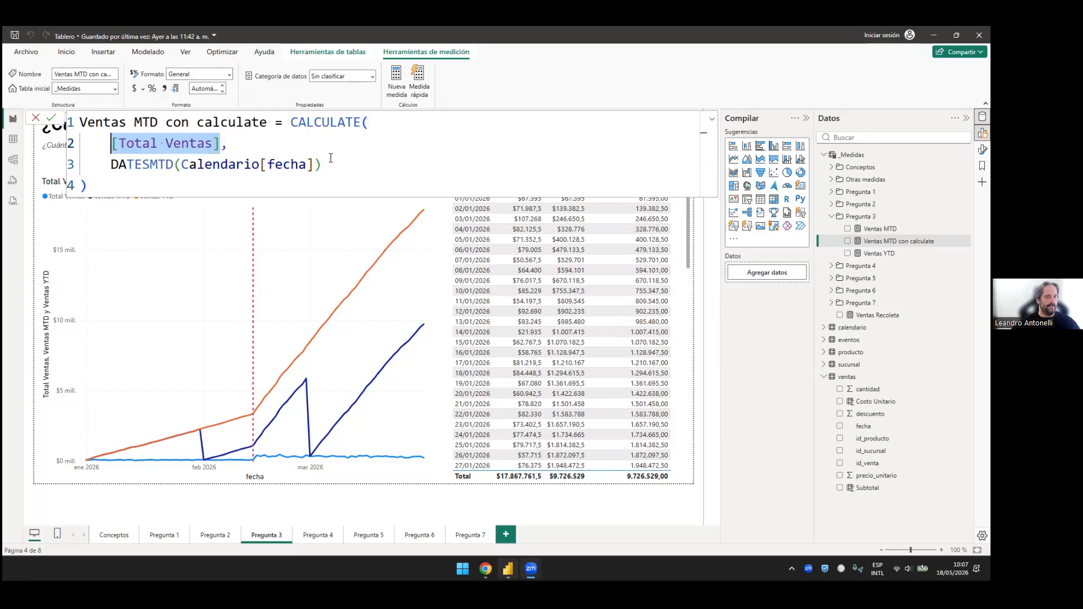
pyautogui.moveTo(111, 164); pyautogui.dragTo(322, 164)
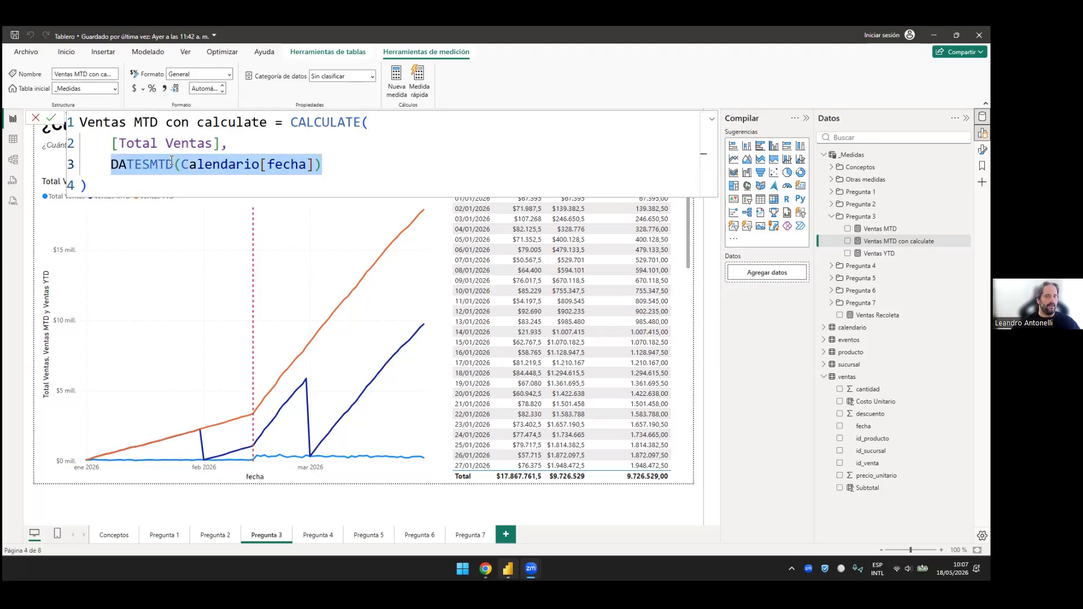
pyautogui.click(119, 164)
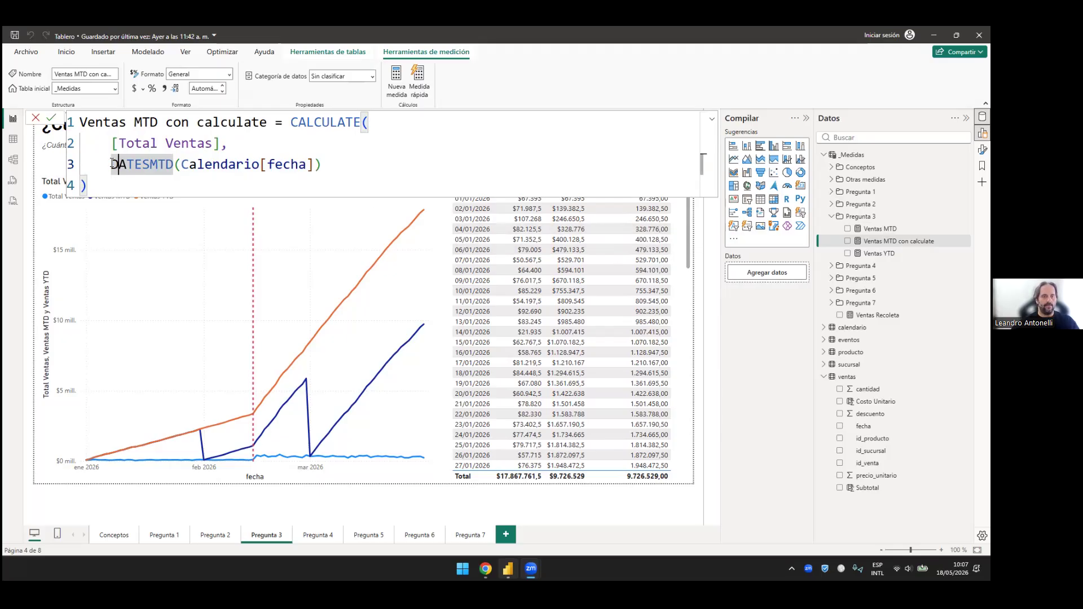
pyautogui.moveTo(110, 166); pyautogui.dragTo(314, 165)
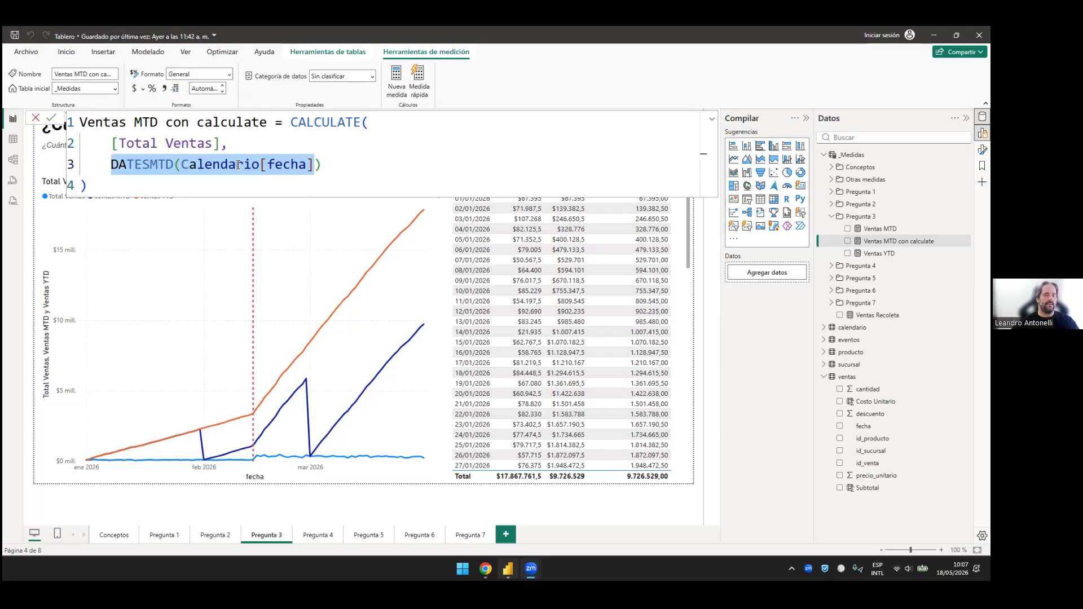
pyautogui.moveTo(112, 144); pyautogui.dragTo(220, 144)
pyautogui.moveTo(314, 164); pyautogui.dragTo(111, 164)
pyautogui.moveTo(220, 145); pyautogui.dragTo(110, 145)
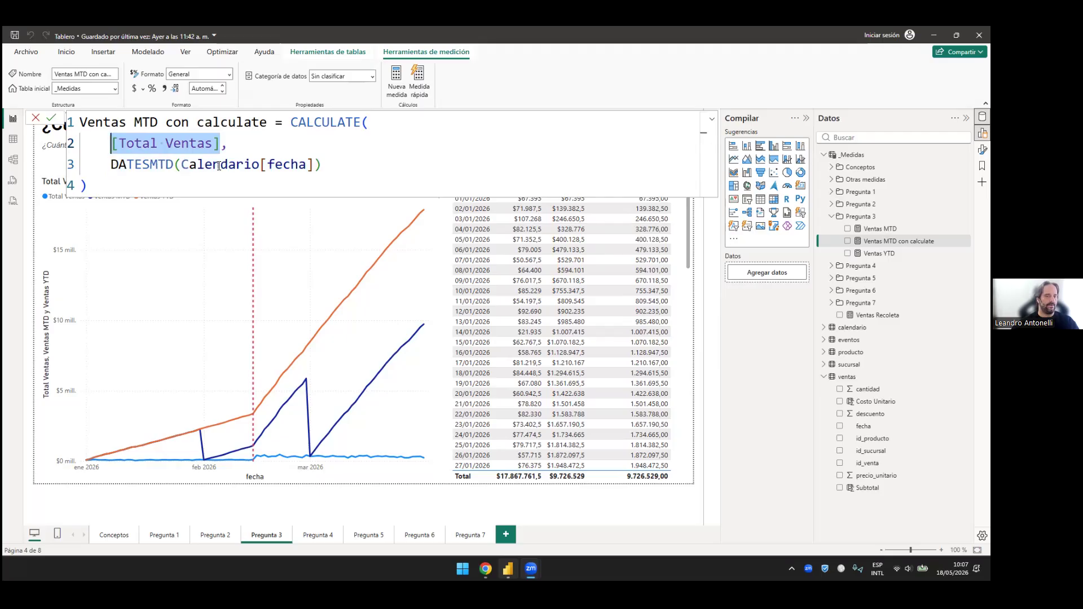
pyautogui.moveTo(313, 164); pyautogui.dragTo(111, 164)
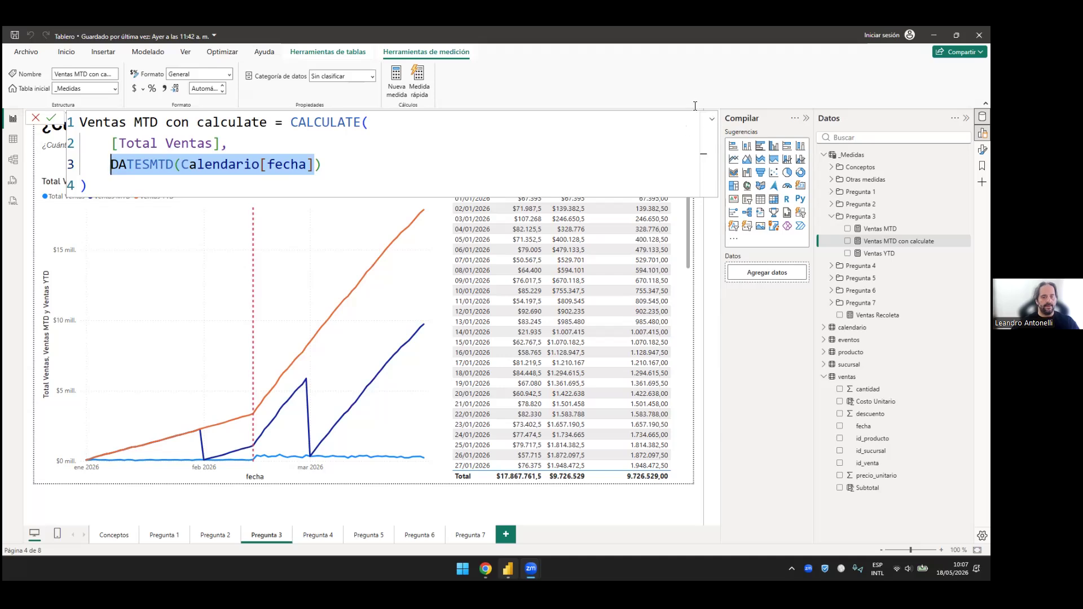
pyautogui.click(712, 121)
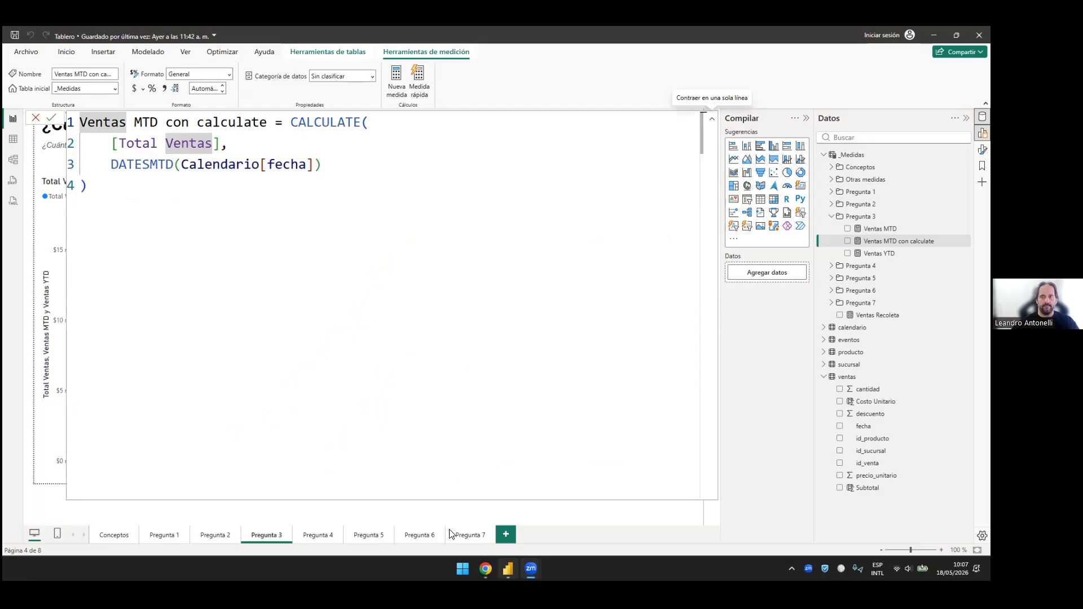
# Step: Close the formula editor of Ventas MTD con calculate and set the fecha slicer's start date to 01/01/2026
pyautogui.click(453, 510)
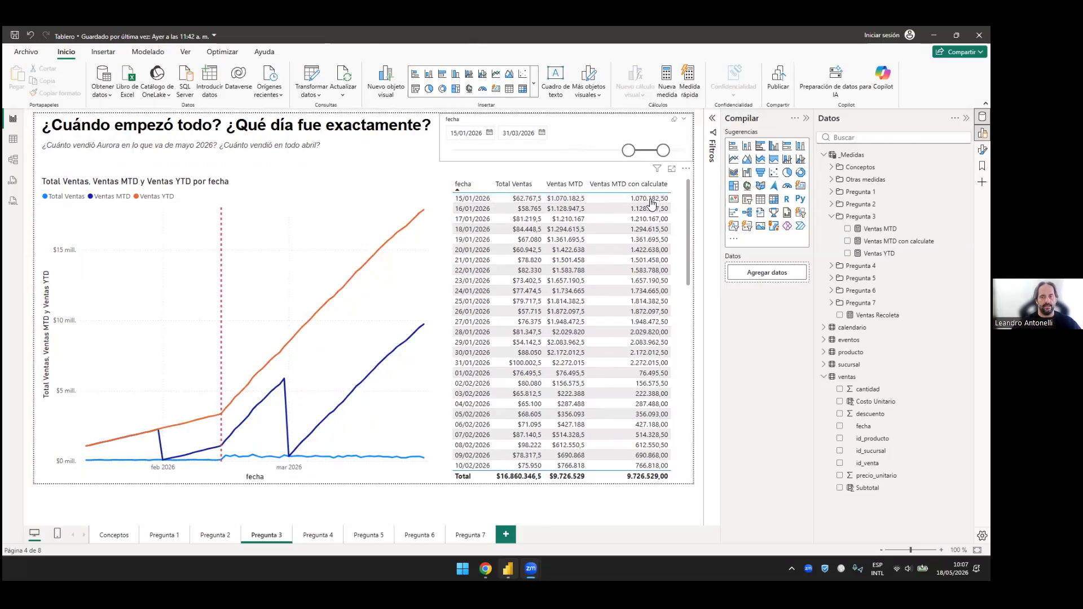
pyautogui.doubleClick(454, 133)
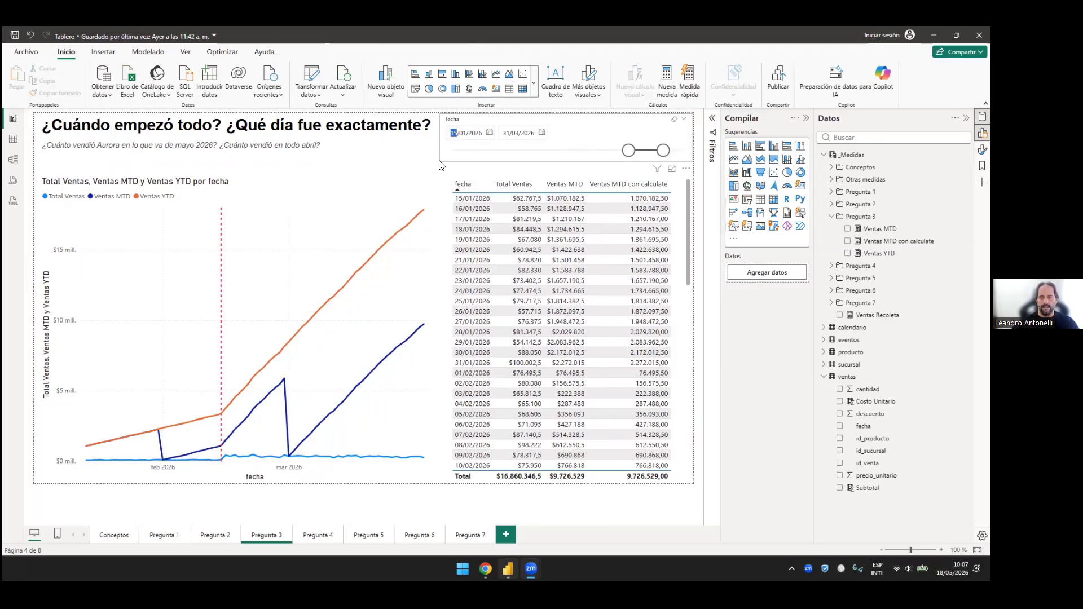
pyautogui.write('01')
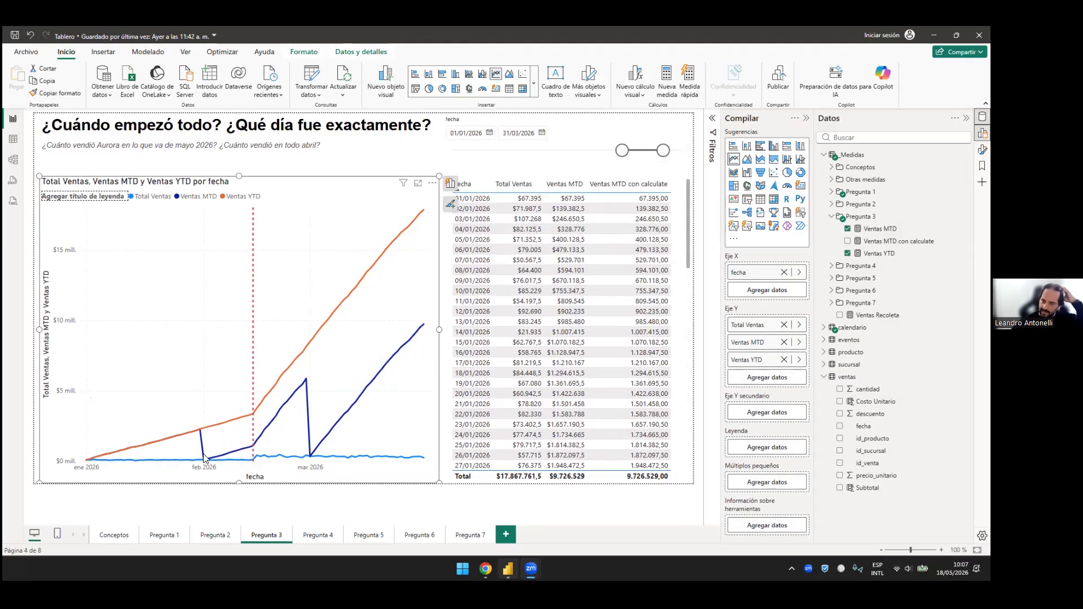
# Step: Remove the Ventas YTD measure from the line chart's Y axis and examine the Ventas MTD line
pyautogui.click(784, 360)
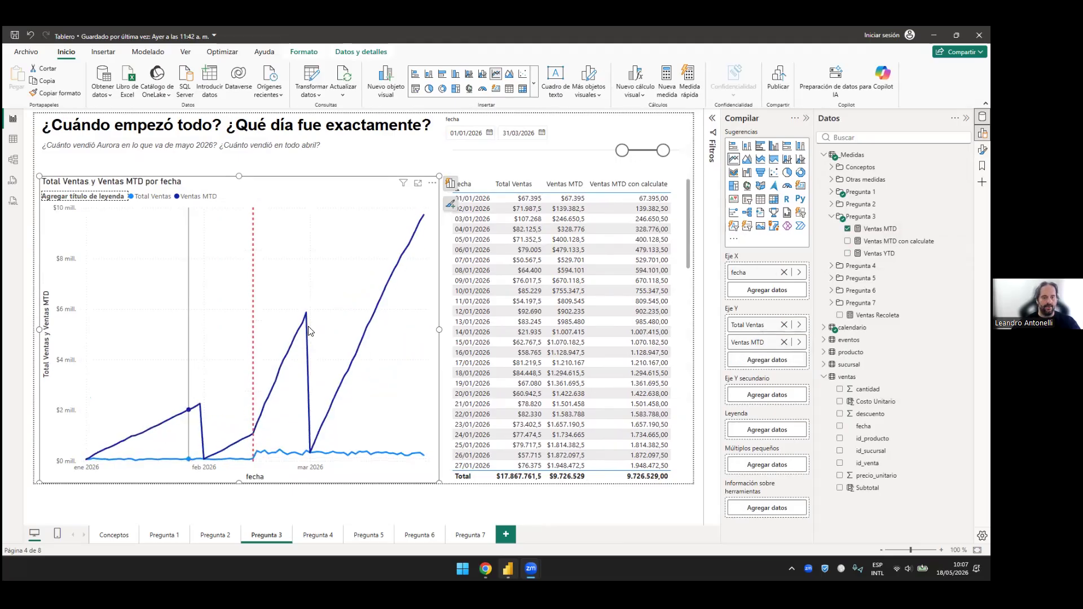
pyautogui.moveTo(226, 431)
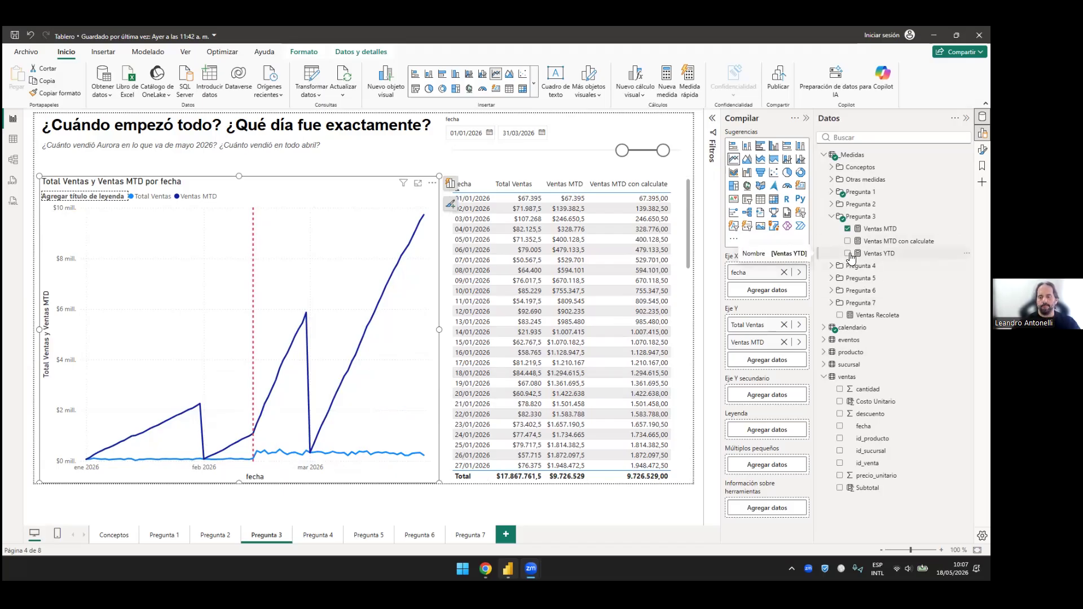
# Step: Restore Ventas YTD to the line chart and open its formula with the visual-building panes closed
pyautogui.click(882, 259)
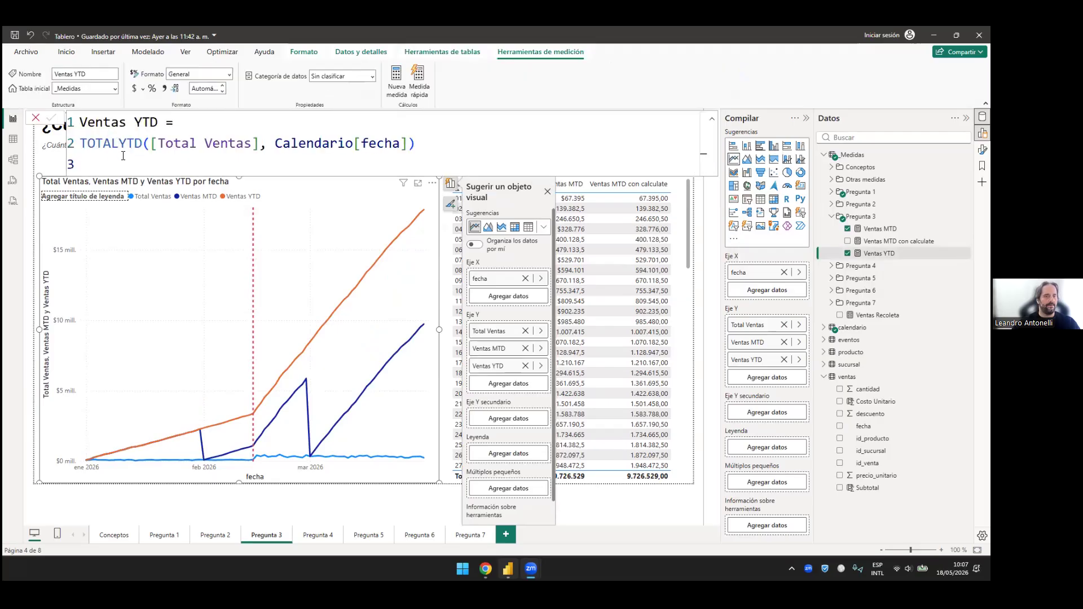
pyautogui.moveTo(142, 145); pyautogui.dragTo(118, 144)
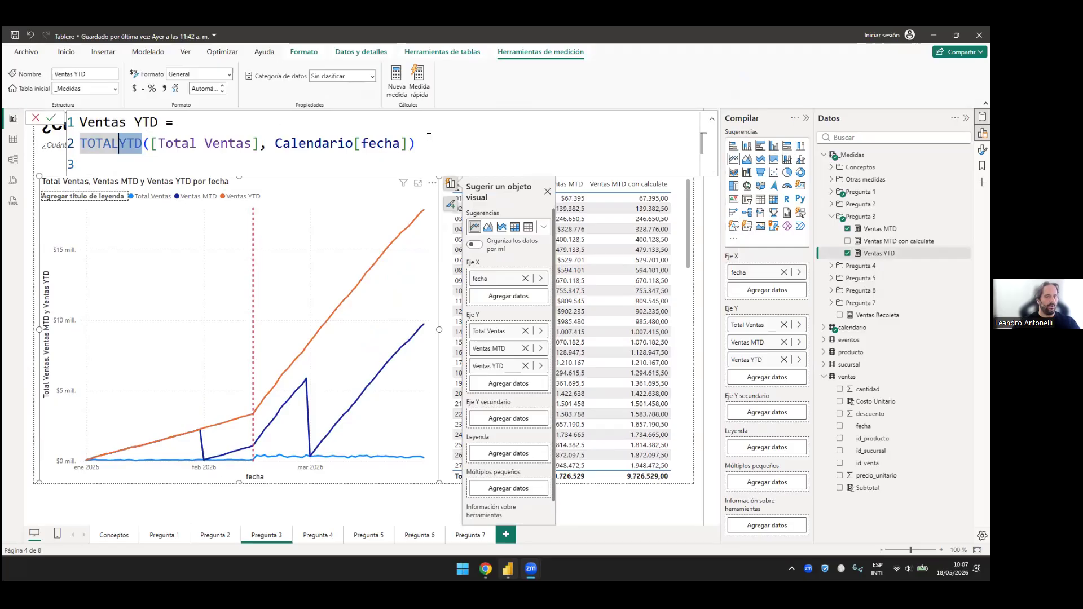
pyautogui.click(433, 160)
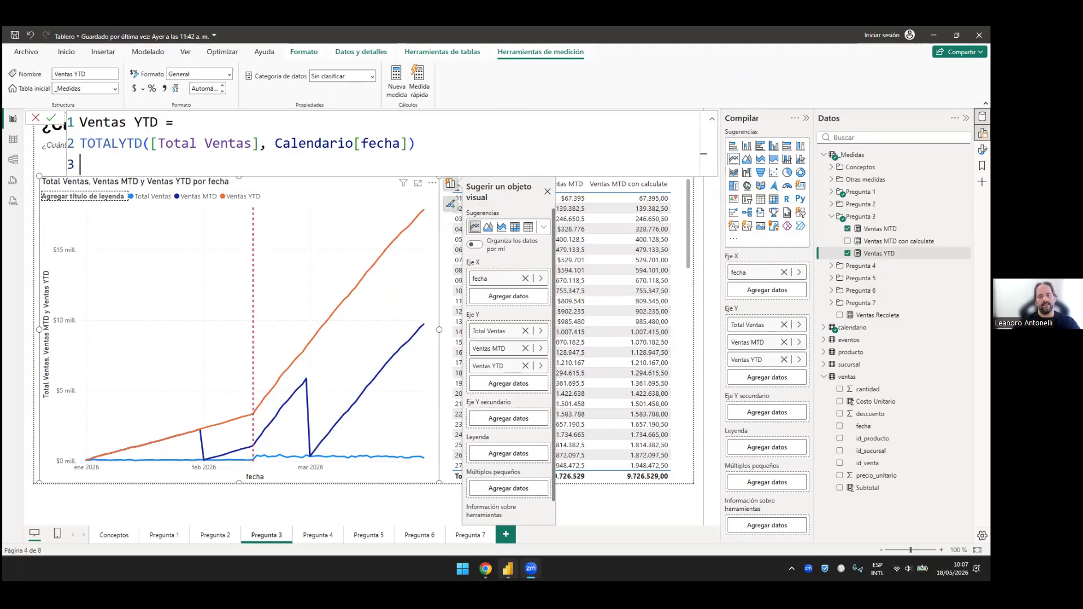
pyautogui.moveTo(426, 326)
pyautogui.click(547, 191)
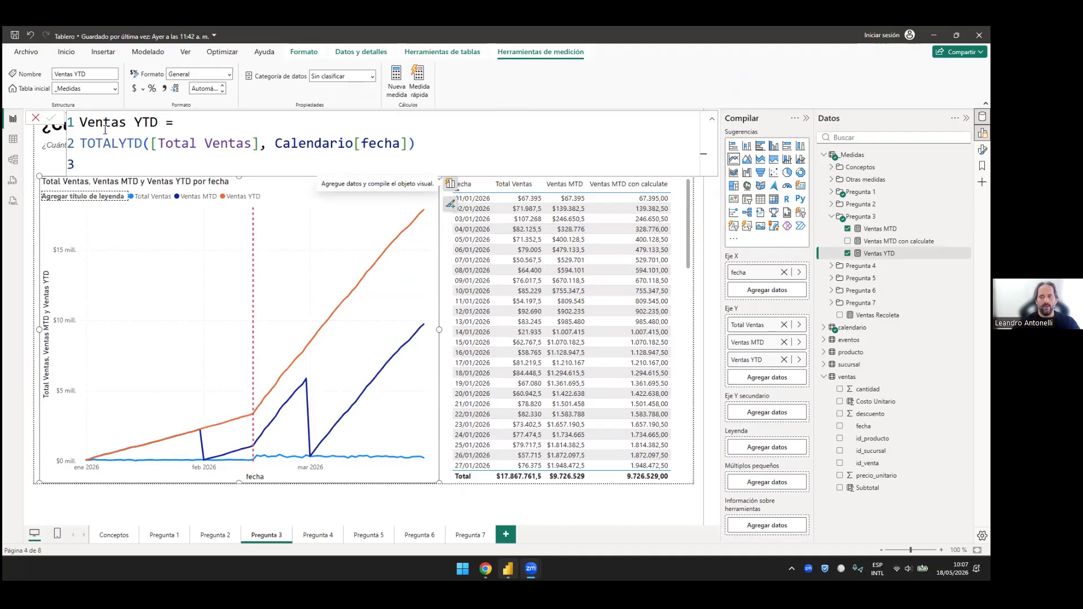
pyautogui.click(806, 118)
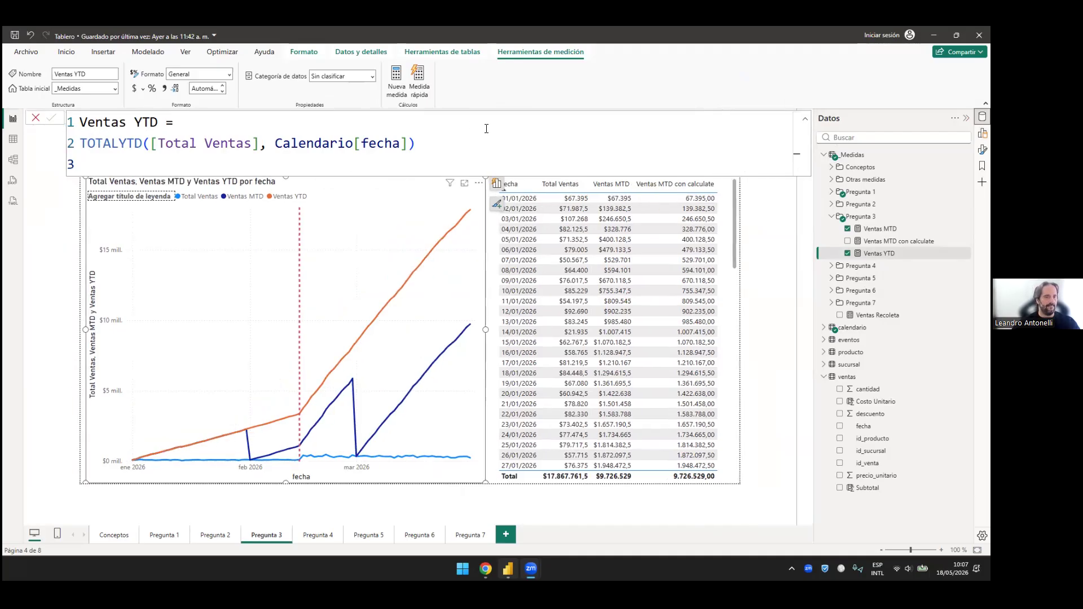
# Step: Highlight TOTALYTD and the Calendario[fecha] argument in the Ventas YTD formula, and delete the formula's empty last line
pyautogui.doubleClick(100, 143)
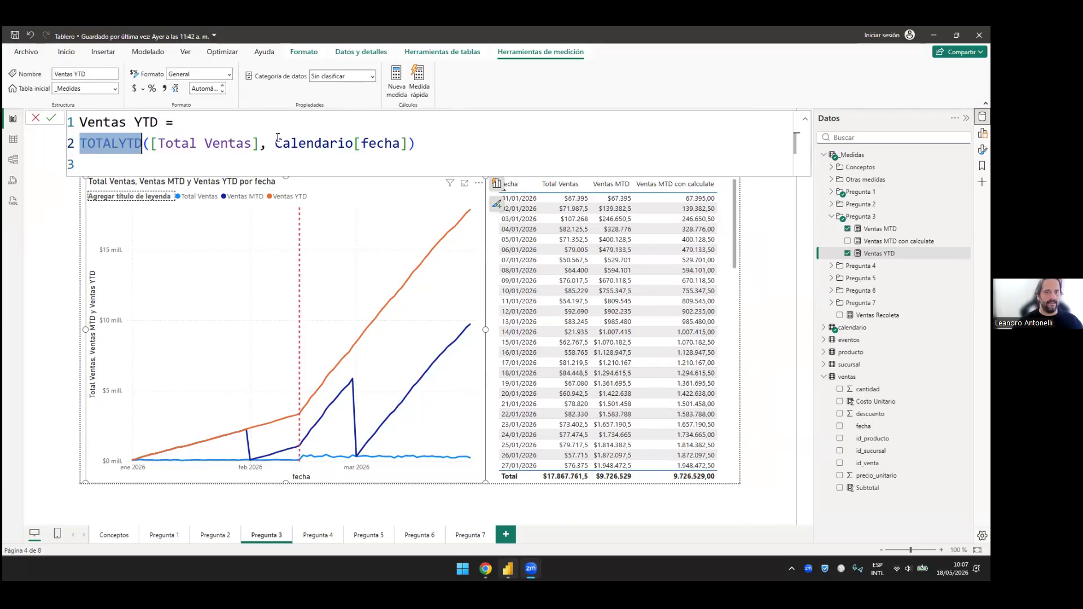
pyautogui.moveTo(407, 143); pyautogui.dragTo(278, 138)
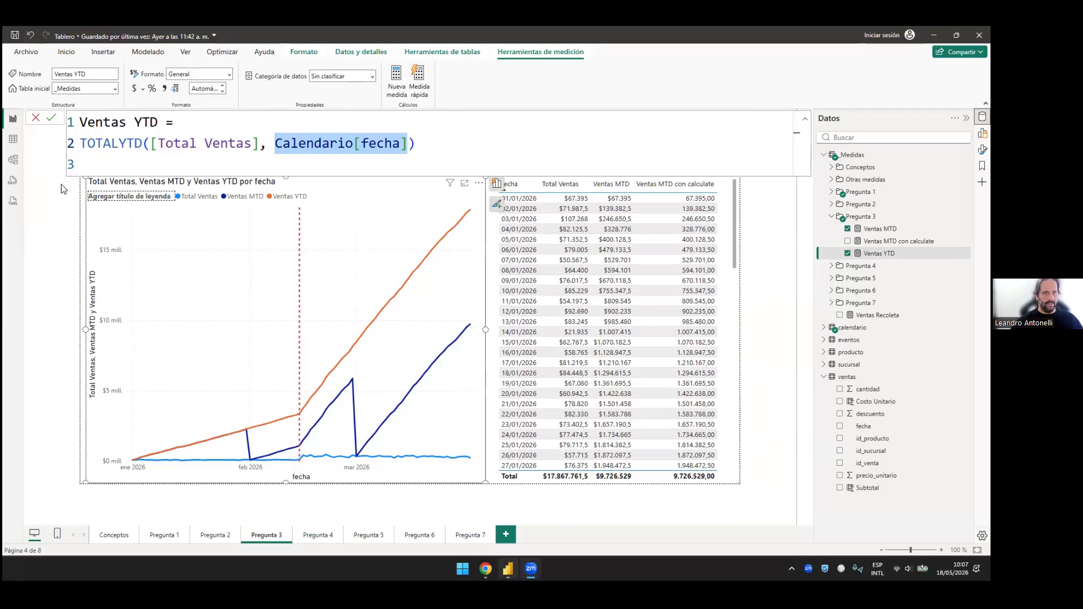
pyautogui.press('Down')
pyautogui.press('BackSpace')
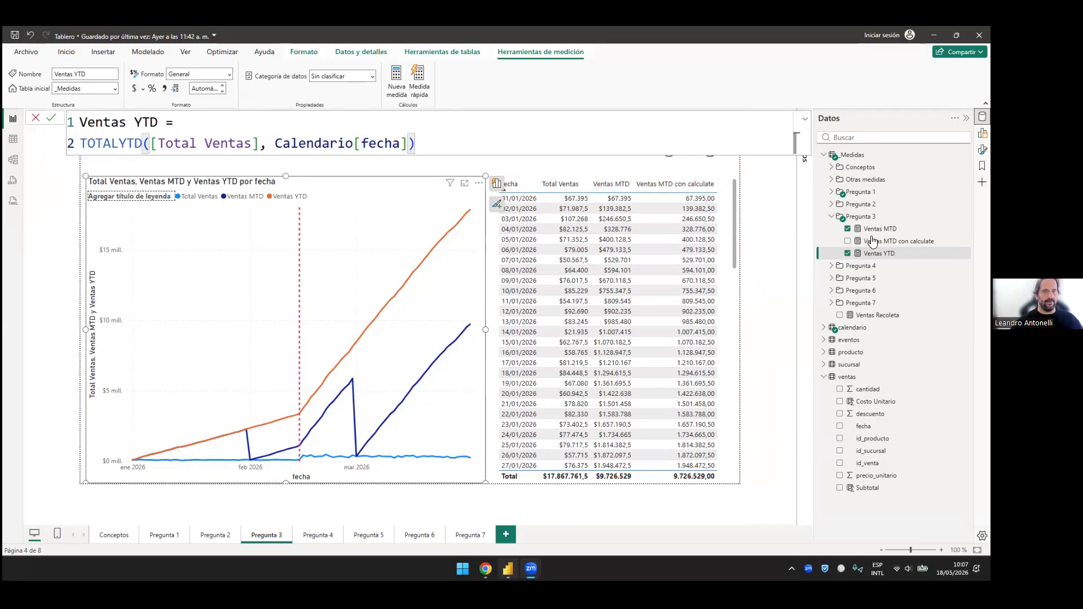
pyautogui.press('Return')
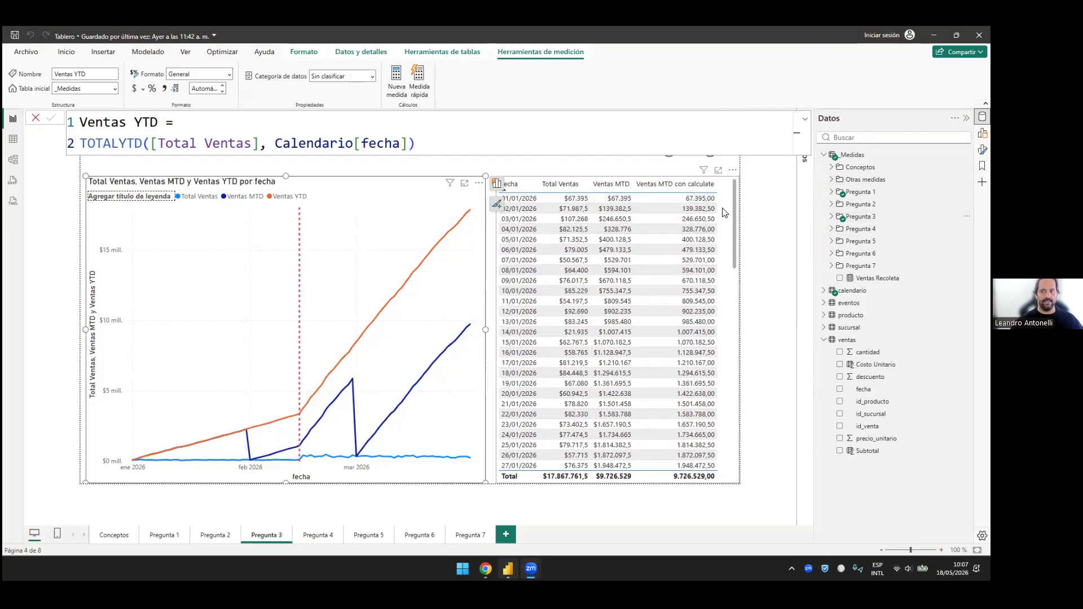
# Step: Review the daily January and February rows of the sales table, comparing Ventas MTD with Ventas MTD con calculate
pyautogui.scroll(-5, 596, 217)
pyautogui.scroll(-3, 598, 225)
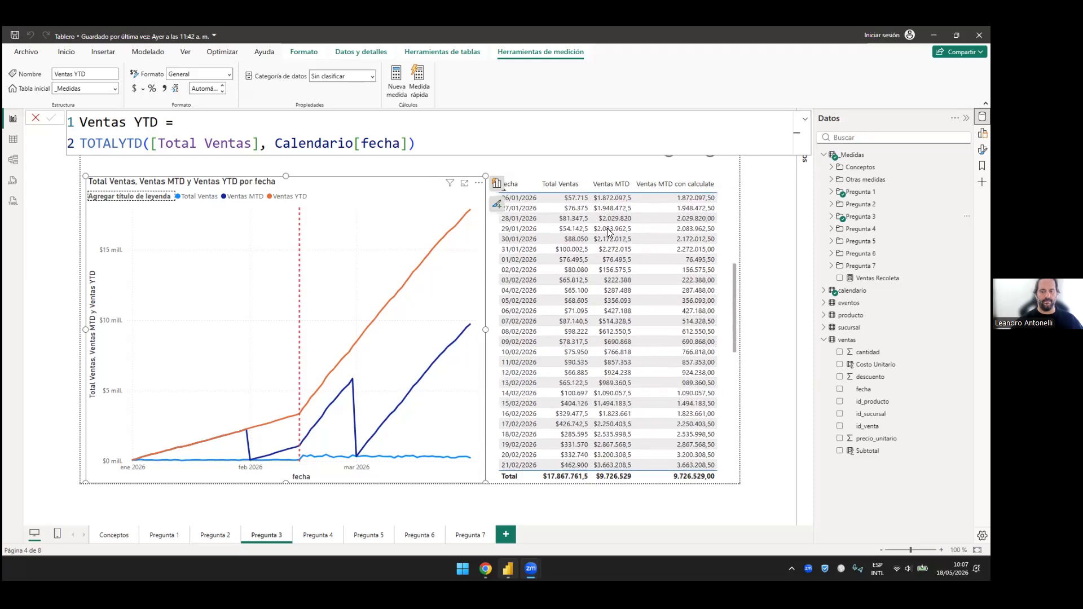
pyautogui.scroll(7, 625, 341)
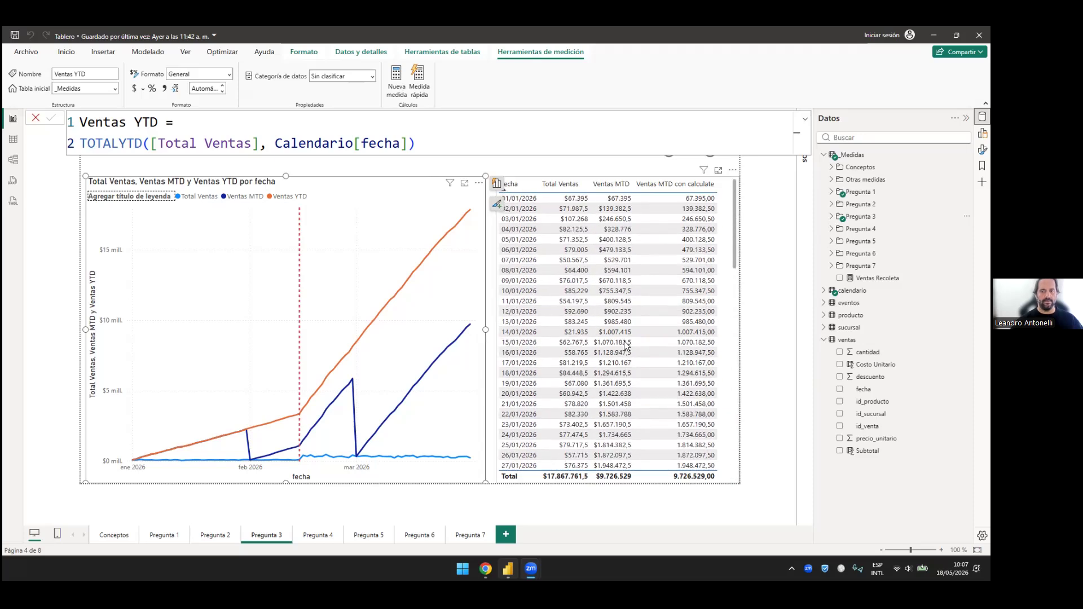
pyautogui.click(621, 338)
pyautogui.press('Down')
pyautogui.press('Down')
pyautogui.press('Down')
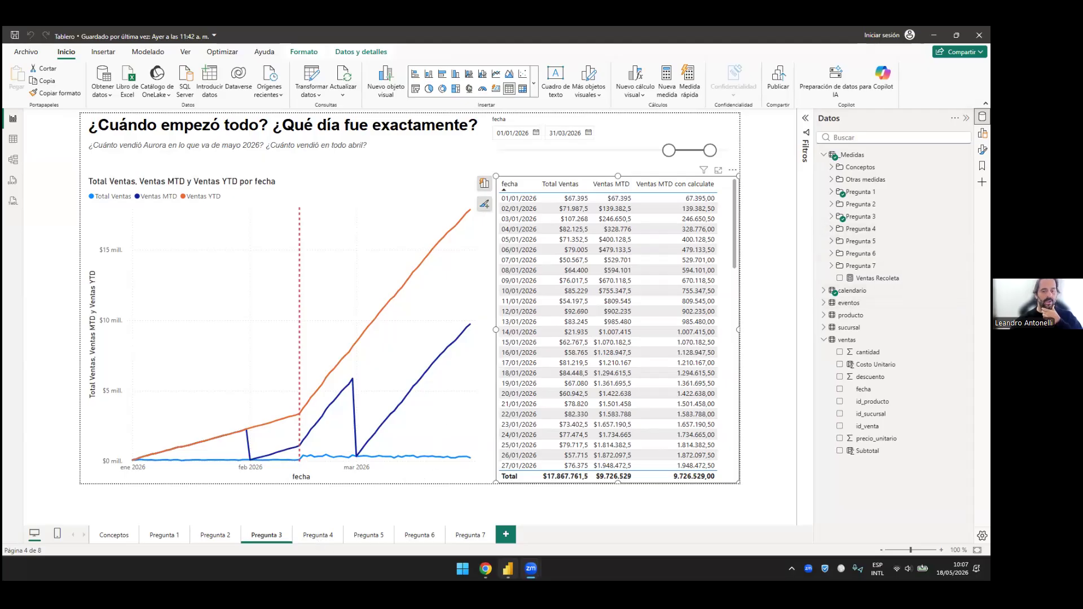
# Step: Open the Pregunta 4 report page, and switch to the Canva presentation to show slide 20, "¿Cuánto más estoy vendiendo que antes?"
pyautogui.click(318, 535)
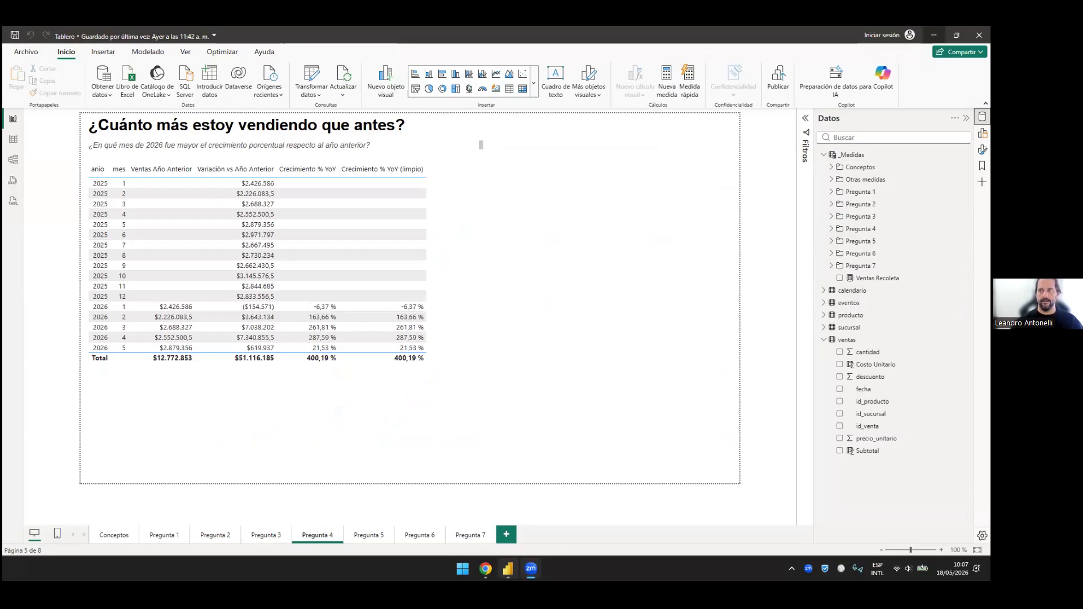
pyautogui.click(934, 35)
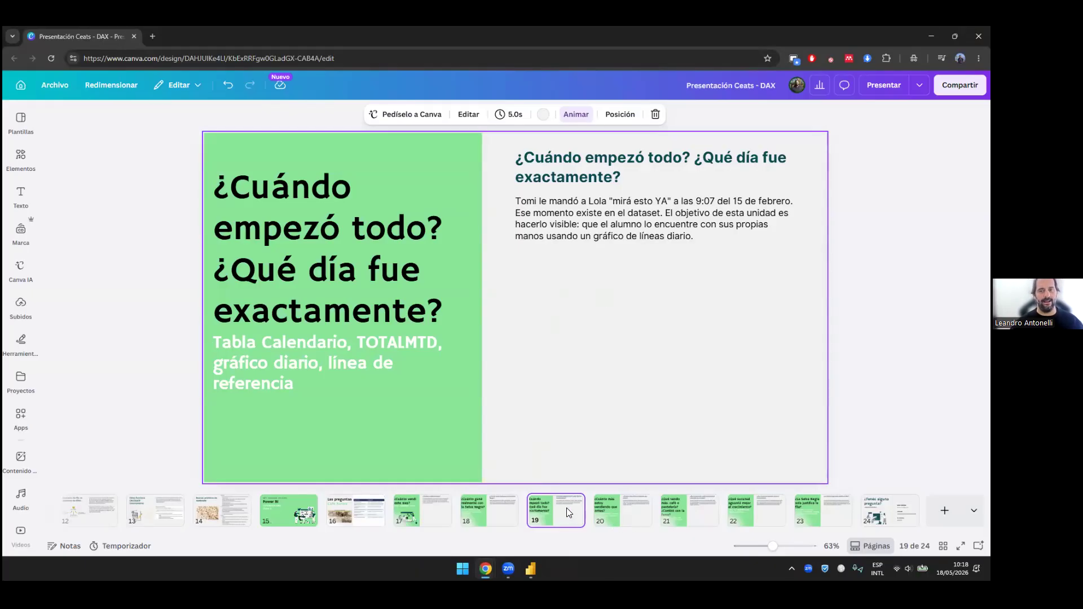
pyautogui.click(623, 511)
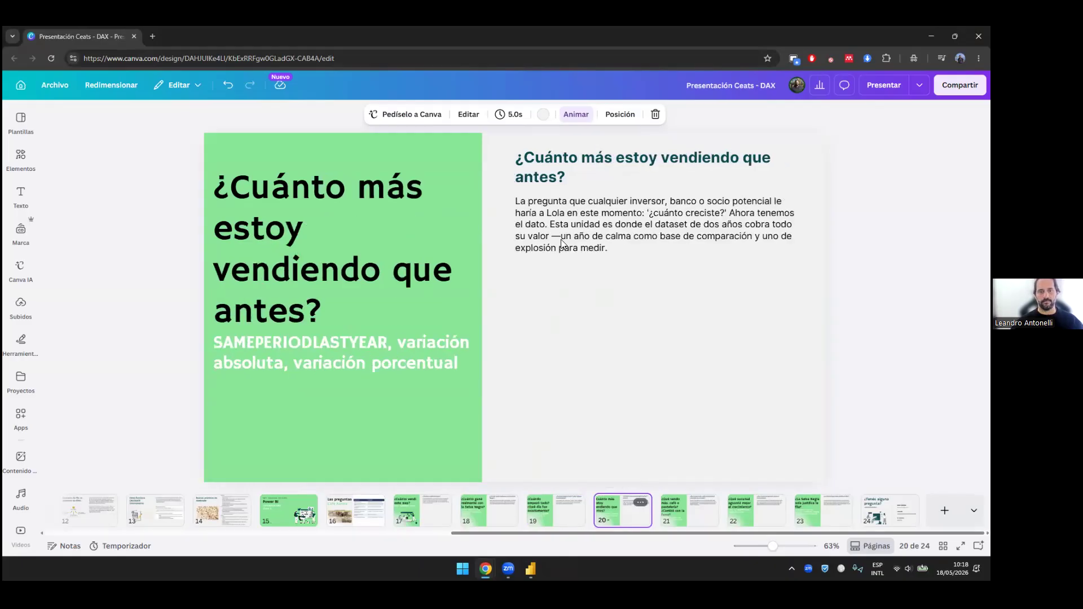
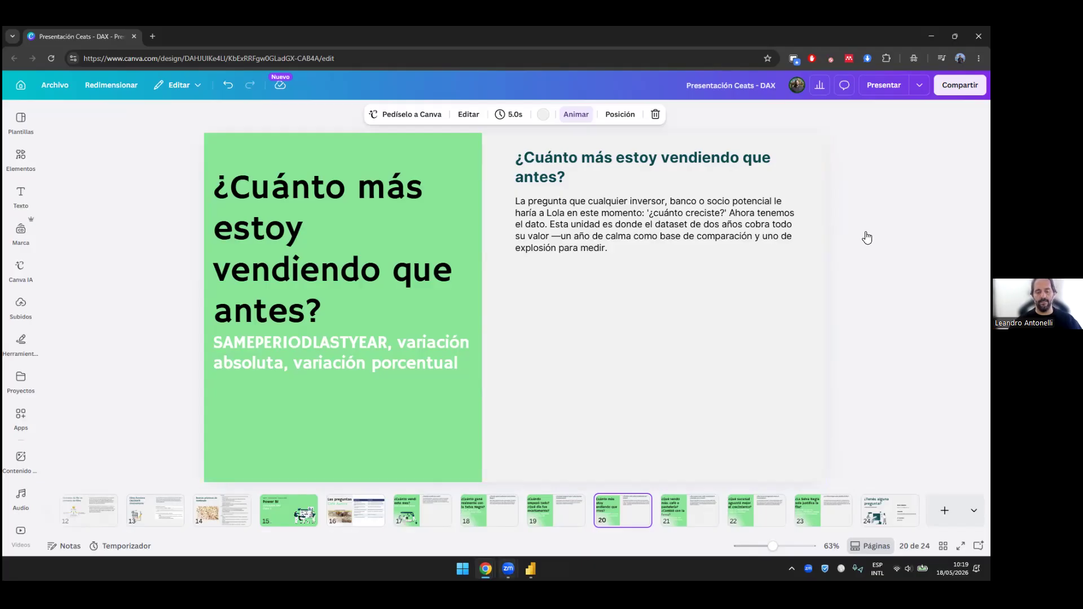
# Step: Switch back to Power BI and open the Ventas Año Anterior measure from the Pregunta 4 folder
pyautogui.hotkey('alt', 'Tab')
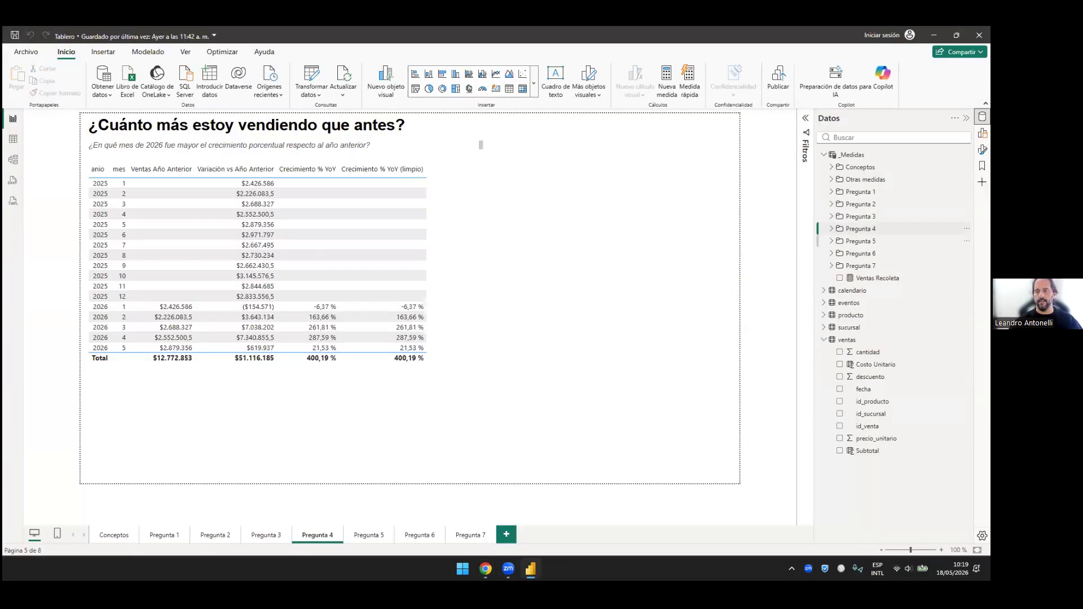
pyautogui.click(857, 228)
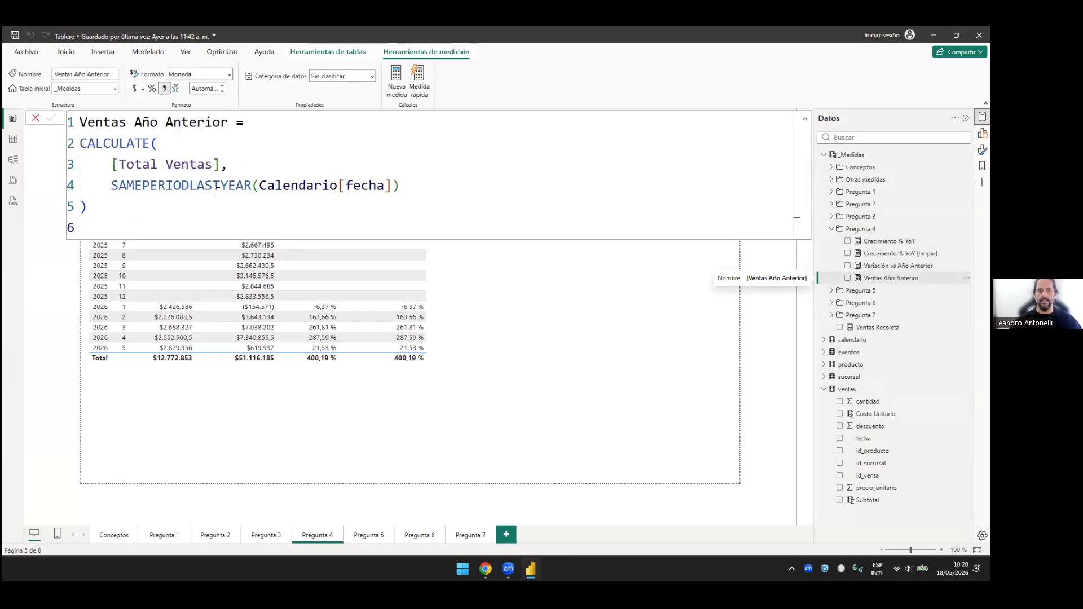
# Step: Add the comment --01/02/2026 after the SAMEPERIODLASTYEAR(Calendario[fecha]) argument in the Ventas Año Anterior formula
pyautogui.click(420, 187)
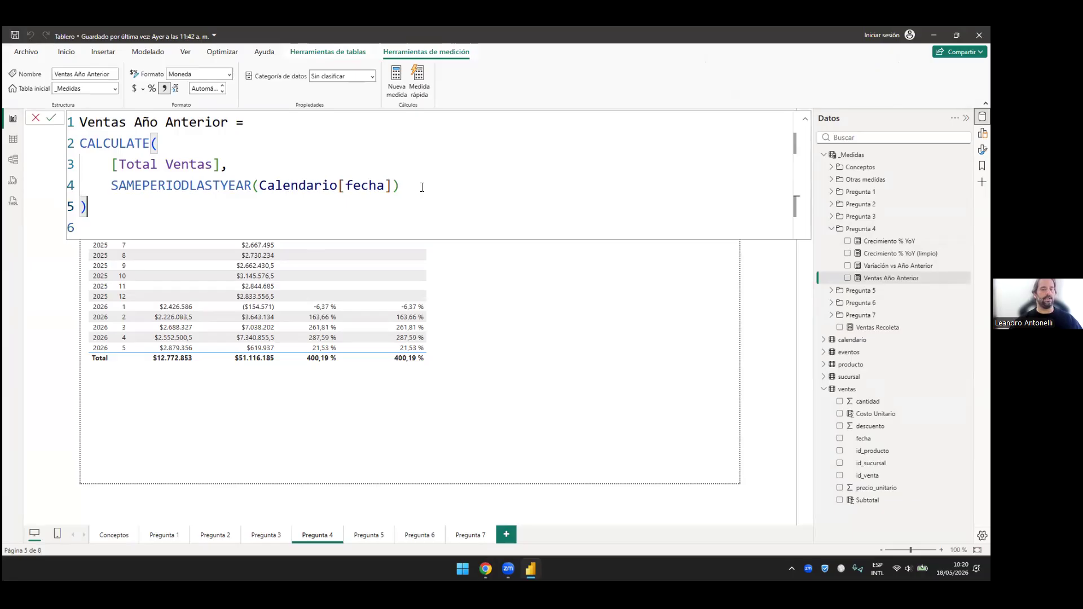
pyautogui.click(422, 187)
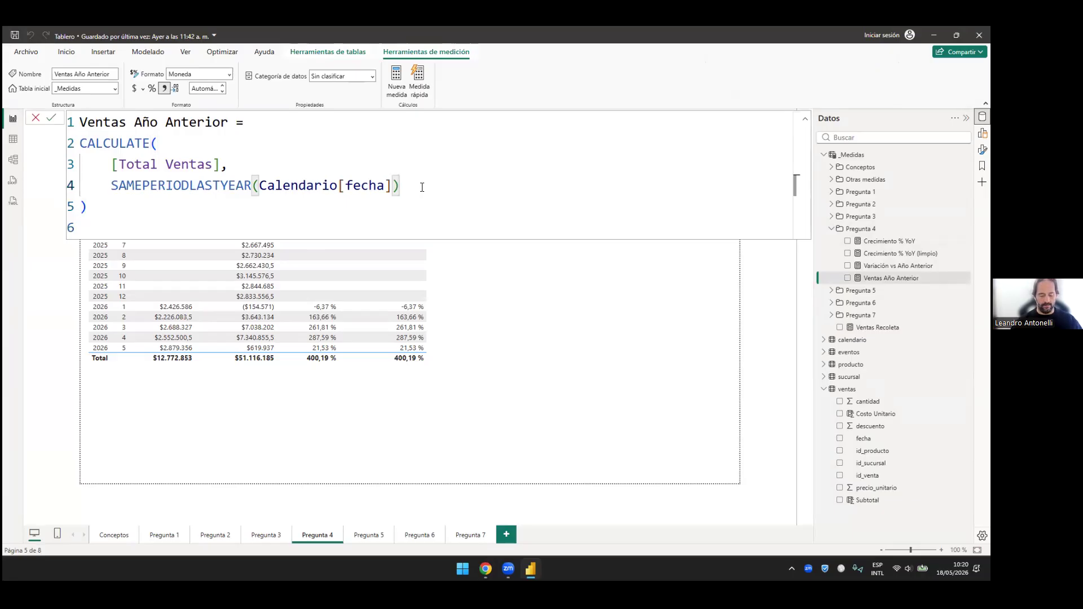
pyautogui.write('--')
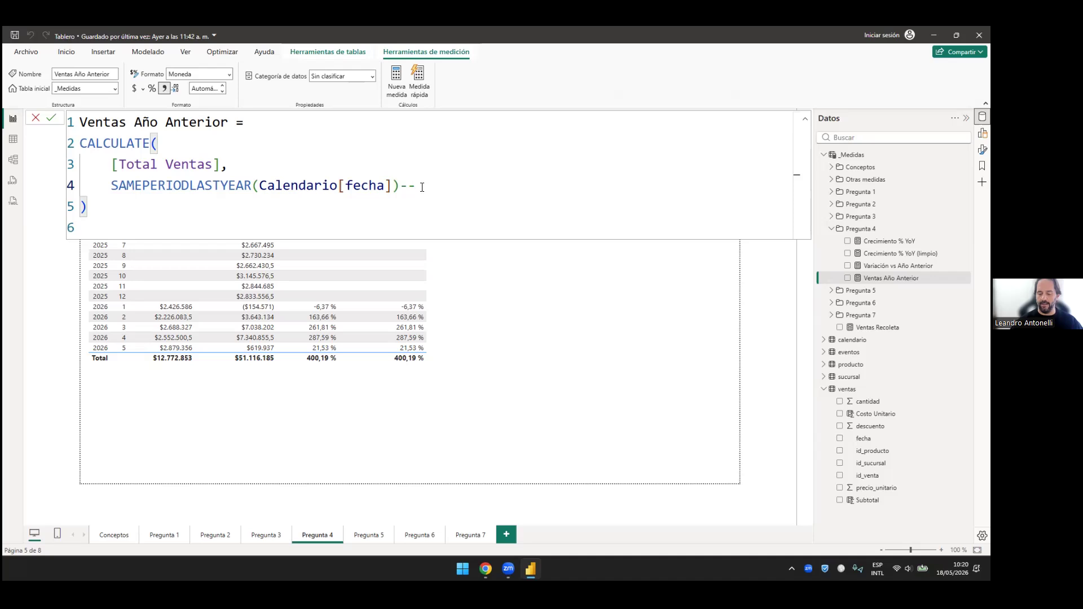
pyautogui.write('01/02')
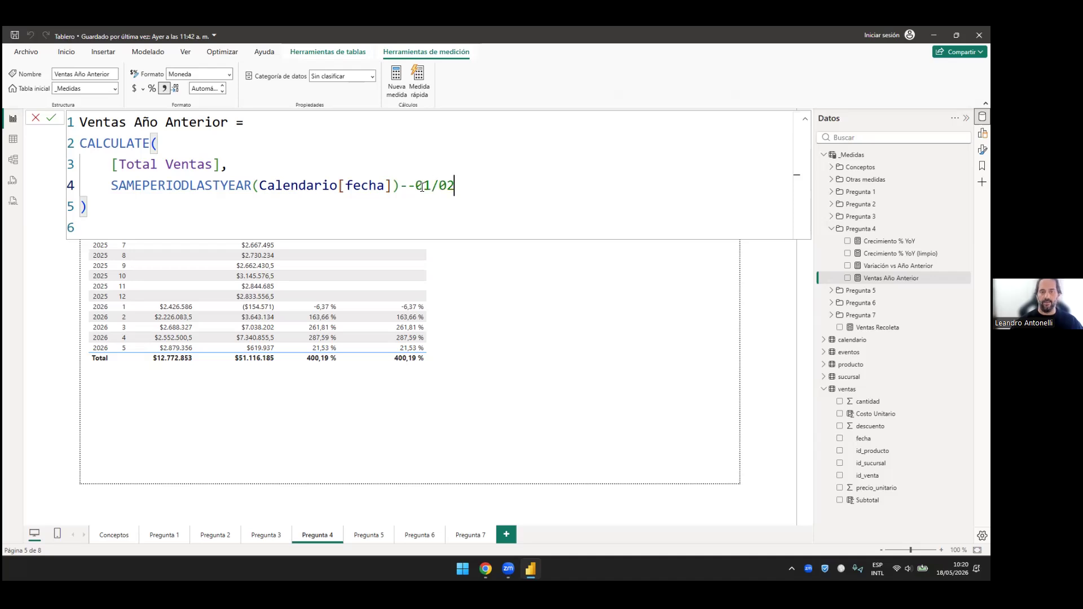
pyautogui.write('*/')
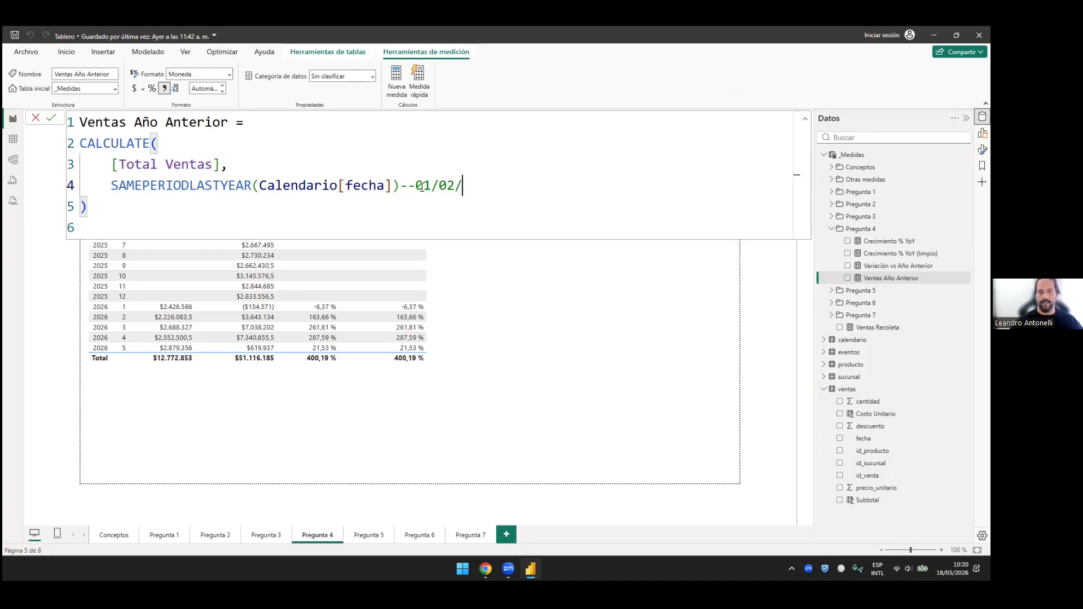
pyautogui.write('202')
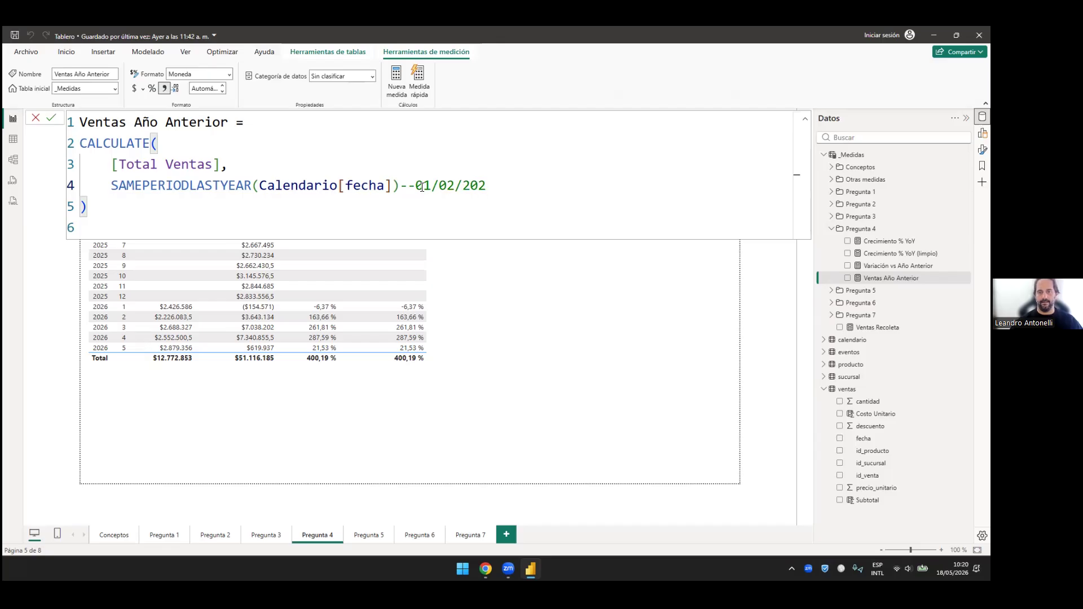
pyautogui.write('6')
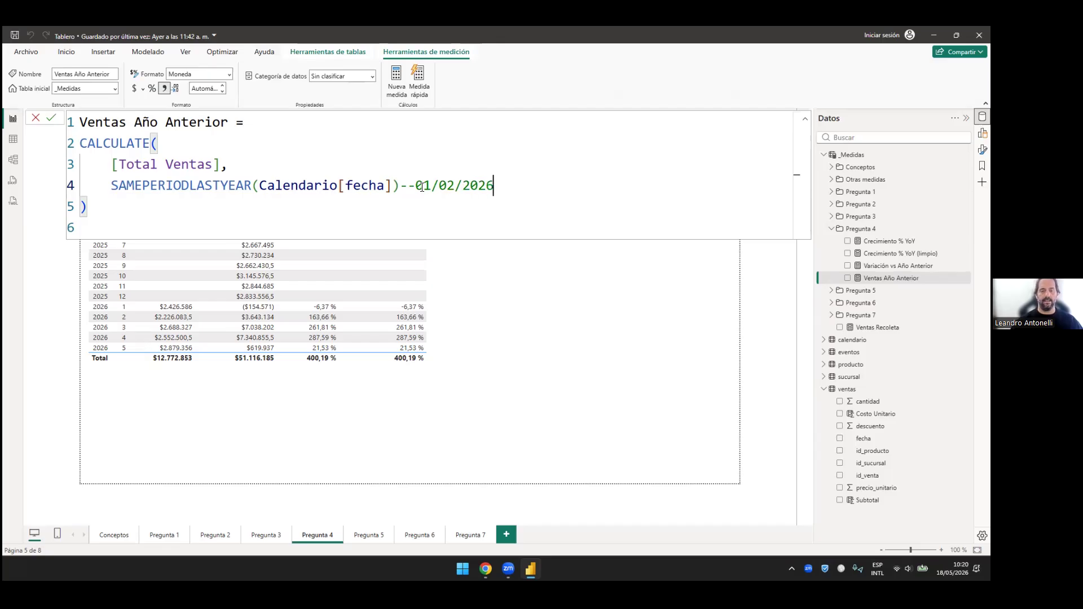
# Step: Extend the comment in the Ventas Año Anterior formula with the prior-year date / 01/02/2025
pyautogui.hotkey('shift', 'Left')
pyautogui.hotkey('shift', 'Left')
pyautogui.hotkey('shift', 'Left')
pyautogui.hotkey('shift', 'Left')
pyautogui.hotkey('shift', 'Left')
pyautogui.hotkey('shift', 'Left')
pyautogui.hotkey('shift', 'Left')
pyautogui.hotkey('shift', 'Left')
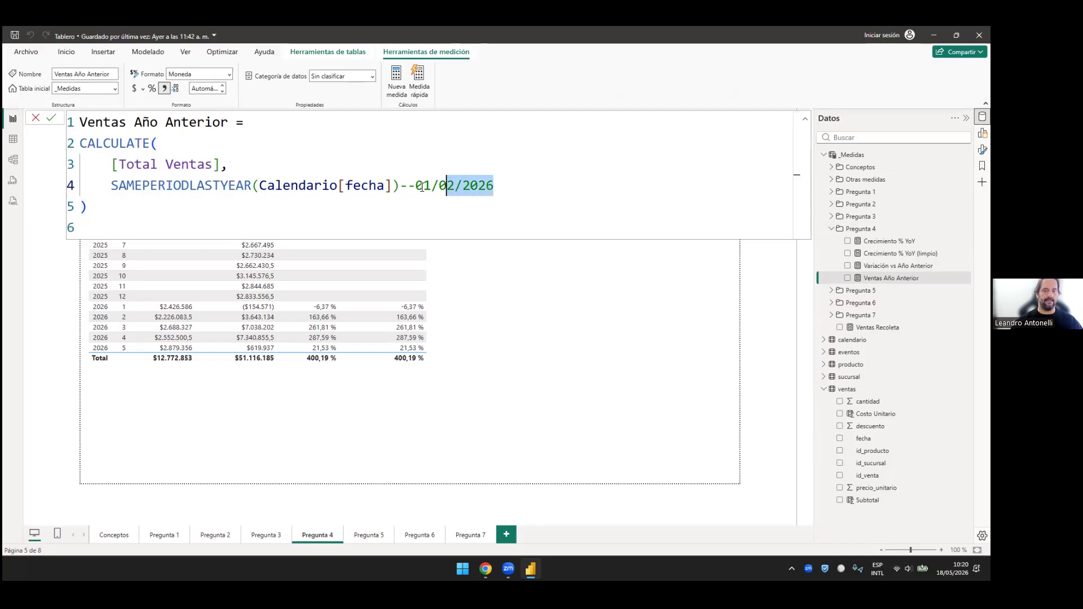
pyautogui.press('End')
pyautogui.write('/')
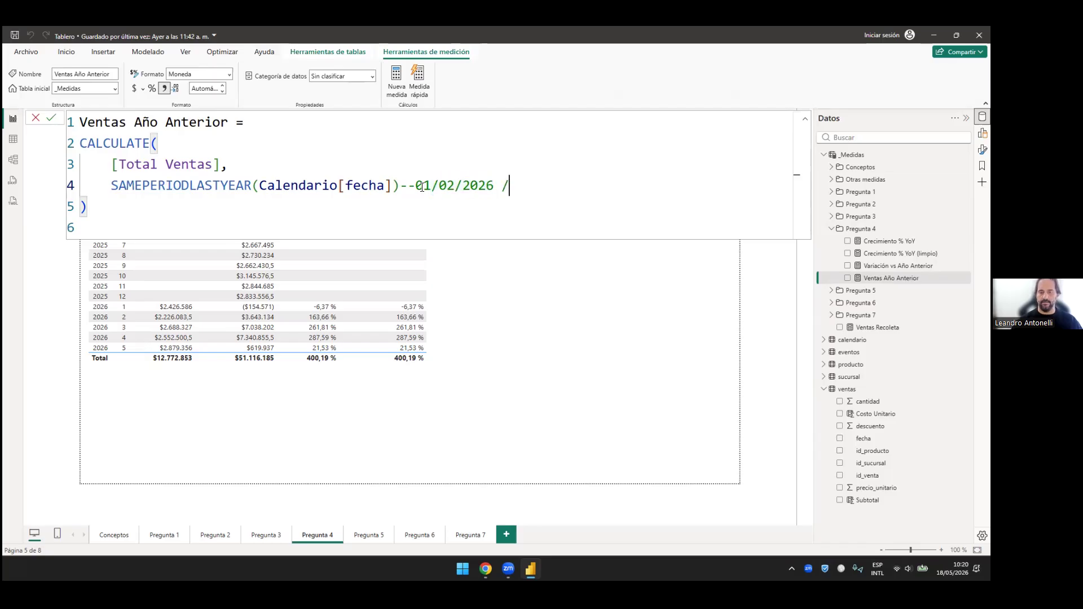
pyautogui.write(' 01/02/')
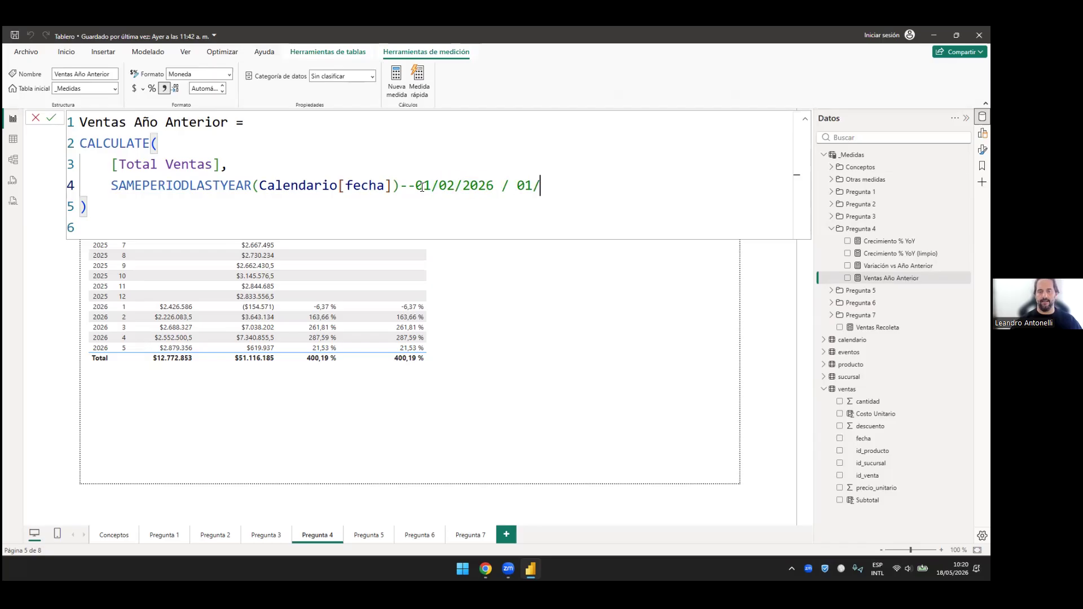
pyautogui.write('02')
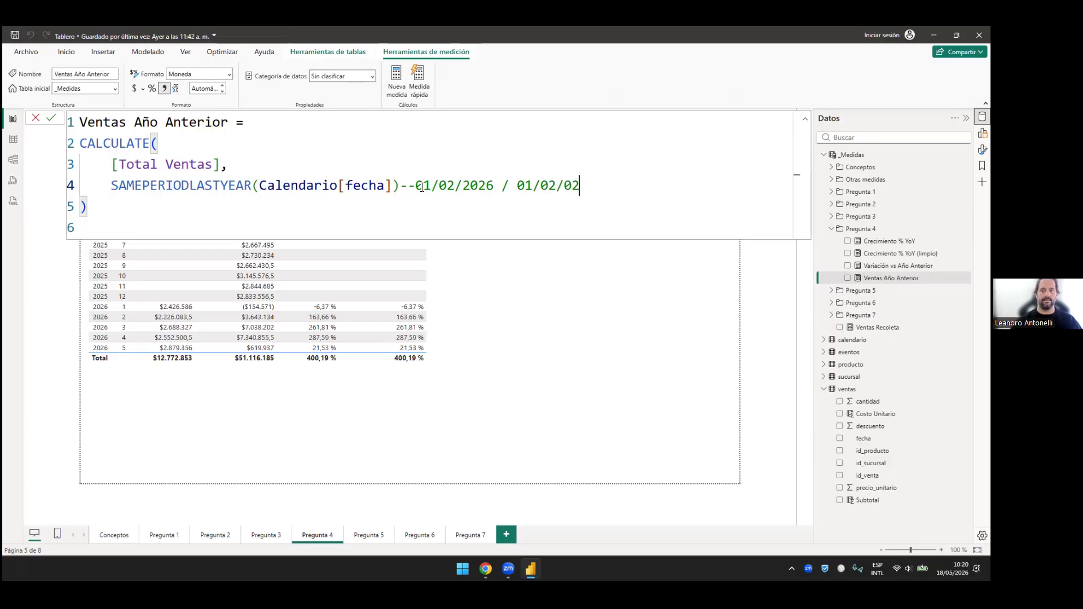
pyautogui.press('BackSpace')
pyautogui.press('BackSpace')
pyautogui.write('2025')
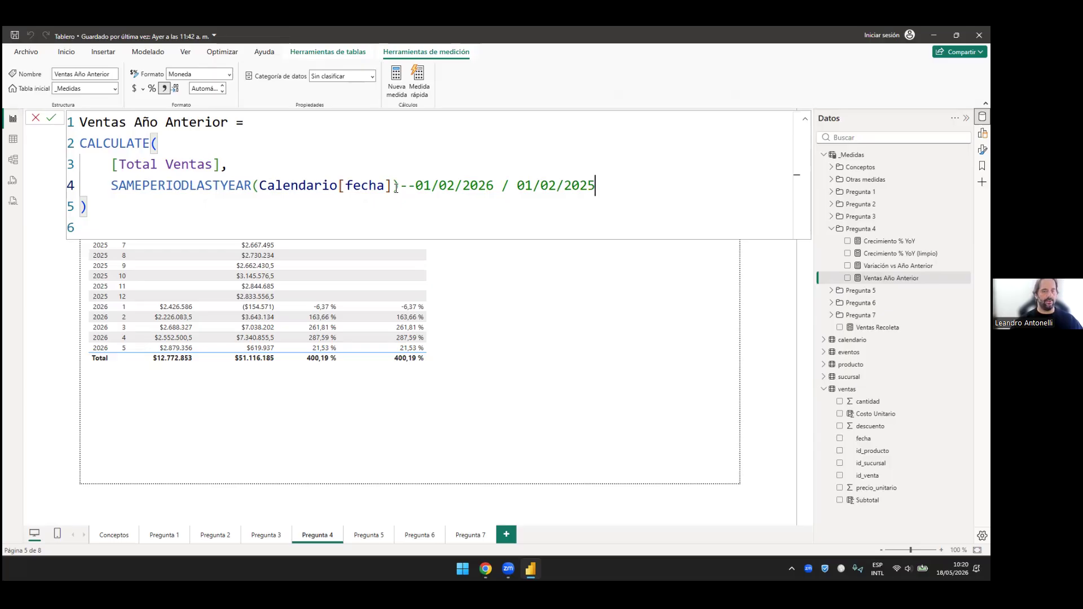
# Step: Highlight the Calendario[fecha] argument, [Total Ventas] and the SAMEPERIODLASTYEAR(Calendario[fecha]) filter in the Ventas Año Anterior formula to examine how they work together
pyautogui.moveTo(259, 186); pyautogui.dragTo(392, 185)
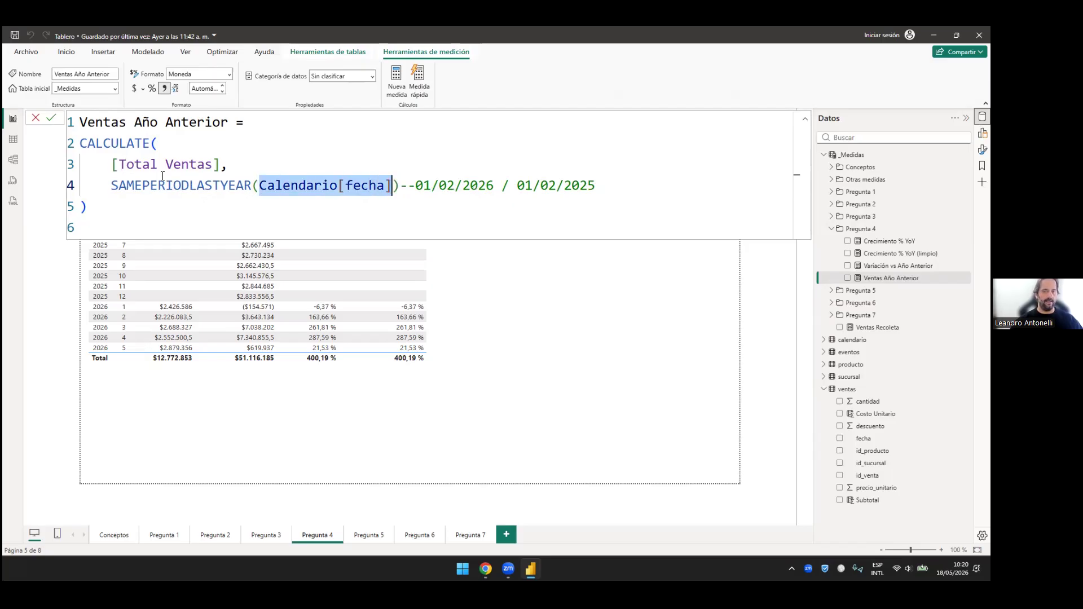
pyautogui.moveTo(111, 164); pyautogui.dragTo(220, 164)
pyautogui.moveTo(111, 186); pyautogui.dragTo(392, 185)
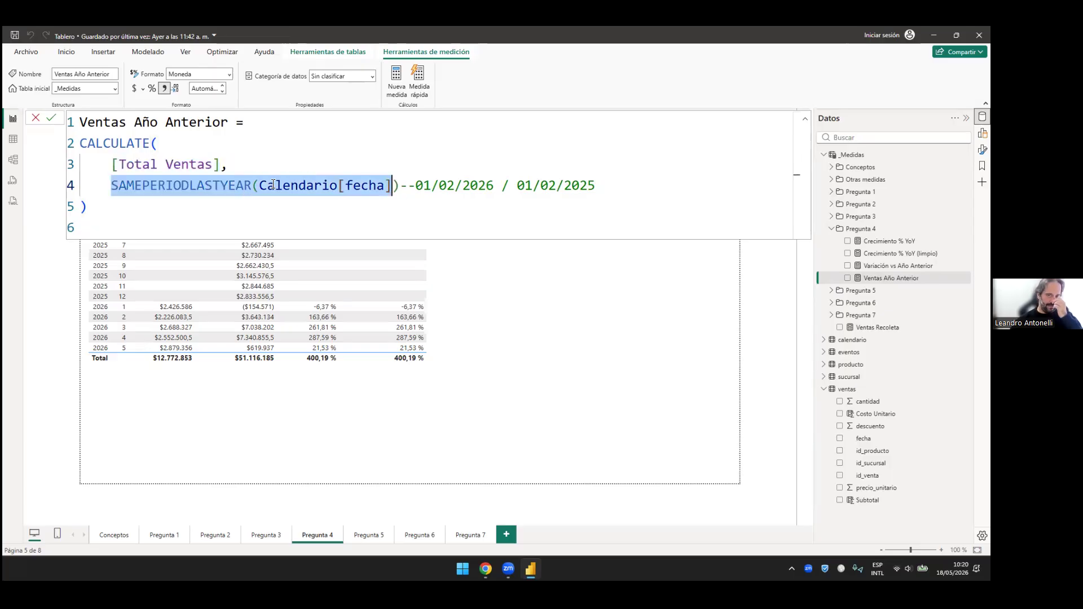
pyautogui.hotkey('shift', 'Right')
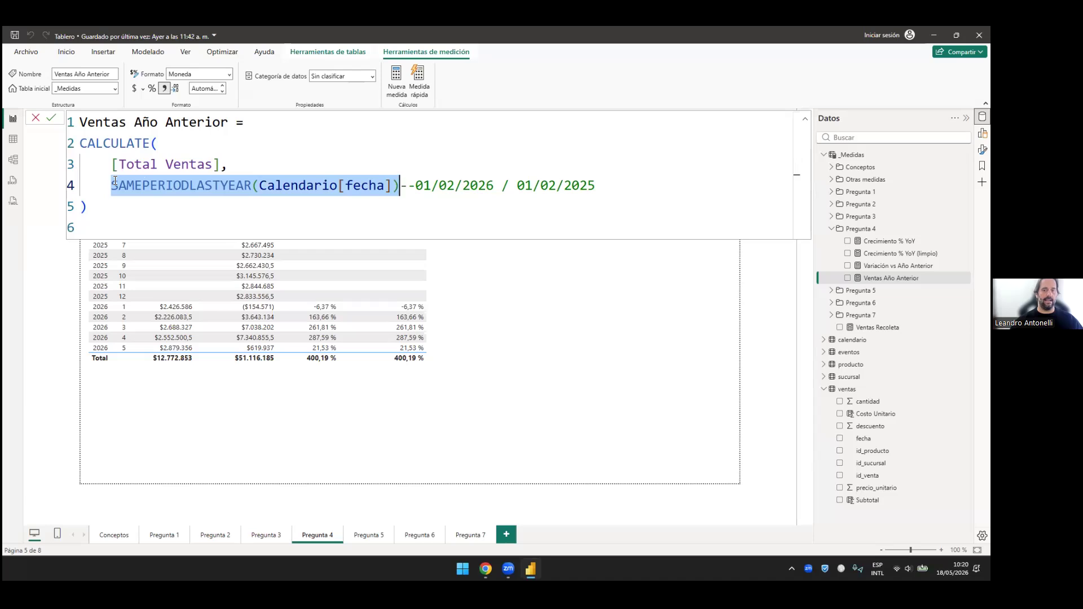
pyautogui.click(397, 185)
pyautogui.hotkey('shift', 'Left')
pyautogui.hotkey('shift', 'Left')
pyautogui.hotkey('shift', 'Left')
pyautogui.hotkey('shift', 'Left')
pyautogui.hotkey('shift', 'Left')
pyautogui.hotkey('shift', 'Left')
pyautogui.hotkey('shift', 'Left')
pyautogui.hotkey('shift', 'Left')
pyautogui.hotkey('shift', 'Left')
pyautogui.hotkey('shift', 'Left')
pyautogui.hotkey('shift', 'Left')
pyautogui.hotkey('shift', 'Left')
pyautogui.hotkey('shift', 'Left')
pyautogui.hotkey('shift', 'Left')
pyautogui.hotkey('shift', 'Left')
pyautogui.hotkey('shift', 'Left')
pyautogui.hotkey('shift', 'Left')
pyautogui.moveTo(111, 185); pyautogui.dragTo(394, 187)
pyautogui.hotkey('shift', 'Right')
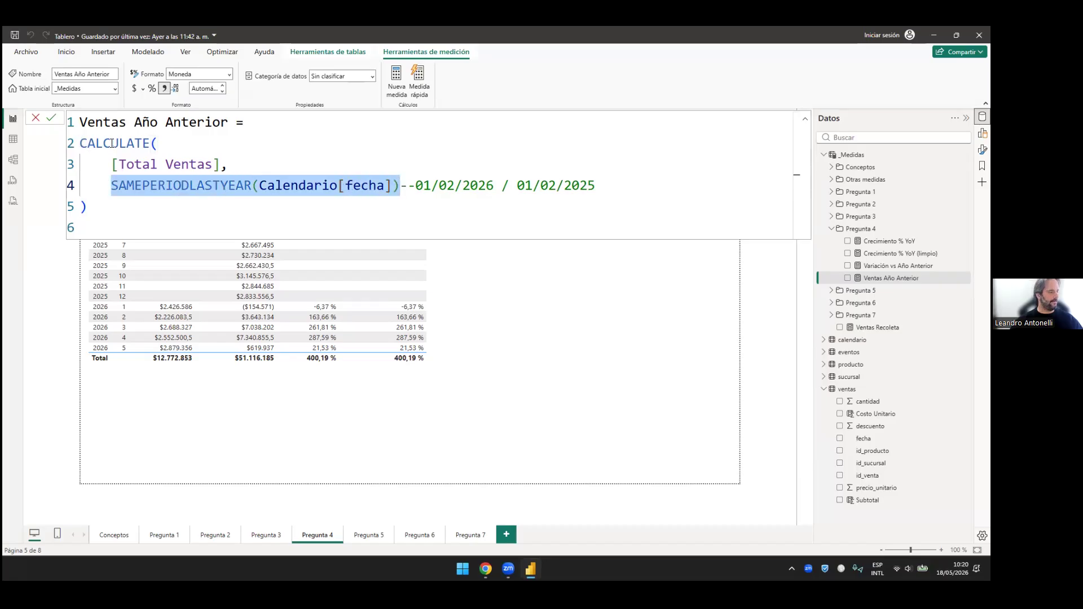
pyautogui.press('Right')
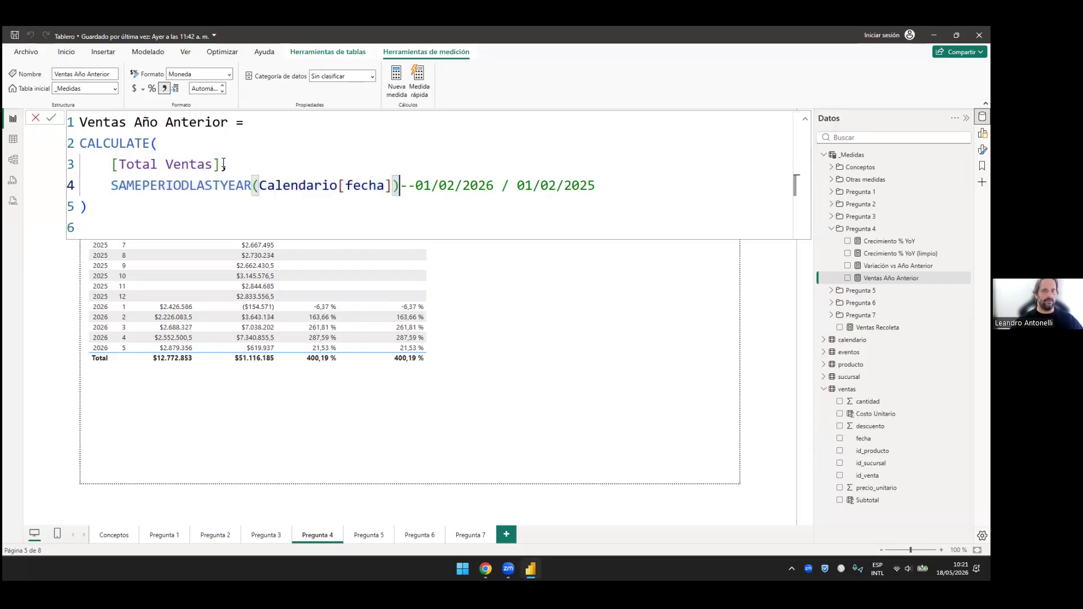
# Step: Highlight CALCULATE, [Total Ventas], the SAMEPERIODLASTYEAR filter and both comment dates in turn to review how the formula is evaluated
pyautogui.moveTo(80, 143); pyautogui.dragTo(157, 144)
pyautogui.moveTo(220, 165); pyautogui.dragTo(112, 164)
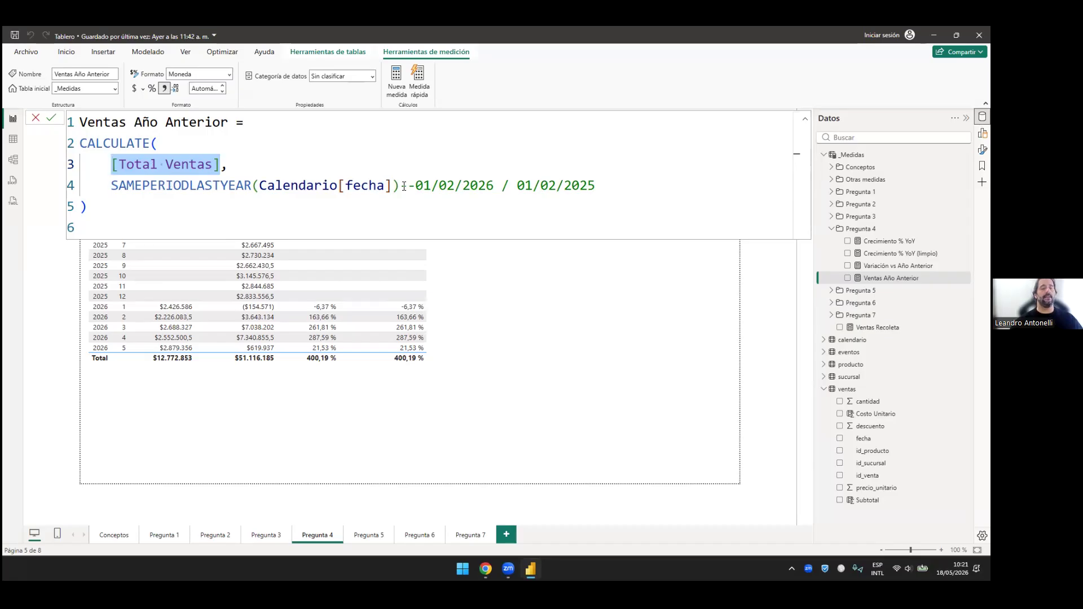
pyautogui.moveTo(112, 186); pyautogui.dragTo(400, 187)
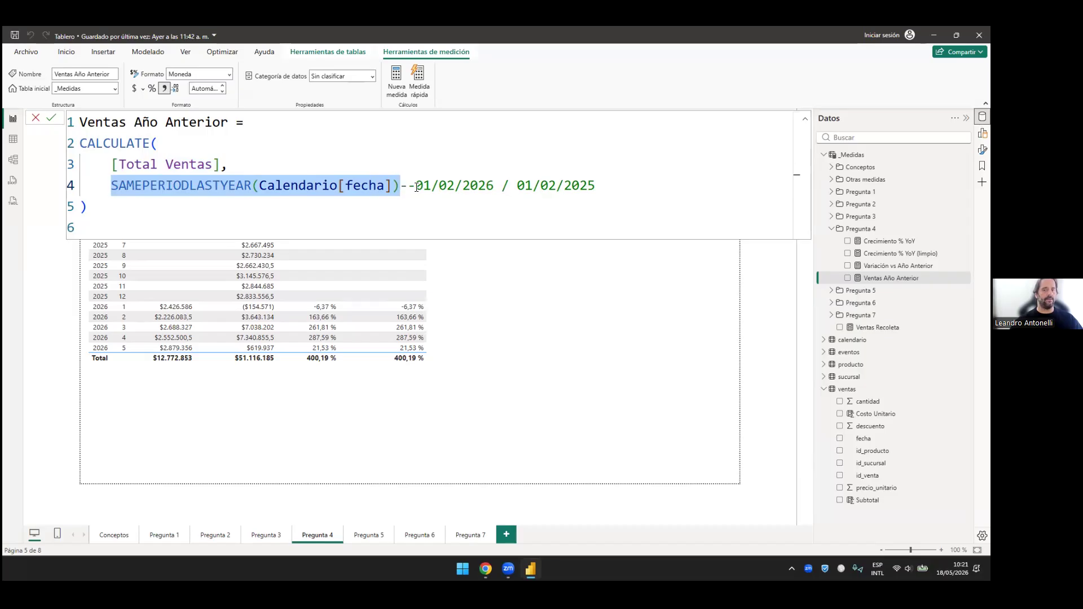
pyautogui.moveTo(493, 185); pyautogui.dragTo(416, 185)
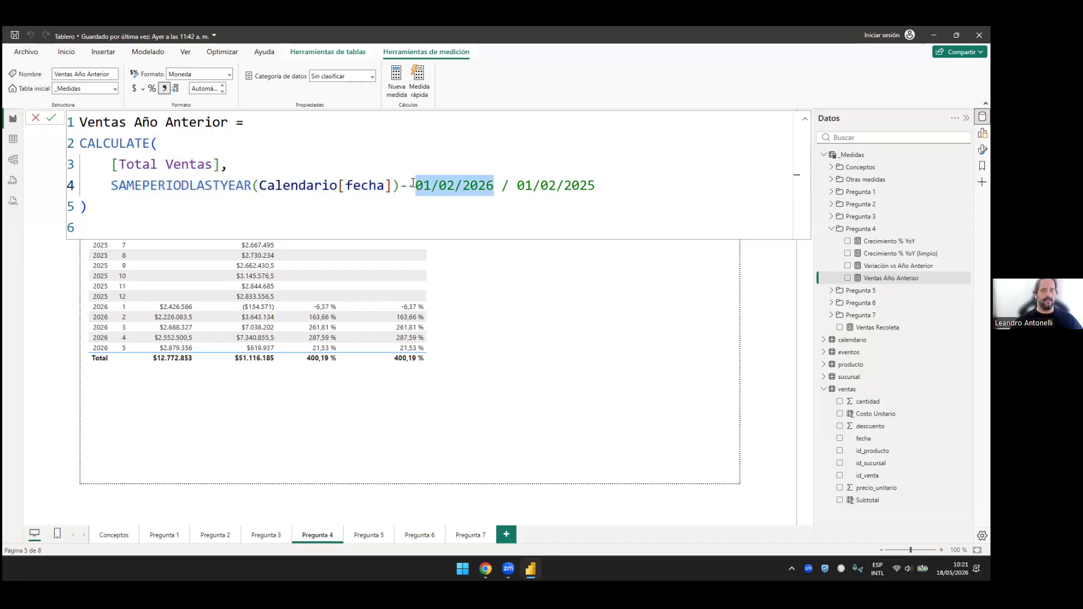
pyautogui.moveTo(595, 185); pyautogui.dragTo(516, 186)
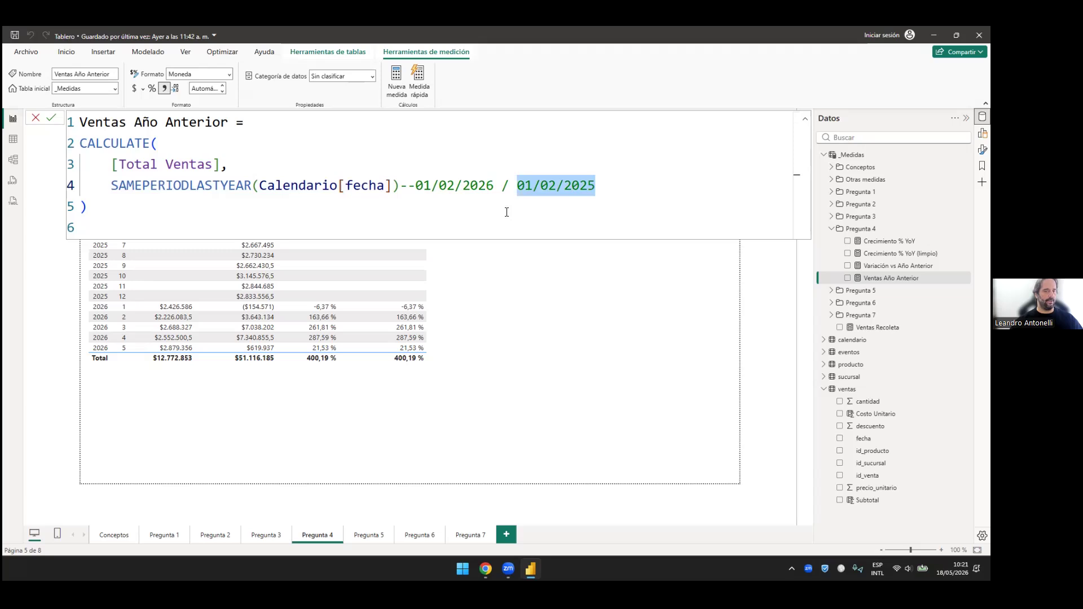
# Step: Shorten the comment in the Ventas Año Anterior formula to --02/2026 / 02/2025 and commit the measure
pyautogui.moveTo(416, 185); pyautogui.dragTo(439, 185)
pyautogui.press('Delete')
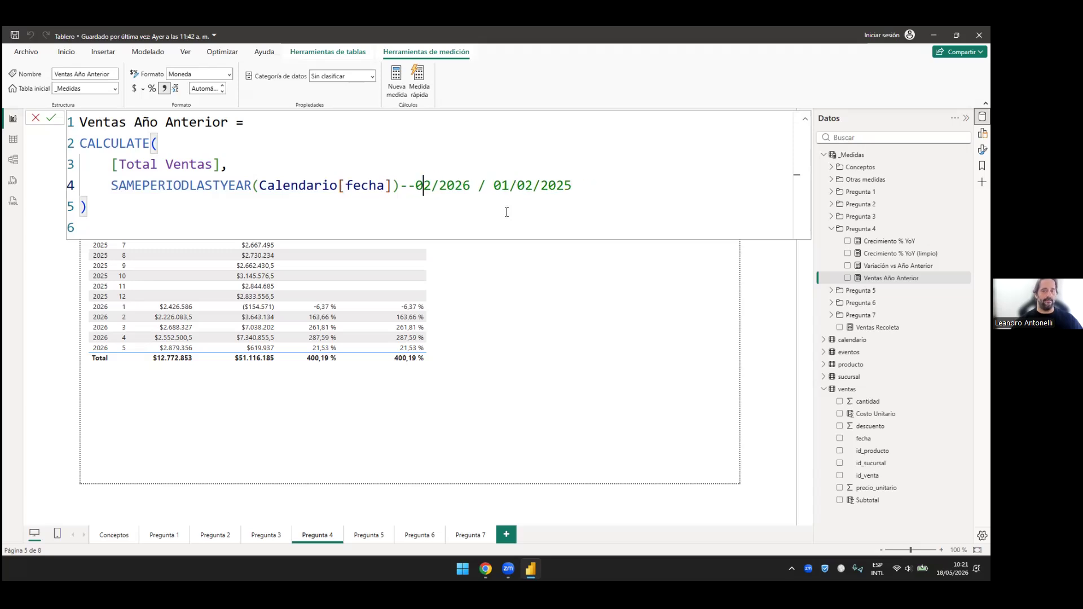
pyautogui.press('Left')
pyautogui.press('Delete')
pyautogui.press('Delete')
pyautogui.press('Delete')
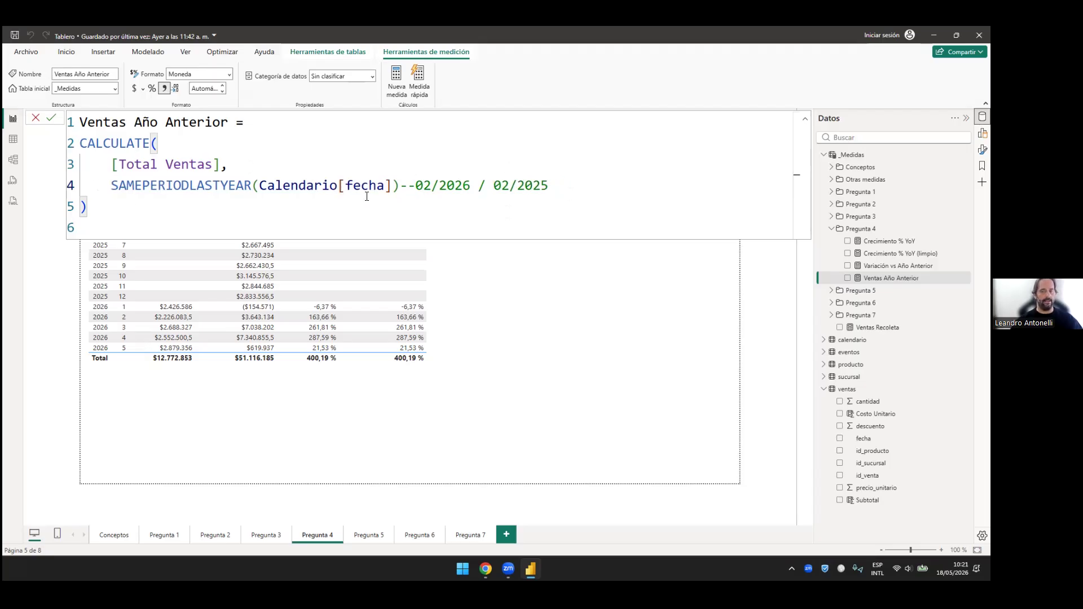
pyautogui.moveTo(111, 186); pyautogui.dragTo(400, 186)
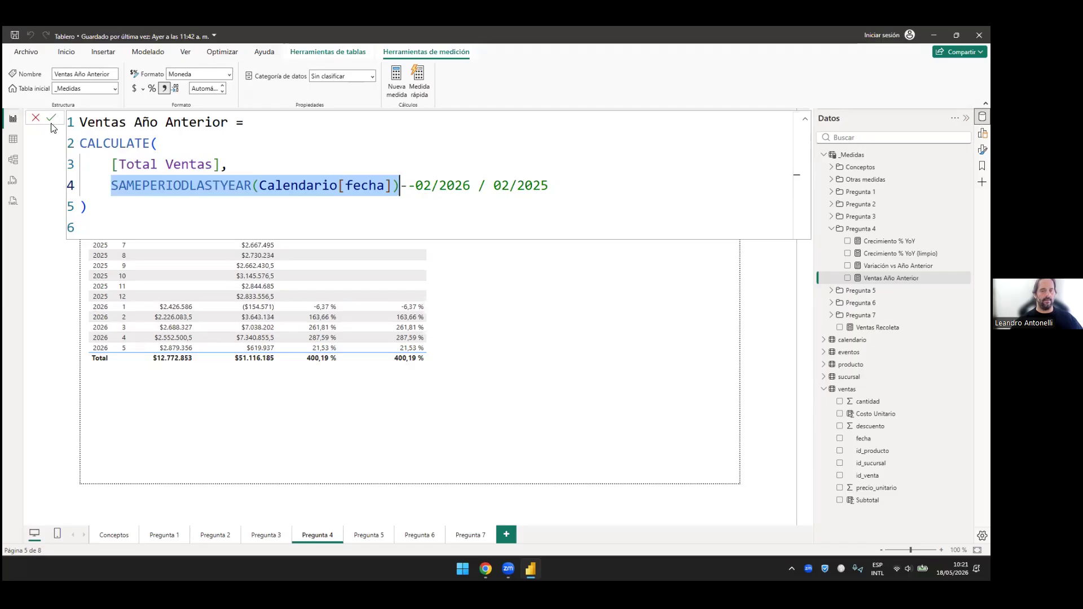
pyautogui.click(412, 221)
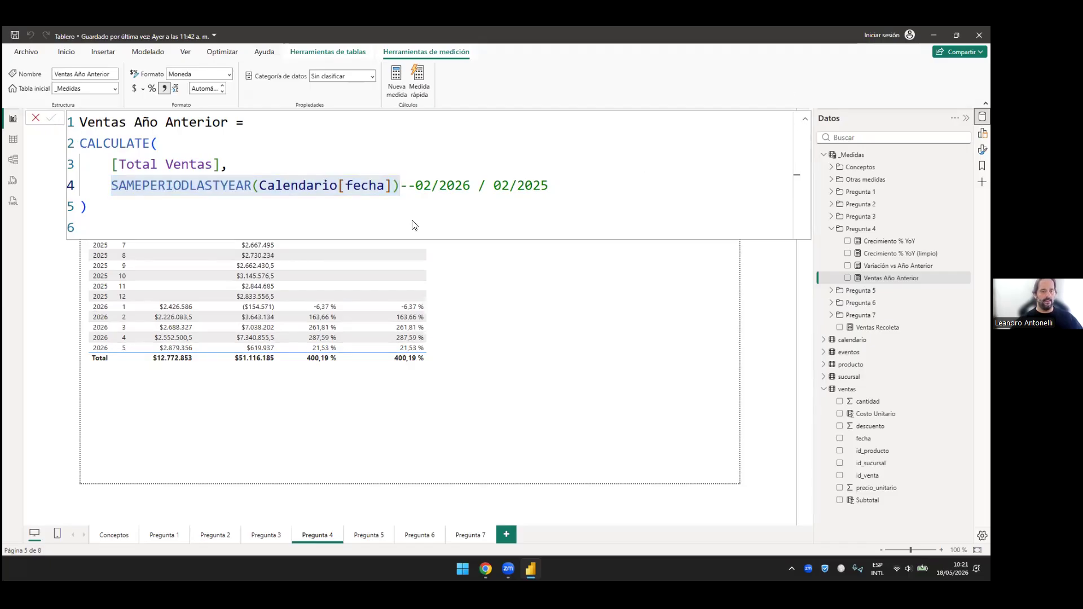
pyautogui.press('Return')
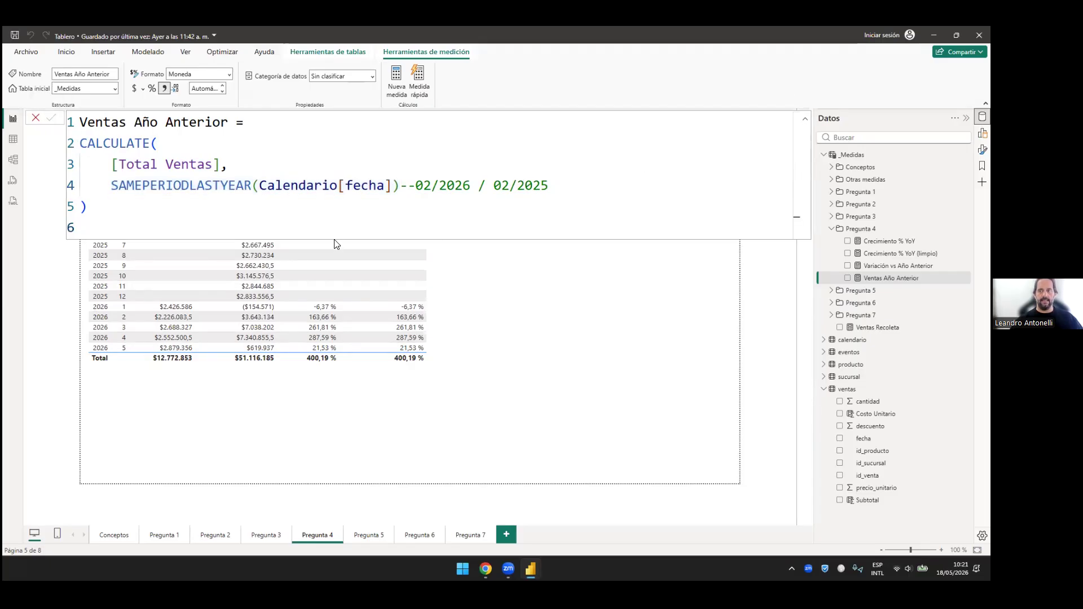
pyautogui.click(357, 241)
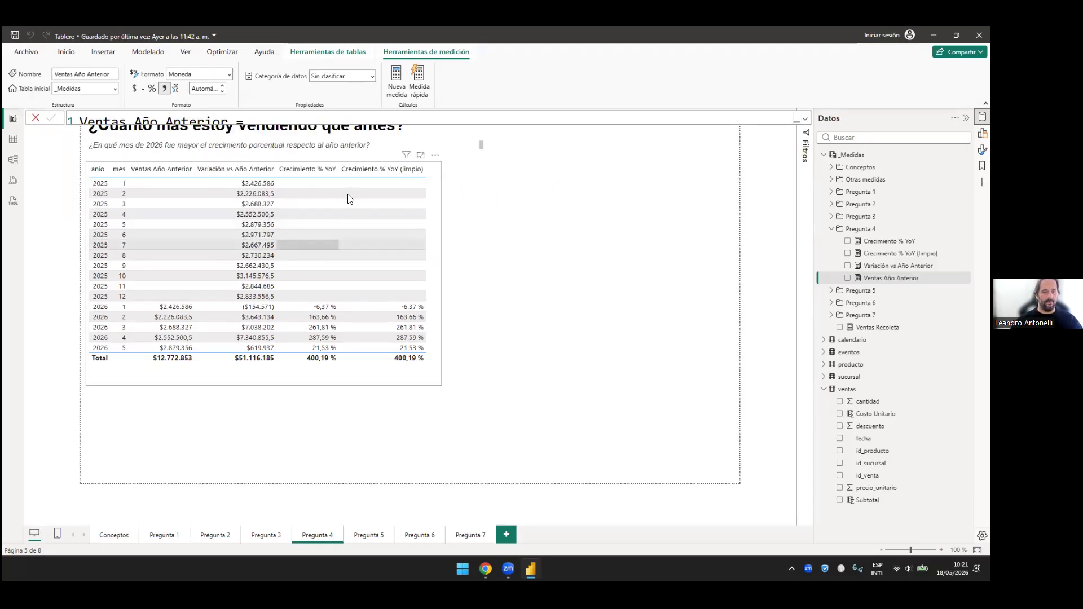
# Step: Add the Total Ventas measure from the Pregunta 1 folder to the table between mes and Ventas Año Anterior, and select the 2025 month 1 row
pyautogui.scroll(3, 378, 237)
pyautogui.scroll(1, 269, 282)
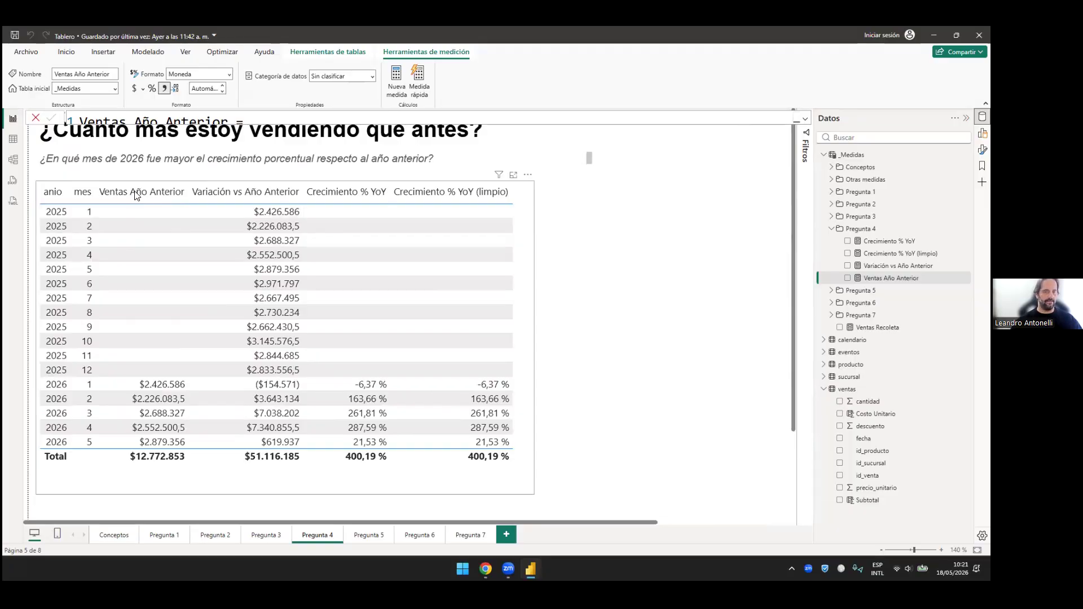
pyautogui.scroll(-1, 169, 200)
pyautogui.scroll(1, 169, 201)
pyautogui.scroll(-1, 346, 247)
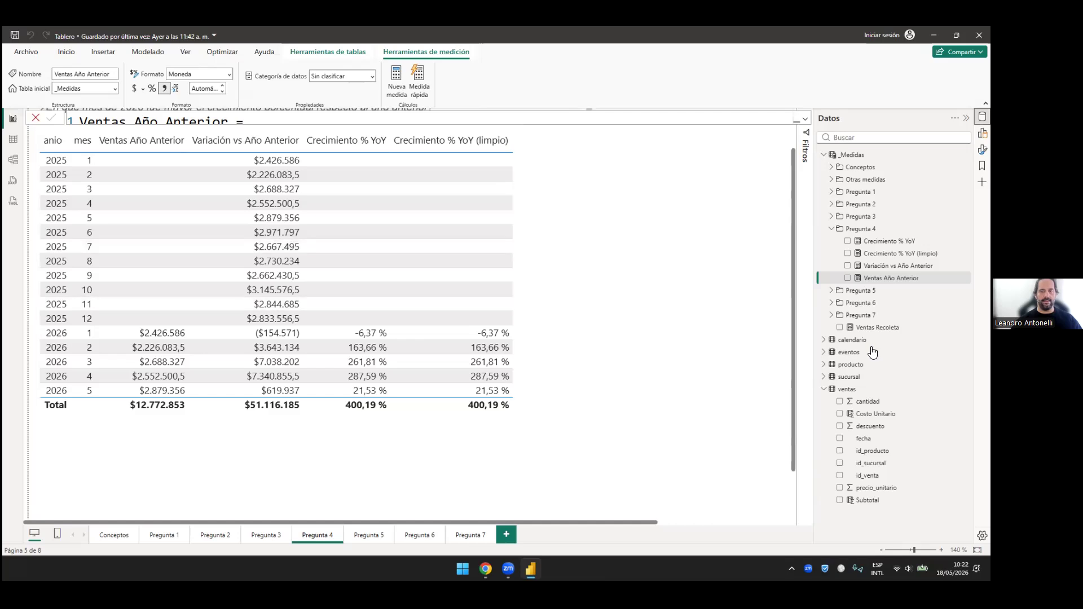
pyautogui.click(255, 147)
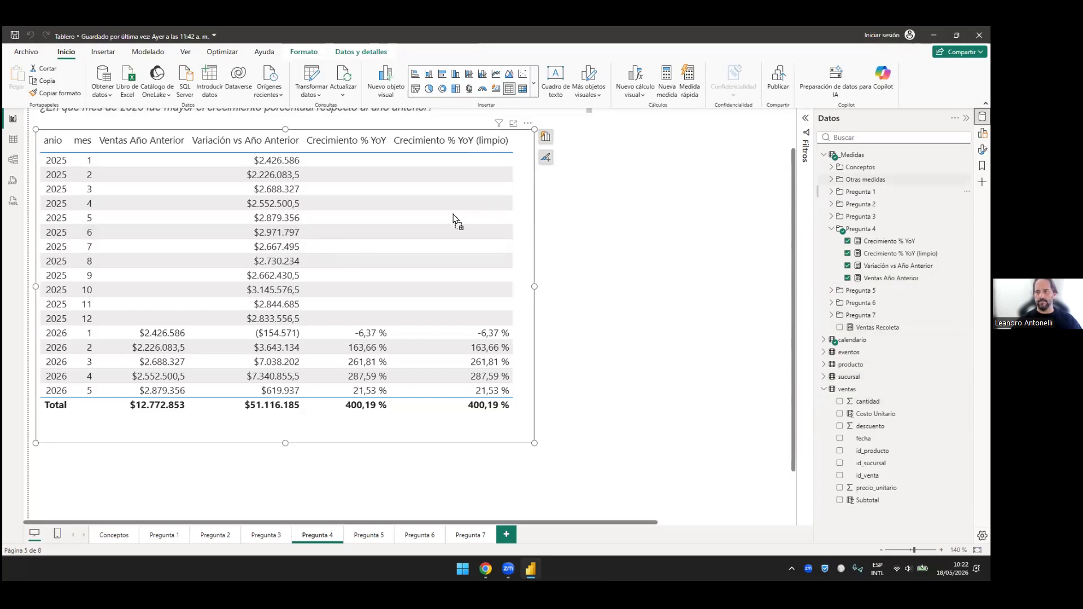
pyautogui.click(831, 192)
pyautogui.moveTo(880, 228); pyautogui.dragTo(612, 259)
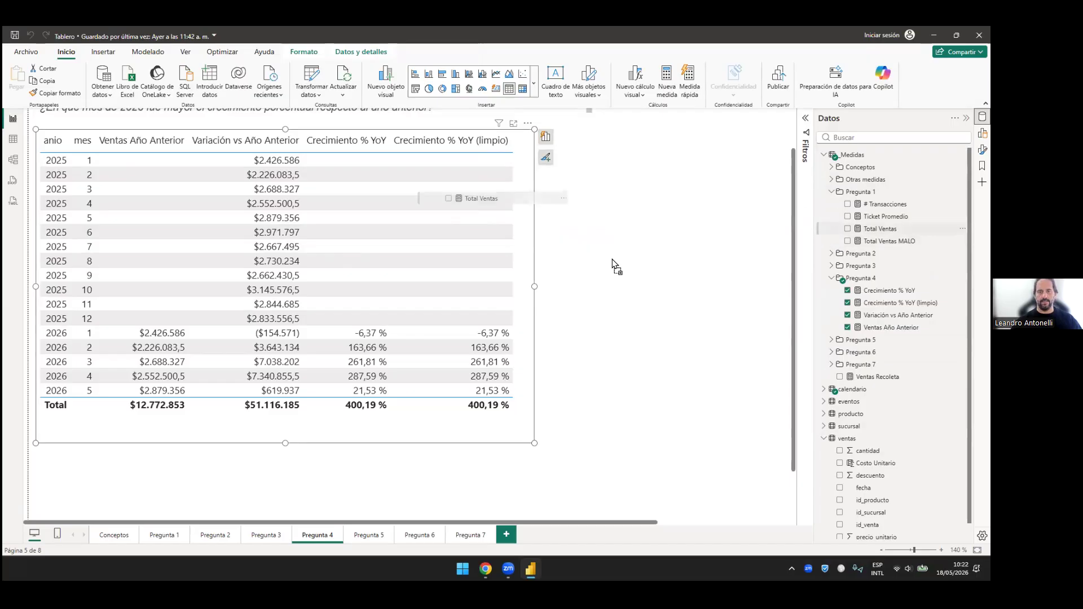
pyautogui.moveTo(429, 213); pyautogui.dragTo(604, 258)
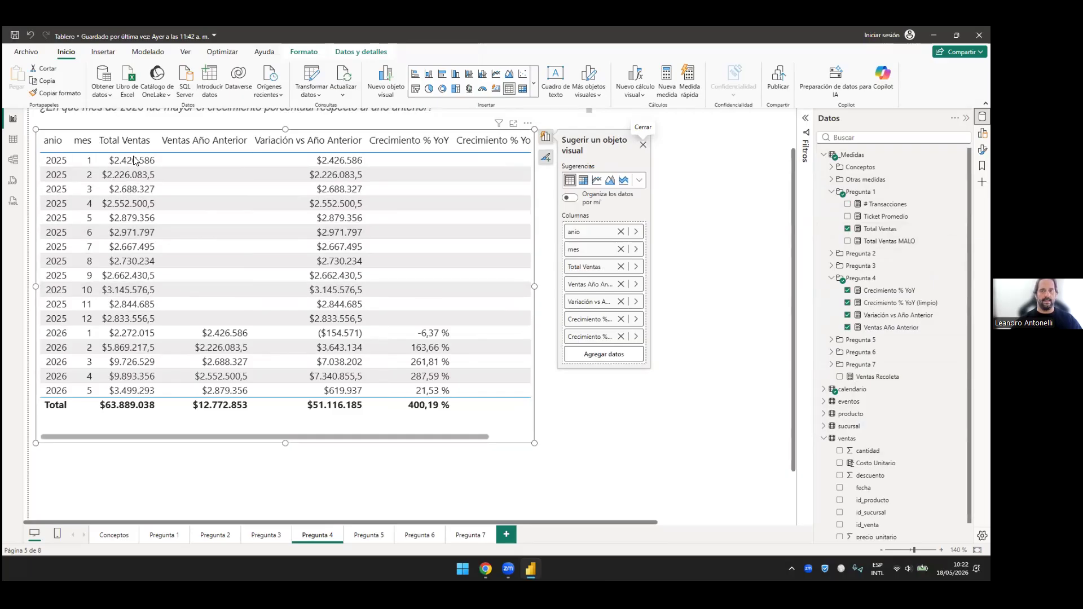
pyautogui.press('Escape')
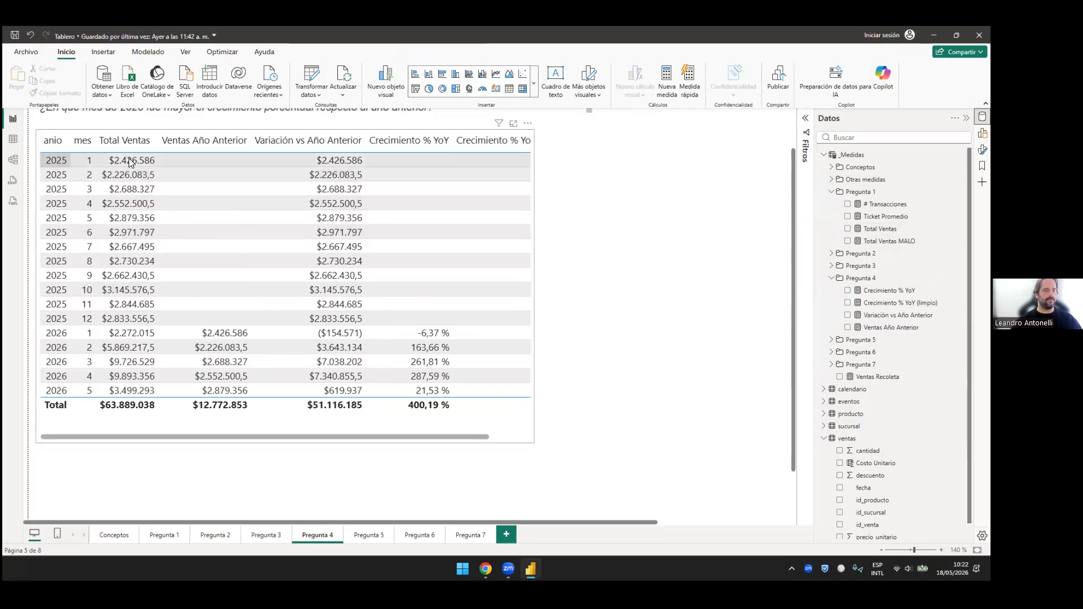
pyautogui.click(242, 204)
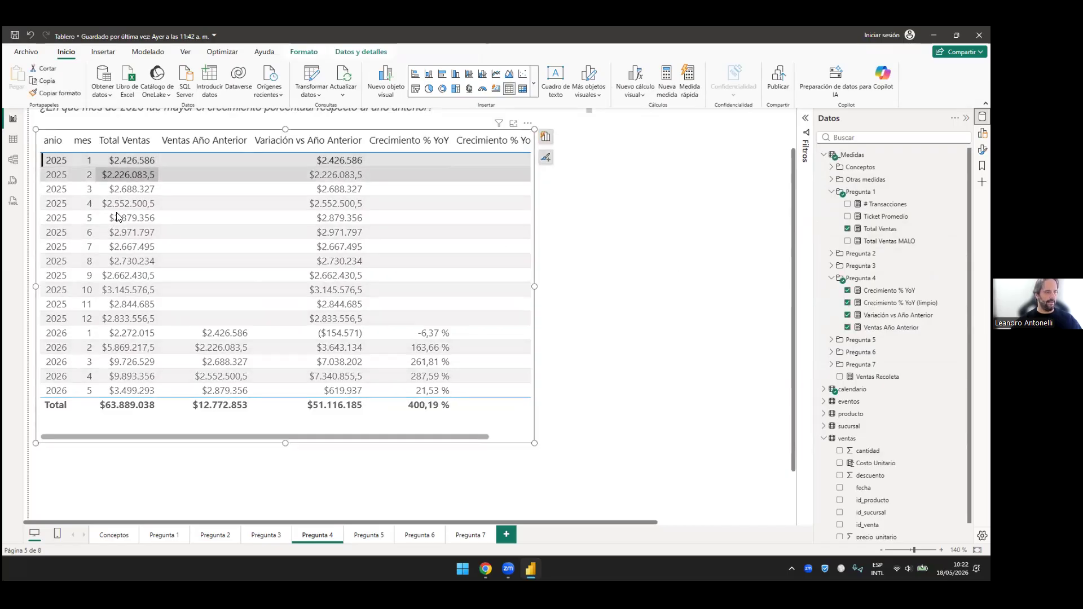
# Step: Review the SUMX formula of the Total Ventas measure and undo the accidental text move in it
pyautogui.scroll(1, 136, 213)
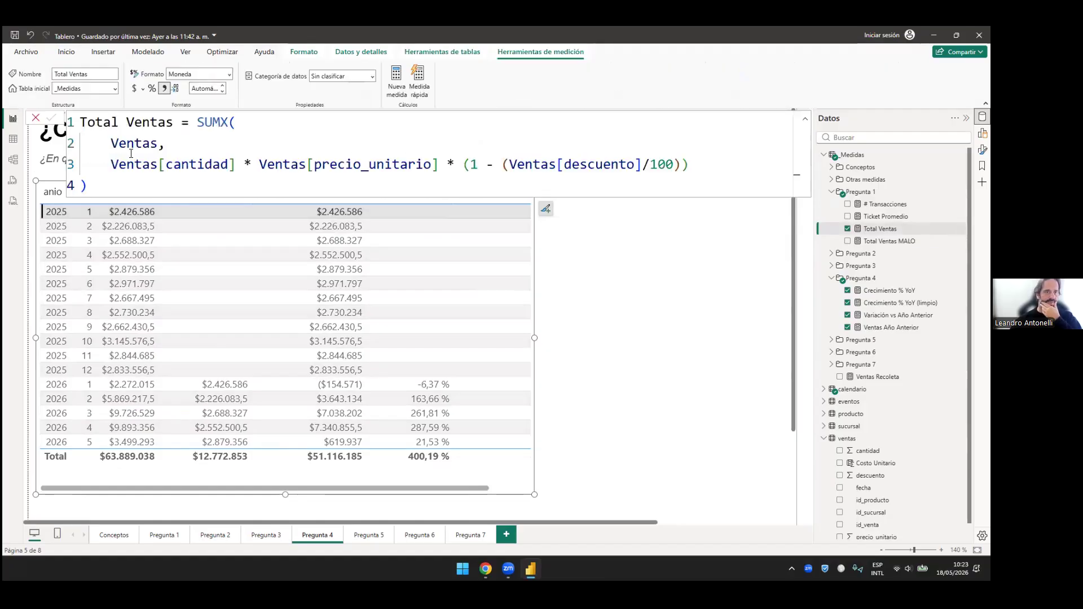
pyautogui.moveTo(232, 187); pyautogui.dragTo(95, 122)
pyautogui.moveTo(187, 157); pyautogui.dragTo(79, 122)
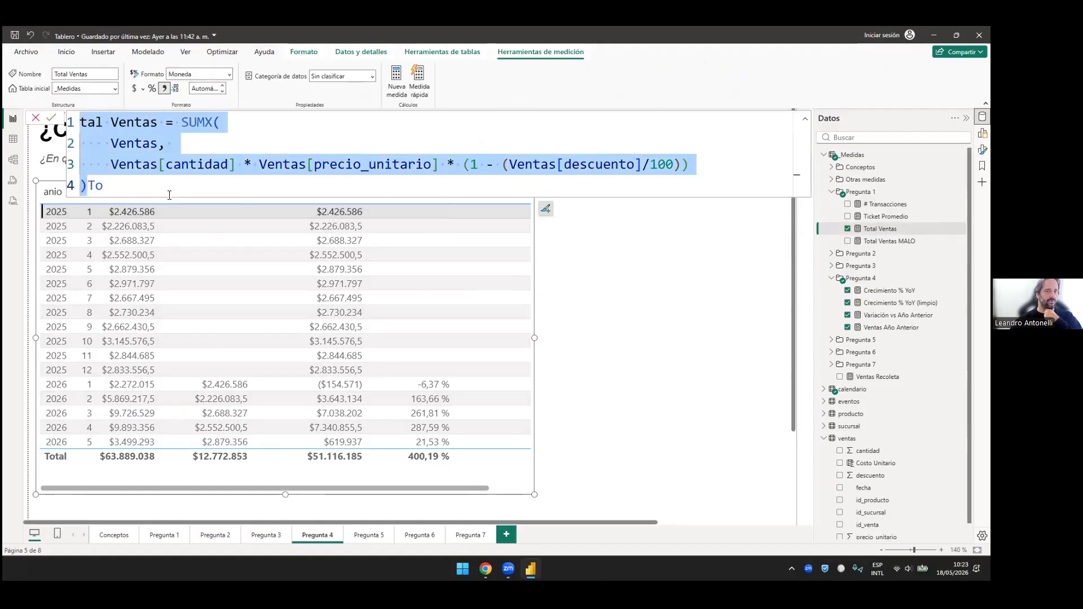
pyautogui.click(169, 193)
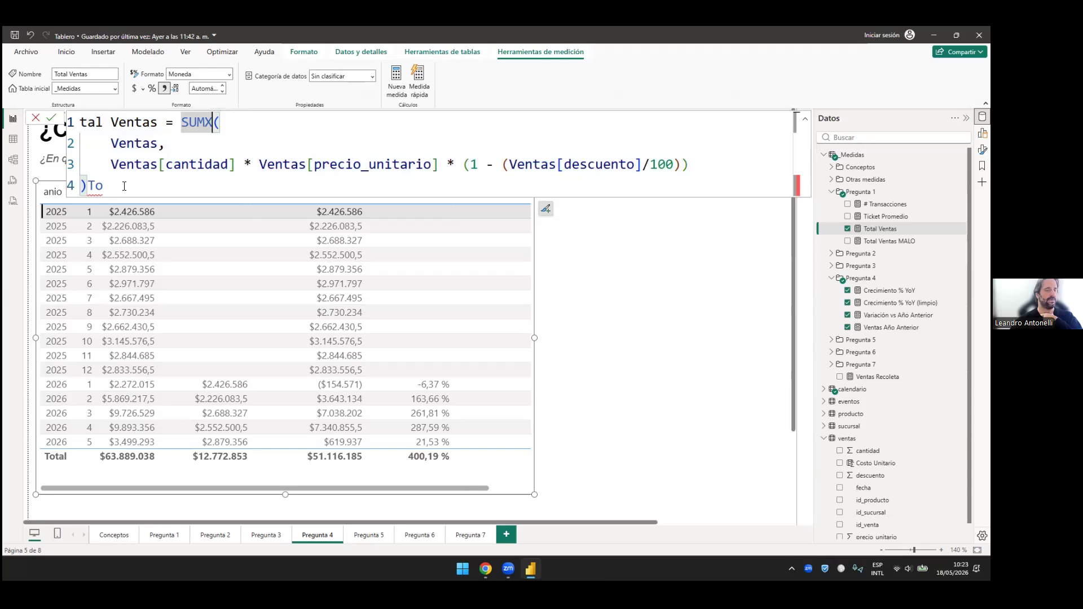
pyautogui.hotkey('ctrl', 'z')
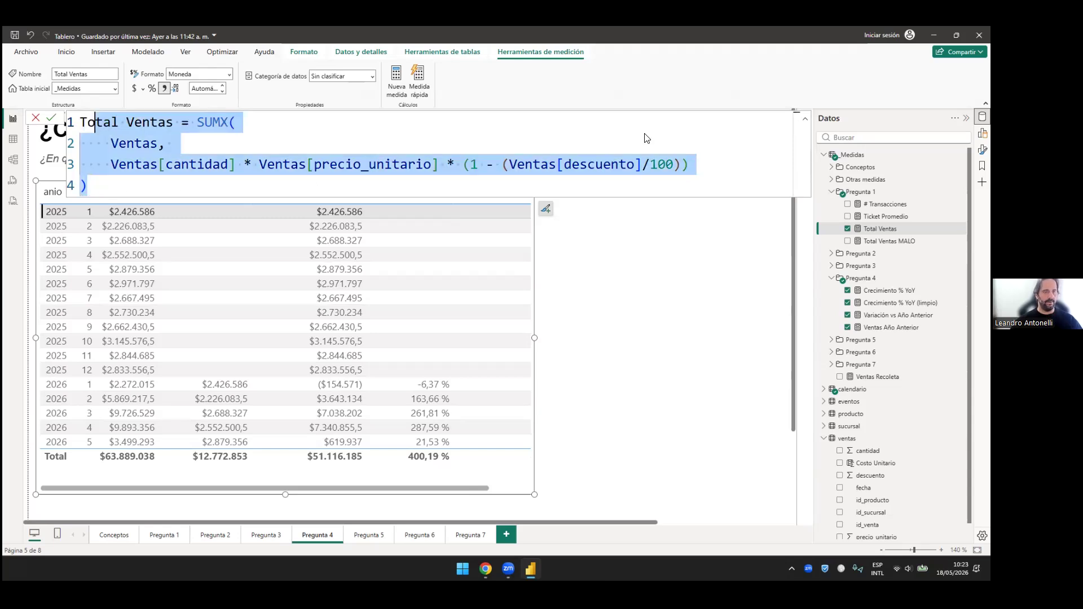
pyautogui.click(807, 124)
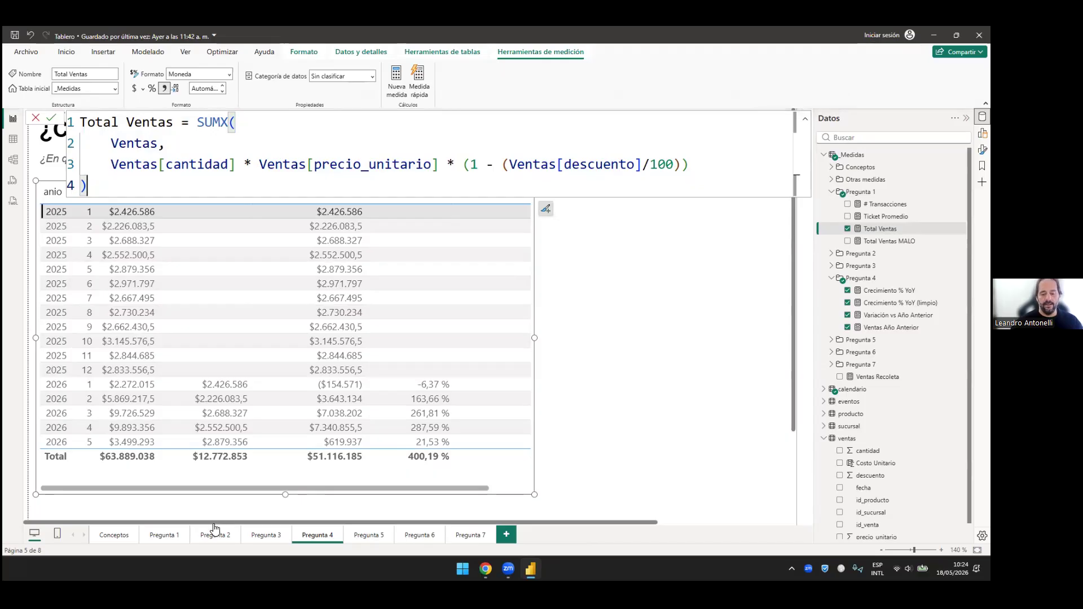
# Step: Switch to the Canva presentation and examine the anatomy of CALCULATE on slide 13, "Cómo funciona CALCULATE internamente"
pyautogui.press('super+1')
pyautogui.press('super+1')
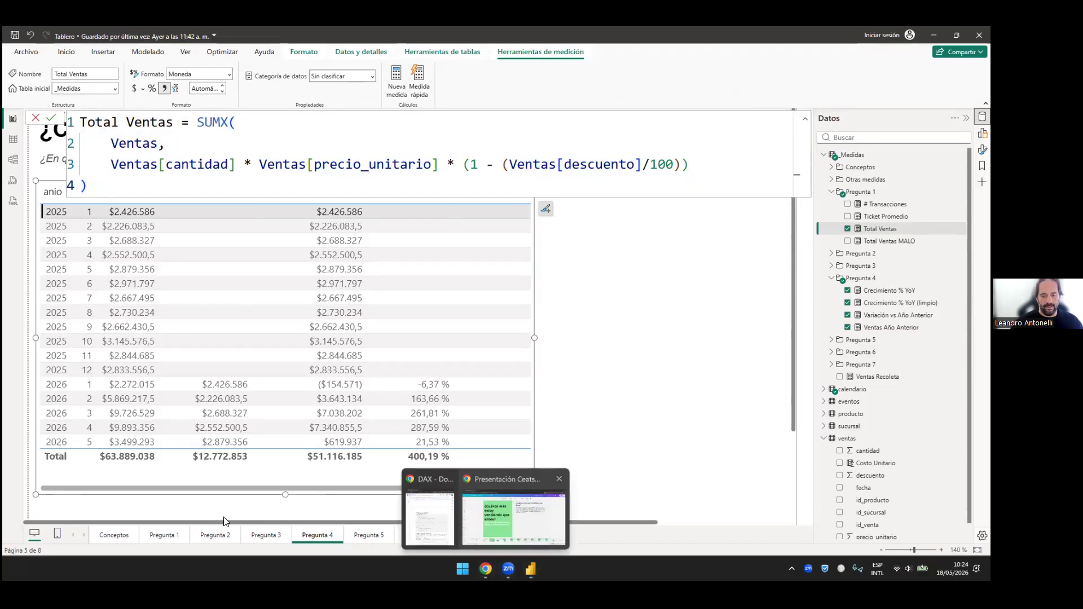
pyautogui.scroll(5, 316, 512)
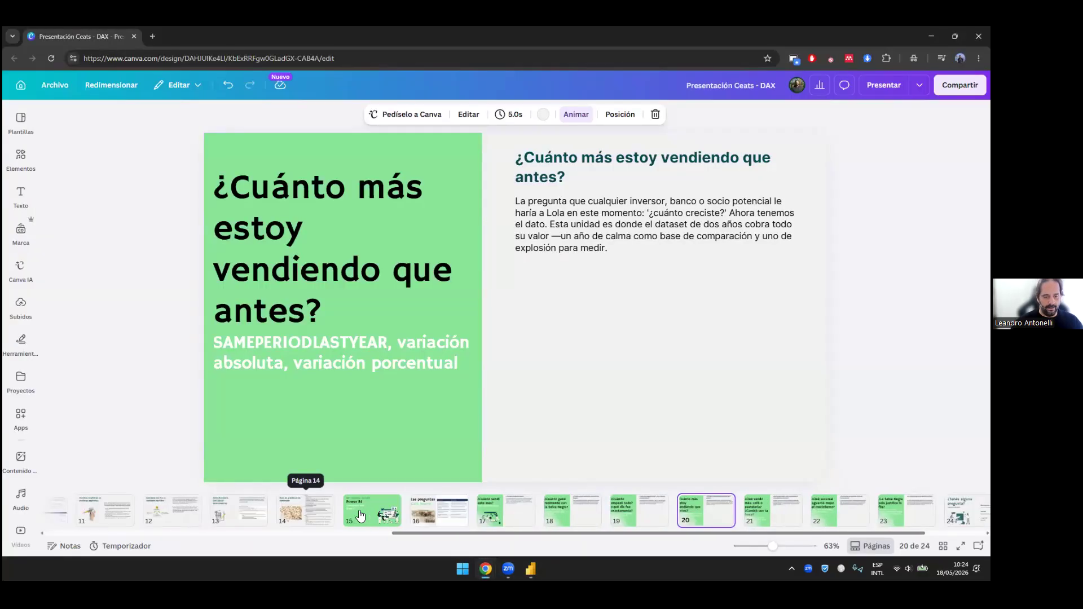
pyautogui.click(212, 510)
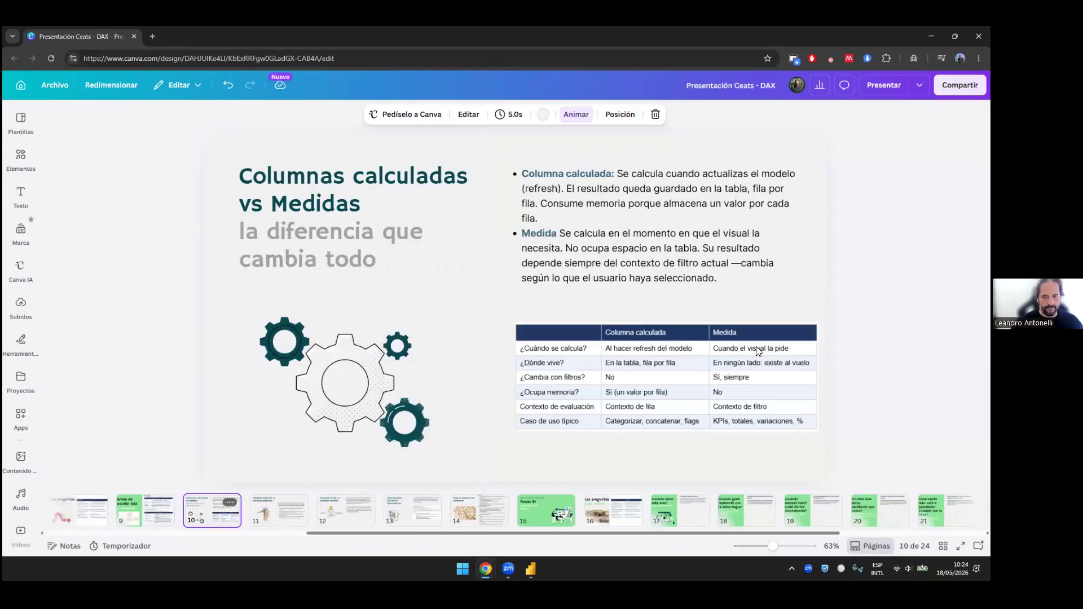
pyautogui.press('Right')
pyautogui.press('Right')
pyautogui.press('Right')
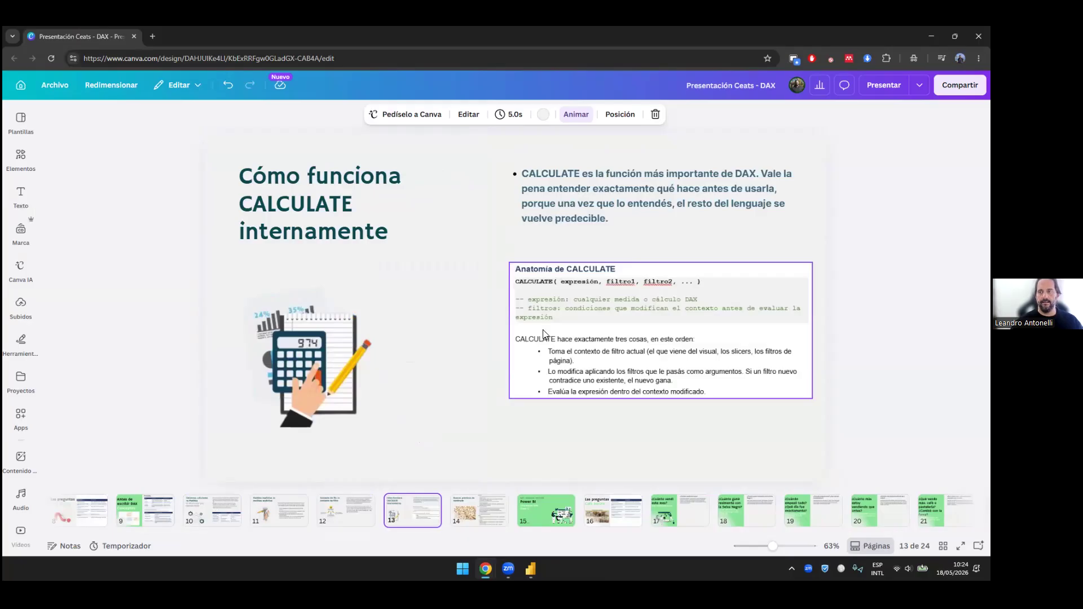
pyautogui.scroll(5, 544, 334)
pyautogui.hscroll(1, 694, 336)
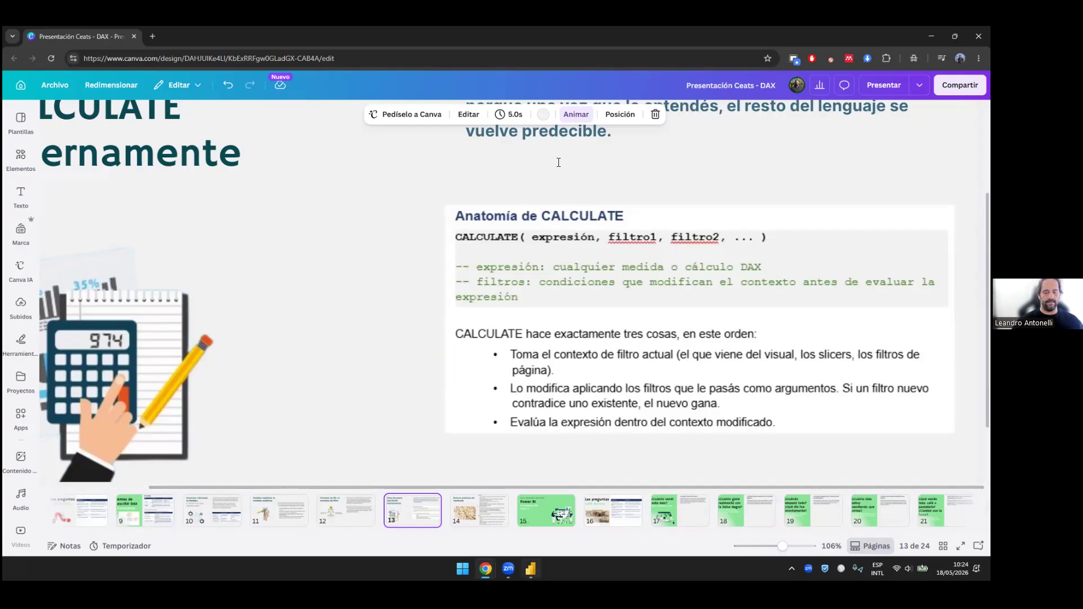
# Step: Switch back to Power BI and leave the Total Ventas formula to view the Pregunta 4 table
pyautogui.hotkey('alt', 'Tab')
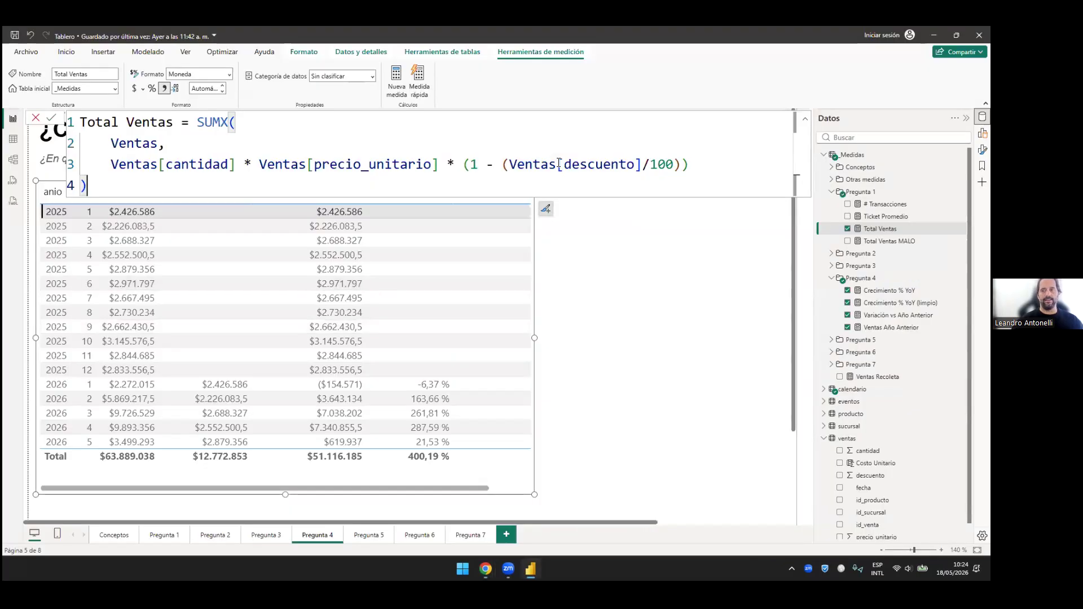
pyautogui.press('Escape')
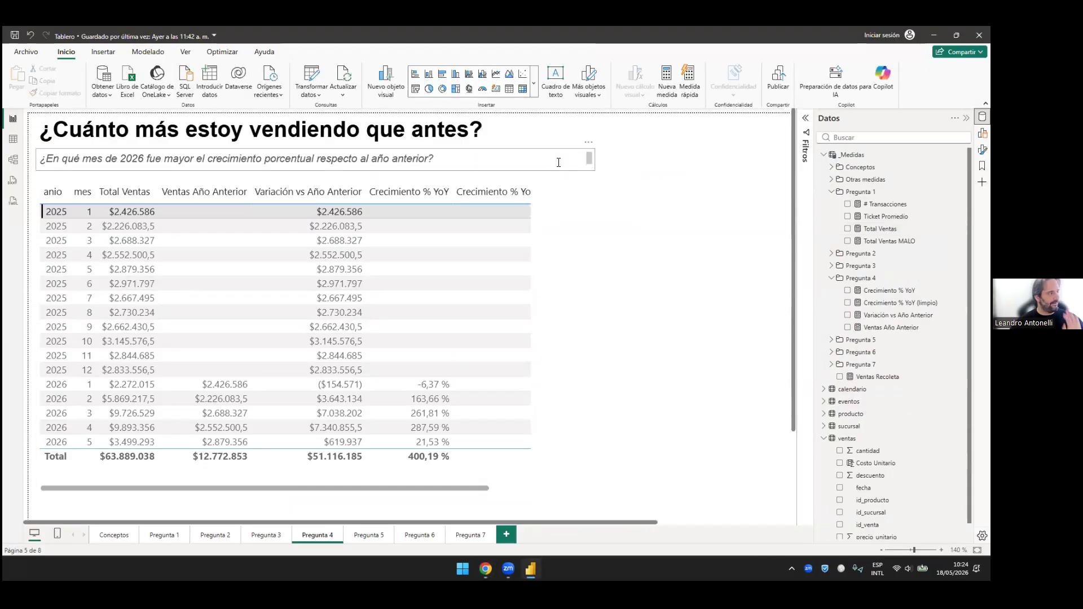
pyautogui.click(238, 387)
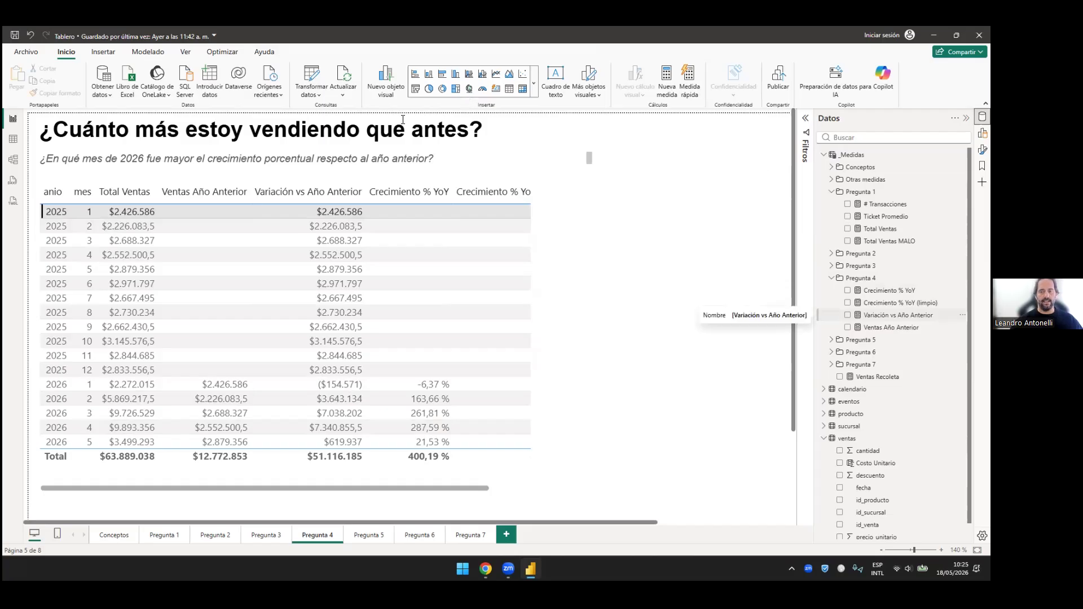
# Step: Open the Variación vs Año Anterior measure and review its subtraction of [Ventas Año Anterior] from [Total Ventas] against the table columns
pyautogui.click(898, 315)
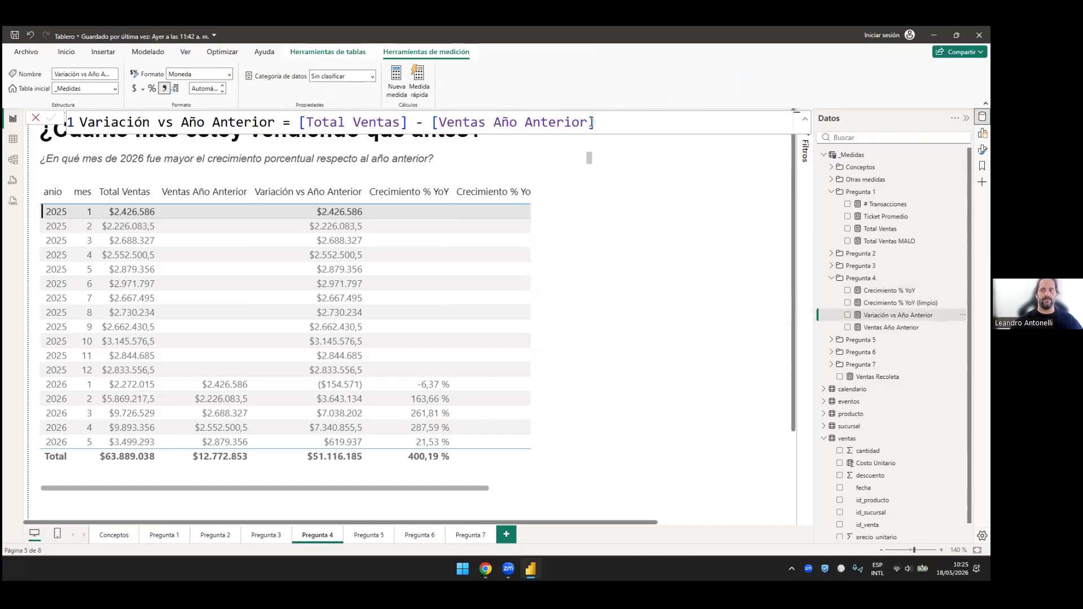
pyautogui.click(402, 122)
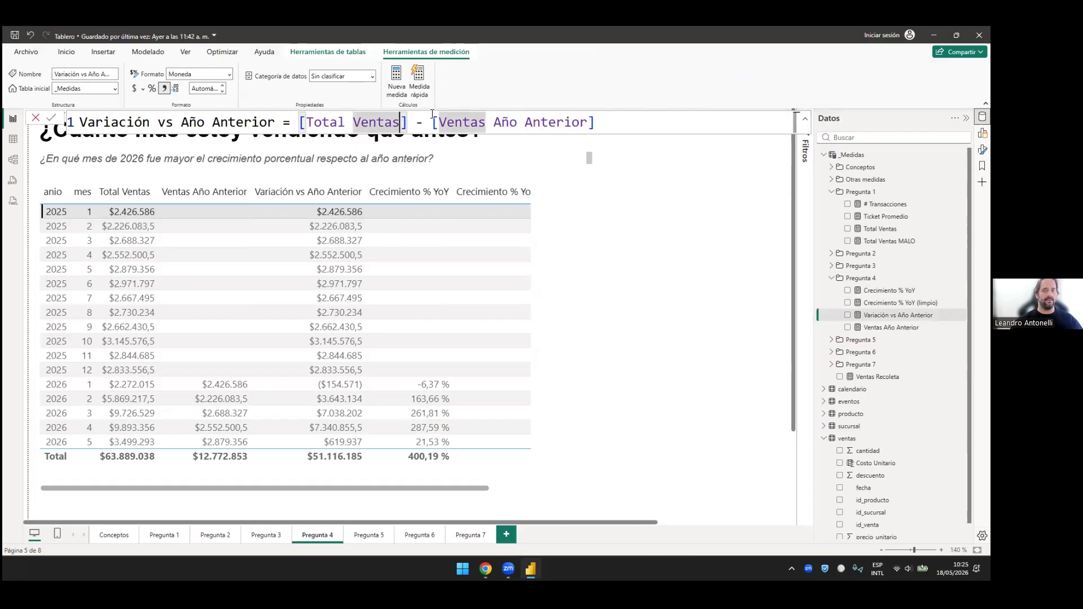
pyautogui.moveTo(416, 122); pyautogui.dragTo(298, 122)
pyautogui.moveTo(595, 123); pyautogui.dragTo(435, 123)
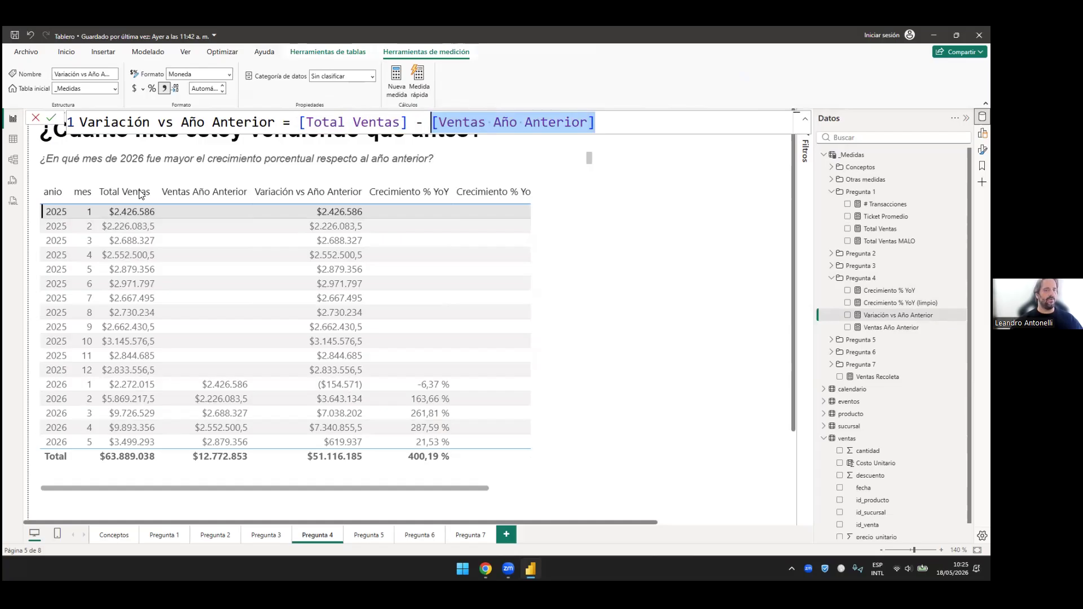
pyautogui.moveTo(407, 123); pyautogui.dragTo(291, 123)
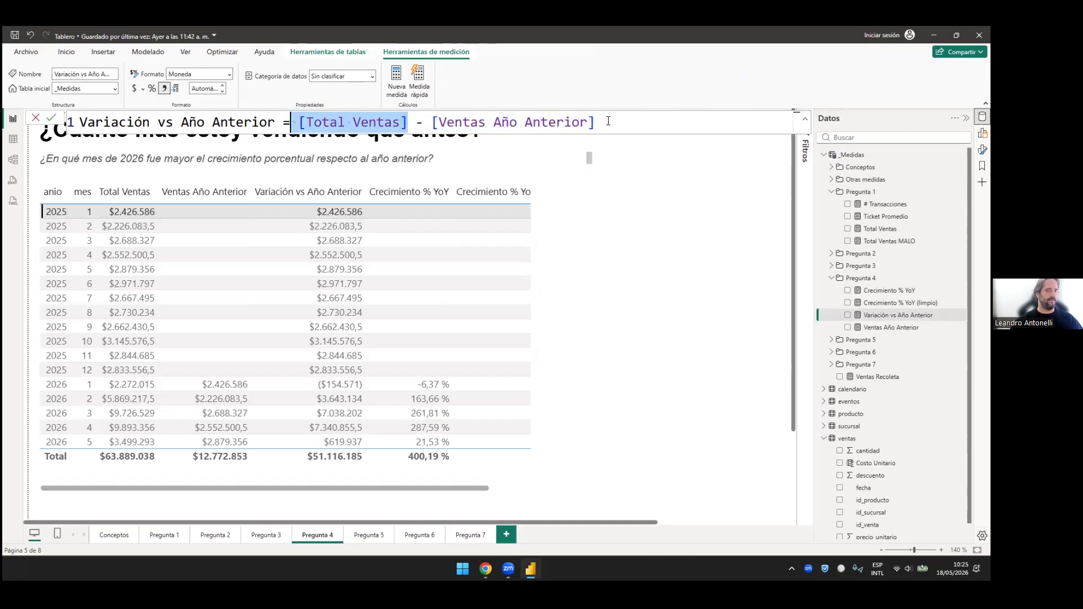
pyautogui.hotkey('shift', 'Right')
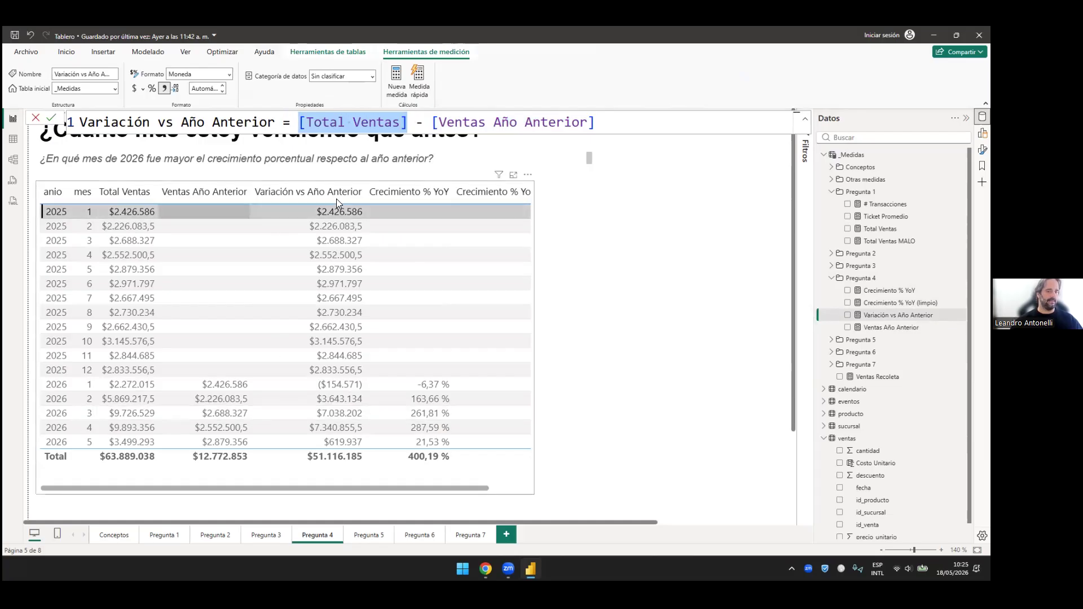
pyautogui.press('End')
pyautogui.hotkey('ctrl', 'shift', 'Left')
pyautogui.hotkey('ctrl', 'shift', 'Left')
pyautogui.hotkey('ctrl', 'shift', 'Left')
pyautogui.hotkey('ctrl', 'shift', 'Left')
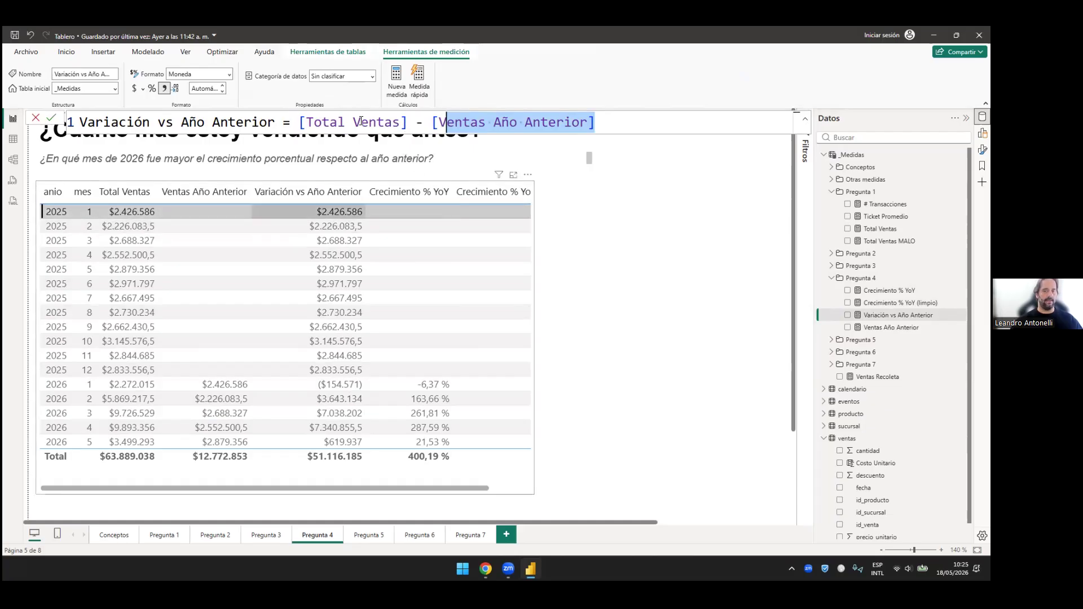
pyautogui.click(297, 122)
pyautogui.moveTo(415, 122); pyautogui.dragTo(297, 123)
pyautogui.moveTo(594, 122); pyautogui.dragTo(298, 123)
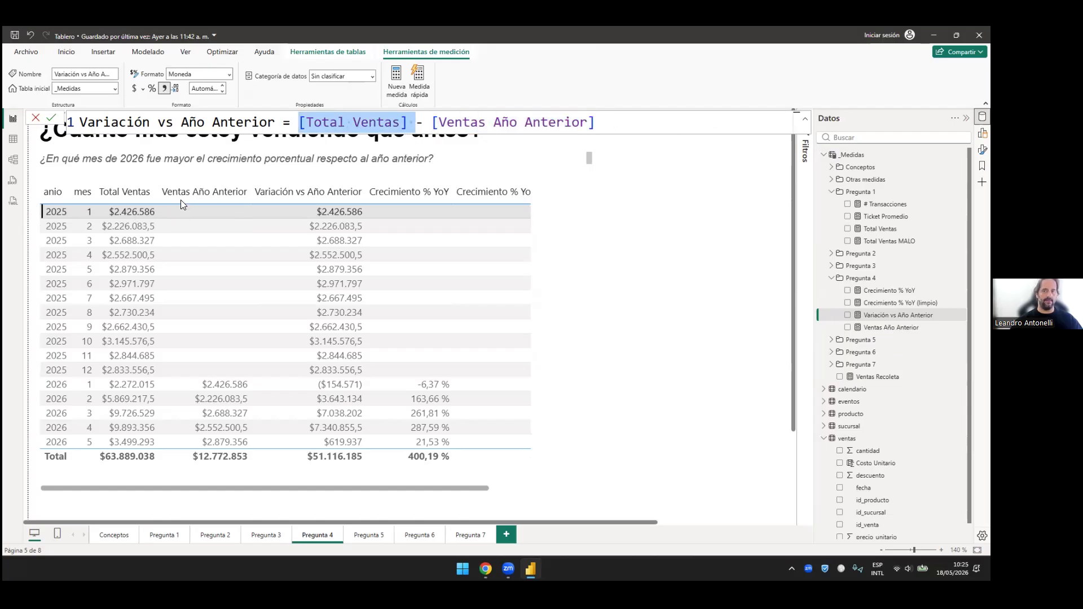
pyautogui.moveTo(595, 123); pyautogui.dragTo(432, 122)
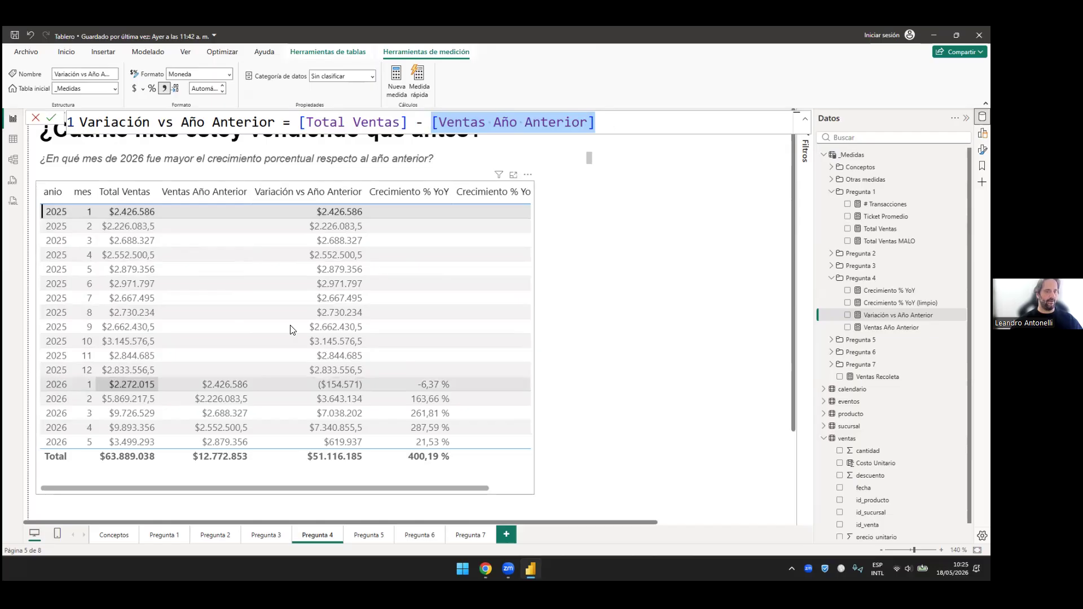
# Step: Leave the formula, compare the 2026 months with their prior-year sales in the Pregunta 4 table, and select the table visual
pyautogui.click(598, 349)
pyautogui.scroll(-2, 162, 376)
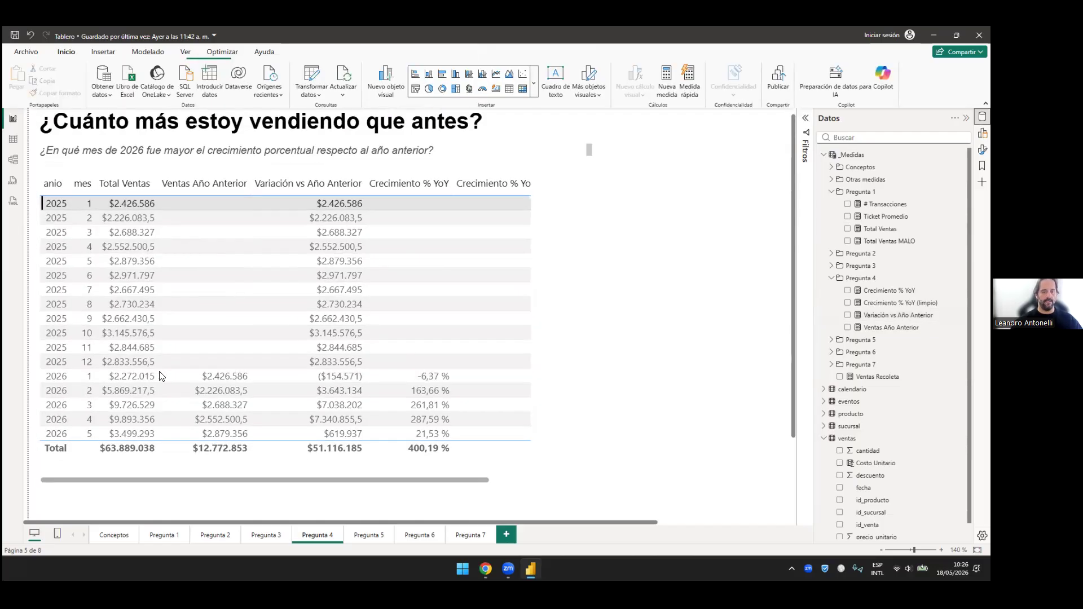
pyautogui.scroll(1, 162, 375)
pyautogui.scroll(2, 162, 374)
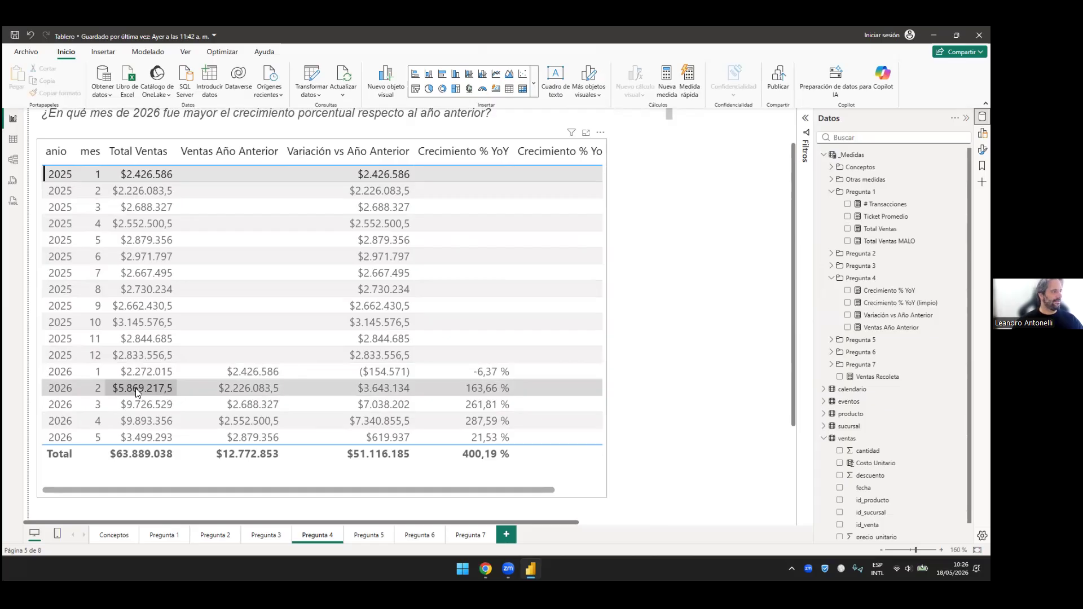
pyautogui.click(244, 390)
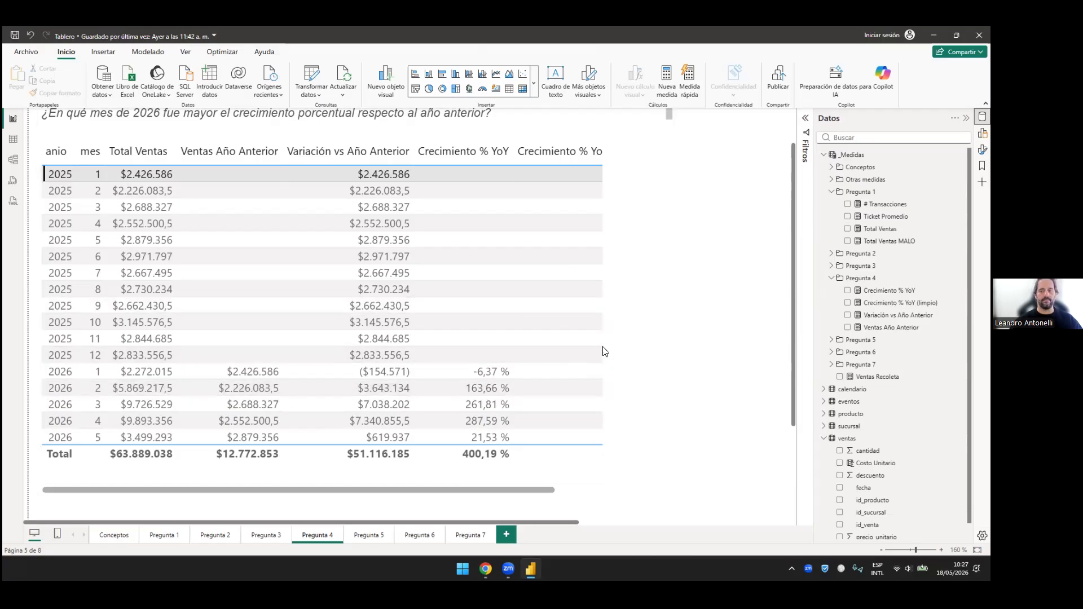
pyautogui.click(605, 327)
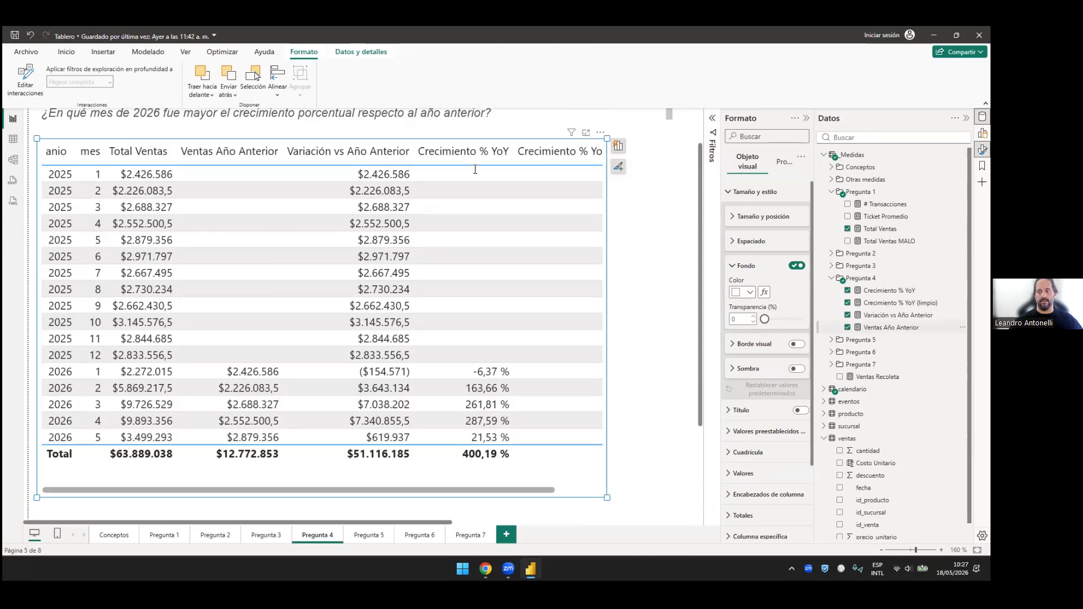
# Step: Open the Crecimiento % YoY measure and review its DIVIDE of [Variación vs Año Anterior] by [Ventas Año Anterior]
pyautogui.click(900, 303)
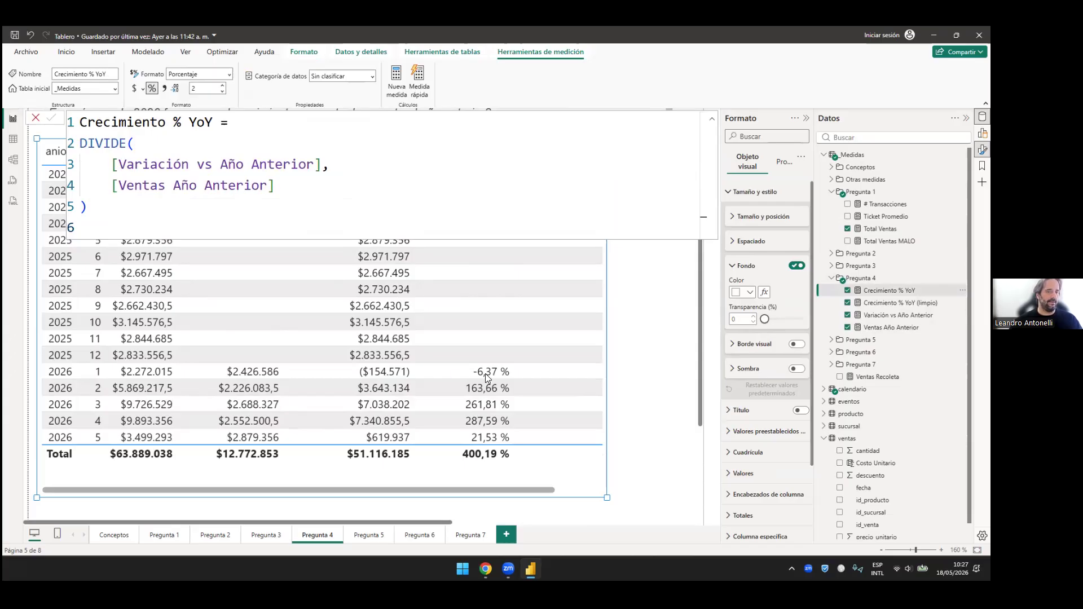
pyautogui.moveTo(112, 186); pyautogui.dragTo(274, 186)
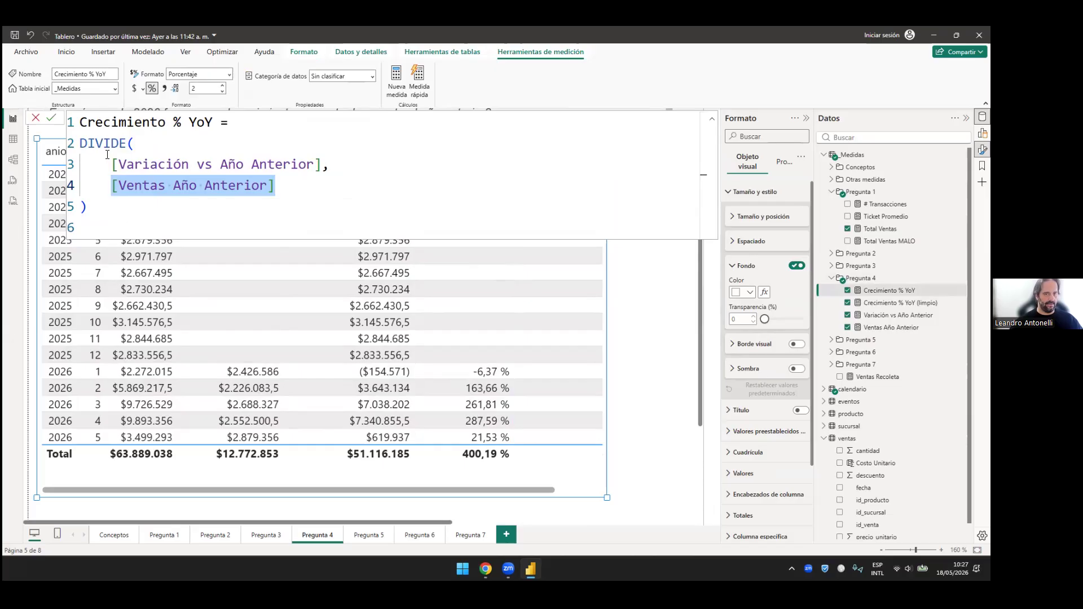
pyautogui.moveTo(107, 160); pyautogui.dragTo(331, 164)
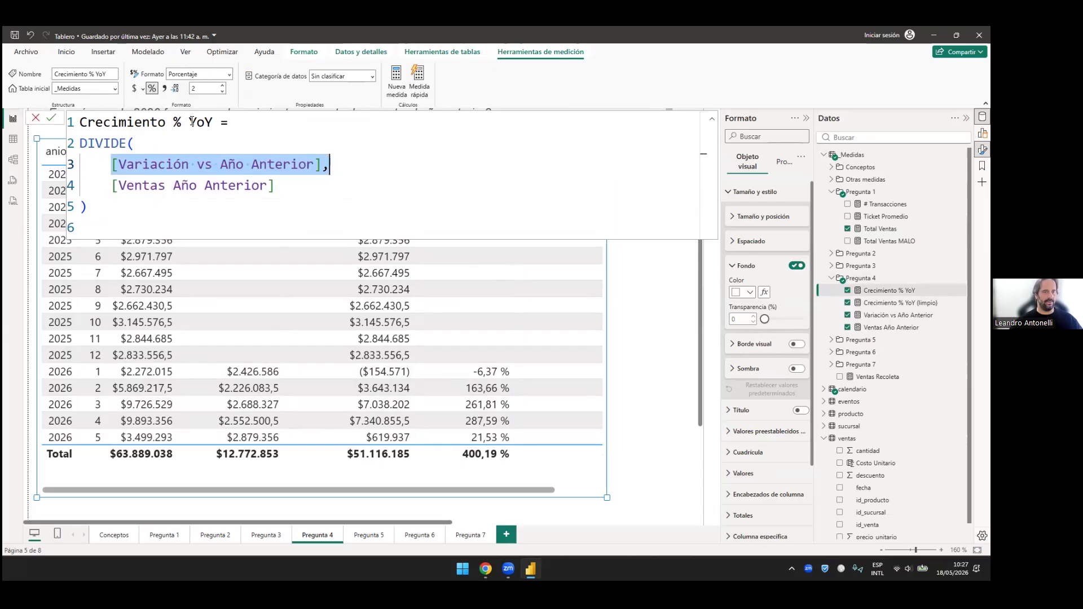
pyautogui.press('Left')
pyautogui.press('Down')
pyautogui.hotkey('shift', 'End')
pyautogui.hotkey('shift', 'Left')
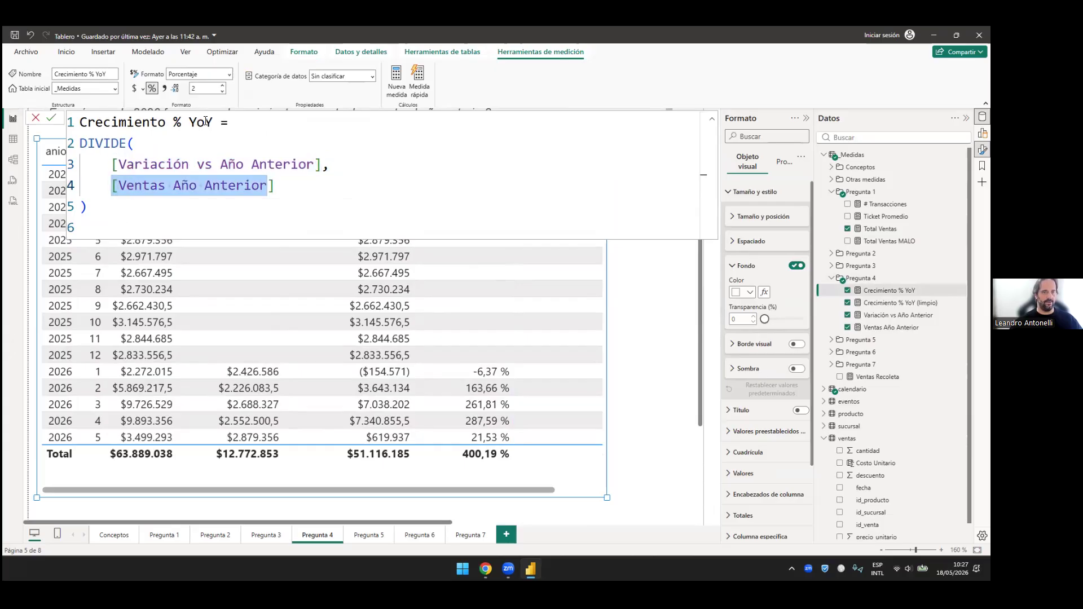
pyautogui.moveTo(189, 122); pyautogui.dragTo(212, 125)
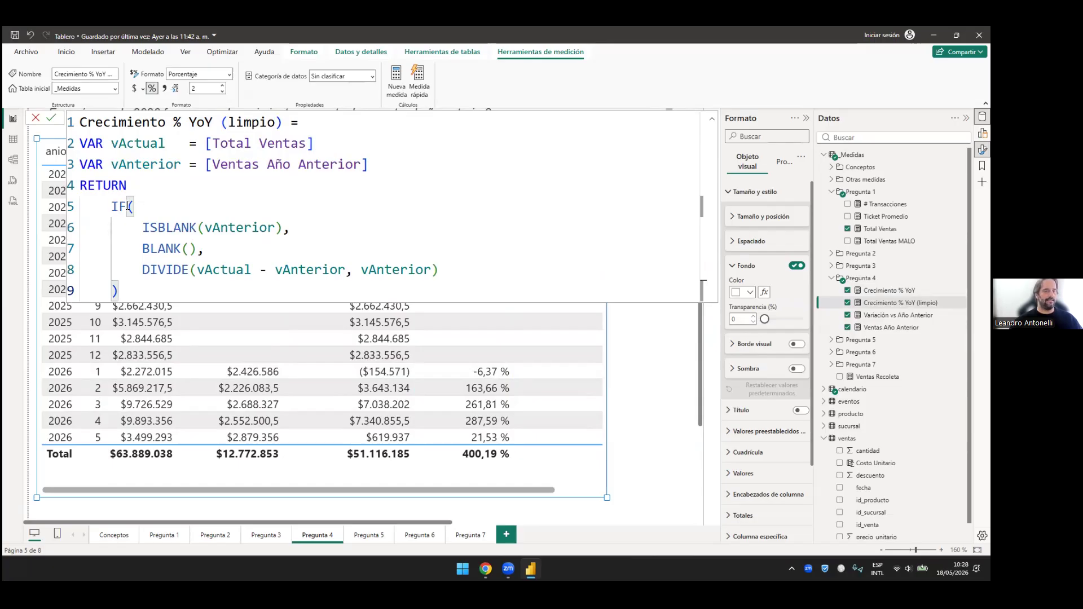
# Step: Review the Crecimiento % YoY (limpio) formula: its IF block, the vActual and vAnterior variables with their assigned measures, and RETURN
pyautogui.moveTo(113, 206); pyautogui.dragTo(118, 206)
pyautogui.hotkey('shift', 'Right')
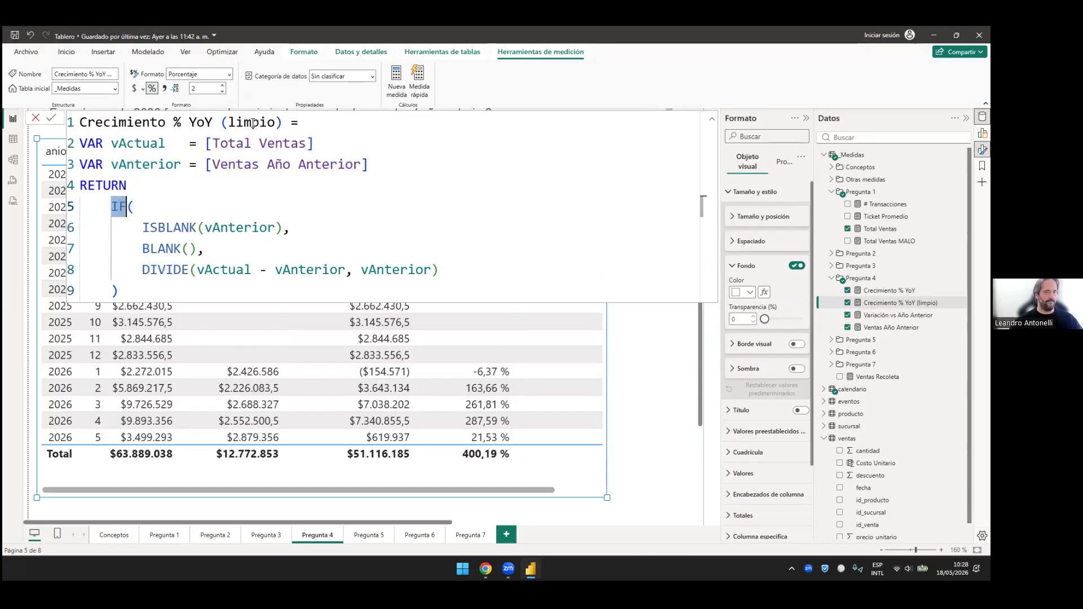
pyautogui.moveTo(314, 143); pyautogui.dragTo(79, 143)
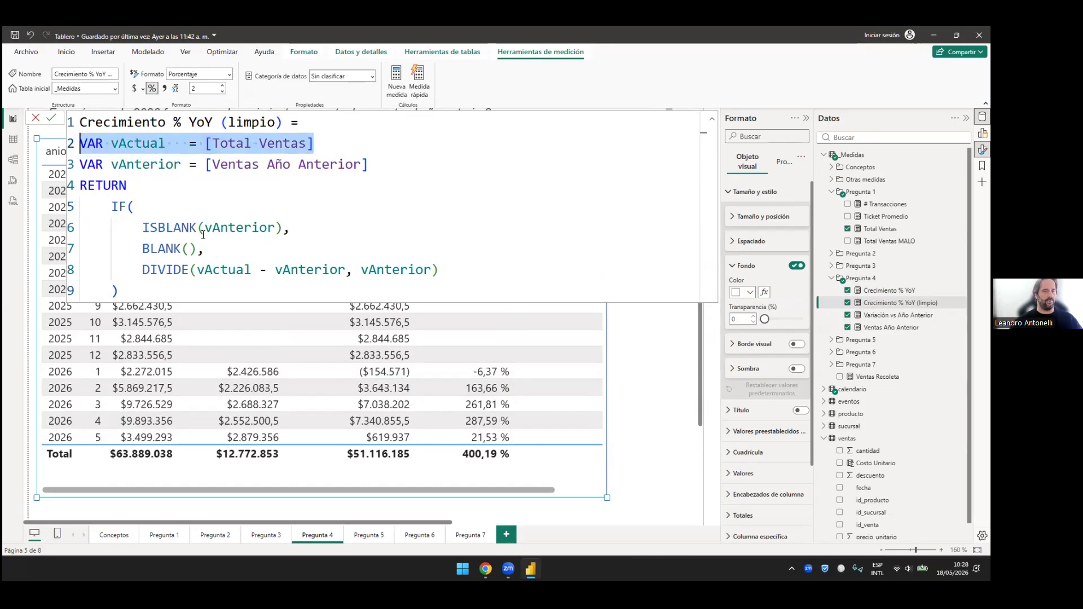
pyautogui.moveTo(282, 122); pyautogui.dragTo(87, 122)
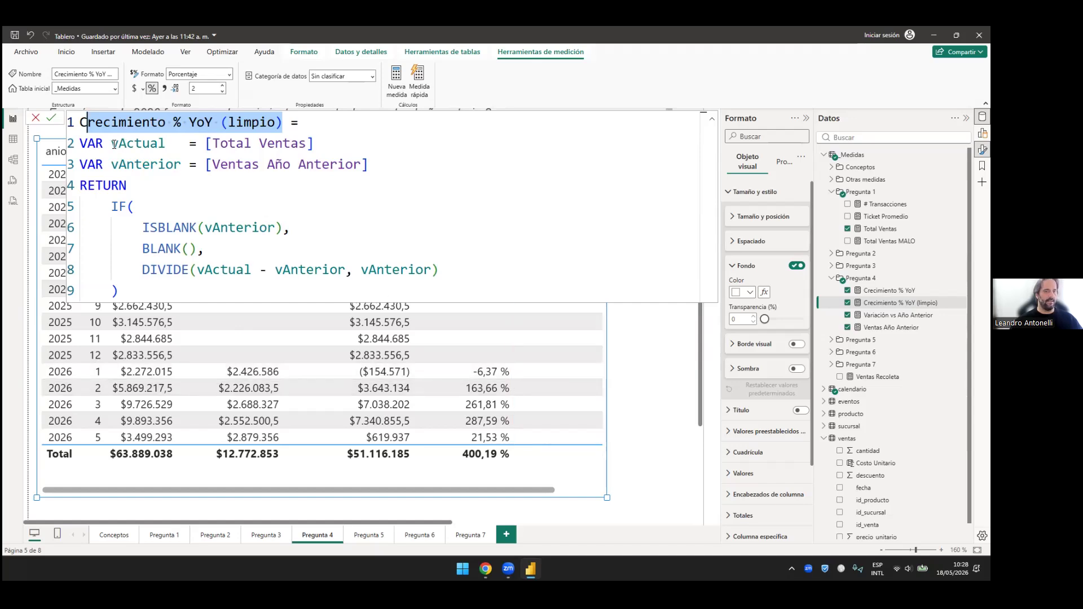
pyautogui.click(221, 123)
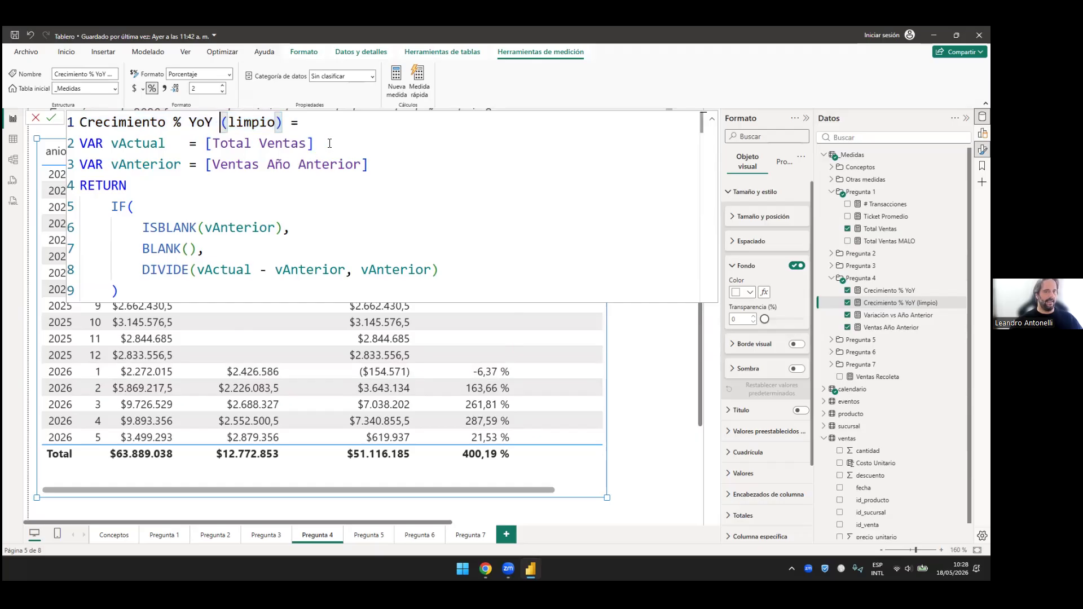
pyautogui.moveTo(111, 144); pyautogui.dragTo(174, 144)
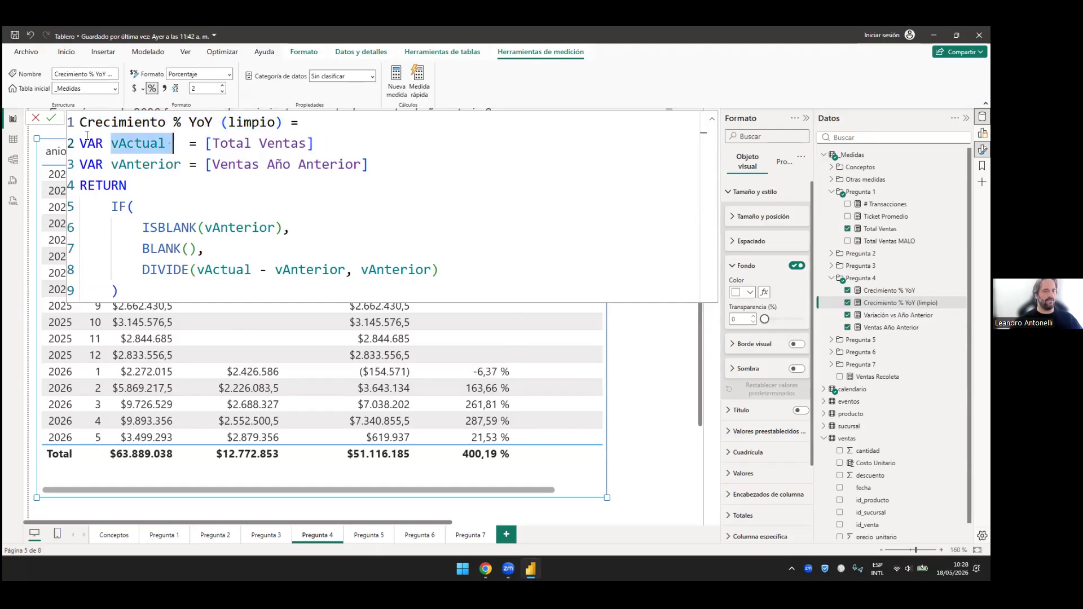
pyautogui.moveTo(315, 143); pyautogui.dragTo(87, 143)
pyautogui.doubleClick(155, 143)
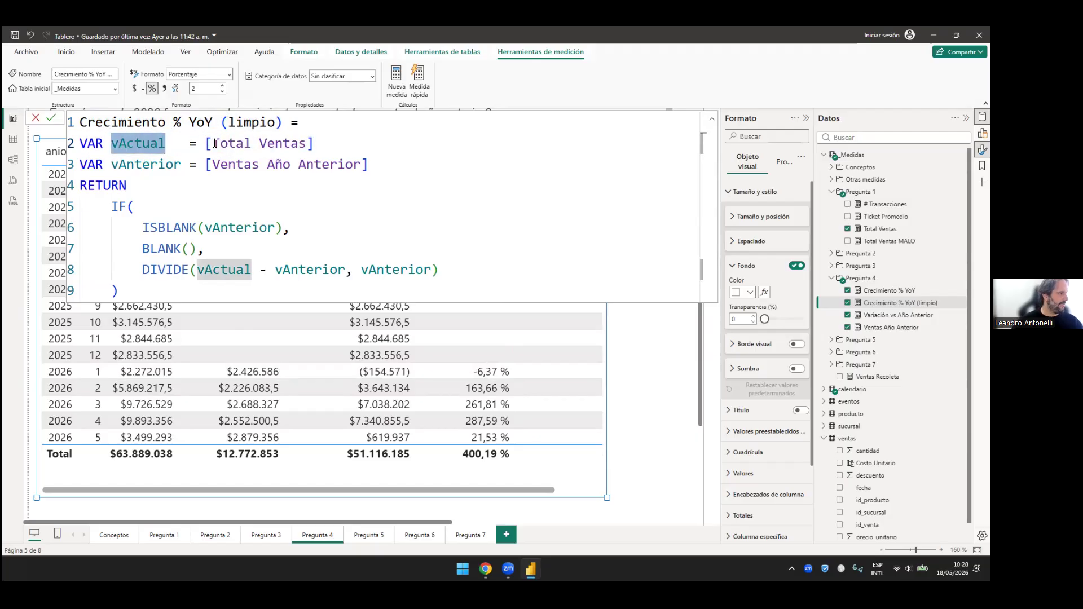
pyautogui.moveTo(314, 143); pyautogui.dragTo(80, 165)
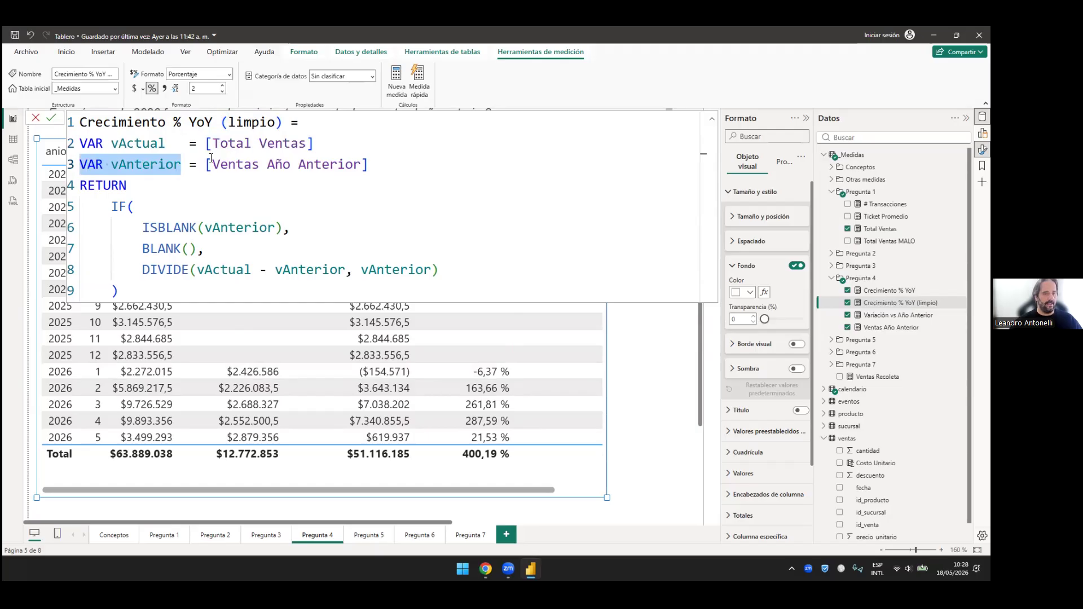
pyautogui.moveTo(369, 165); pyautogui.dragTo(212, 165)
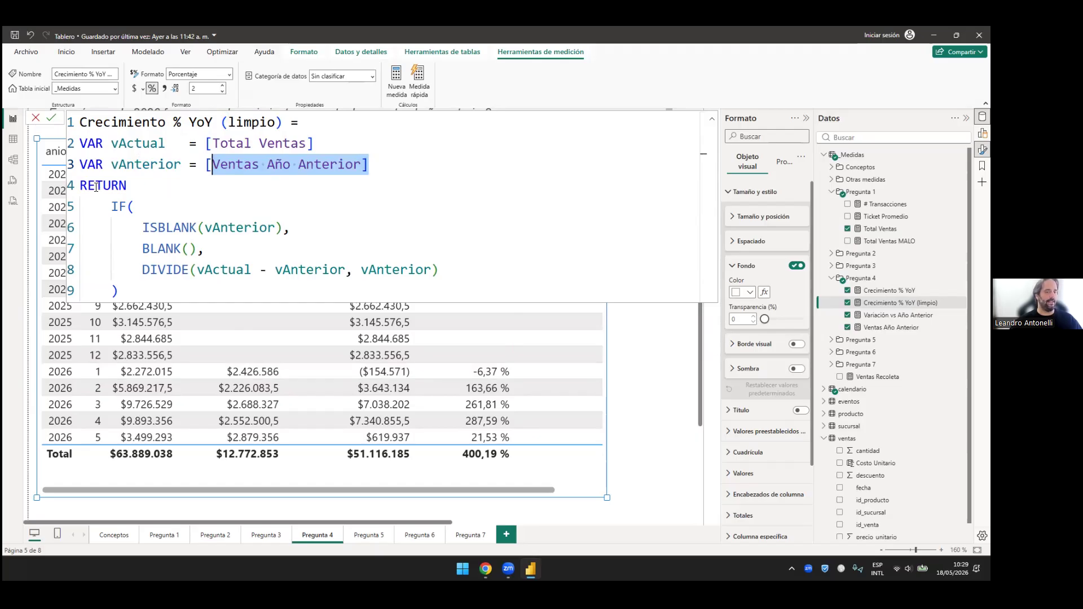
pyautogui.press('Right')
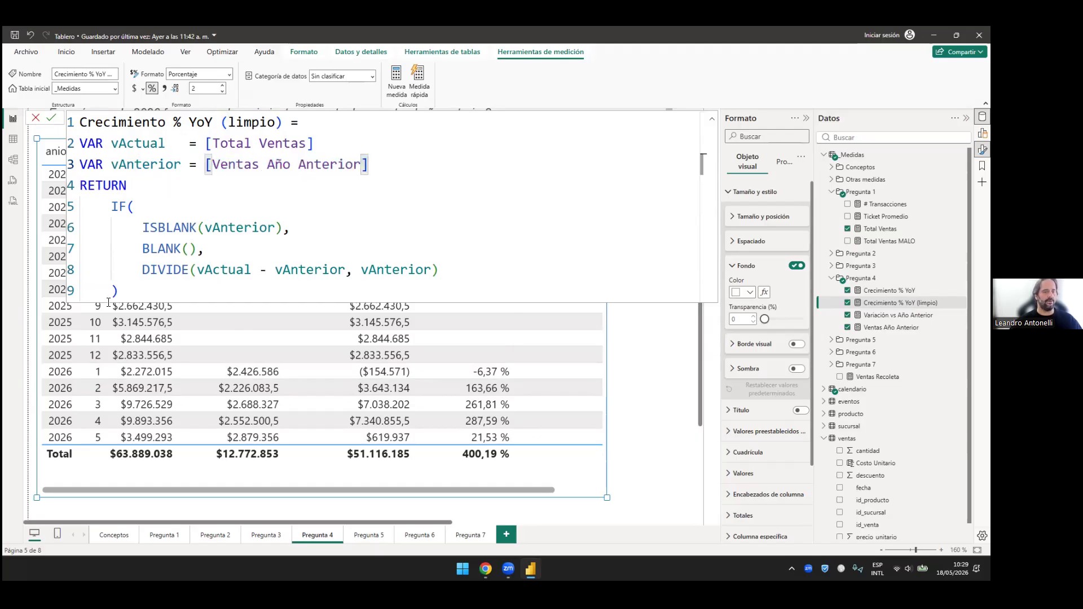
pyautogui.moveTo(79, 186); pyautogui.dragTo(127, 185)
# Step: Move the whole IF block from below RETURN to between the vAnterior line and RETURN, with blank lines around it
pyautogui.moveTo(119, 290); pyautogui.dragTo(80, 228)
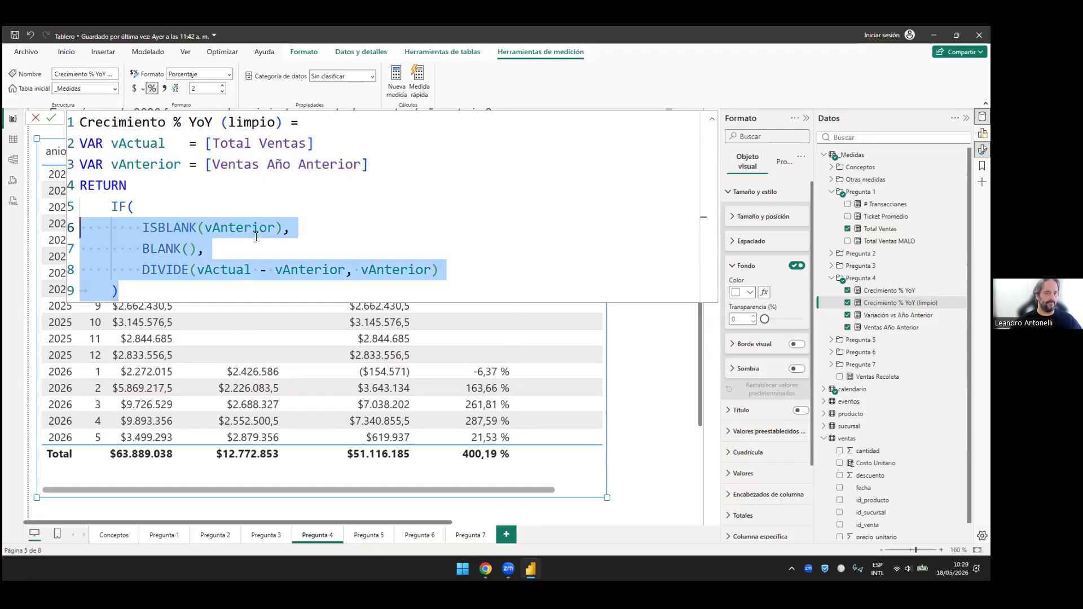
pyautogui.hotkey('shift', 'Up')
pyautogui.hotkey('ctrl', 'c')
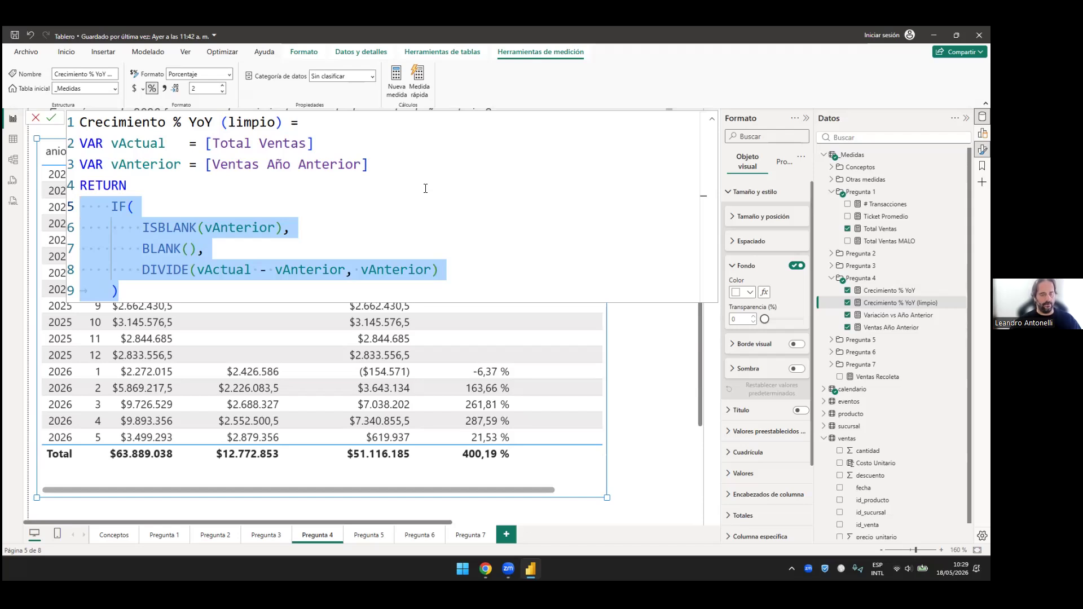
pyautogui.press('BackSpace')
pyautogui.press('Up')
pyautogui.press('Up')
pyautogui.press('End')
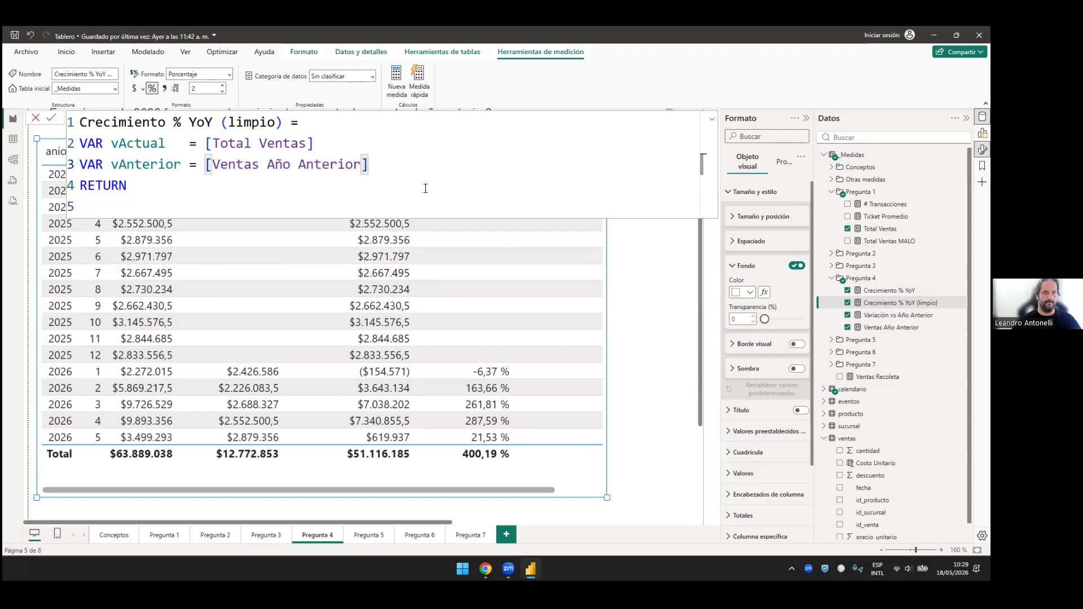
pyautogui.press('Return')
pyautogui.press('Return')
pyautogui.press('Return')
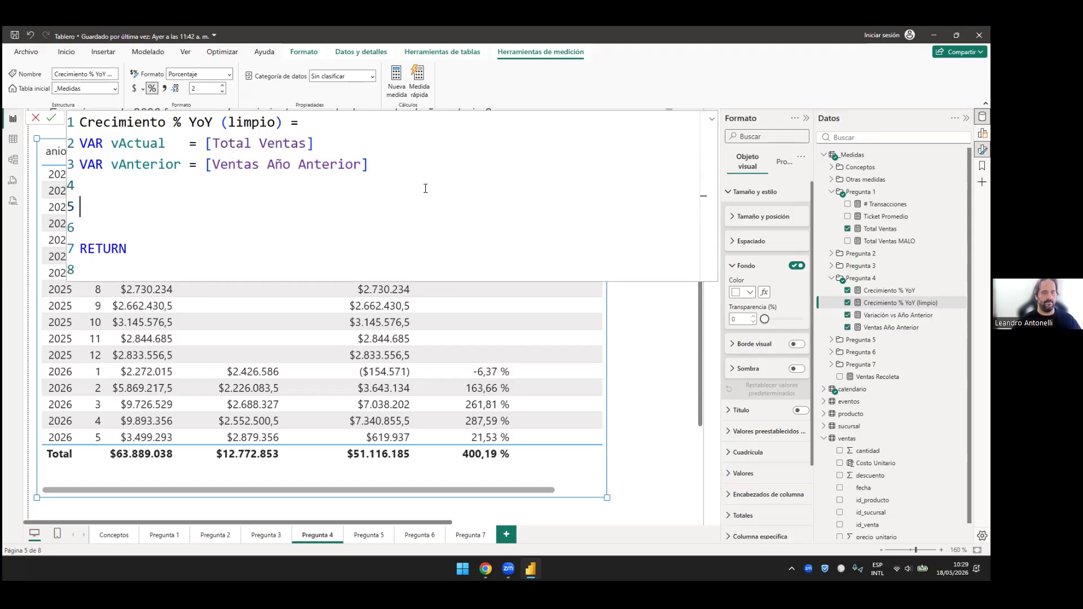
pyautogui.hotkey('ctrl', 'v')
pyautogui.press('Home')
pyautogui.press('Home')
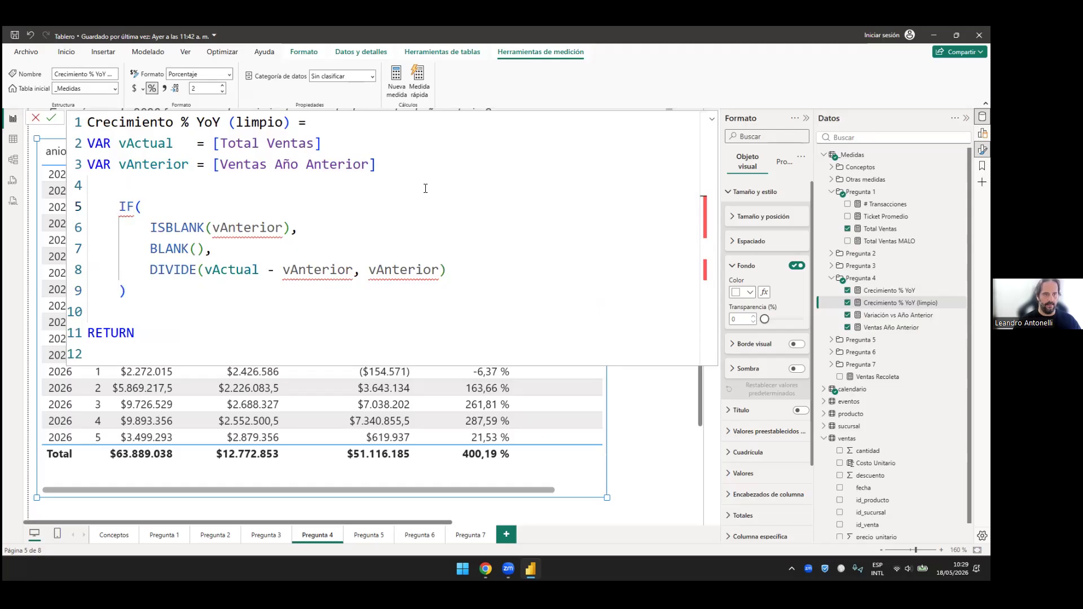
# Step: Assign the moved IF block to a new variable by putting "VAR vResultado =" before it, and highlight the variable name
pyautogui.write('VAR v    ')
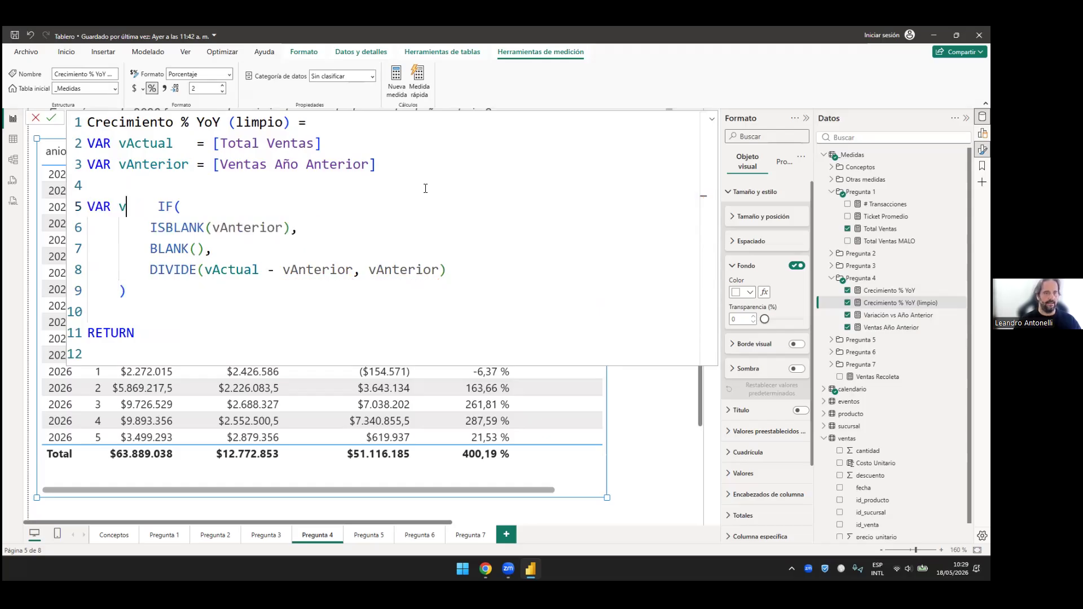
pyautogui.write('Resu')
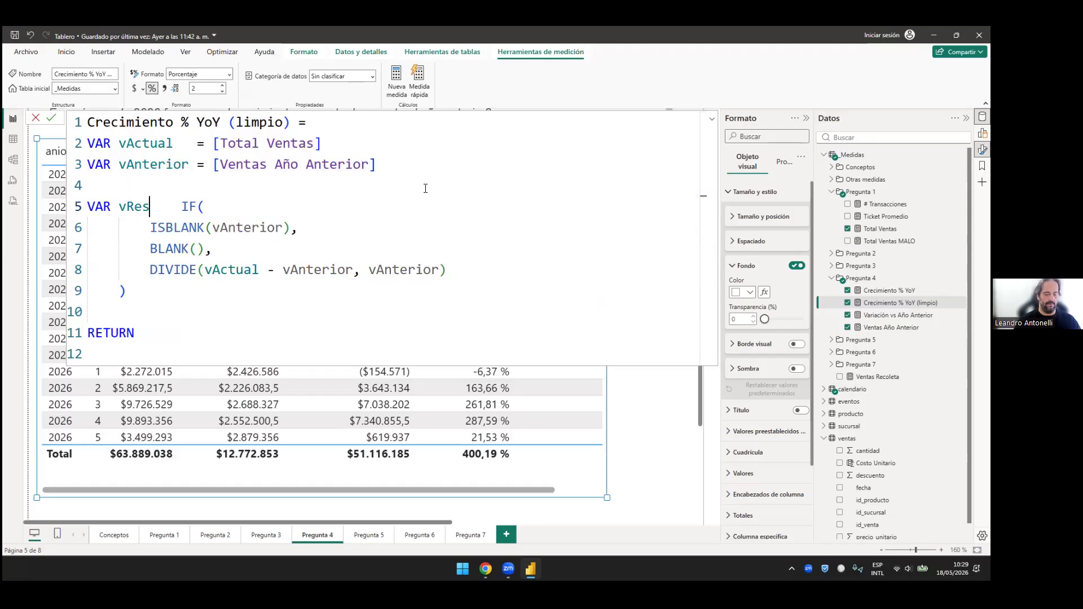
pyautogui.write('lta')
pyautogui.press('BackSpace')
pyautogui.press('BackSpace')
pyautogui.press('BackSpace')
pyautogui.write('ltado =')
pyautogui.press('Delete')
pyautogui.press('Delete')
pyautogui.press('Delete')
pyautogui.press('Left')
pyautogui.press('Left')
pyautogui.press('Left')
pyautogui.press('Left')
pyautogui.press('Left')
pyautogui.press('Left')
pyautogui.press('Left')
pyautogui.press('Left')
pyautogui.press('Left')
pyautogui.press('Left')
pyautogui.press('Left')
pyautogui.press('Left')
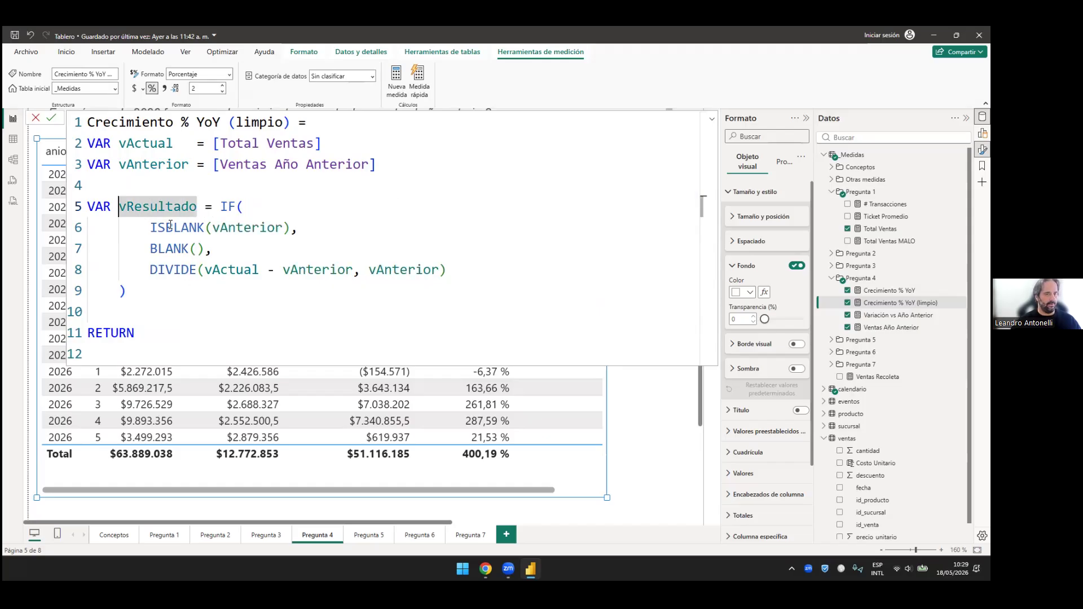
pyautogui.hotkey('shift', 'Right')
pyautogui.doubleClick(169, 207)
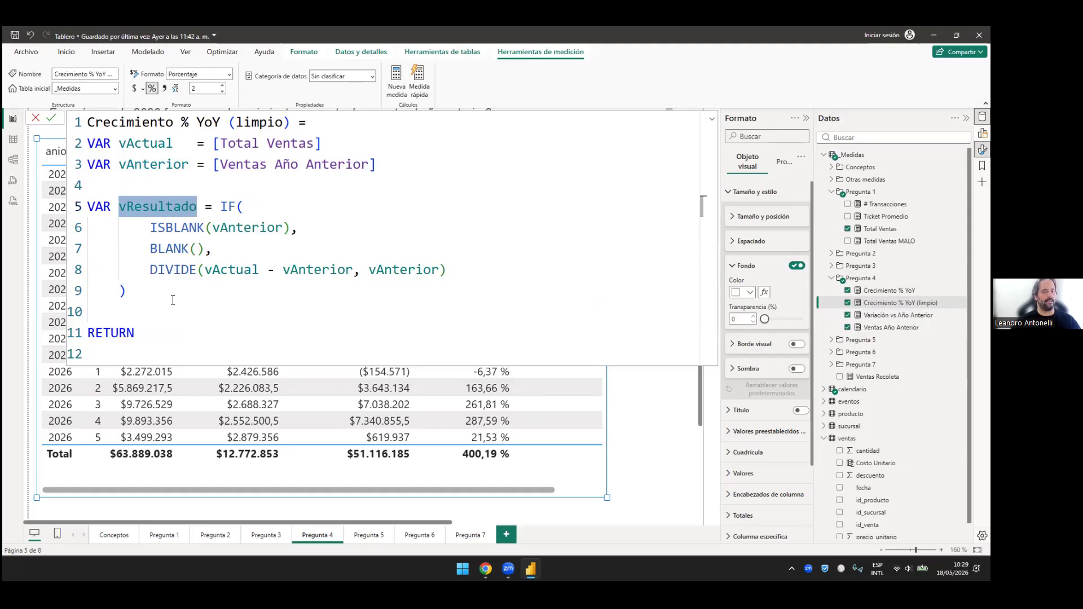
# Step: Remove the indentation before the closing parenthesis of the IF block in Crecimiento % YoY (limpio)
pyautogui.click(173, 300)
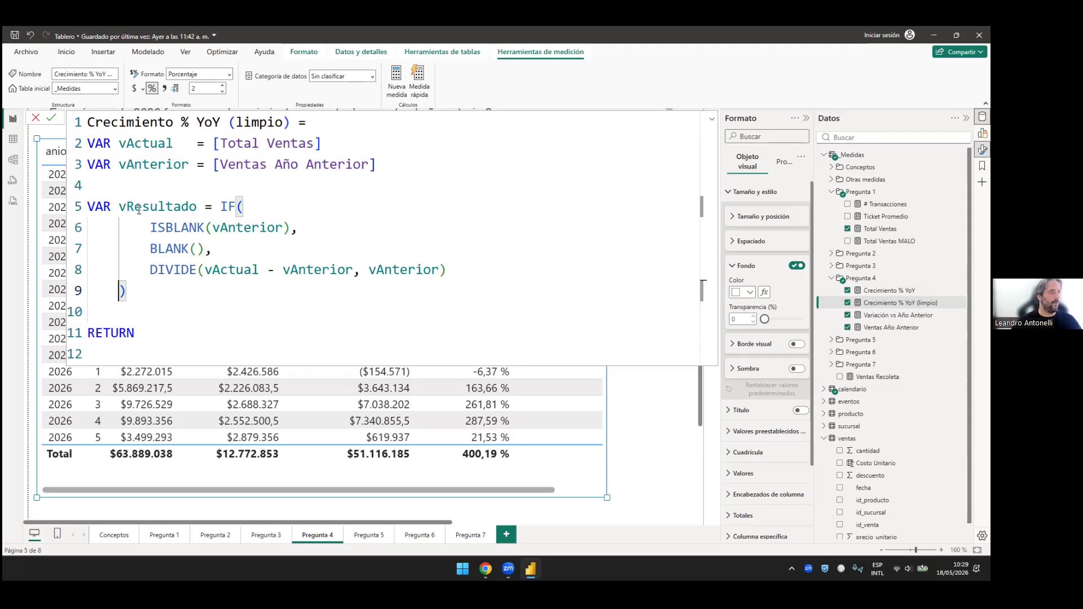
pyautogui.press('BackSpace')
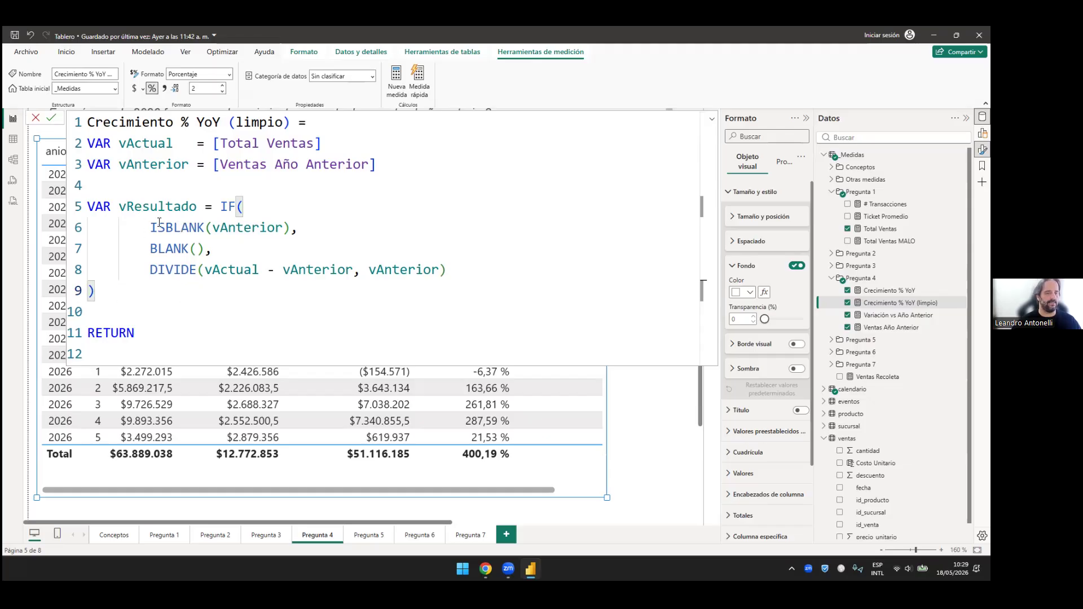
# Step: Rename the vResultado variable in its VAR line as vResultadoFinal
pyautogui.doubleClick(188, 204)
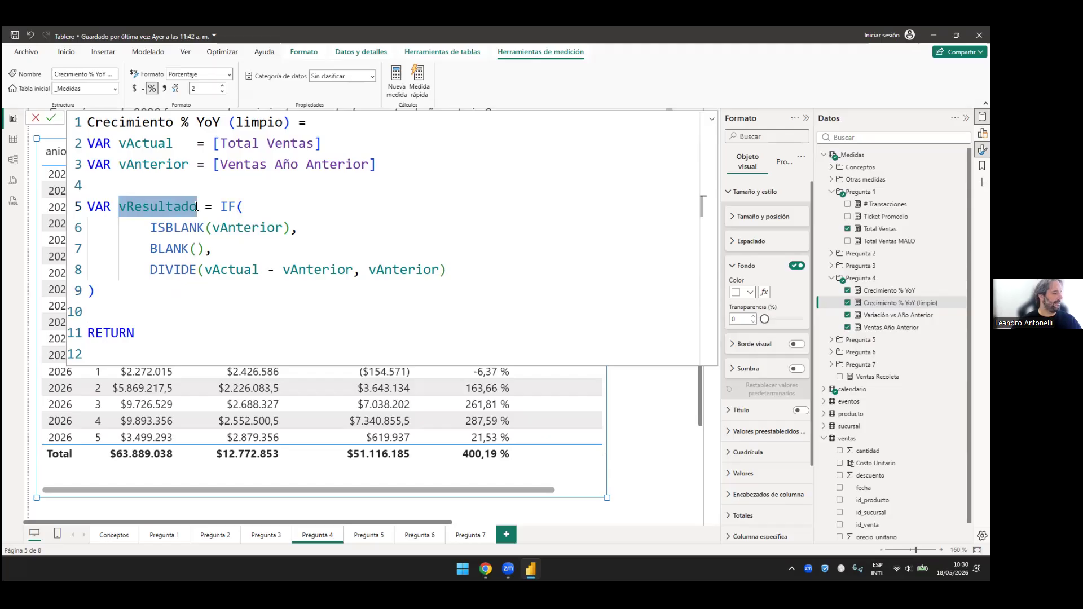
pyautogui.click(128, 206)
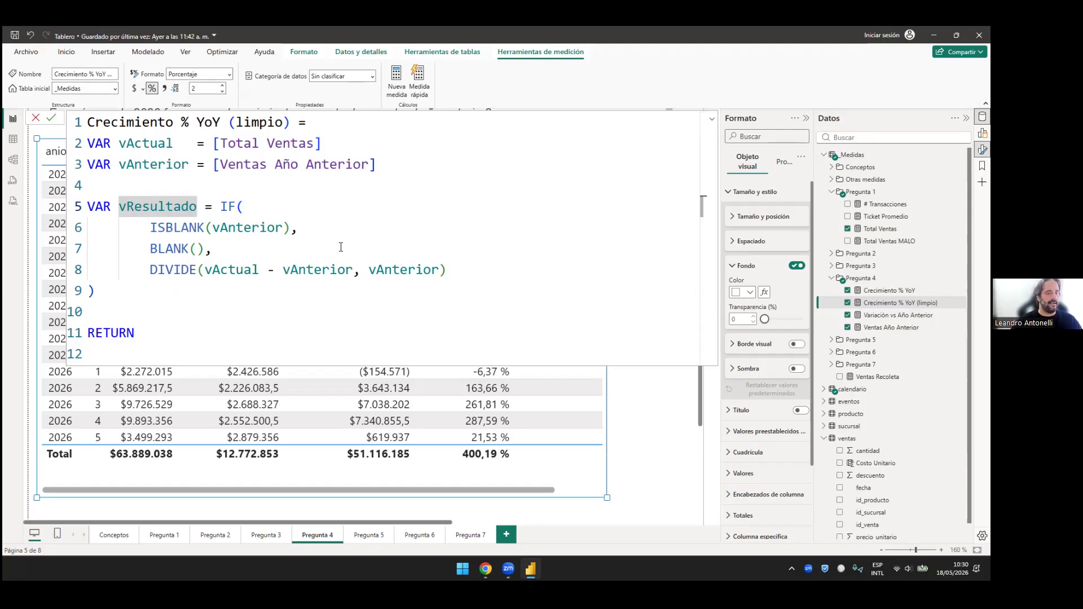
pyautogui.hotkey('ctrl', 'Right')
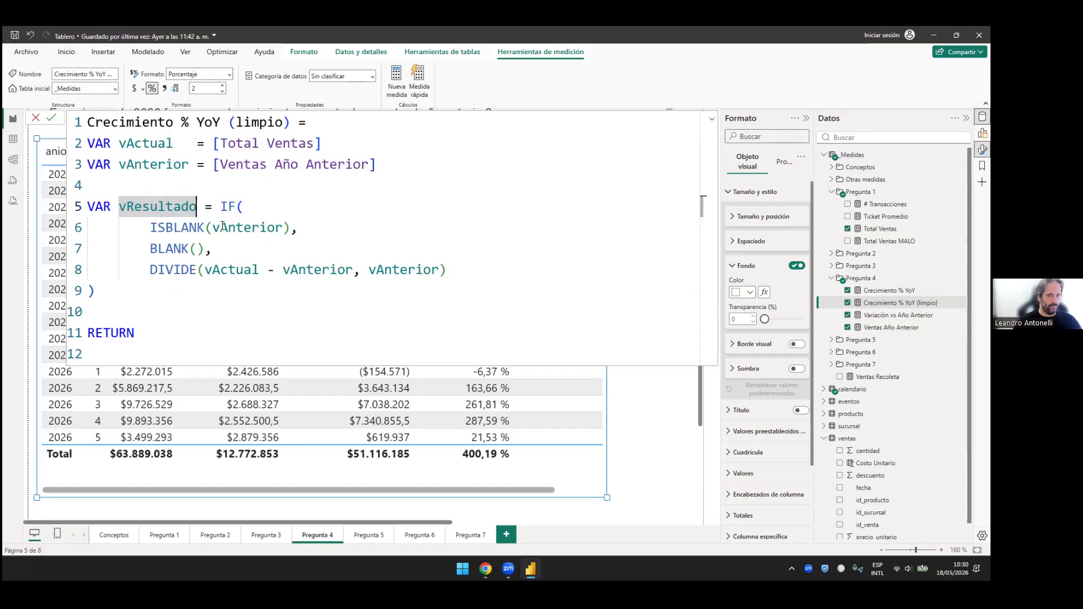
pyautogui.write('Fina')
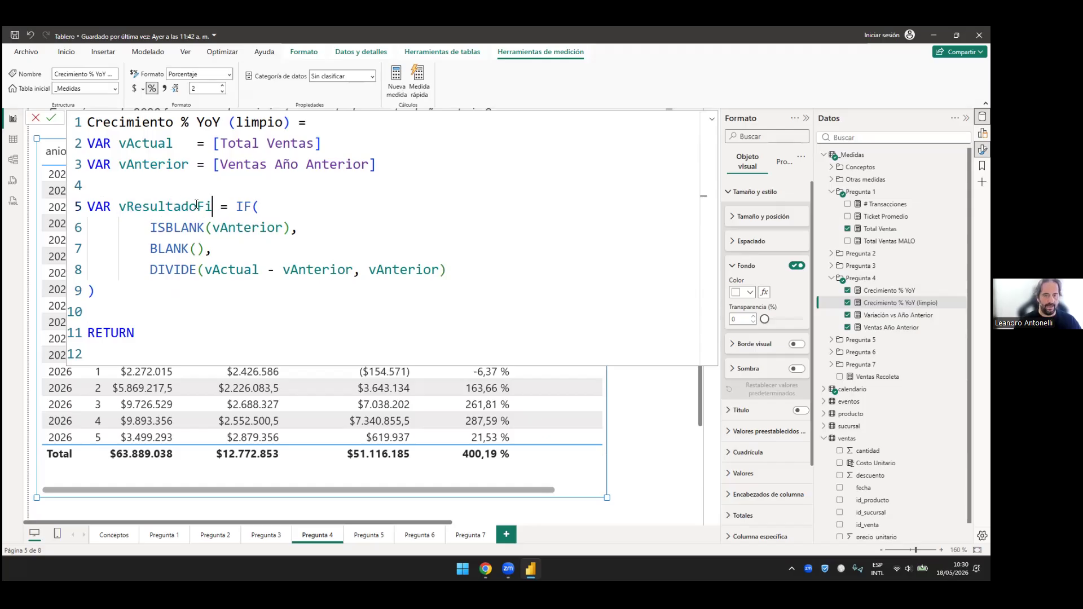
pyautogui.write('l')
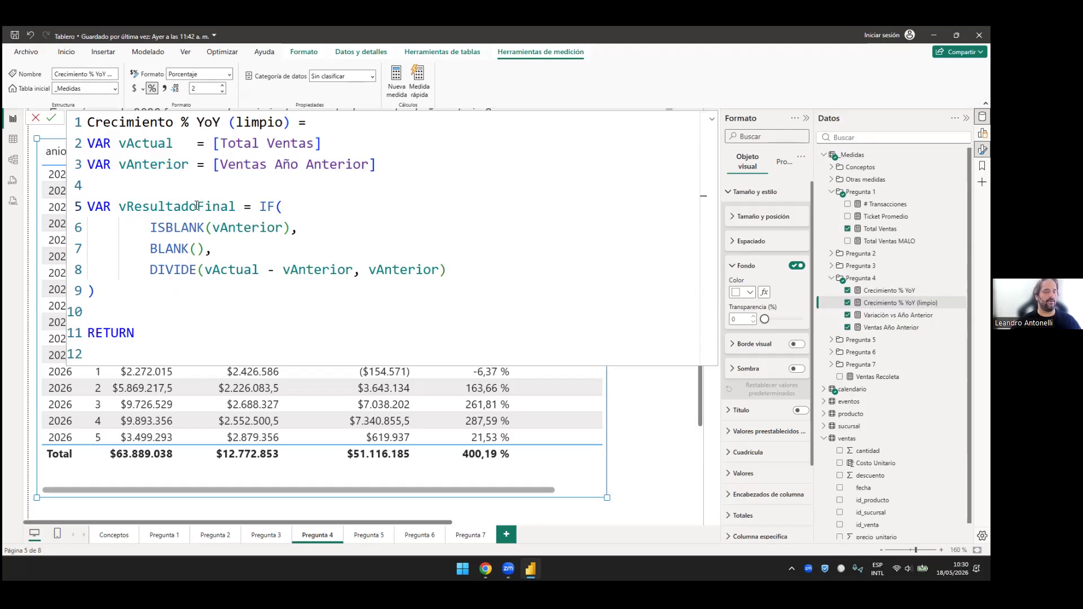
# Step: Rewrite the result variable's name in lowercase with underscores as v_resultado_final
pyautogui.click(123, 204)
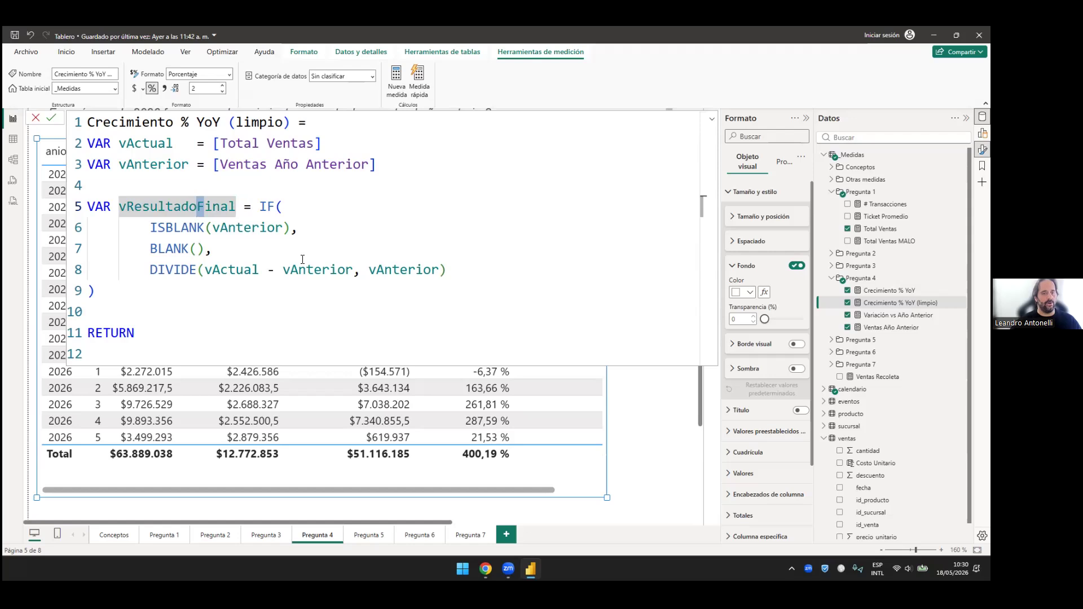
pyautogui.press('Right')
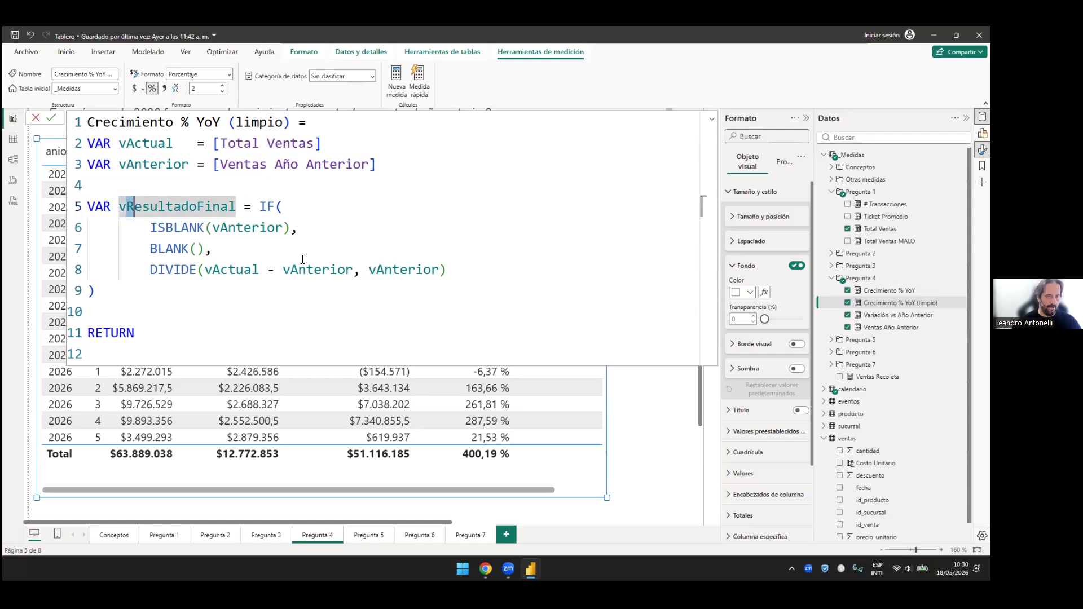
pyautogui.write('r')
pyautogui.press('Right')
pyautogui.press('Right')
pyautogui.press('Right')
pyautogui.press('Right')
pyautogui.press('Right')
pyautogui.press('Right')
pyautogui.press('Right')
pyautogui.press('Right')
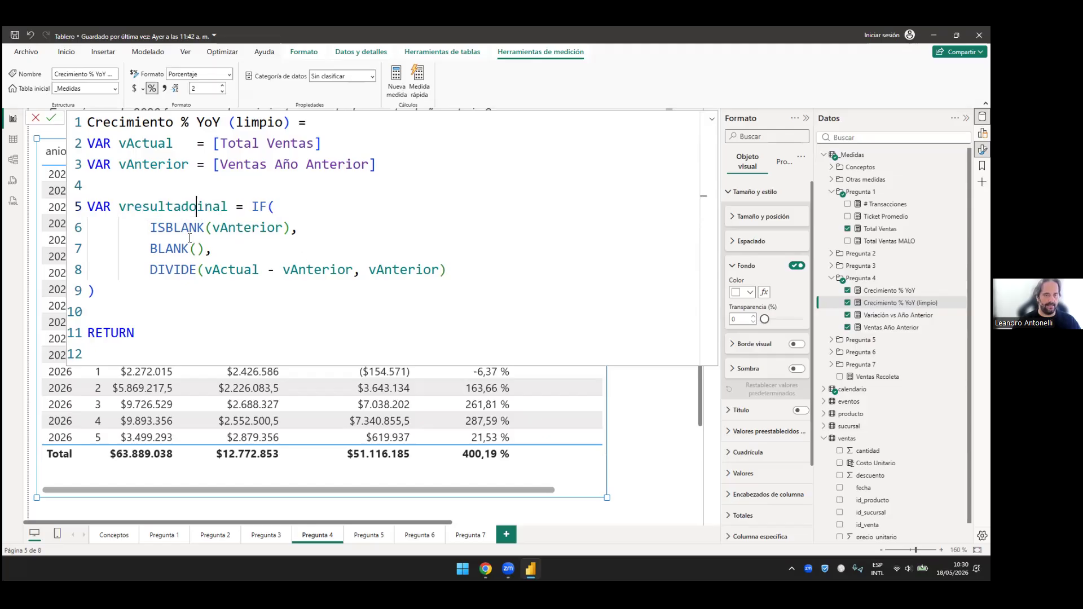
pyautogui.press('Delete')
pyautogui.write('f')
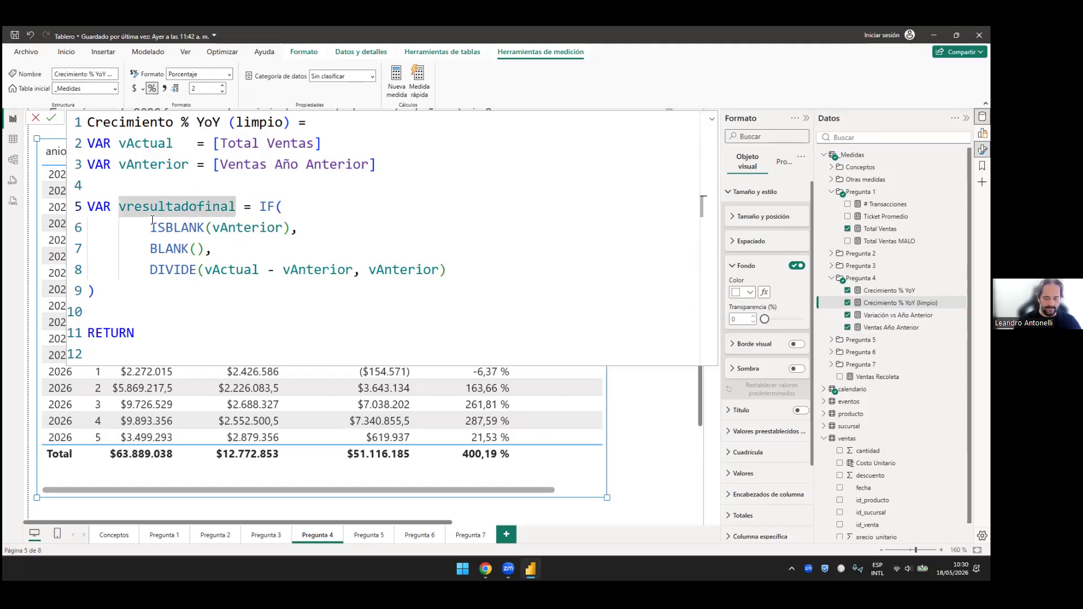
pyautogui.write('_')
pyautogui.click(126, 207)
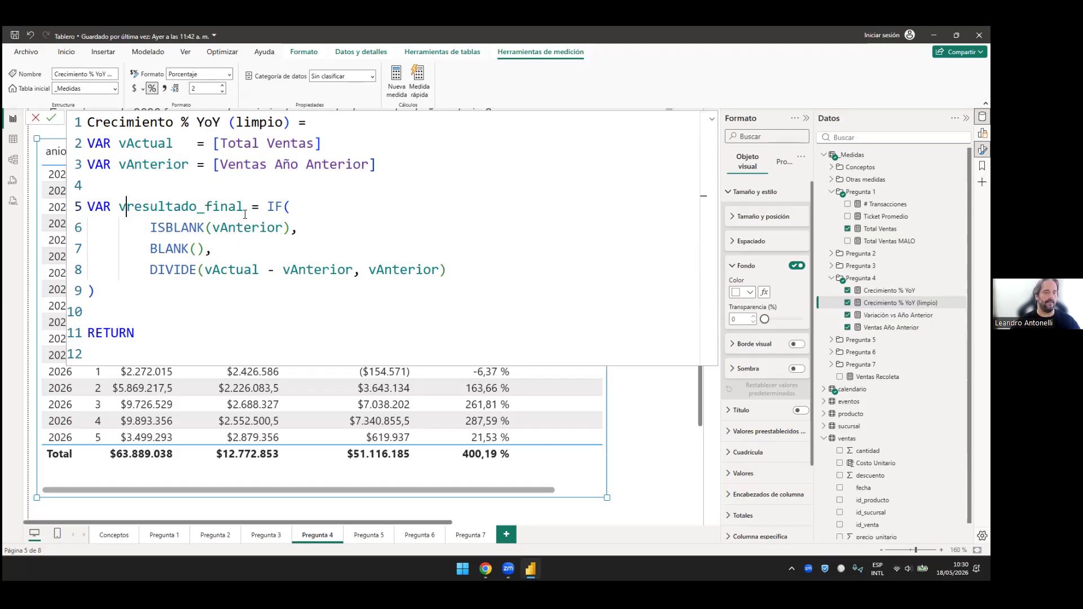
pyautogui.write('_')
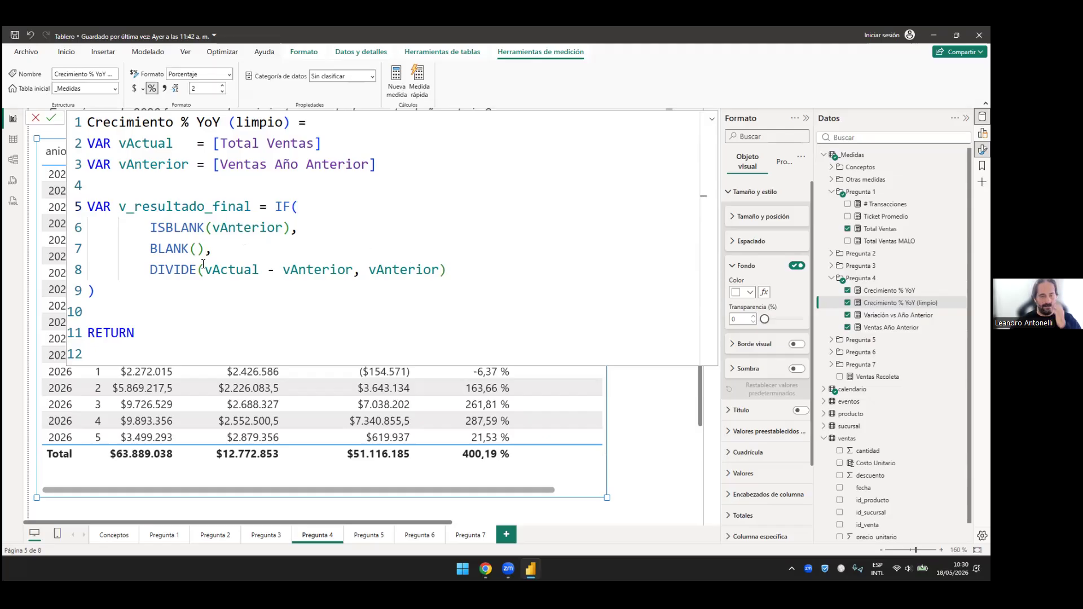
# Step: Change the result variable's name back to vResultado
pyautogui.doubleClick(172, 203)
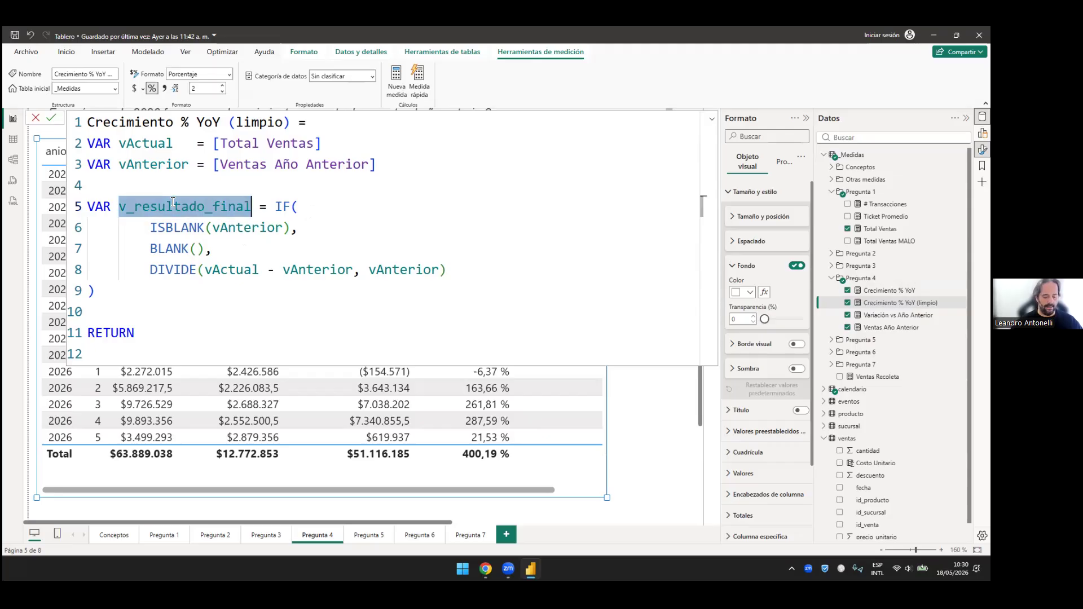
pyautogui.write('vResultado')
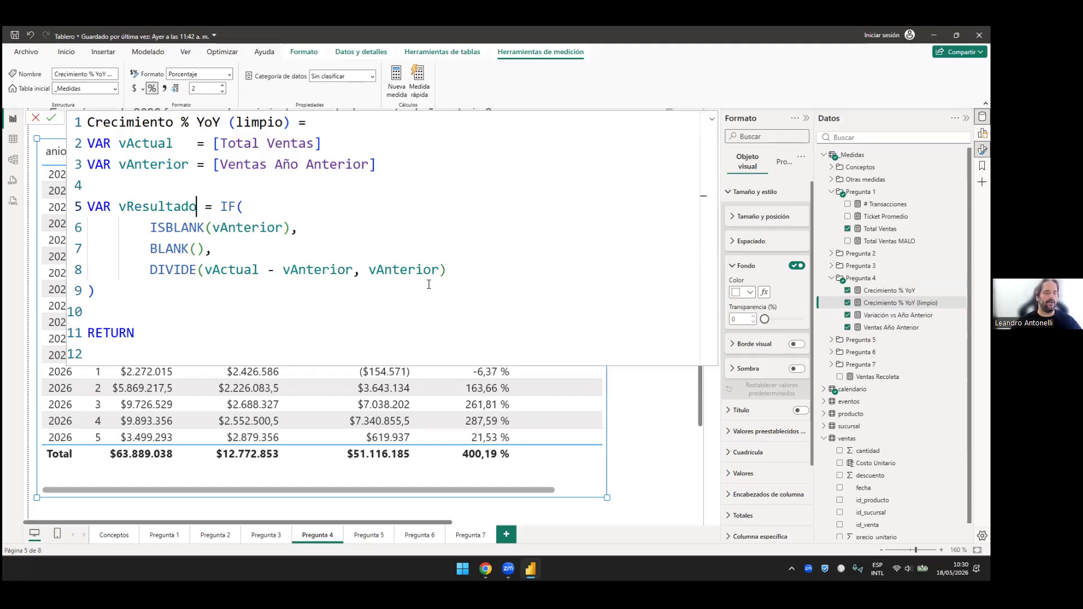
# Step: Review the IF block assigned to vResultado: the ISBLANK(vAnterior) condition, the BLANK() result and the DIVIDE alternative
pyautogui.moveTo(220, 207); pyautogui.dragTo(400, 270)
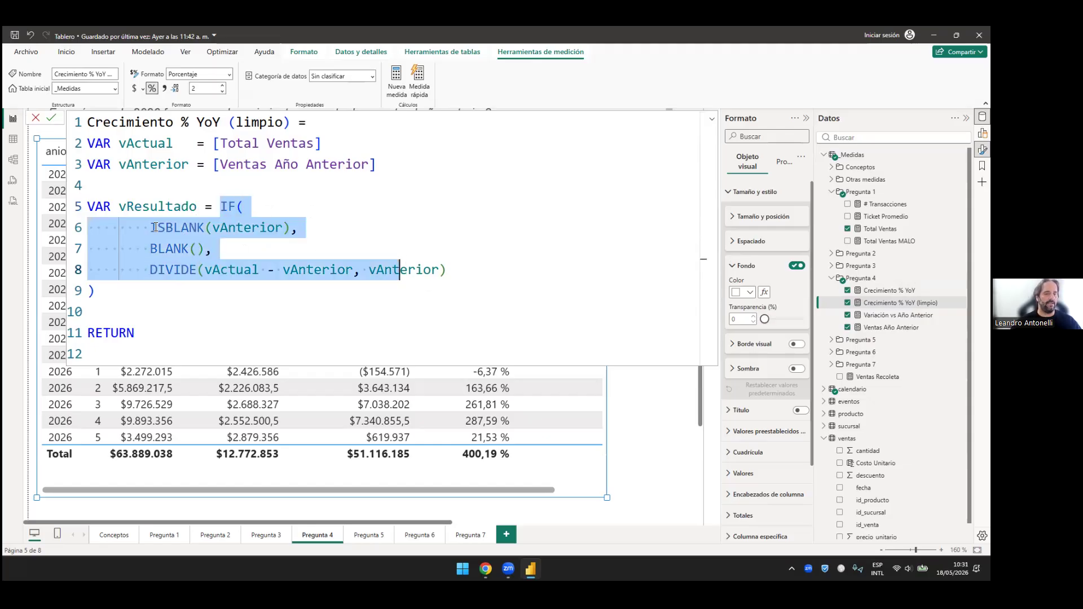
pyautogui.hotkey('shift', 'Down')
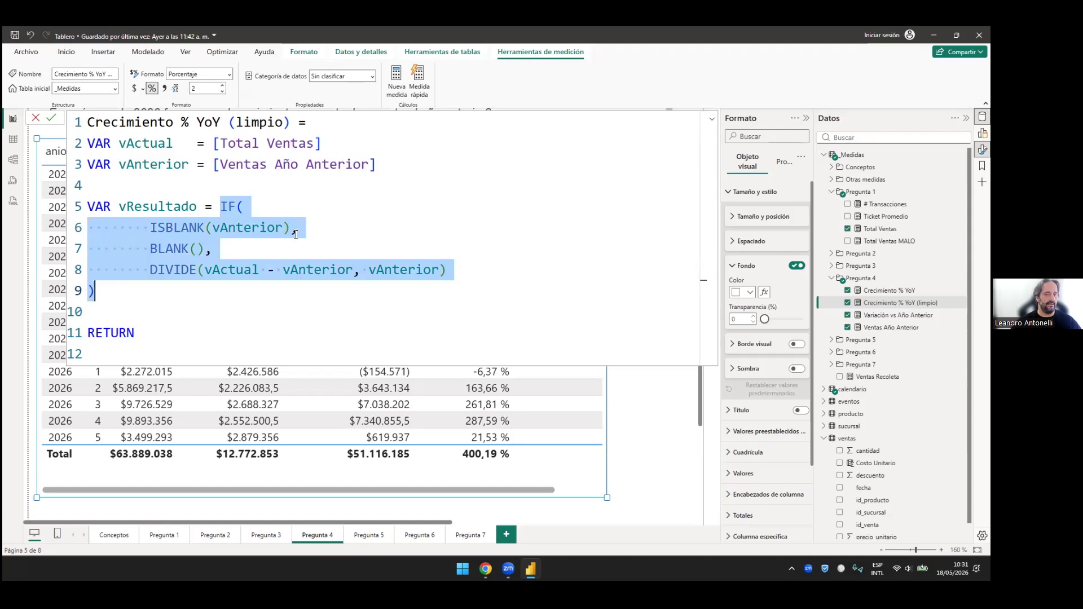
pyautogui.press('Left')
pyautogui.moveTo(150, 228); pyautogui.dragTo(299, 228)
pyautogui.moveTo(150, 249); pyautogui.dragTo(213, 248)
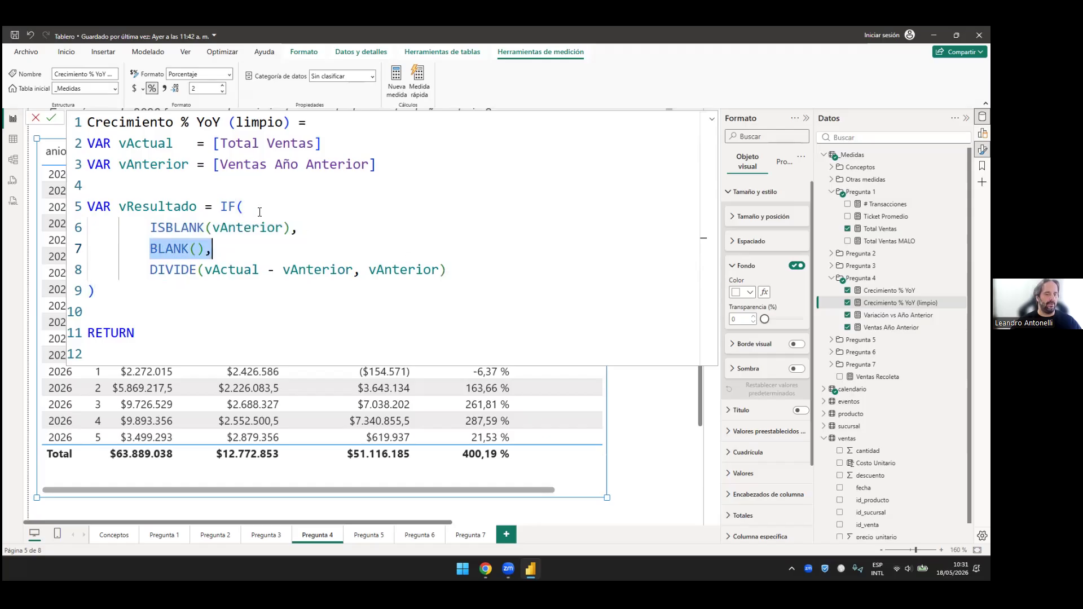
pyautogui.moveTo(150, 270); pyautogui.dragTo(448, 270)
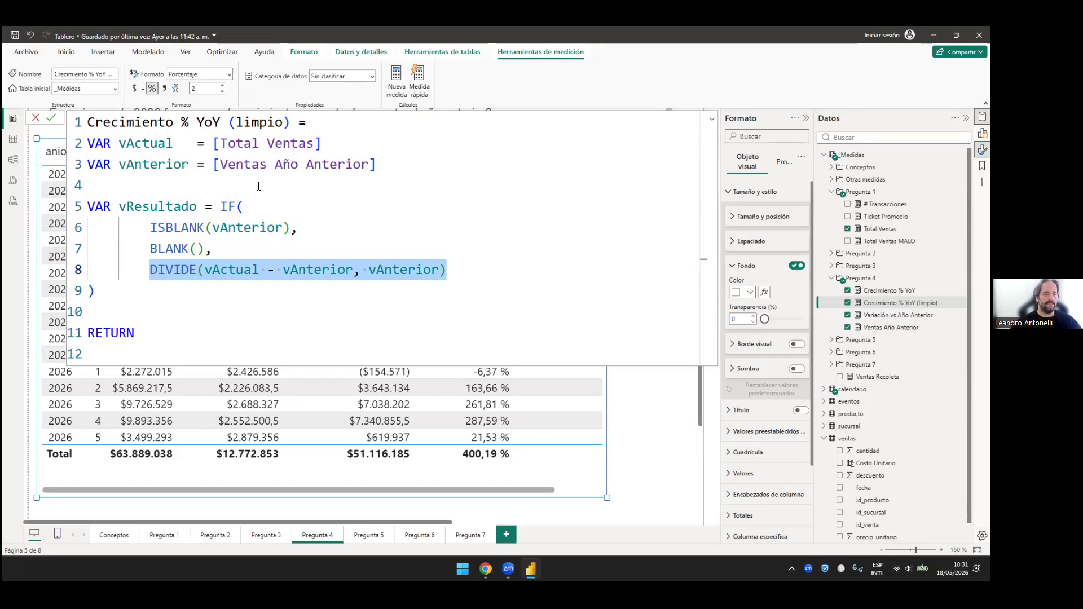
pyautogui.moveTo(151, 228); pyautogui.dragTo(290, 228)
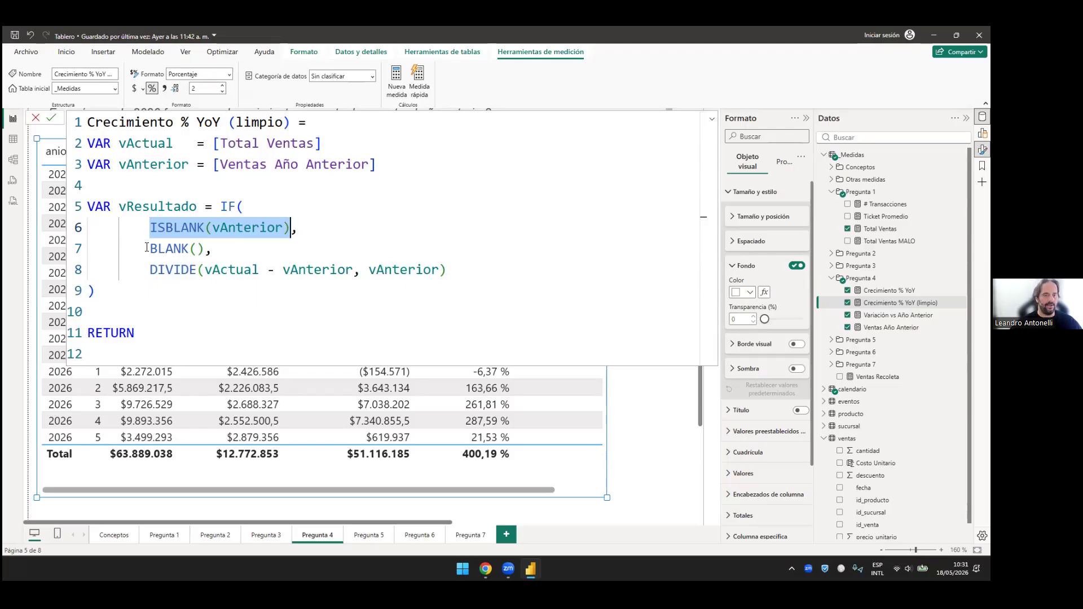
pyautogui.moveTo(213, 248); pyautogui.dragTo(150, 249)
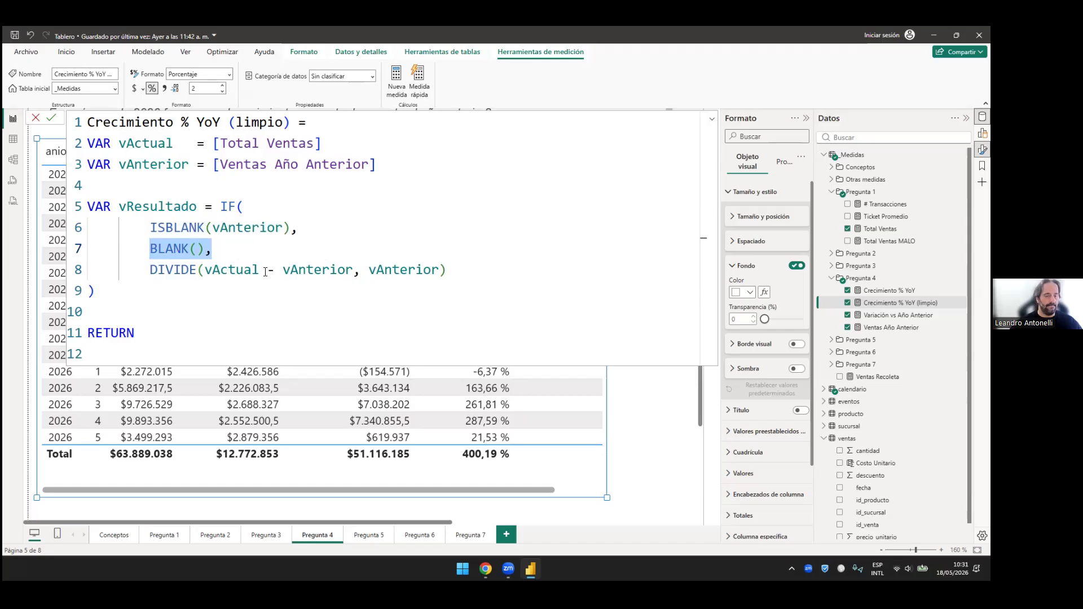
pyautogui.moveTo(150, 228); pyautogui.dragTo(298, 228)
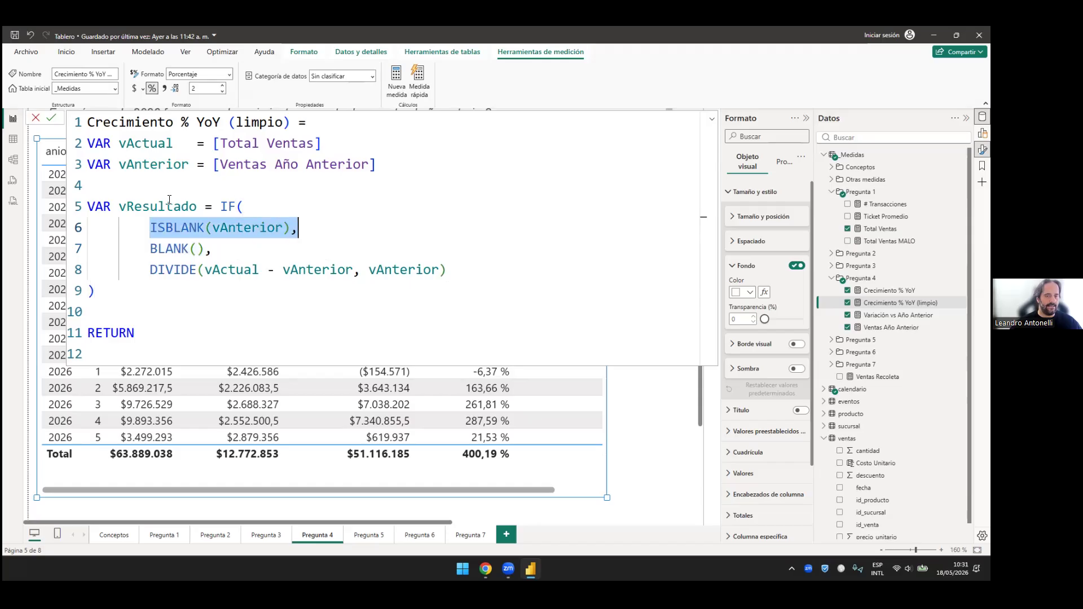
pyautogui.moveTo(150, 270); pyautogui.dragTo(446, 271)
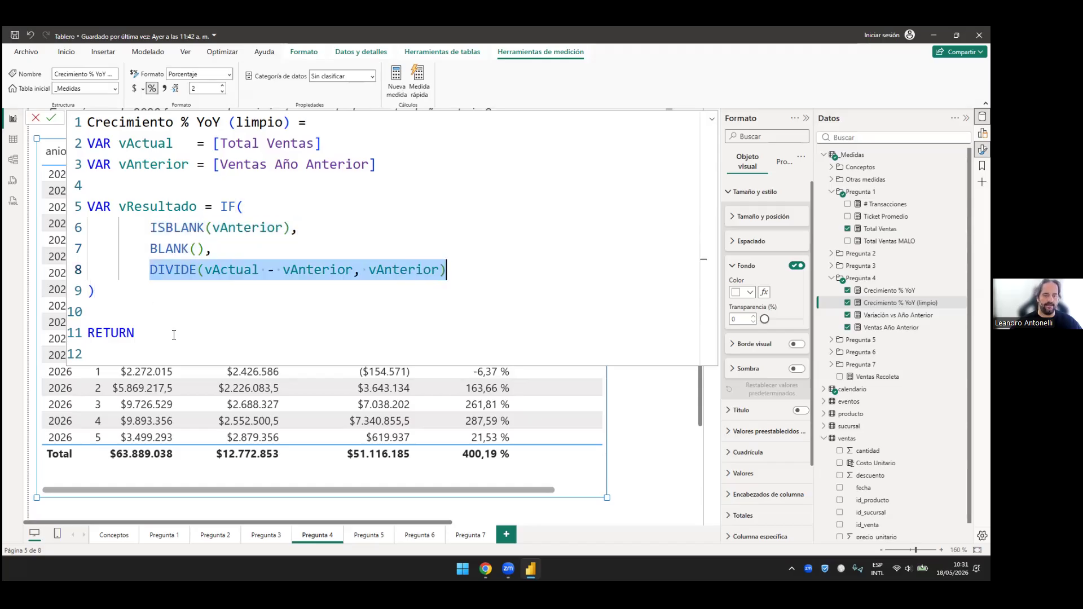
# Step: Add vResultado after RETURN so the measure returns that variable
pyautogui.doubleClick(165, 206)
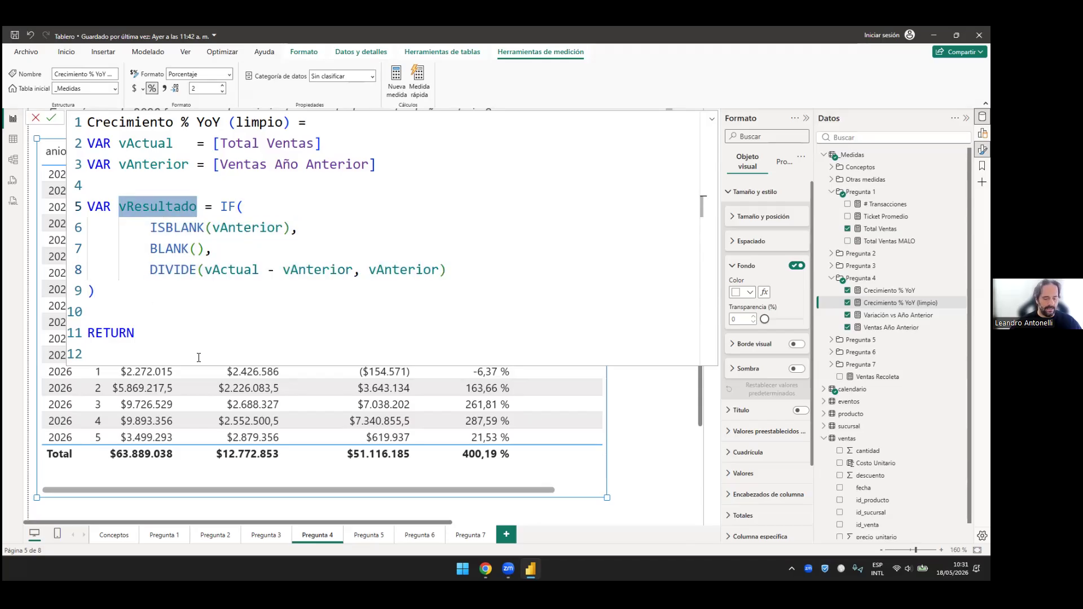
pyautogui.doubleClick(111, 333)
pyautogui.press('End')
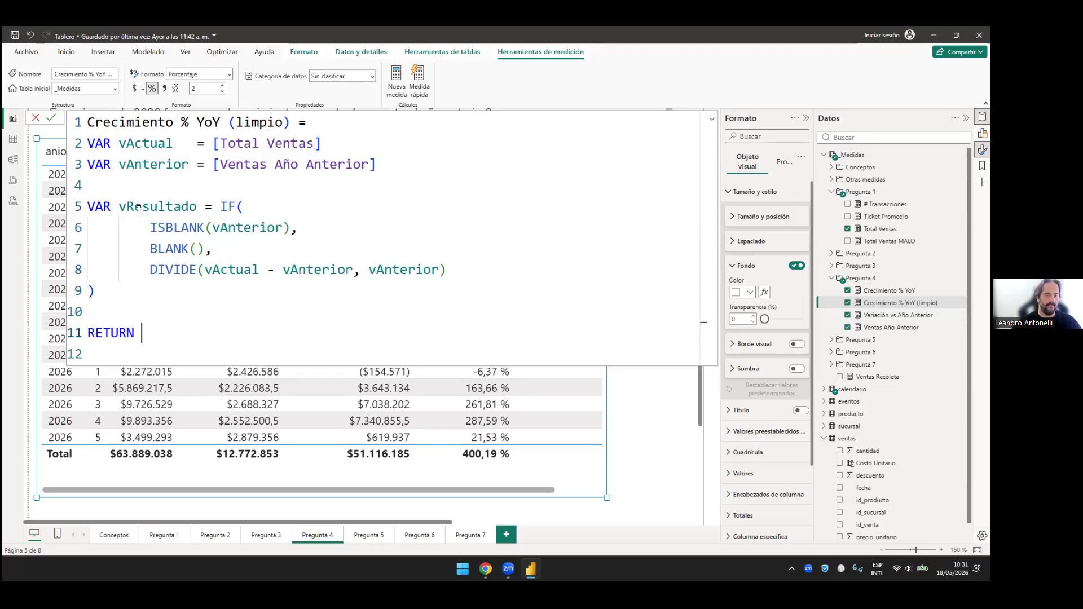
pyautogui.write('vResultado')
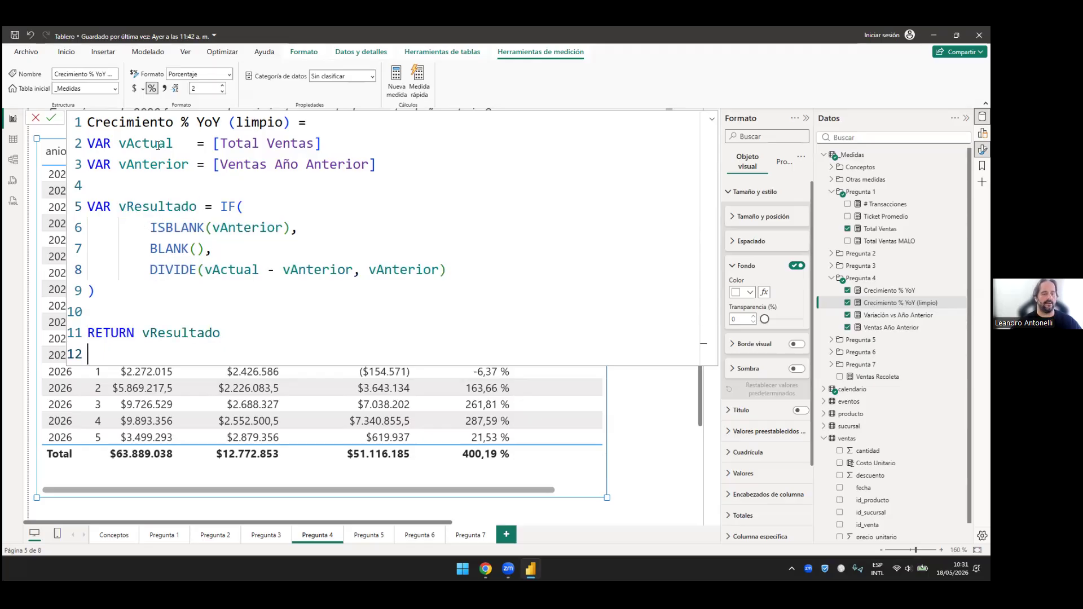
# Step: Check the vActual, vAnterior and vResultado variables, commit the Crecimiento % YoY (limpio) formula and leave the formula editor
pyautogui.click(147, 207)
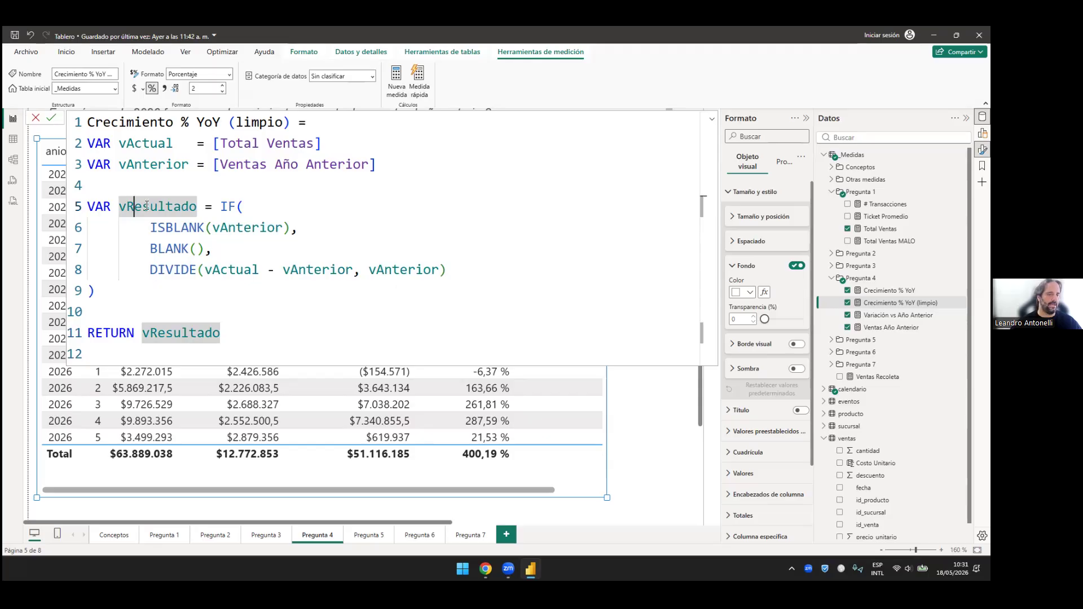
pyautogui.doubleClick(147, 207)
pyautogui.doubleClick(146, 143)
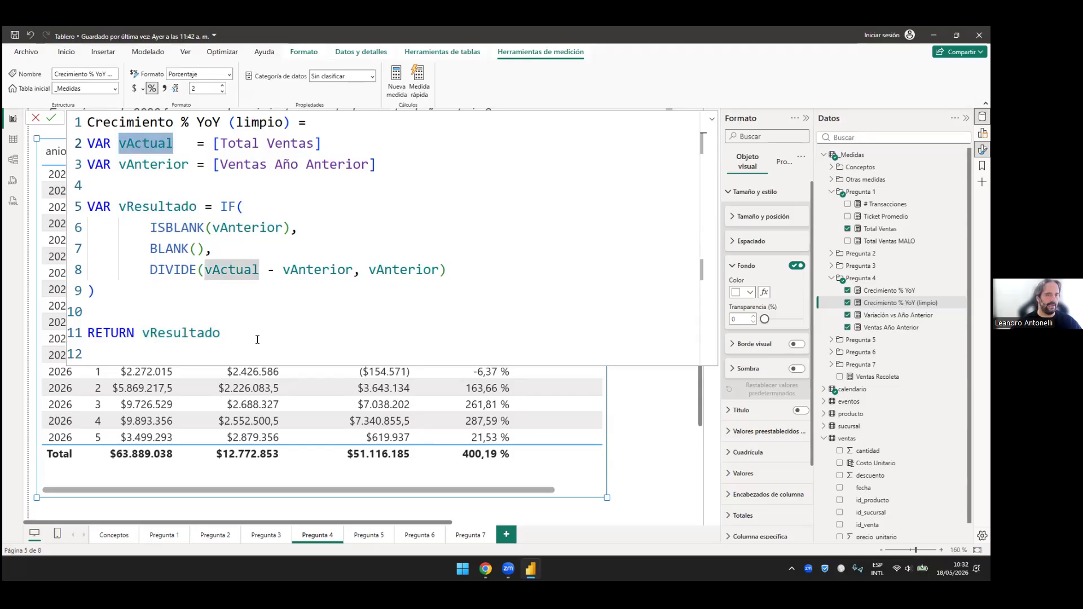
pyautogui.doubleClick(148, 164)
pyautogui.doubleClick(158, 206)
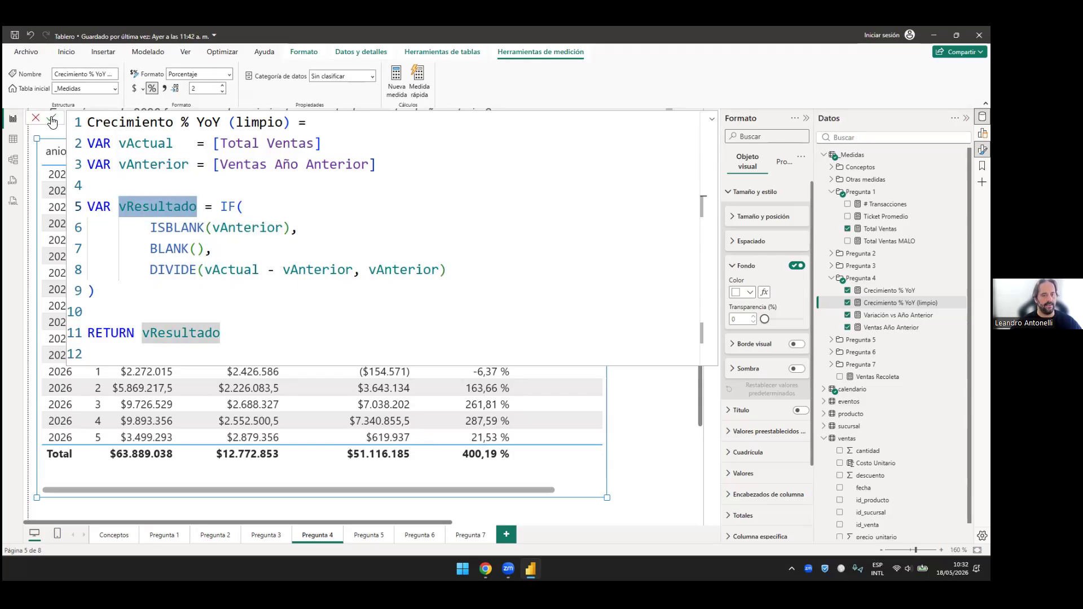
pyautogui.click(51, 119)
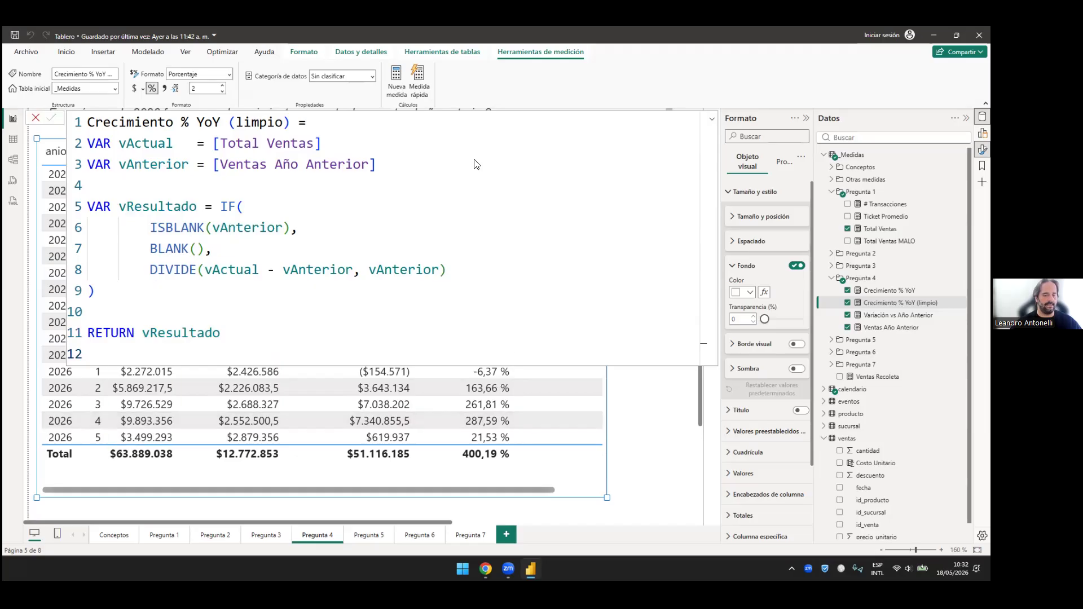
pyautogui.click(483, 259)
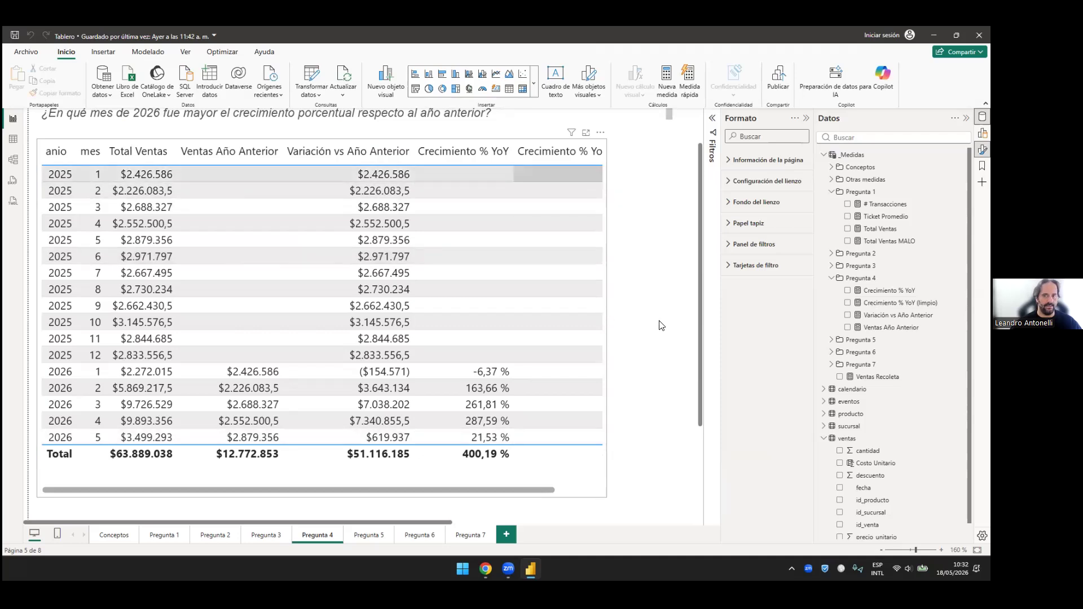
# Step: Widen the table visual until the whole Crecimiento % YoY (limpio) column fits without horizontal scrolling
pyautogui.hscroll(2, 666, 326)
pyautogui.click(592, 377)
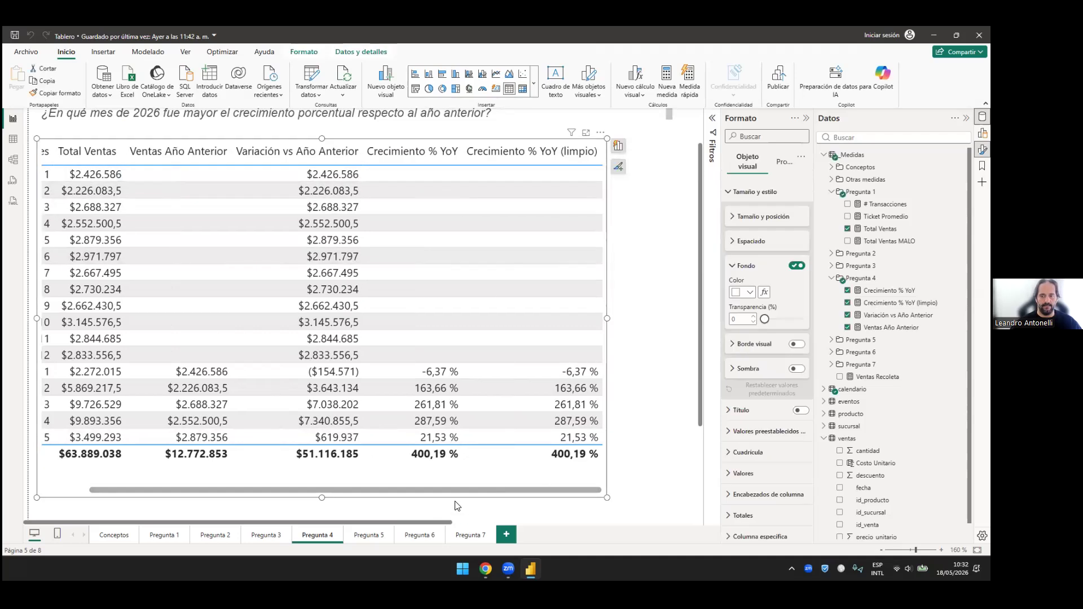
pyautogui.moveTo(607, 318); pyautogui.dragTo(664, 318)
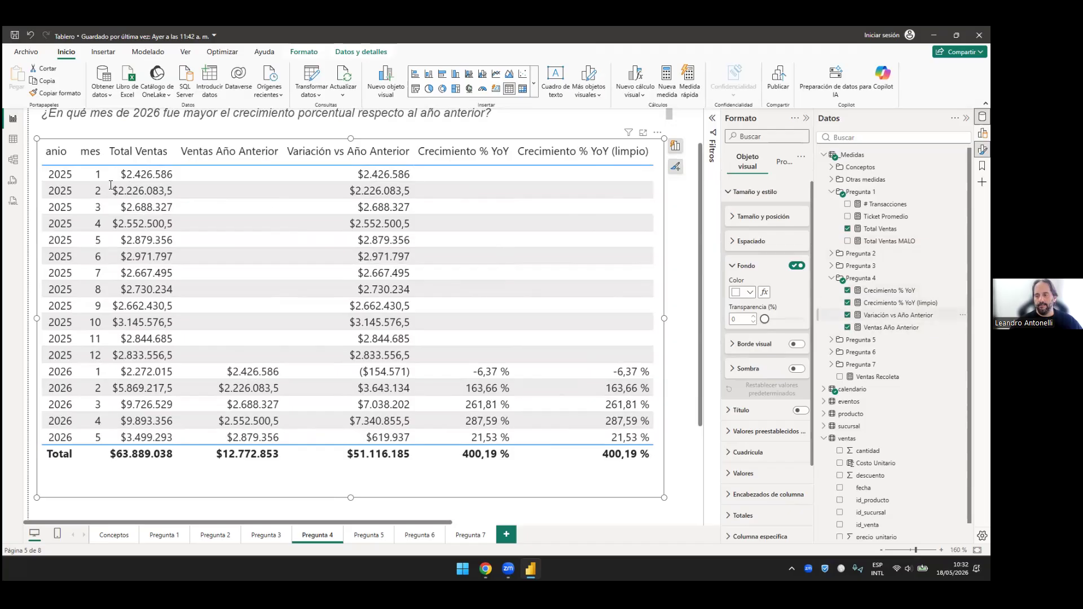
# Step: Open the Ventas Año Anterior measure and review how CALCULATE uses SAMEPERIODLASTYEAR(Calendario[fecha]) as its filter
pyautogui.click(891, 327)
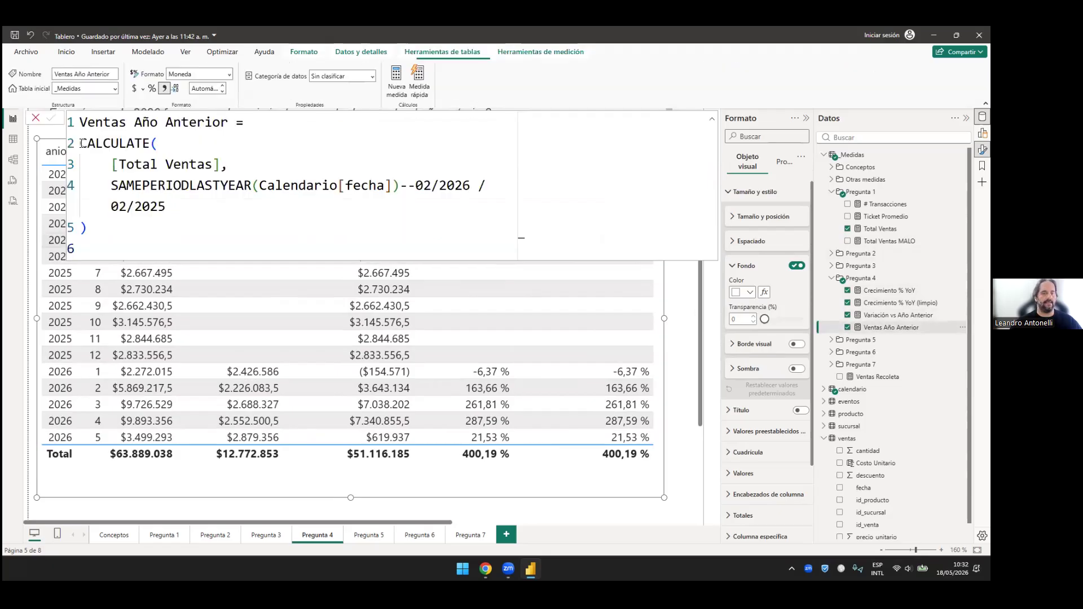
pyautogui.moveTo(112, 185); pyautogui.dragTo(252, 185)
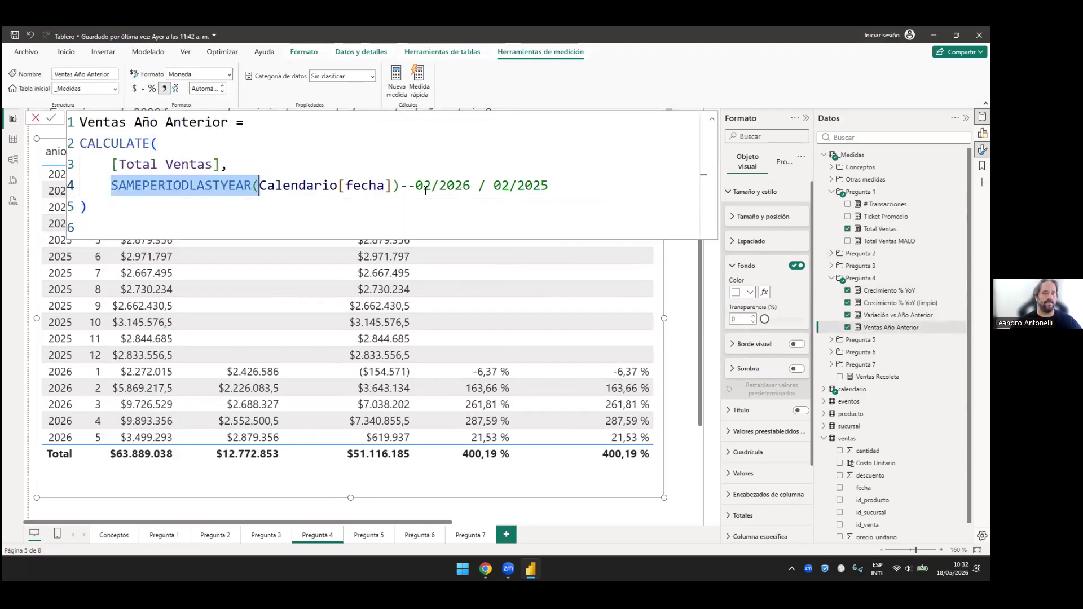
pyautogui.moveTo(81, 144); pyautogui.dragTo(151, 143)
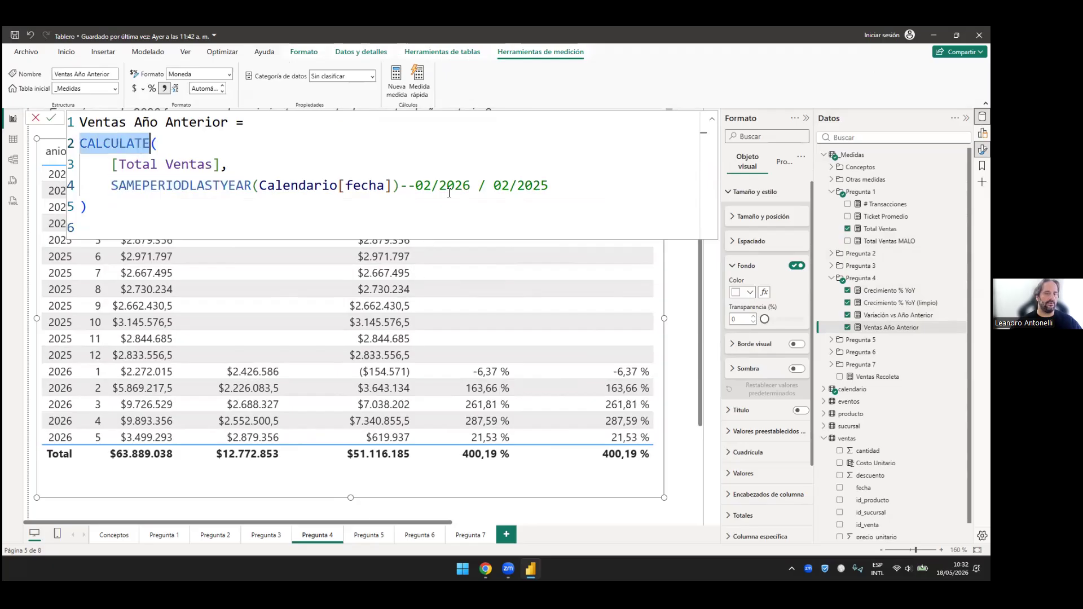
pyautogui.moveTo(111, 185)
pyautogui.mouseDown()
pyautogui.moveTo(424, 185)
pyautogui.moveTo(399, 185)
pyautogui.mouseUp()
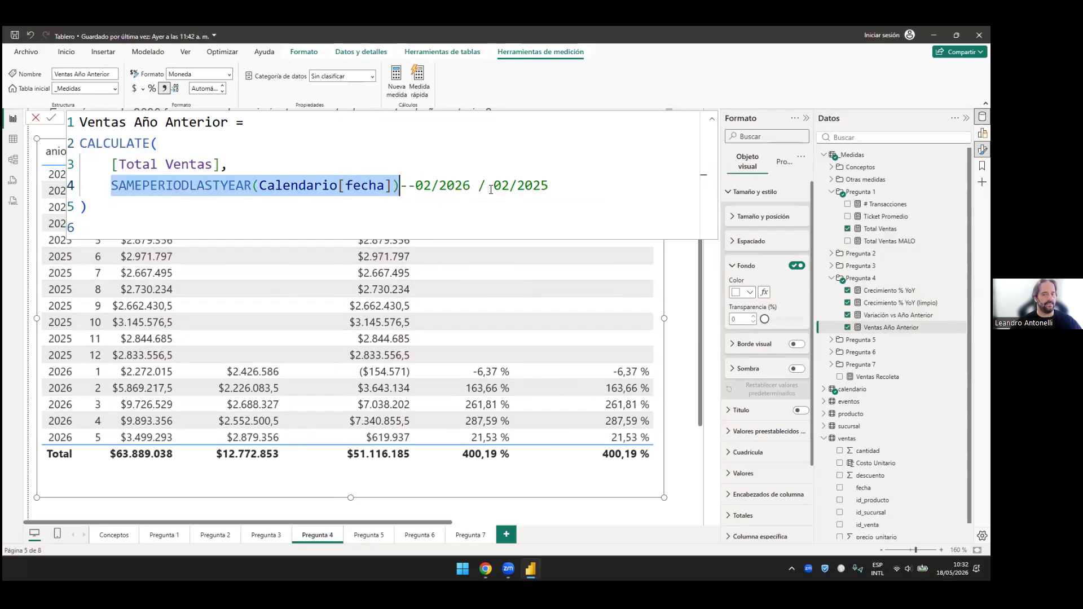
# Step: Reword the comment after SAMEPERIODLASTYEAR to "02/2026 se reemplaza por 02/2025" and commit the Ventas Año Anterior formula
pyautogui.click(488, 186)
pyautogui.hotkey('shift', 'Left')
pyautogui.write('s')
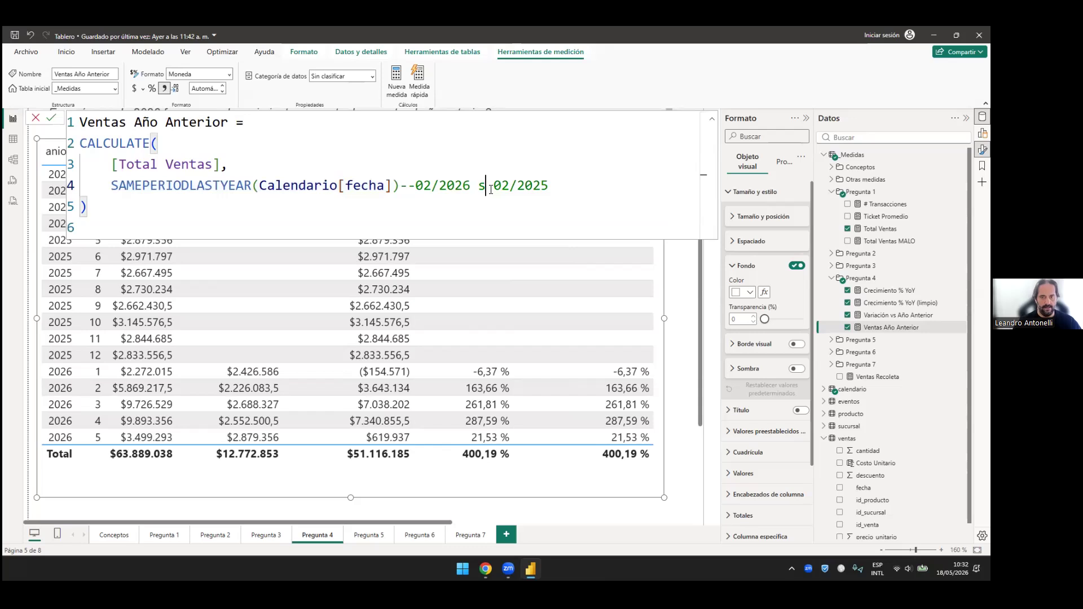
pyautogui.write('e ree')
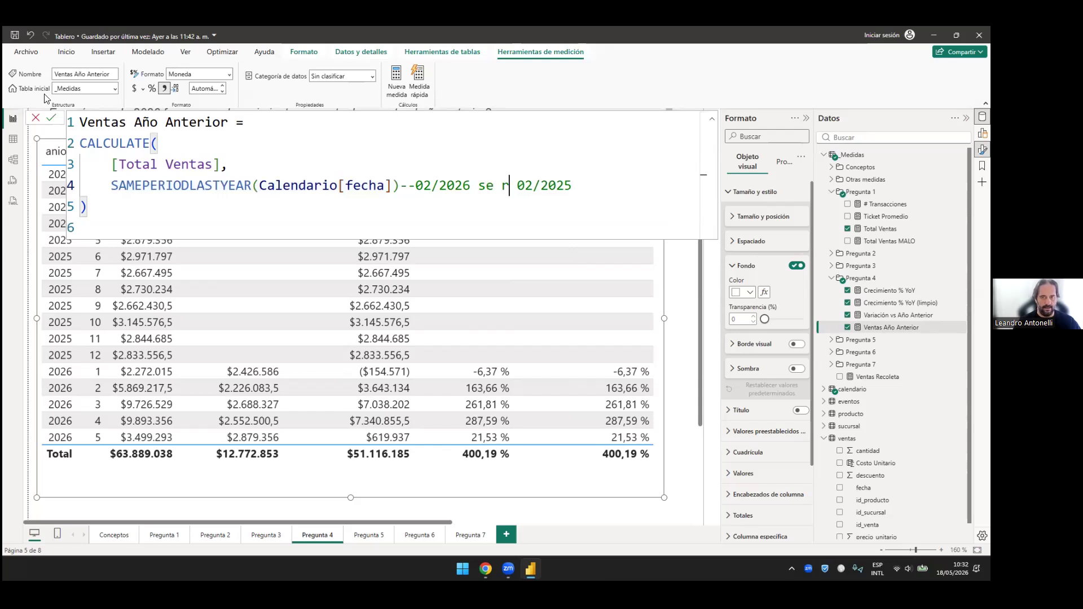
pyautogui.write('mplaza por')
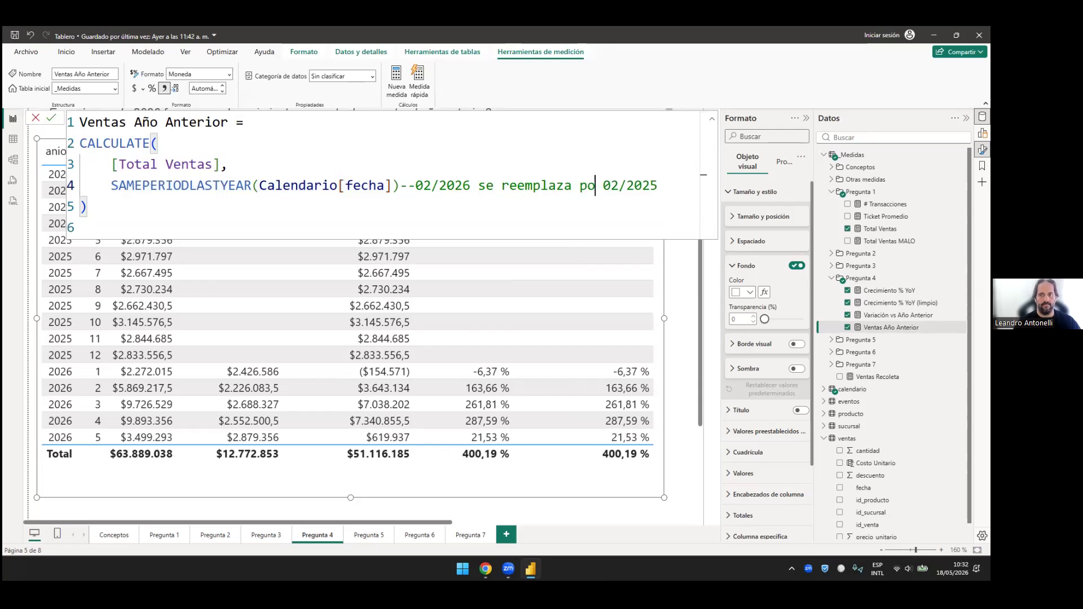
pyautogui.click(52, 118)
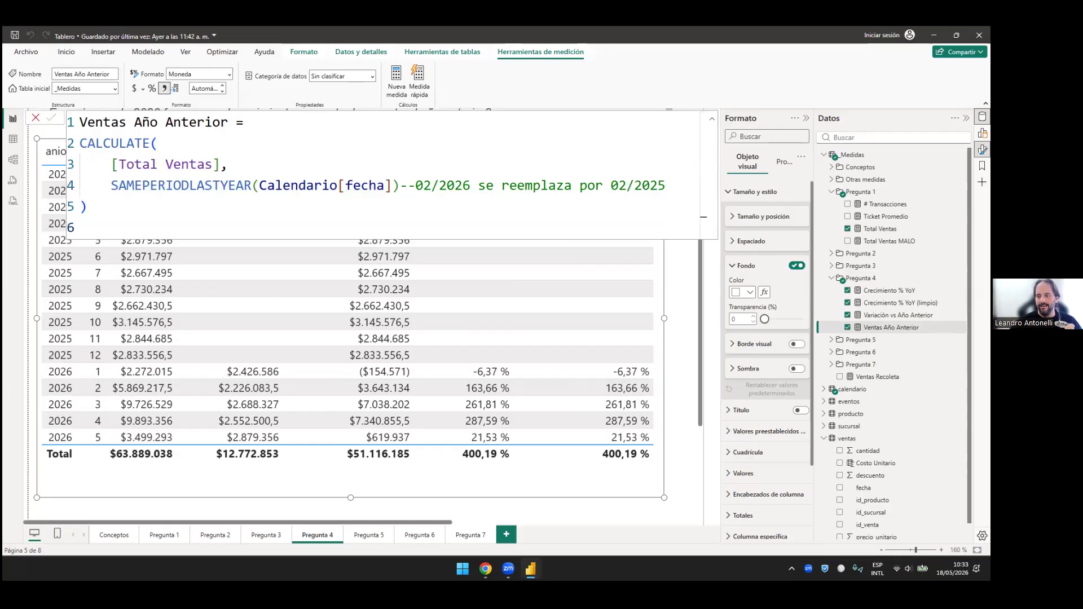
# Step: Save the report with the Pregunta 4 folder collapsed, then leave the formula editor and expand the Pregunta 5 measures
pyautogui.click(832, 279)
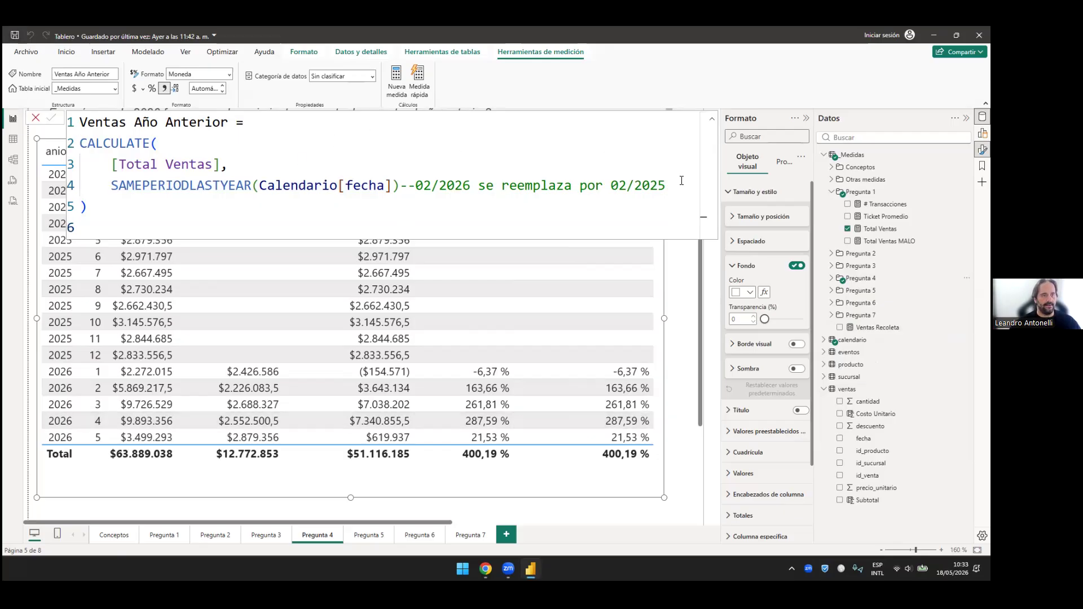
pyautogui.hotkey('ctrl', 's')
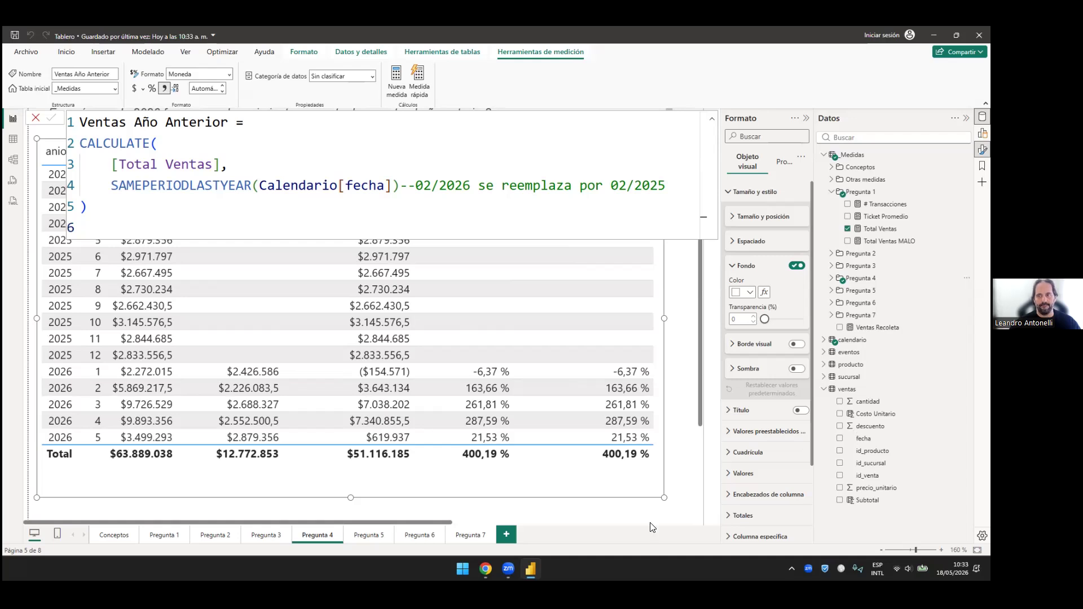
pyautogui.click(712, 119)
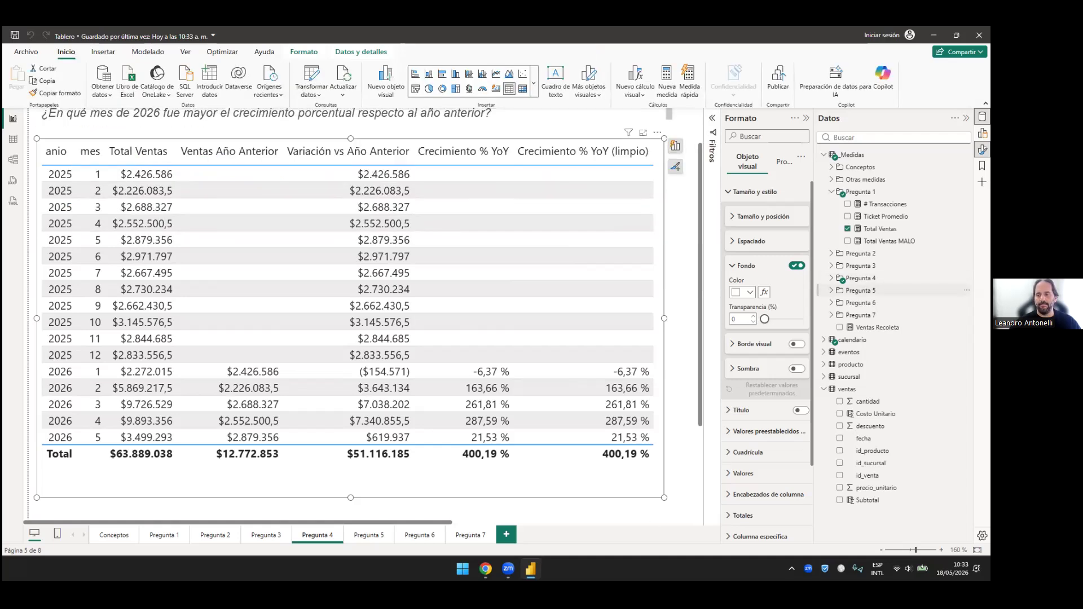
pyautogui.click(860, 290)
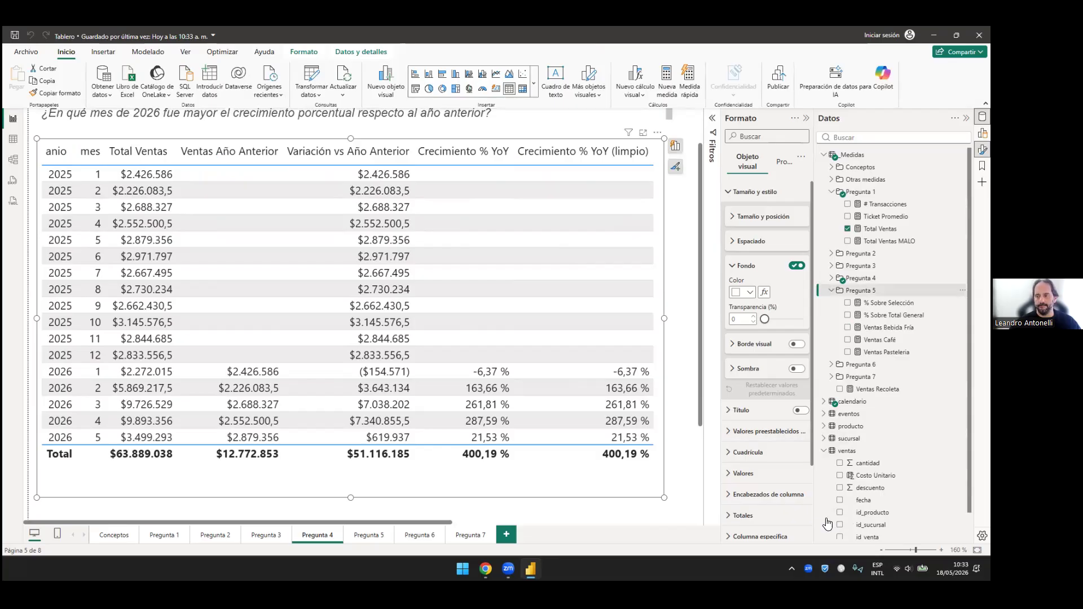
# Step: Switch to the Canva presentation and read slides 20 and 21, ending on the question "¿Qué vendo más: café o pastelería?"
pyautogui.click(485, 568)
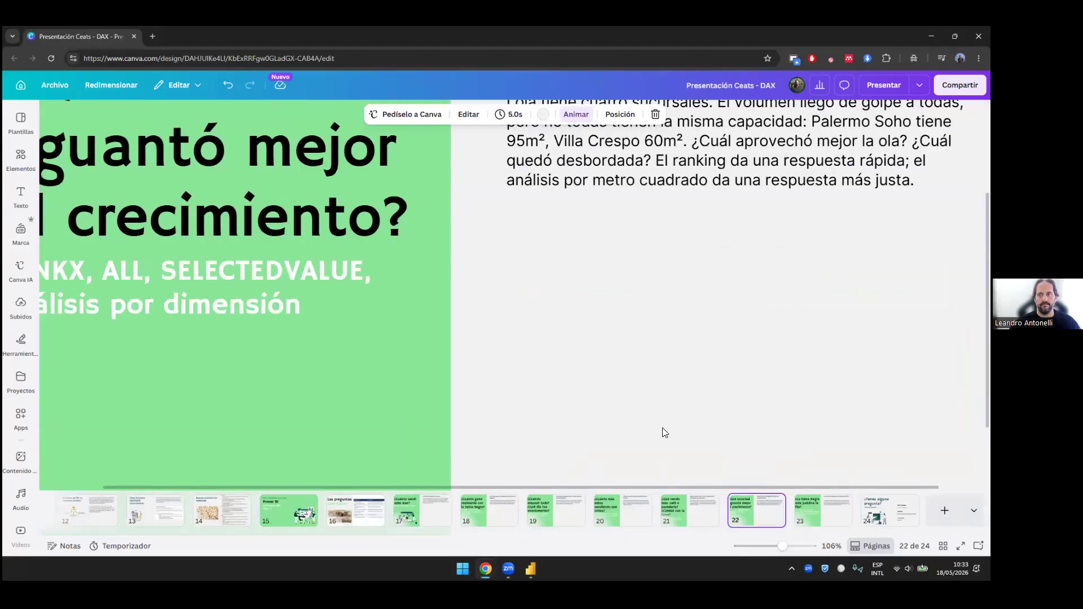
pyautogui.scroll(-3, 662, 428)
pyautogui.scroll(1, 668, 454)
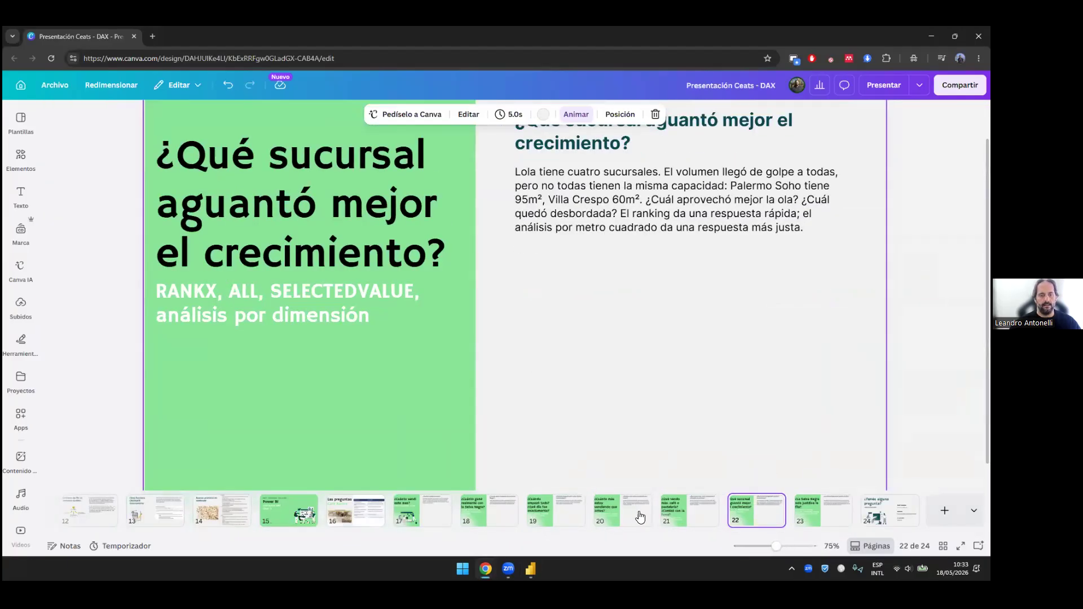
pyautogui.click(681, 512)
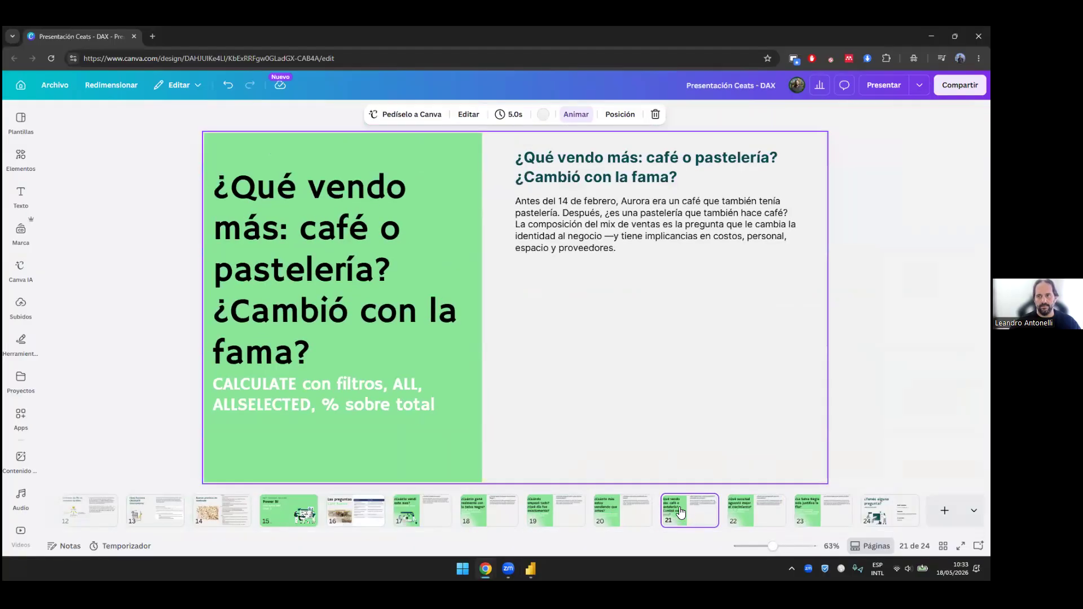
pyautogui.scroll(2, 559, 179)
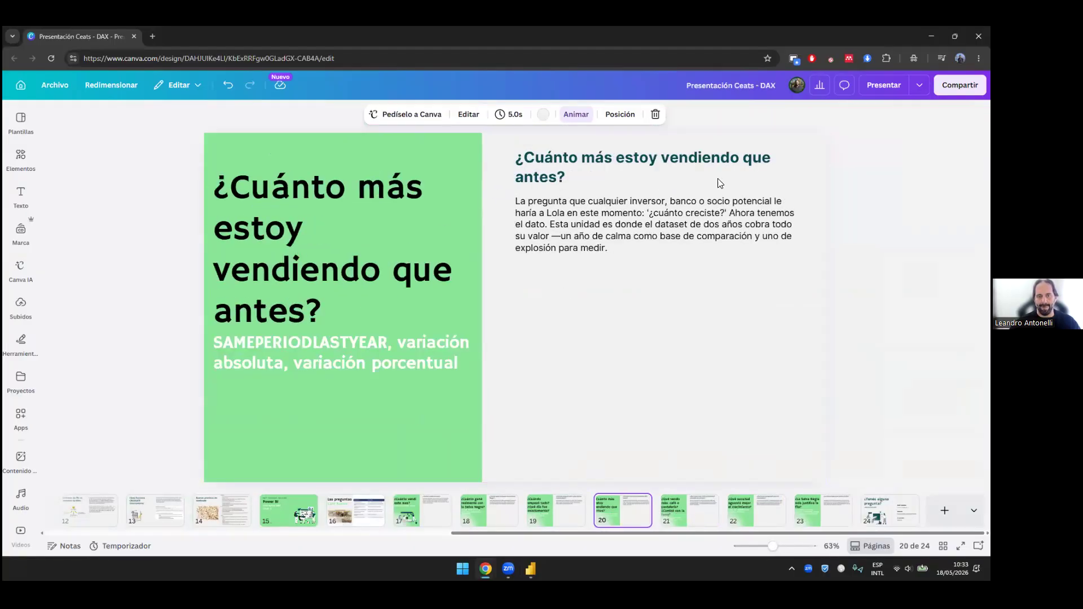
pyautogui.scroll(-2, 698, 180)
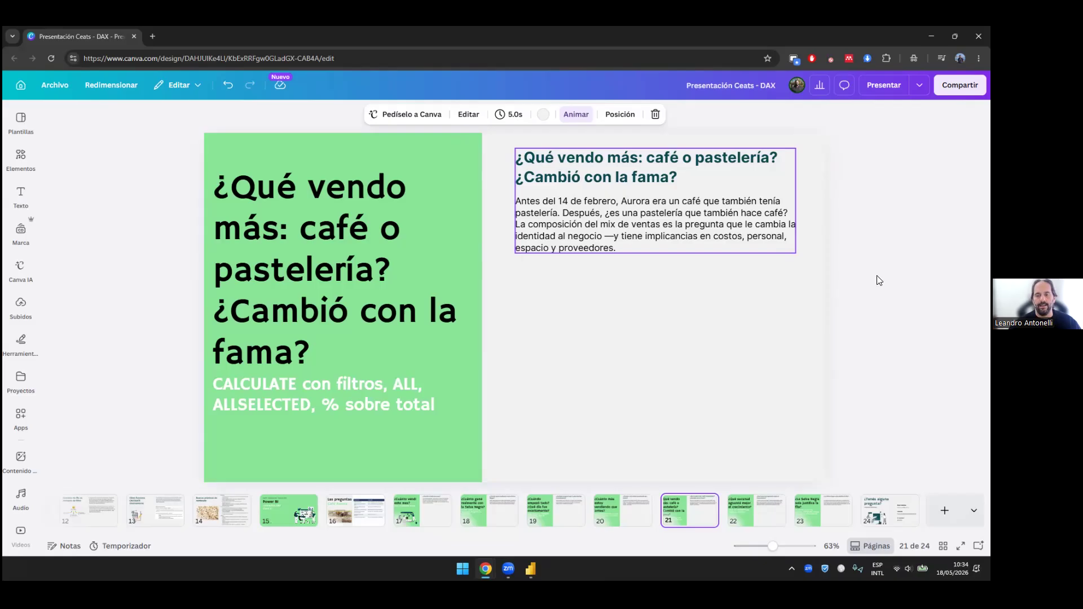
pyautogui.click(587, 266)
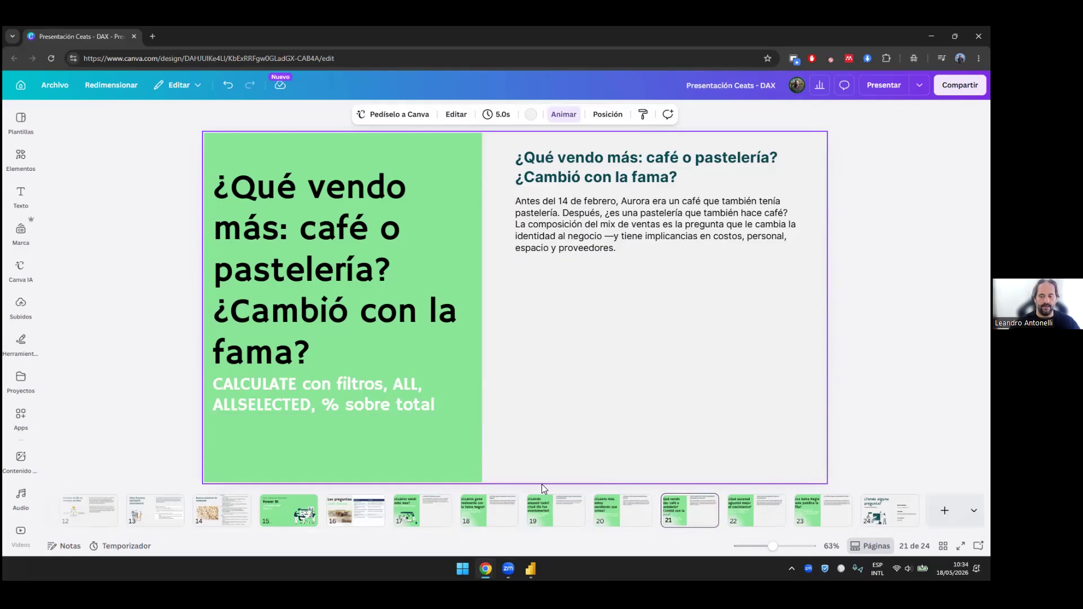
# Step: Switch back to Power BI and open the Pregunta 5 report page, showing its tables and area chart in full
pyautogui.moveTo(530, 569)
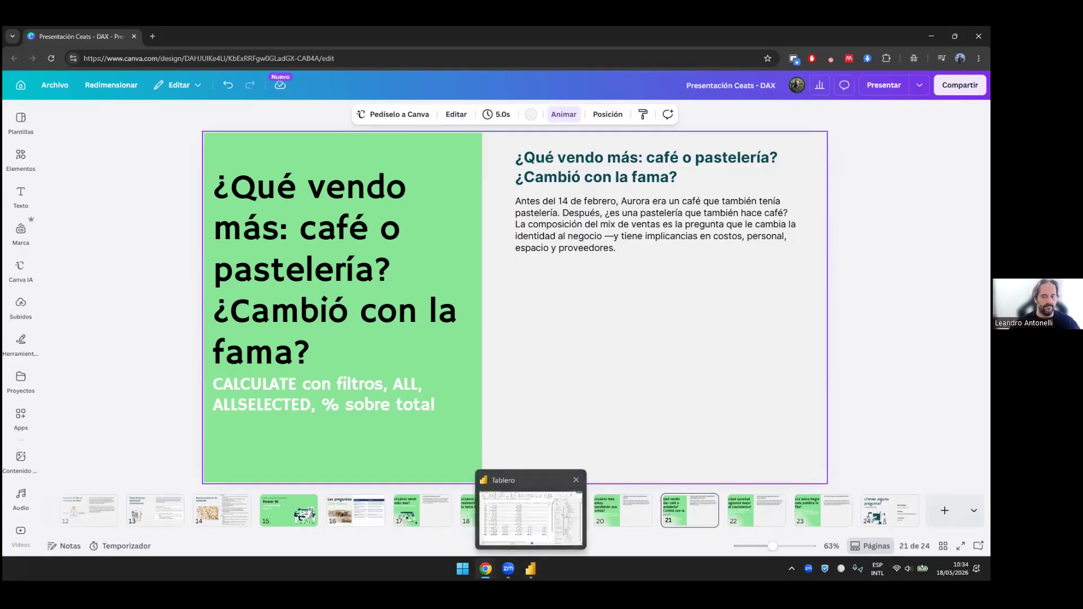
pyautogui.click(530, 518)
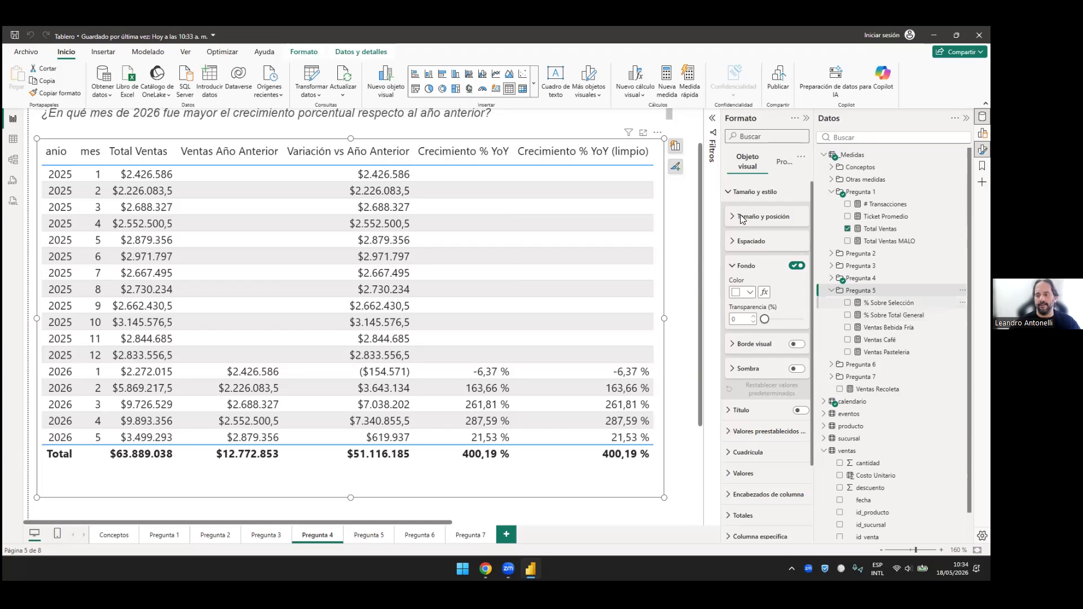
pyautogui.click(880, 340)
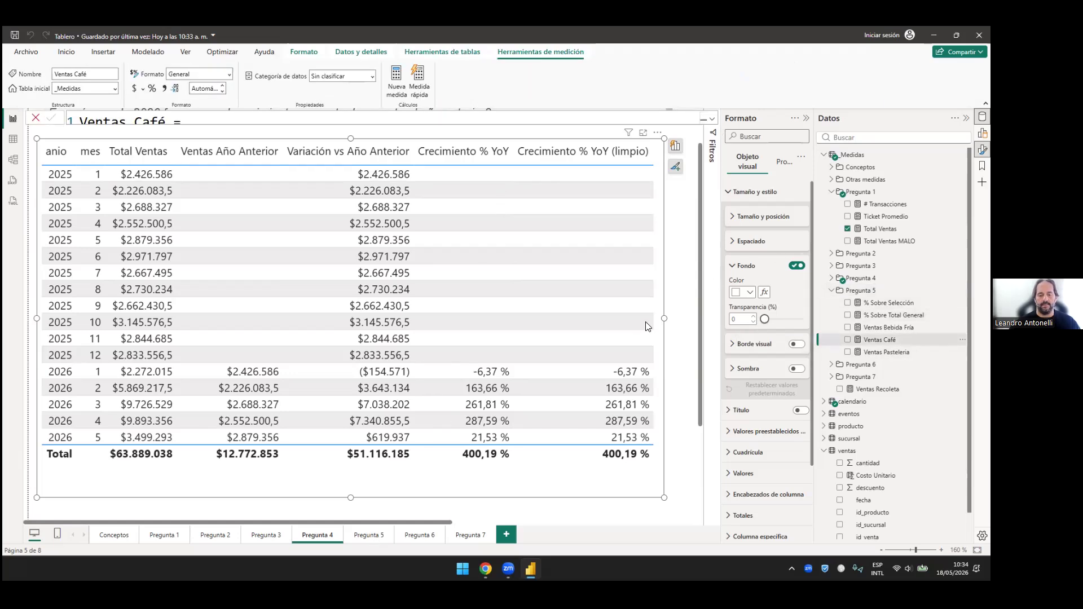
pyautogui.click(367, 535)
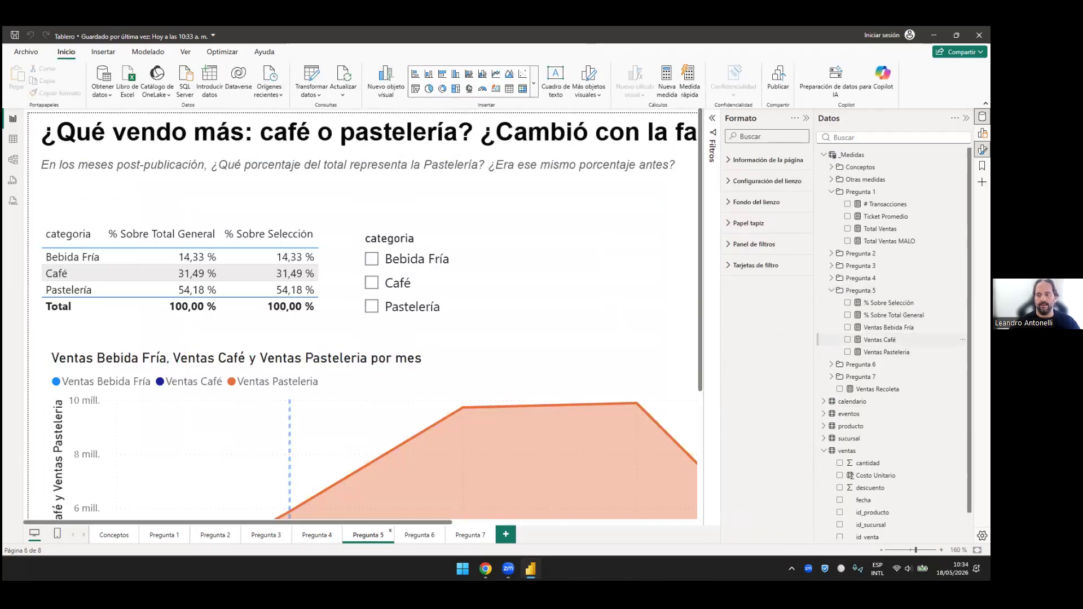
pyautogui.scroll(-6, 655, 264)
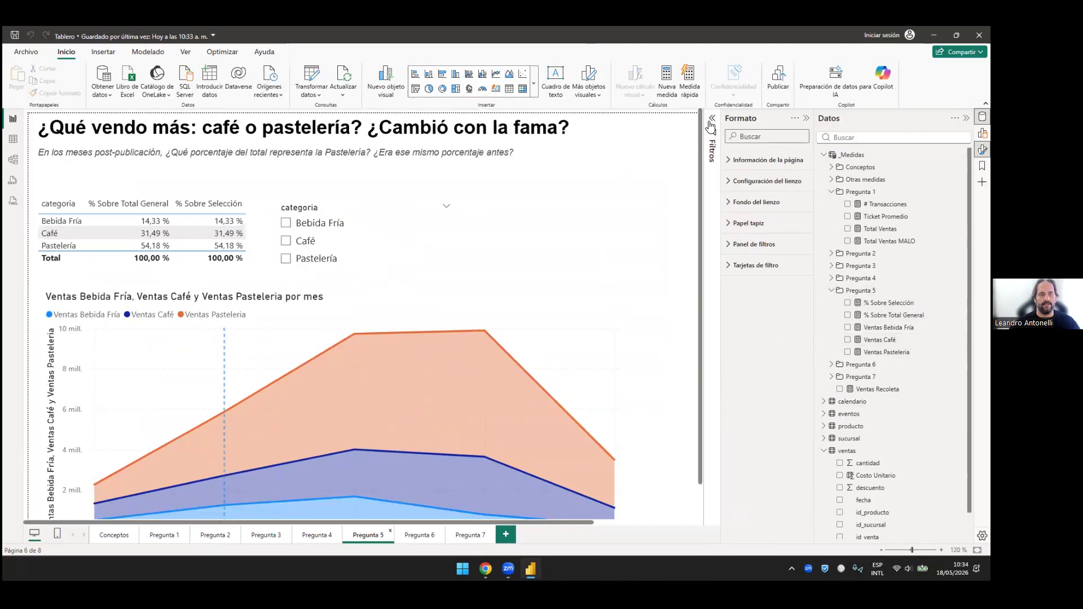
# Step: Split the Ventas Café formula over several lines, with [Total Ventas], the Producto[categoria] = "Café" filter and the closing parenthesis each on their own line
pyautogui.click(879, 340)
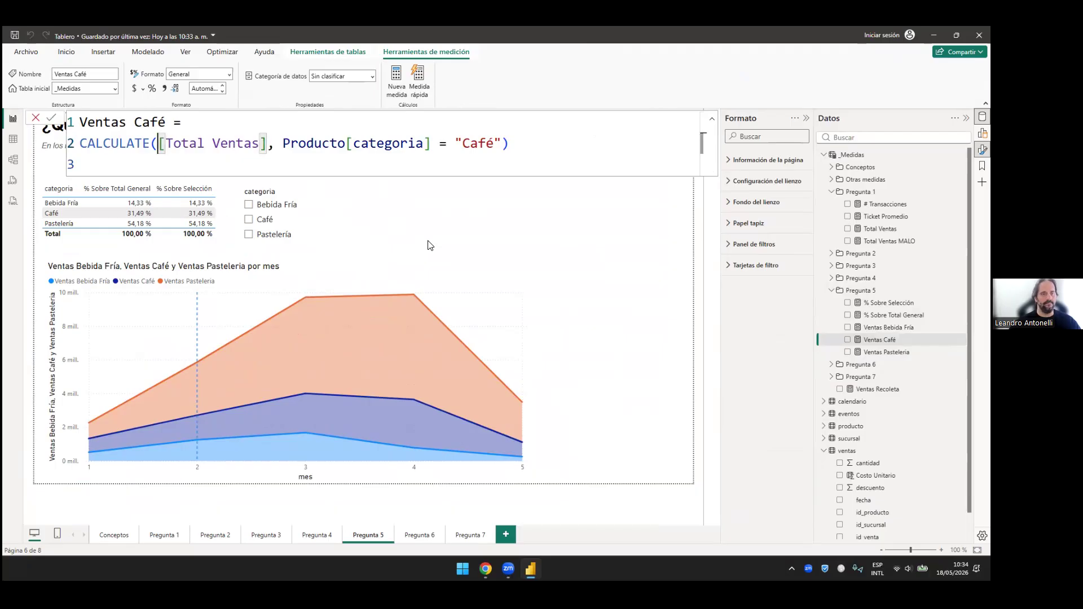
pyautogui.hotkey('shift', 'Return')
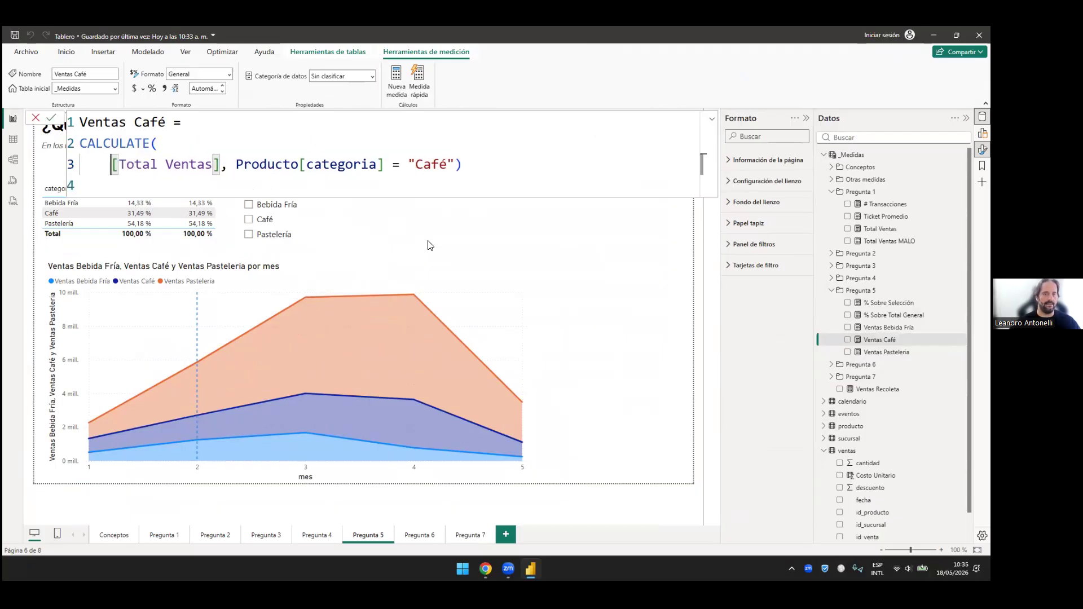
pyautogui.click(235, 164)
pyautogui.hotkey('shift', 'Return')
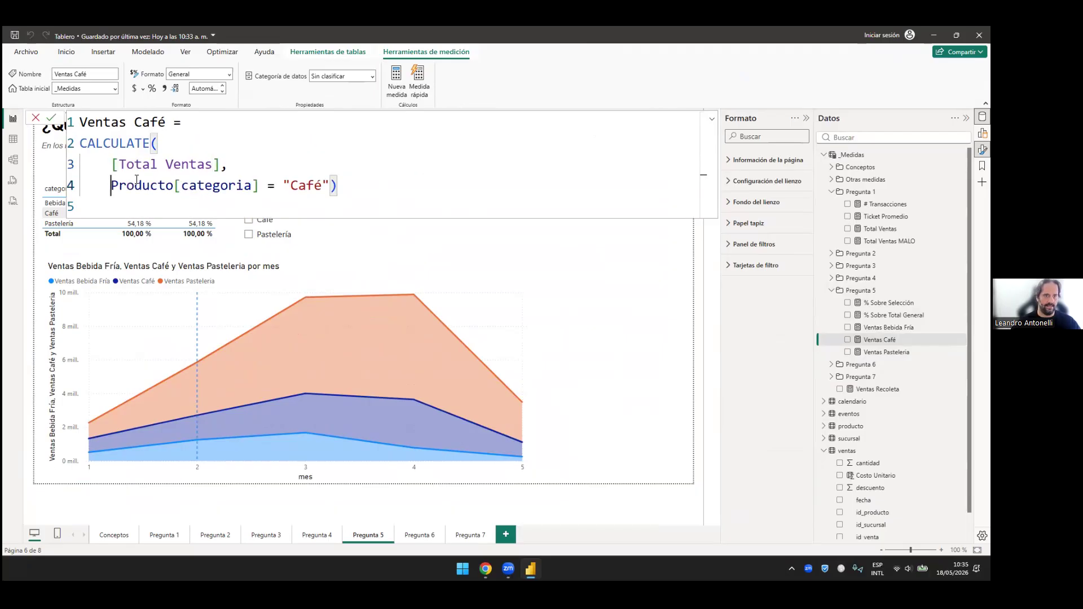
pyautogui.press('Left')
pyautogui.hotkey('shift', 'Return')
pyautogui.press('BackSpace')
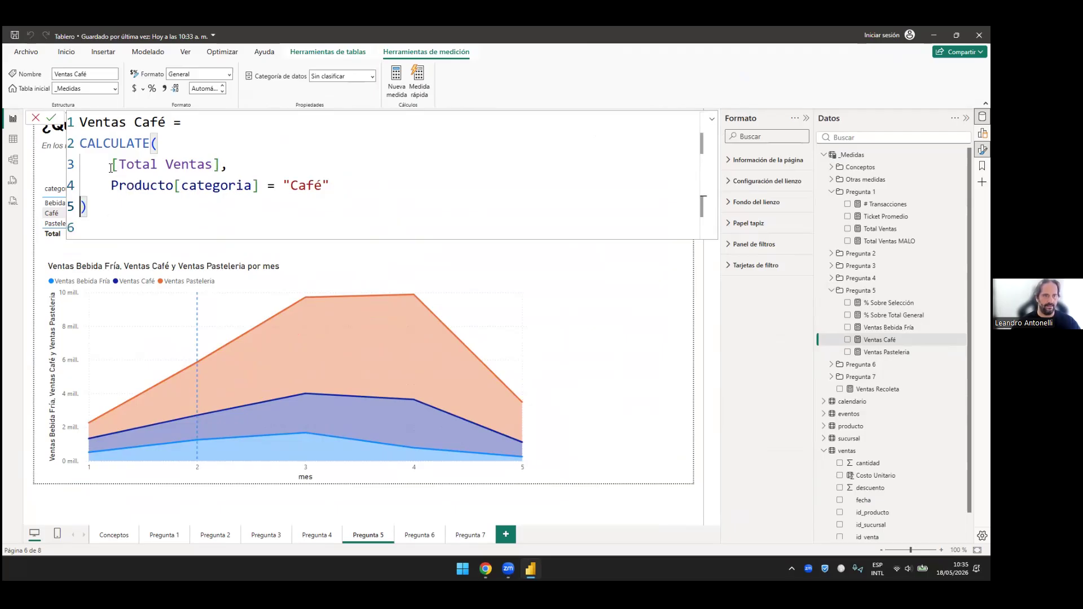
# Step: Review the CALCULATE function in Ventas Café and its first argument, the [Total Ventas] measure
pyautogui.moveTo(221, 164); pyautogui.dragTo(111, 164)
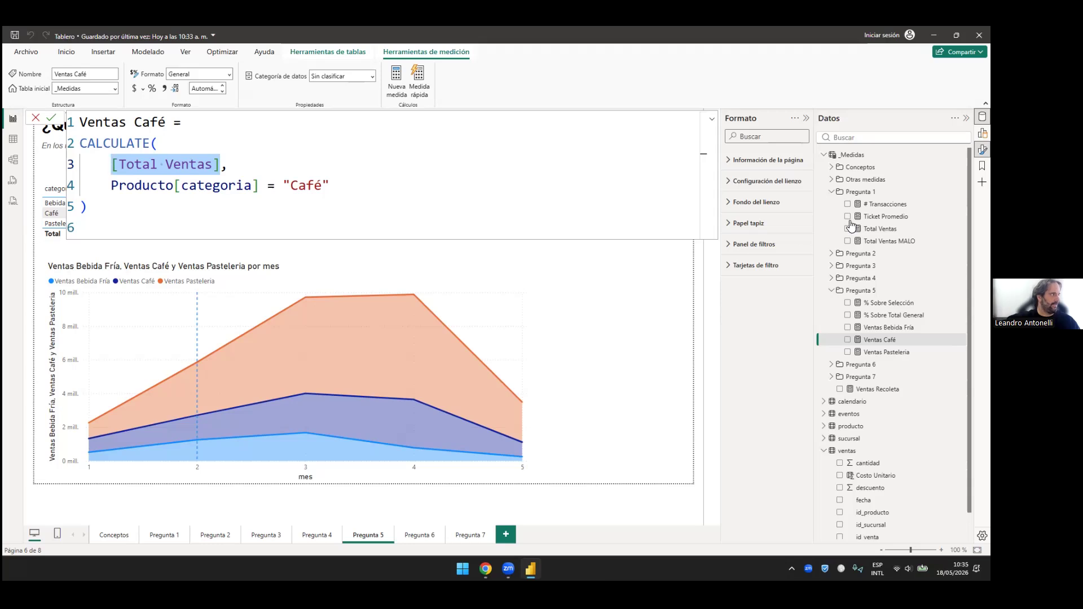
pyautogui.click(223, 169)
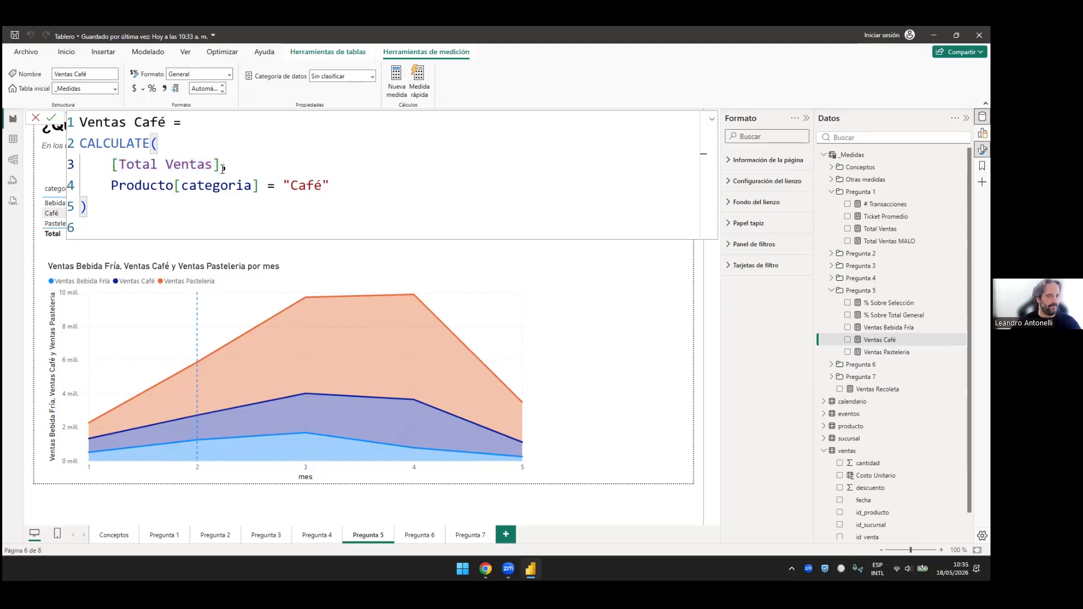
pyautogui.moveTo(103, 164); pyautogui.dragTo(221, 165)
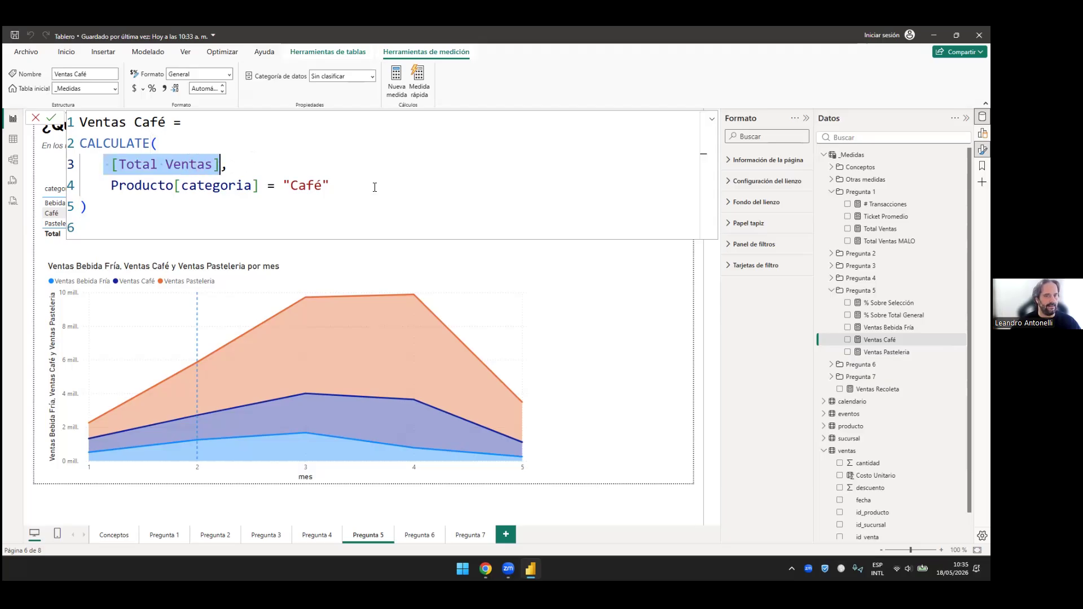
pyautogui.click(254, 171)
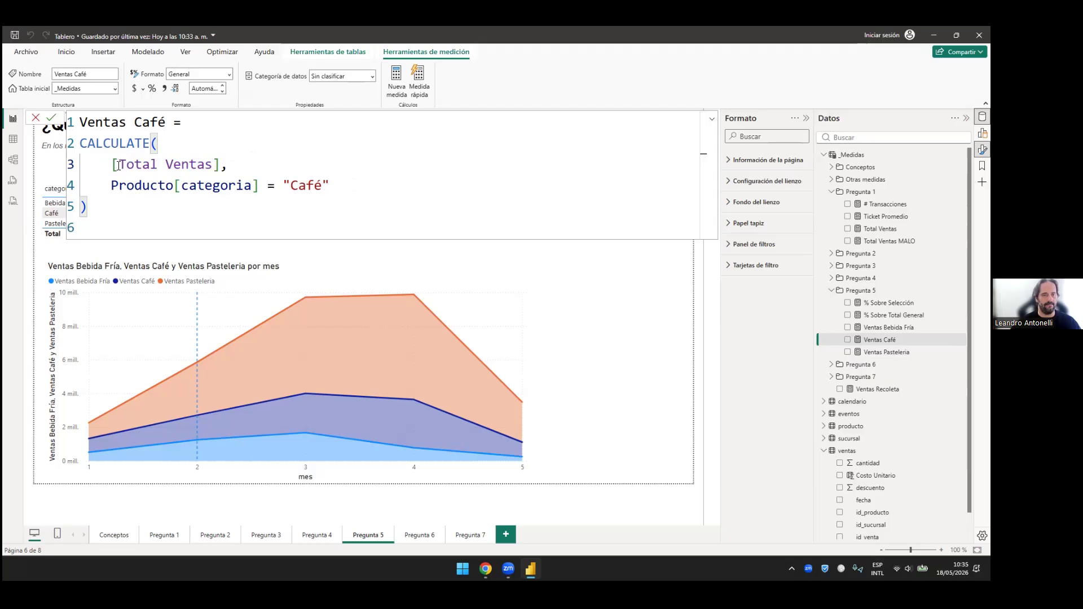
pyautogui.doubleClick(104, 143)
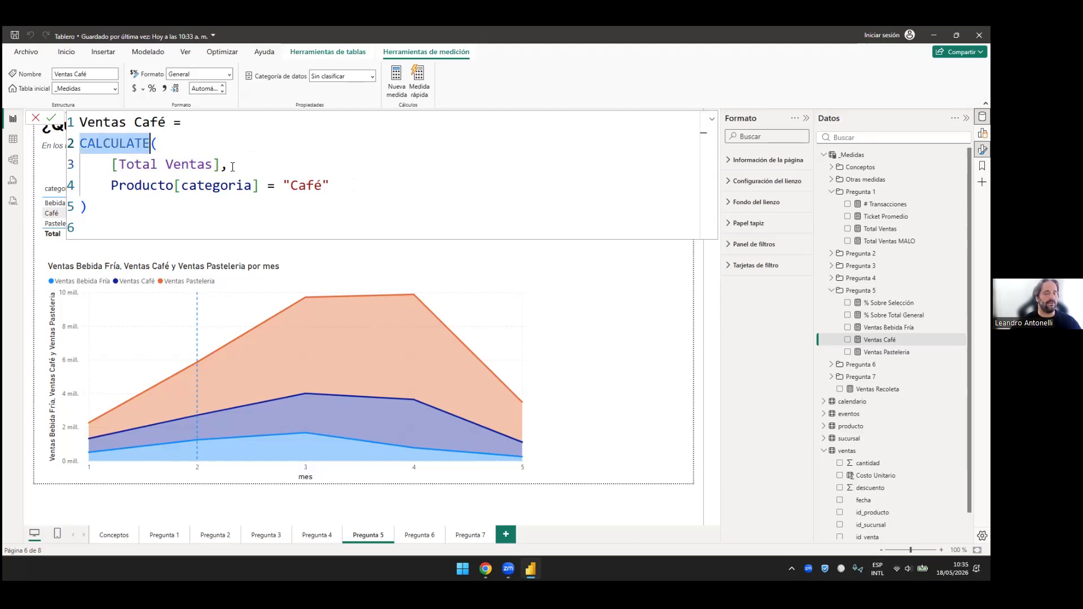
pyautogui.moveTo(112, 165); pyautogui.dragTo(231, 165)
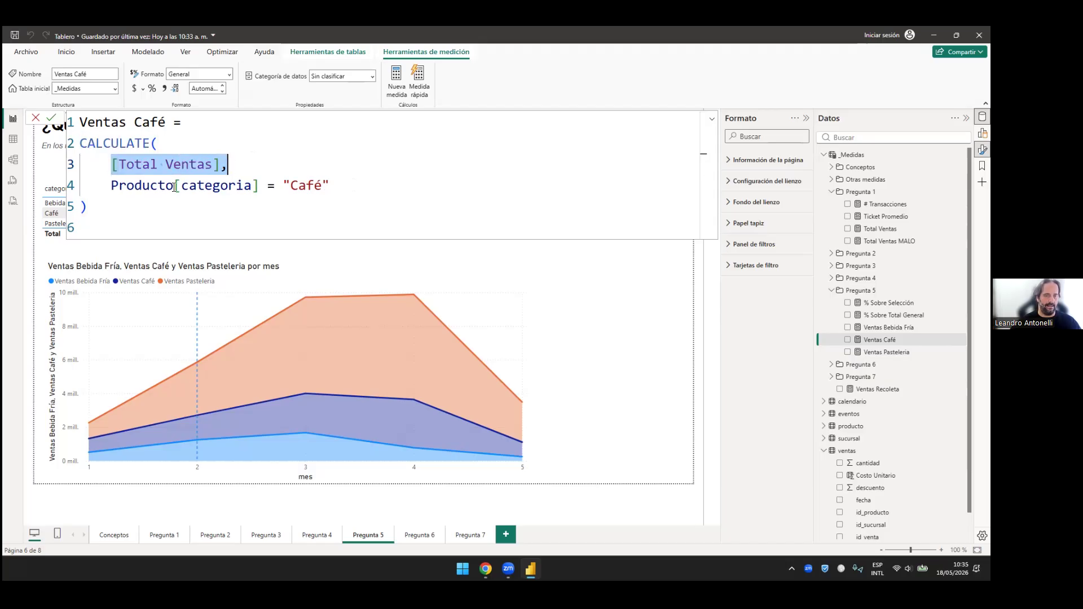
# Step: Examine the filter argument Producto[categoria] = "Café" in the Ventas Café formula by highlighting the whole condition
pyautogui.moveTo(106, 184); pyautogui.dragTo(331, 185)
pyautogui.click(327, 186)
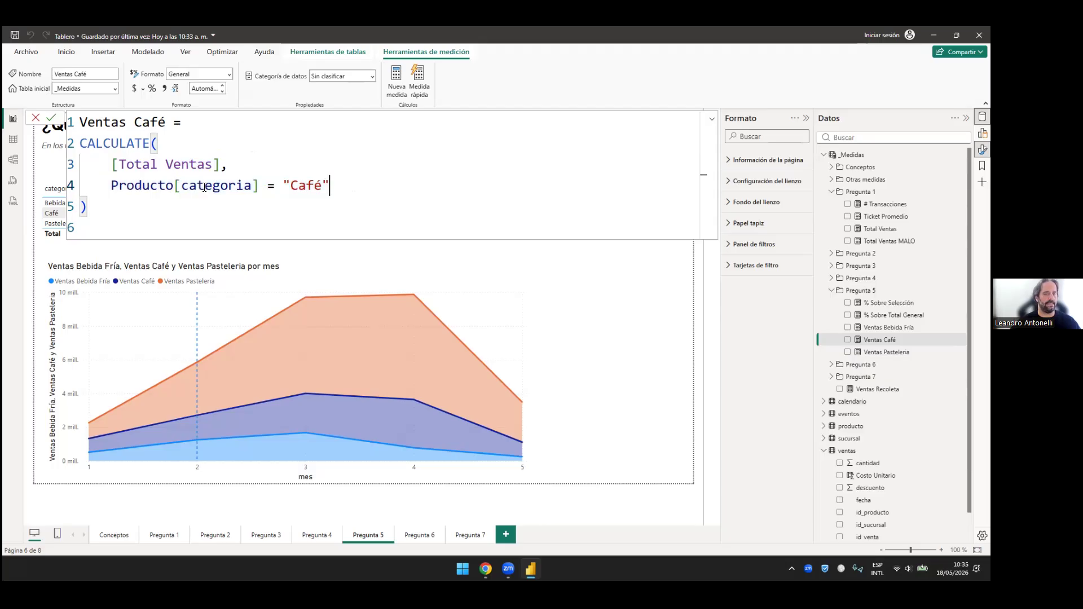
pyautogui.hotkey('ctrl', 'shift', 'Left')
pyautogui.hotkey('ctrl', 'shift', 'Left')
pyautogui.hotkey('ctrl', 'shift', 'Left')
pyautogui.hotkey('ctrl', 'shift', 'Left')
pyautogui.hotkey('ctrl', 'shift', 'Left')
pyautogui.hotkey('ctrl', 'shift', 'Left')
pyautogui.hotkey('ctrl', 'shift', 'Left')
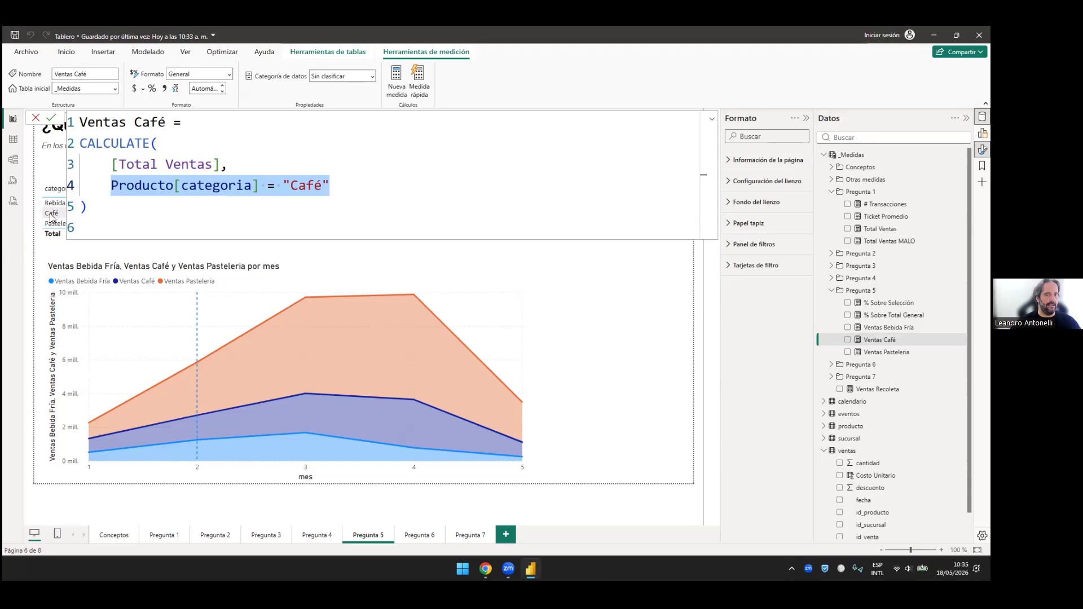
# Step: Highlight the Producto[categoria] = "Café" condition again and close the Ventas Café formula to reveal the Pregunta 5 page
pyautogui.click(331, 188)
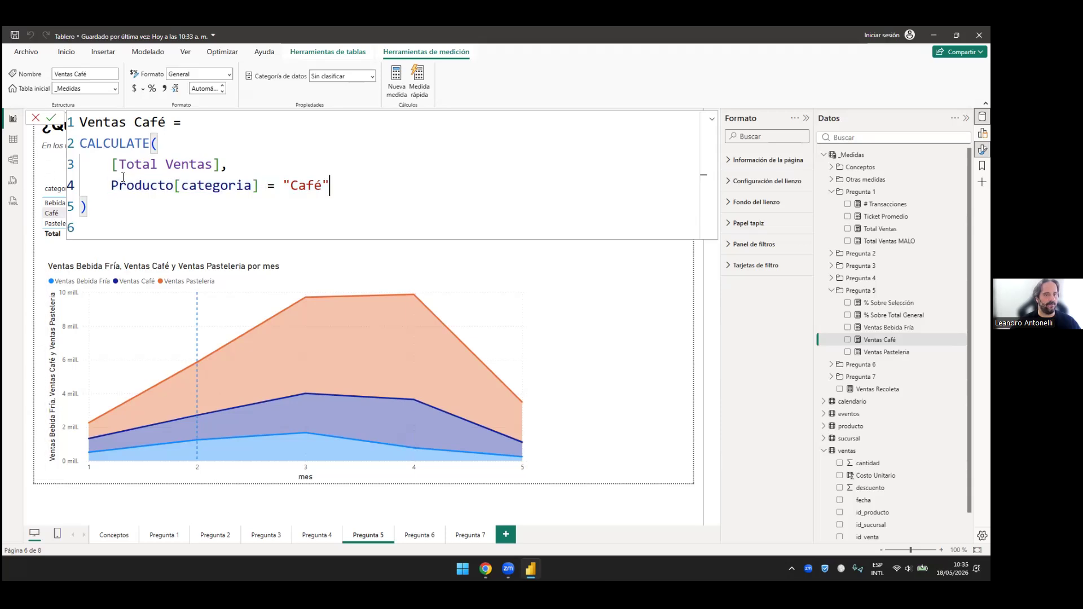
pyautogui.hotkey('shift', 'Home')
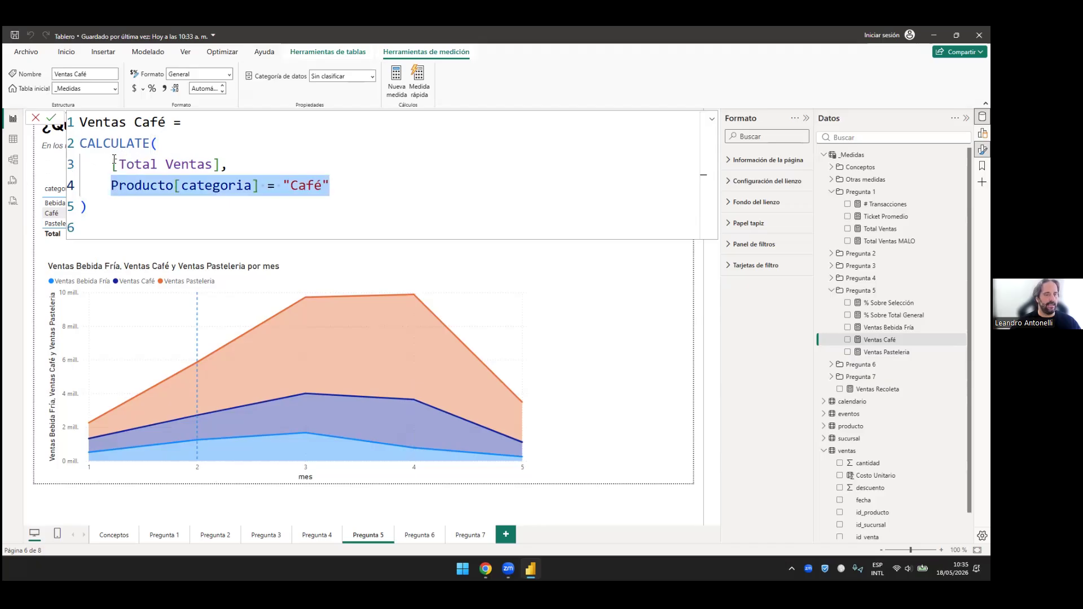
pyautogui.moveTo(236, 165); pyautogui.dragTo(298, 185)
pyautogui.hotkey('shift', 'End')
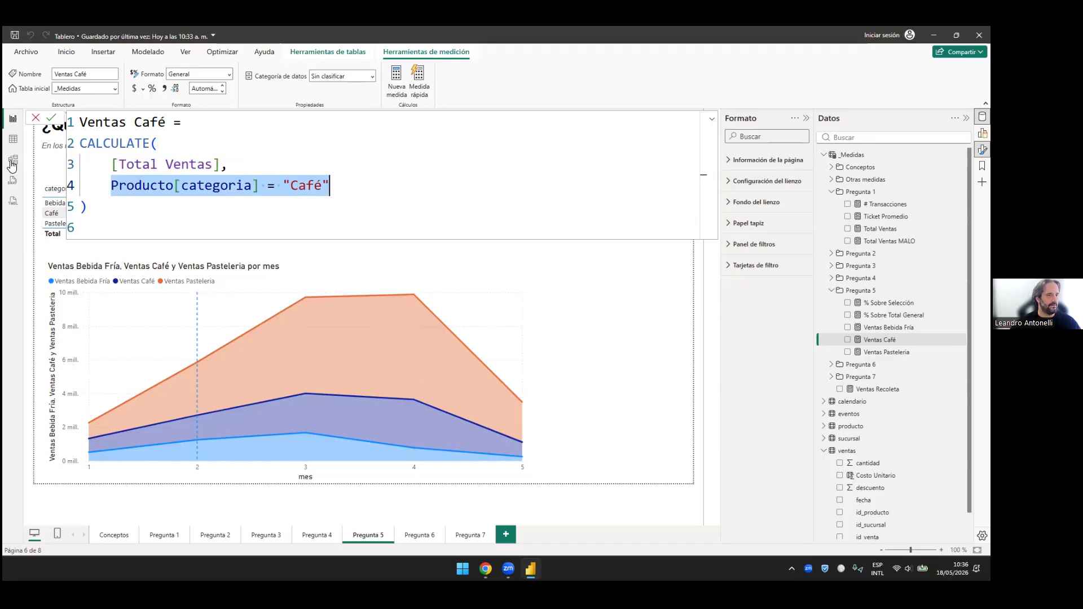
pyautogui.click(239, 383)
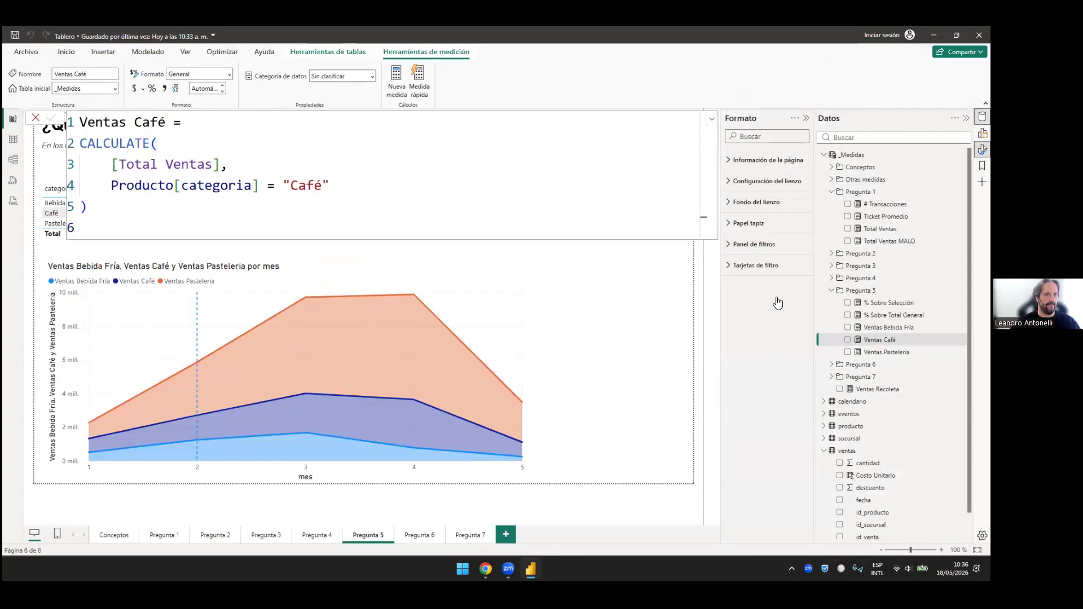
pyautogui.click(299, 179)
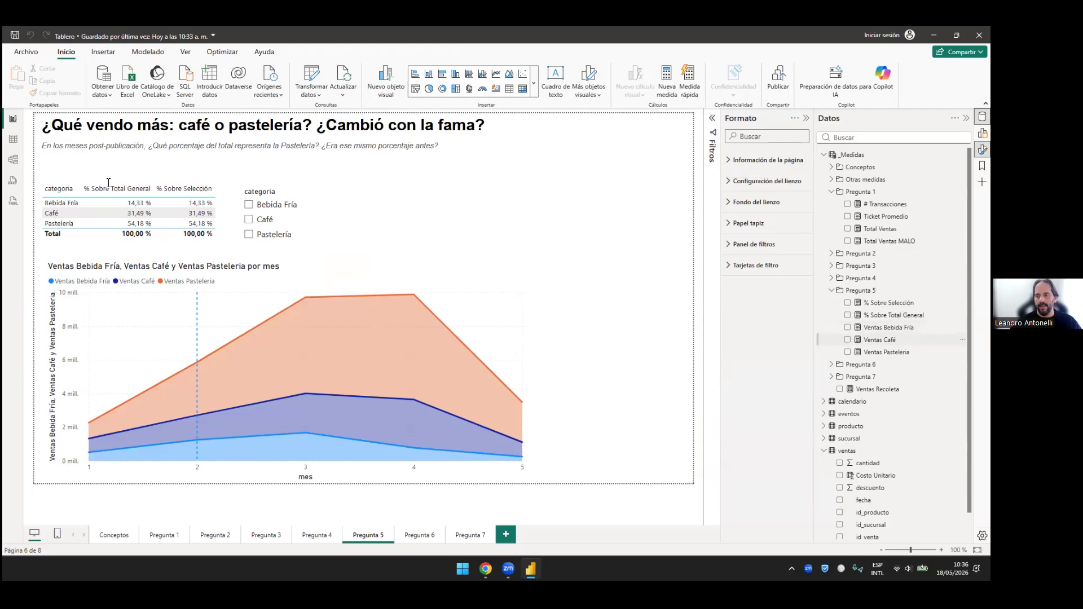
# Step: Reopen the Ventas Café formula to point out its category filter line, and collapse the editor to return to the report canvas
pyautogui.click(879, 340)
pyautogui.moveTo(331, 185); pyautogui.dragTo(108, 183)
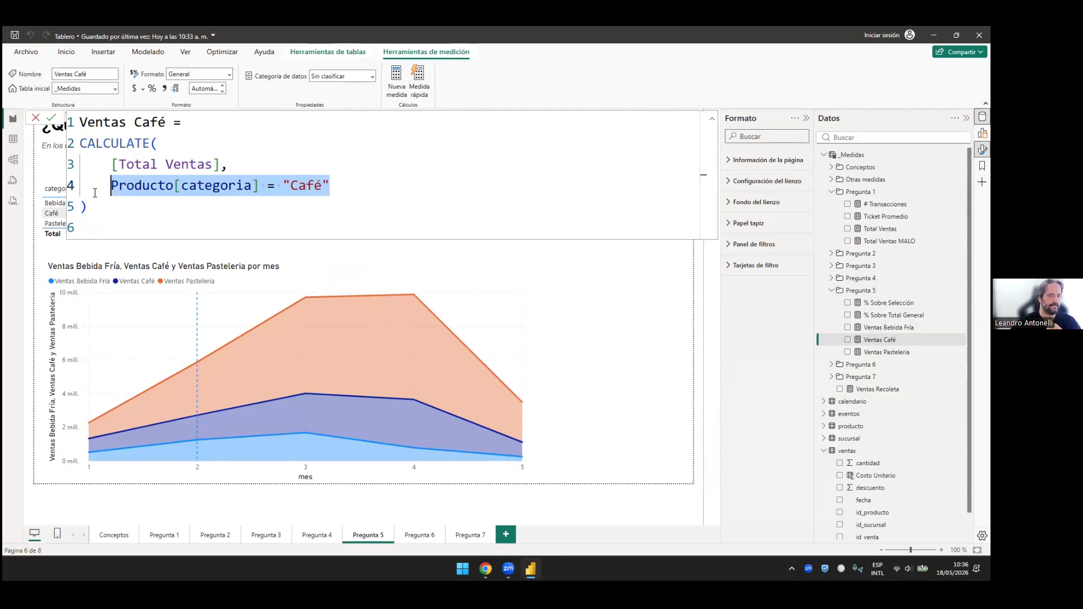
pyautogui.moveTo(333, 187); pyautogui.dragTo(105, 191)
pyautogui.hotkey('shift', 'Right')
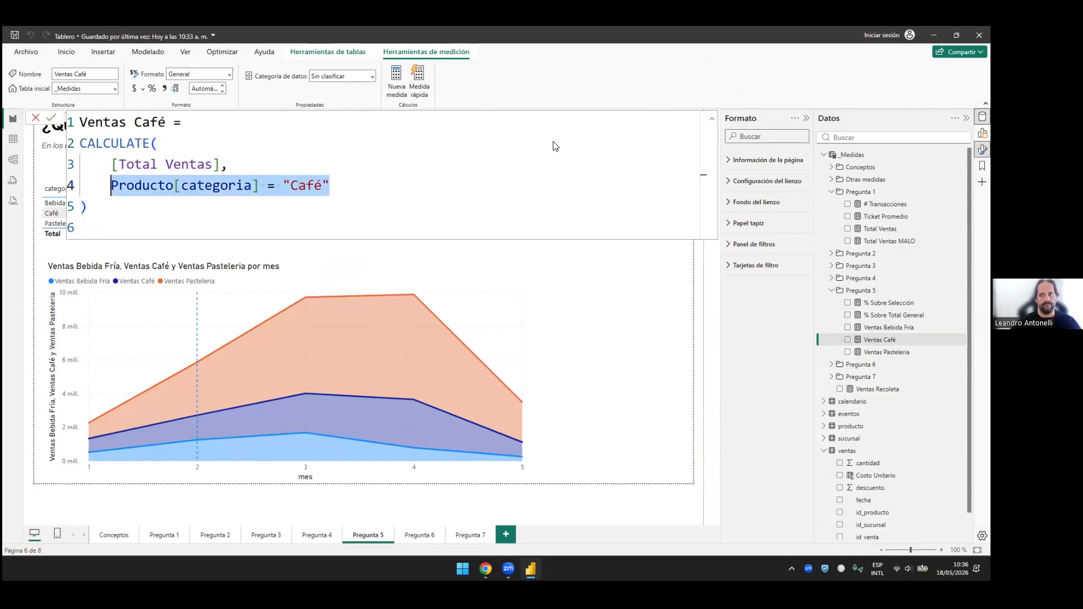
pyautogui.click(277, 241)
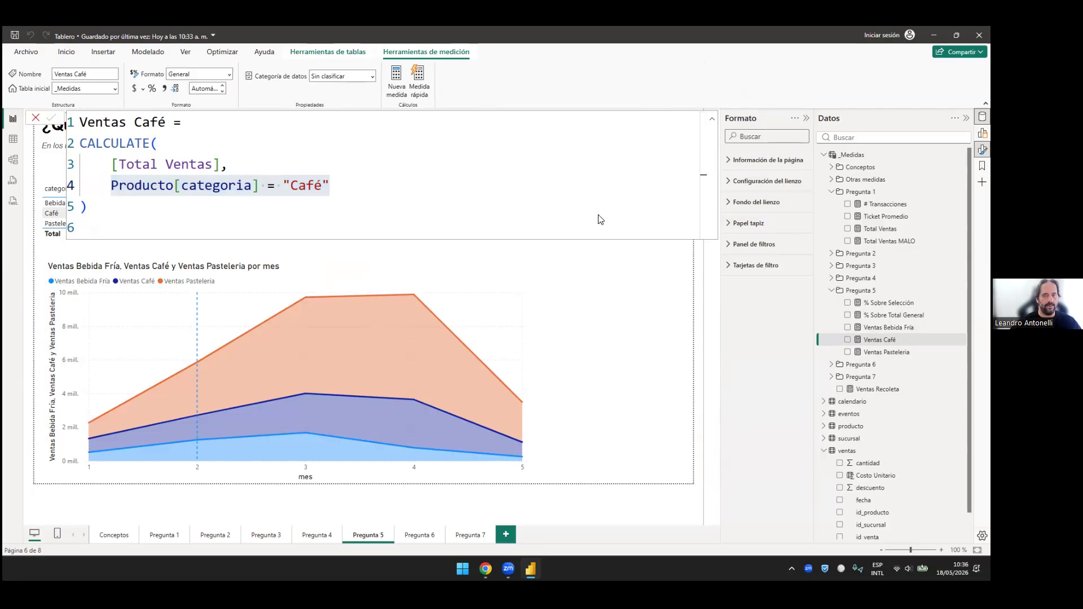
pyautogui.click(712, 119)
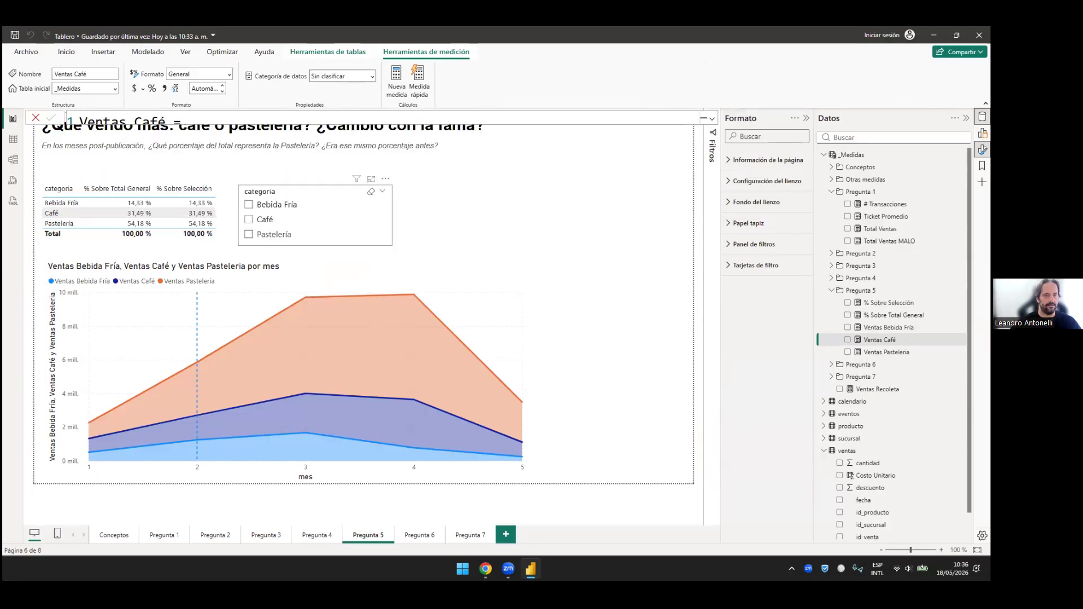
pyautogui.click(637, 181)
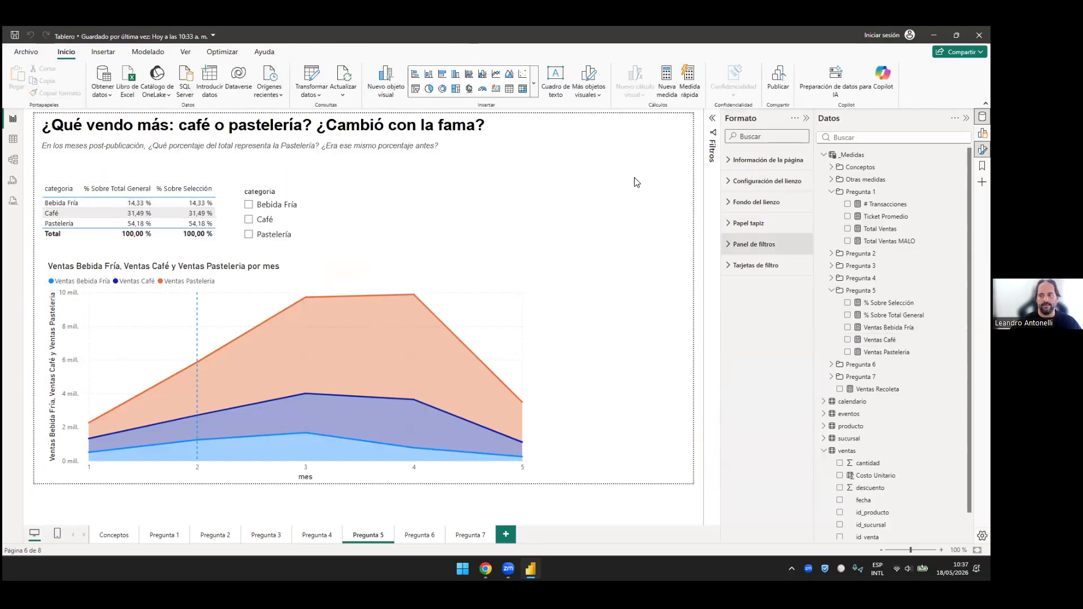
# Step: Insert a table with producto nombre, Total Ventas and Ventas Café beside the categoria slicer and make it taller
pyautogui.click(982, 134)
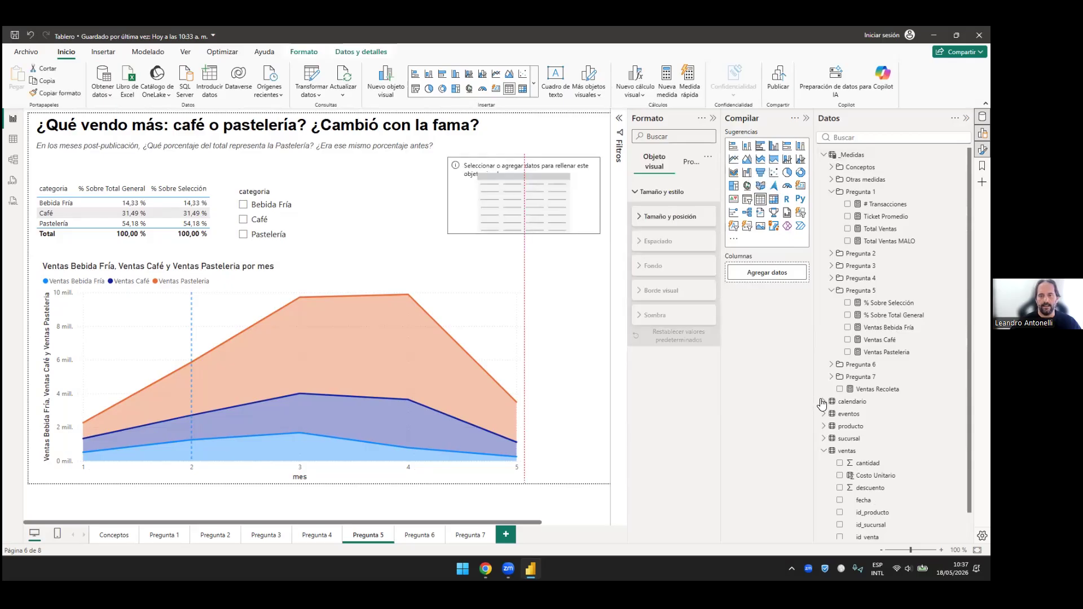
pyautogui.scroll(-1, 875, 440)
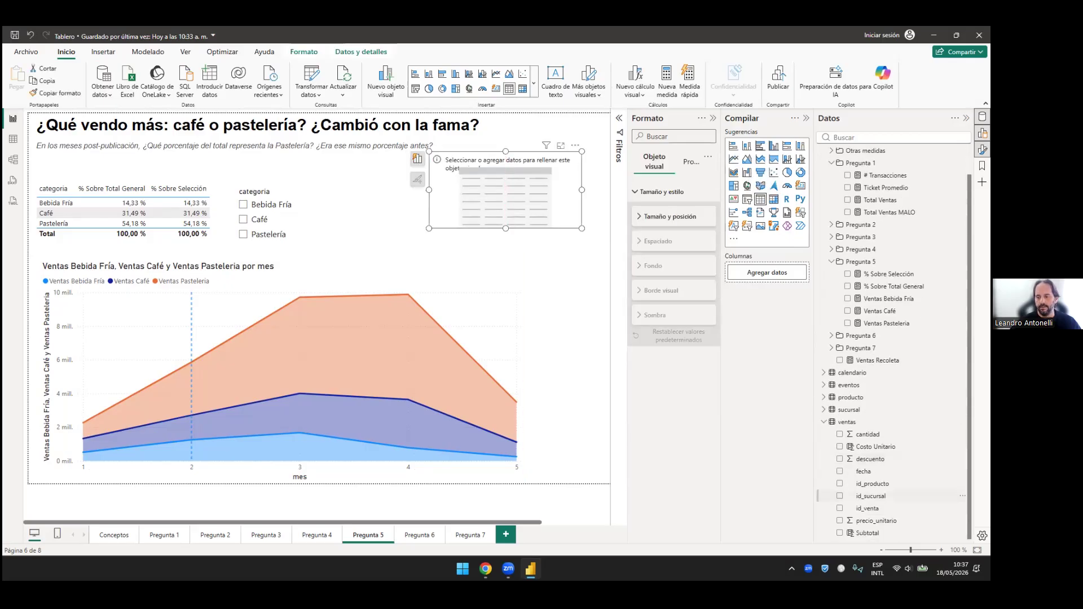
pyautogui.click(860, 399)
pyautogui.moveTo(876, 445); pyautogui.dragTo(762, 273)
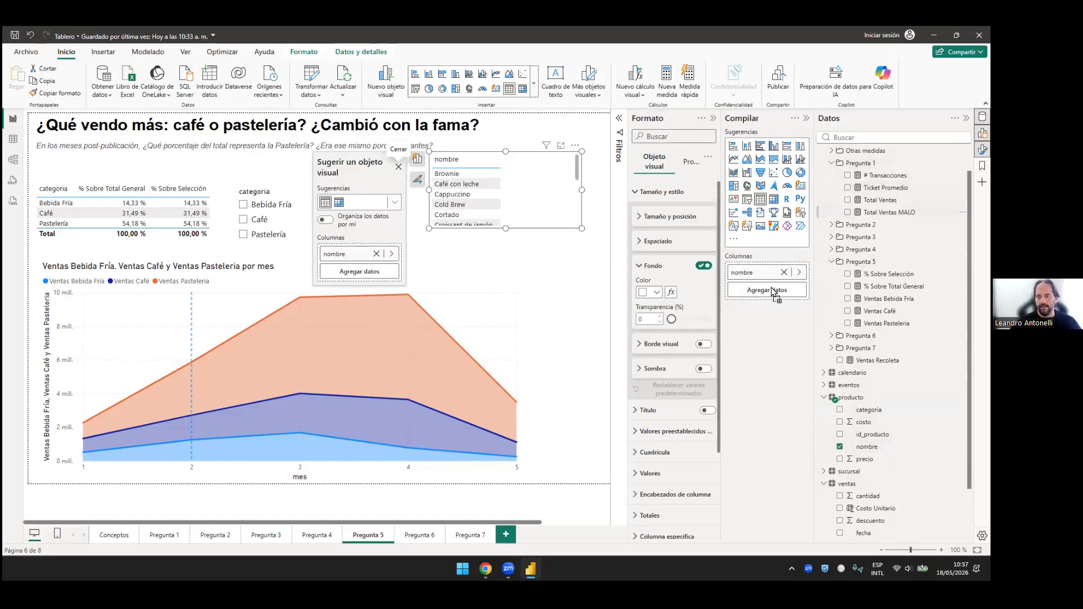
pyautogui.moveTo(880, 199); pyautogui.dragTo(768, 314)
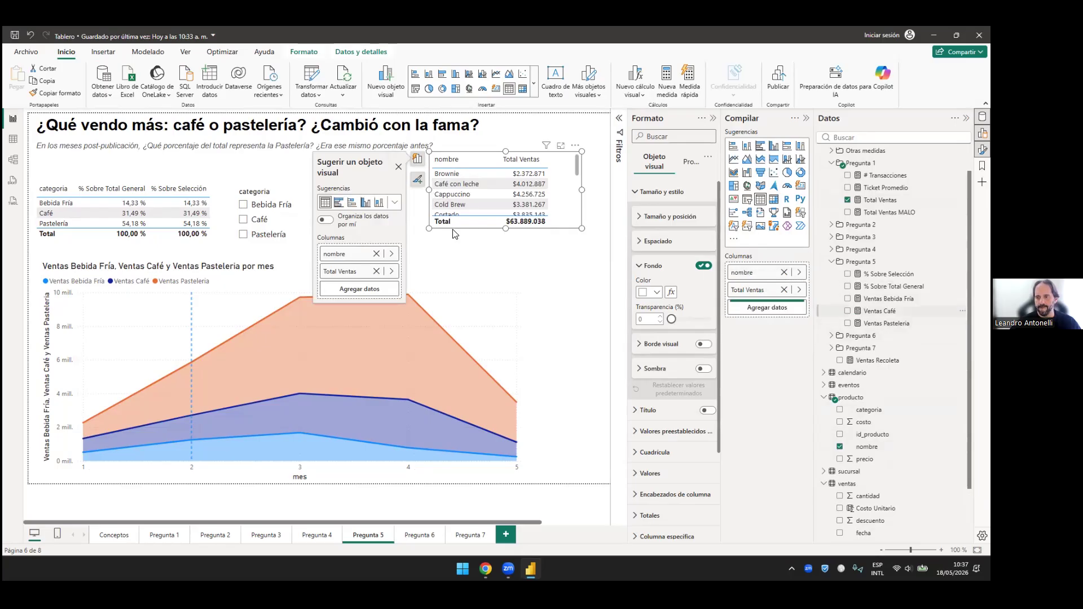
pyautogui.moveTo(454, 234); pyautogui.dragTo(461, 231)
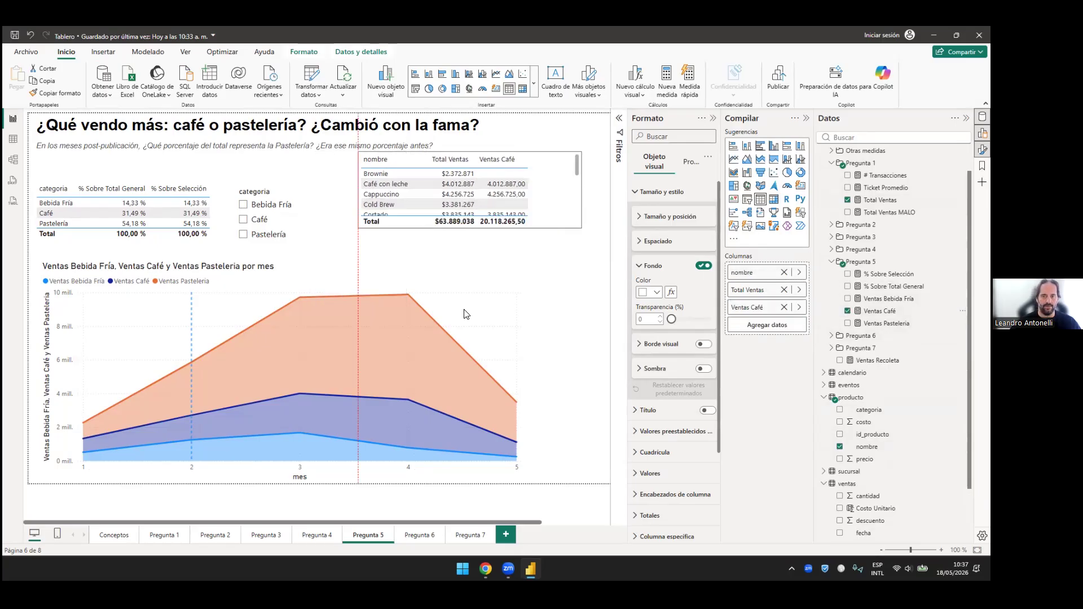
pyautogui.moveTo(462, 228); pyautogui.dragTo(463, 308)
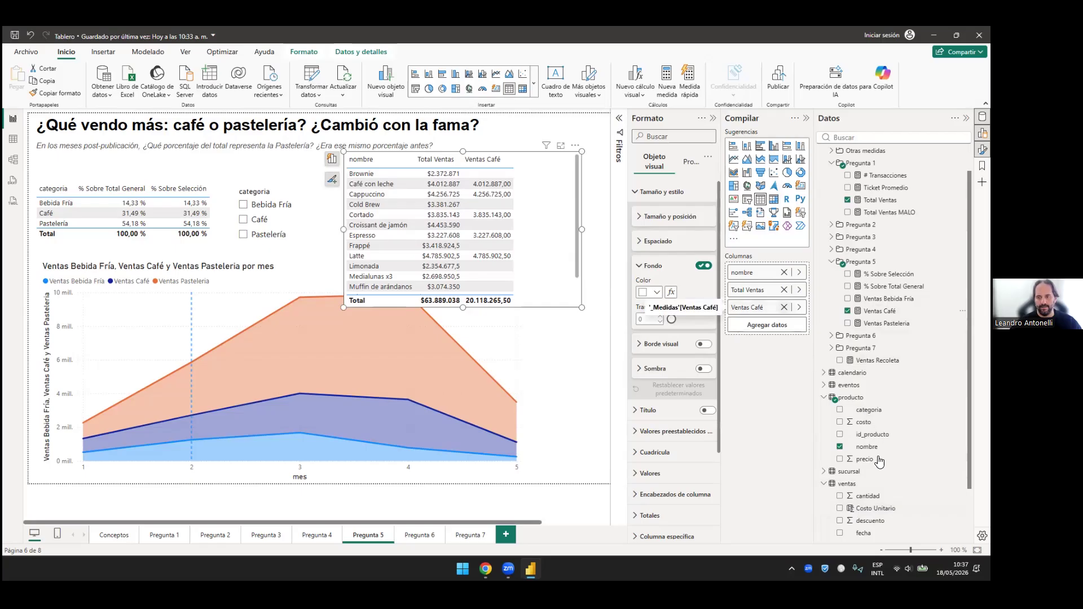
# Step: Replace nombre with categoria in the new table and compare Total Ventas with Ventas Café for each category
pyautogui.moveTo(869, 411); pyautogui.dragTo(768, 267)
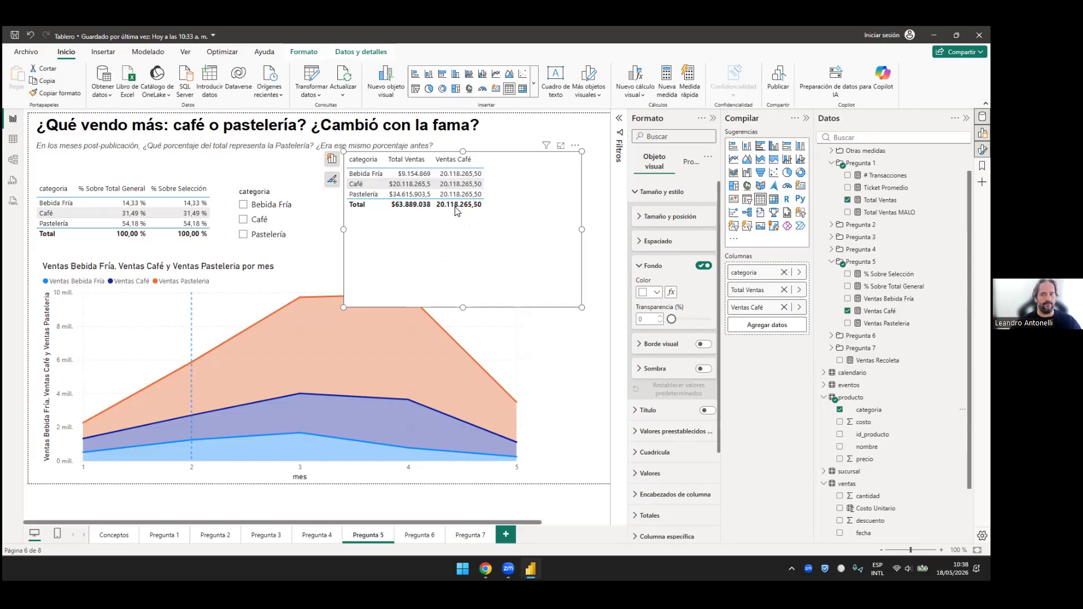
pyautogui.keyDown('ctrl'); pyautogui.scroll(1, 462, 218); pyautogui.keyUp('ctrl')
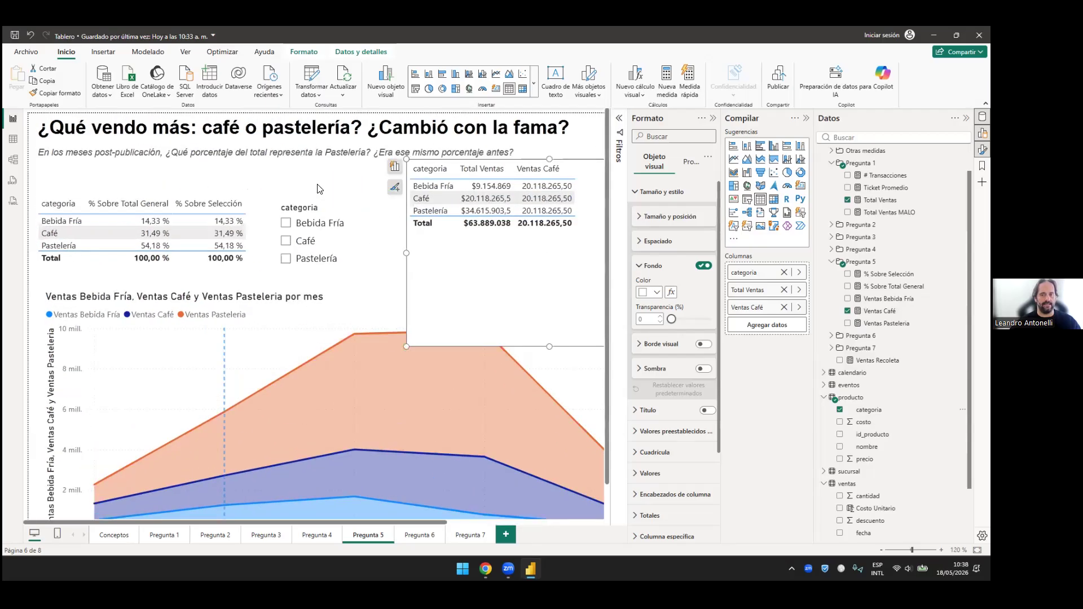
pyautogui.keyDown('ctrl'); pyautogui.scroll(3, 324, 212); pyautogui.keyUp('ctrl')
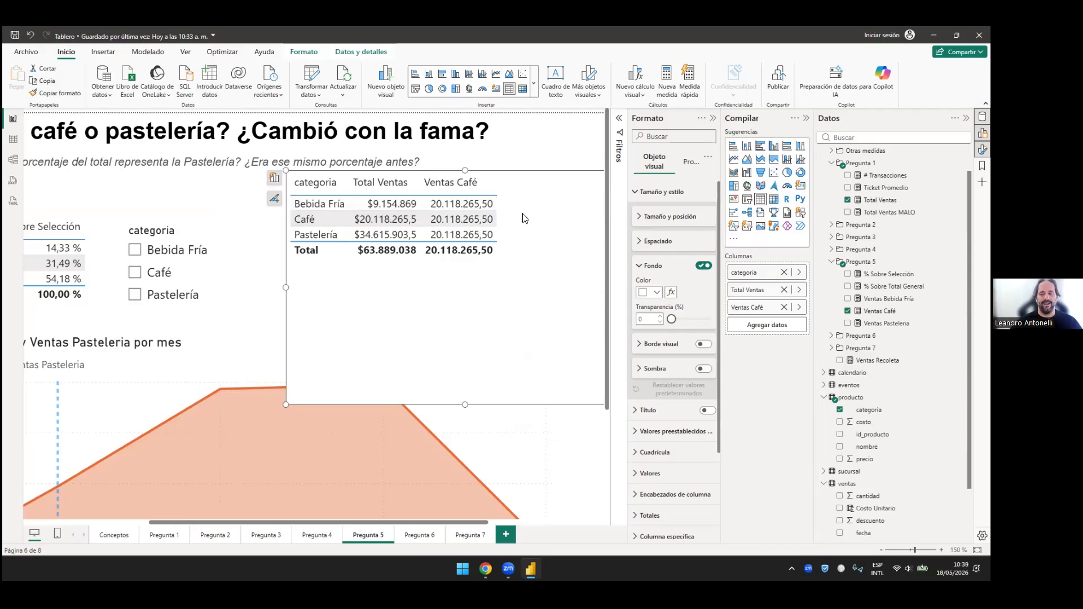
pyautogui.scroll(-2, 526, 219)
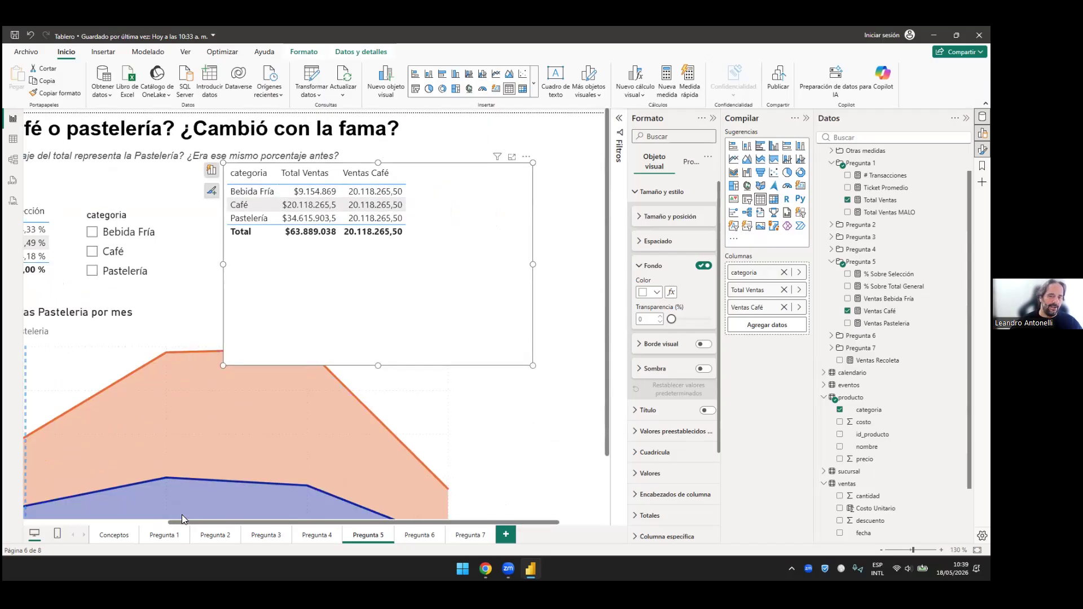
# Step: Delete the temporary categoria table and bring the Pregunta 5 page's original visuals back into view
pyautogui.moveTo(451, 271); pyautogui.dragTo(486, 292)
pyautogui.moveTo(301, 360); pyautogui.dragTo(280, 355)
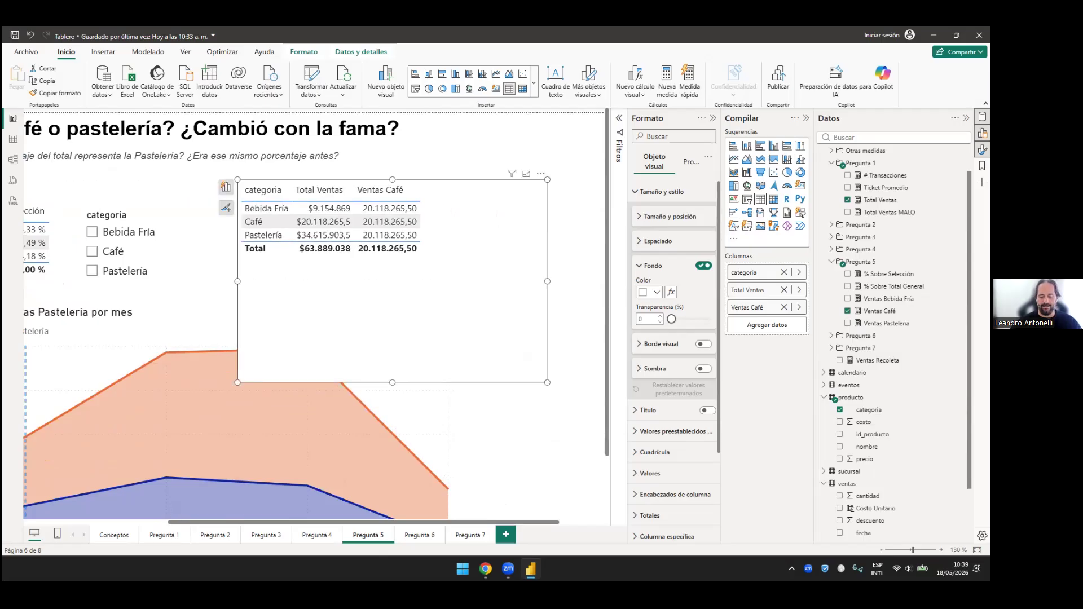
pyautogui.press('Delete')
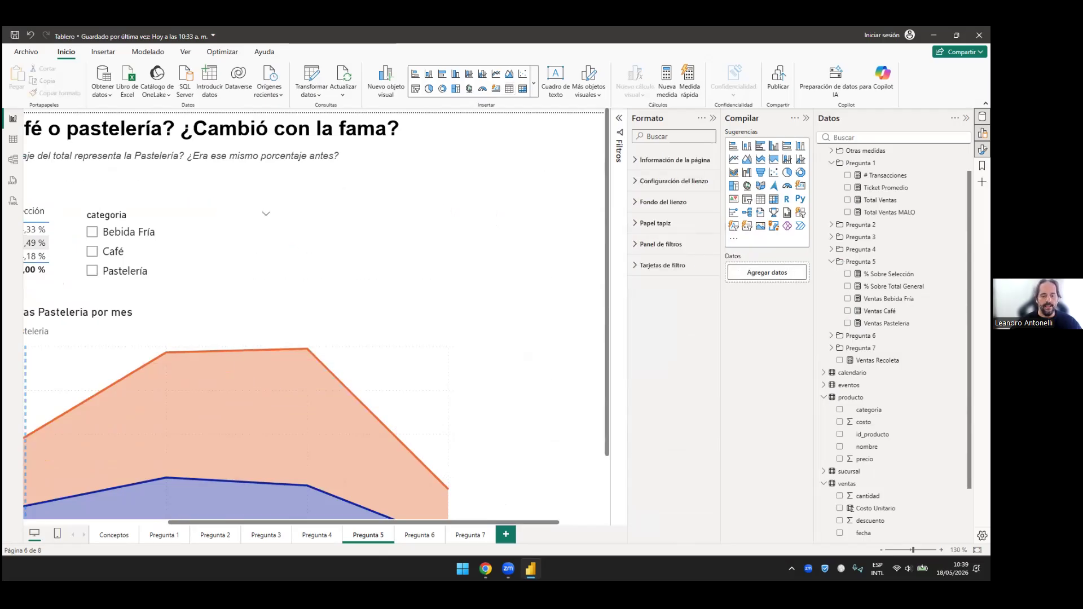
pyautogui.moveTo(363, 522); pyautogui.dragTo(219, 523)
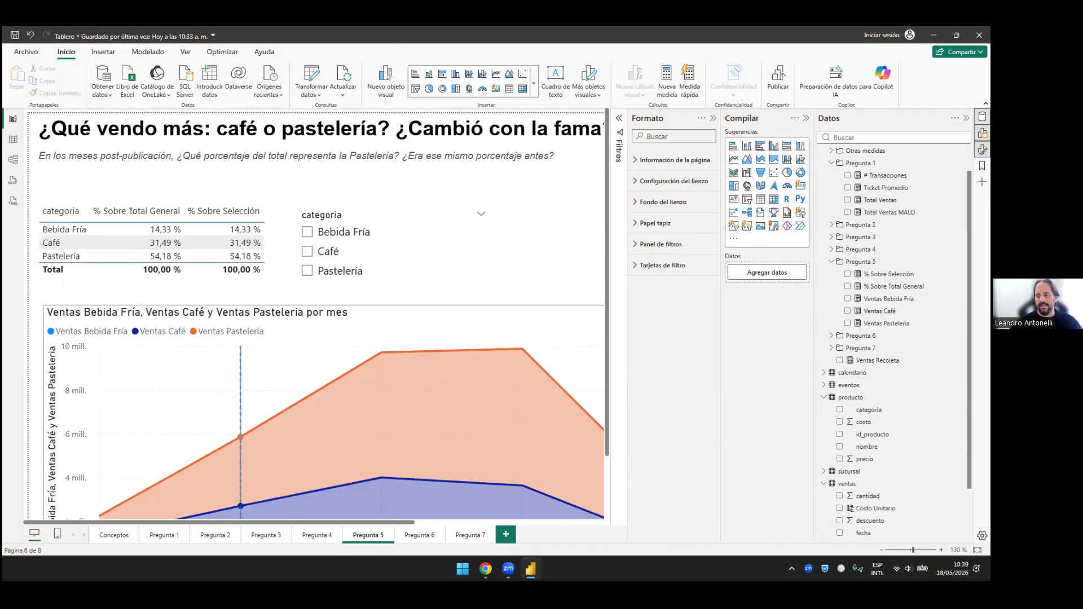
pyautogui.scroll(-2, 240, 406)
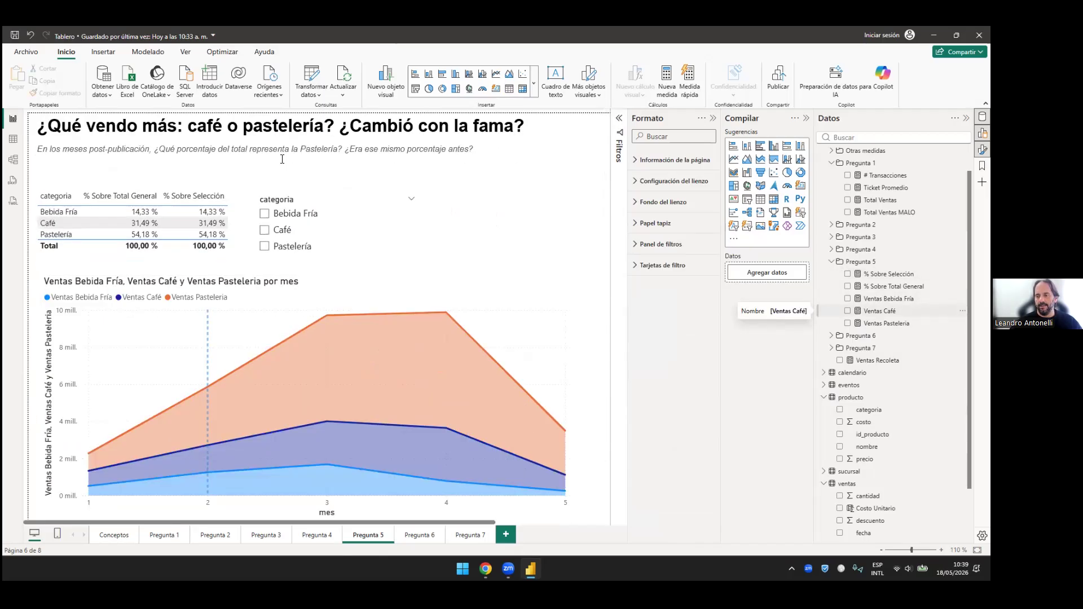
# Step: Open the Ventas Pasteleria measure and highlight its entire formula to compare it with Ventas Café
pyautogui.click(880, 310)
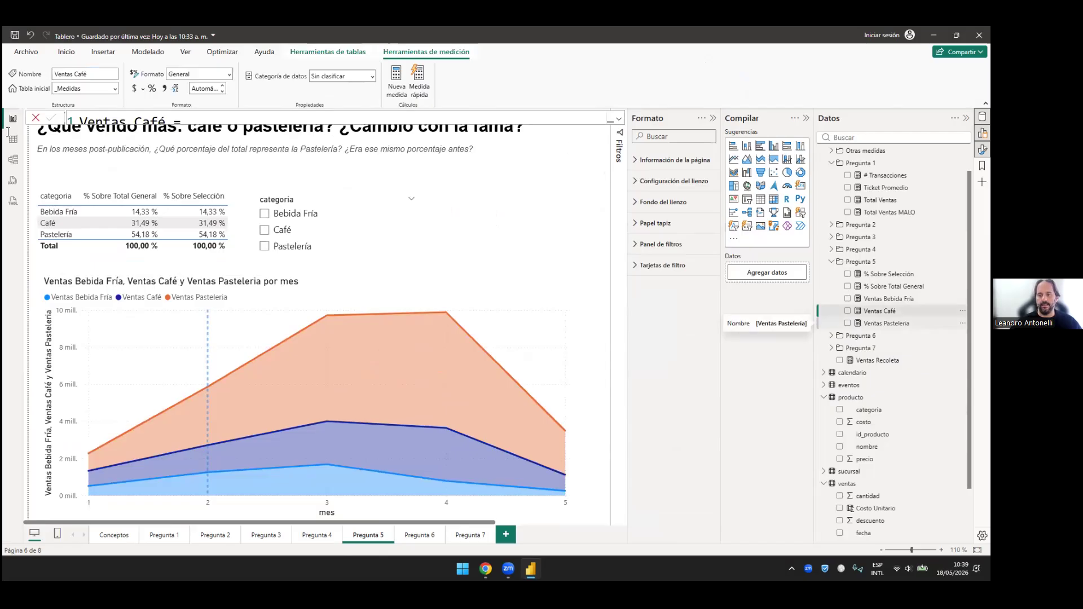
pyautogui.click(886, 323)
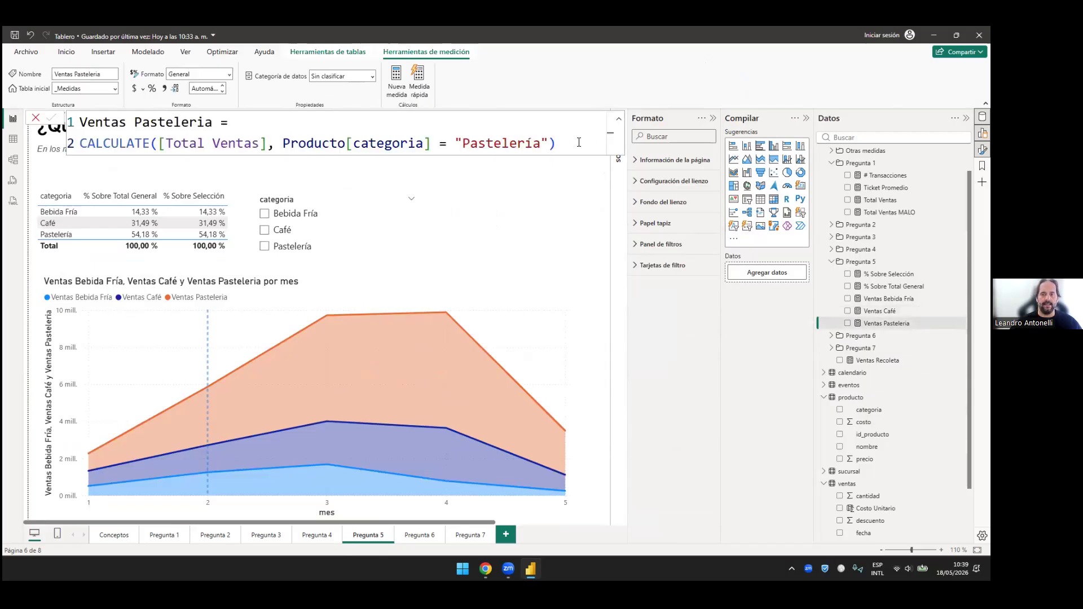
pyautogui.moveTo(556, 142); pyautogui.dragTo(80, 122)
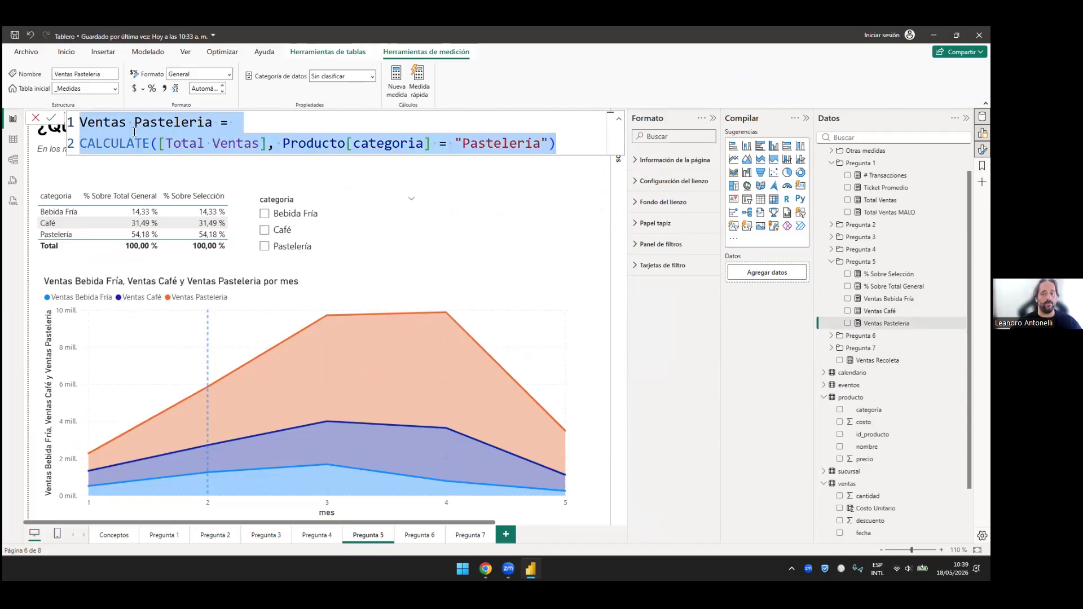
pyautogui.click(566, 144)
# Step: Open the Ventas Bebida Fría formula, check the categoria values in the producto table data, and return to the report
pyautogui.click(888, 298)
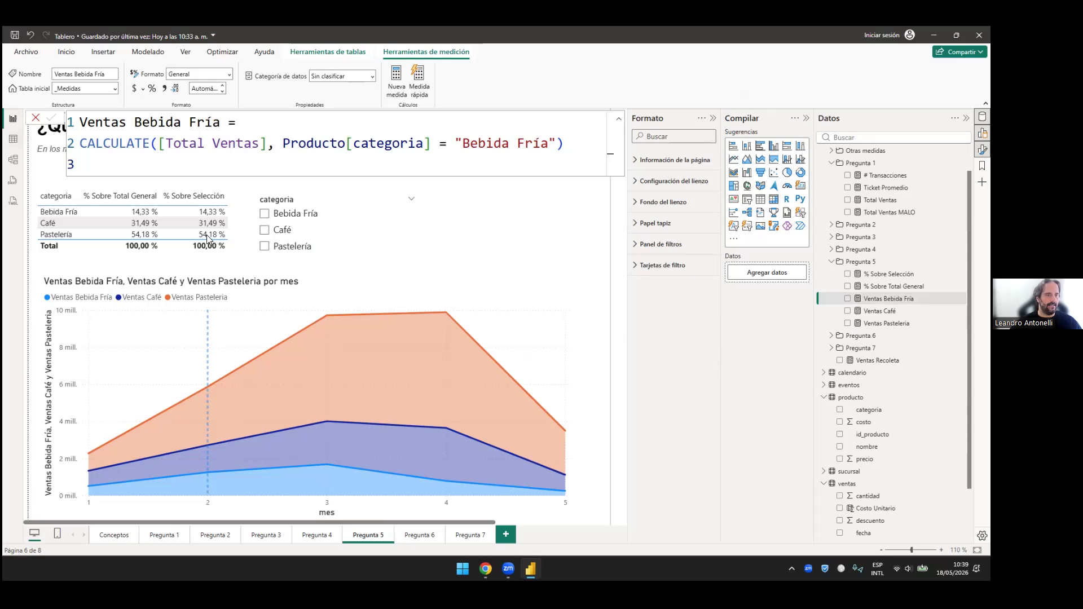
pyautogui.click(13, 139)
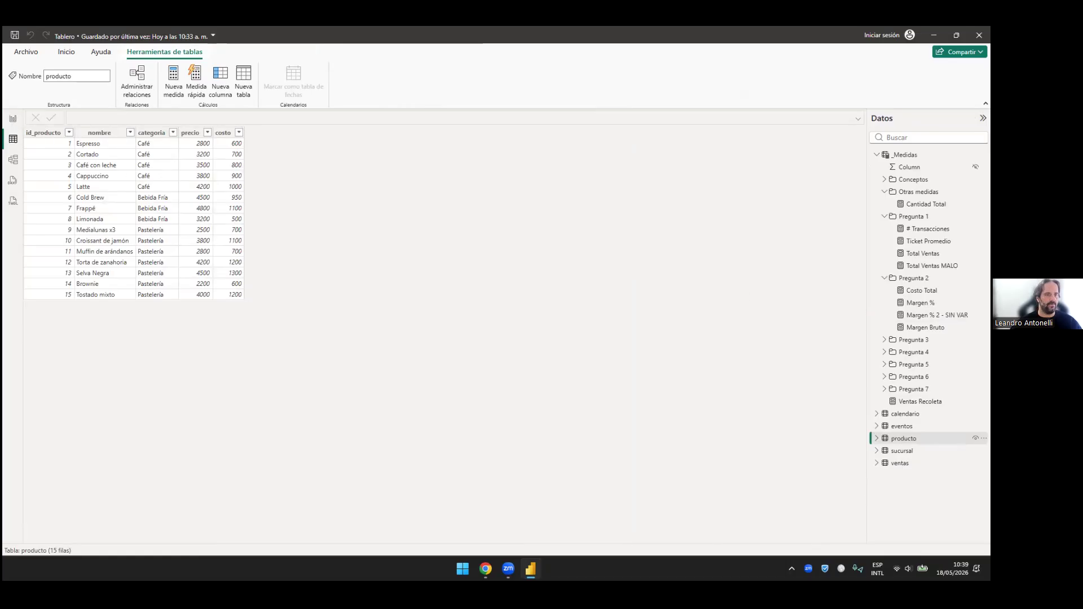
pyautogui.click(13, 119)
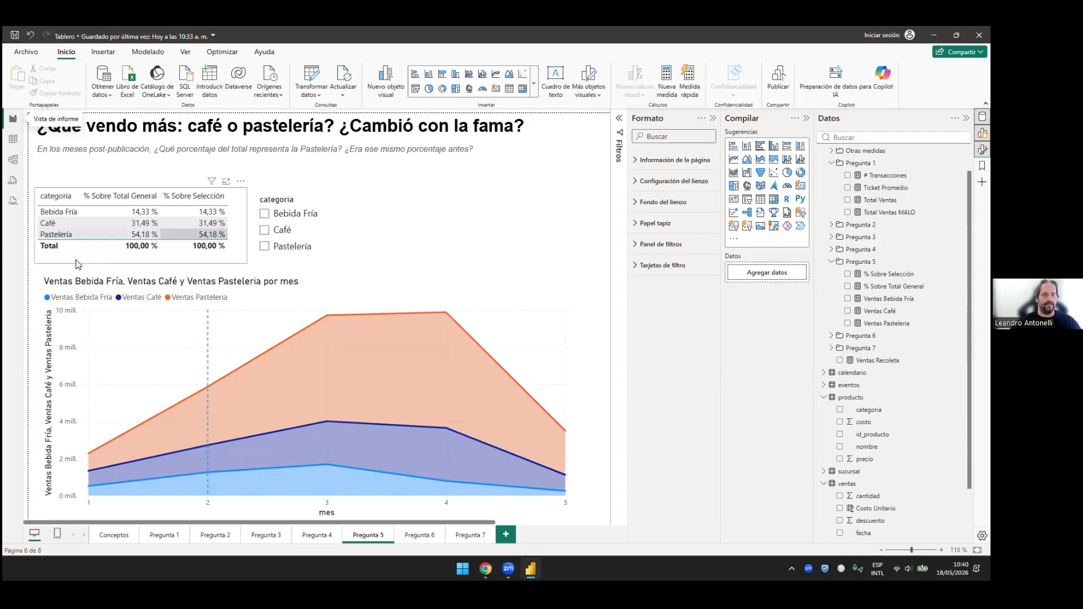
# Step: Open the % Sobre Total General measure and highlight the DIVIDE numerator, [Total Ventas]
pyautogui.scroll(5, 237, 231)
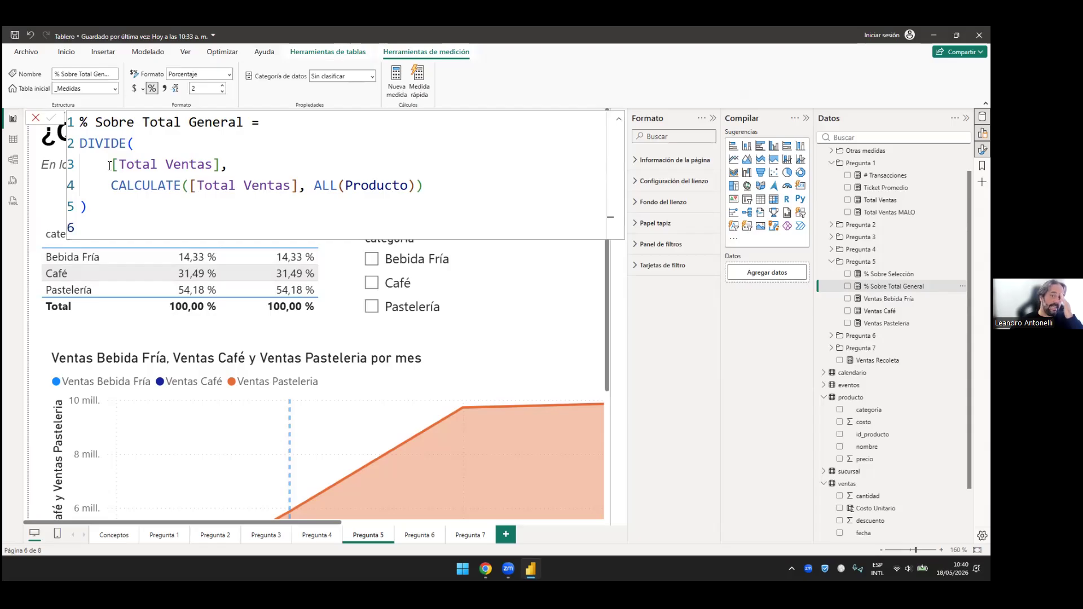
pyautogui.moveTo(111, 165); pyautogui.dragTo(205, 164)
pyautogui.hotkey('shift', 'Right')
pyautogui.hotkey('shift', 'Right')
pyautogui.hotkey('shift', 'Right')
pyautogui.hotkey('shift', 'Left')
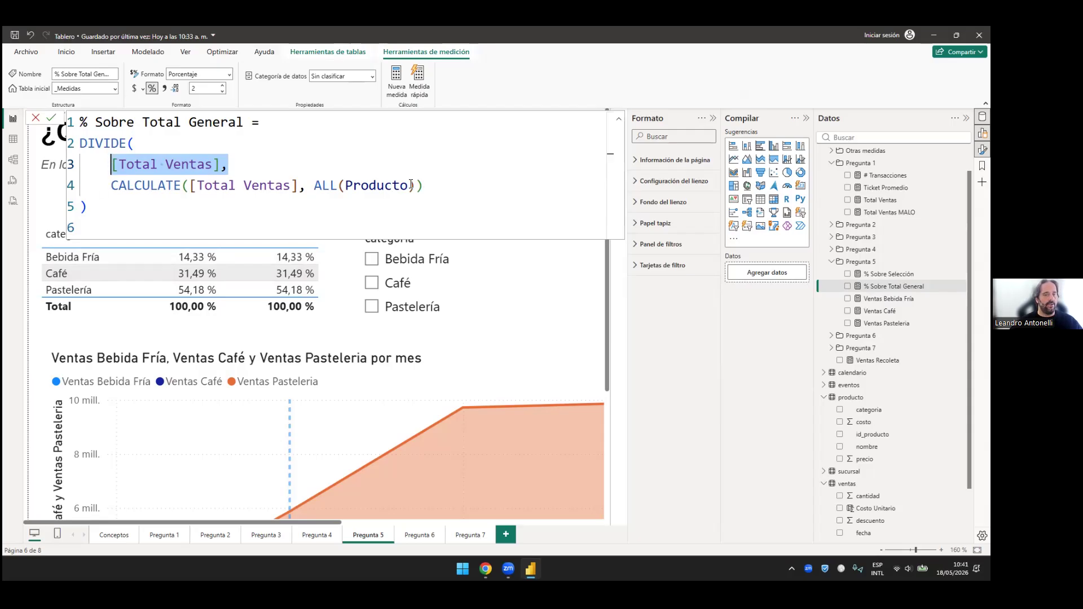
# Step: Highlight the DIVIDE denominator, CALCULATE([Total Ventas], ALL(Producto)), in the % Sobre Total General formula
pyautogui.moveTo(111, 185); pyautogui.dragTo(150, 185)
pyautogui.hotkey('ctrl', 'shift', 'Right')
pyautogui.hotkey('ctrl', 'shift', 'Right')
pyautogui.hotkey('ctrl', 'shift', 'Right')
pyautogui.hotkey('ctrl', 'shift', 'Right')
pyautogui.hotkey('ctrl', 'shift', 'Right')
pyautogui.hotkey('ctrl', 'shift', 'Right')
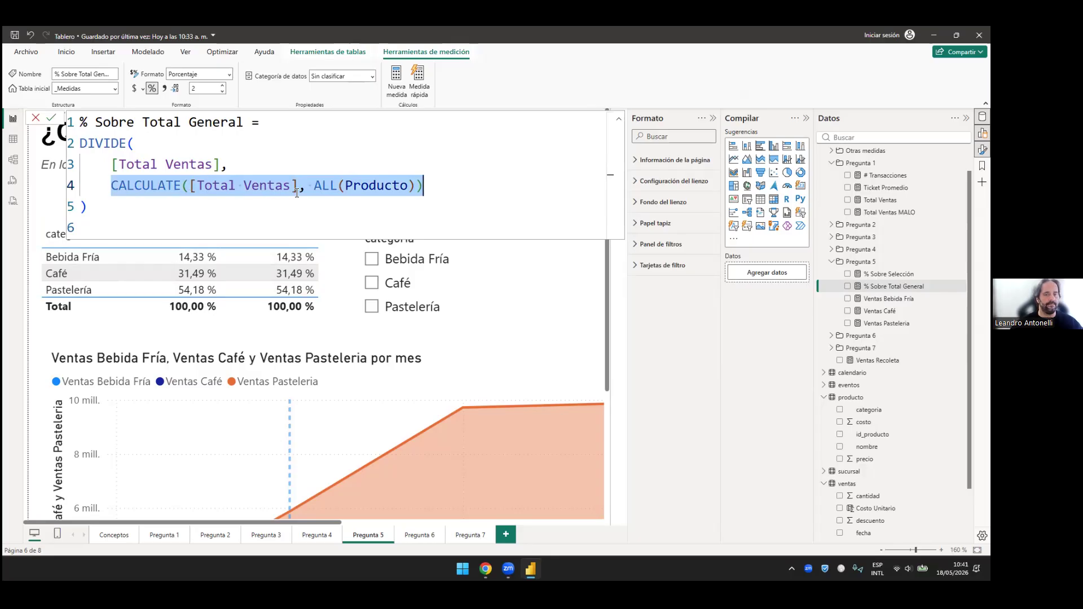
# Step: Highlight only the [Total Ventas] argument inside the CALCULATE of the denominator
pyautogui.click(275, 190)
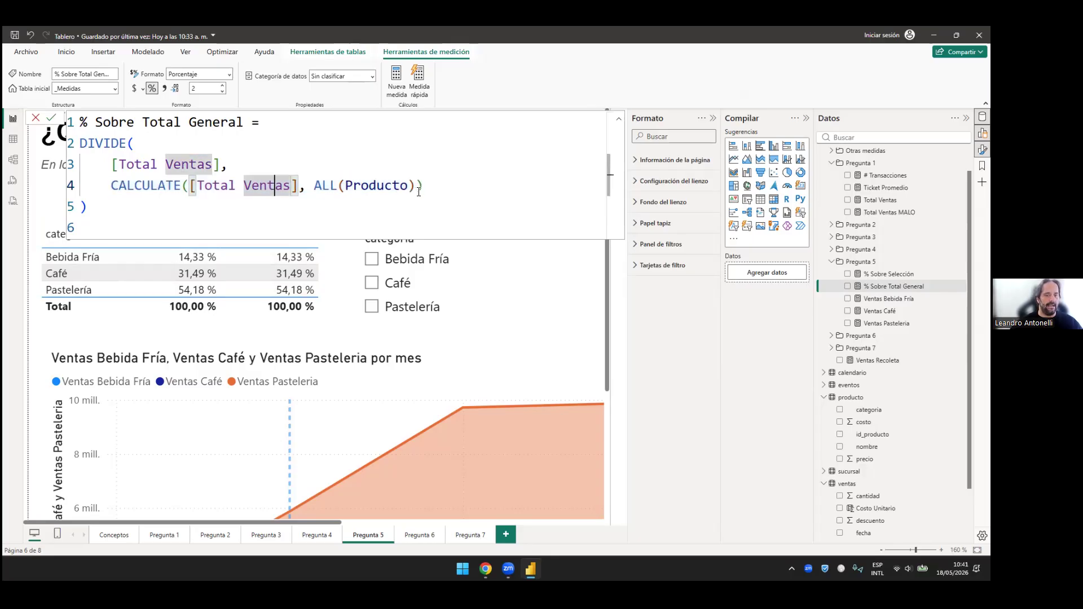
pyautogui.press('Left')
pyautogui.press('Left')
pyautogui.press('Left')
pyautogui.press('Left')
pyautogui.press('Left')
pyautogui.press('Left')
pyautogui.press('Left')
pyautogui.press('Left')
pyautogui.press('Left')
pyautogui.press('Left')
pyautogui.press('Left')
pyautogui.hotkey('shift', 'Right')
pyautogui.hotkey('shift', 'Right')
pyautogui.hotkey('shift', 'Right')
pyautogui.hotkey('shift', 'Right')
pyautogui.hotkey('shift', 'Right')
pyautogui.hotkey('shift', 'Right')
pyautogui.hotkey('shift', 'Right')
pyautogui.hotkey('shift', 'Right')
pyautogui.hotkey('shift', 'Right')
pyautogui.hotkey('shift', 'Right')
pyautogui.hotkey('shift', 'Right')
pyautogui.hotkey('shift', 'Right')
pyautogui.hotkey('shift', 'Right')
pyautogui.hotkey('shift', 'Right')
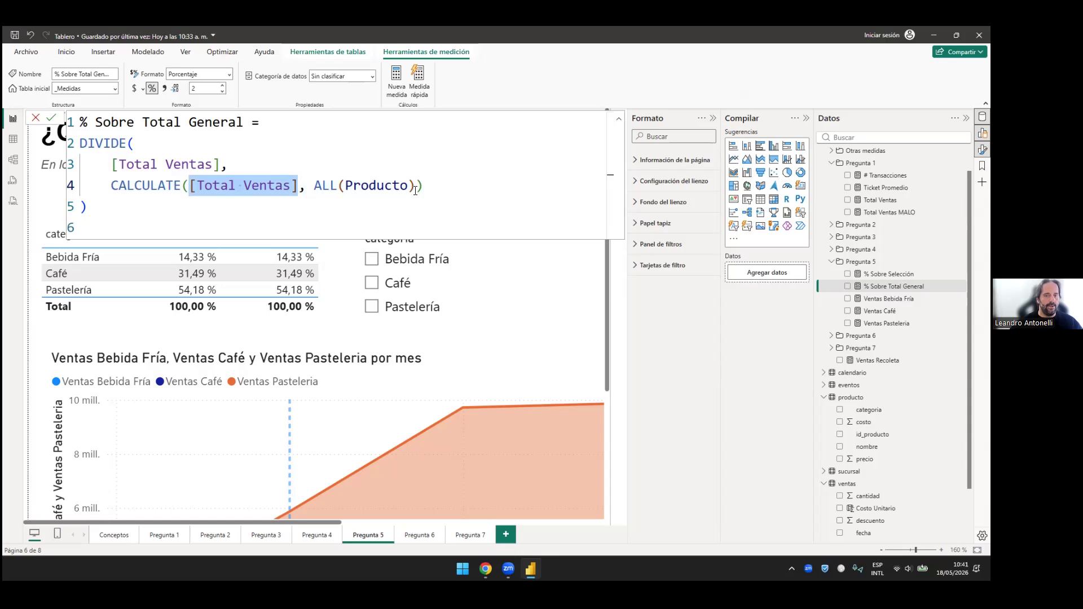
# Step: Highlight the ALL(Producto) filter argument inside the CALCULATE of the % Sobre Total General formula
pyautogui.press('Right')
pyautogui.press('Right')
pyautogui.press('Right')
pyautogui.hotkey('shift', 'Right')
pyautogui.hotkey('shift', 'Right')
pyautogui.hotkey('shift', 'Right')
pyautogui.hotkey('shift', 'Right')
pyautogui.hotkey('shift', 'Right')
pyautogui.hotkey('shift', 'Right')
pyautogui.hotkey('shift', 'Right')
pyautogui.hotkey('shift', 'Right')
pyautogui.hotkey('shift', 'Right')
pyautogui.hotkey('shift', 'Right')
pyautogui.hotkey('shift', 'Right')
pyautogui.hotkey('shift', 'Right')
pyautogui.hotkey('shift', 'Right')
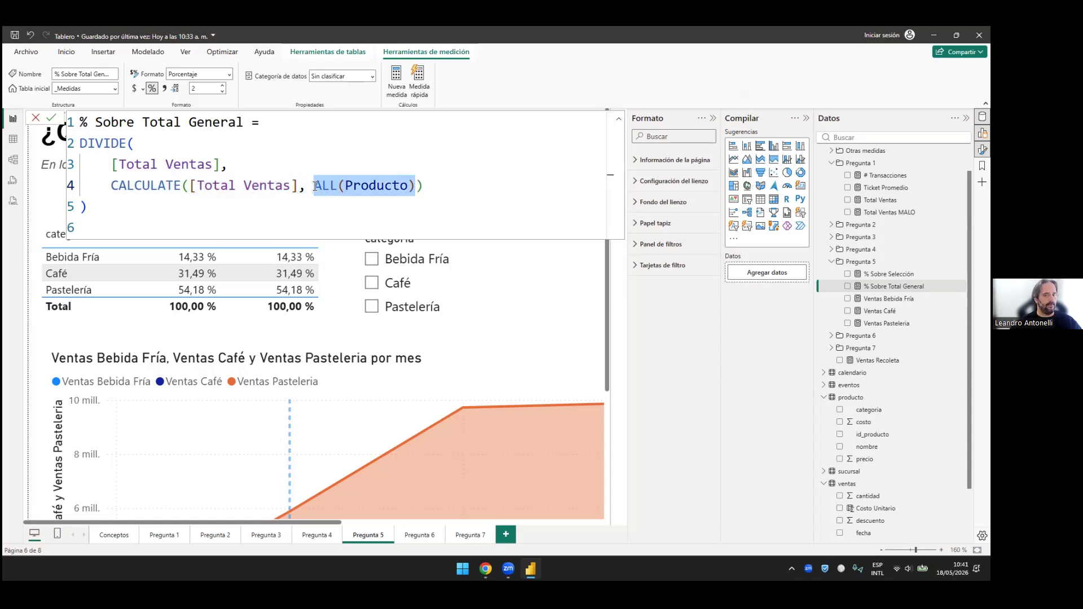
# Step: Narrow the highlight in the denominator to the ALL function name only
pyautogui.hotkey('shift', 'Left')
pyautogui.hotkey('shift', 'Left')
pyautogui.hotkey('shift', 'Left')
pyautogui.hotkey('shift', 'Left')
pyautogui.hotkey('shift', 'Left')
pyautogui.hotkey('shift', 'Left')
pyautogui.hotkey('shift', 'Left')
pyautogui.hotkey('shift', 'Left')
pyautogui.hotkey('shift', 'Left')
pyautogui.hotkey('shift', 'Left')
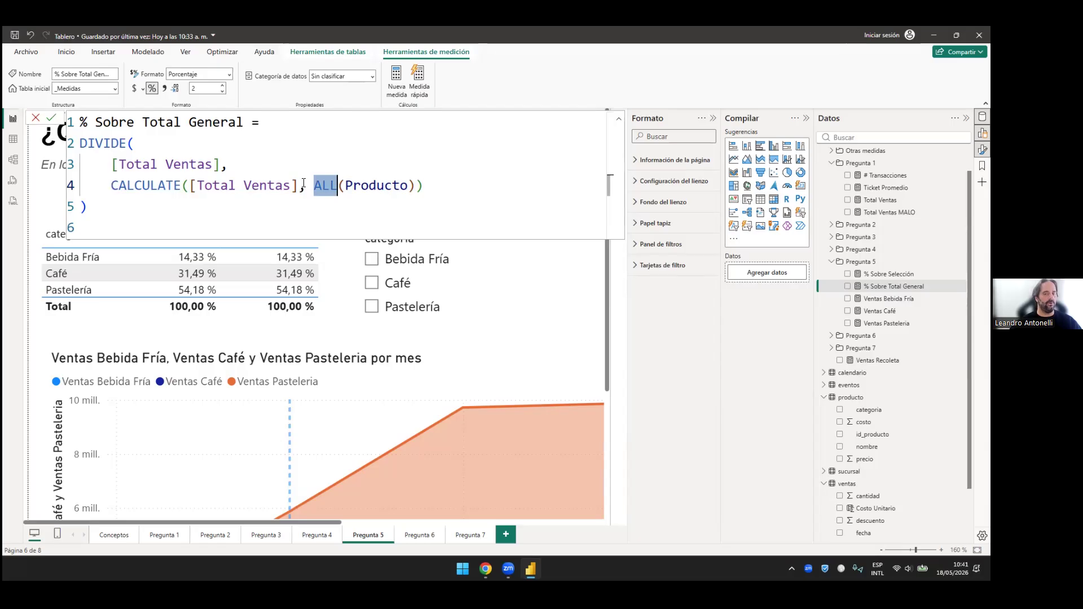
# Step: Highlight the whole CALCULATE denominator of % Sobre Total General, followed by just its ALL(Producto) argument
pyautogui.moveTo(423, 186); pyautogui.dragTo(111, 186)
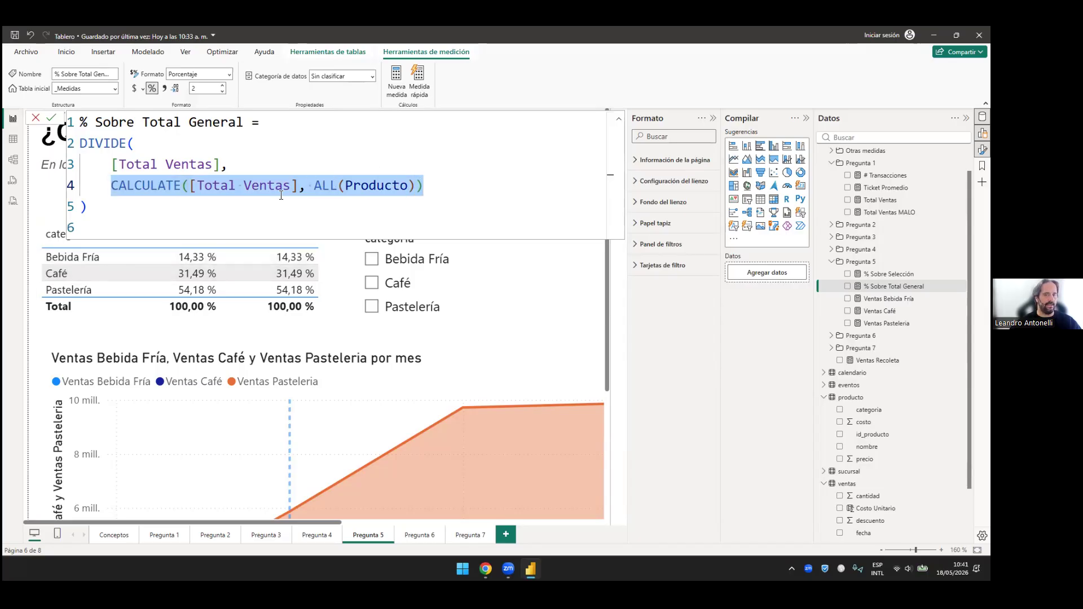
pyautogui.doubleClick(381, 185)
pyautogui.moveTo(313, 186); pyautogui.dragTo(407, 186)
pyautogui.hotkey('shift', 'Right')
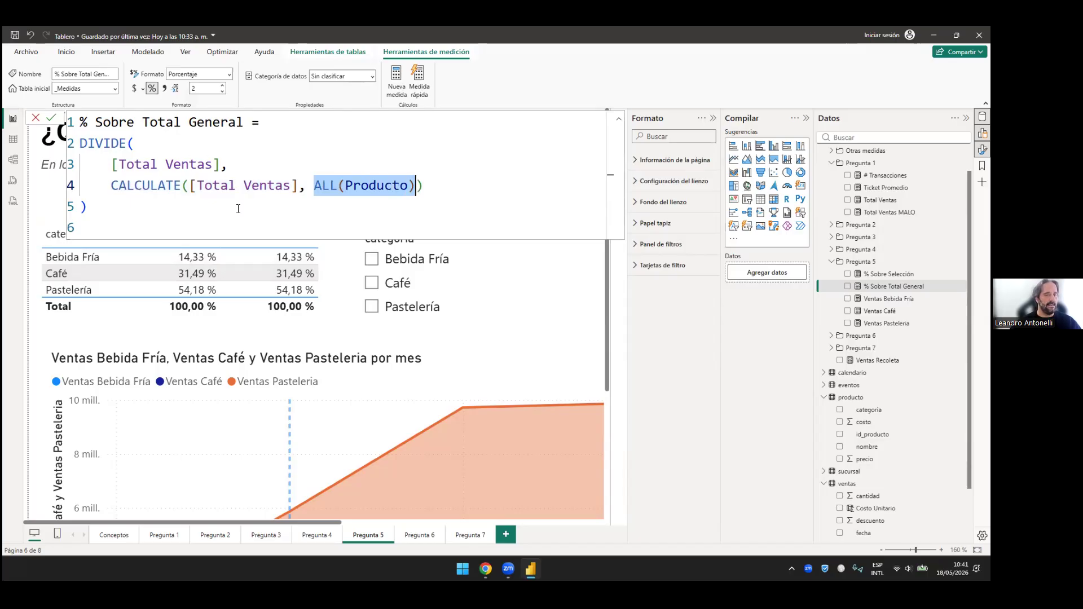
# Step: Compare the [Total Ventas] numerator with the CALCULATE denominator by highlighting each, ending on ALL(Producto)
pyautogui.moveTo(111, 164); pyautogui.dragTo(322, 170)
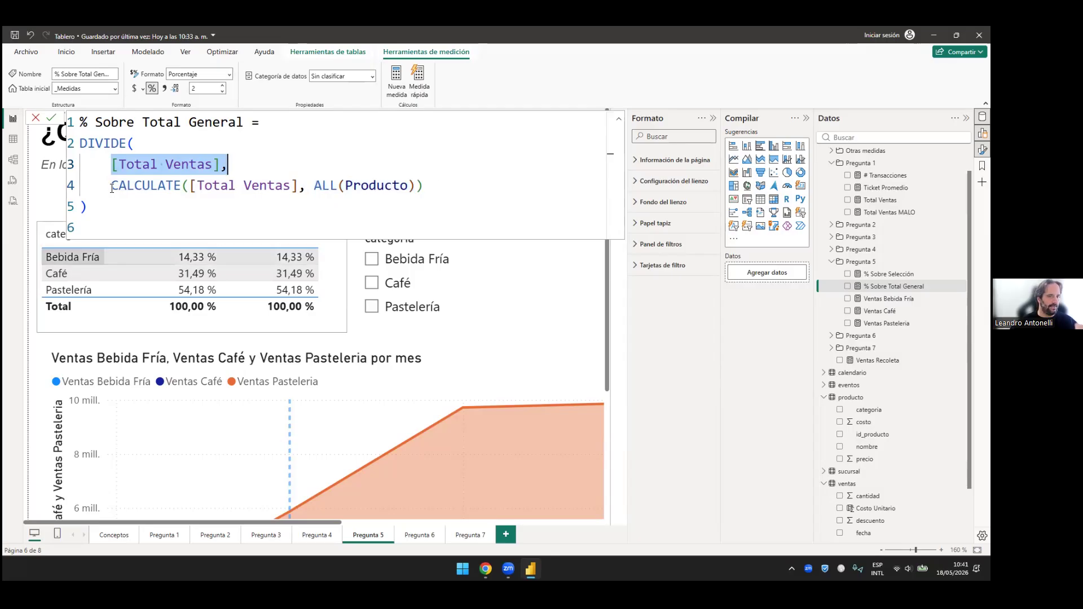
pyautogui.moveTo(423, 185); pyautogui.dragTo(111, 186)
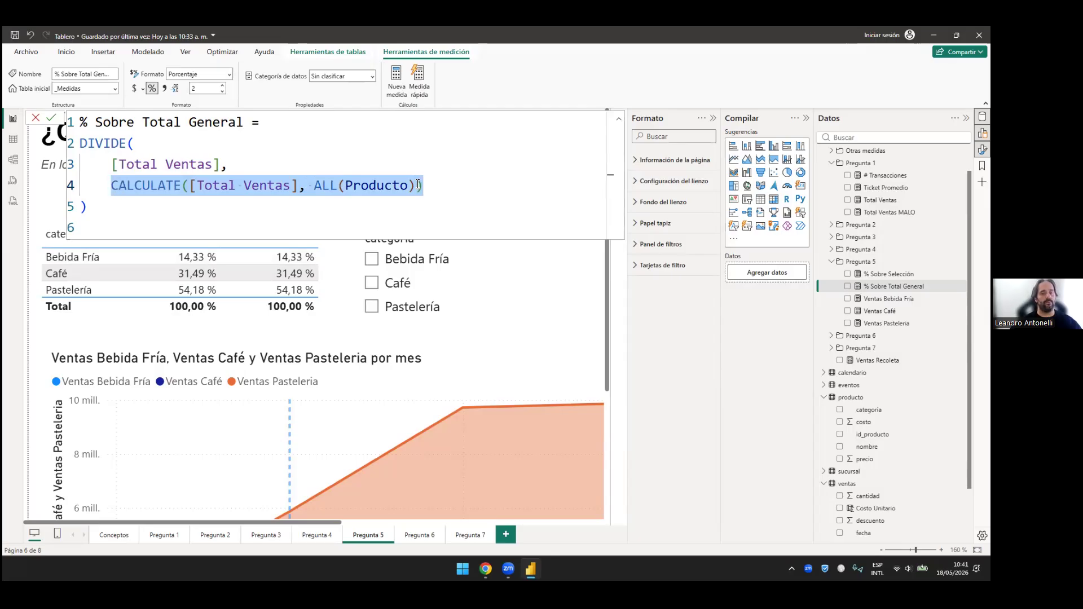
pyautogui.click(394, 185)
pyautogui.moveTo(314, 185); pyautogui.dragTo(417, 185)
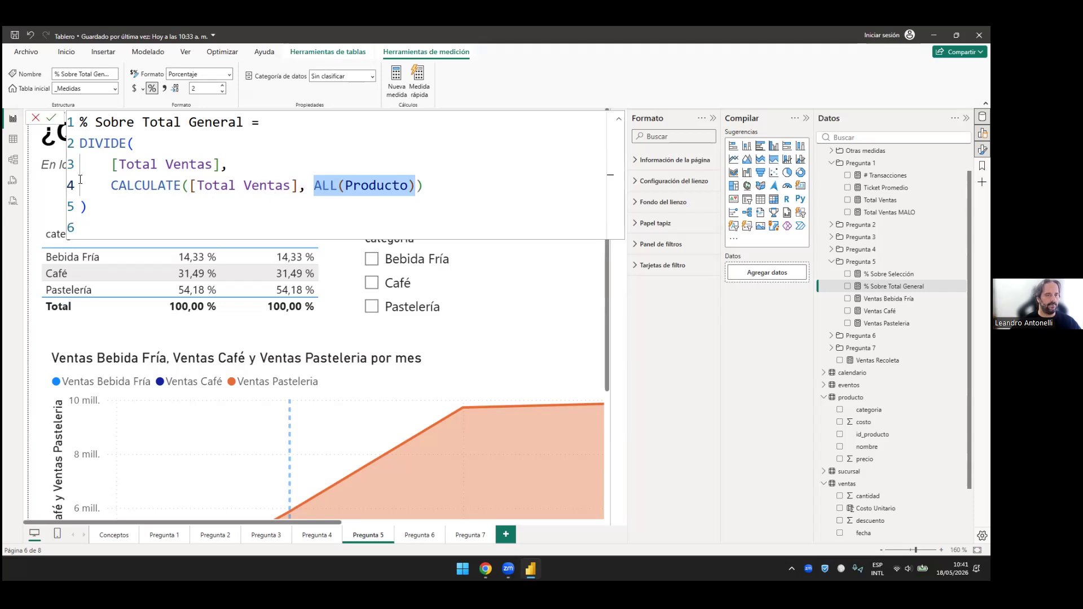
# Step: Leave the formula and examine the % Sobre Total General values for Bebida Fría, Café and Pastelería in the table
pyautogui.click(29, 264)
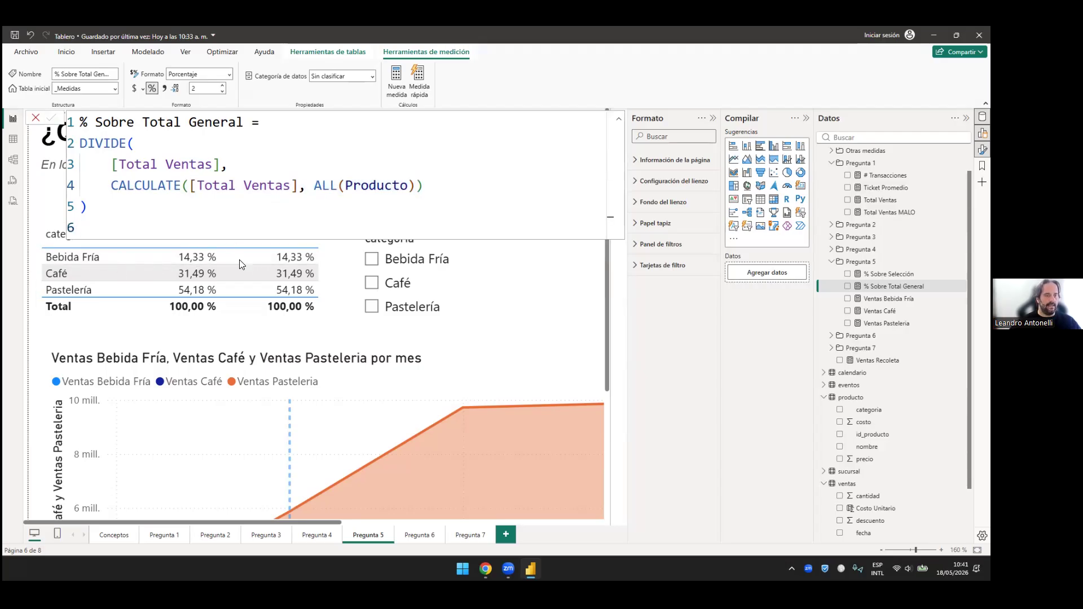
pyautogui.click(208, 256)
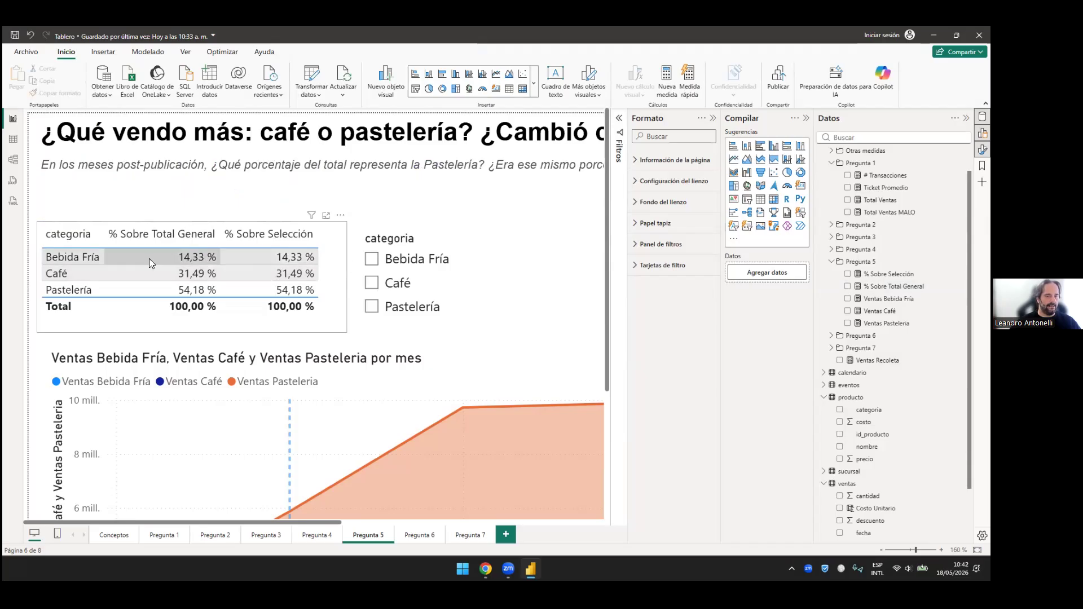
pyautogui.click(205, 262)
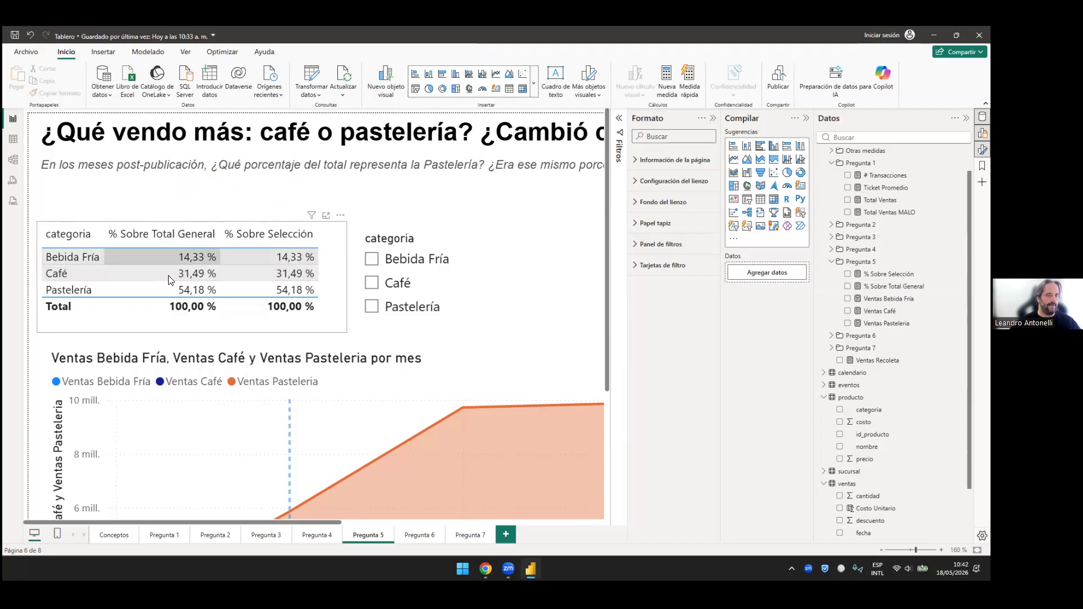
pyautogui.click(197, 276)
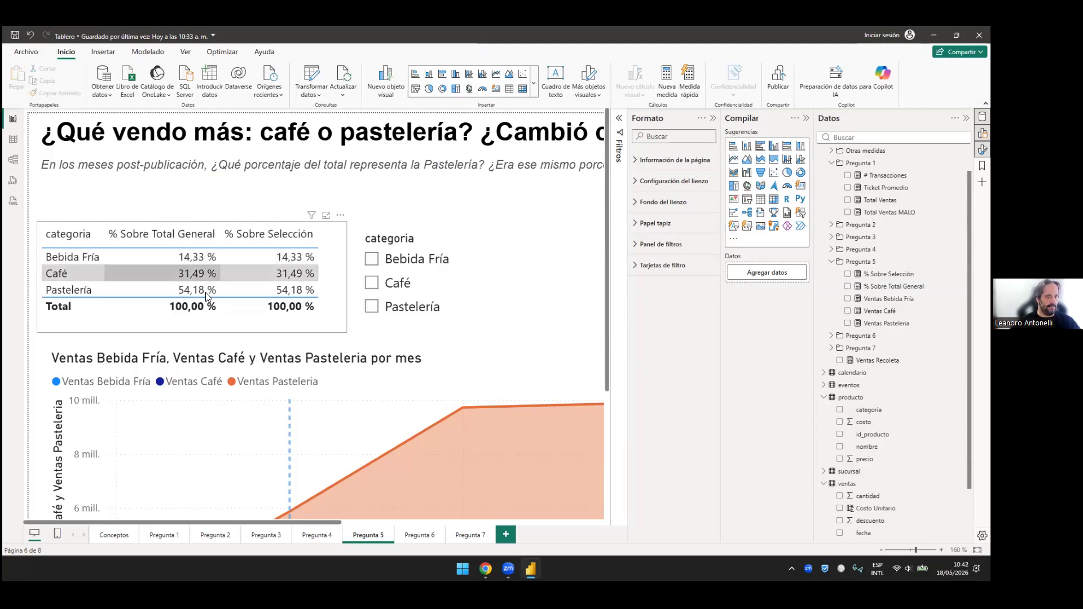
pyautogui.click(200, 292)
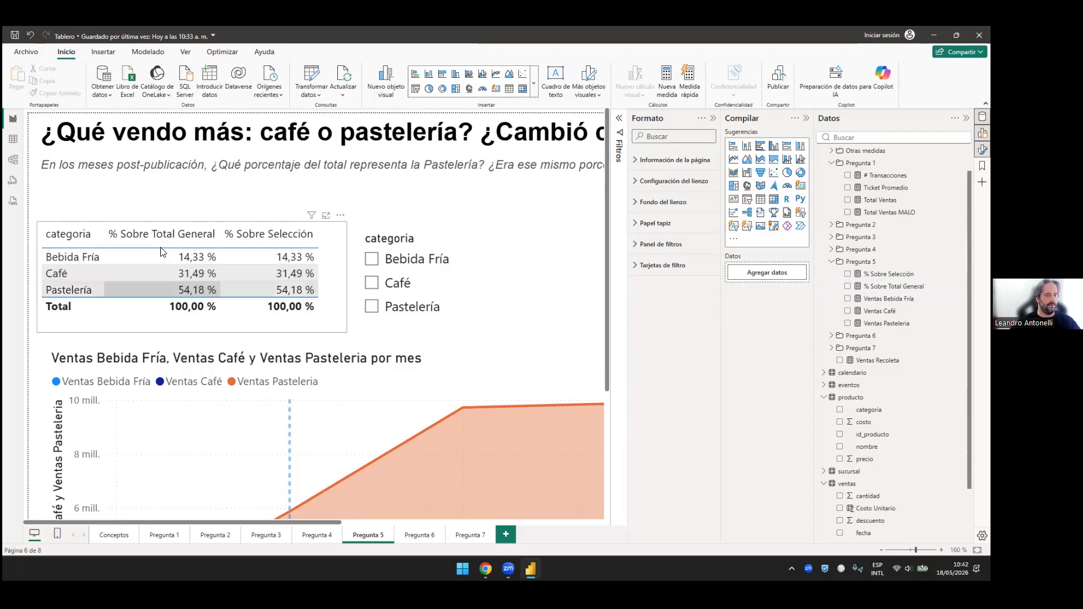
pyautogui.click(189, 260)
pyautogui.click(189, 260)
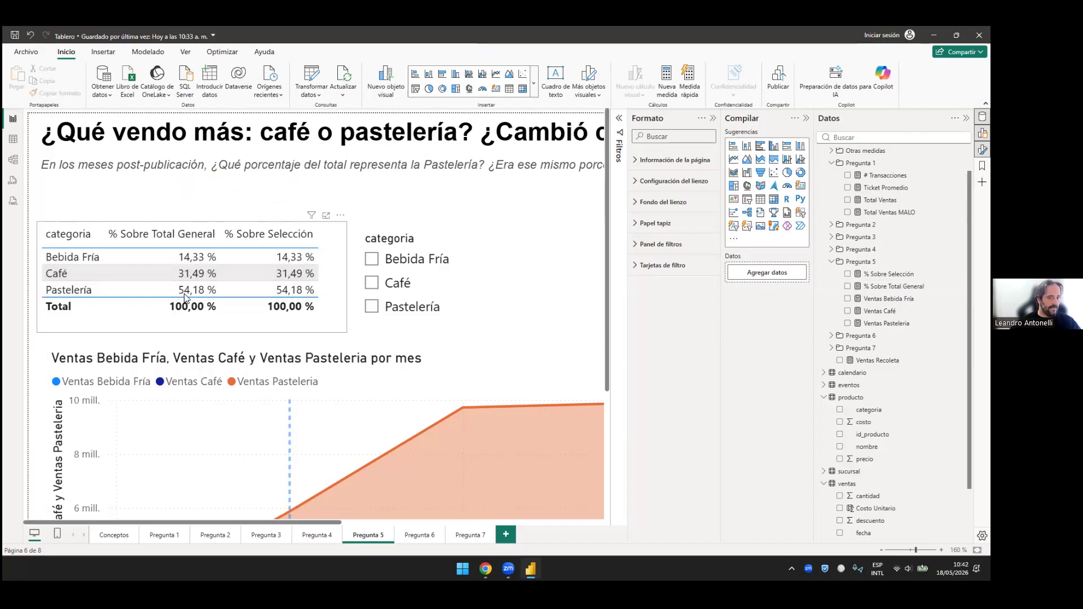
pyautogui.click(184, 293)
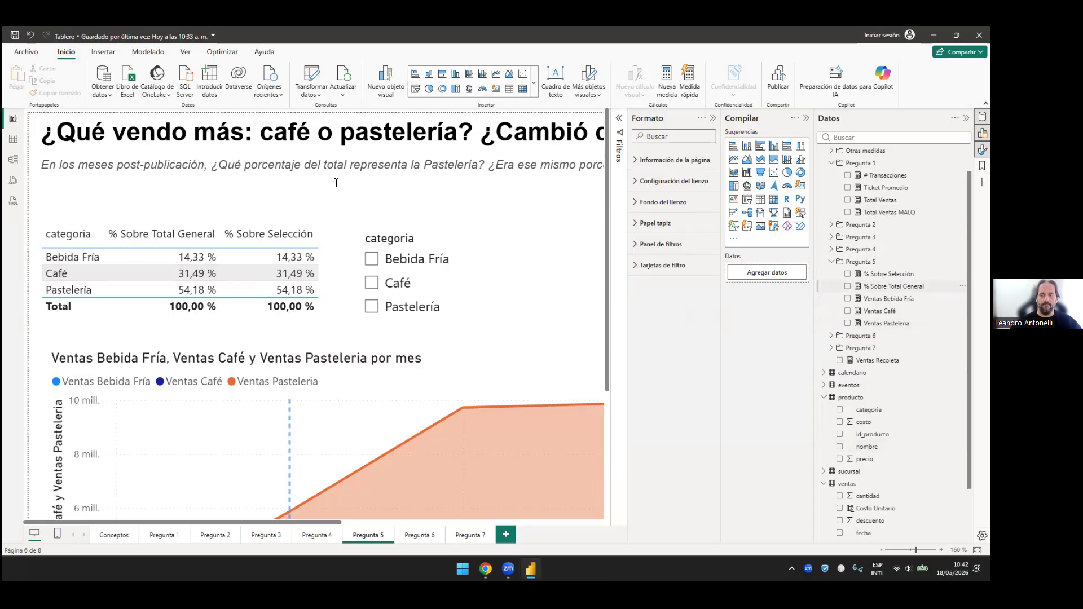
# Step: Open the % Sobre Selección measure and highlight ALLSELECTED, followed by its full CALCULATE denominator
pyautogui.click(894, 286)
pyautogui.click(889, 274)
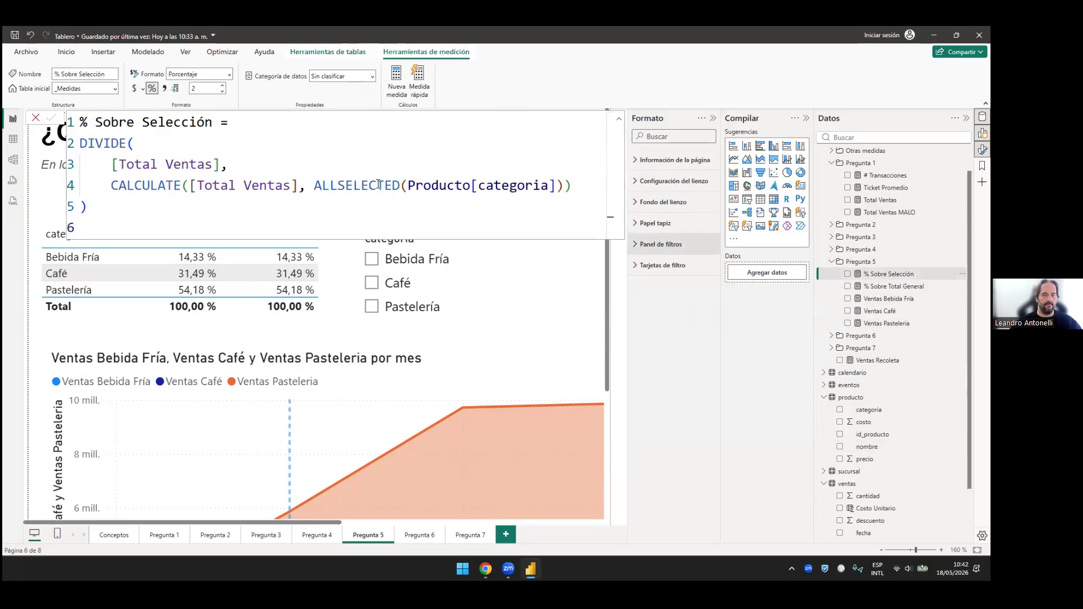
pyautogui.moveTo(400, 185); pyautogui.dragTo(338, 185)
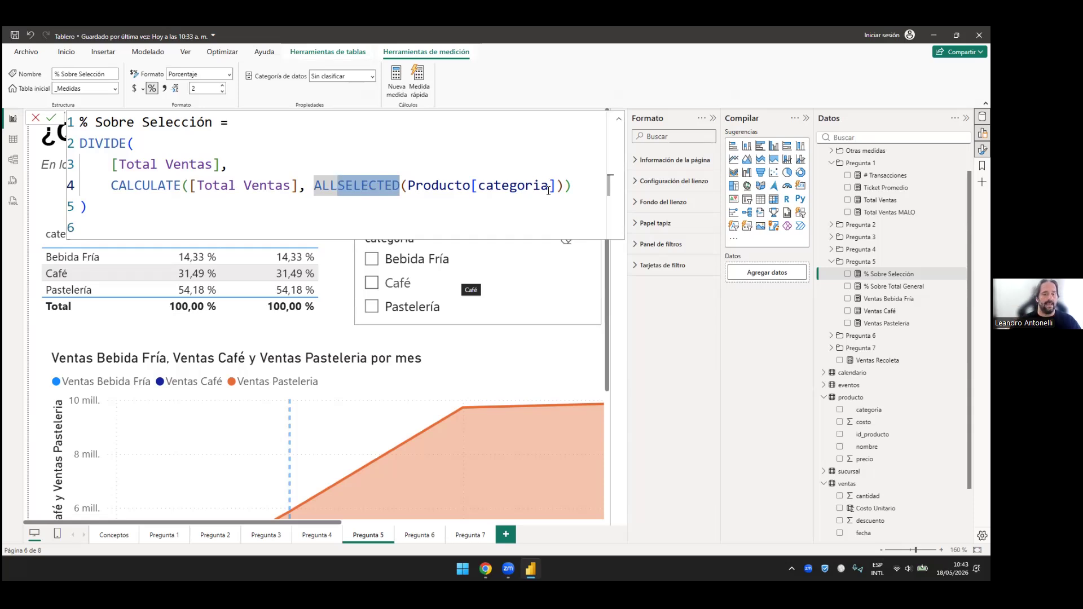
pyautogui.press('Left')
pyautogui.hotkey('shift', 'Right')
pyautogui.hotkey('shift', 'Right')
pyautogui.hotkey('shift', 'Right')
pyautogui.hotkey('shift', 'Right')
pyautogui.hotkey('shift', 'Right')
pyautogui.hotkey('shift', 'Right')
pyautogui.hotkey('shift', 'Right')
pyautogui.hotkey('shift', 'Right')
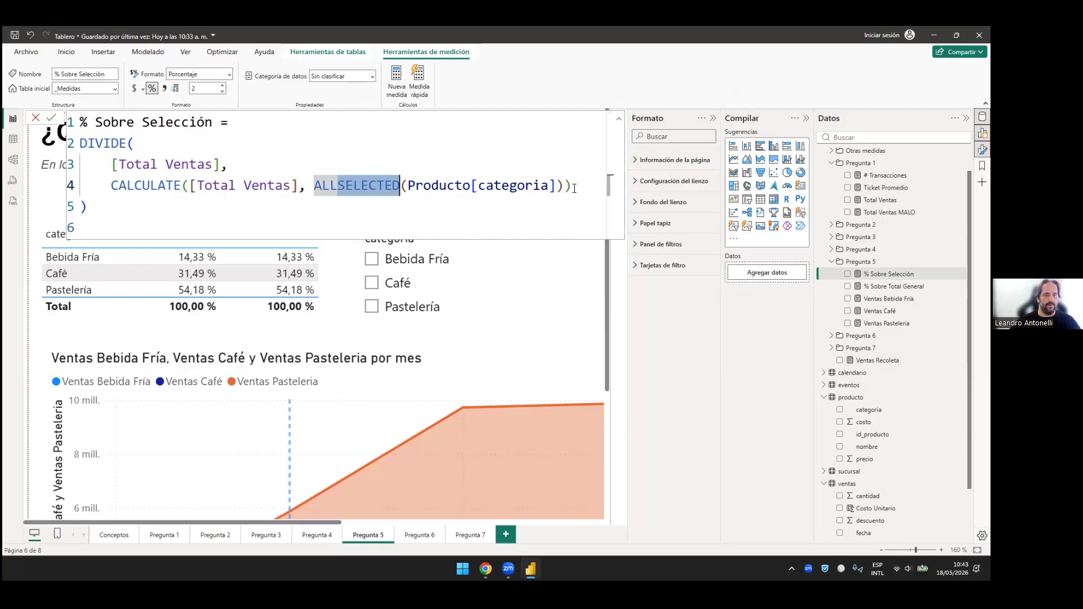
pyautogui.press('Home')
pyautogui.hotkey('shift', 'End')
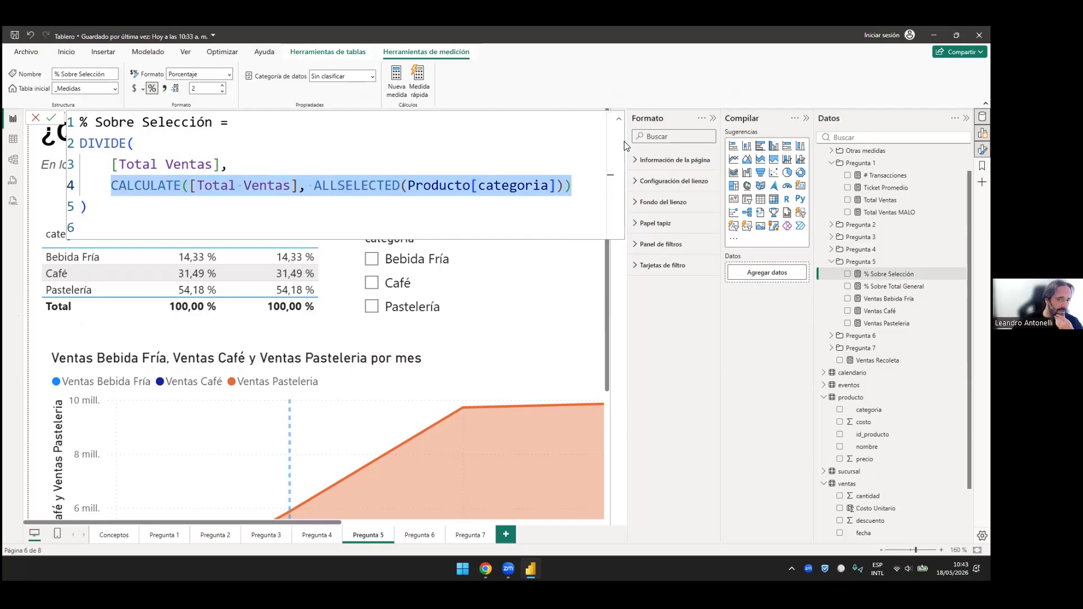
# Step: Collapse the formula and filter the categoria slicer to Bebida Fría
pyautogui.click(488, 253)
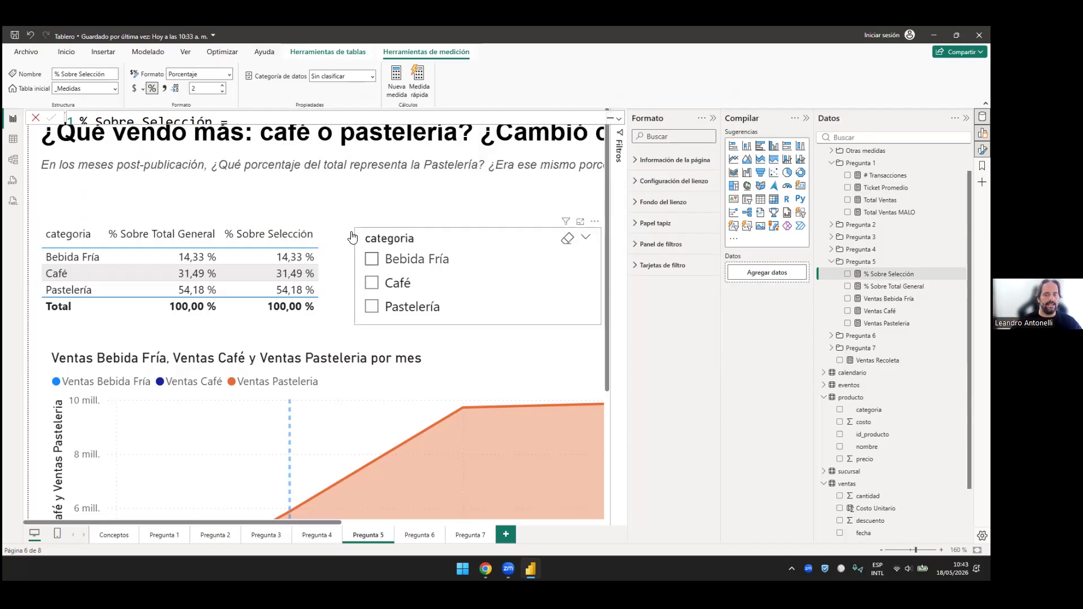
pyautogui.scroll(-3, 339, 227)
pyautogui.scroll(-2, 336, 227)
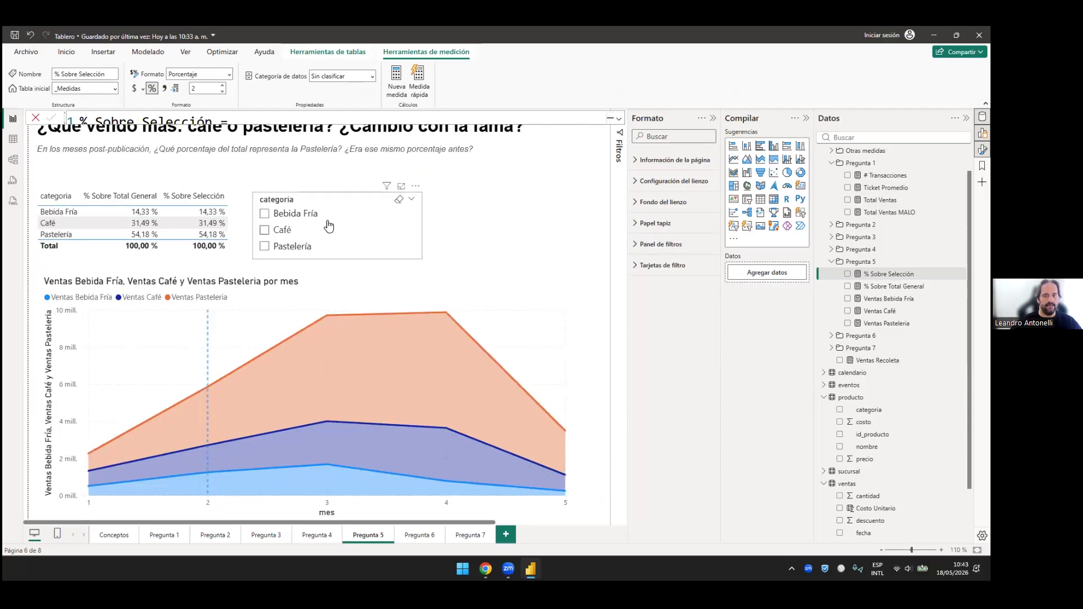
pyautogui.scroll(1, 333, 226)
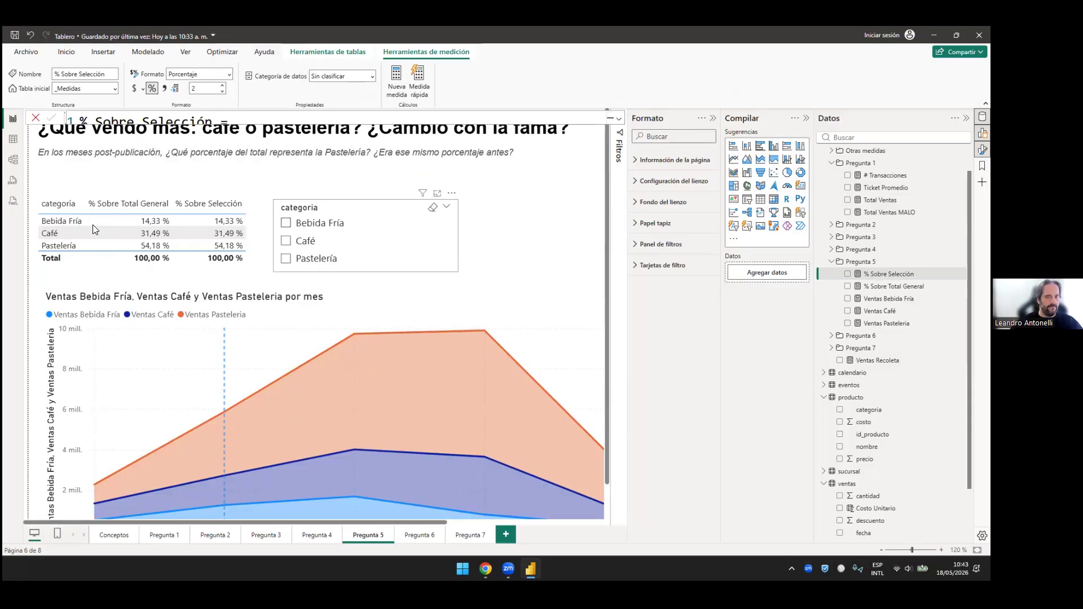
pyautogui.click(286, 223)
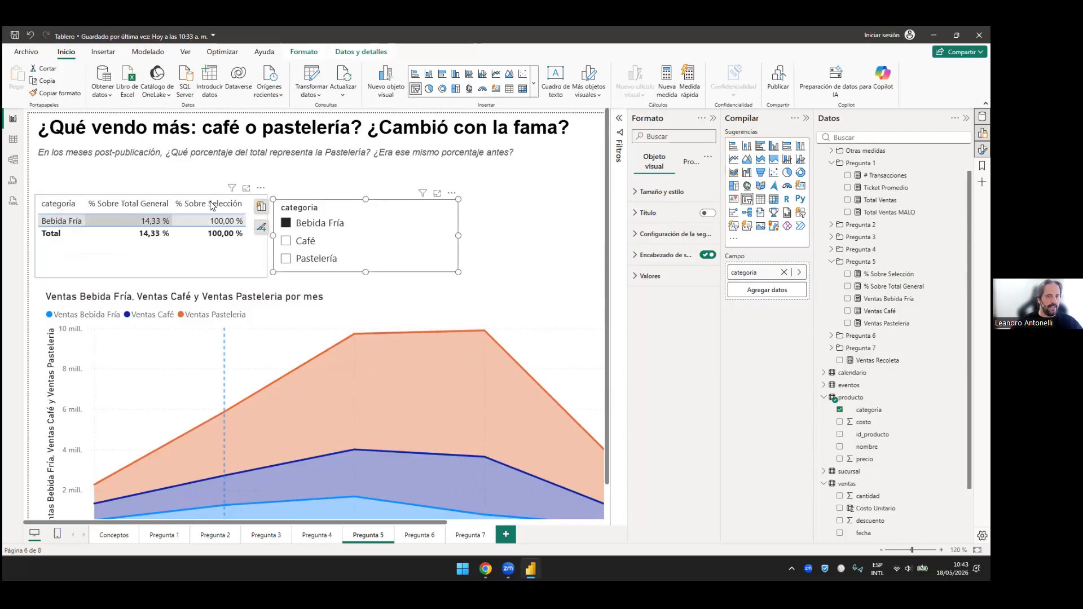
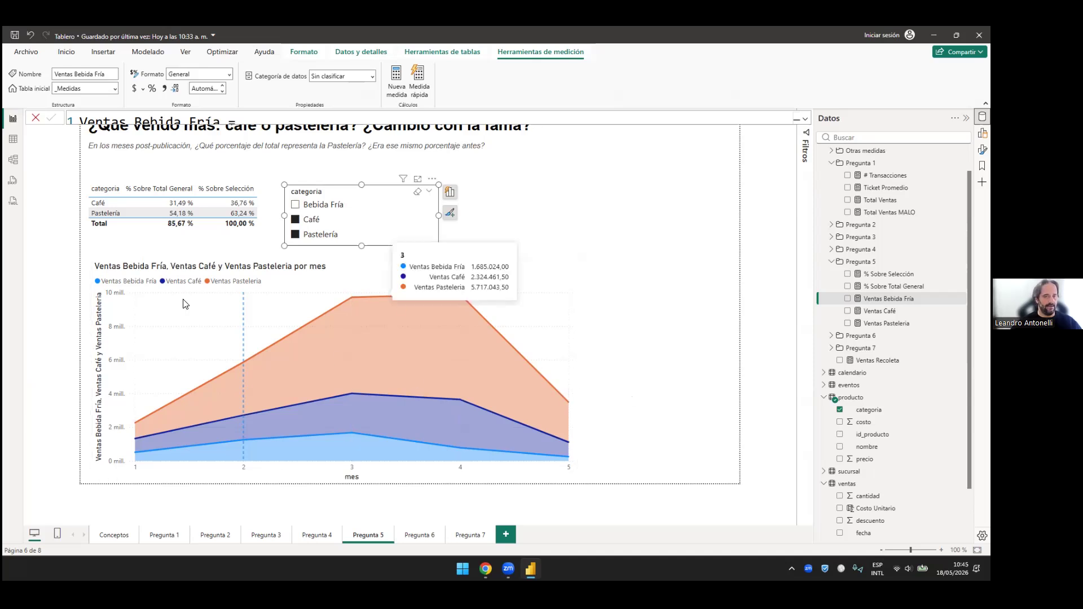
# Step: Add Bebida Fría to the categoria slicer selection and collapse the Pregunta 5 measures folder
pyautogui.keyDown('ctrl'); pyautogui.click(295, 205); pyautogui.keyUp('ctrl')
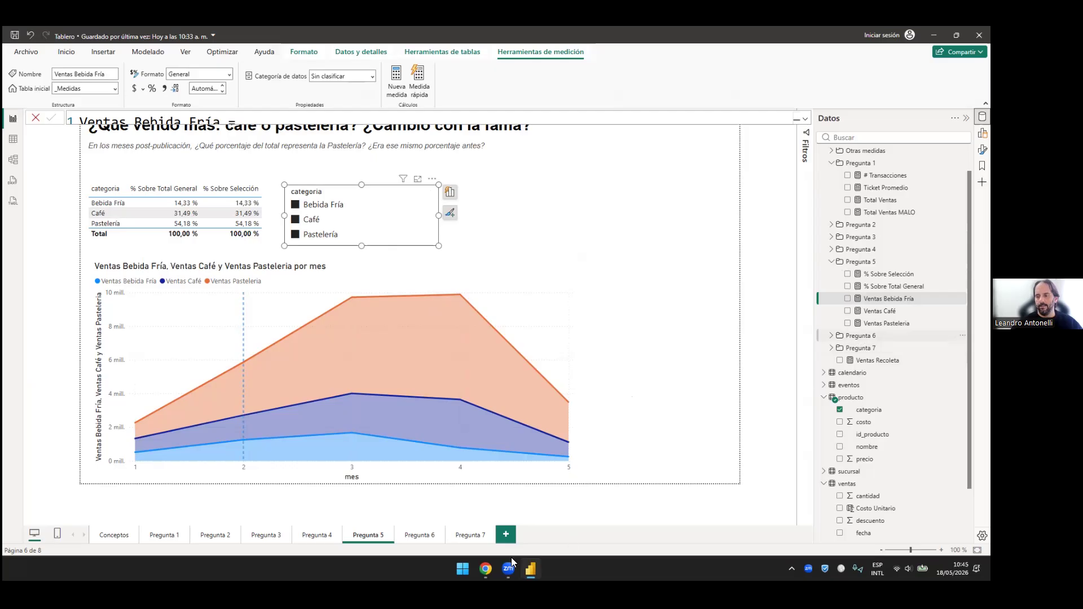
pyautogui.click(831, 262)
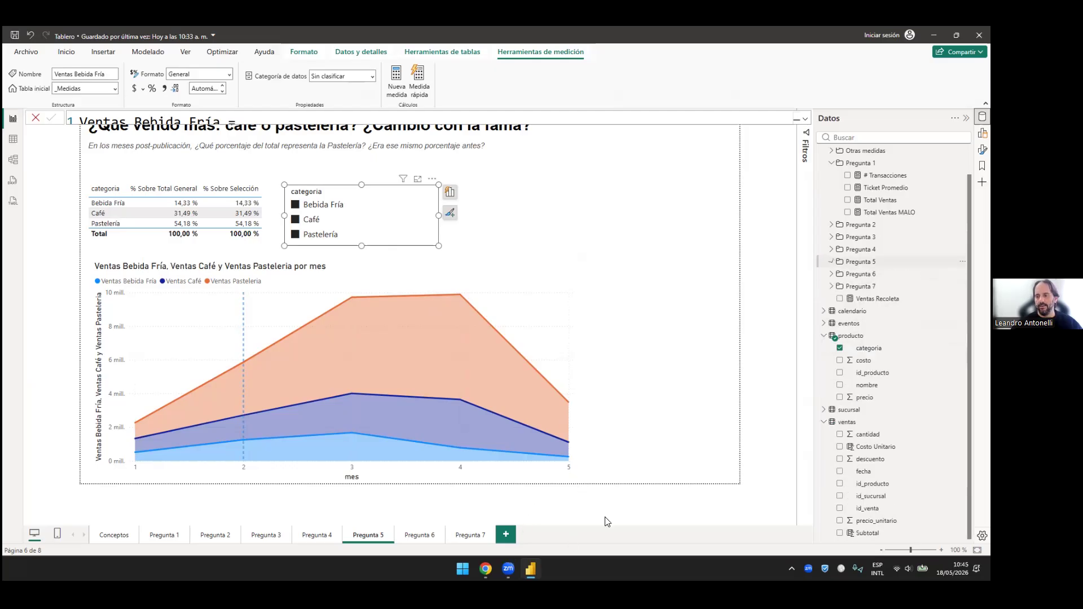
pyautogui.click(861, 274)
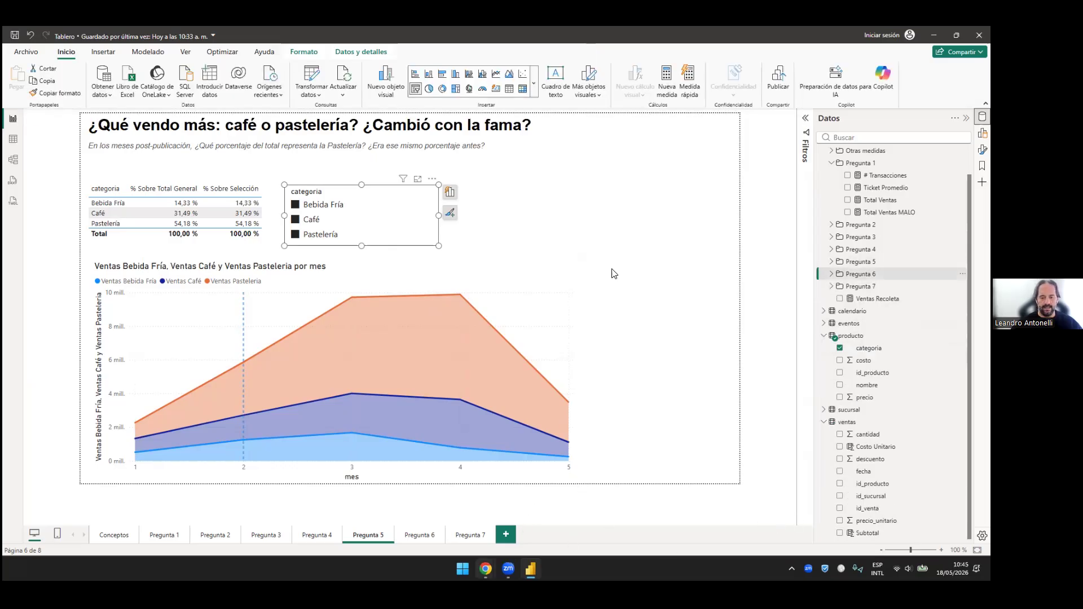
# Step: Switch to the Canva presentation and show slide 22, ¿Qué sucursal aguantó mejor el crecimiento?
pyautogui.click(486, 568)
pyautogui.click(513, 518)
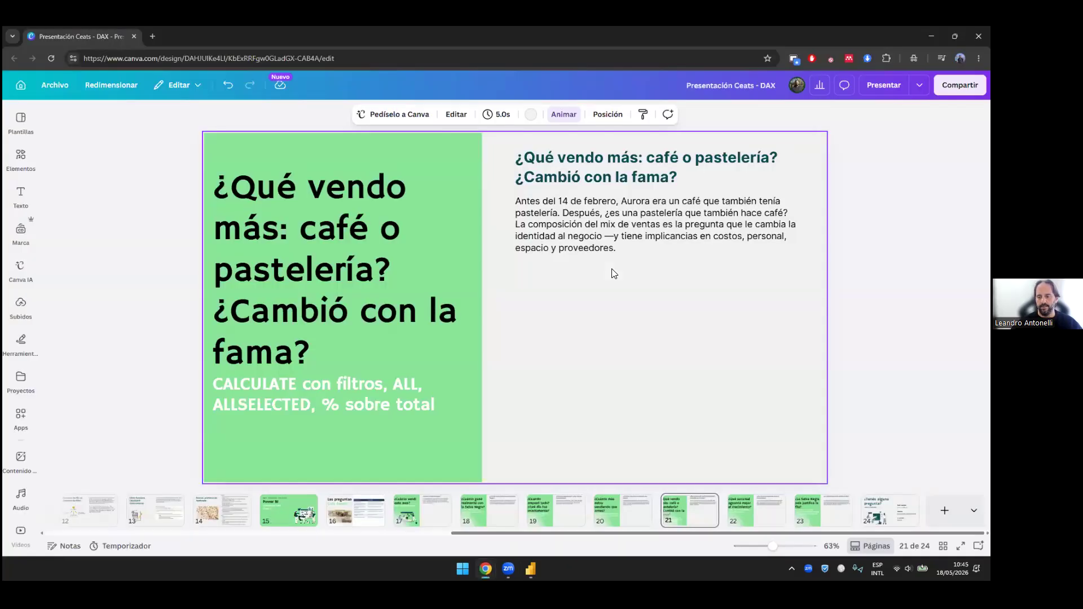
pyautogui.click(756, 511)
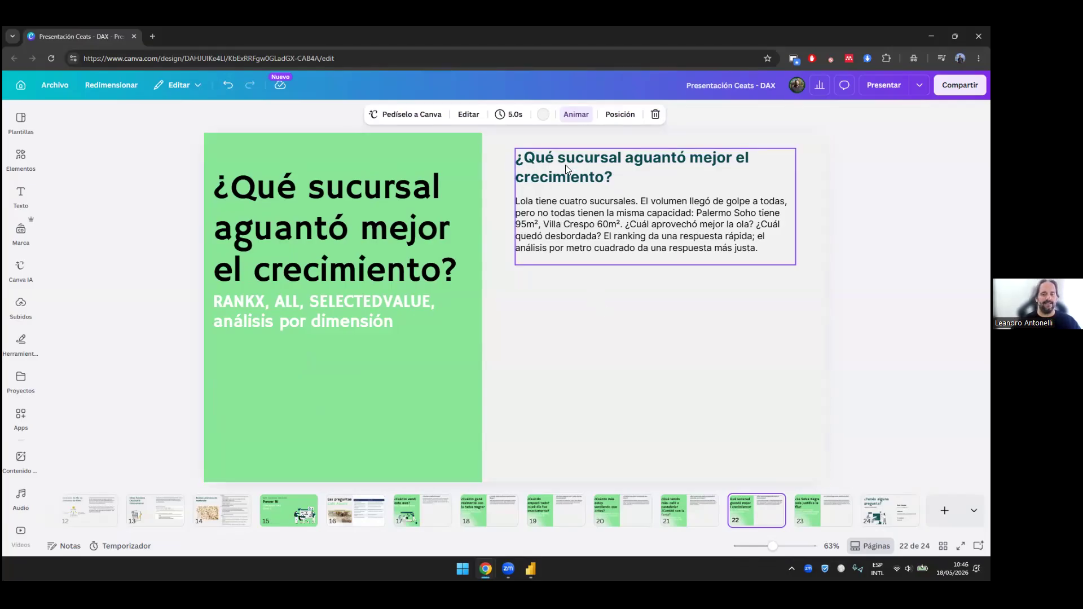
pyautogui.click(641, 168)
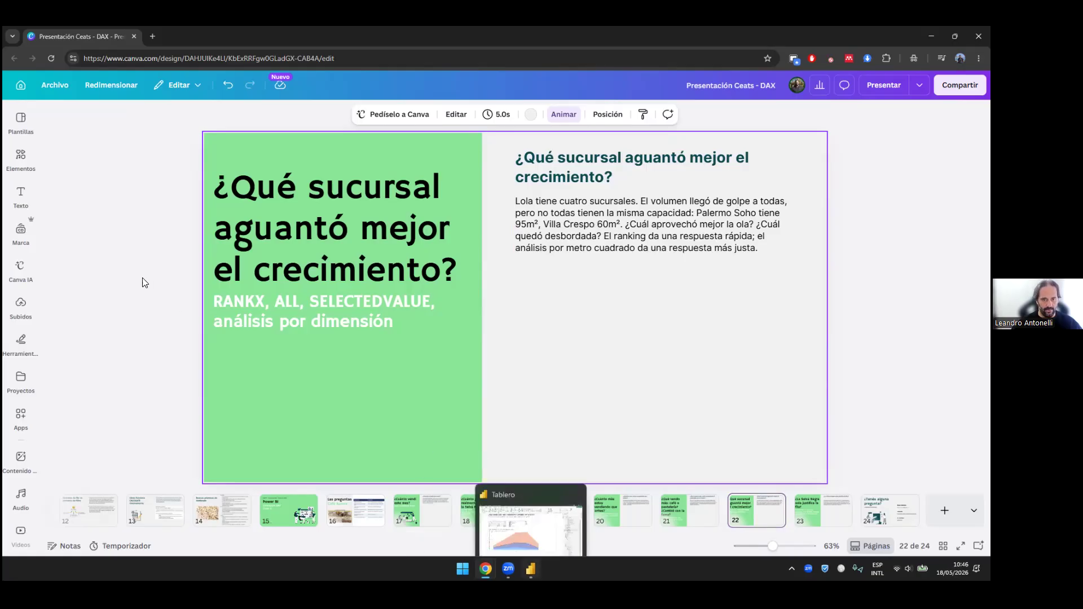
# Step: Return to the Power BI report's Pregunta 6 page, collapse the Pregunta 1 measures folder and expand Pregunta 6
pyautogui.click(530, 568)
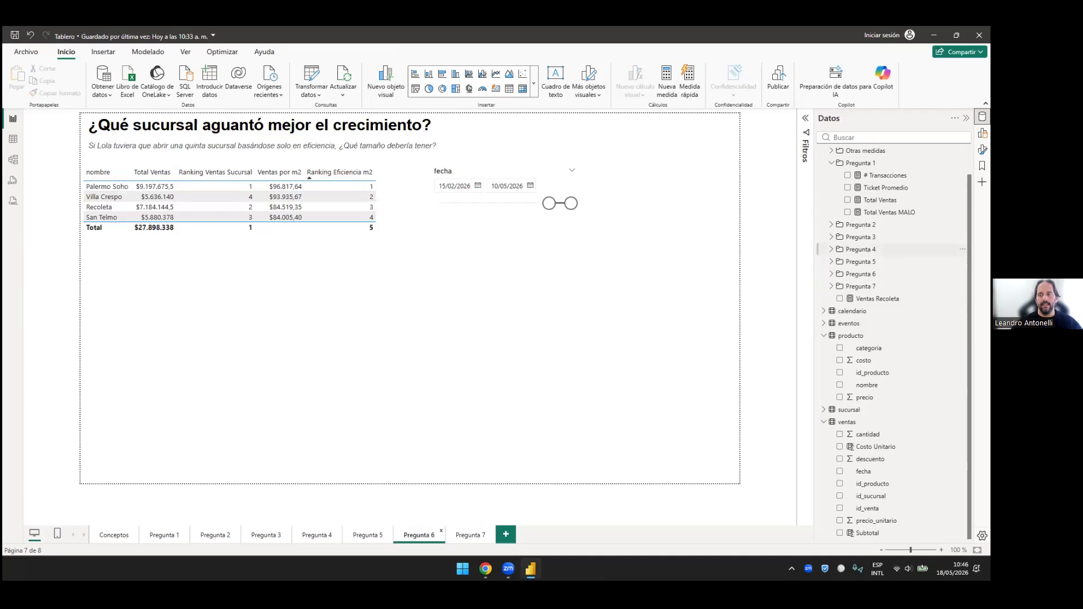
pyautogui.click(857, 163)
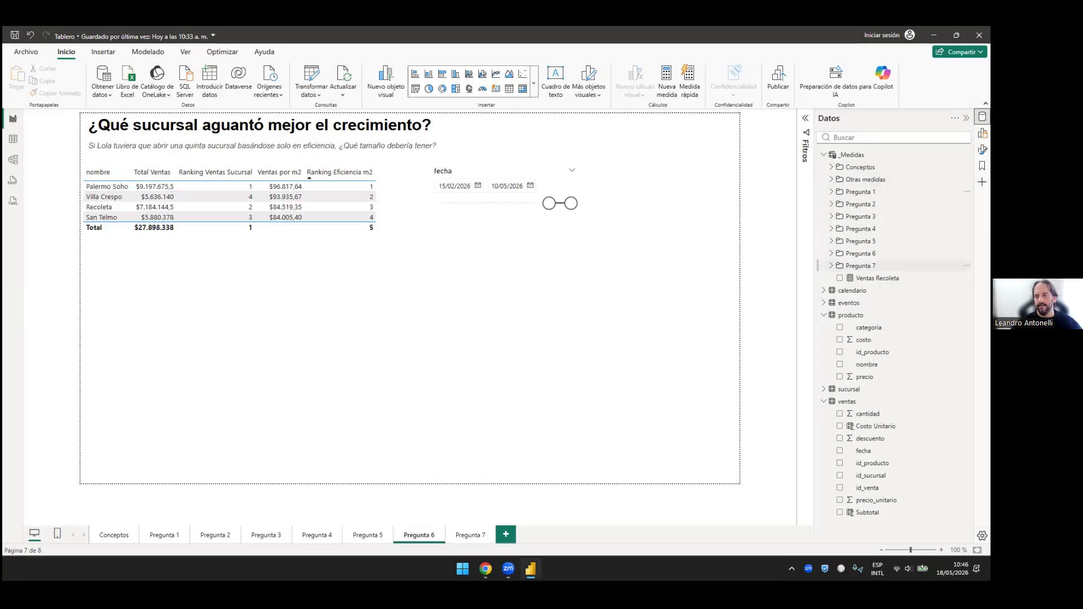
pyautogui.click(831, 253)
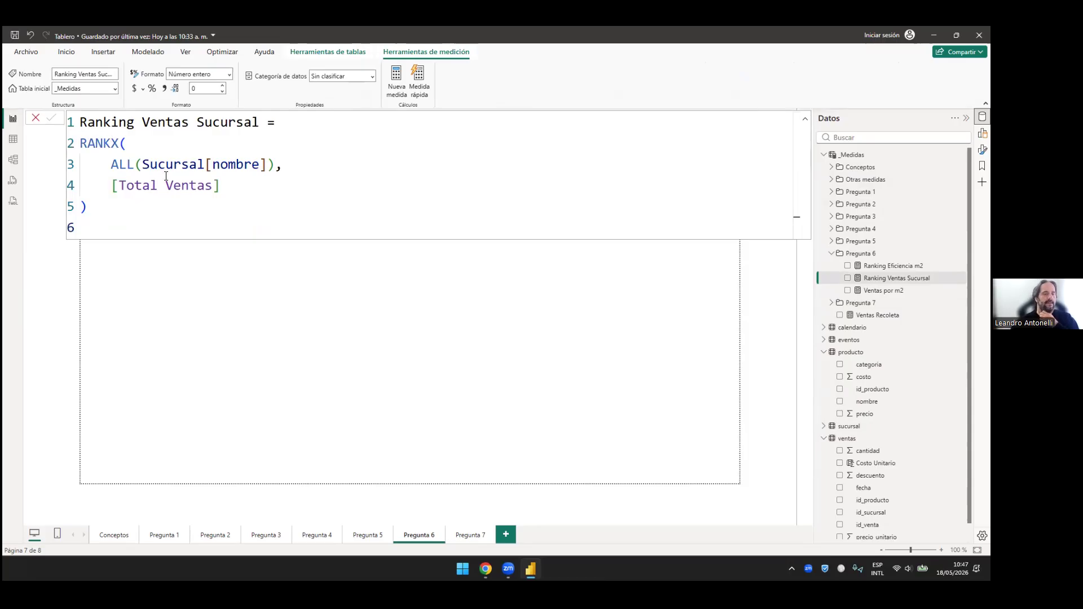
# Step: Highlight RANKX and its ALL(Sucursal[nombre]) argument in the Ranking Ventas Sucursal formula
pyautogui.moveTo(80, 144); pyautogui.dragTo(111, 144)
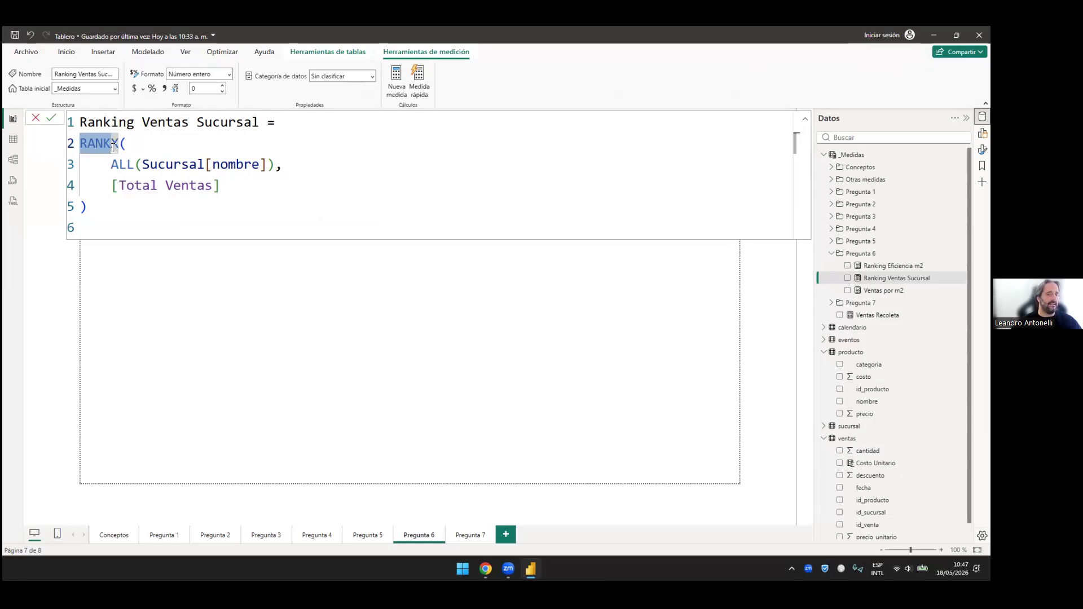
pyautogui.moveTo(283, 165); pyautogui.dragTo(112, 163)
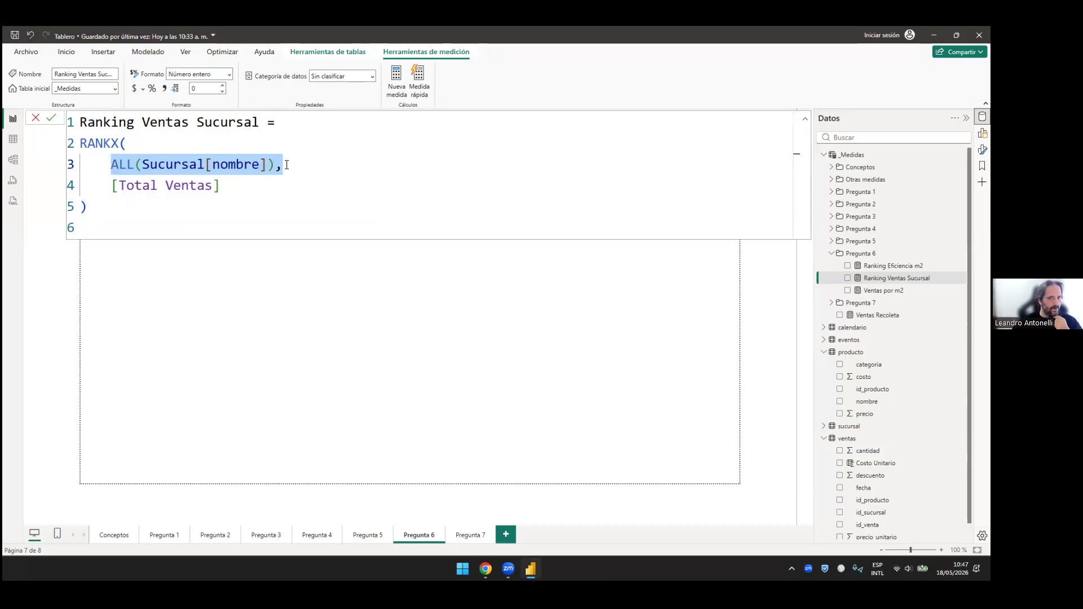
pyautogui.click(112, 164)
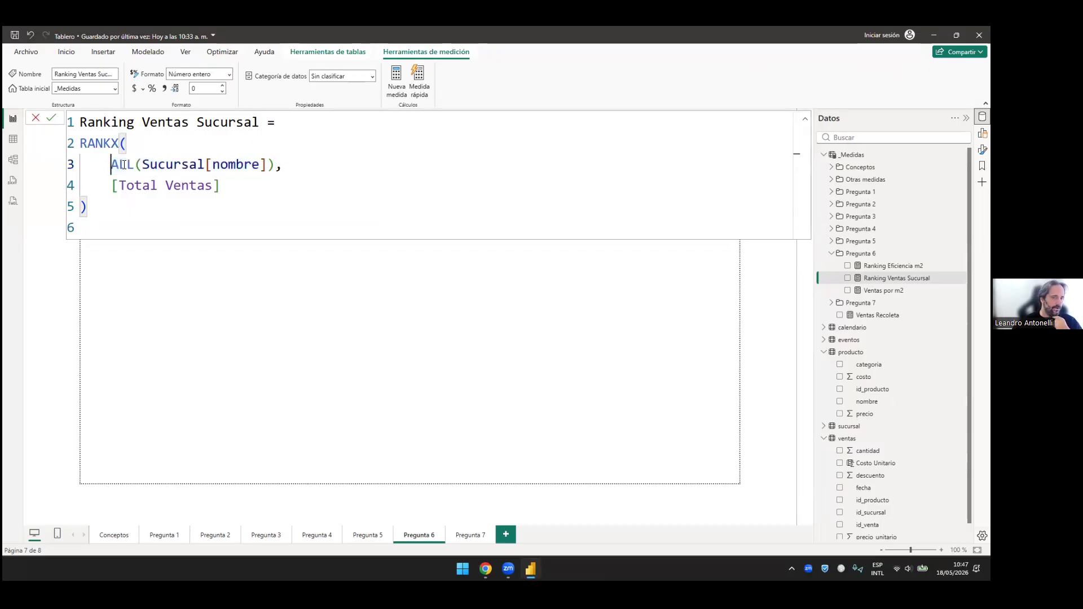
# Step: Highlight the ALL function and the Sucursal[nombre] column inside it in the Ranking Ventas Sucursal formula, and return to the report page
pyautogui.moveTo(112, 164); pyautogui.dragTo(284, 165)
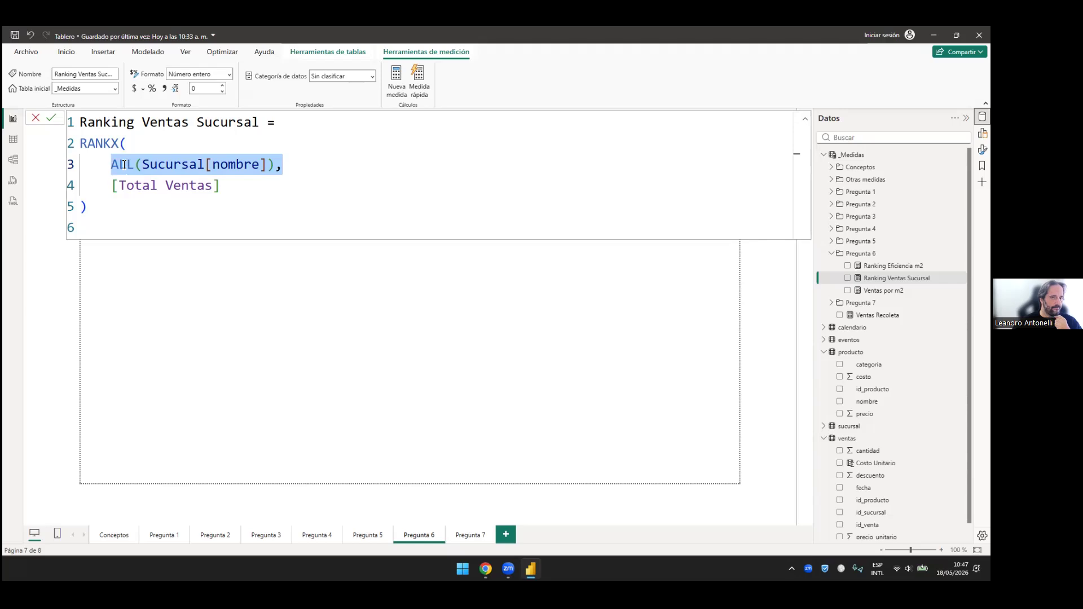
pyautogui.doubleClick(118, 164)
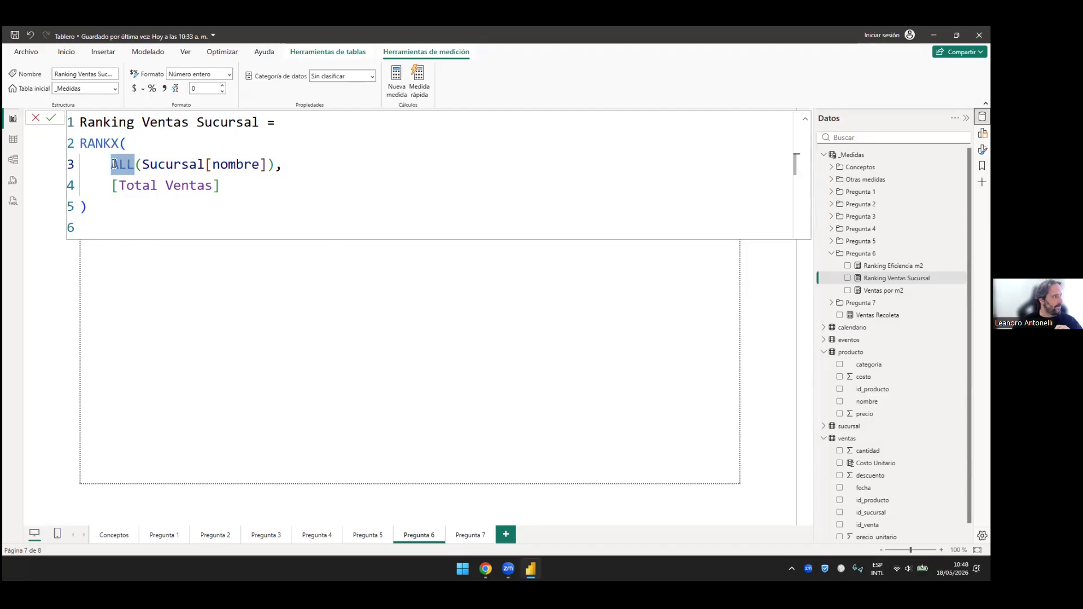
pyautogui.moveTo(293, 159); pyautogui.dragTo(111, 165)
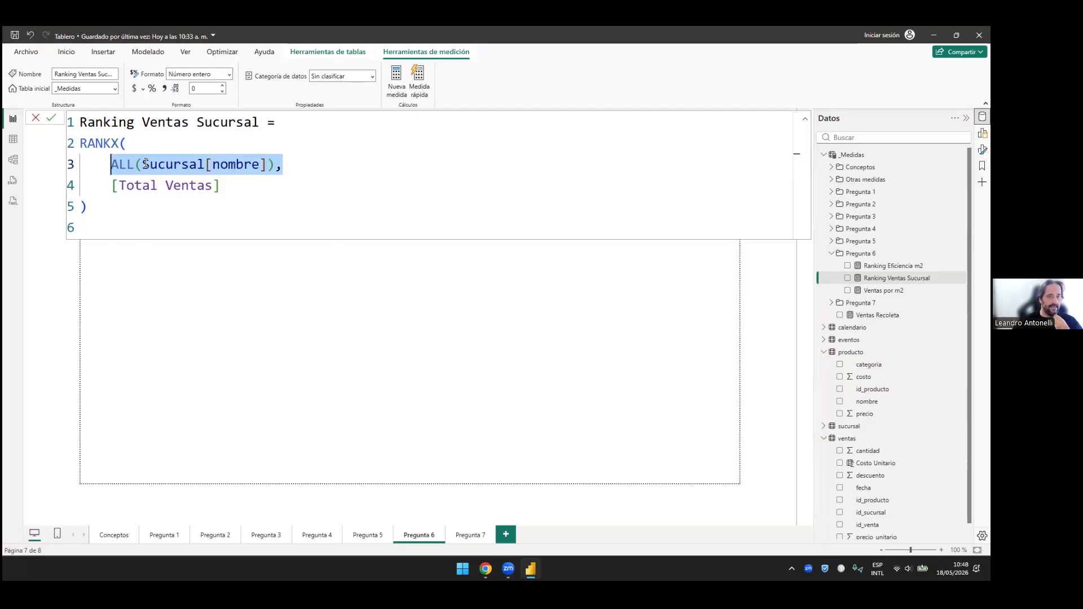
pyautogui.click(234, 165)
pyautogui.moveTo(268, 164); pyautogui.dragTo(141, 164)
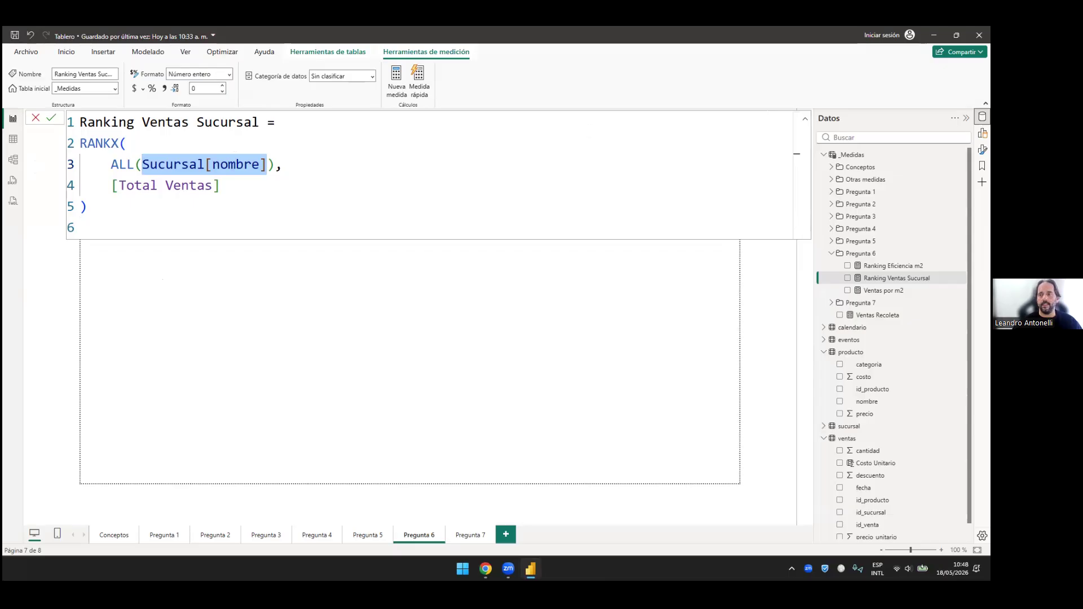
pyautogui.click(729, 268)
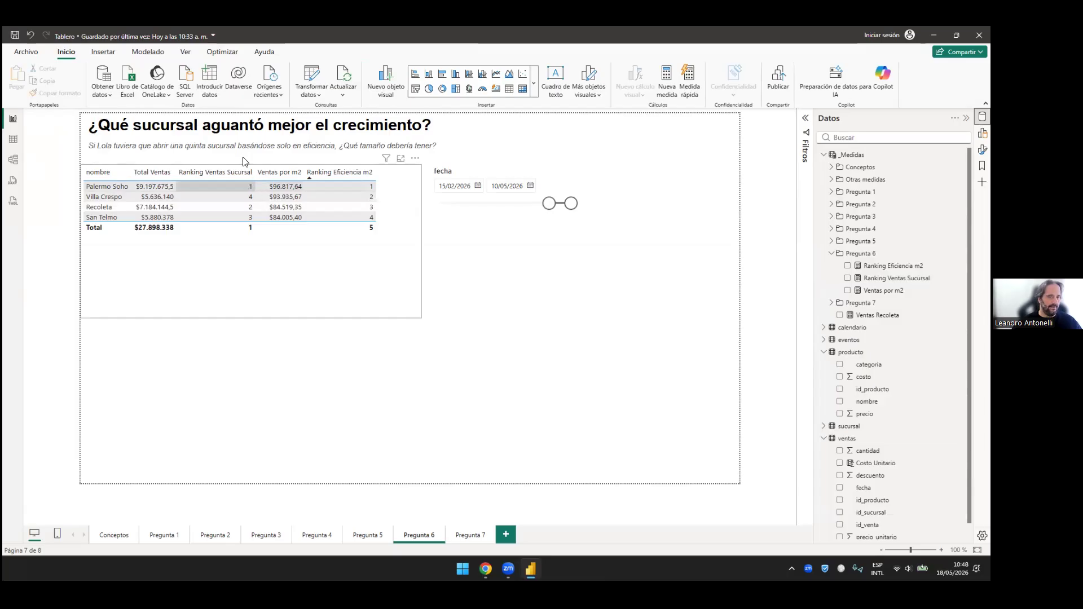
# Step: Sort the branch table by Ranking Ventas Sucursal in ascending order and select the Palermo Soho row
pyautogui.click(249, 176)
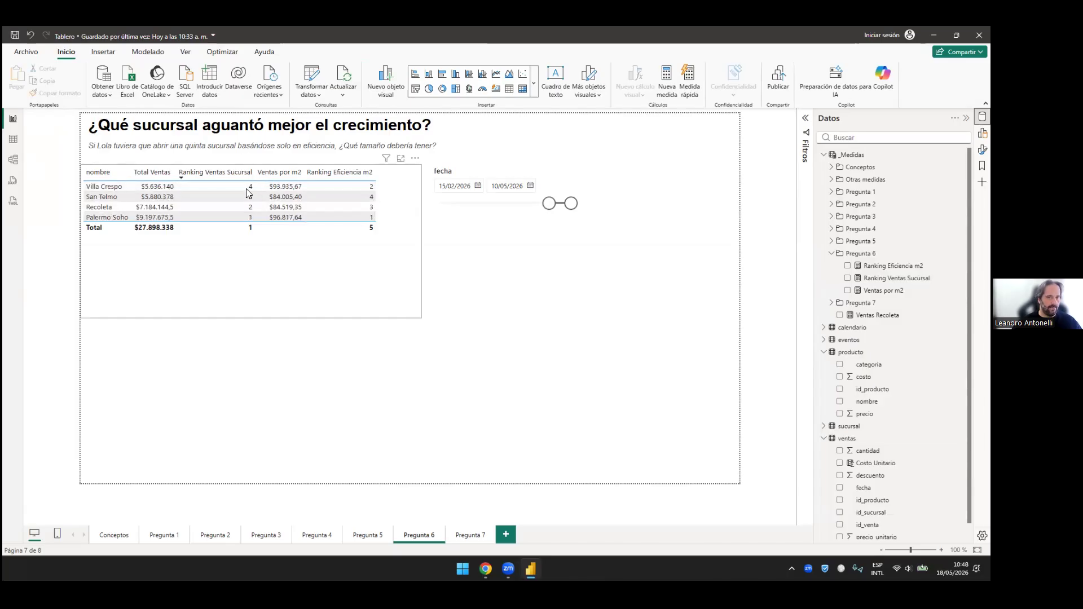
pyautogui.click(240, 175)
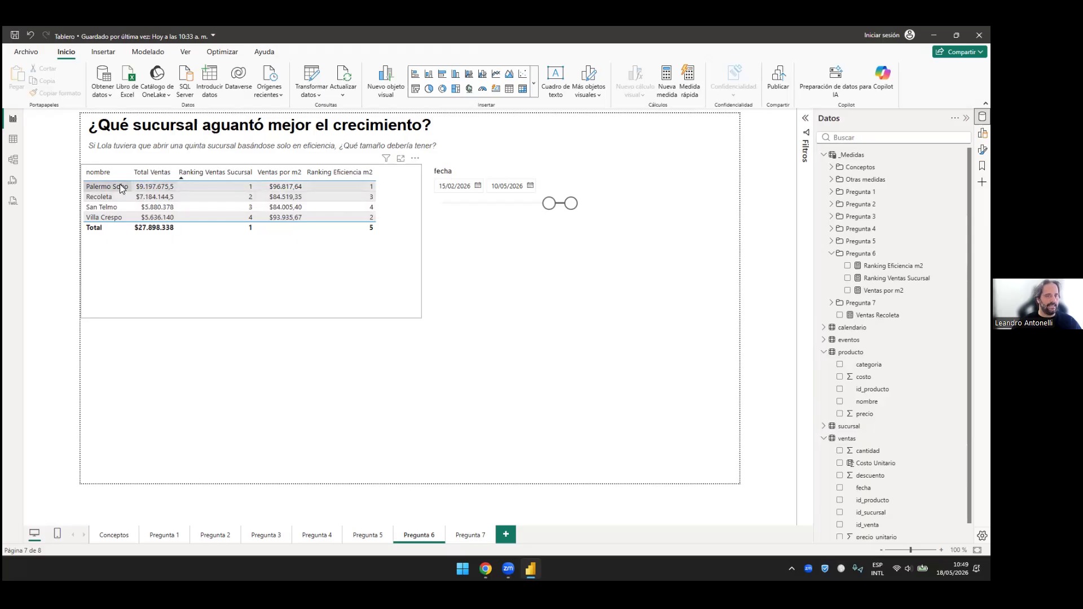
pyautogui.click(251, 189)
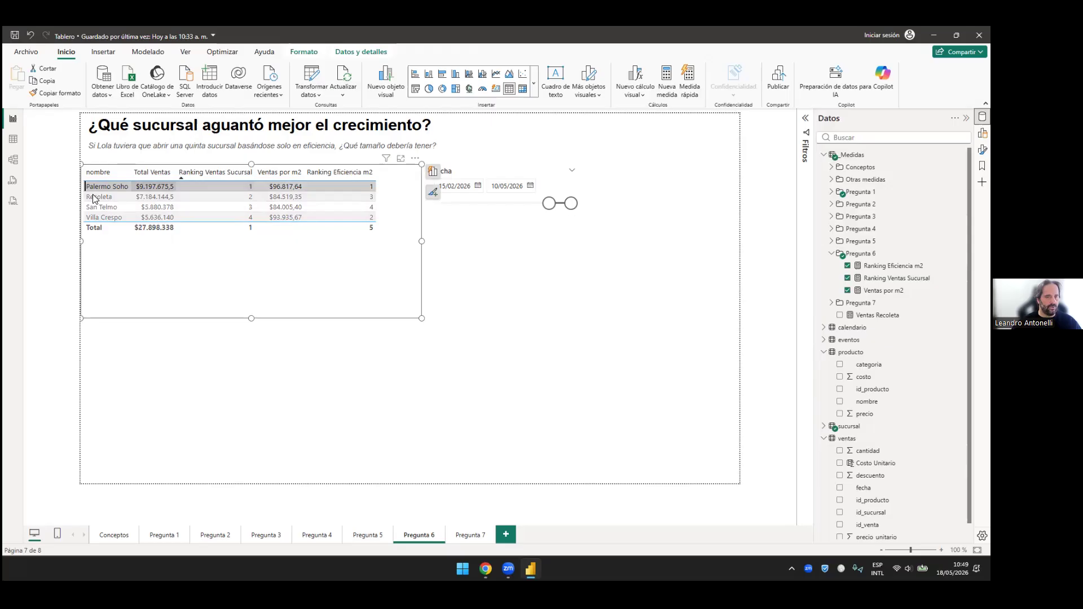
pyautogui.click(250, 196)
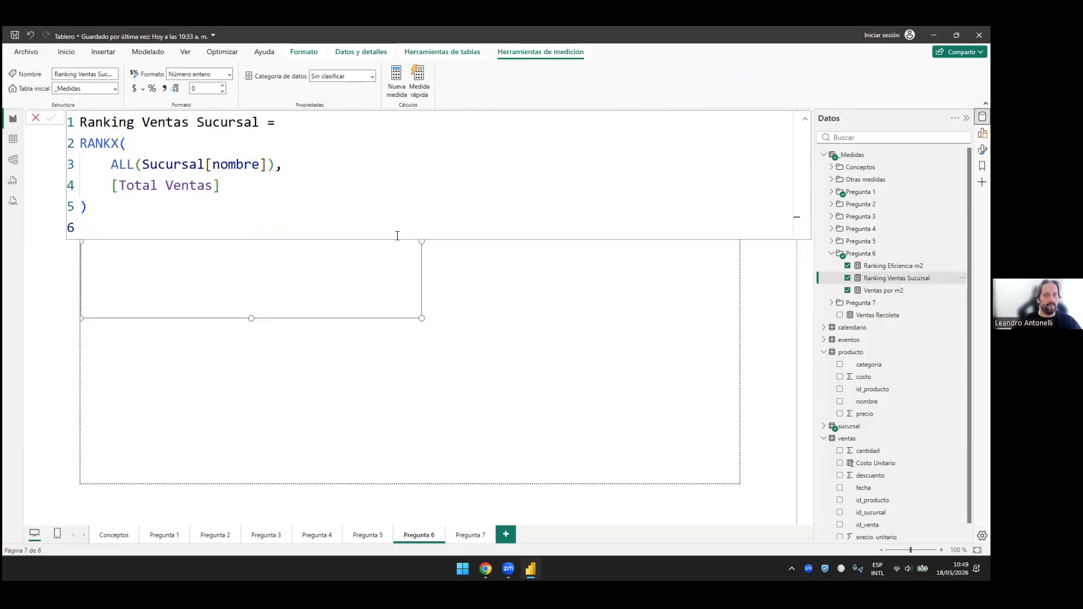
# Step: Try removing the ALL function around Sucursal[nombre] in the Ranking Ventas Sucursal measure and commit the formula
pyautogui.hotkey('shift', 'Left')
pyautogui.hotkey('shift', 'Left')
pyautogui.hotkey('shift', 'Left')
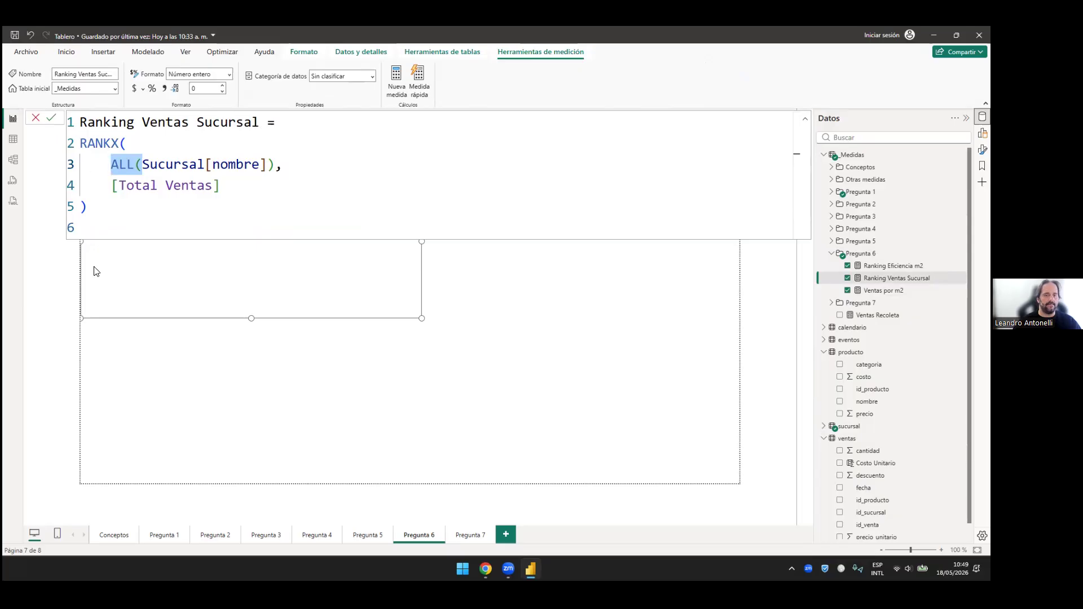
pyautogui.press('Delete')
pyautogui.press('Delete')
pyautogui.press('End')
pyautogui.press('Left')
pyautogui.press('BackSpace')
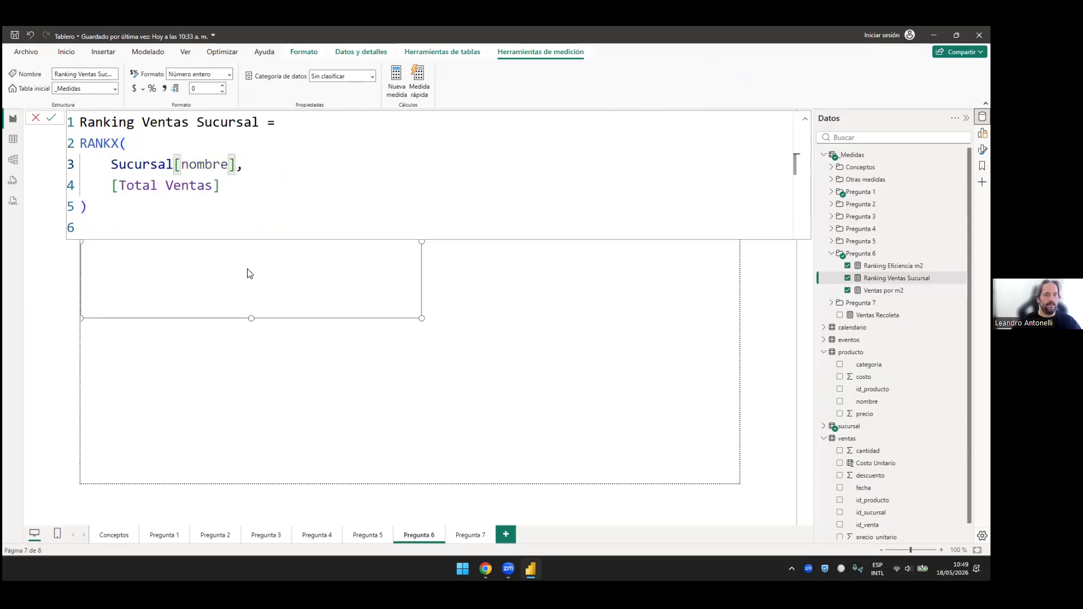
pyautogui.press('Return')
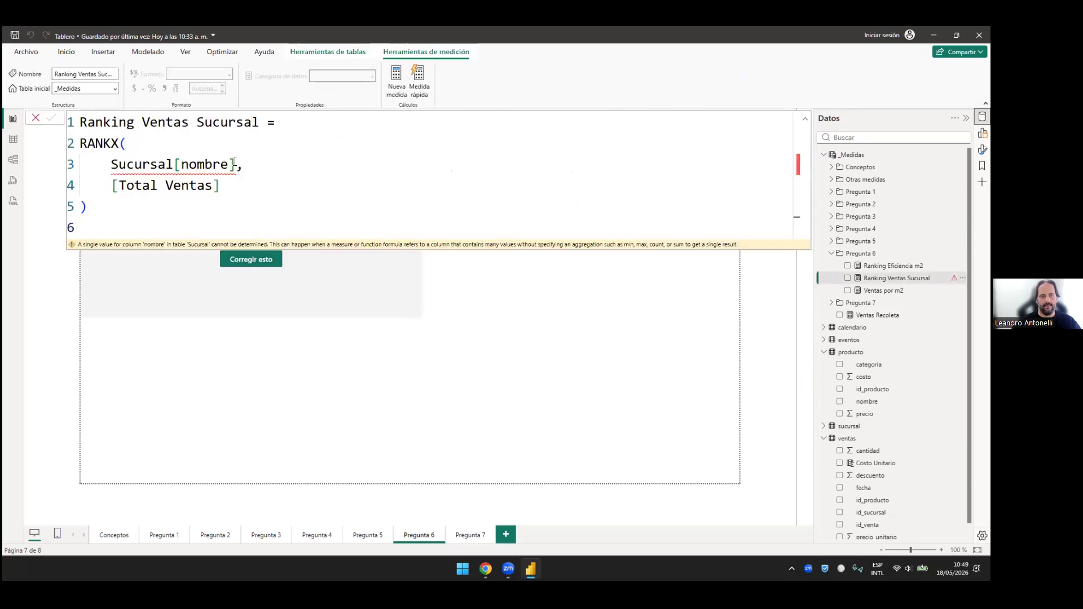
# Step: Try replacing Sucursal[nombre] with the whole sucursal table as RANKX's first argument, then commit and check the branch table
pyautogui.moveTo(110, 165); pyautogui.dragTo(238, 166)
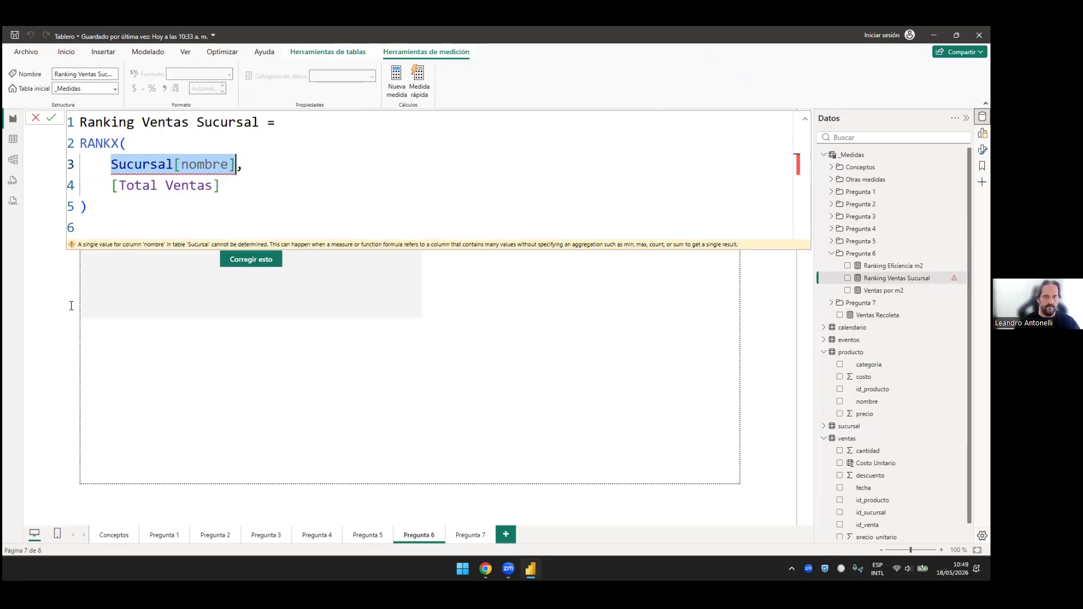
pyautogui.write('sucu')
pyautogui.press('Tab')
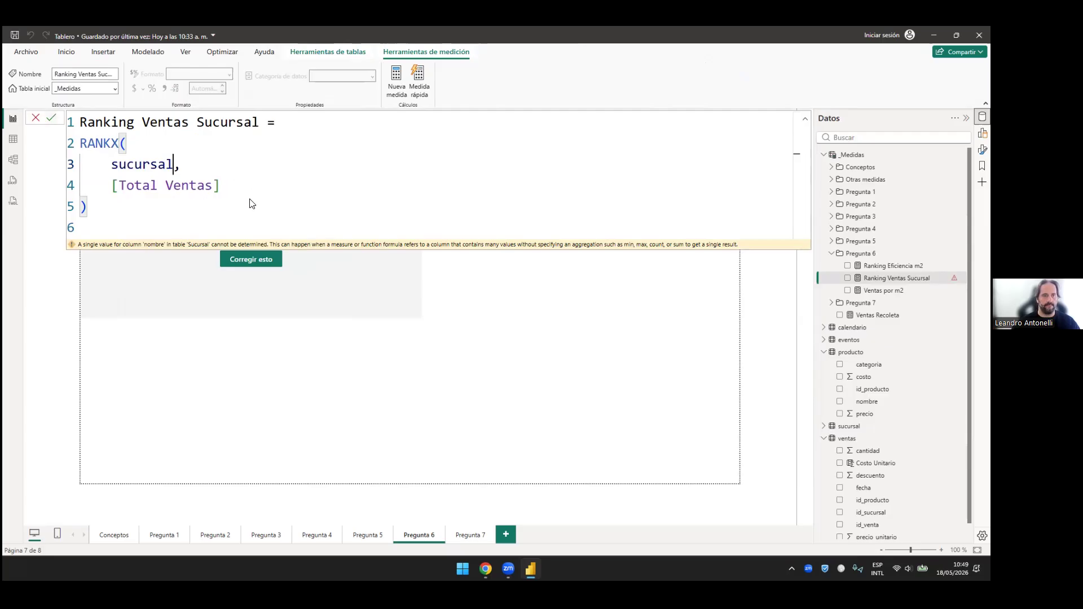
pyautogui.press('Return')
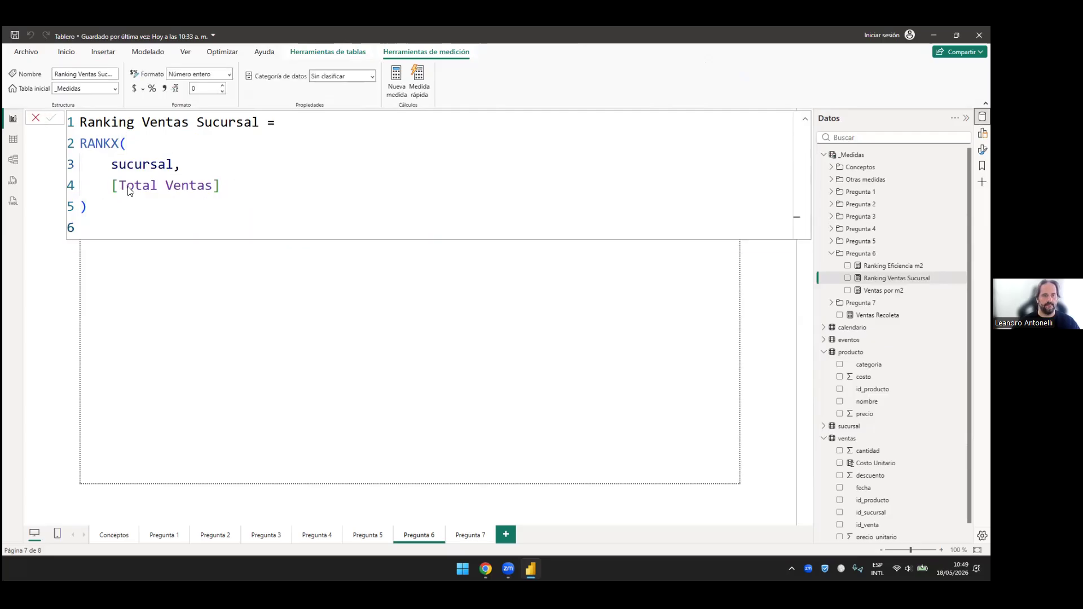
pyautogui.press('Escape')
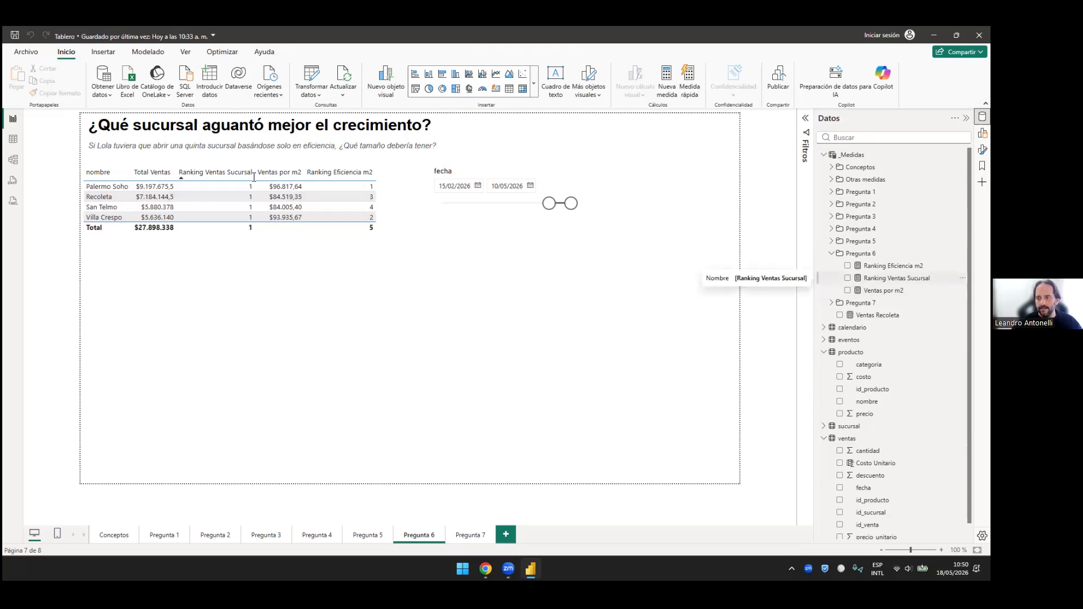
# Step: Undo the Ranking Ventas Sucursal edits back to ALL(Sucursal[nombre]), commit the formula and return to the report page
pyautogui.click(276, 187)
pyautogui.hotkey('ctrl', 'z')
pyautogui.hotkey('ctrl', 'z')
pyautogui.hotkey('ctrl', 'z')
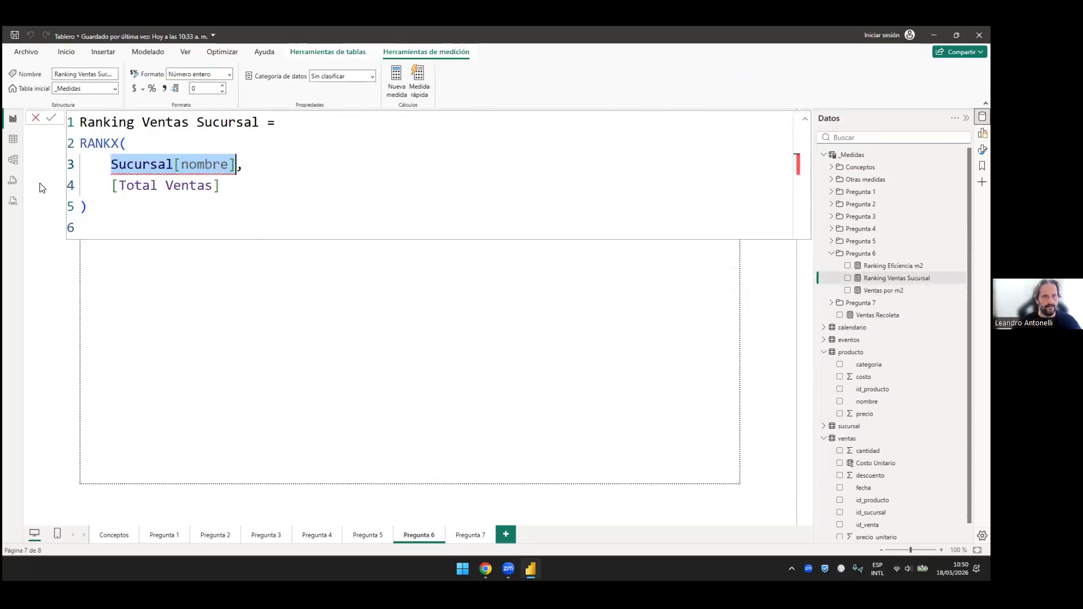
pyautogui.hotkey('ctrl', 'z')
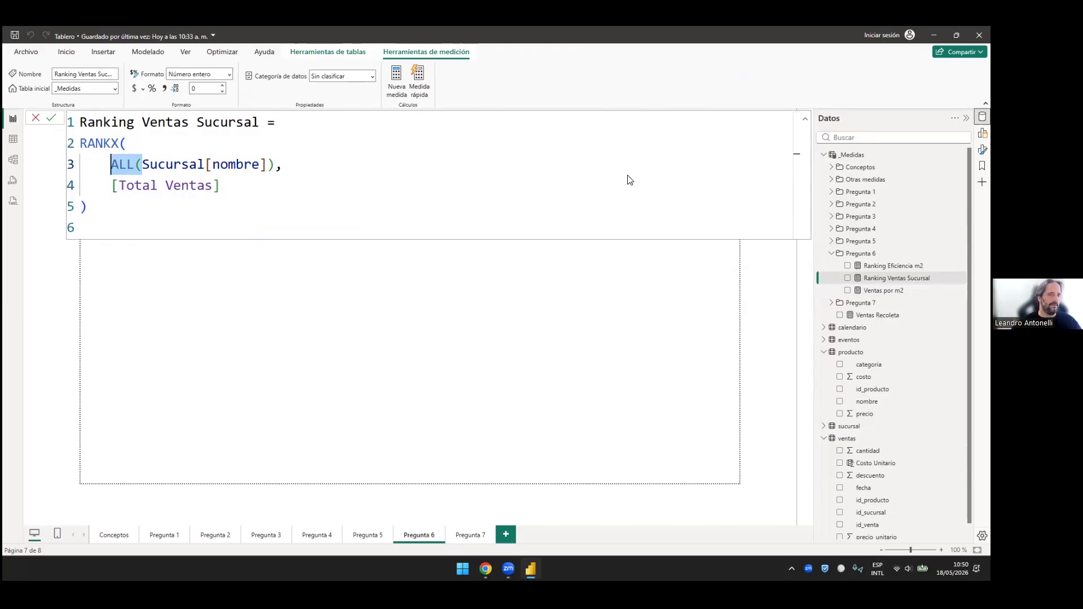
pyautogui.click(95, 212)
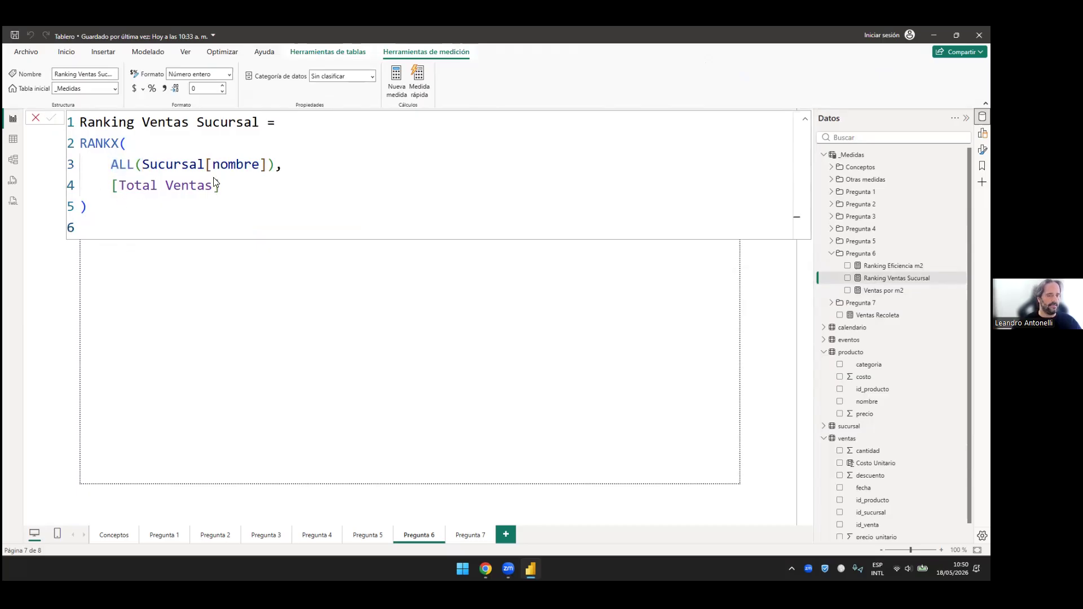
pyautogui.click(259, 291)
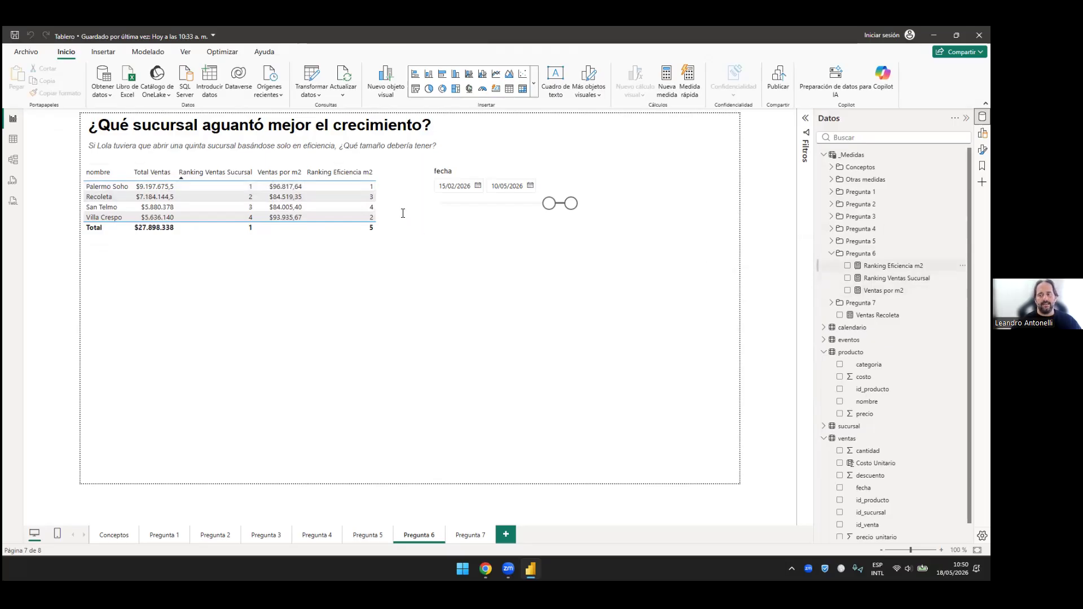
# Step: Inspect the Ranking Eficiencia m2 formula's [Ventas por m2] argument and highlight both DIVIDE arguments in the Ventas por m2 measure
pyautogui.click(894, 265)
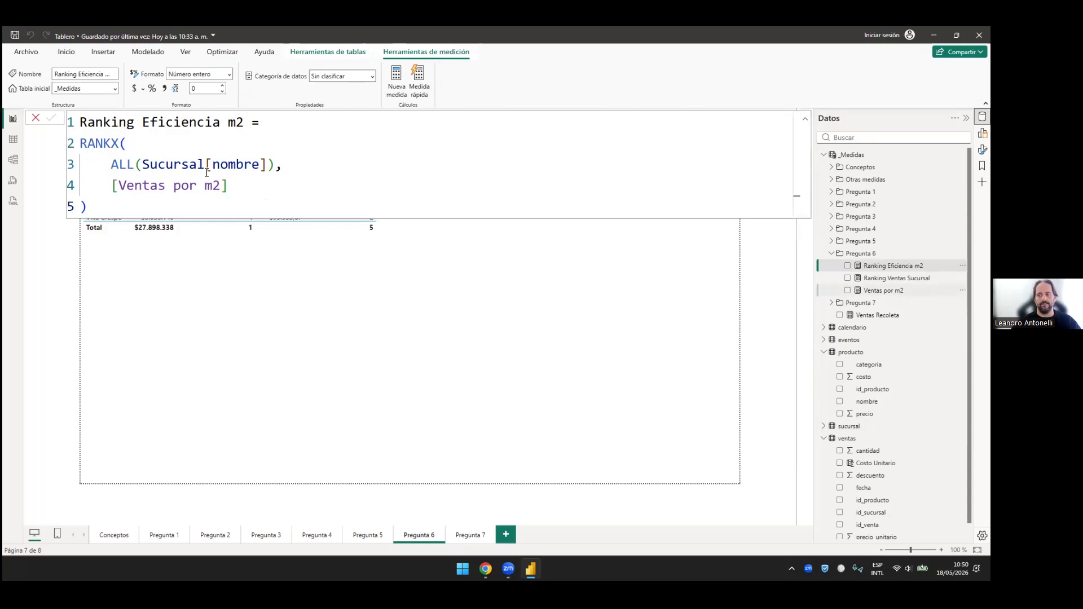
pyautogui.moveTo(228, 185); pyautogui.dragTo(111, 186)
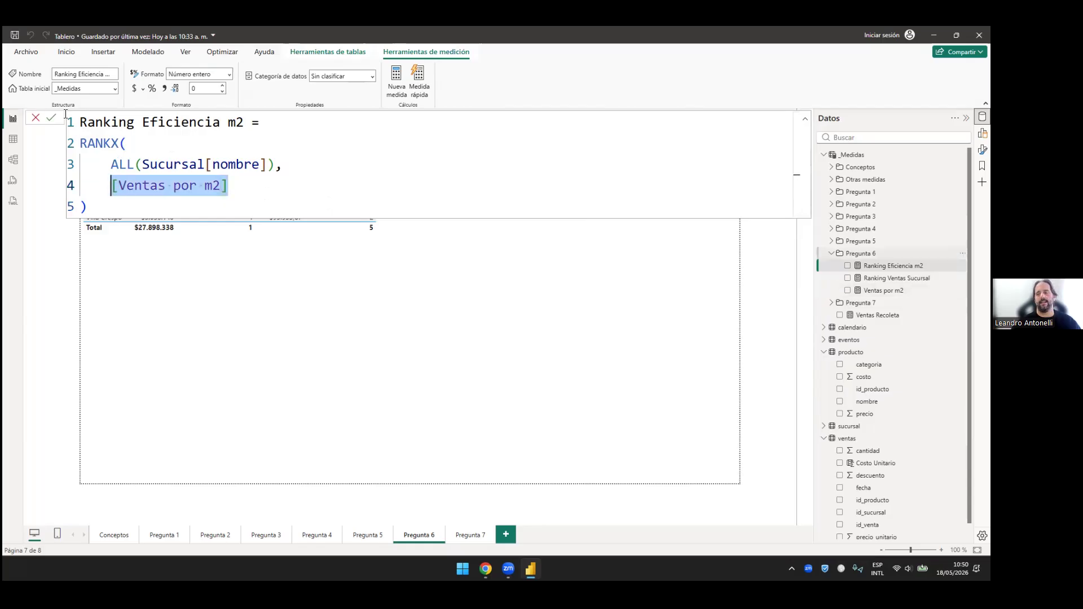
pyautogui.click(884, 290)
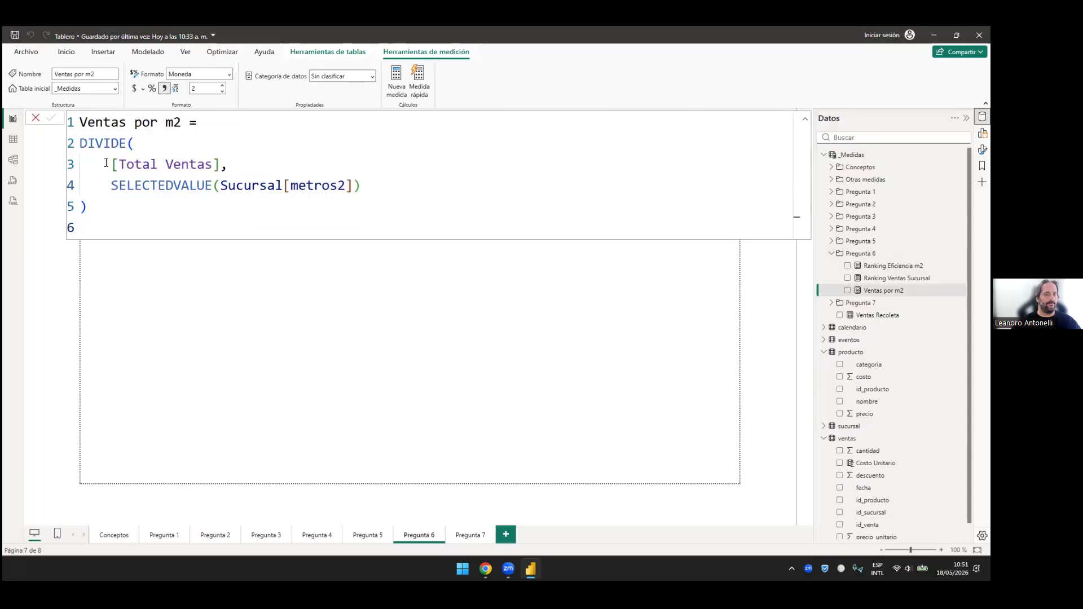
pyautogui.moveTo(228, 164); pyautogui.dragTo(111, 164)
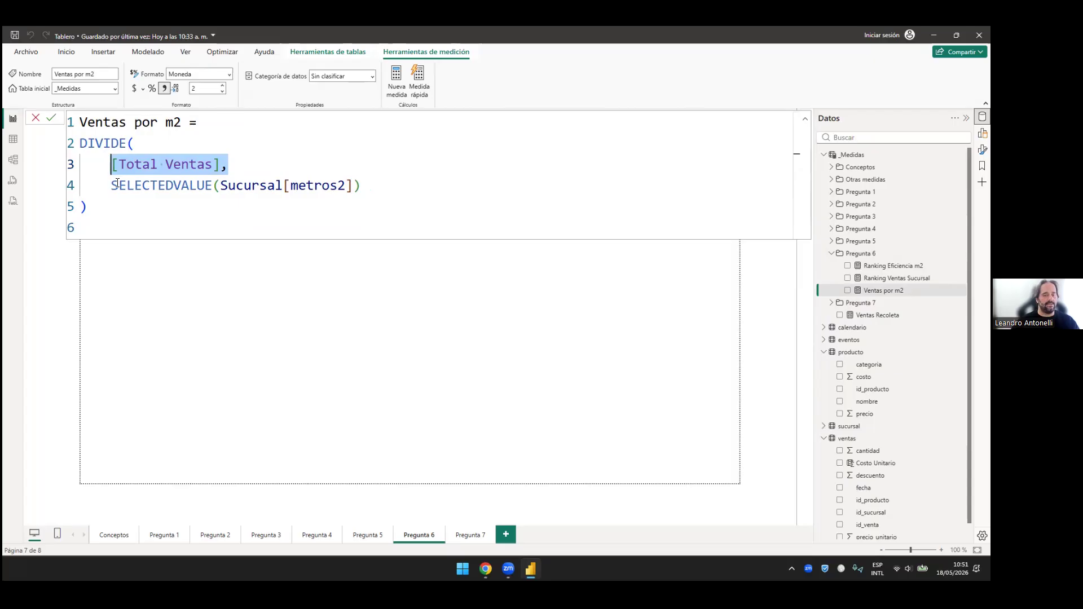
pyautogui.moveTo(360, 186); pyautogui.dragTo(119, 186)
pyautogui.hotkey('shift', 'Left')
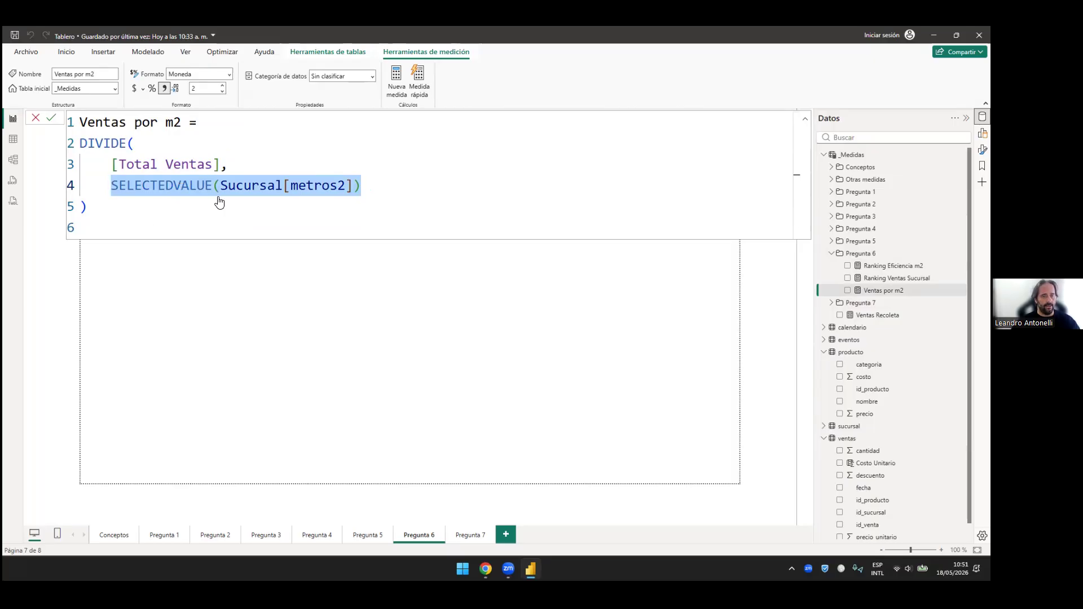
# Step: Bring up and read the description of the SELECTEDVALUE function in the Ventas por m2 formula, leaving the formula as it was
pyautogui.click(198, 186)
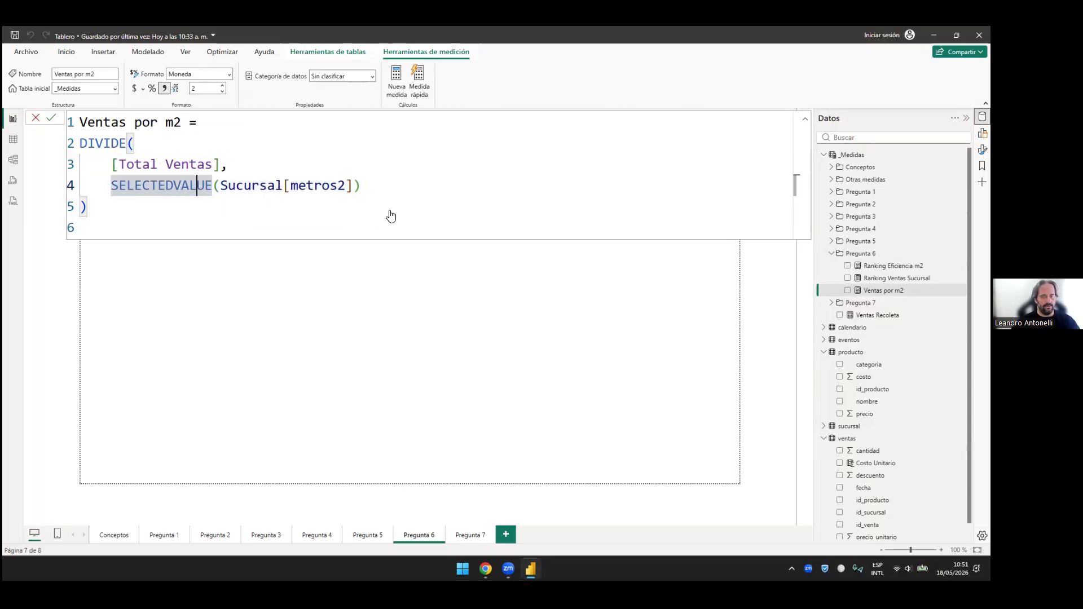
pyautogui.press('Right')
pyautogui.press('Right')
pyautogui.press('BackSpace')
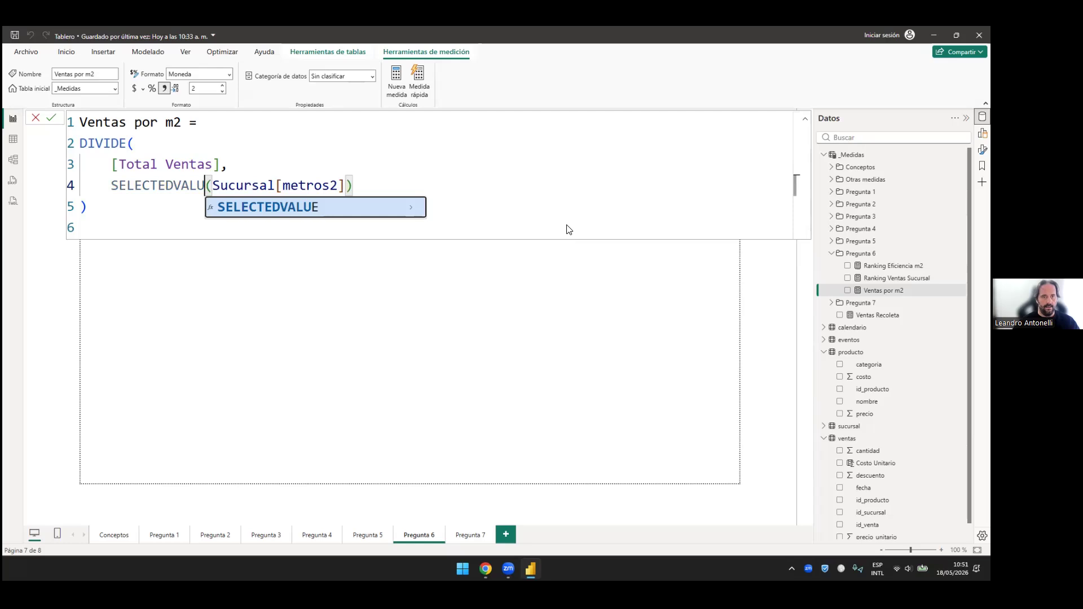
pyautogui.write('E')
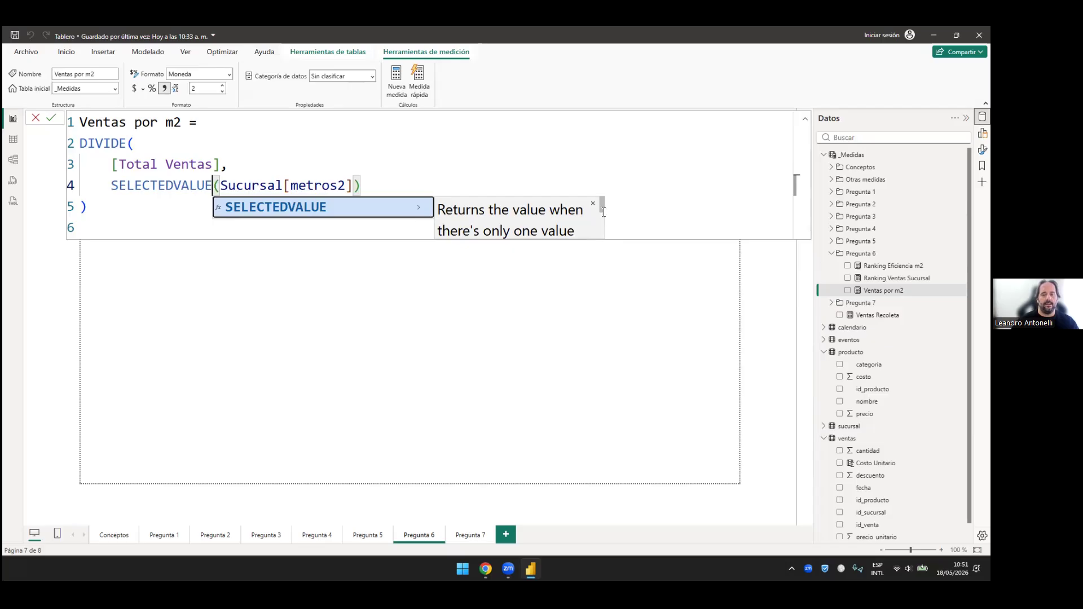
pyautogui.moveTo(602, 204); pyautogui.dragTo(602, 214)
pyautogui.scroll(-2, 265, 211)
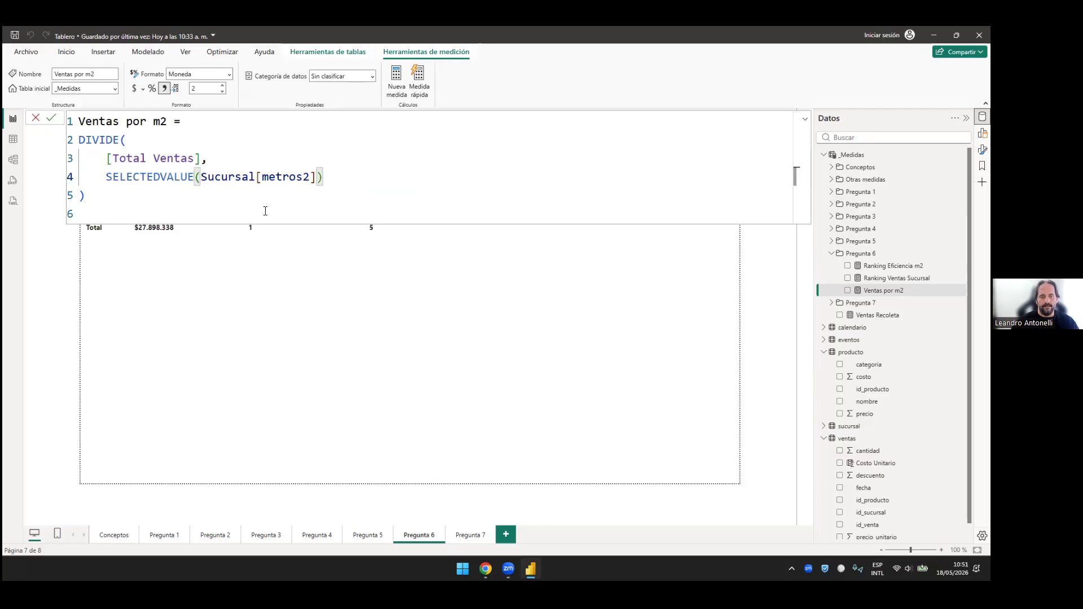
pyautogui.press('Delete')
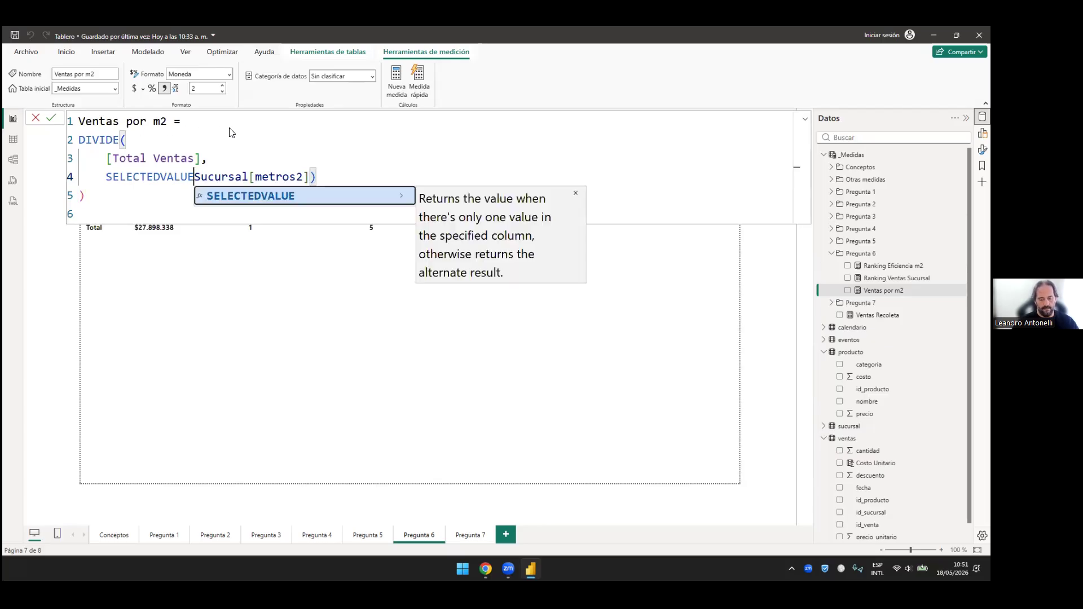
pyautogui.write('(')
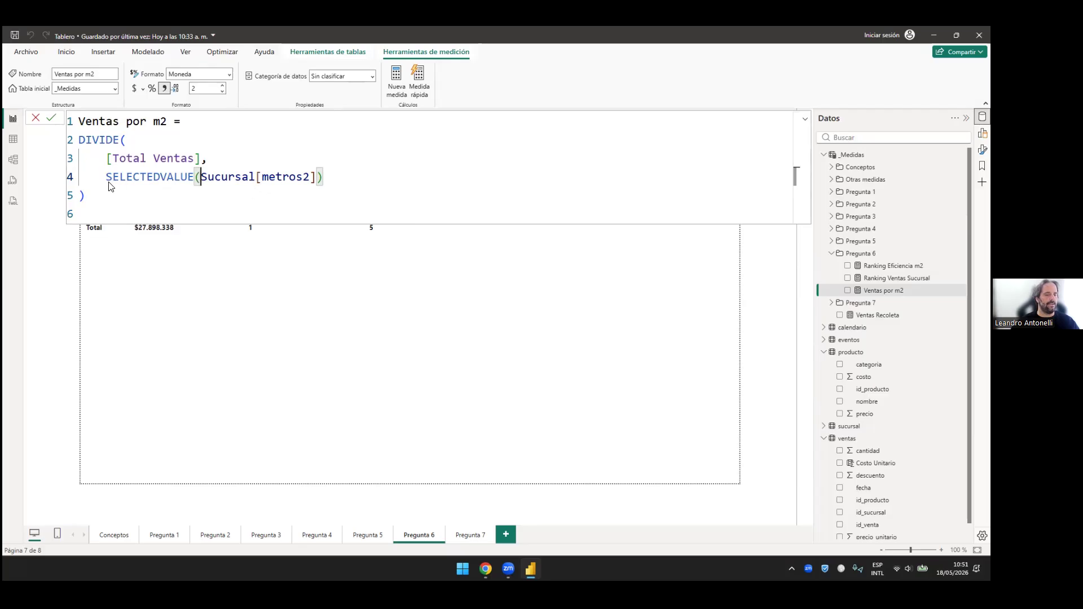
pyautogui.click(248, 361)
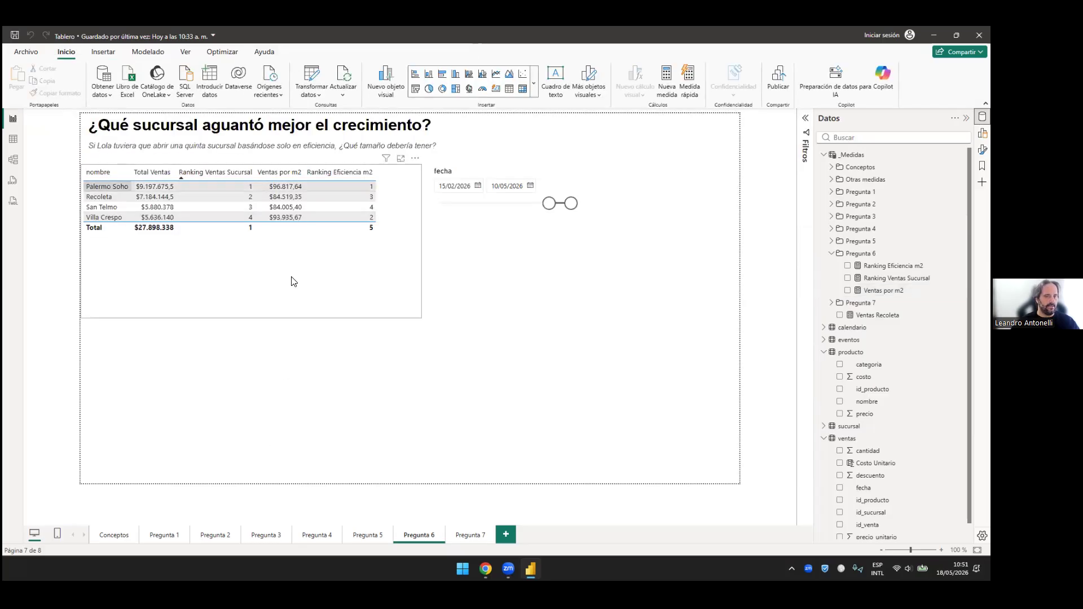
# Step: Select the Palermo Soho row, reopen Ventas por m2 and highlight [Total Ventas] and SELECTEDVALUE(Sucursal[metros2]) in turn
pyautogui.click(361, 187)
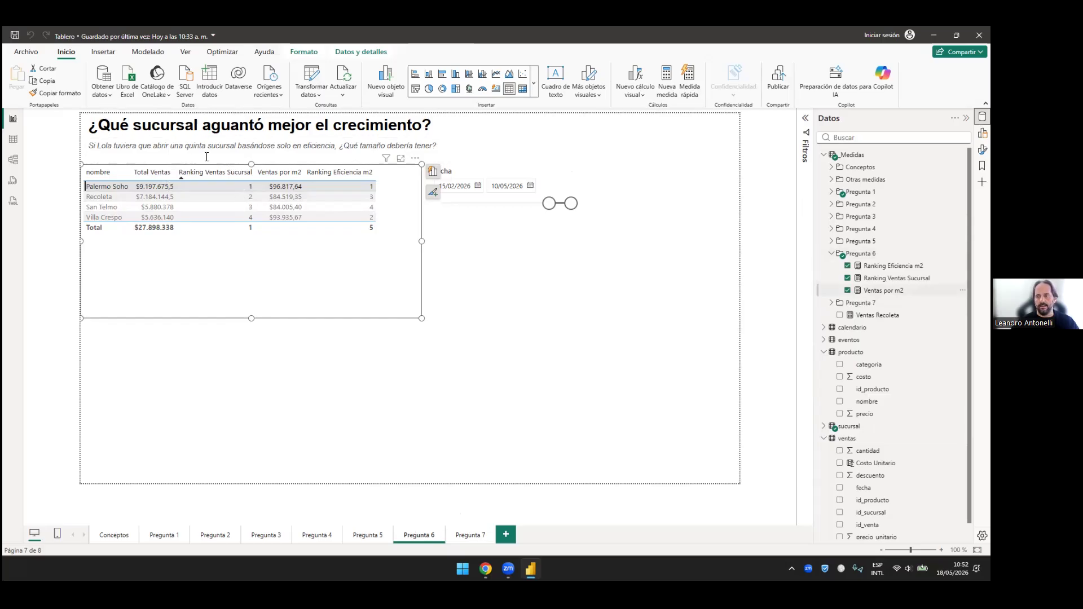
pyautogui.click(883, 290)
pyautogui.click(81, 159)
pyautogui.hotkey('shift', 'End')
pyautogui.hotkey('shift', 'Left')
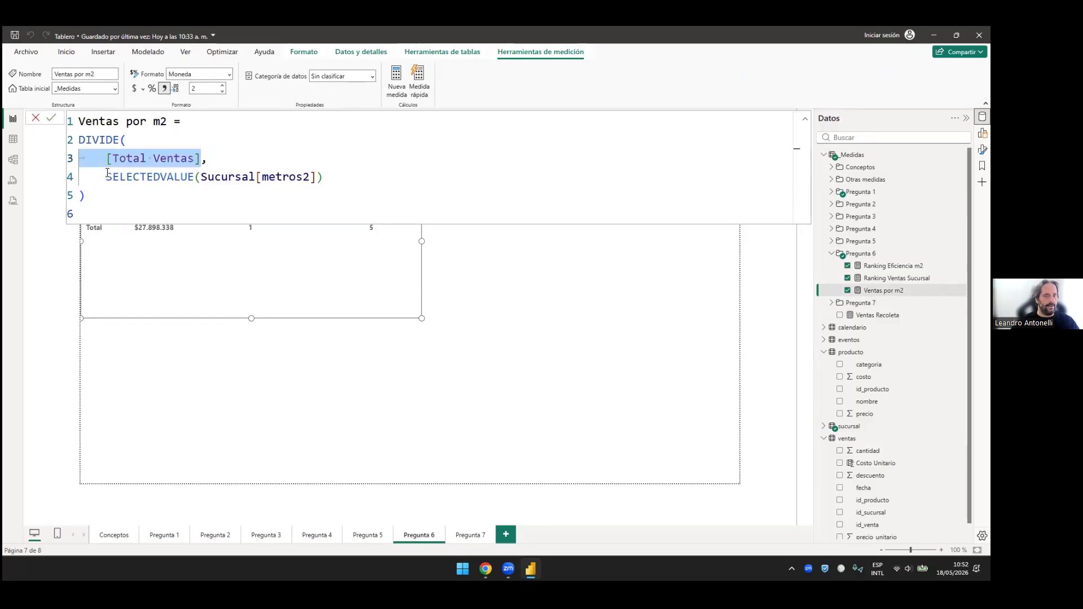
pyautogui.moveTo(323, 176); pyautogui.dragTo(106, 176)
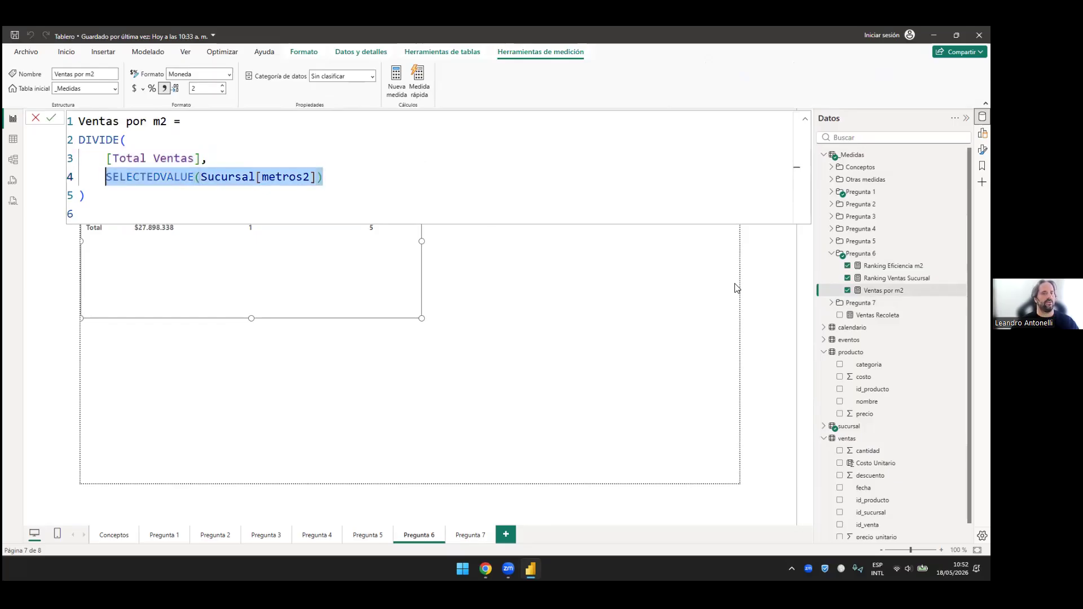
# Step: Leave the Ventas por m2 formula and sort the branch table in ascending order by Ranking Eficiencia m2
pyautogui.click(286, 188)
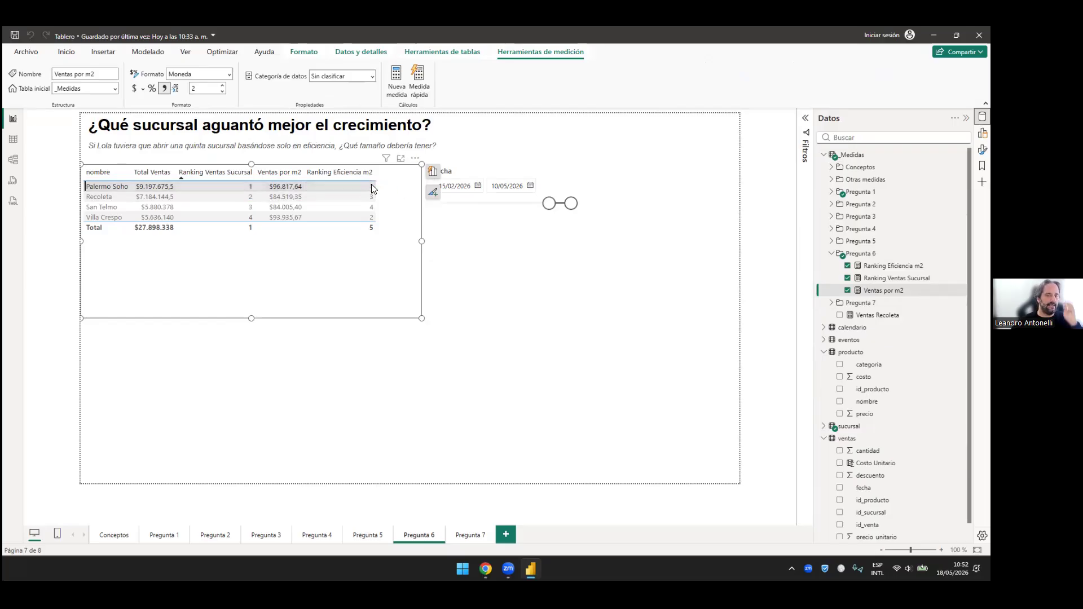
pyautogui.click(339, 172)
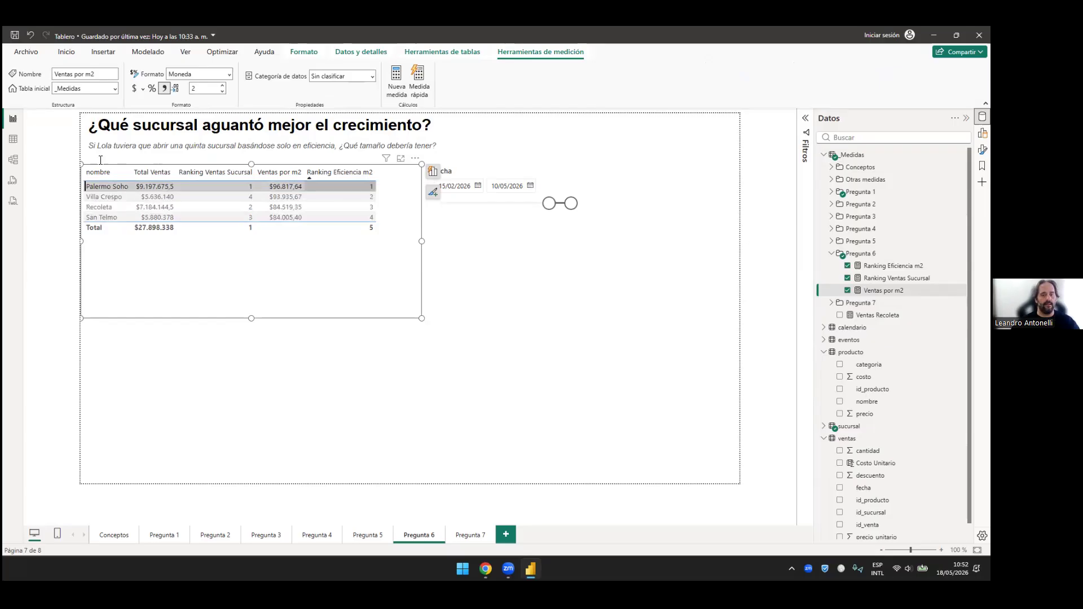
# Step: Compare the Ranking Ventas Sucursal and Ranking Eficiencia m2 formulas, highlighting ALL(Sucursal[nombre]) in both and [Ventas por m2] in the latter
pyautogui.click(896, 278)
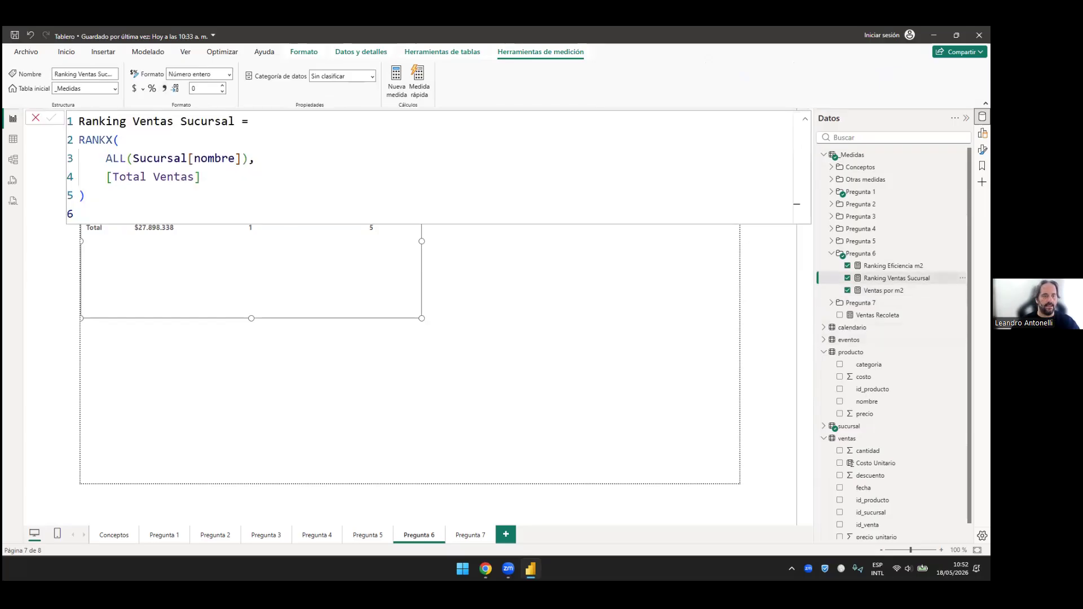
pyautogui.moveTo(105, 158); pyautogui.dragTo(255, 158)
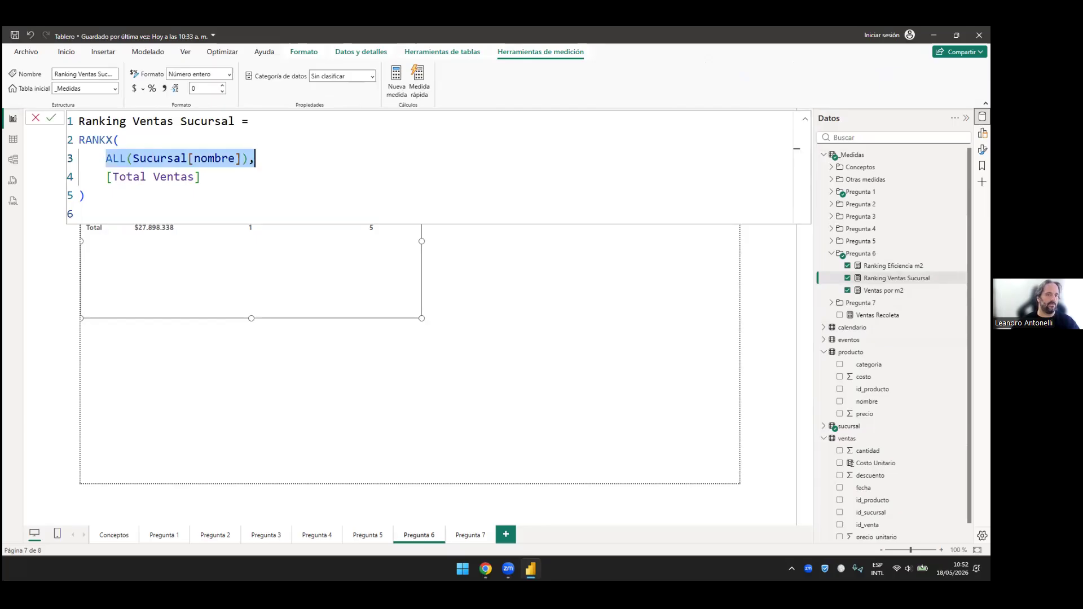
pyautogui.press('Escape')
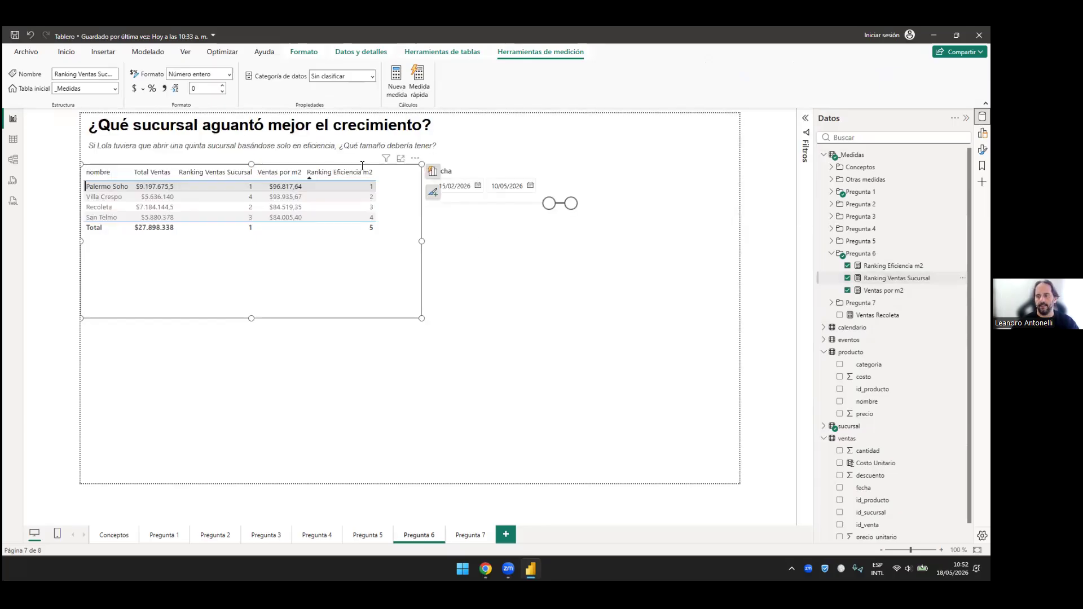
pyautogui.click(894, 266)
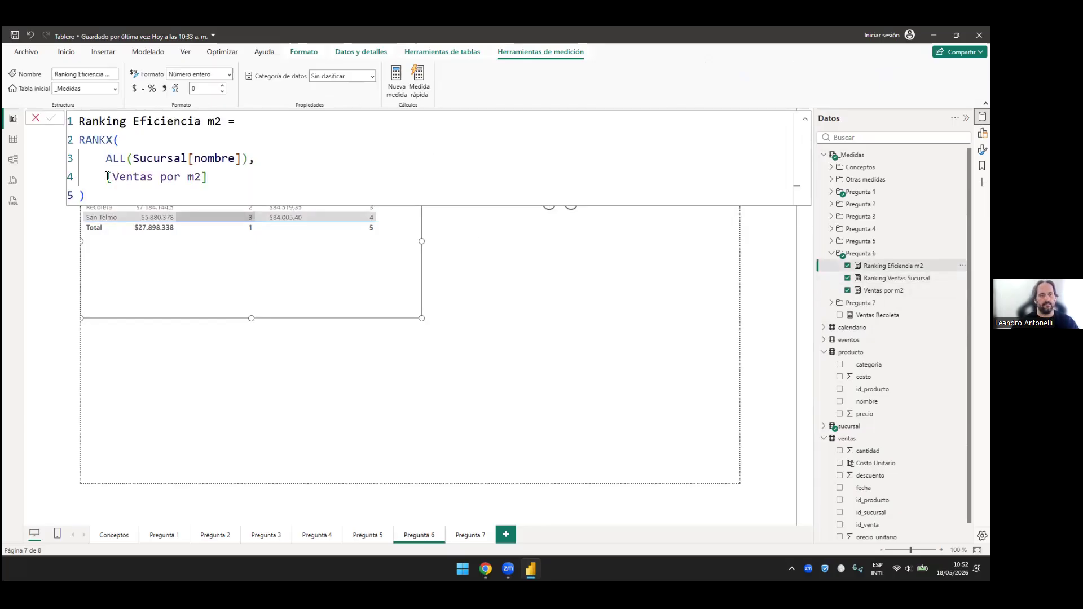
pyautogui.moveTo(255, 159); pyautogui.dragTo(106, 158)
pyautogui.moveTo(208, 177); pyautogui.dragTo(105, 177)
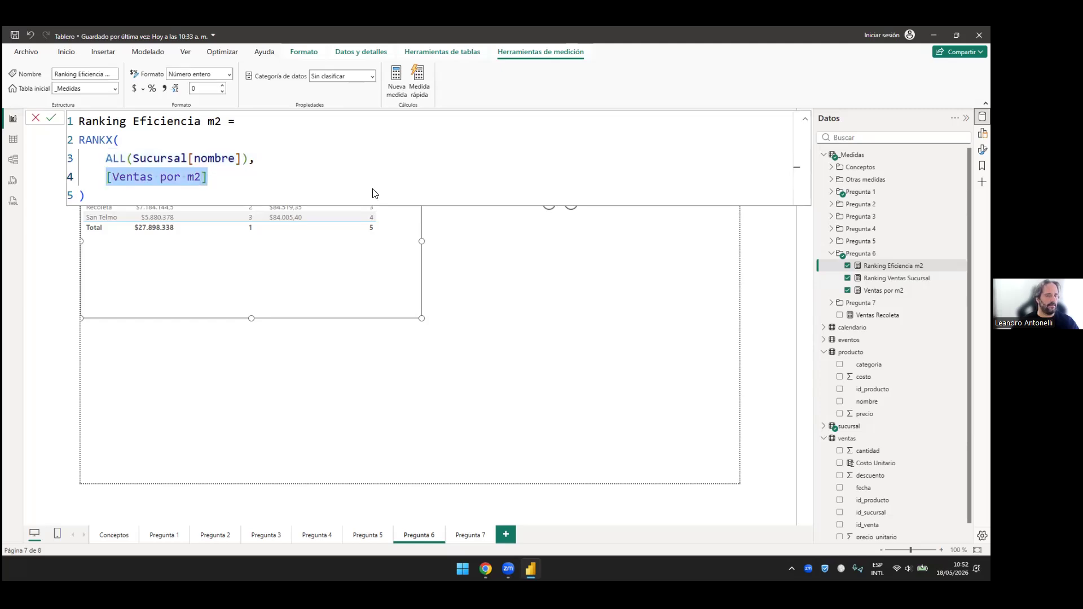
pyautogui.press('Escape')
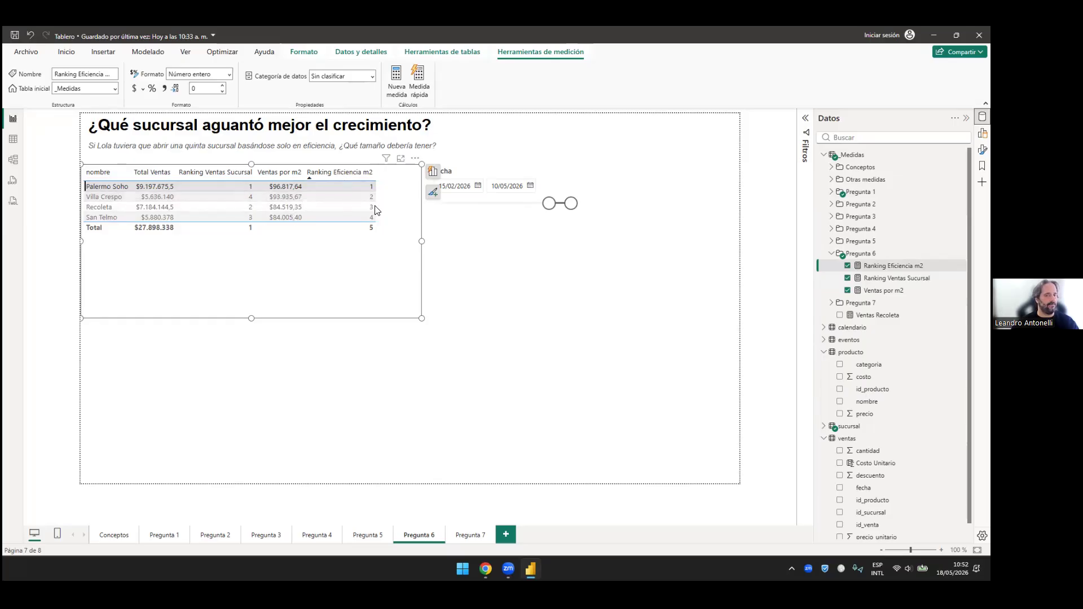
# Step: Collapse the Pregunta 6 measures folder and open the Pregunta 7 report page
pyautogui.click(869, 256)
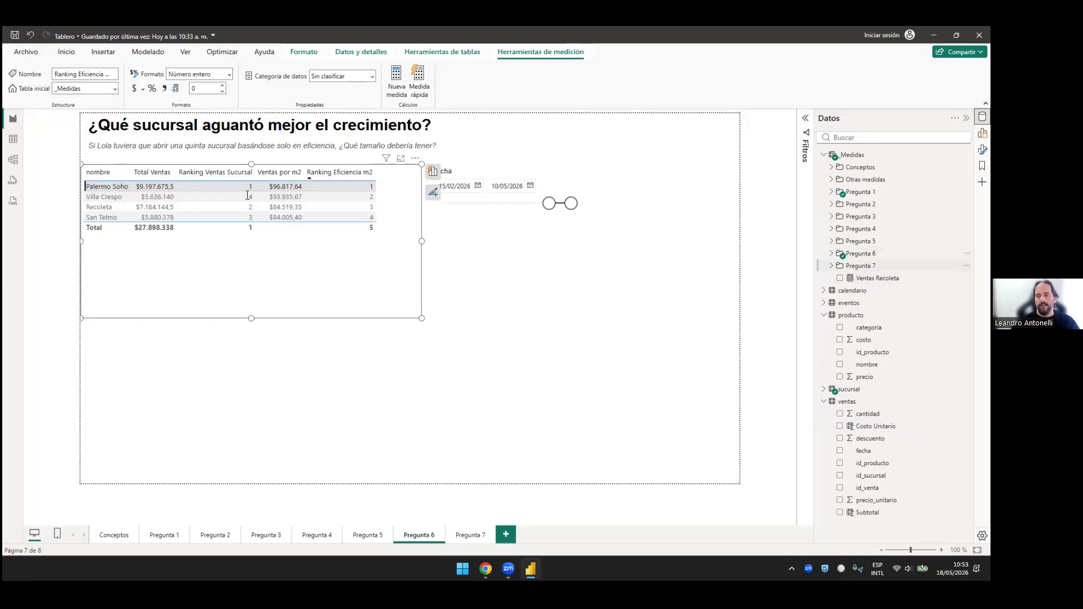
pyautogui.doubleClick(861, 266)
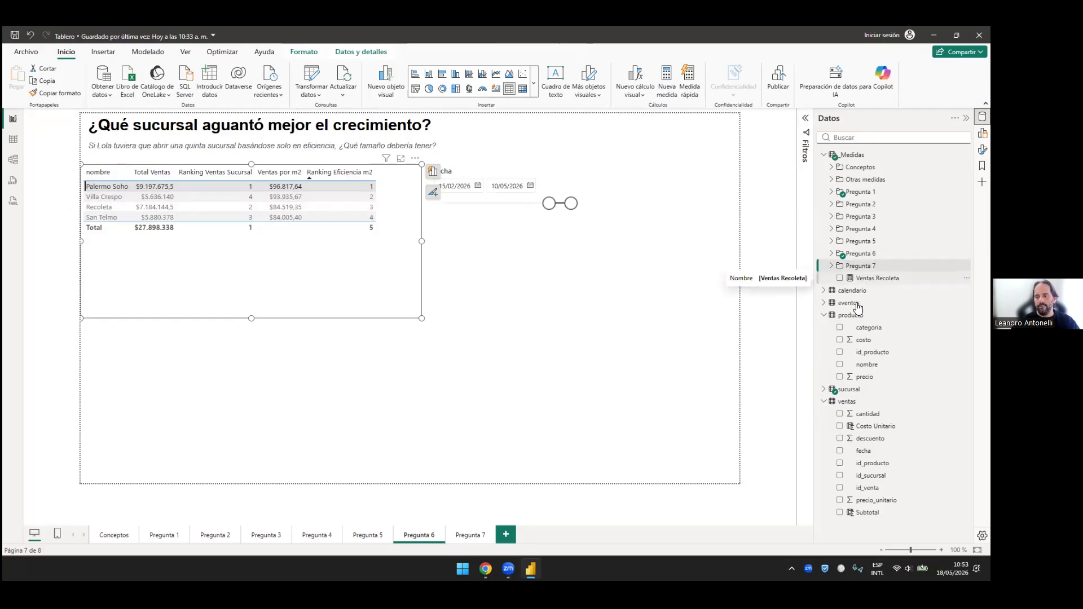
pyautogui.click(869, 278)
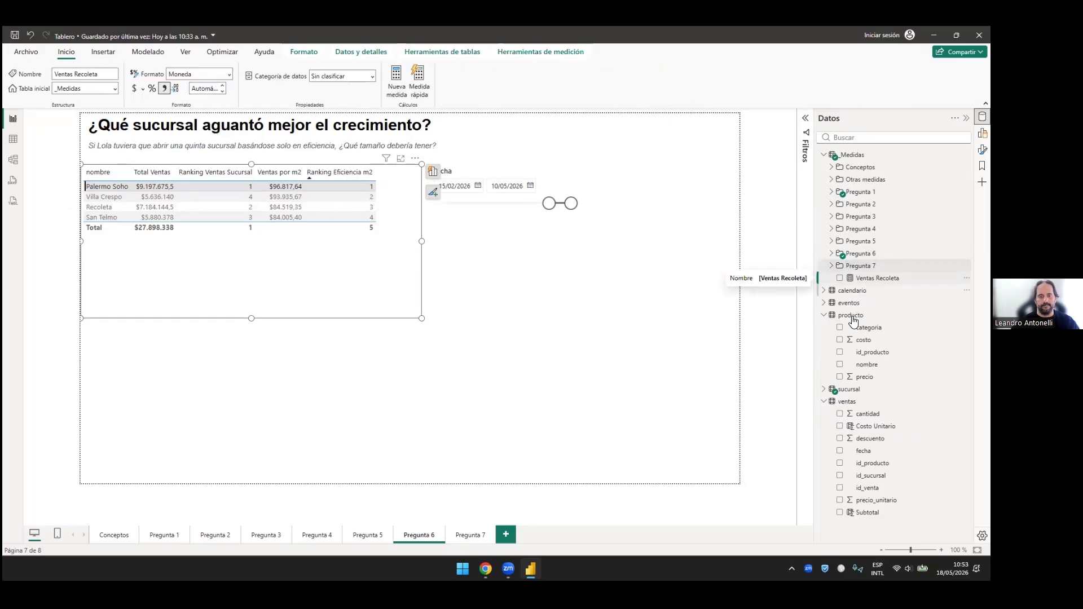
pyautogui.click(488, 372)
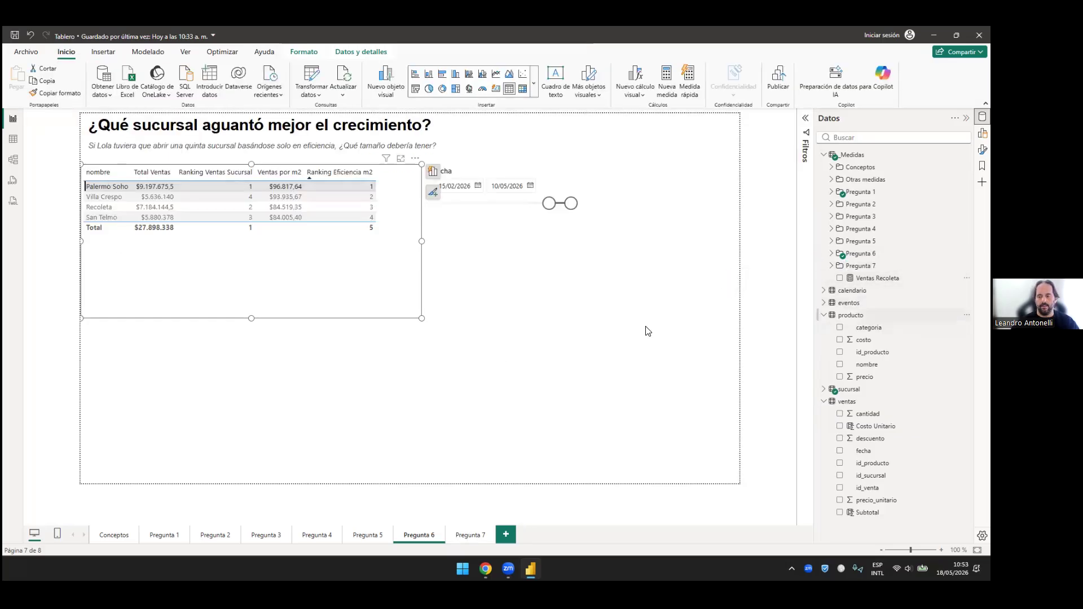
pyautogui.click(471, 535)
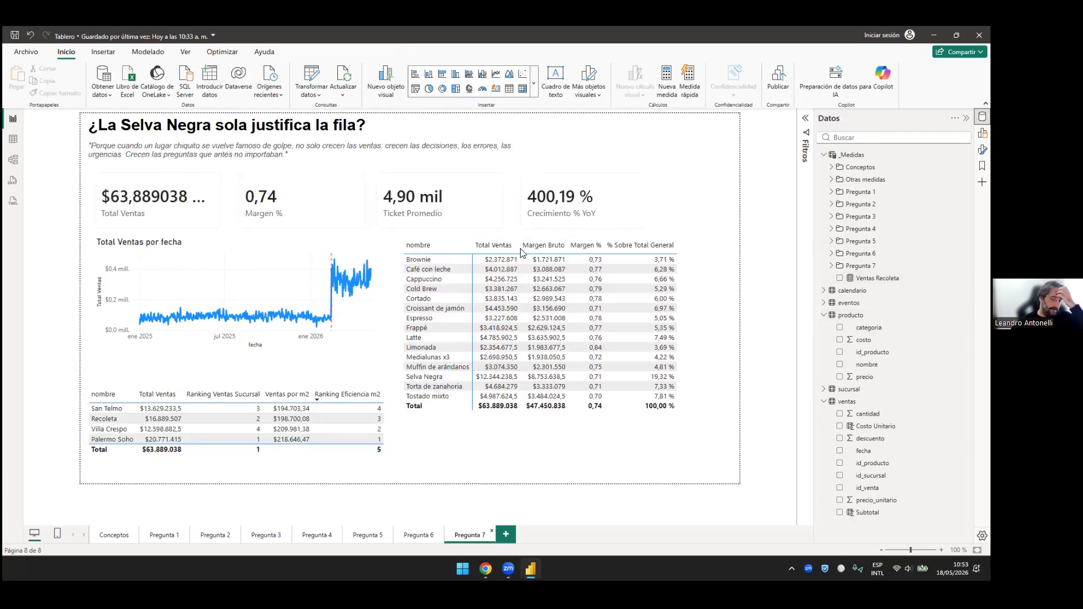
# Step: Switch to the Canva presentation, read slide 23 on whether the Selva Negra alone justifies the queue, and return to the Power BI report
pyautogui.press('super+1')
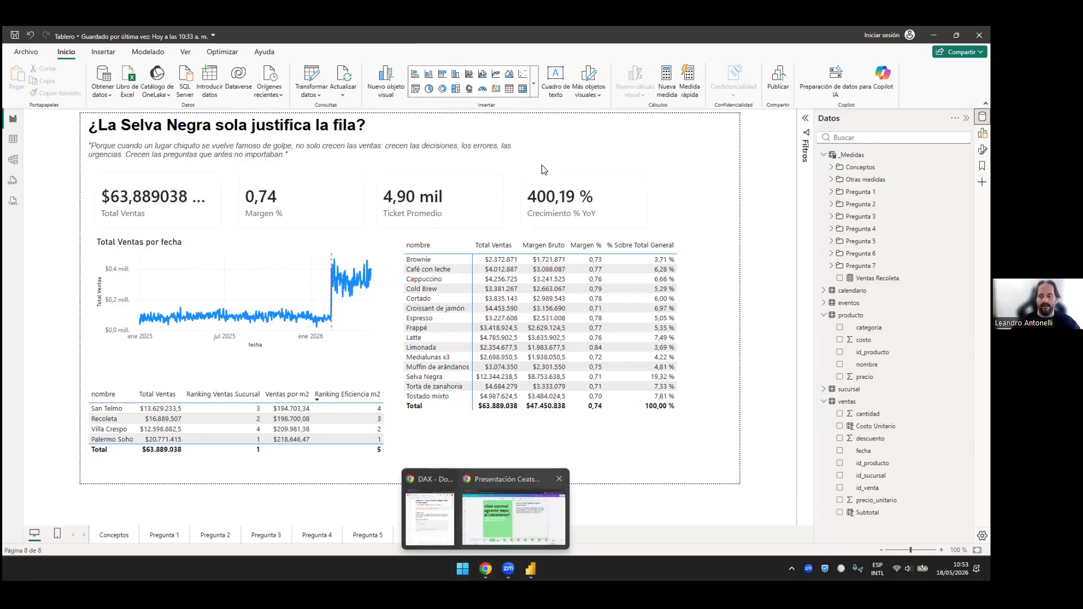
pyautogui.click(514, 516)
pyautogui.click(824, 510)
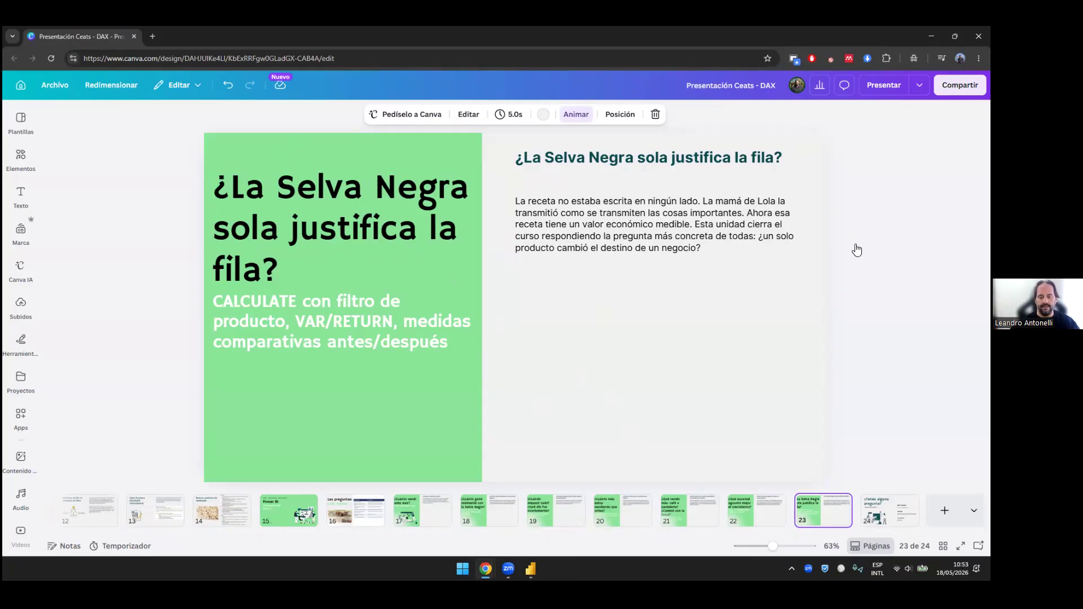
pyautogui.hotkey('alt', 'Tab')
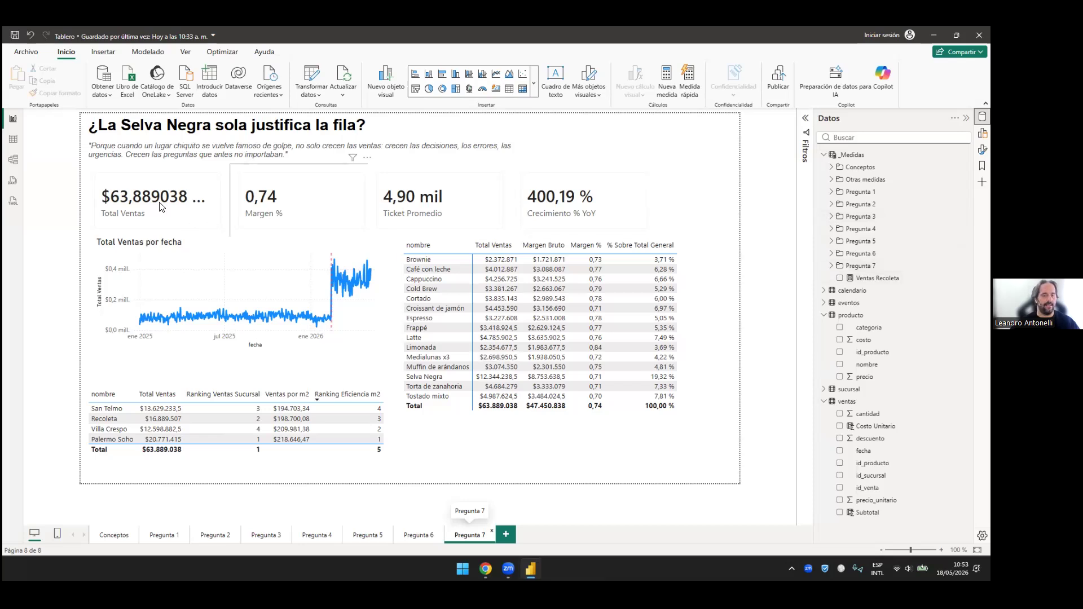
# Step: Point out the Total Ventas, Margen %, Ticket Promedio and Crecimiento % YoY cards in turn and examine the sales-by-date chart
pyautogui.click(115, 219)
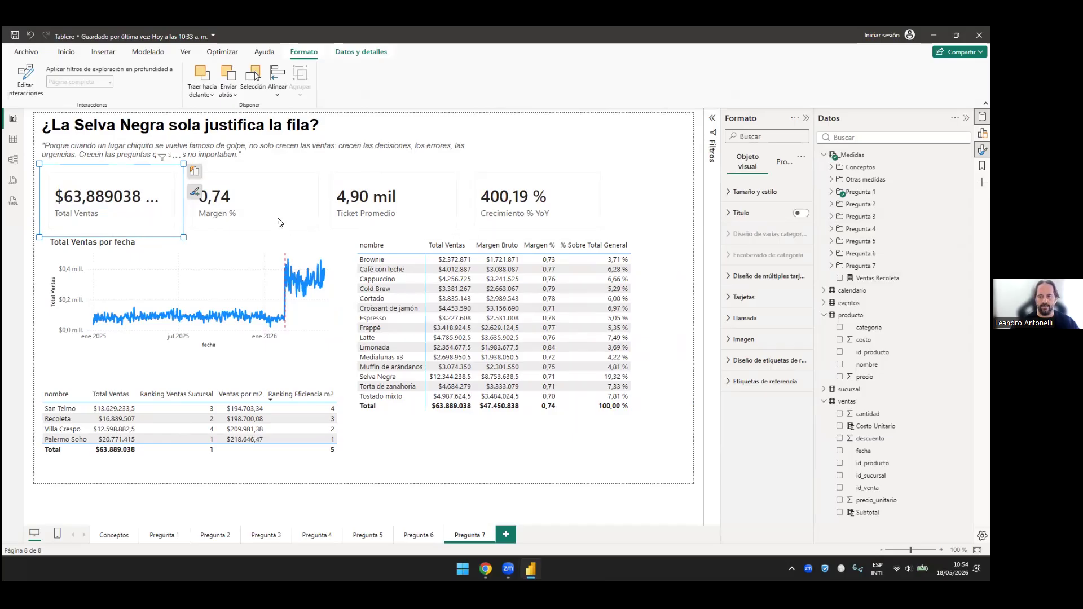
pyautogui.click(381, 231)
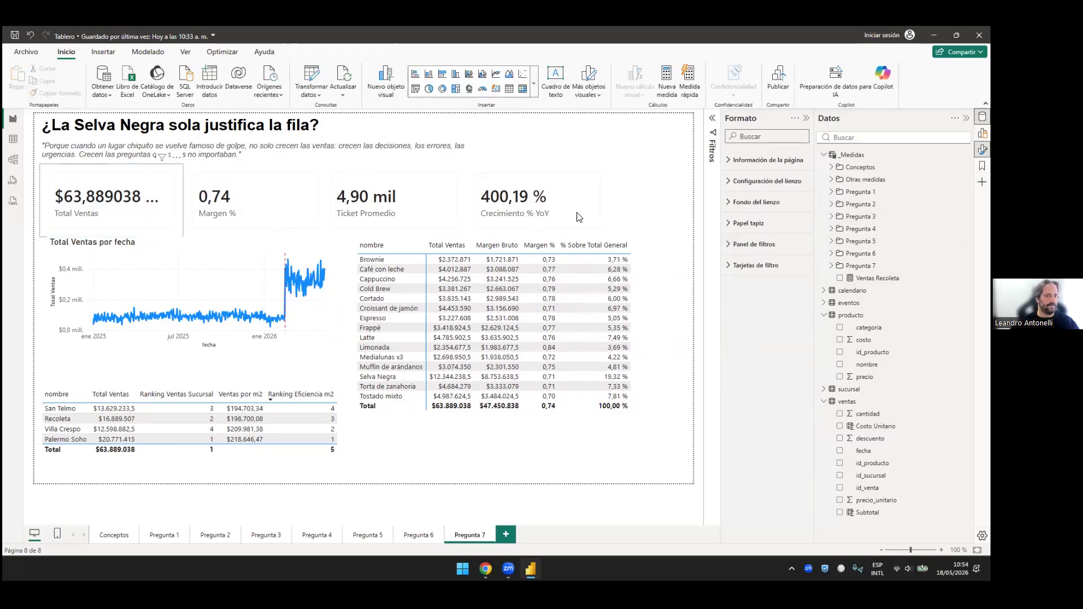
pyautogui.click(153, 180)
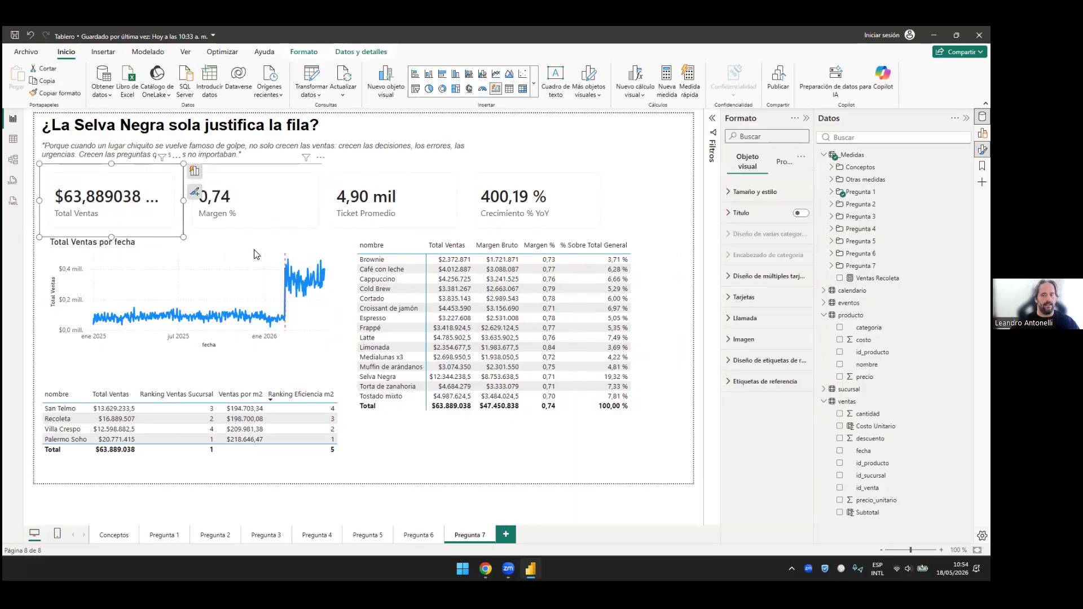
pyautogui.click(257, 195)
pyautogui.click(397, 199)
pyautogui.click(530, 199)
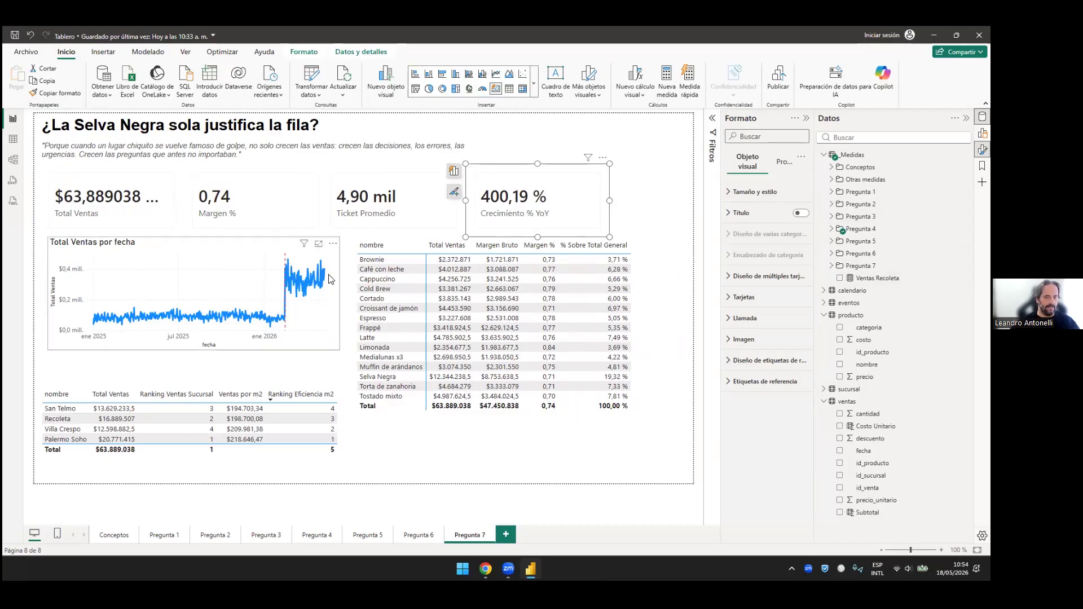
pyautogui.moveTo(345, 305)
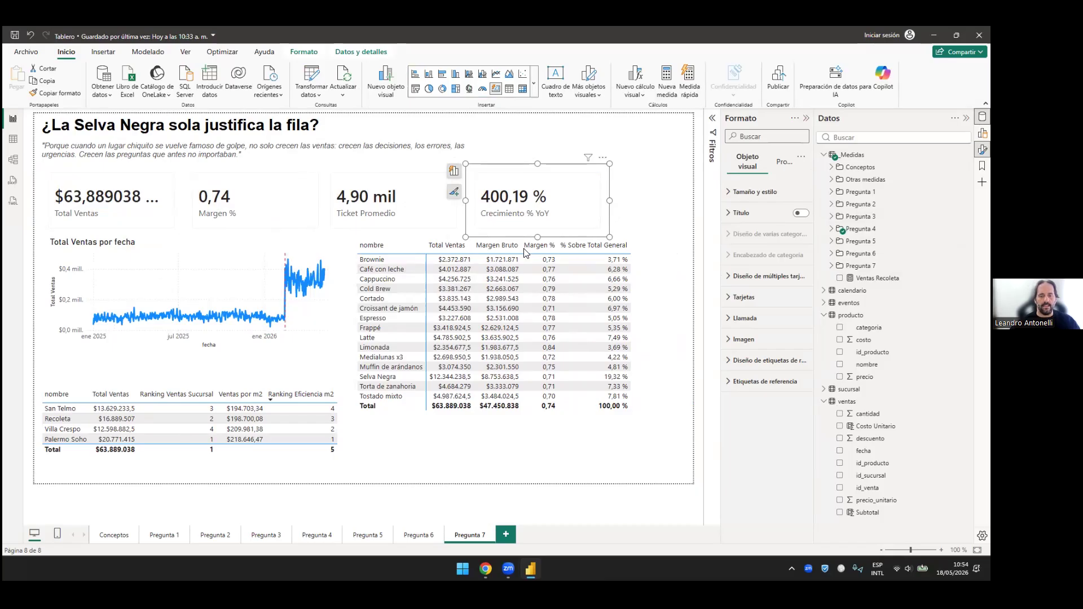
# Step: Inspect the Ventas Recoleta measure, highlighting its name, the [Total Ventas] expression and the sucursal[nombre] = "Recoleta" filter, and leave the formula unchanged
pyautogui.press('Escape')
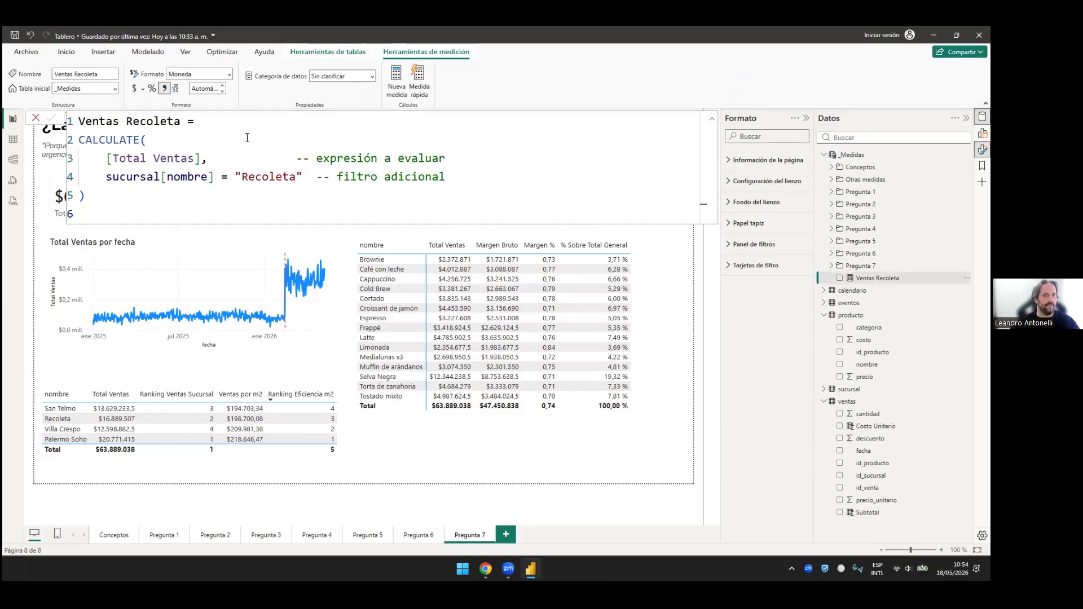
pyautogui.moveTo(201, 121); pyautogui.dragTo(78, 122)
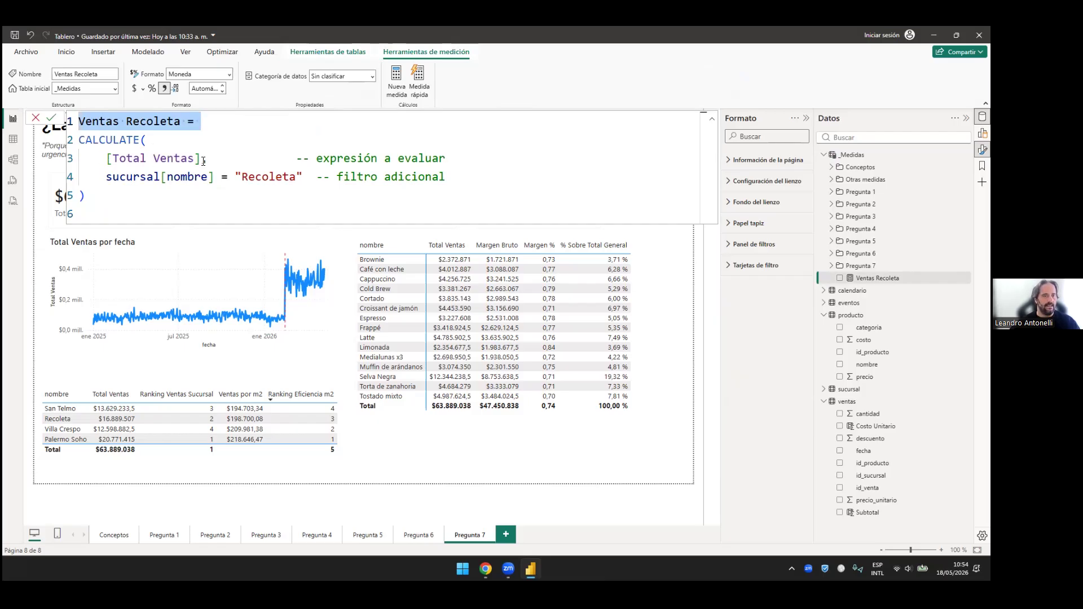
pyautogui.moveTo(201, 158); pyautogui.dragTo(107, 159)
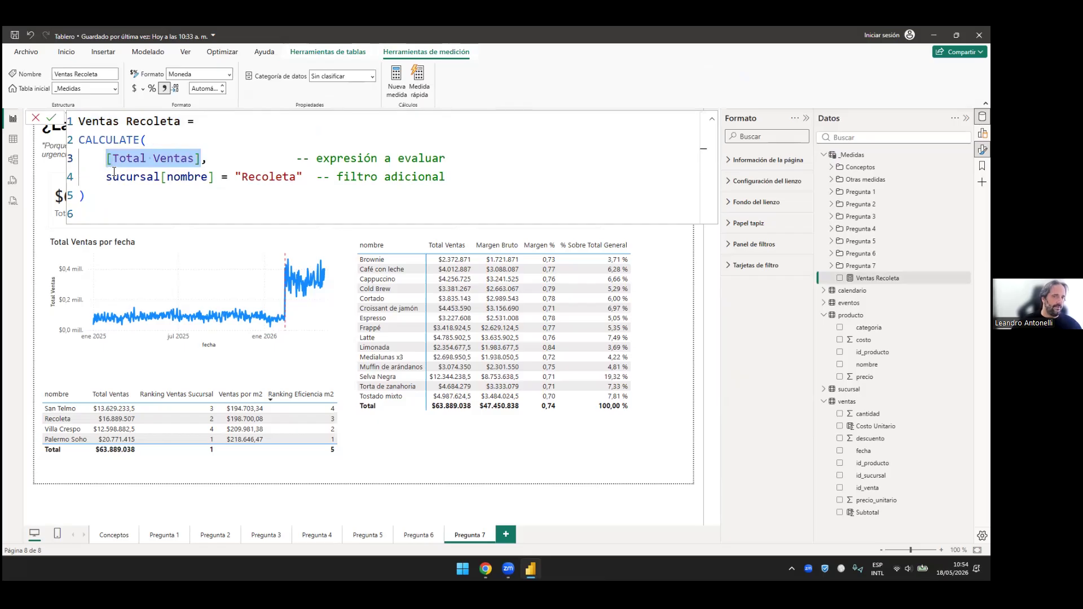
pyautogui.moveTo(309, 176); pyautogui.dragTo(79, 177)
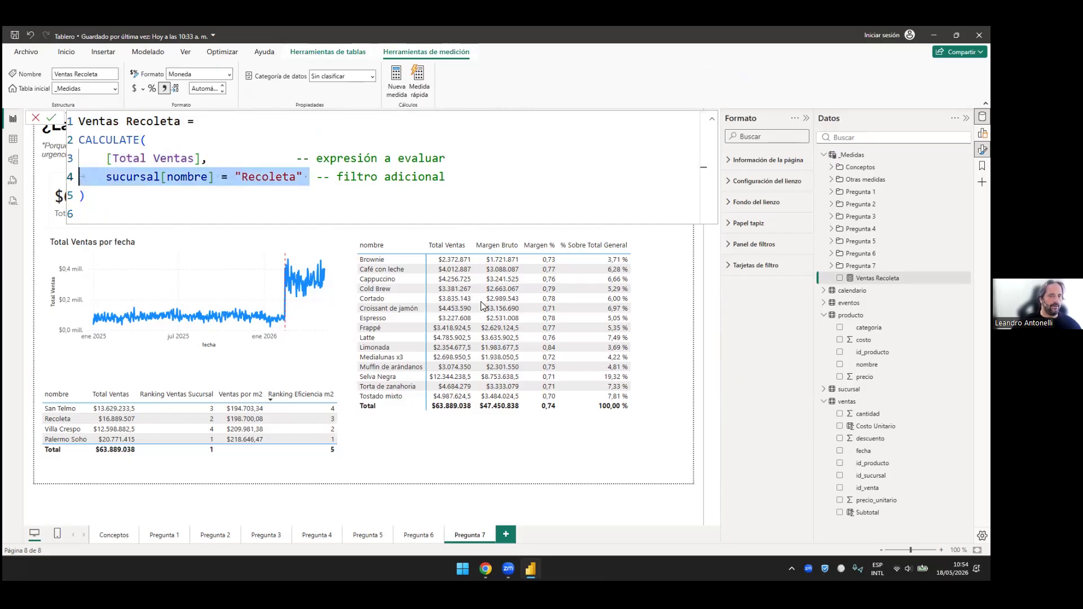
pyautogui.moveTo(309, 176); pyautogui.dragTo(112, 177)
pyautogui.hotkey('shift', 'Left')
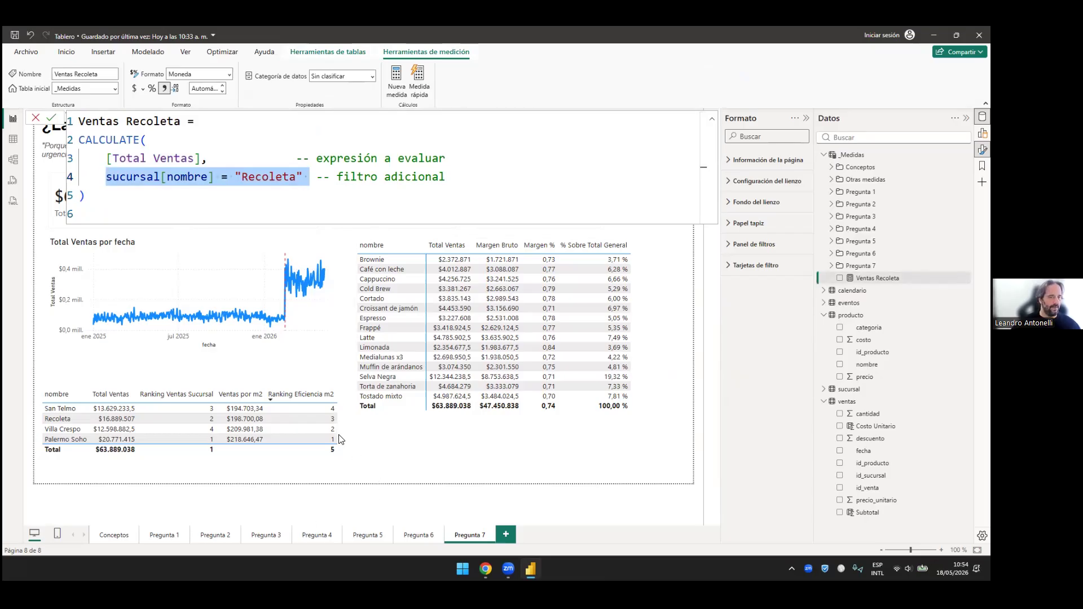
pyautogui.press('Down')
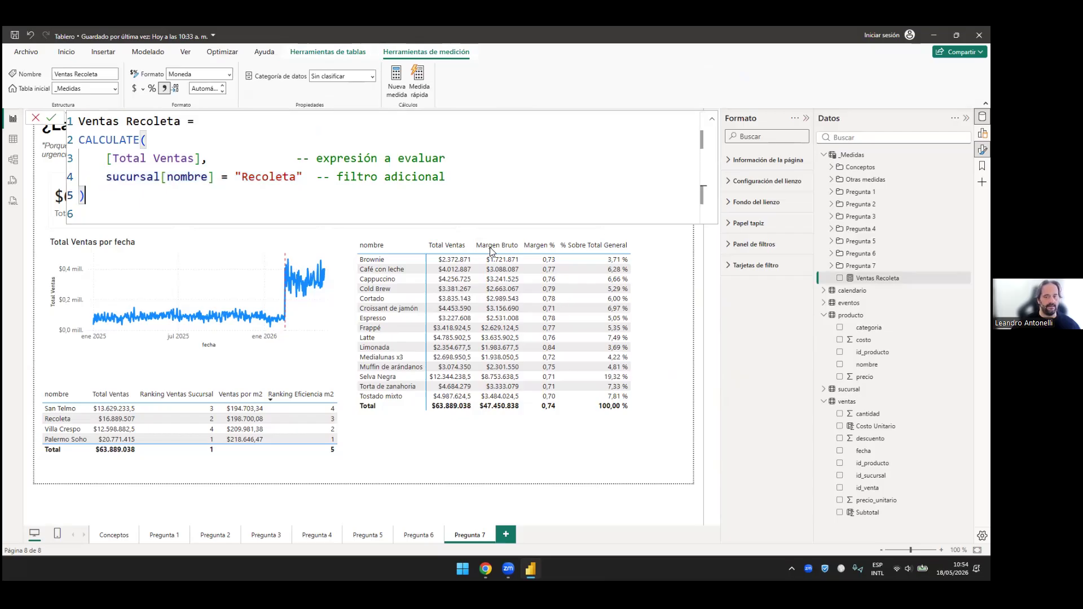
pyautogui.click(170, 499)
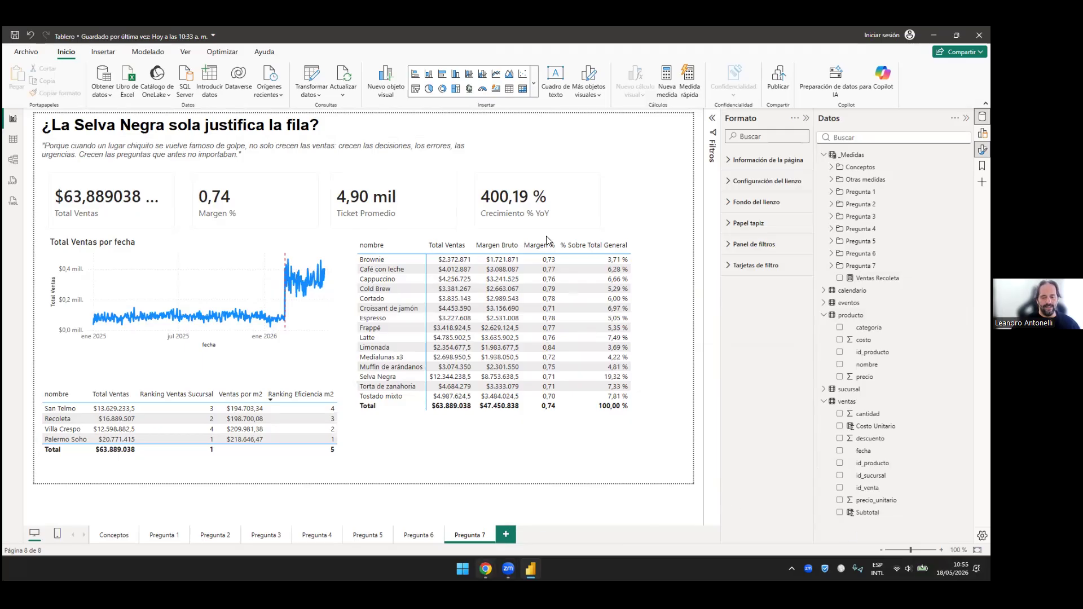
# Step: Switch back to the Canva presentation at the closing question's slide 23
pyautogui.moveTo(485, 568)
pyautogui.click(520, 502)
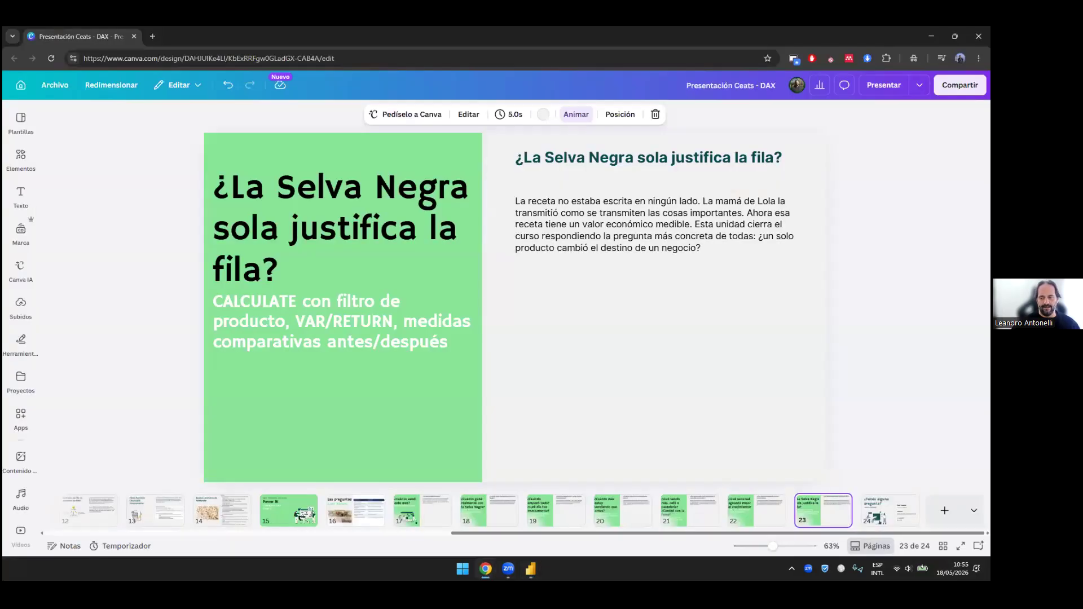